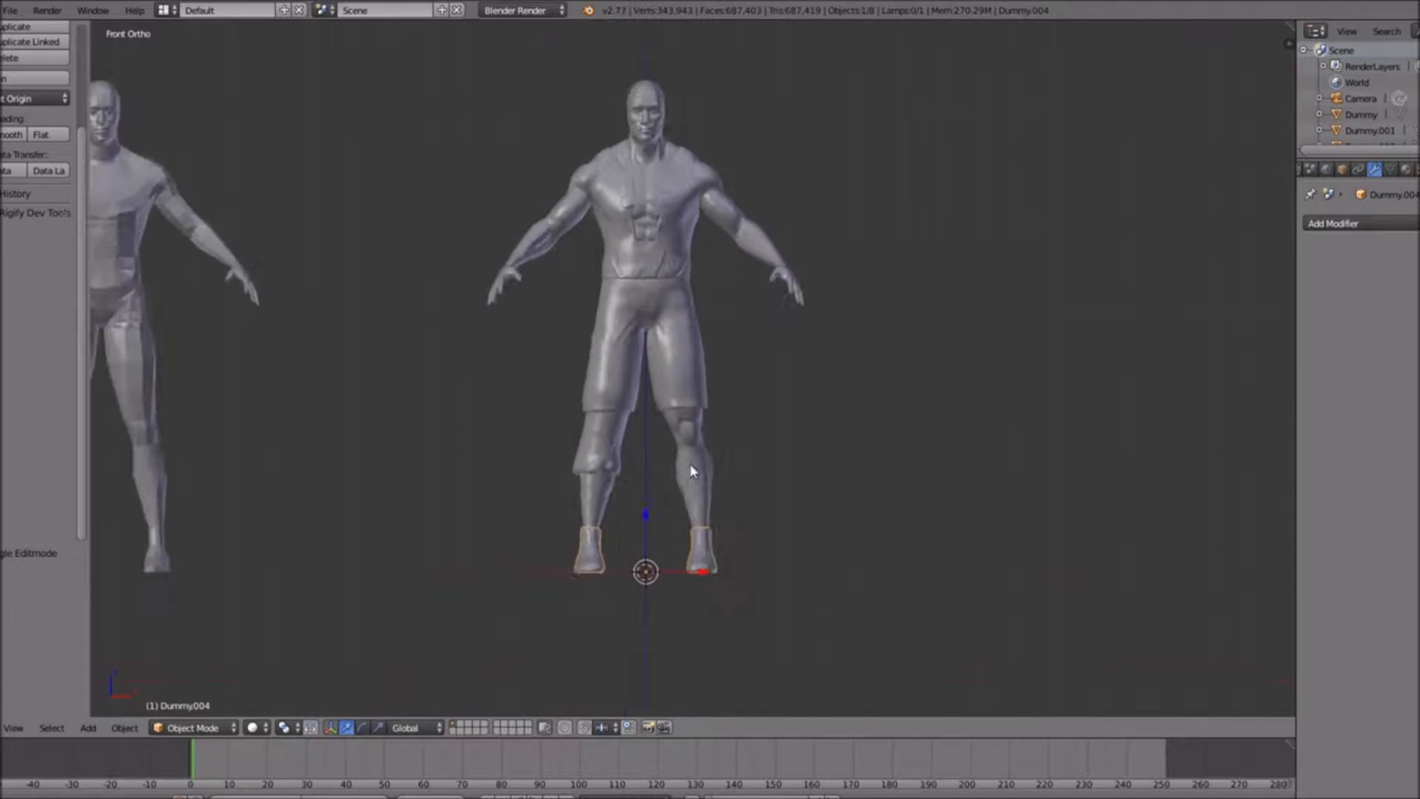
Move the sculpted body mesh 1.2 units along X, out of its clothing
{"action": "scroll", "coordinate": [686, 468], "scroll_direction": "up", "scroll_amount": 2, "text": "shift"}
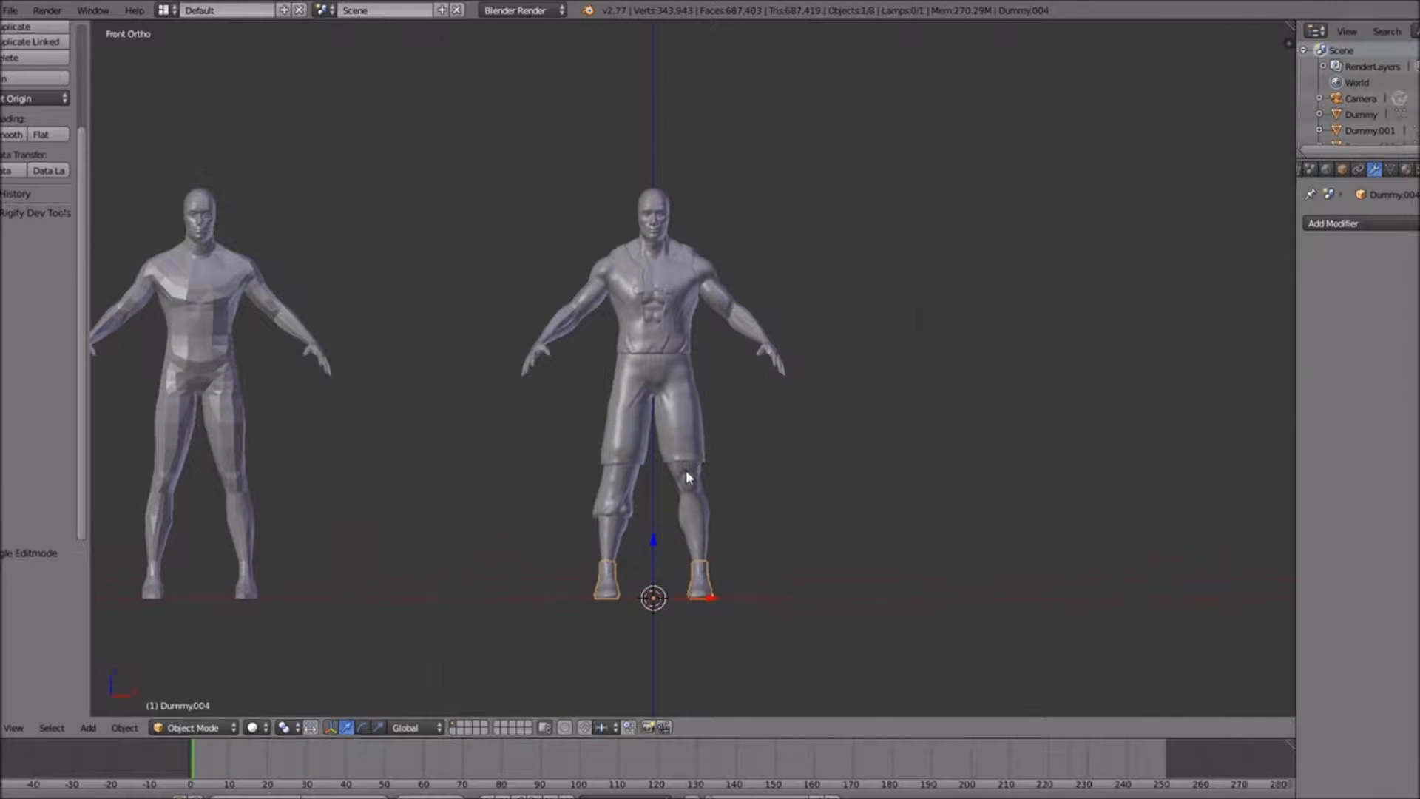
{"action": "right_click", "coordinate": [689, 491]}
{"action": "left_click_drag", "start_coordinate": [708, 596], "coordinate": [979, 575]}
{"action": "scroll", "coordinate": [921, 570], "scroll_direction": "down", "scroll_amount": 5, "text": "ctrl"}
{"action": "scroll", "coordinate": [922, 578], "scroll_direction": "down", "scroll_amount": 3, "text": "ctrl"}
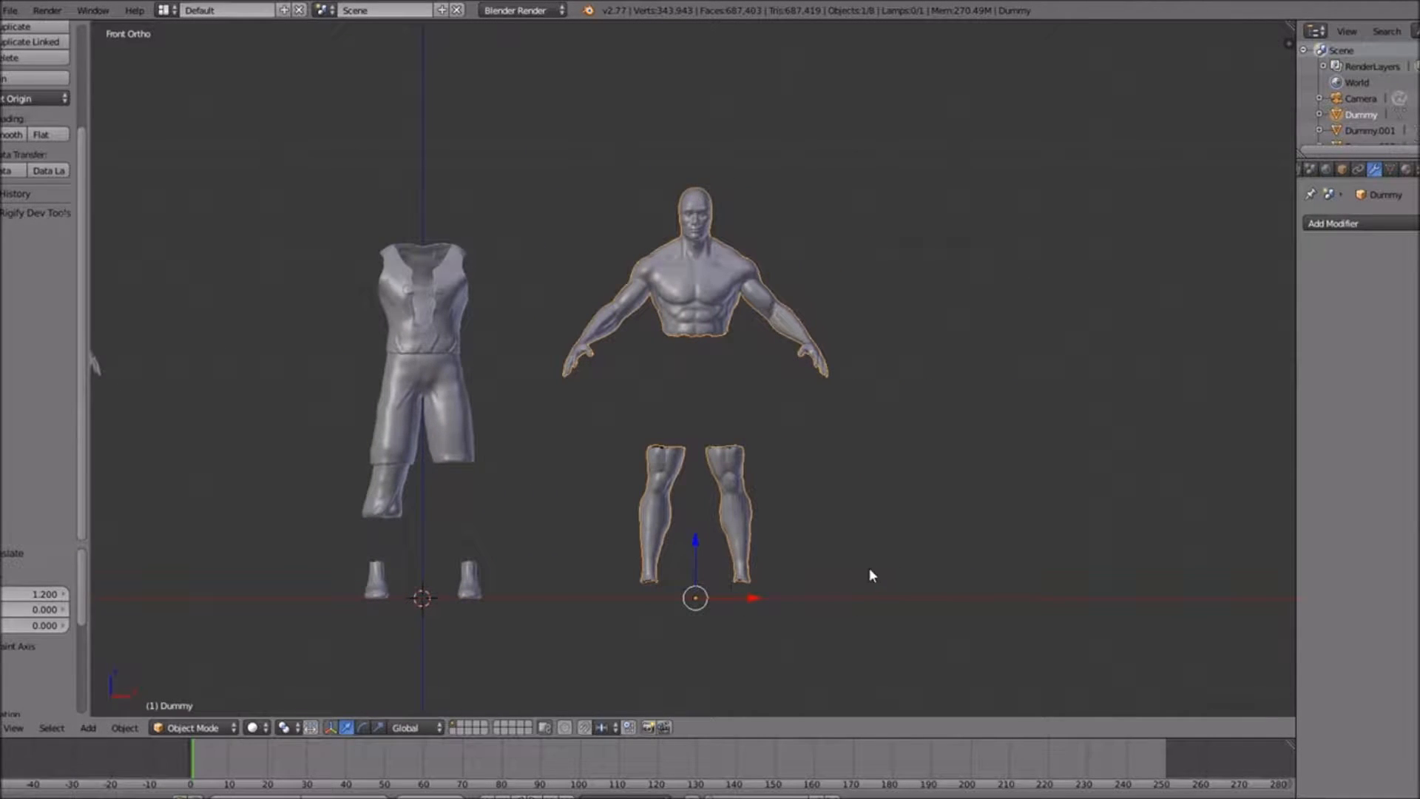
Compare the sculpted body, the separate clothing pieces and the low-poly figure from the front
{"action": "scroll", "coordinate": [854, 573], "scroll_direction": "up", "scroll_amount": 4}
{"action": "scroll", "coordinate": [824, 573], "scroll_direction": "up", "scroll_amount": 6, "text": "shift"}
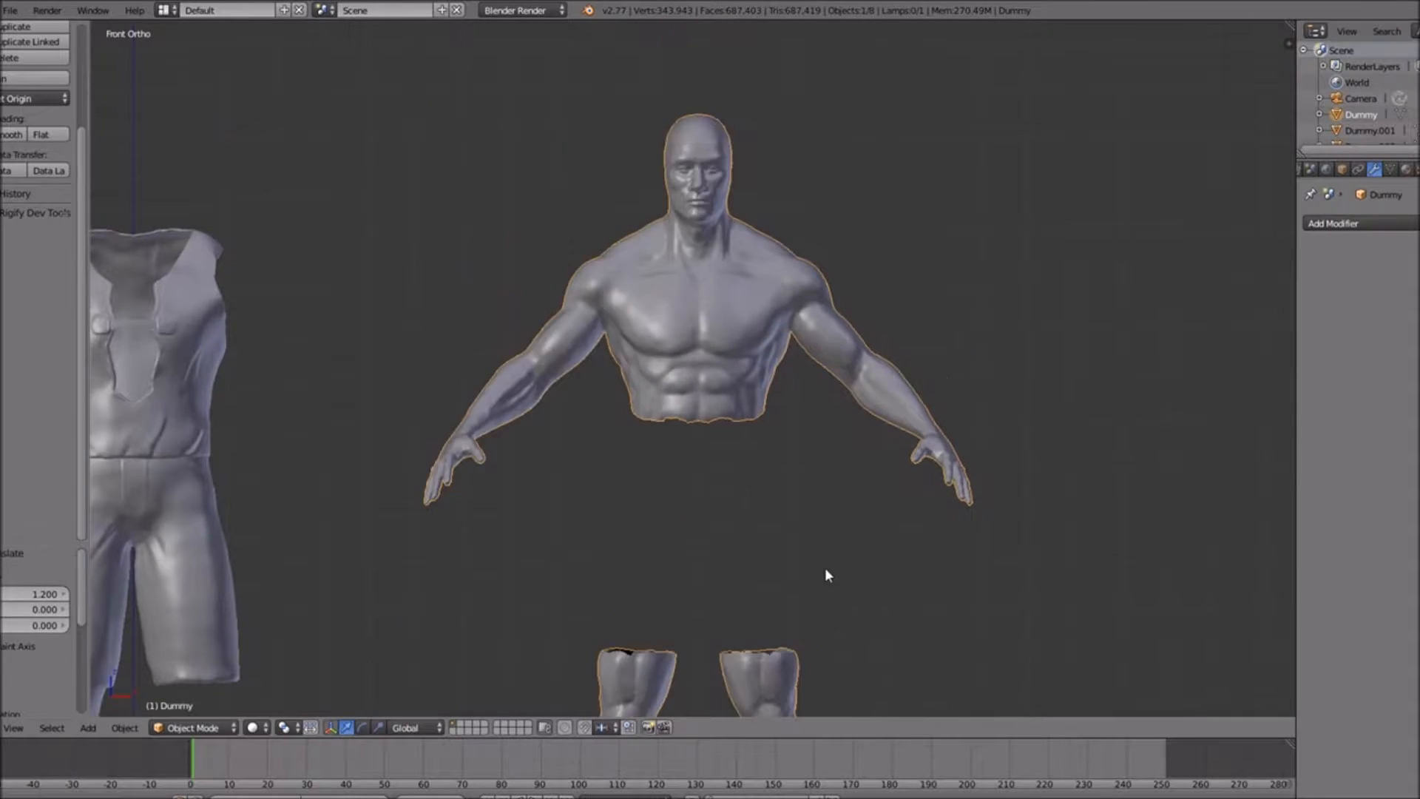
{"action": "scroll", "coordinate": [823, 573], "scroll_direction": "up", "scroll_amount": 6, "text": "ctrl"}
{"action": "scroll", "coordinate": [825, 581], "scroll_direction": "down", "scroll_amount": 4, "text": "ctrl"}
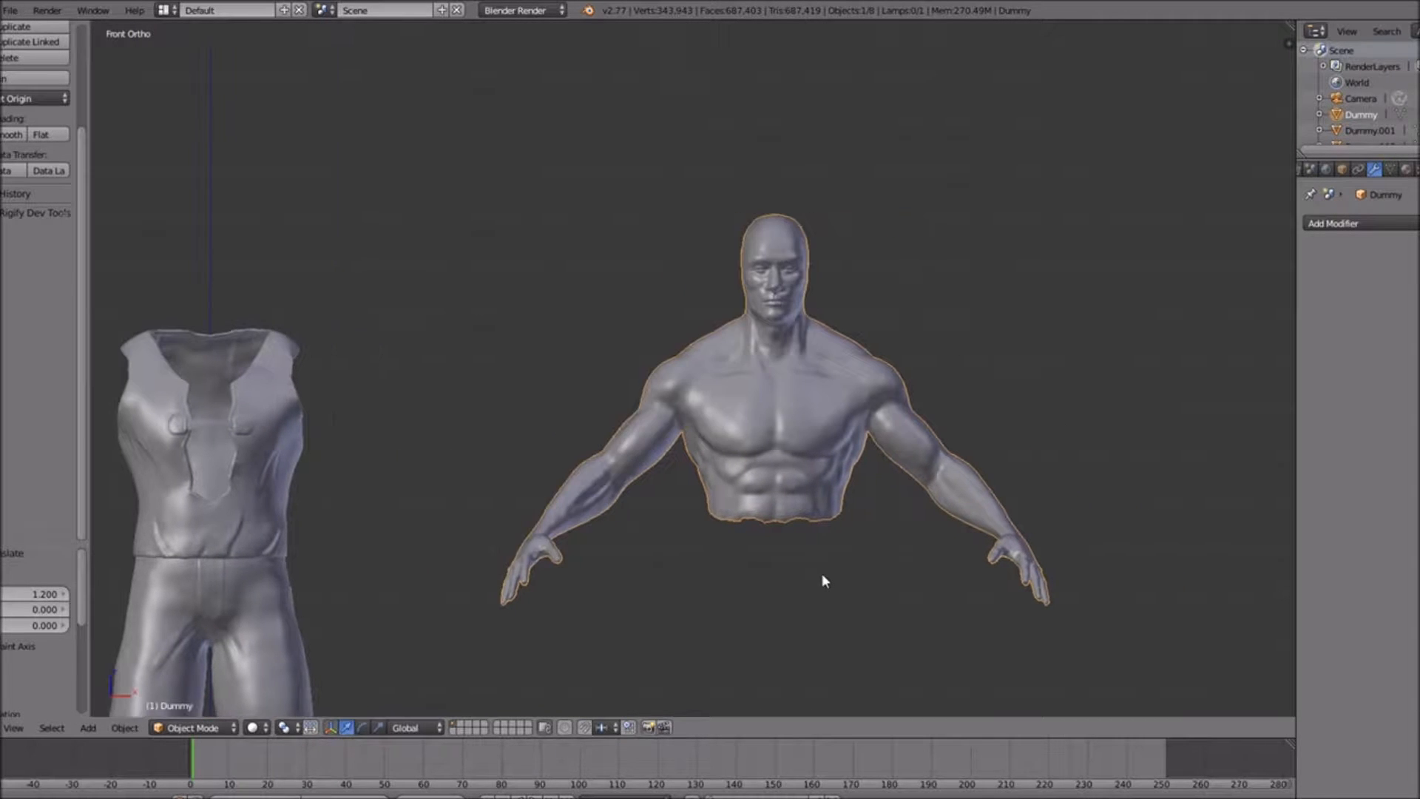
{"action": "scroll", "coordinate": [825, 581], "scroll_direction": "down", "scroll_amount": 4, "text": "shift"}
{"action": "scroll", "coordinate": [822, 573], "scroll_direction": "down", "scroll_amount": 3}
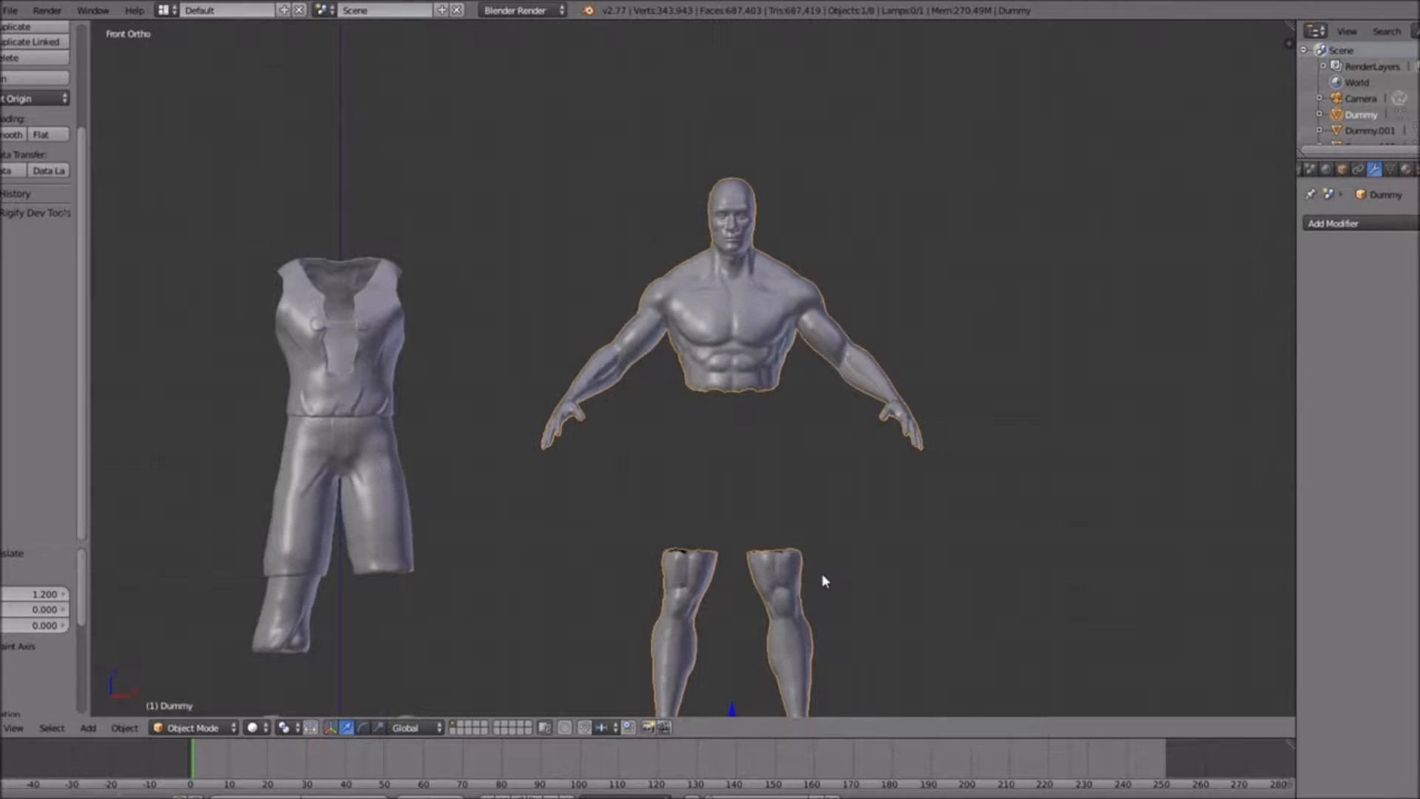
{"action": "scroll", "coordinate": [822, 574], "scroll_direction": "up", "scroll_amount": 10, "text": "ctrl"}
{"action": "scroll", "coordinate": [822, 574], "scroll_direction": "up", "scroll_amount": 8, "text": "ctrl"}
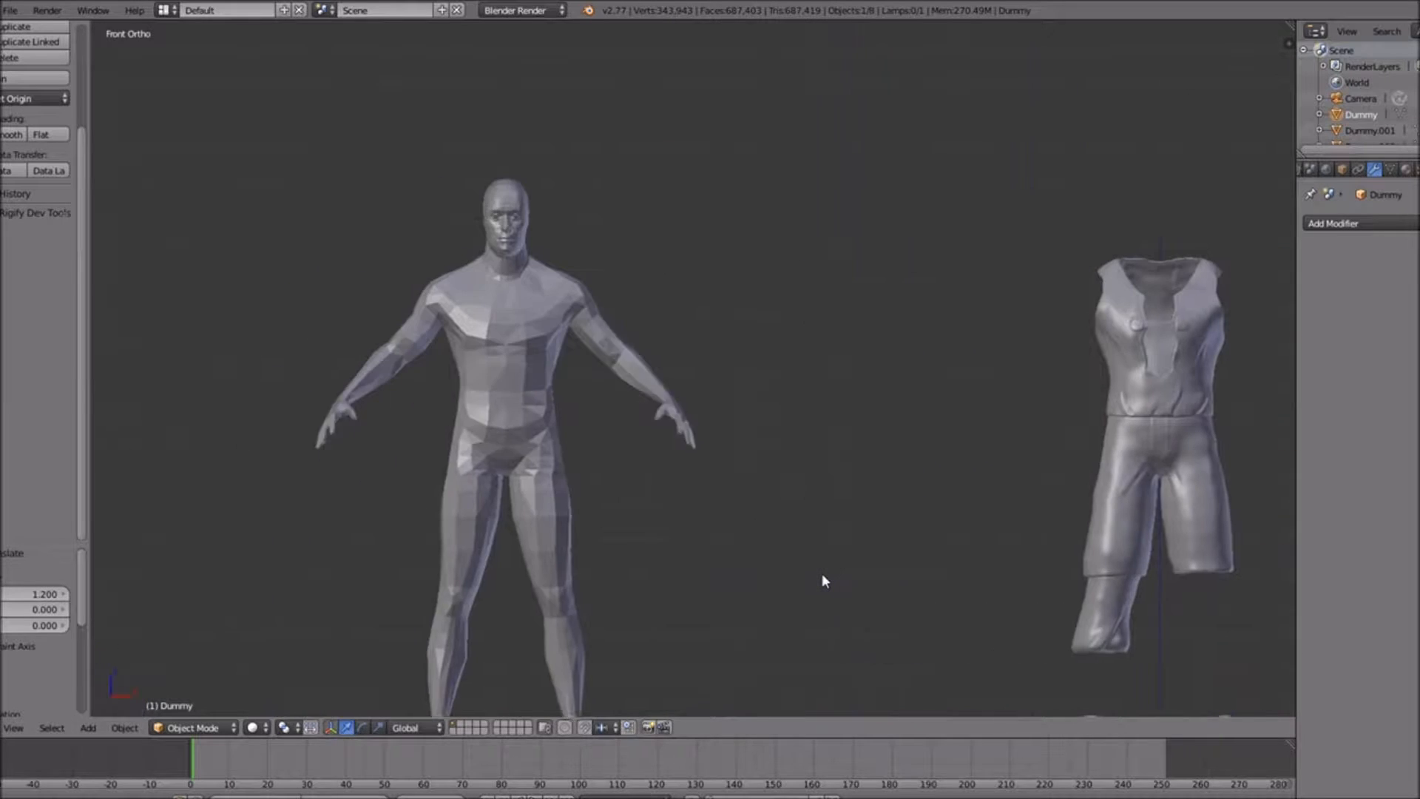
{"action": "scroll", "coordinate": [548, 454], "scroll_direction": "down", "scroll_amount": 15, "text": "ctrl"}
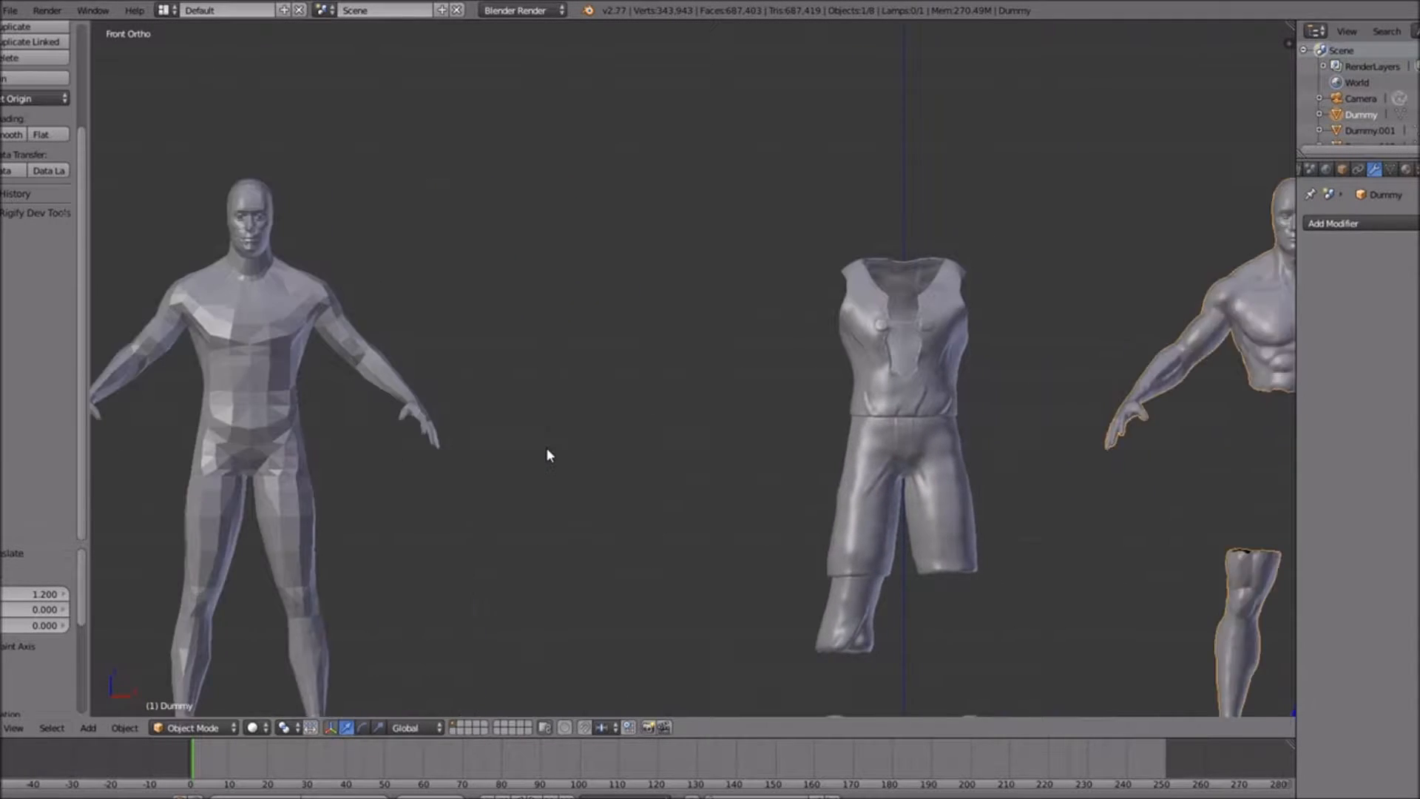
{"action": "scroll", "coordinate": [792, 454], "scroll_direction": "up", "scroll_amount": 2, "text": "ctrl"}
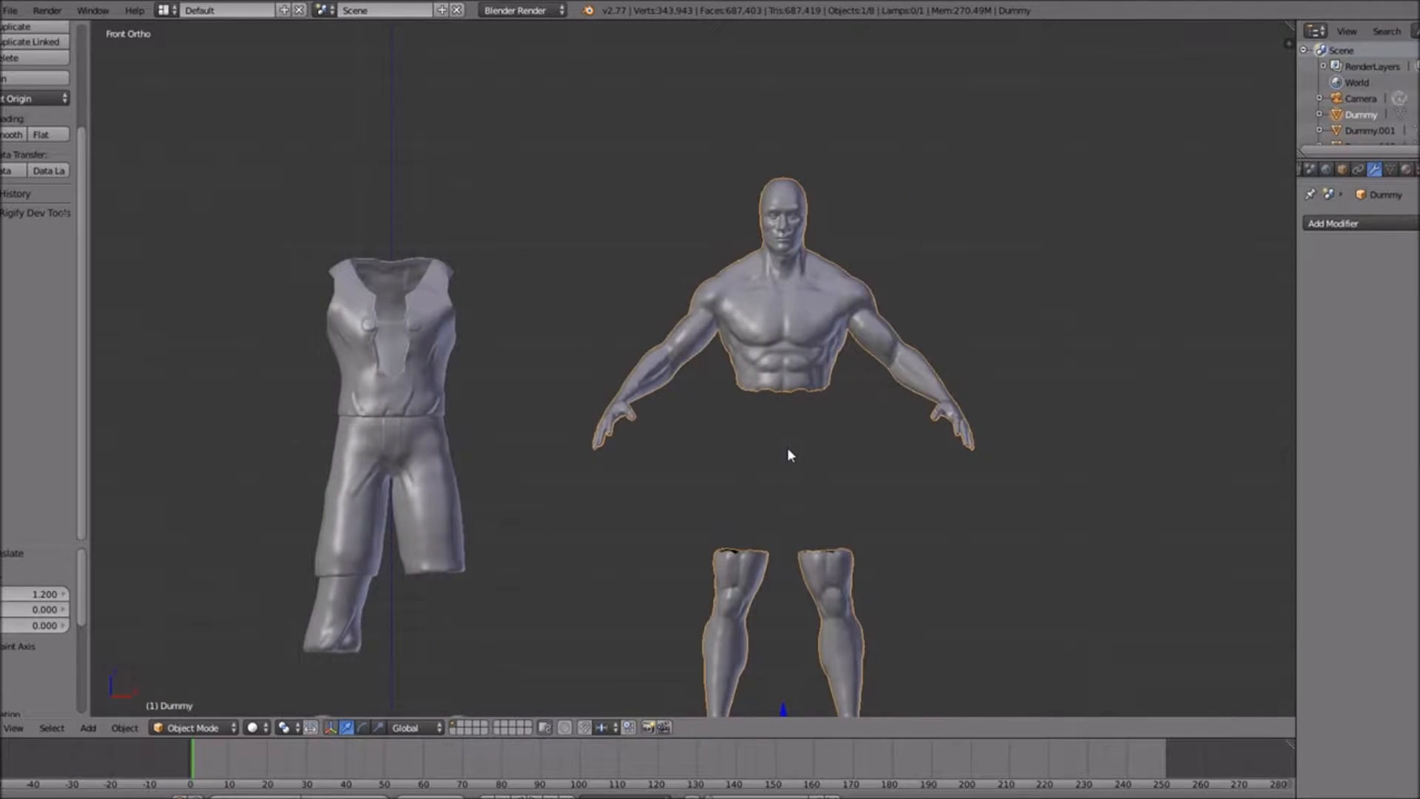
{"action": "scroll", "coordinate": [789, 455], "scroll_direction": "down", "scroll_amount": 2, "text": "shift"}
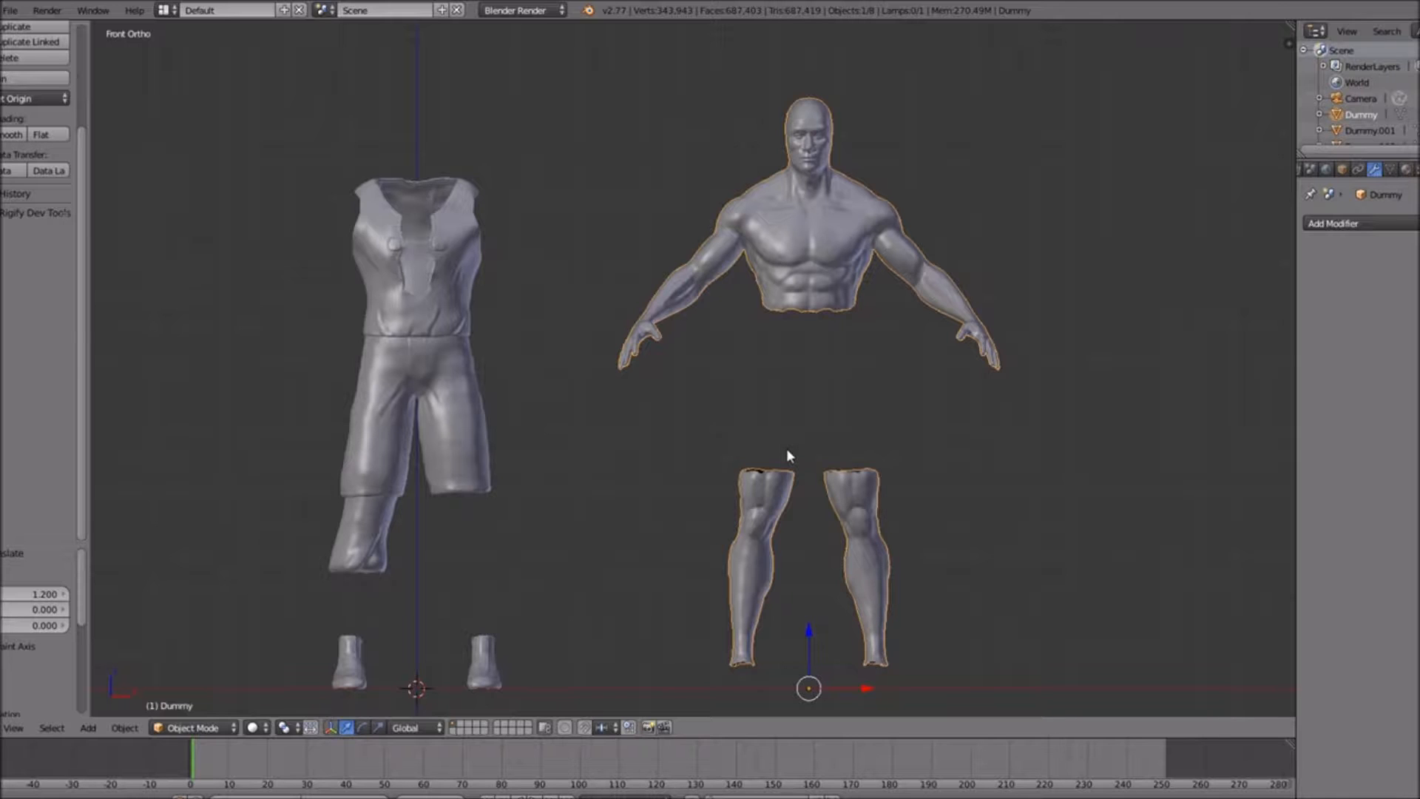
{"action": "scroll", "coordinate": [789, 445], "scroll_direction": "up", "scroll_amount": 4, "text": "ctrl"}
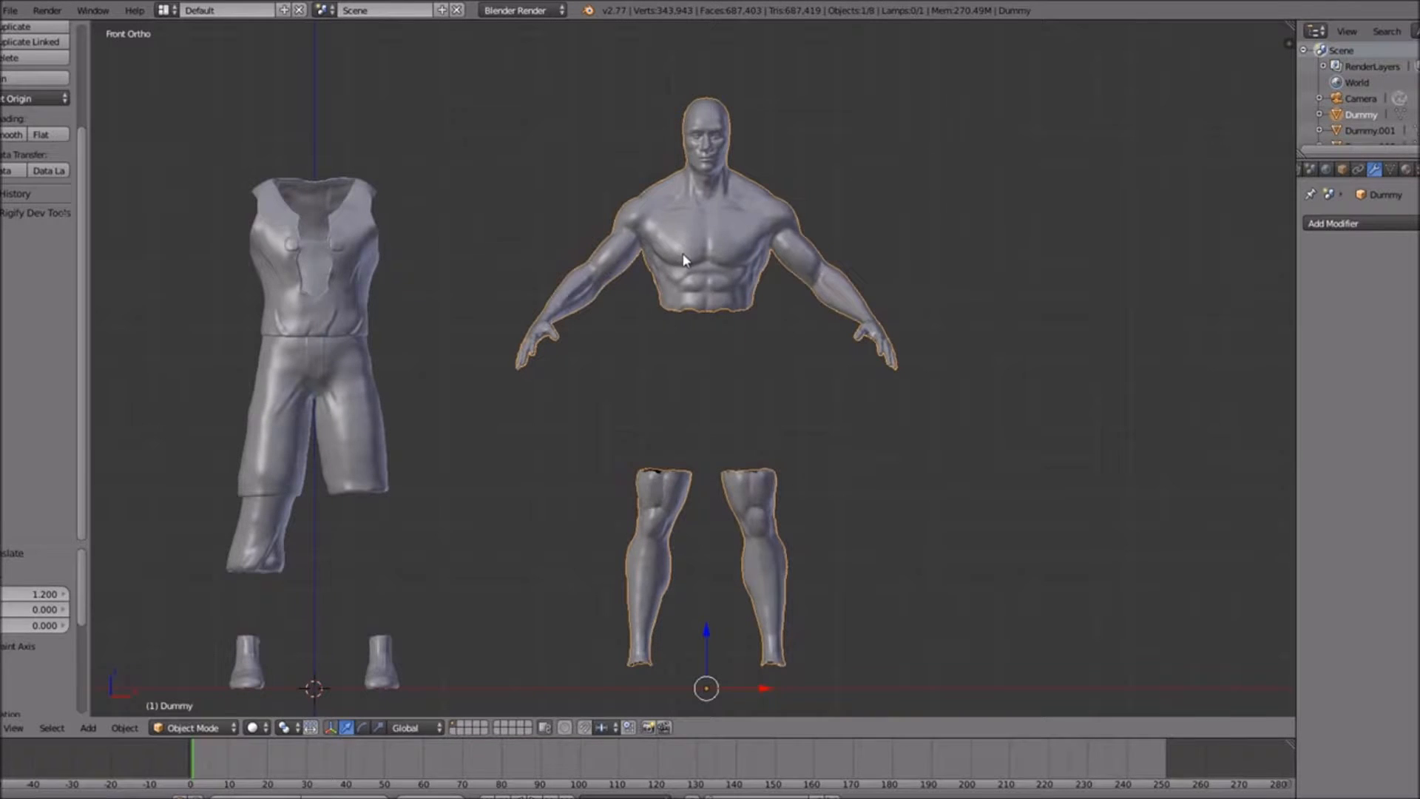
Check the vertex and face counts of the whole body mesh in Edit Mode, and return to Object Mode
{"action": "key", "text": "Tab"}
{"action": "key", "text": "a"}
{"action": "key", "text": "a"}
{"action": "key", "text": "a"}
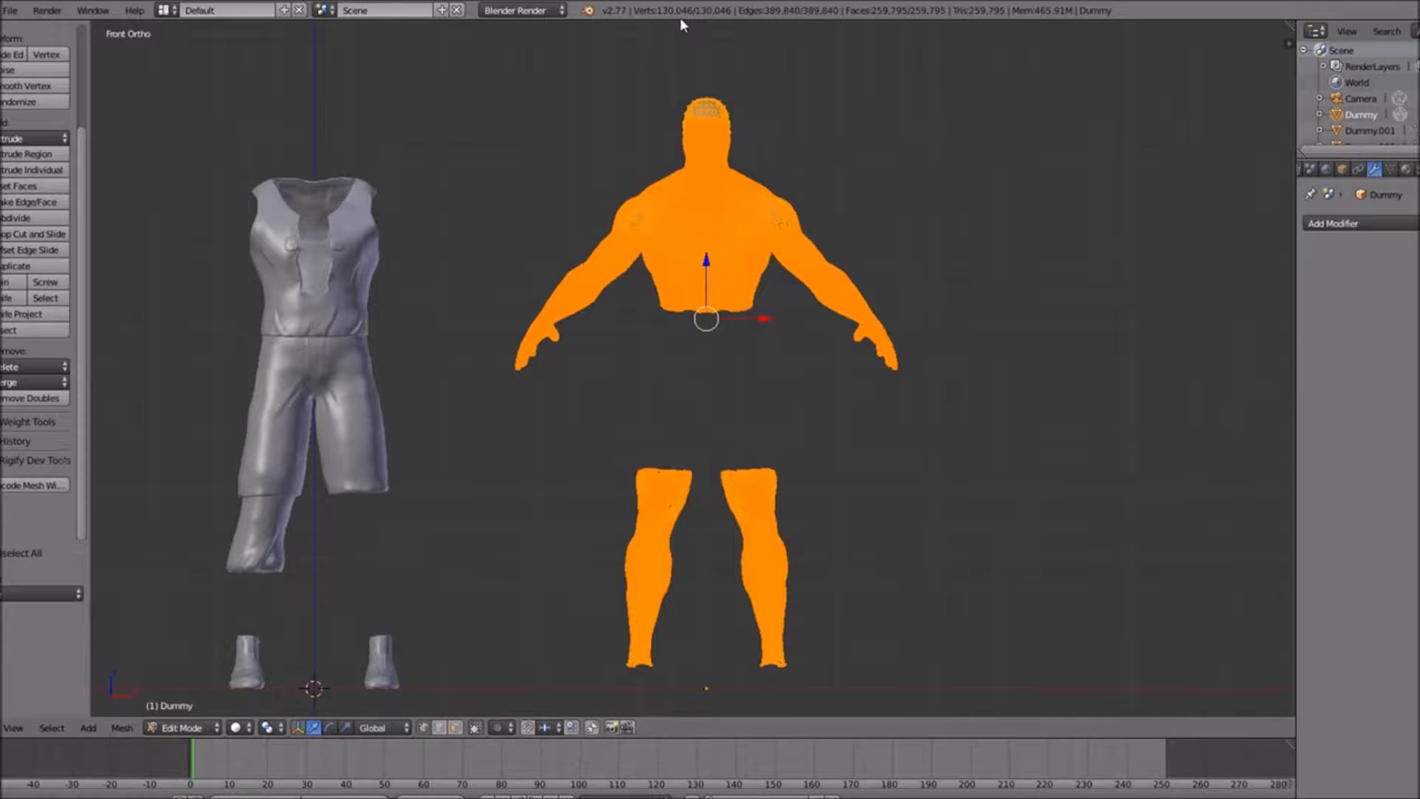
{"action": "key", "text": "a"}
{"action": "key", "text": "Tab"}
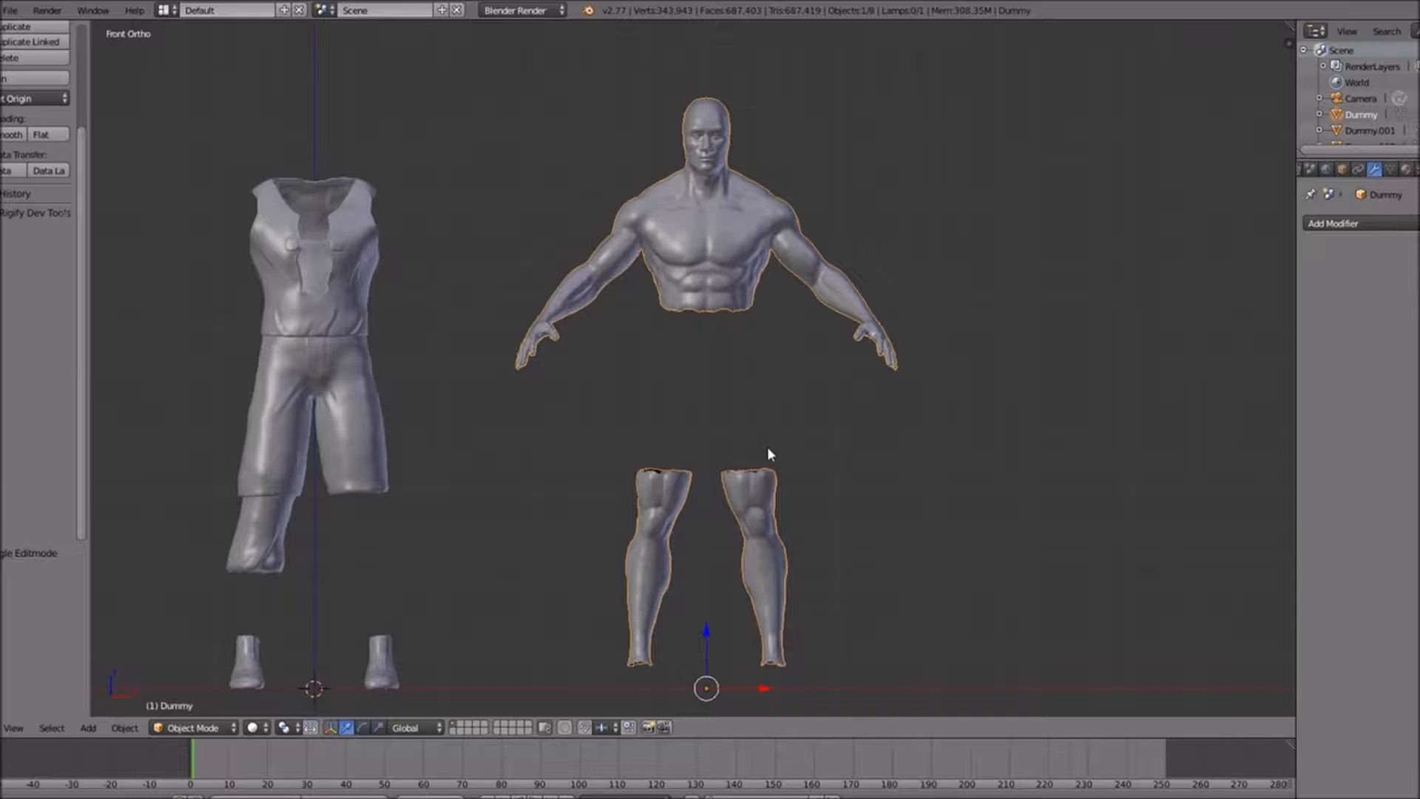
Move the body -1.2 units along X, back into its clothing
{"action": "left_click_drag", "start_coordinate": [763, 689], "coordinate": [359, 681]}
{"action": "scroll", "coordinate": [433, 635], "scroll_direction": "up", "scroll_amount": 3, "text": "ctrl"}
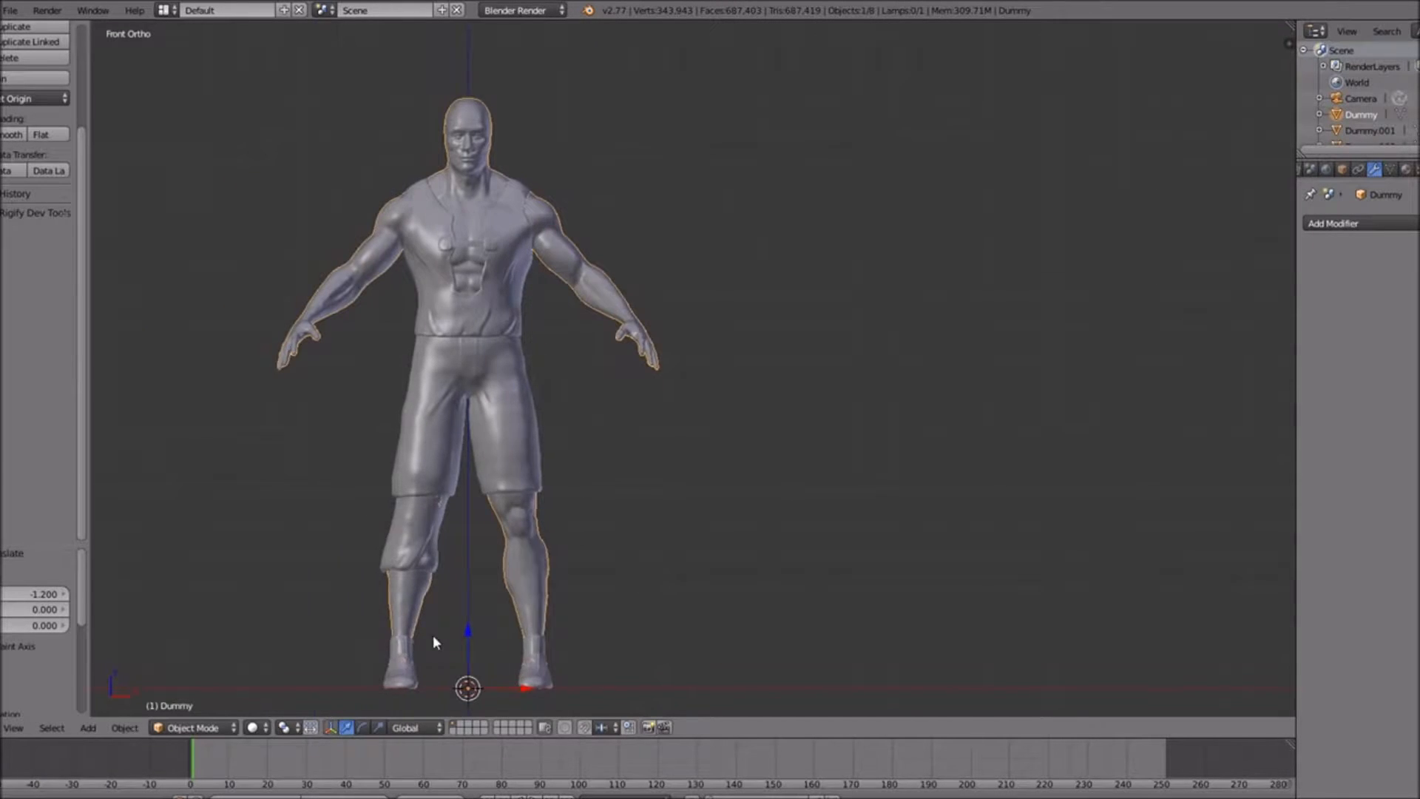
Move the shoes and the sleeveless vest 1.4 units along X, away from the body
{"action": "scroll", "coordinate": [434, 636], "scroll_direction": "down", "scroll_amount": 5, "text": "ctrl"}
{"action": "scroll", "coordinate": [591, 623], "scroll_direction": "down", "scroll_amount": 4, "text": "shift"}
{"action": "right_click", "coordinate": [669, 605]}
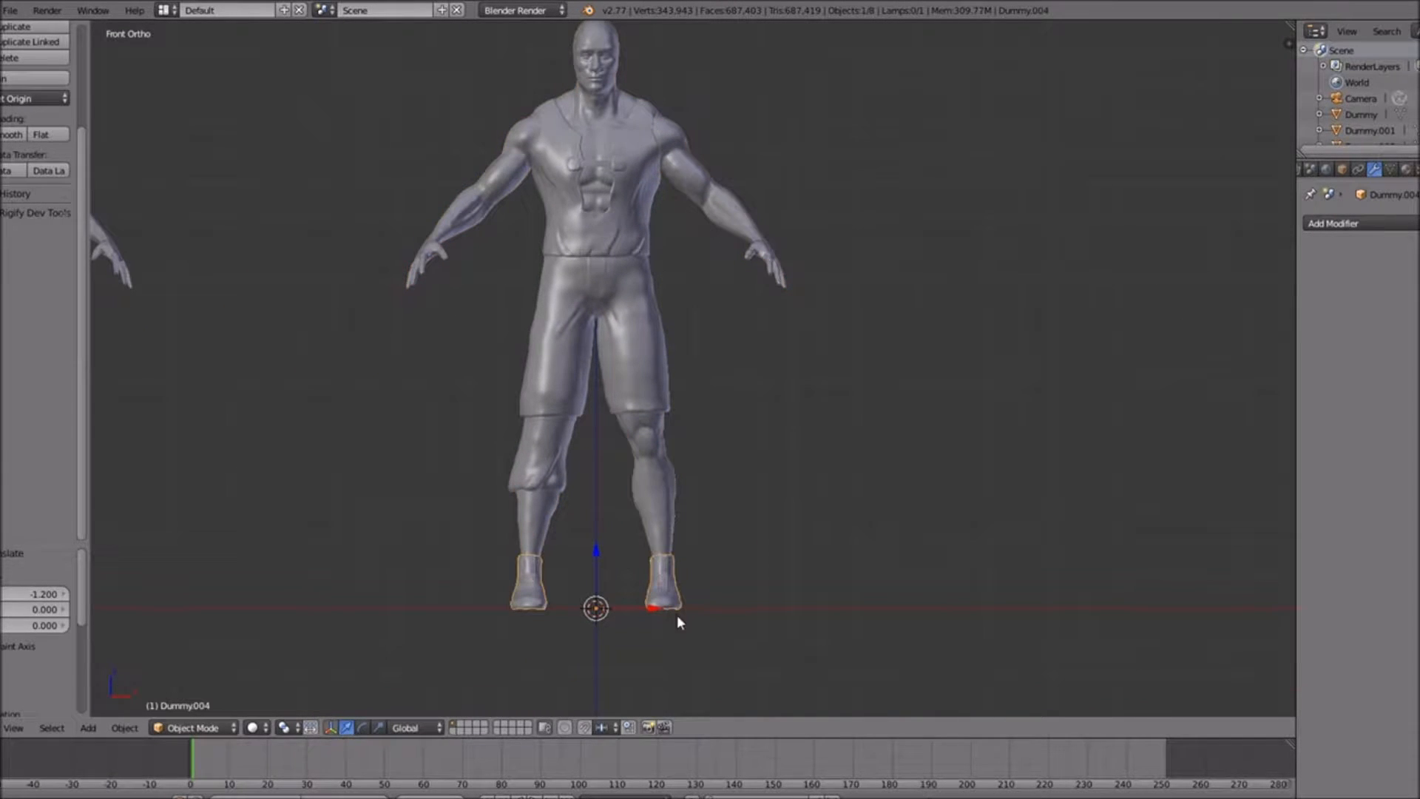
{"action": "left_click_drag", "start_coordinate": [655, 610], "coordinate": [1127, 598]}
{"action": "right_click", "coordinate": [629, 233]}
{"action": "left_click_drag", "start_coordinate": [648, 597], "coordinate": [1107, 577]}
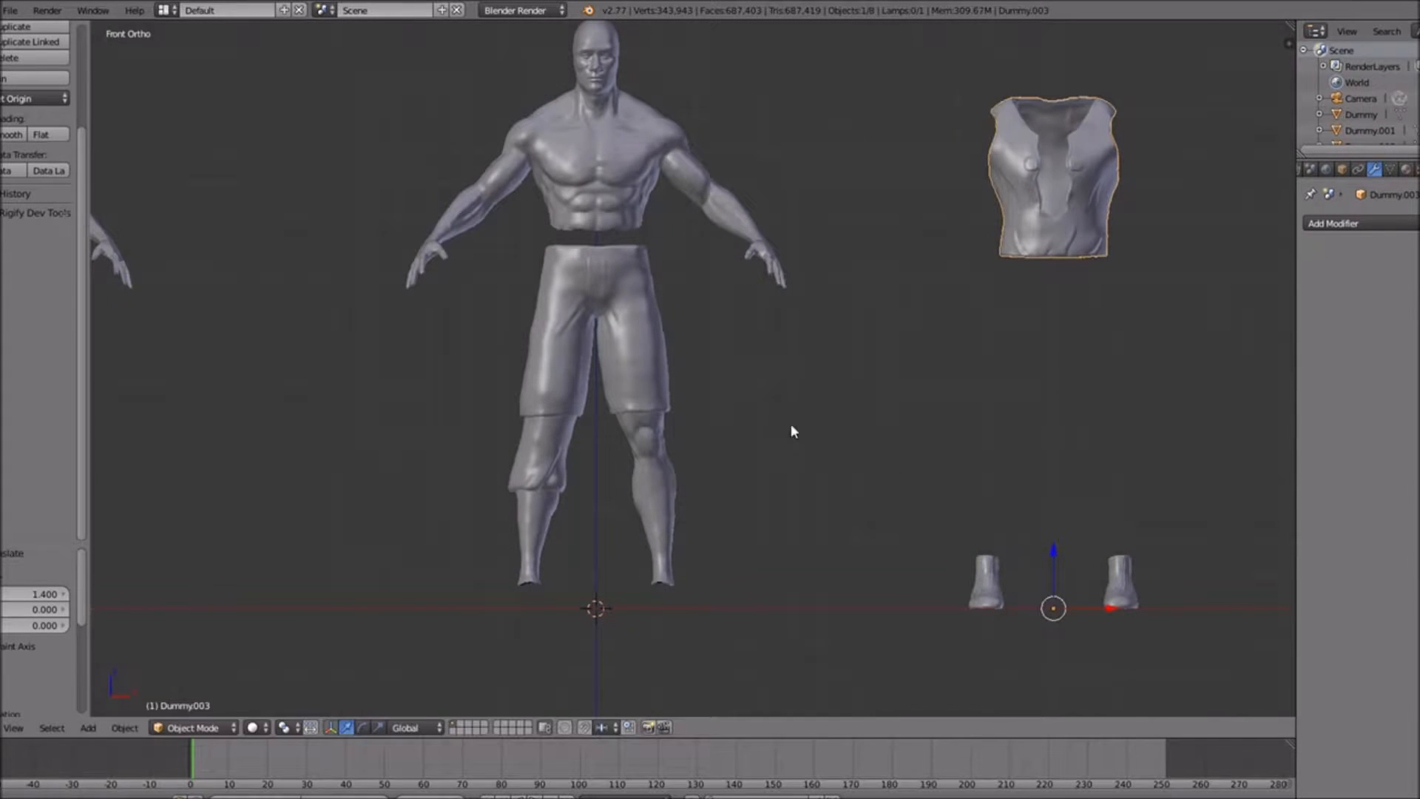
Move the trousers and the small chest strap plane 1.4 units along X to join the other clothing
{"action": "right_click", "coordinate": [626, 319]}
{"action": "left_click_drag", "start_coordinate": [654, 611], "coordinate": [1103, 592]}
{"action": "middle_click_drag", "start_coordinate": [1103, 591], "coordinate": [1001, 591], "text": "shift"}
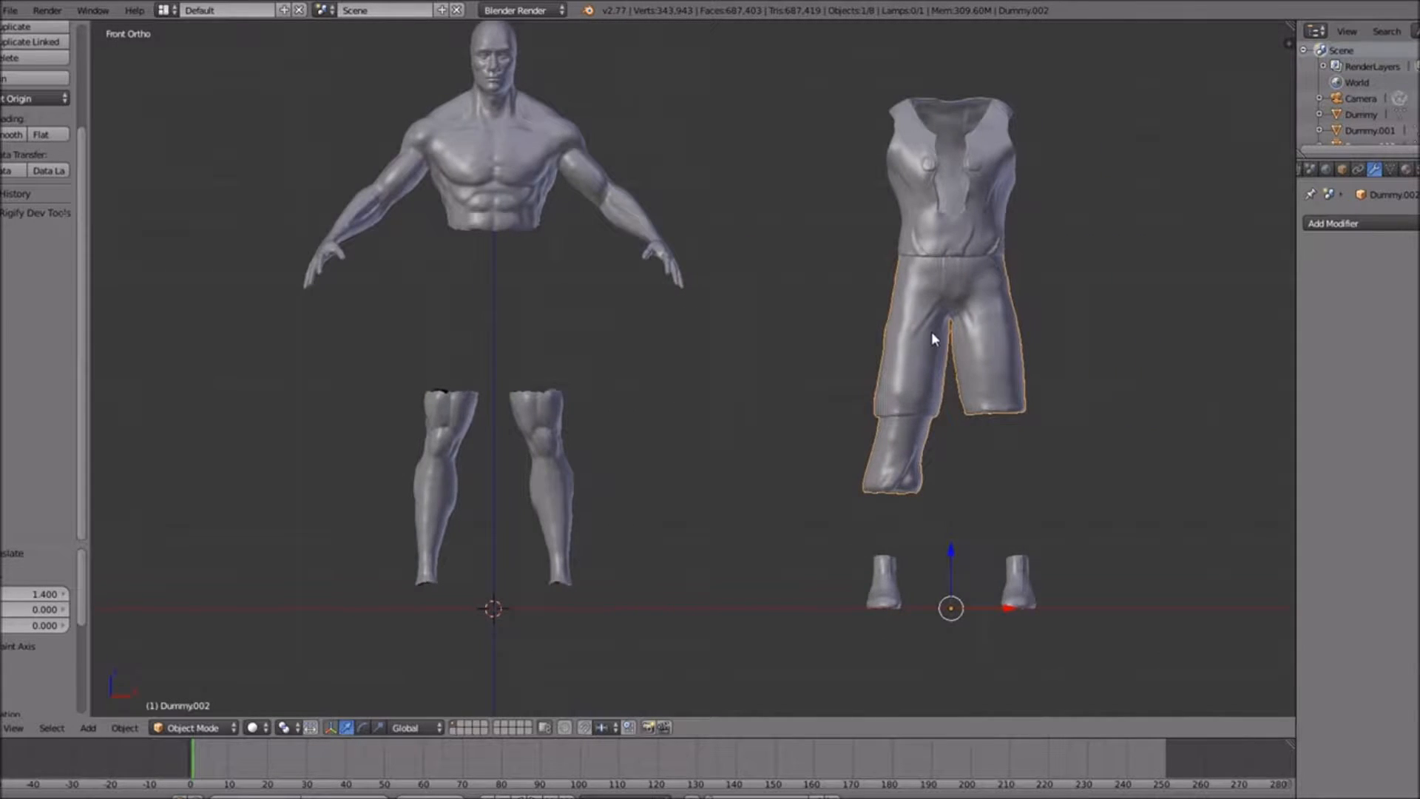
{"action": "scroll", "coordinate": [935, 334], "scroll_direction": "down", "scroll_amount": 3, "text": "ctrl"}
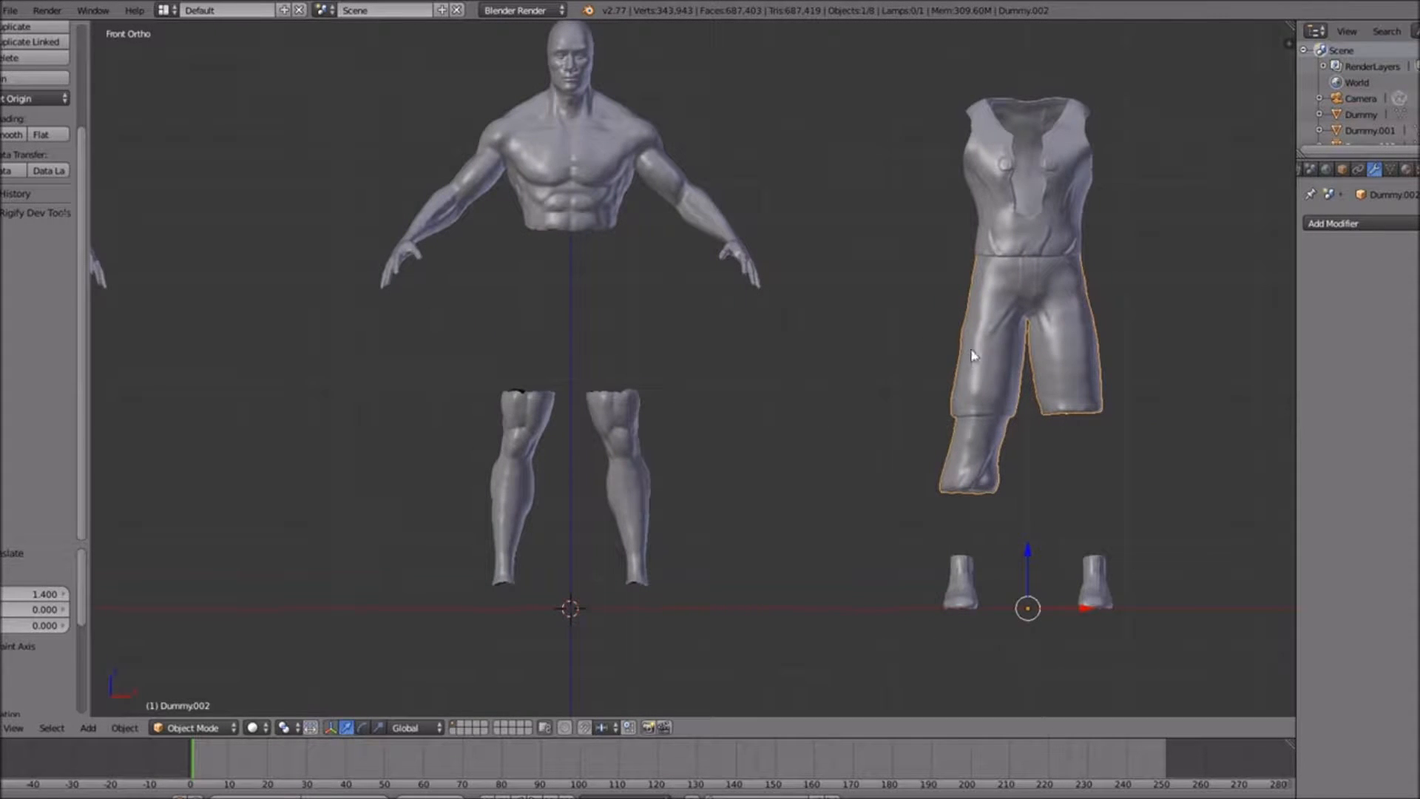
{"action": "right_click", "coordinate": [574, 165]}
{"action": "left_click_drag", "start_coordinate": [629, 605], "coordinate": [1089, 578]}
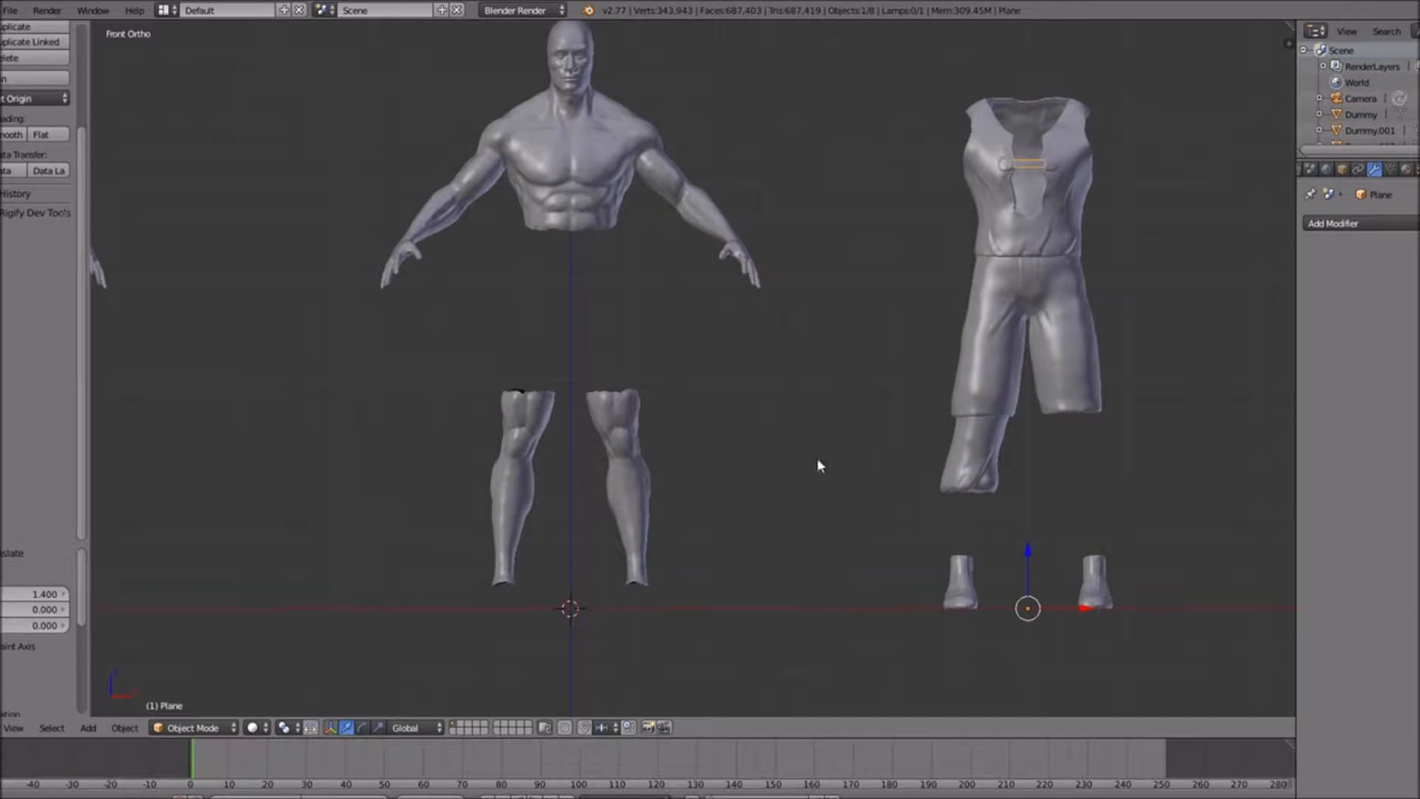
{"action": "scroll", "coordinate": [672, 399], "scroll_direction": "down", "scroll_amount": 4, "text": "ctrl"}
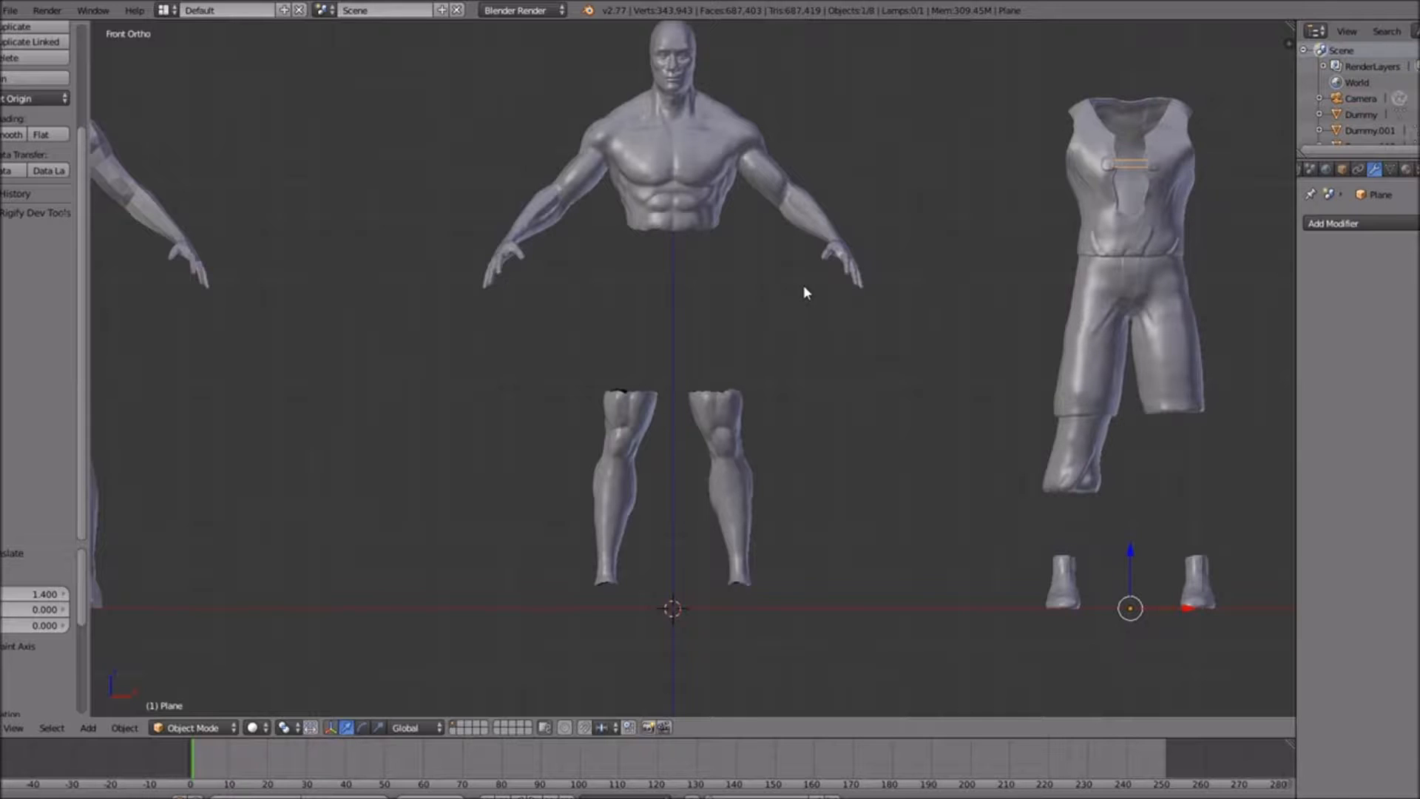
{"action": "right_click", "coordinate": [1081, 244]}
{"action": "left_click_drag", "start_coordinate": [1187, 606], "coordinate": [741, 609]}
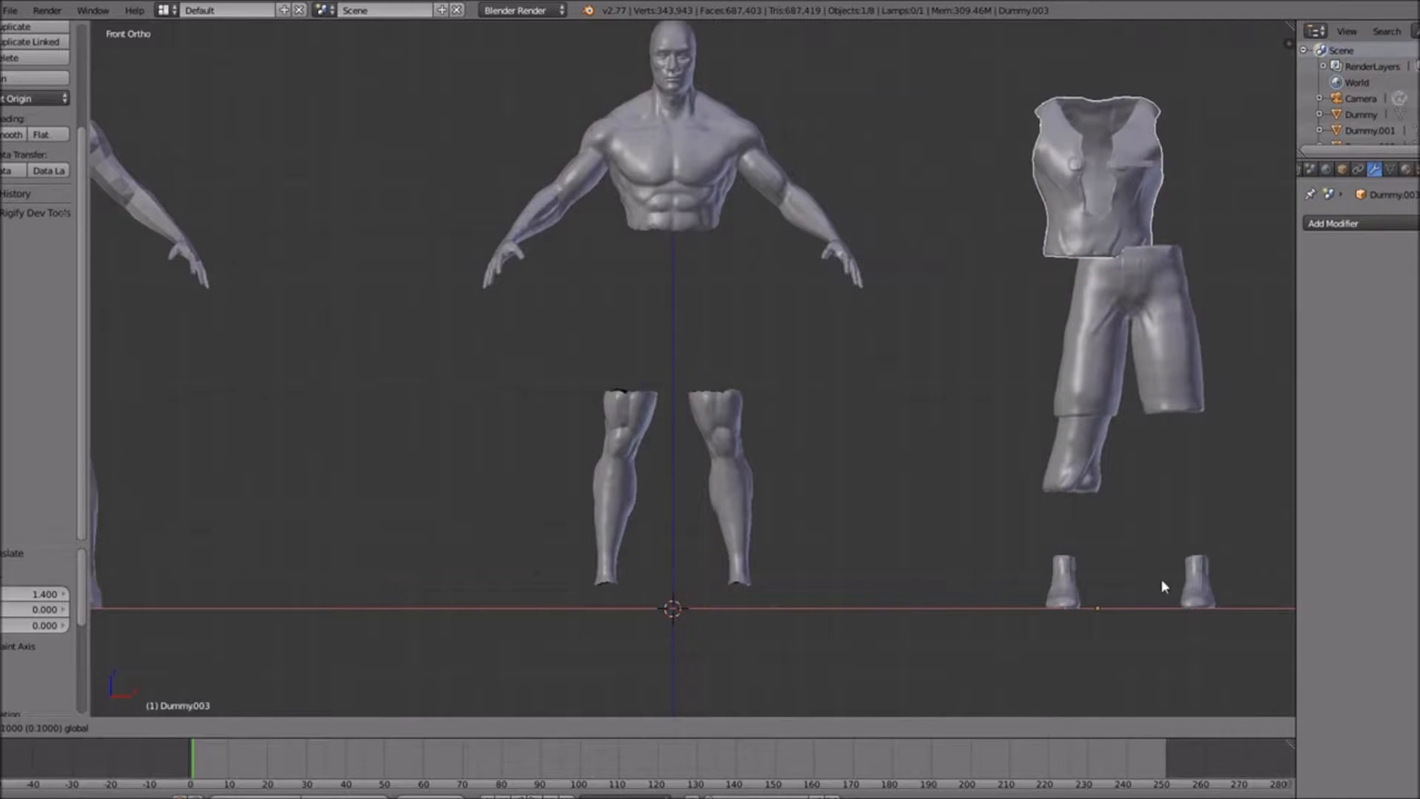
{"action": "right_click", "coordinate": [1183, 578]}
Add a plane primitive at the scene origin beneath the sculpted body
{"action": "scroll", "coordinate": [657, 510], "scroll_direction": "up", "scroll_amount": 2}
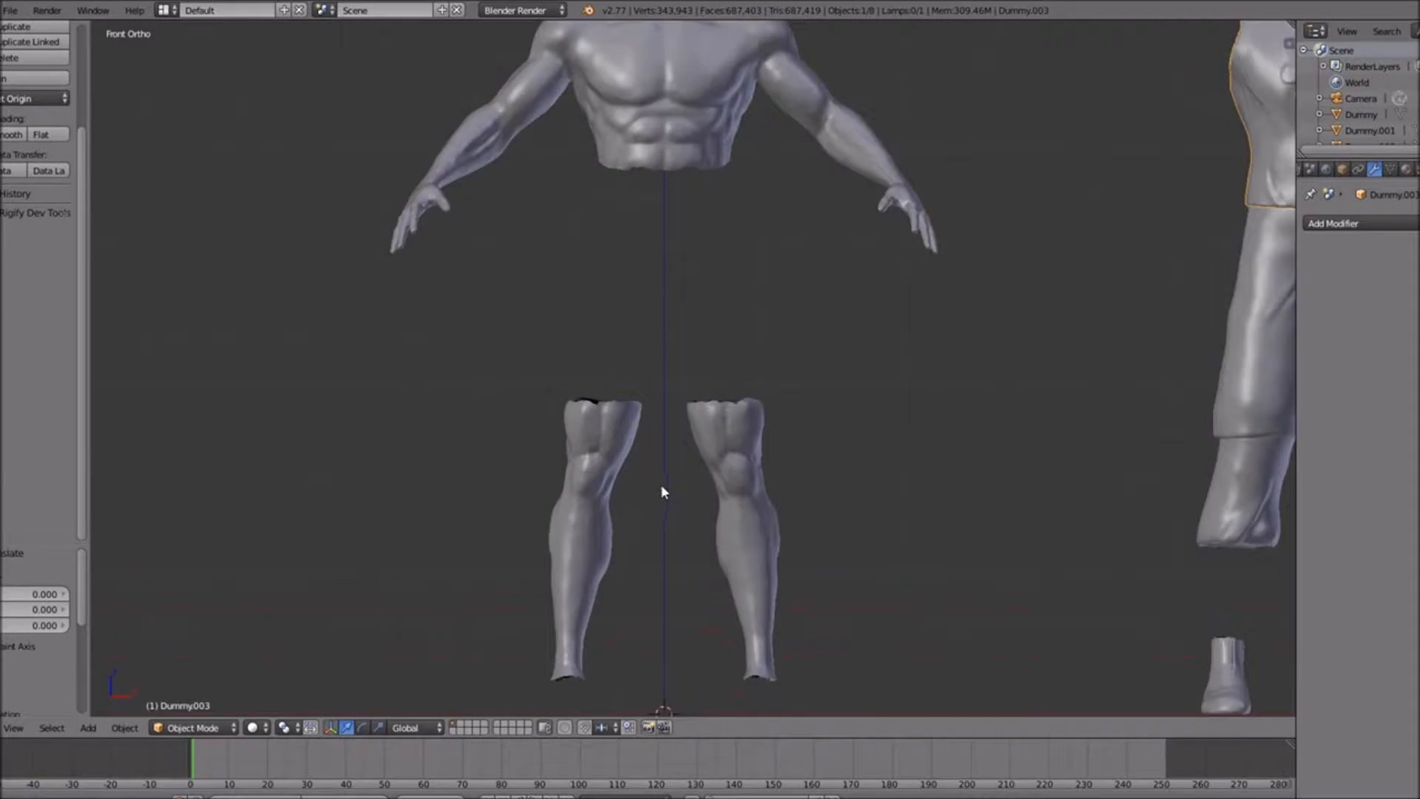
{"action": "scroll", "coordinate": [663, 405], "scroll_direction": "down", "scroll_amount": 4}
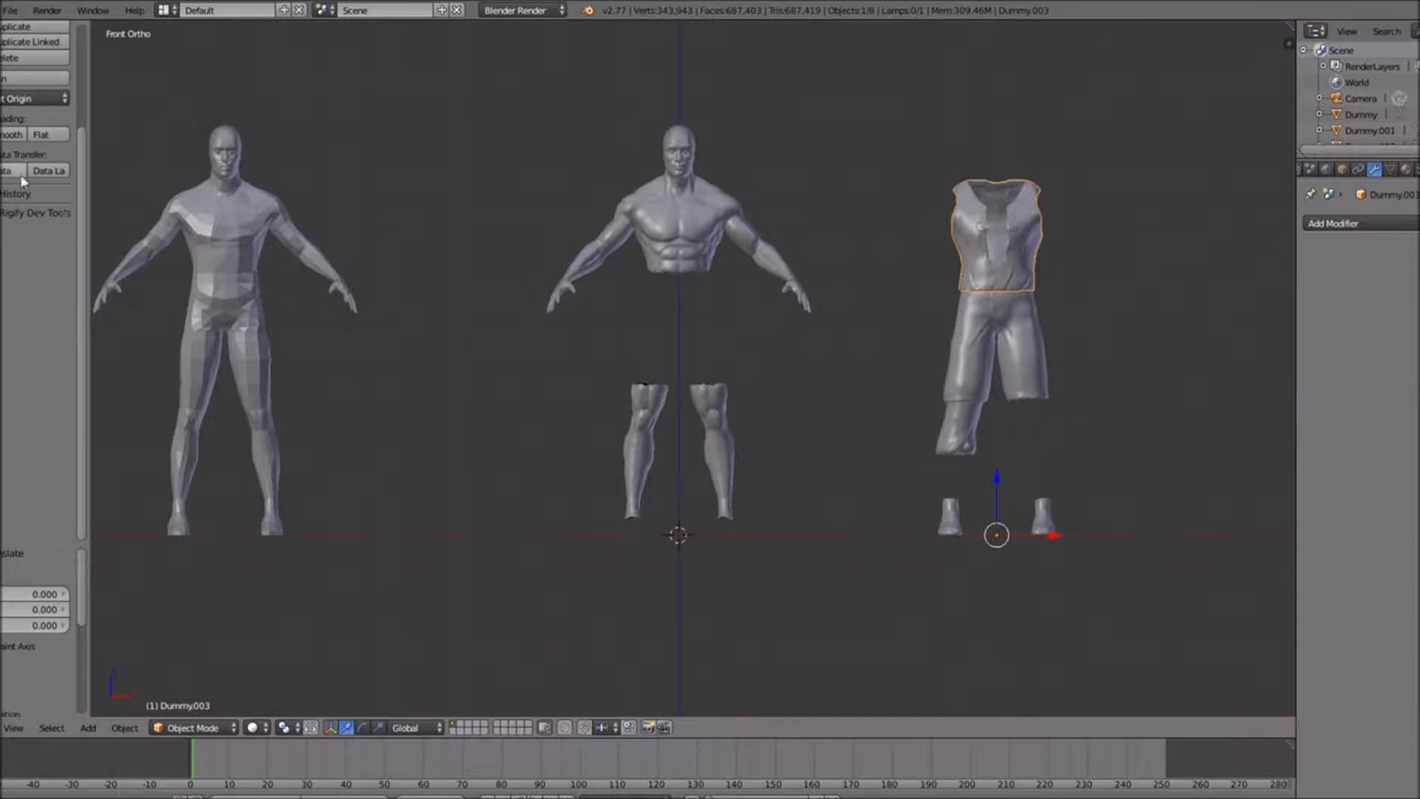
{"action": "left_click", "coordinate": [1, 78]}
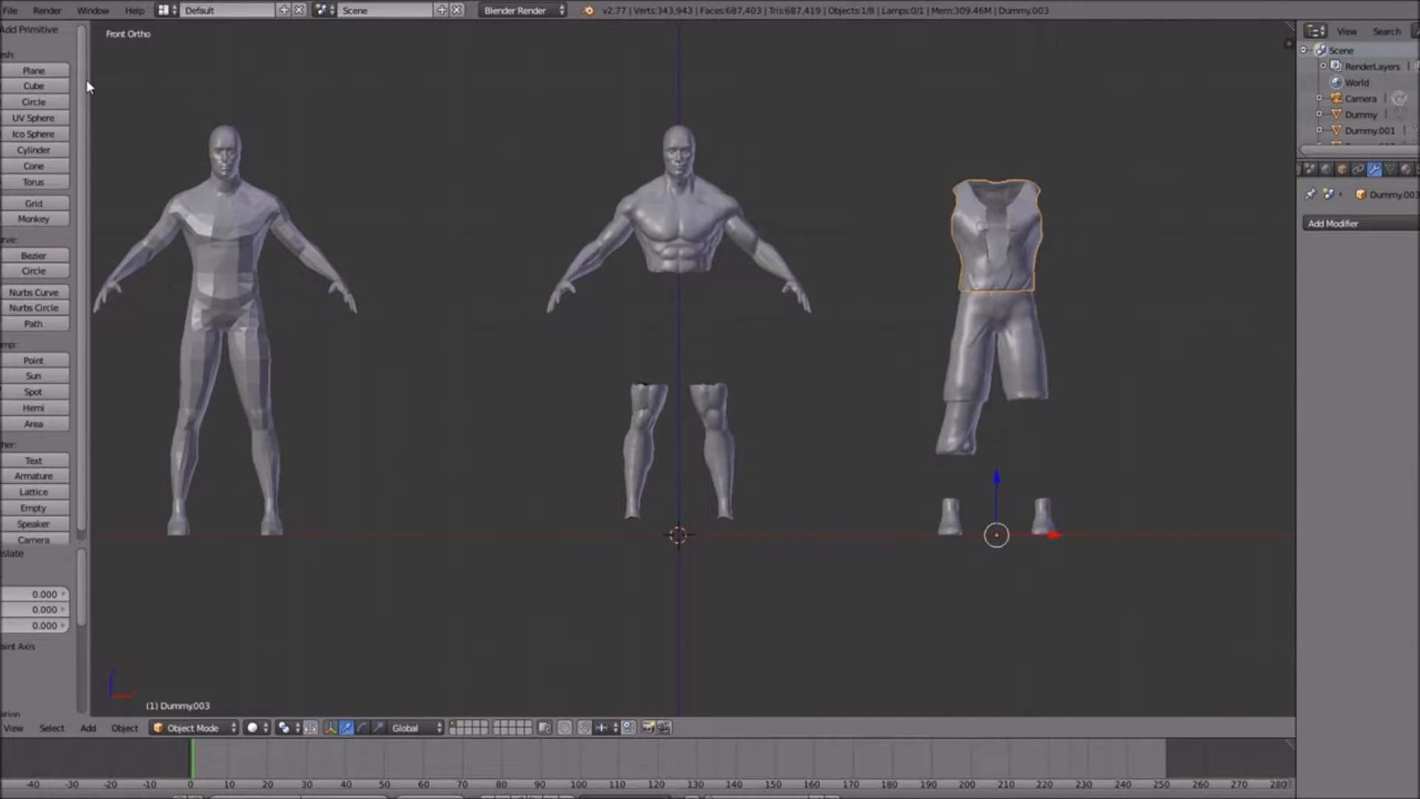
{"action": "left_click", "coordinate": [34, 70]}
{"action": "middle_click_drag", "start_coordinate": [746, 490], "coordinate": [675, 525]}
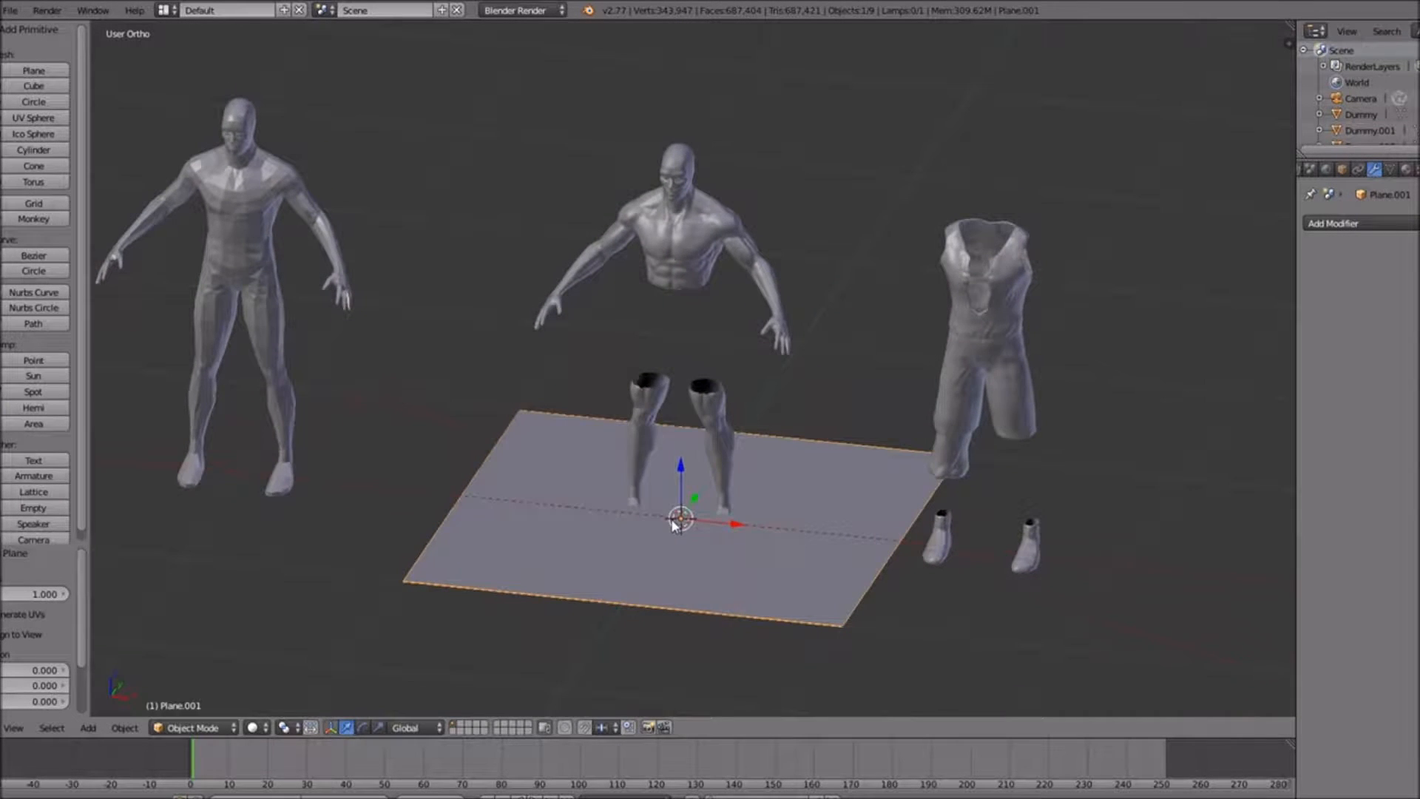
{"action": "key", "text": "KP_1"}
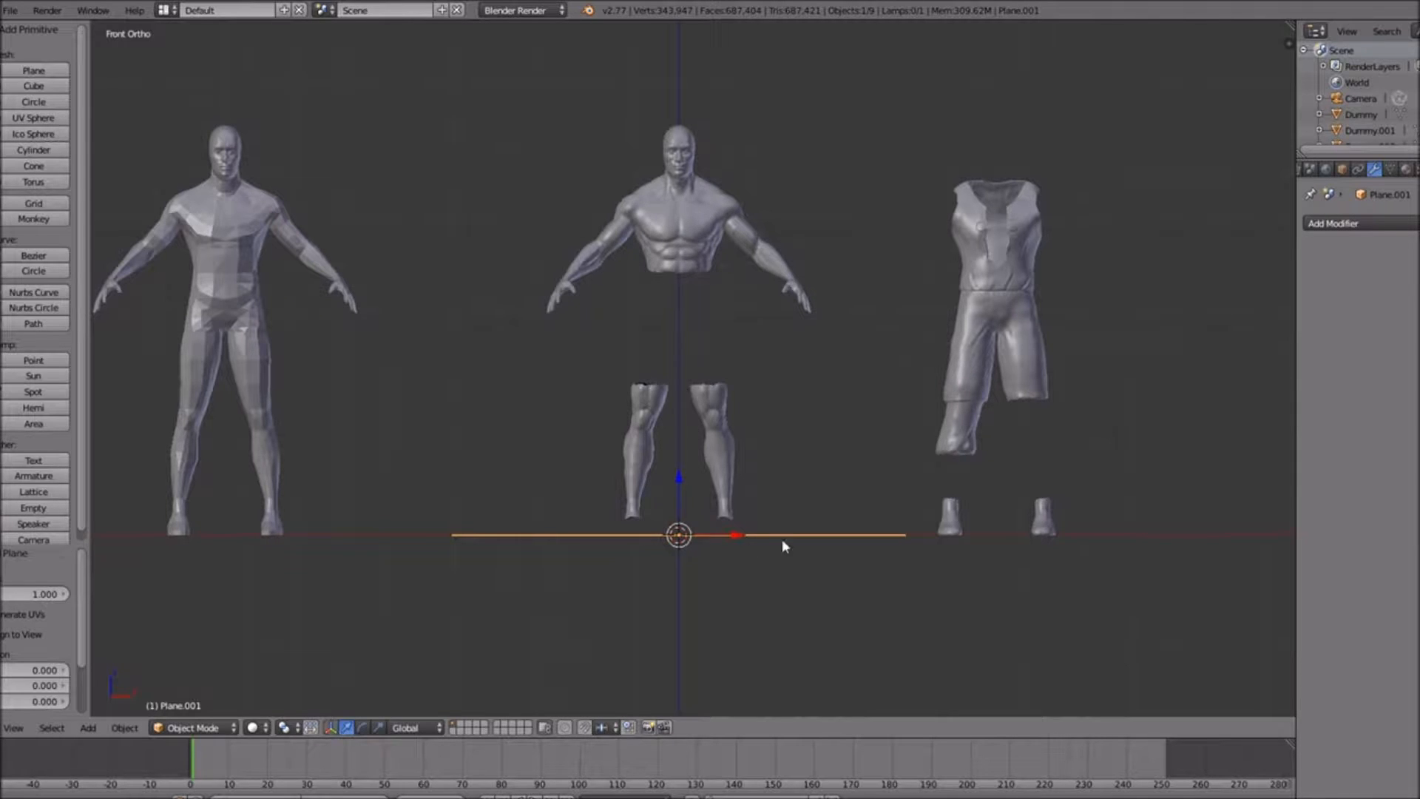
Rotate the new plane's geometry upright in Edit Mode, working from the right orthographic view
{"action": "middle_click_drag", "start_coordinate": [759, 494], "coordinate": [760, 524]}
{"action": "key", "text": "Tab"}
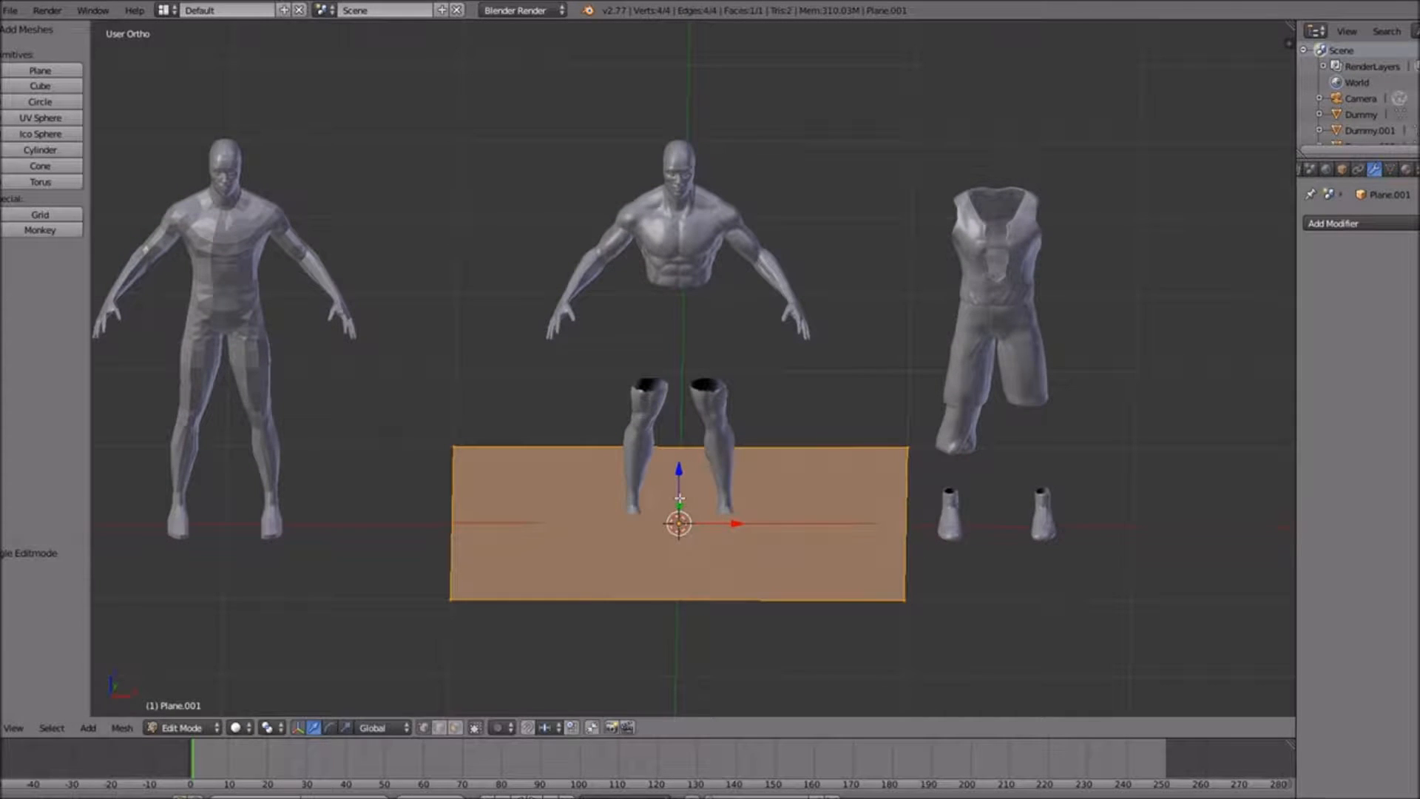
{"action": "key", "text": "KP_3"}
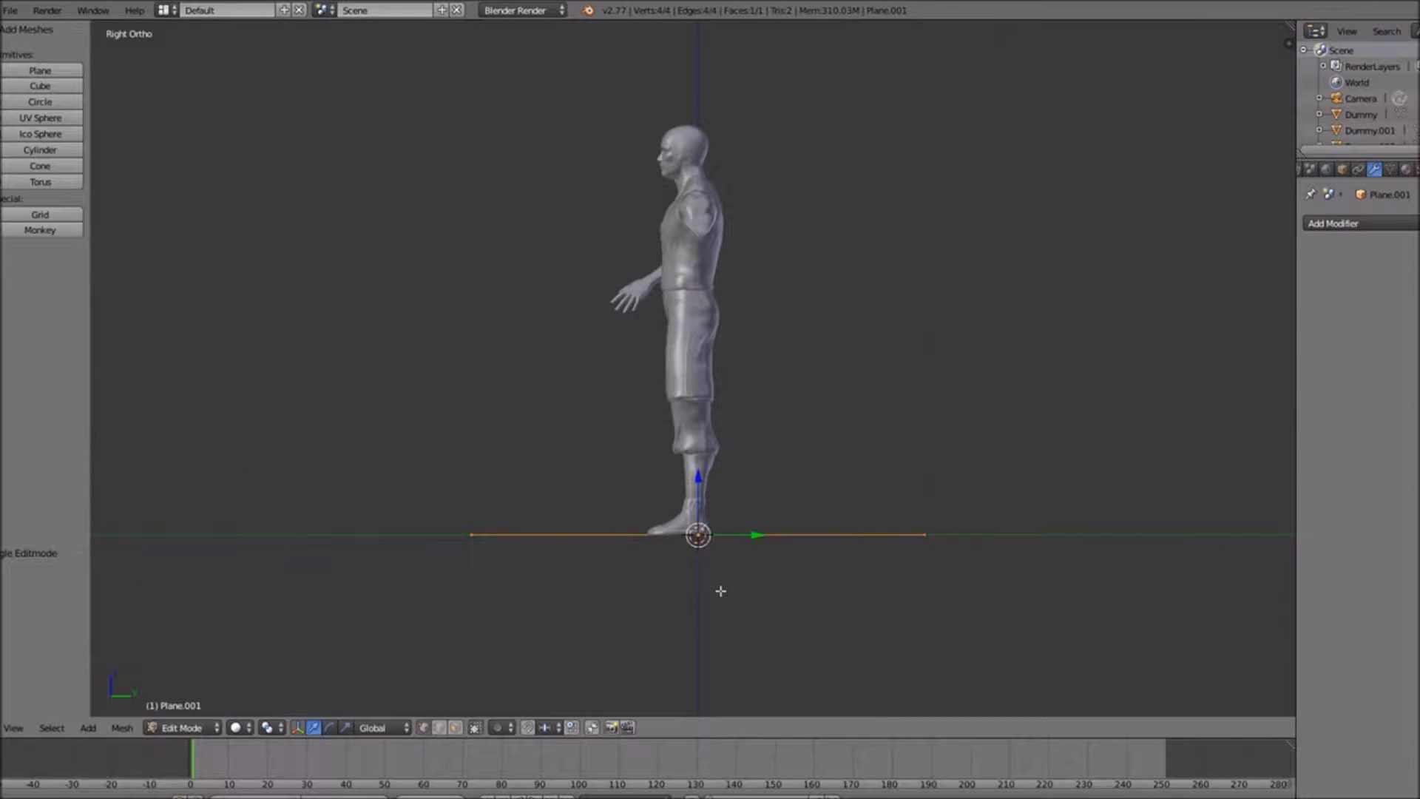
{"action": "key", "text": "Tab"}
{"action": "key", "text": "Tab"}
{"action": "key", "text": "r"}
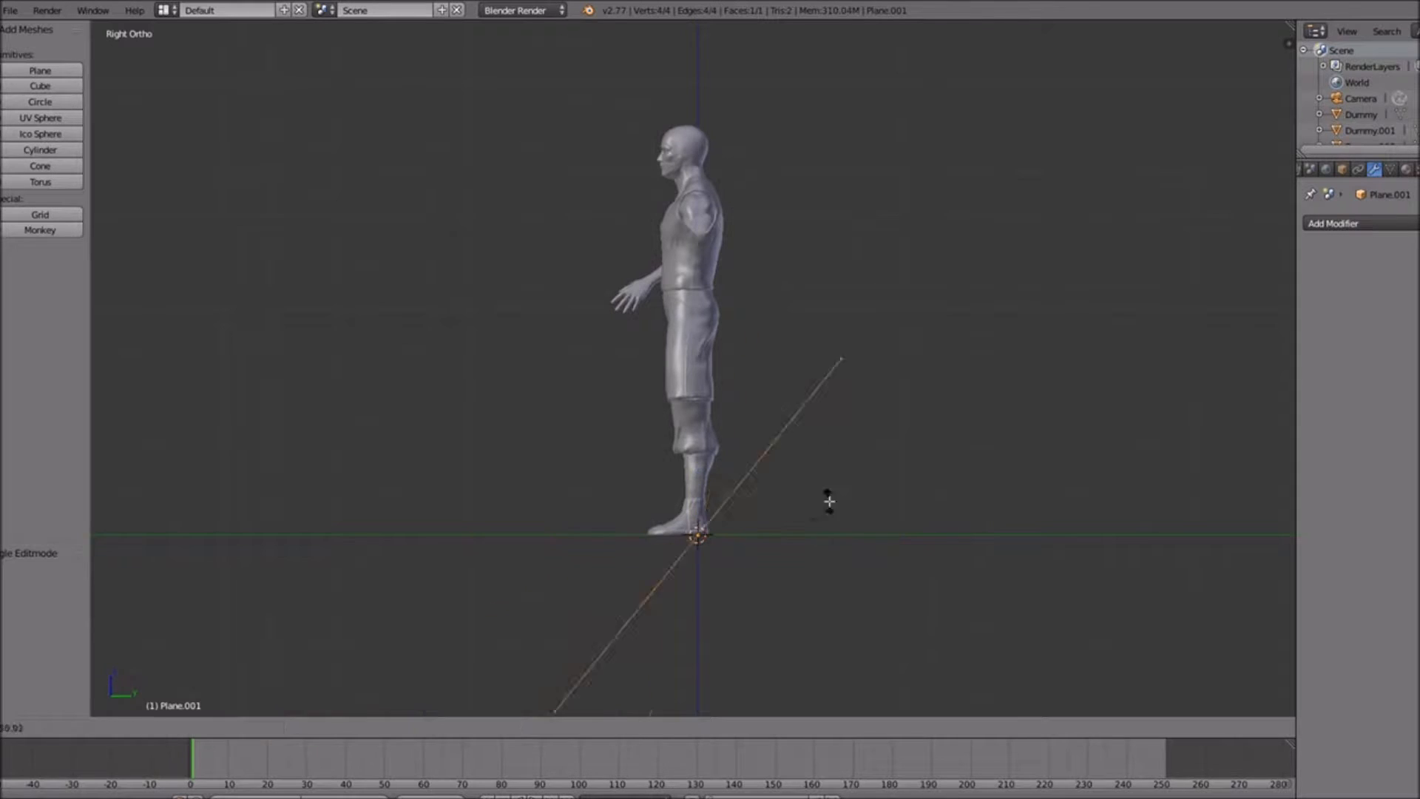
{"action": "left_click", "coordinate": [837, 512]}
Move the upright plane in front of the chest, scaling it by 0.190 and again by 0.304 from the front view
{"action": "key", "text": "g"}
{"action": "left_click", "coordinate": [721, 214]}
{"action": "key", "text": "s"}
{"action": "left_click", "coordinate": [596, 229]}
{"action": "key", "text": "KP_1"}
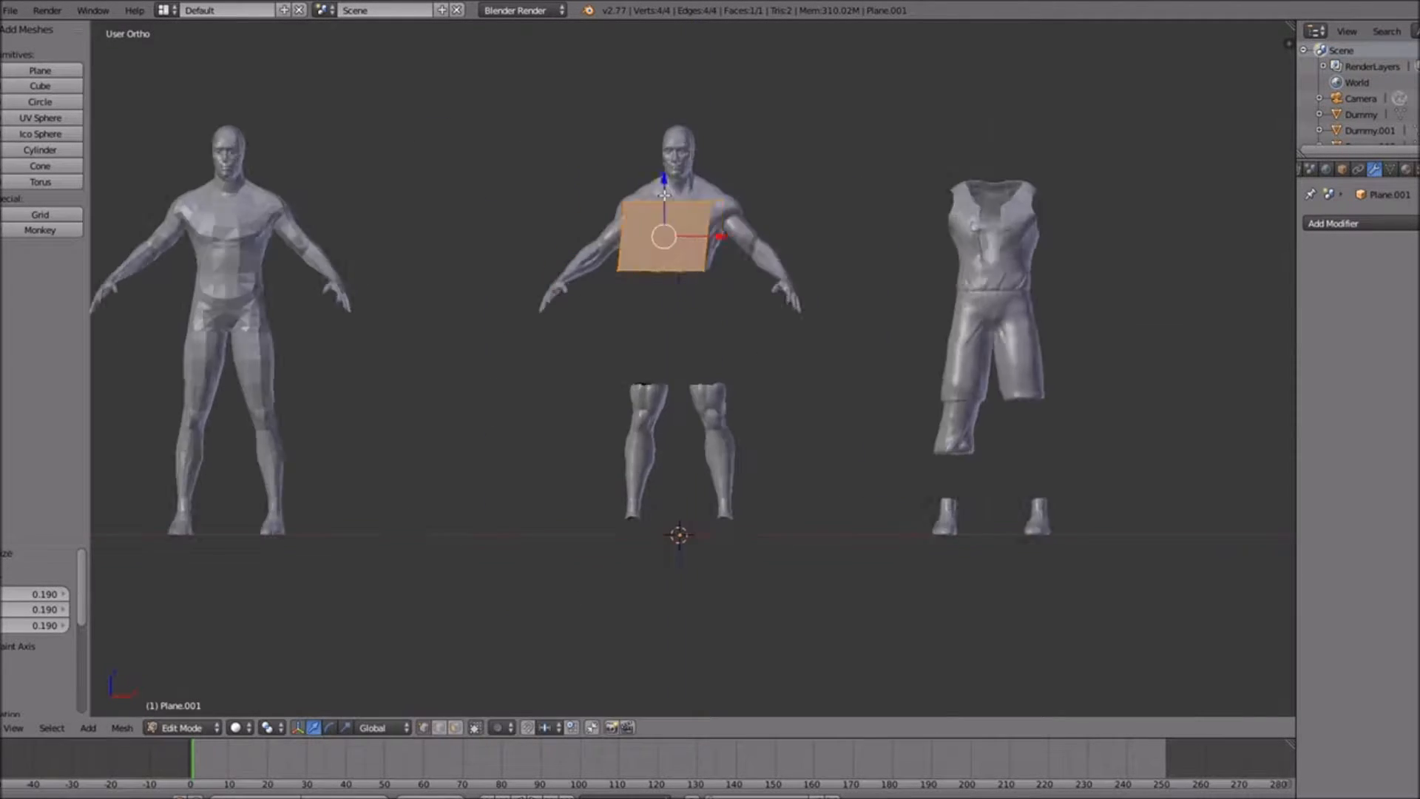
{"action": "key", "text": "s"}
{"action": "left_click", "coordinate": [685, 292]}
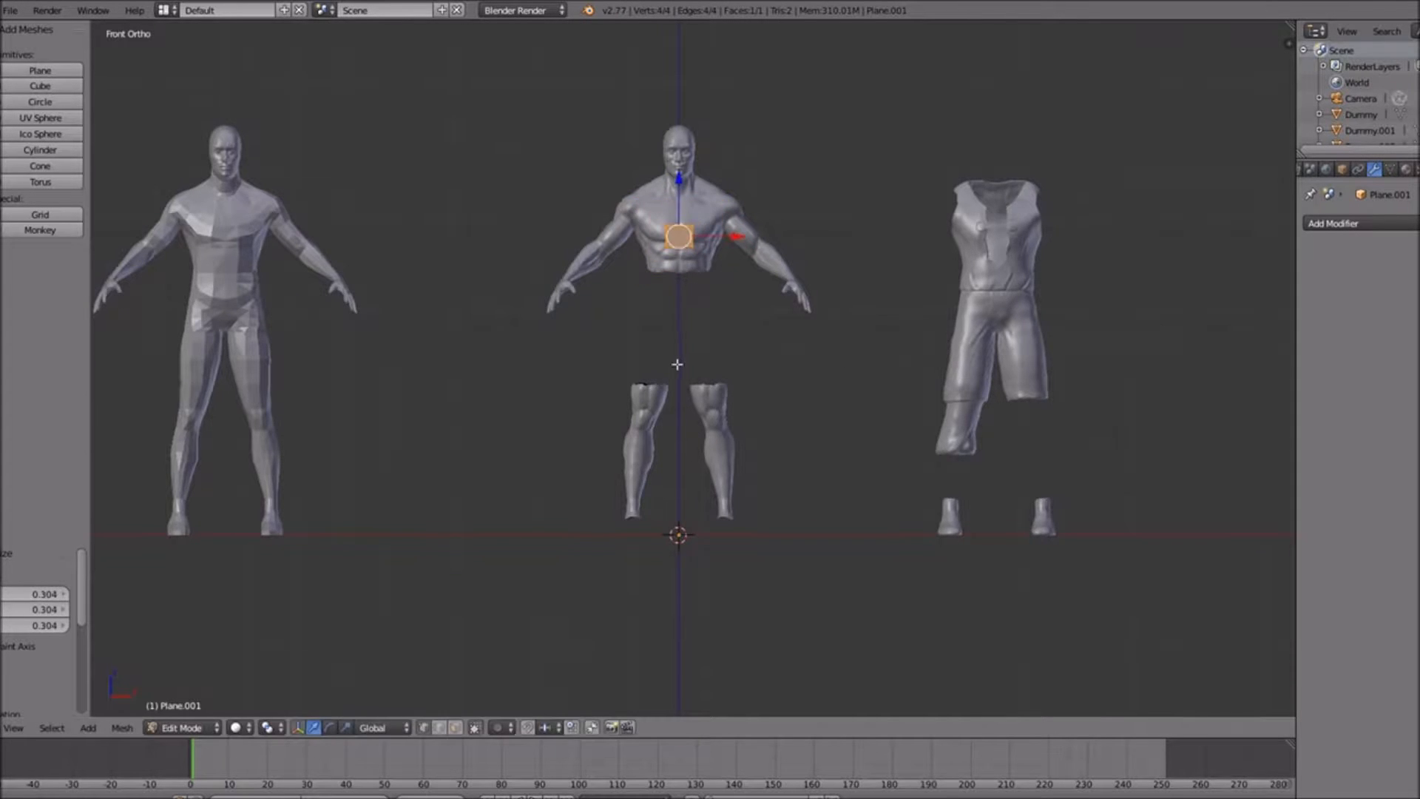
Scale the chest plane down by 0.384 while keeping it centred on the body's midline
{"action": "middle_click_drag", "start_coordinate": [679, 333], "coordinate": [680, 473], "text": "shift"}
{"action": "scroll", "coordinate": [699, 451], "scroll_direction": "up", "scroll_amount": 6}
{"action": "scroll", "coordinate": [703, 441], "scroll_direction": "up", "scroll_amount": 1}
{"action": "key", "text": "s"}
{"action": "left_click", "coordinate": [702, 438]}
{"action": "key", "text": "g"}
{"action": "left_click", "coordinate": [699, 381]}
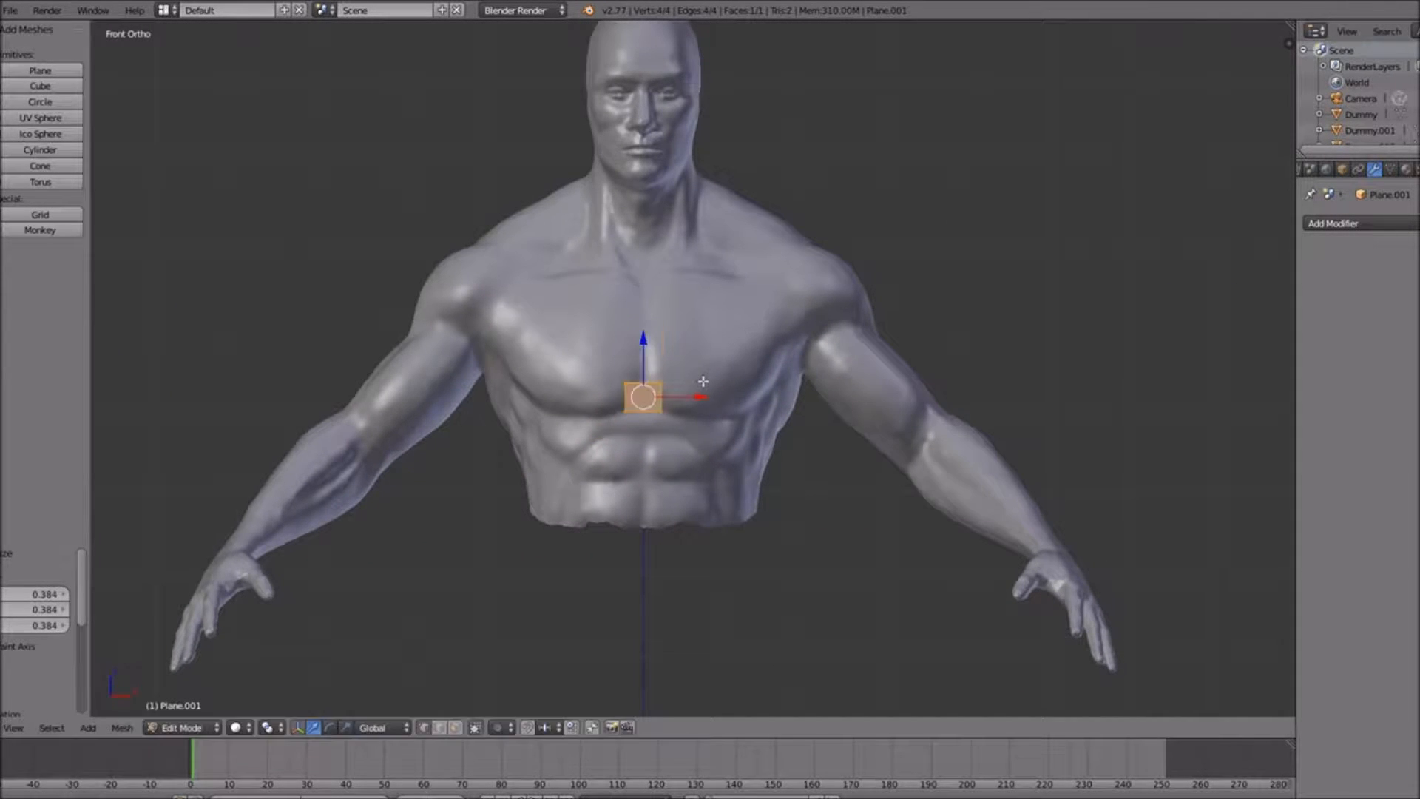
Raise the small plane 0.08 units along Z to the upper chest and return to Object Mode
{"action": "key", "text": "g"}
{"action": "key", "text": "z"}
{"action": "left_click", "coordinate": [641, 272]}
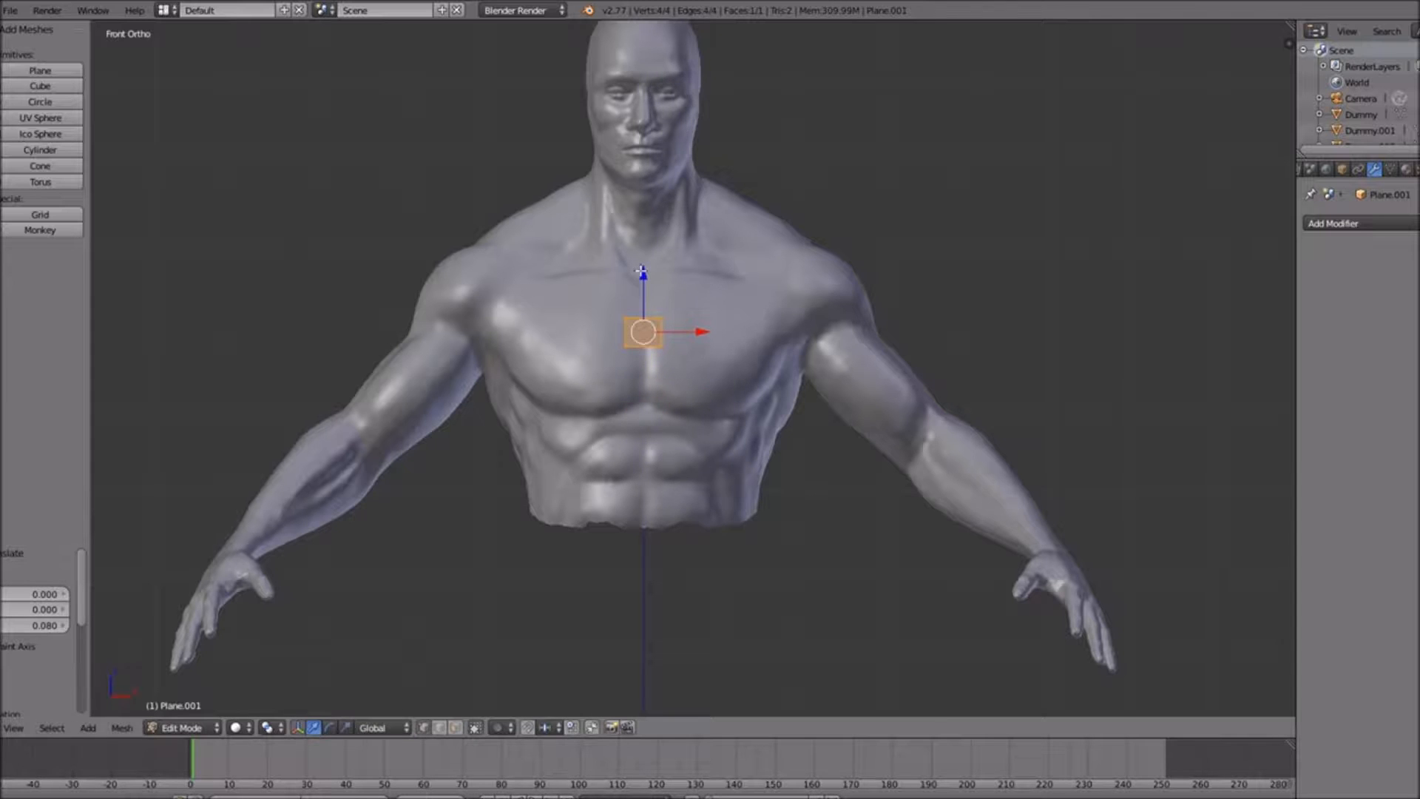
{"action": "scroll", "coordinate": [641, 273], "scroll_direction": "down", "scroll_amount": 8}
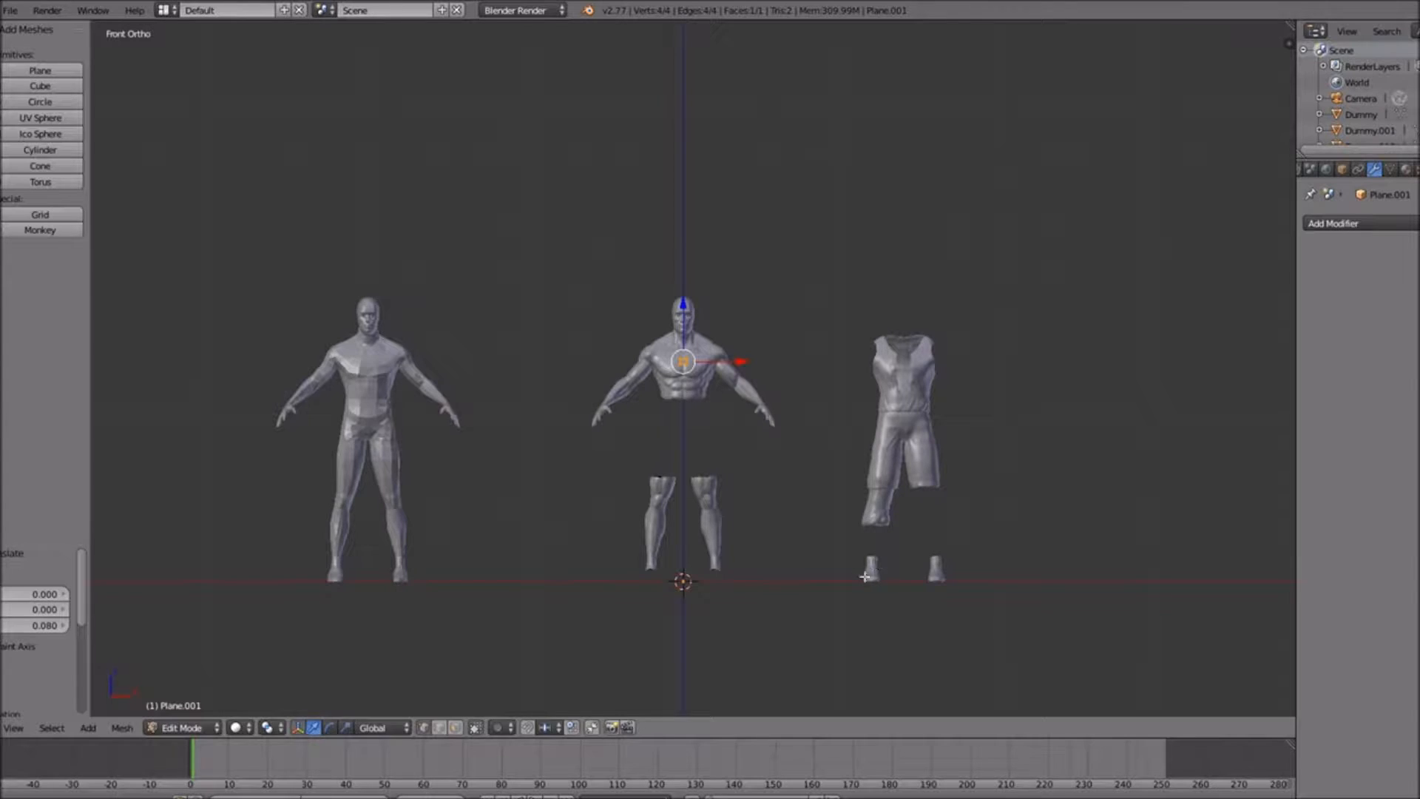
{"action": "key", "text": "Tab"}
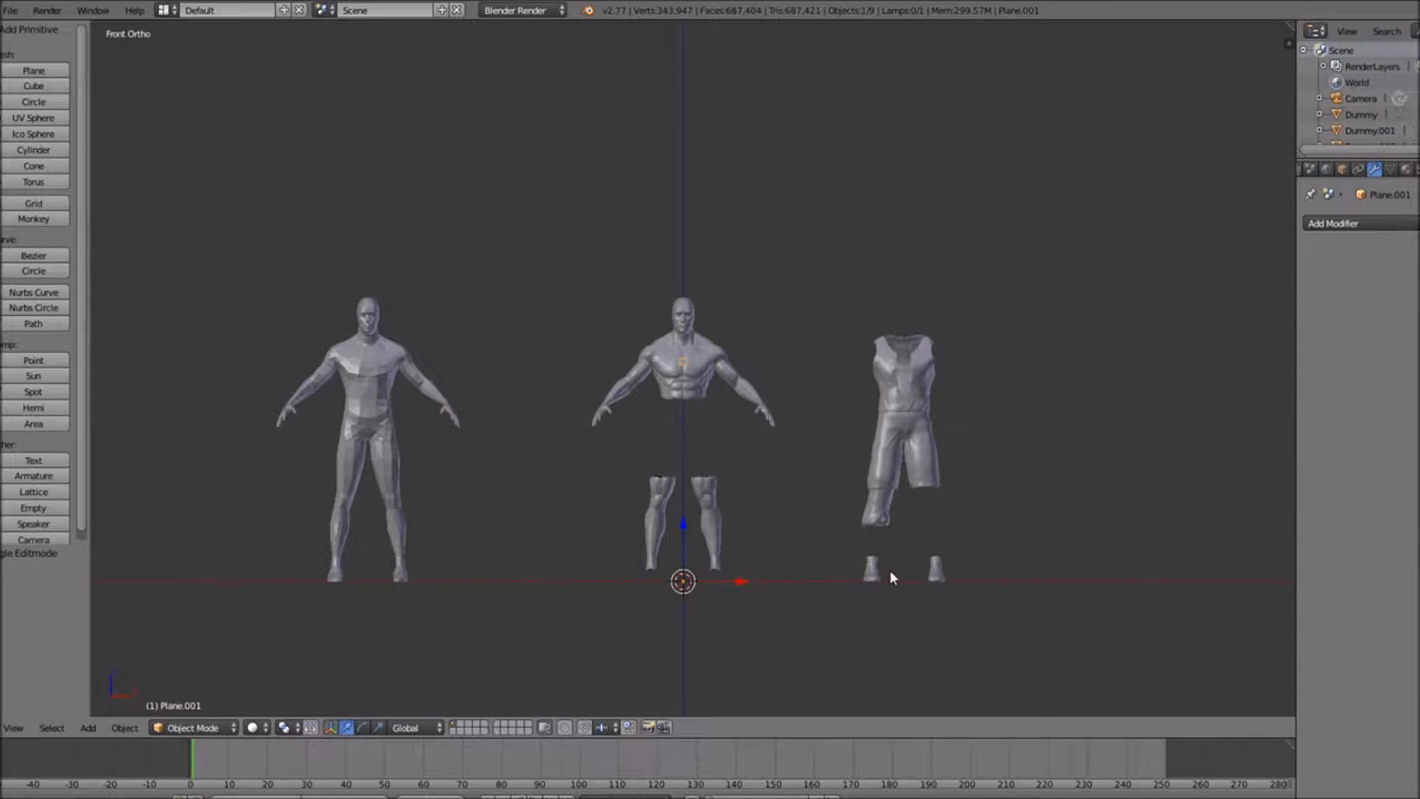
Examine the separated clothing and boots up close from the front, comparing them with the body
{"action": "scroll", "coordinate": [865, 593], "scroll_direction": "up", "scroll_amount": 11, "text": "ctrl"}
{"action": "scroll", "coordinate": [747, 499], "scroll_direction": "down", "scroll_amount": 9, "text": "shift"}
{"action": "scroll", "coordinate": [655, 475], "scroll_direction": "up", "scroll_amount": 12}
{"action": "middle_click_drag", "start_coordinate": [656, 475], "coordinate": [732, 468]}
{"action": "key", "text": "KP_1"}
{"action": "scroll", "coordinate": [374, 475], "scroll_direction": "down", "scroll_amount": 15, "text": "ctrl"}
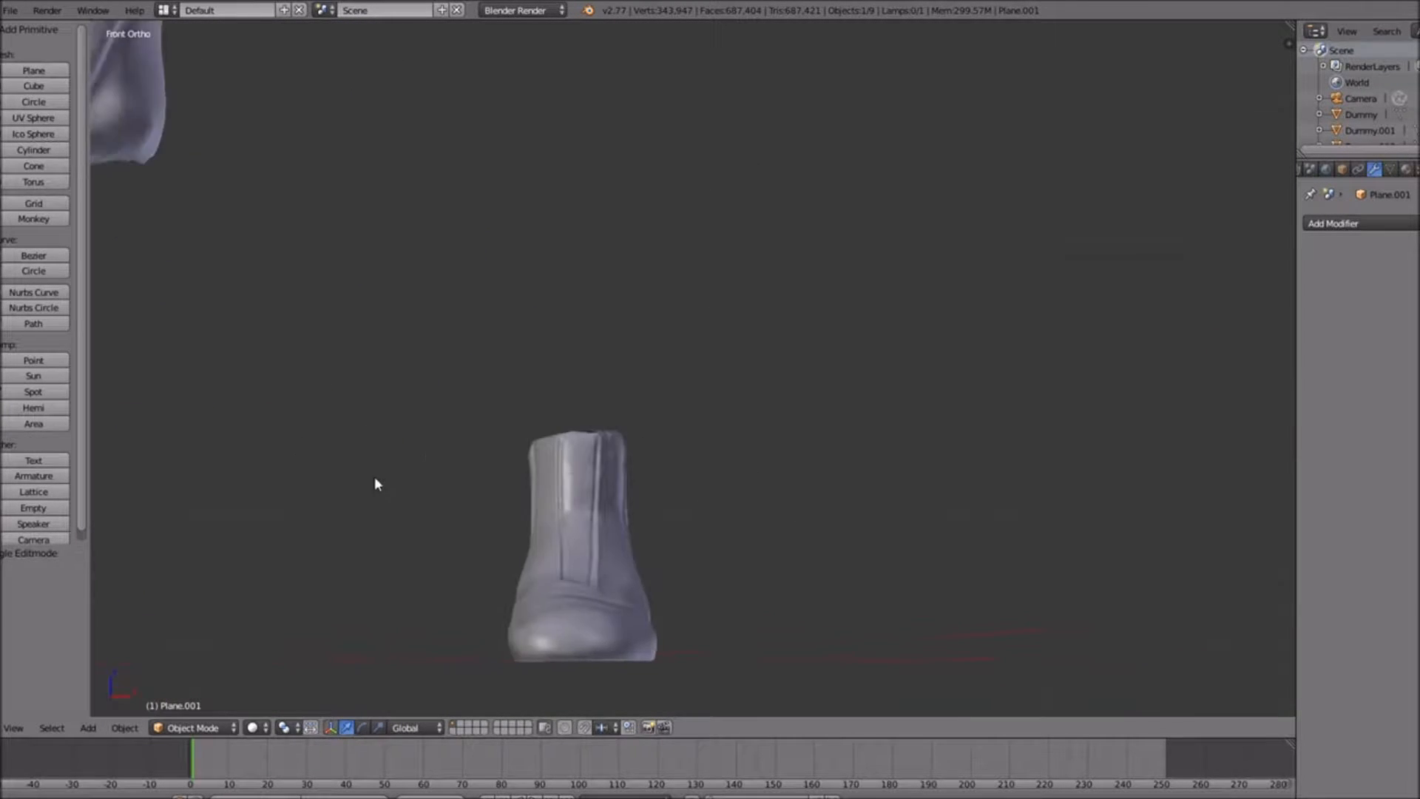
{"action": "scroll", "coordinate": [395, 460], "scroll_direction": "down", "scroll_amount": 5}
{"action": "scroll", "coordinate": [401, 460], "scroll_direction": "down", "scroll_amount": 5}
{"action": "scroll", "coordinate": [676, 418], "scroll_direction": "up", "scroll_amount": 5, "text": "shift"}
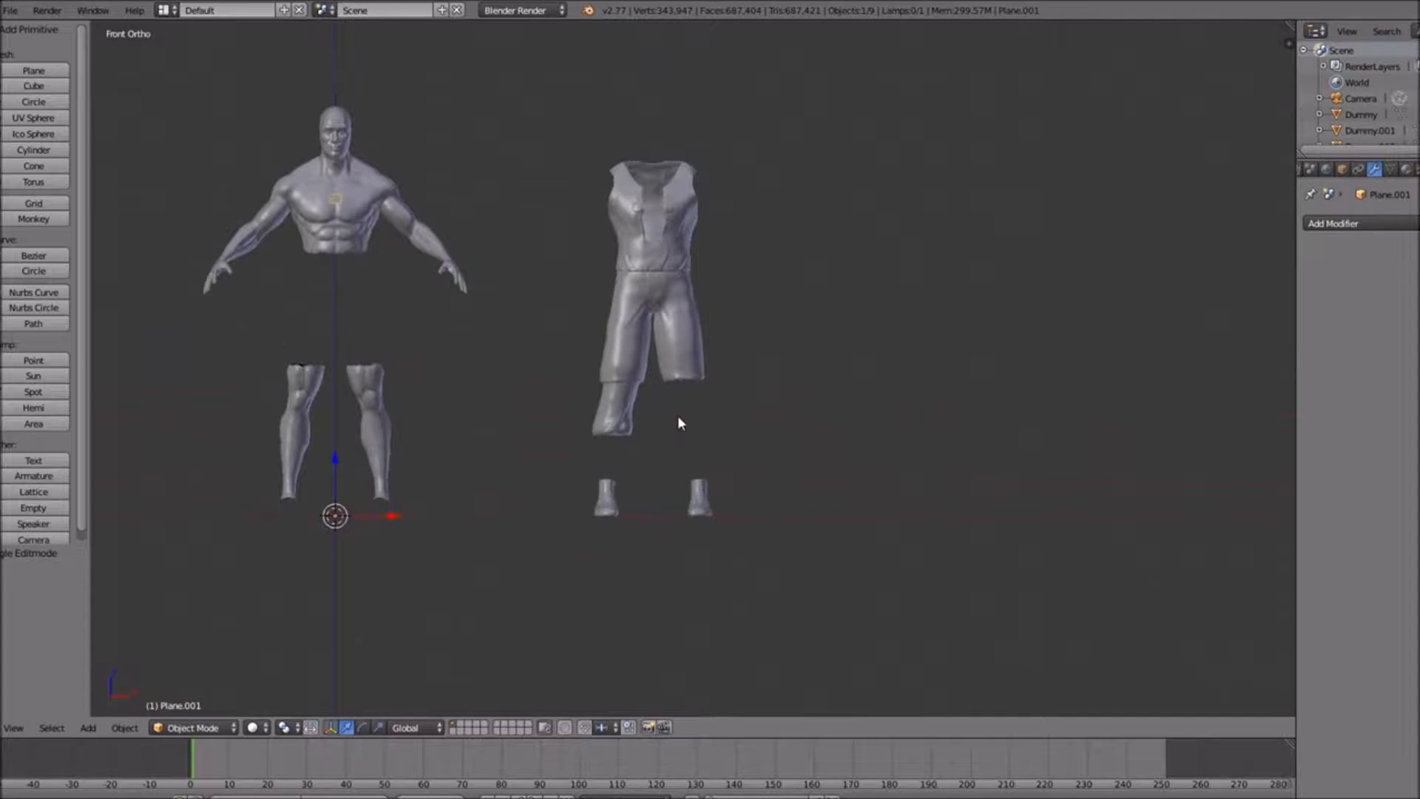
{"action": "scroll", "coordinate": [677, 418], "scroll_direction": "down", "scroll_amount": 4, "text": "ctrl"}
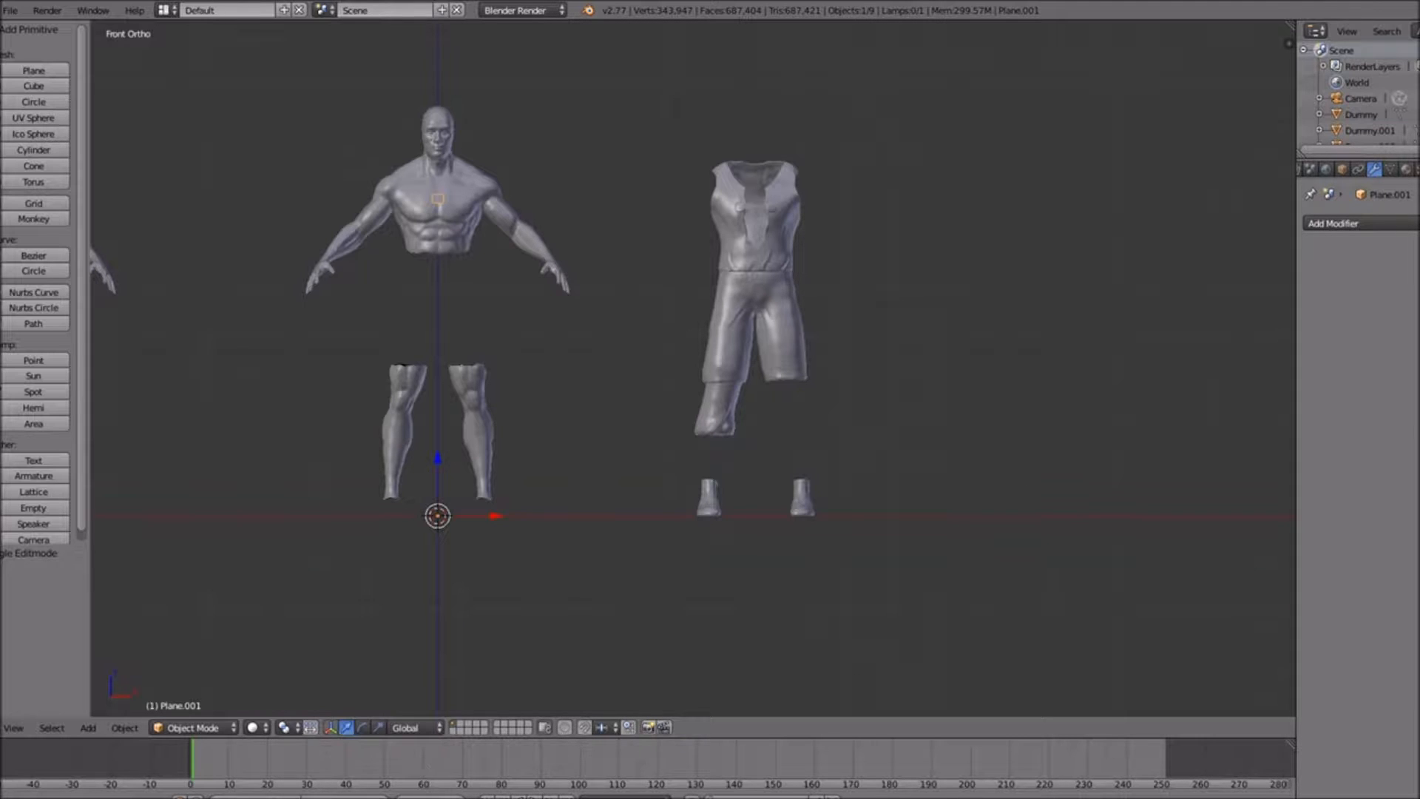
{"action": "scroll", "coordinate": [522, 301], "scroll_direction": "down", "scroll_amount": 6, "text": "ctrl"}
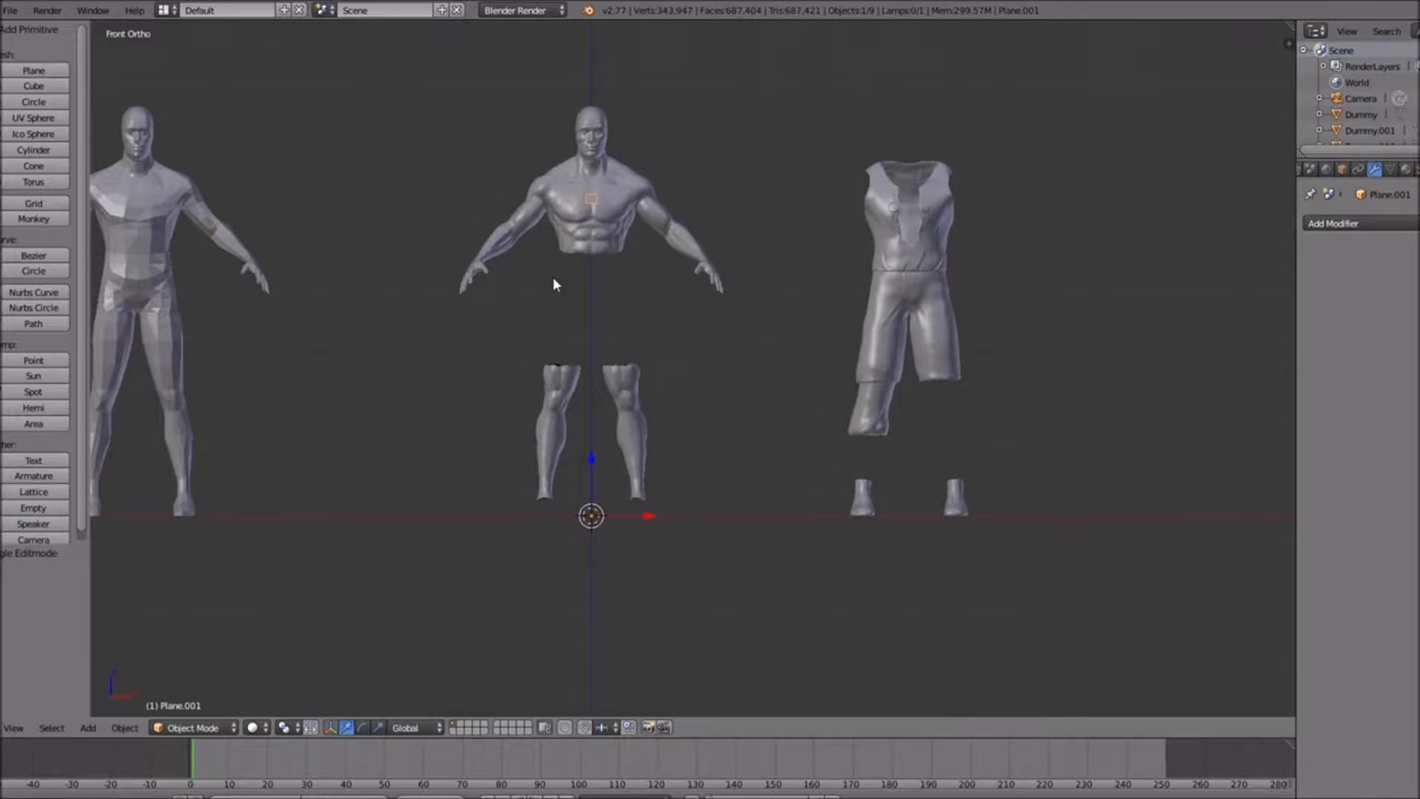
Enter Edit Mode on the chest plane and add one centred vertical loop cut along the body's midline
{"action": "scroll", "coordinate": [555, 284], "scroll_direction": "up", "scroll_amount": 8, "text": "shift"}
{"action": "scroll", "coordinate": [580, 374], "scroll_direction": "up", "scroll_amount": 5}
{"action": "scroll", "coordinate": [554, 362], "scroll_direction": "down", "scroll_amount": 6, "text": "ctrl"}
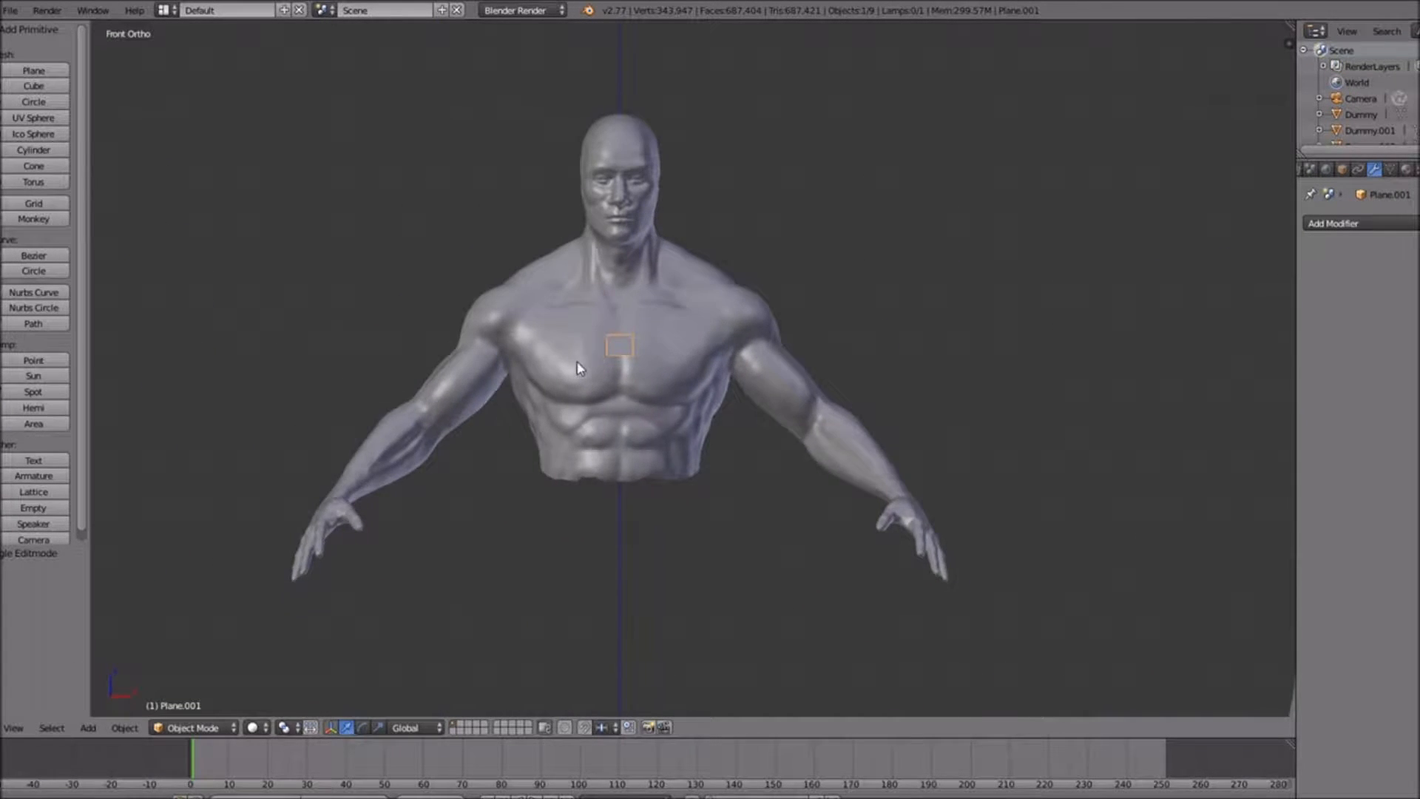
{"action": "scroll", "coordinate": [584, 370], "scroll_direction": "up", "scroll_amount": 5, "text": "shift"}
{"action": "scroll", "coordinate": [591, 373], "scroll_direction": "up", "scroll_amount": 4}
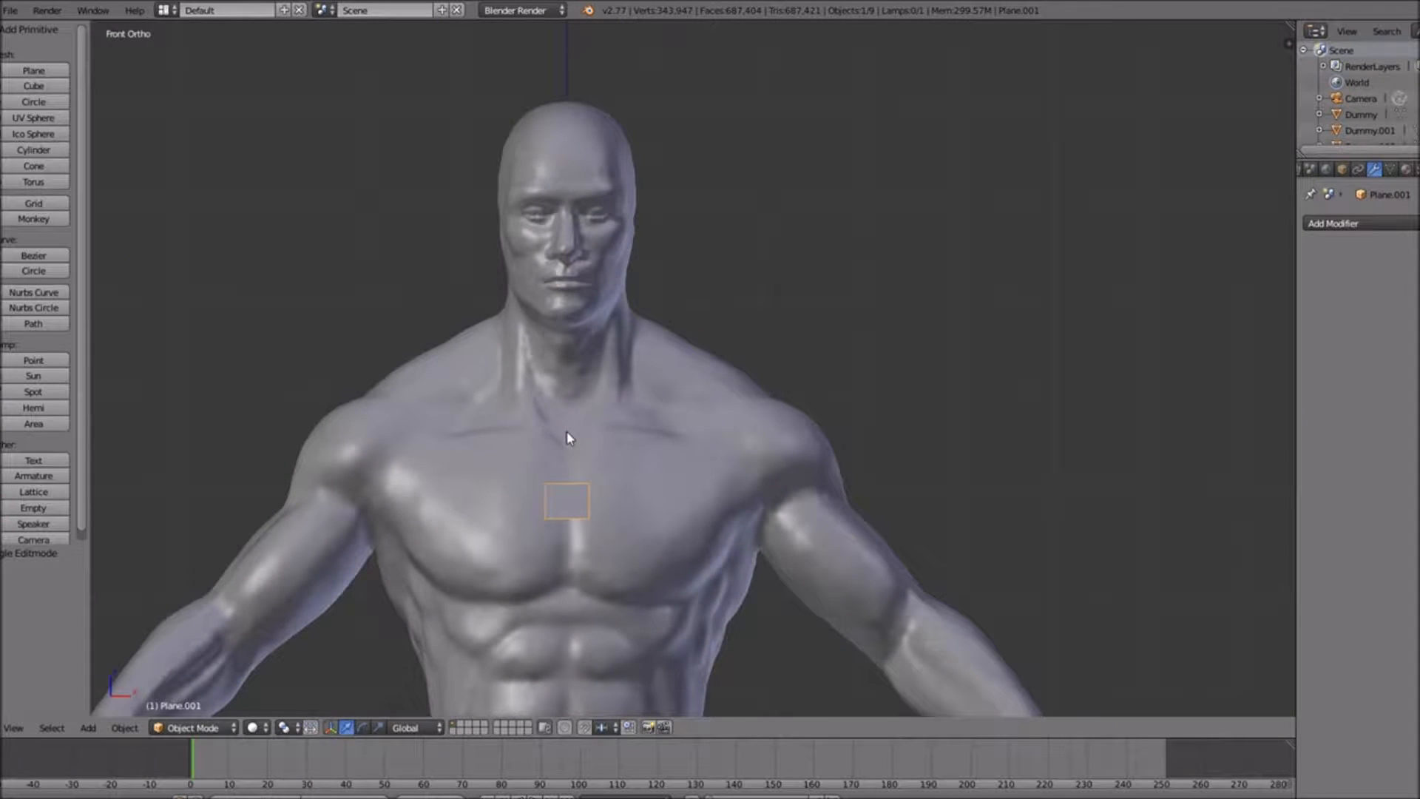
{"action": "scroll", "coordinate": [558, 422], "scroll_direction": "up", "scroll_amount": 2}
{"action": "scroll", "coordinate": [558, 422], "scroll_direction": "down", "scroll_amount": 2}
{"action": "key", "text": "Tab"}
{"action": "scroll", "coordinate": [558, 422], "scroll_direction": "up", "scroll_amount": 3}
{"action": "key", "text": "ctrl+r"}
{"action": "left_click", "coordinate": [516, 536]}
{"action": "right_click", "coordinate": [516, 536]}
Delete the two outer vertices on the character's right side of the plane, leaving only the left half
{"action": "right_click", "coordinate": [482, 538]}
{"action": "right_click", "coordinate": [479, 574], "text": "shift"}
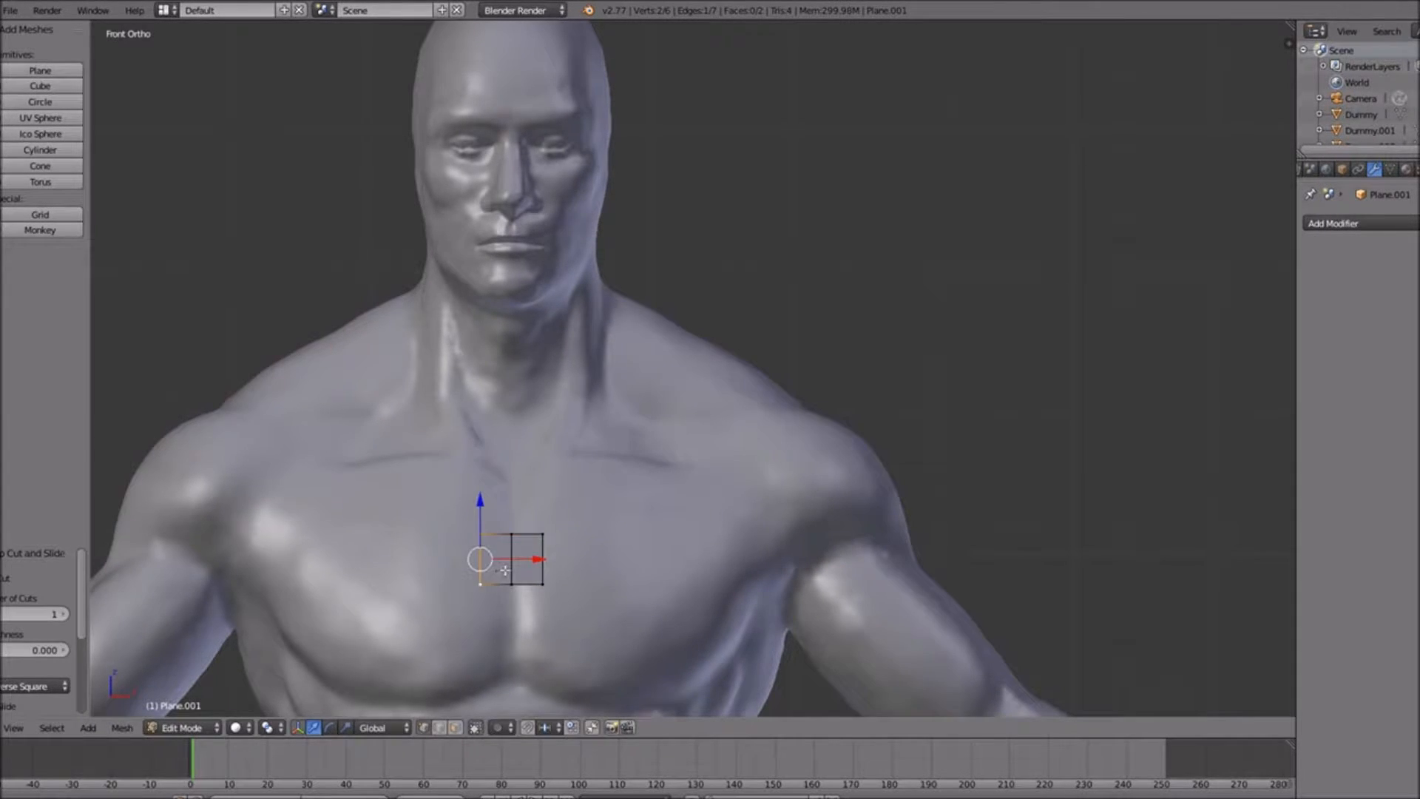
{"action": "key", "text": "x"}
{"action": "left_click", "coordinate": [504, 570]}
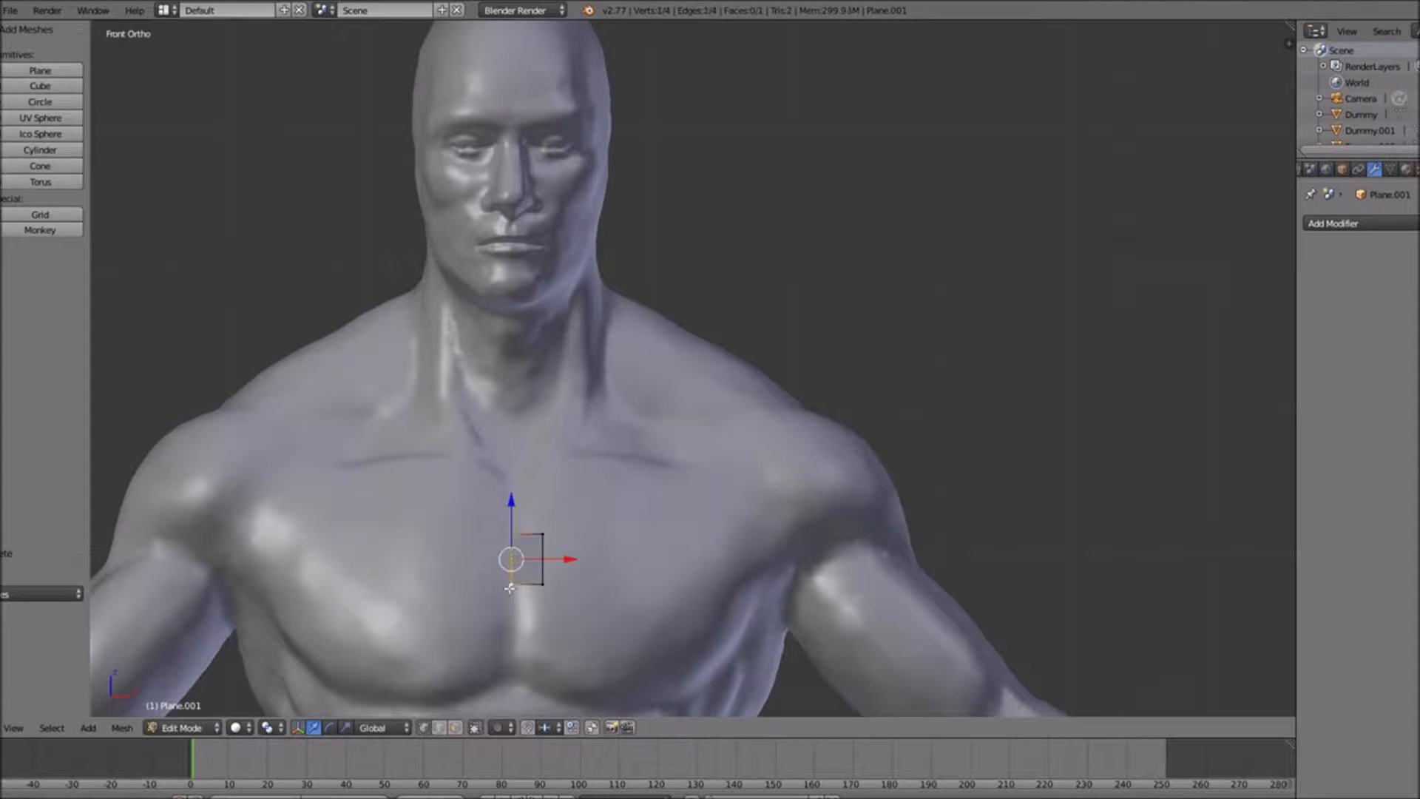
Move the remaining half plane up 0.28 along Z to the face and scale it by 0.261
{"action": "key", "text": "a"}
{"action": "key", "text": "g"}
{"action": "key", "text": "z"}
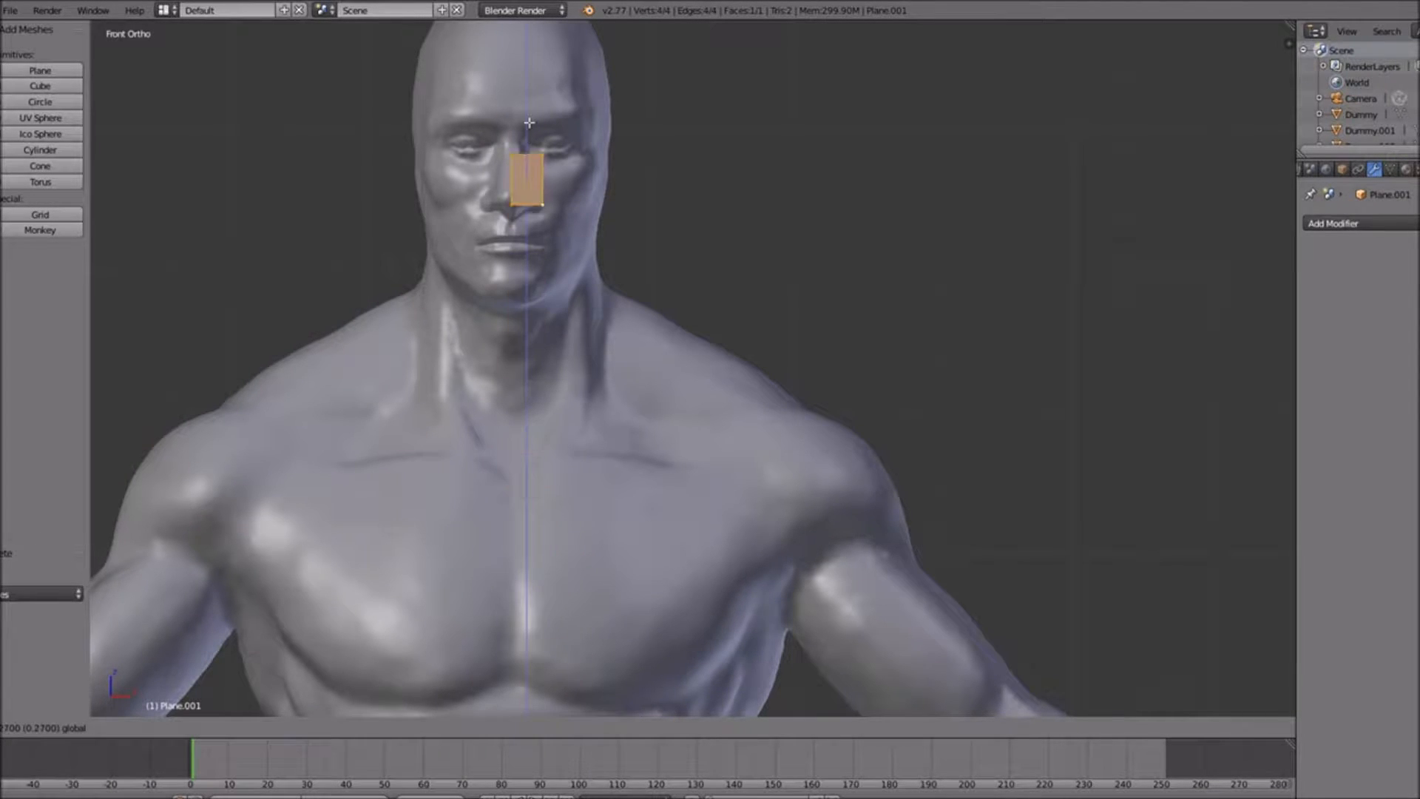
{"action": "left_click", "coordinate": [529, 118]}
{"action": "scroll", "coordinate": [548, 440], "scroll_direction": "up", "scroll_amount": 6}
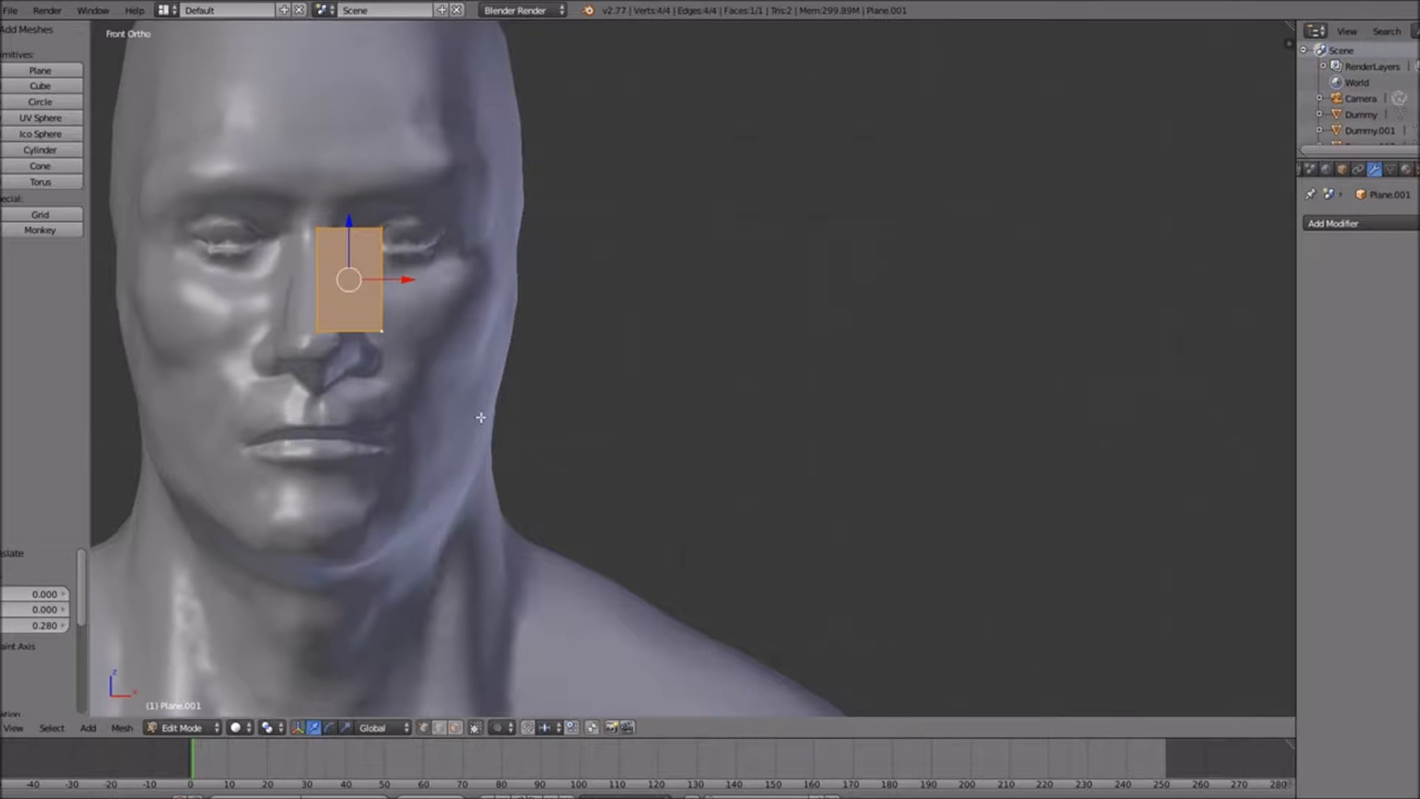
{"action": "key", "text": "s"}
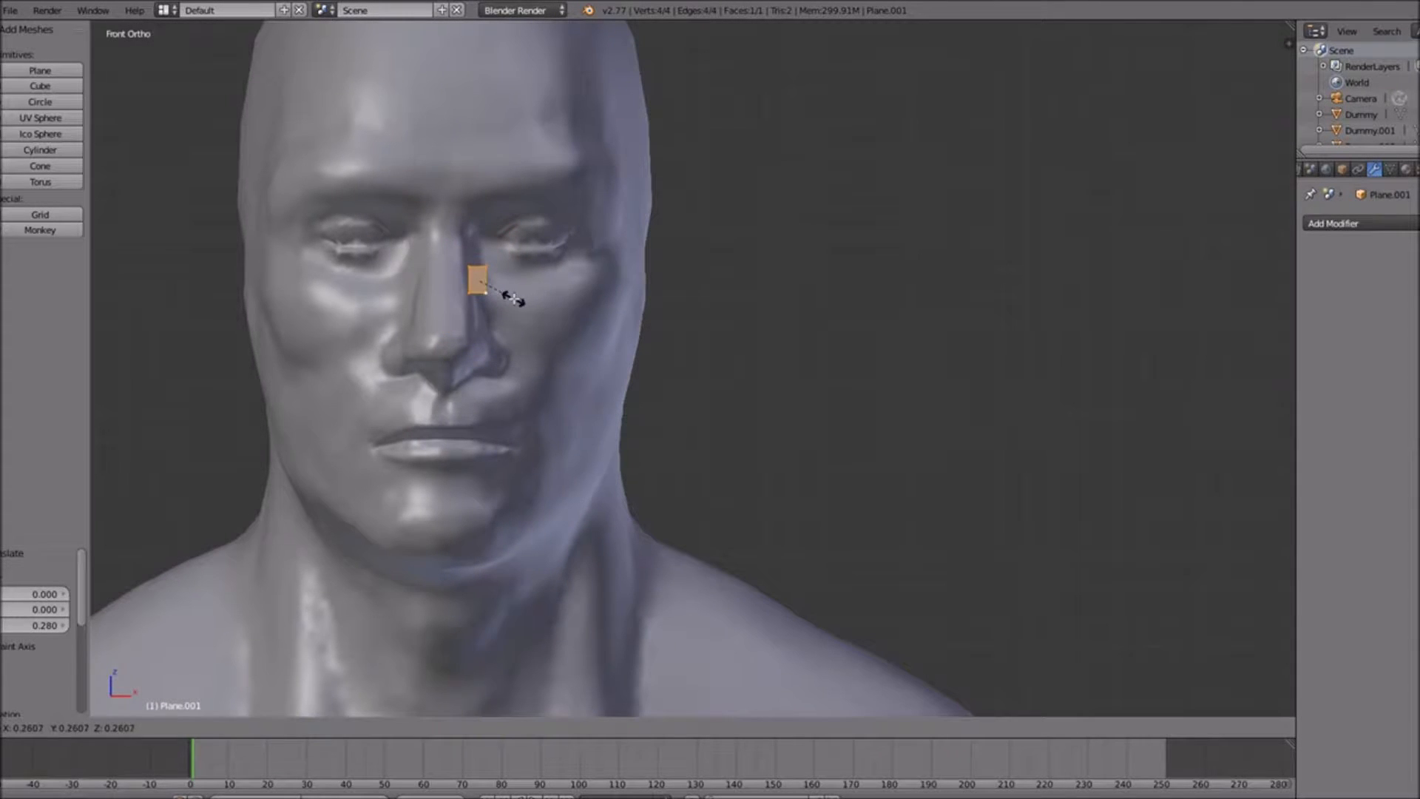
{"action": "left_click", "coordinate": [516, 297]}
Add a Mirror modifier across the X axis and enable Clipping
{"action": "left_click", "coordinate": [1365, 227]}
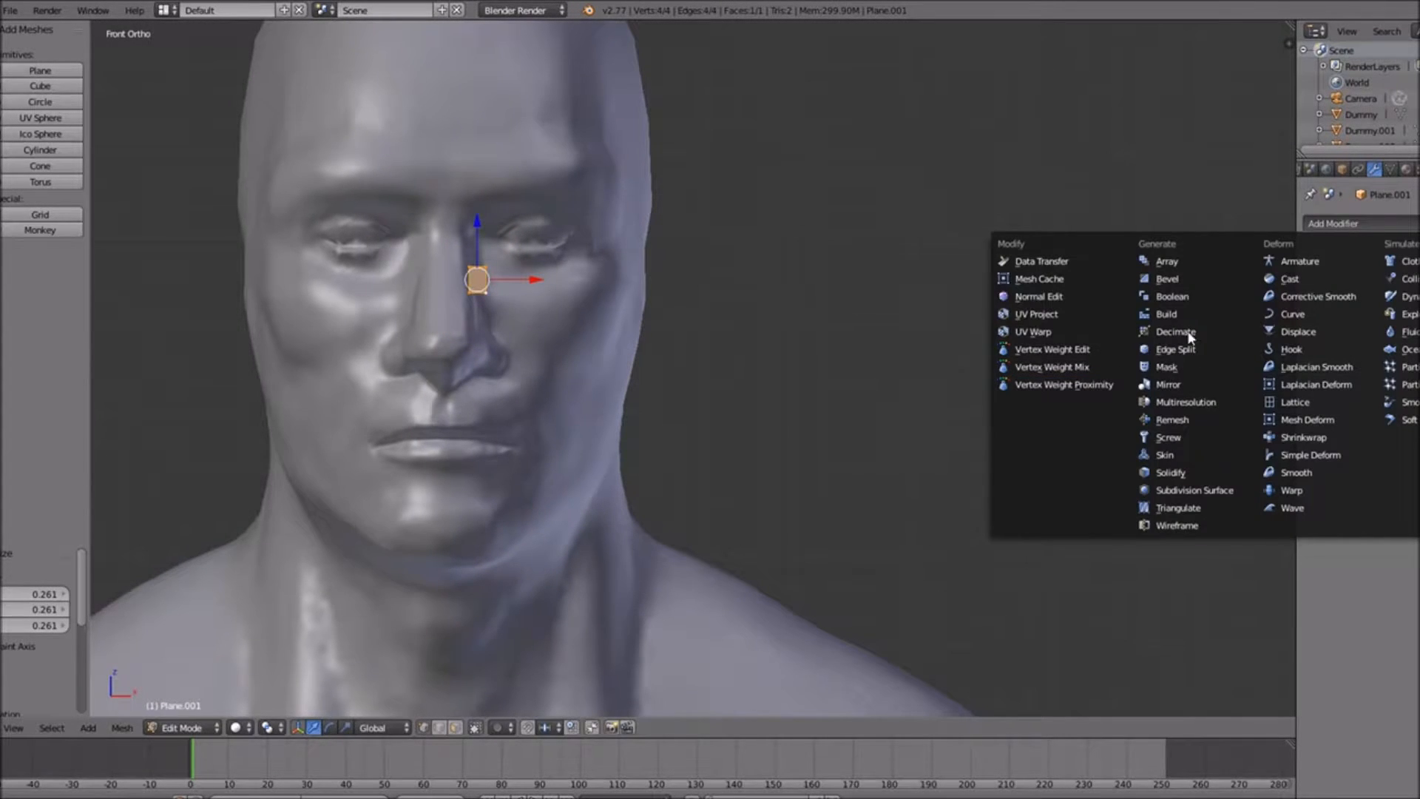
{"action": "left_click", "coordinate": [1180, 378]}
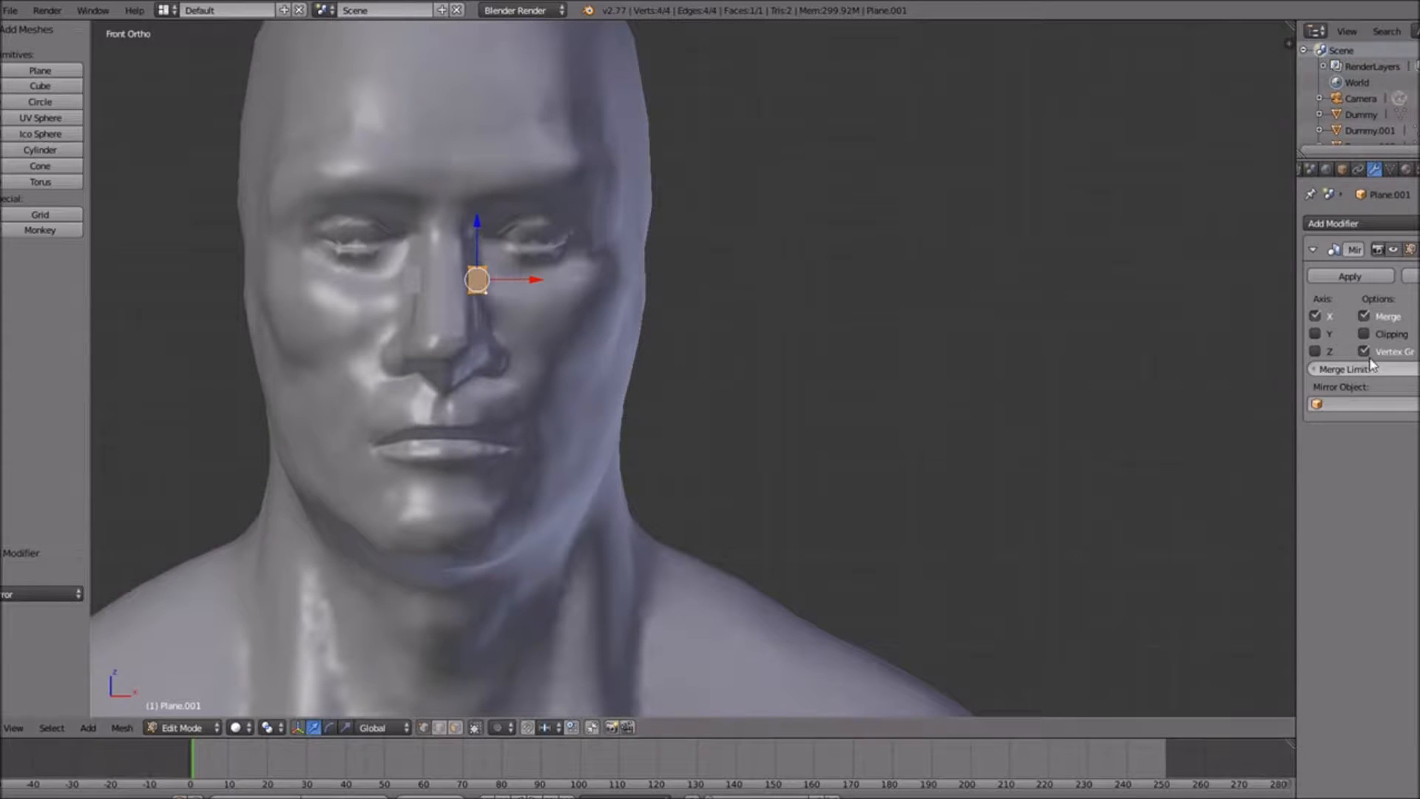
{"action": "scroll", "coordinate": [653, 346], "scroll_direction": "down", "scroll_amount": 5, "text": "ctrl"}
{"action": "scroll", "coordinate": [606, 361], "scroll_direction": "up", "scroll_amount": 4}
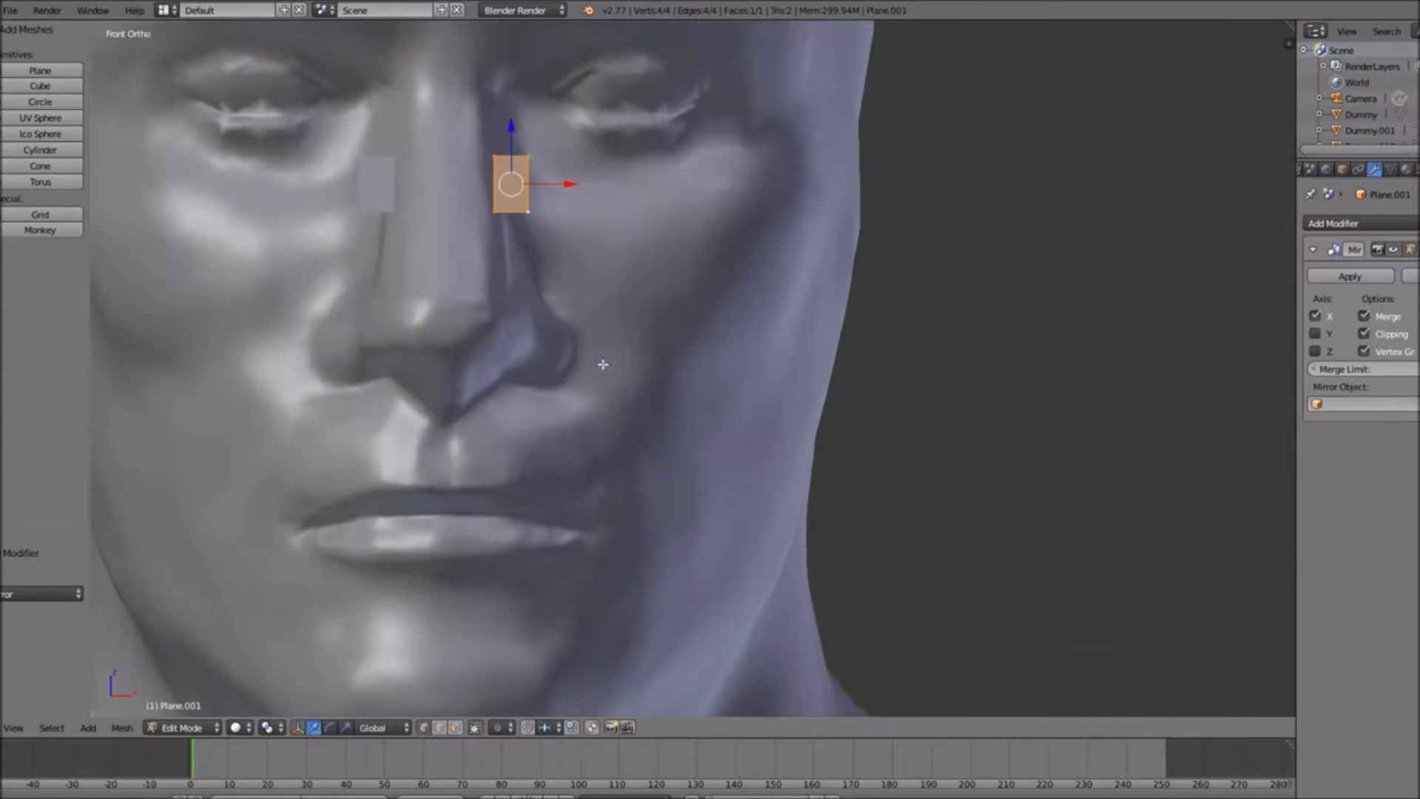
Move the small quad beside the nostril, shifting it 0.012 along X and -0.029 along Z
{"action": "scroll", "coordinate": [602, 361], "scroll_direction": "up", "scroll_amount": 10, "text": "shift"}
{"action": "scroll", "coordinate": [551, 394], "scroll_direction": "down", "scroll_amount": 5, "text": "ctrl"}
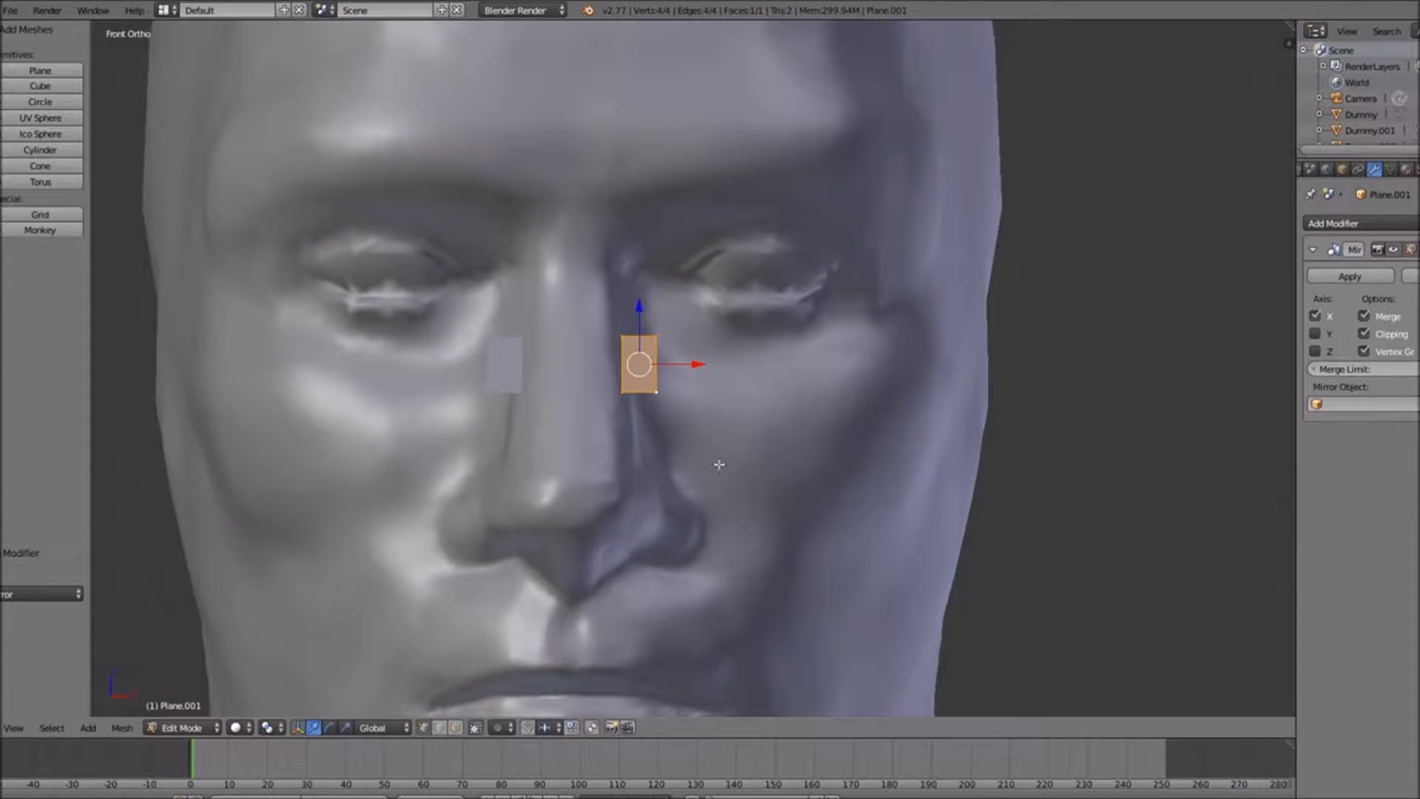
{"action": "scroll", "coordinate": [702, 538], "scroll_direction": "up", "scroll_amount": 6, "text": "ctrl"}
{"action": "scroll", "coordinate": [559, 434], "scroll_direction": "down", "scroll_amount": 5, "text": "shift"}
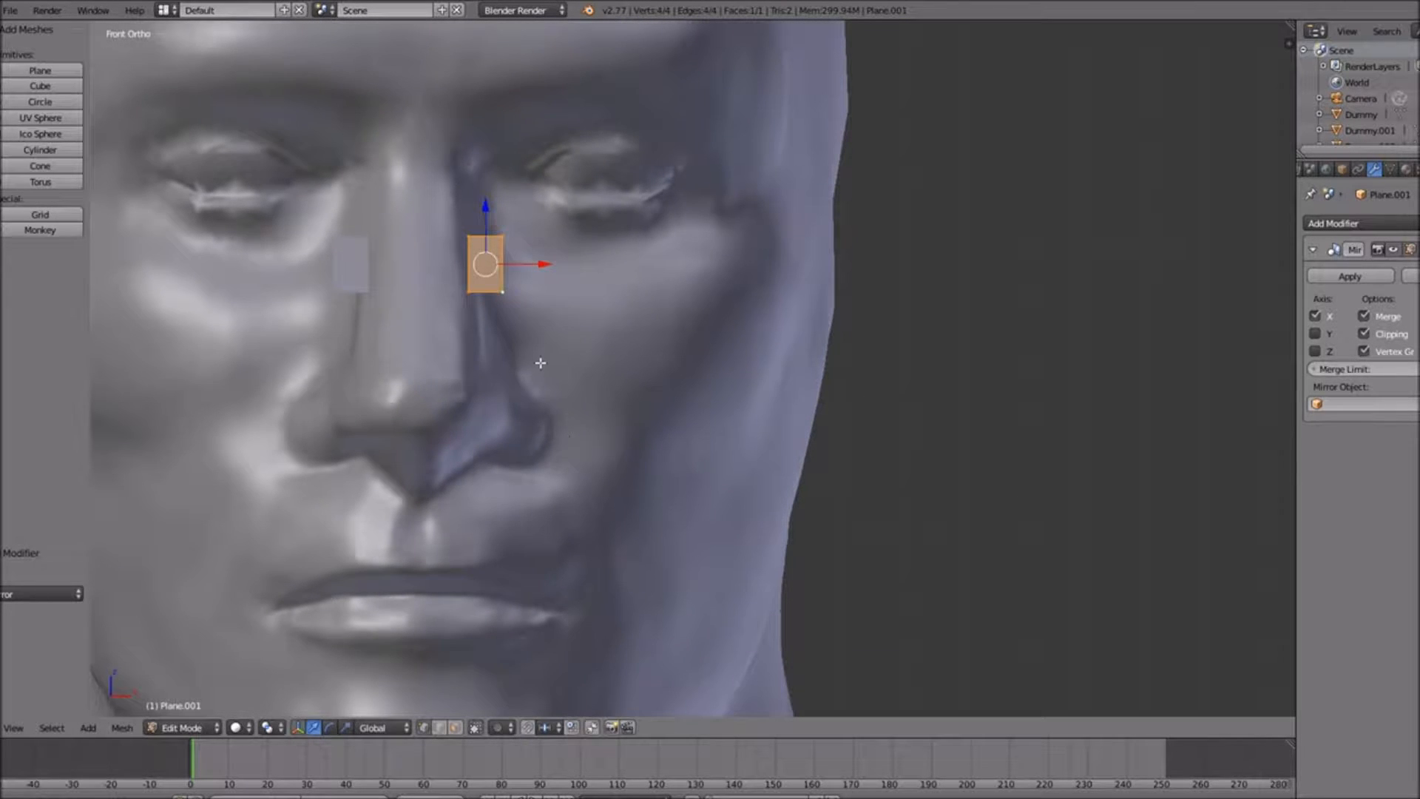
{"action": "key", "text": "g"}
{"action": "left_click", "coordinate": [613, 486]}
{"action": "scroll", "coordinate": [612, 463], "scroll_direction": "down", "scroll_amount": 1, "text": "shift"}
{"action": "scroll", "coordinate": [612, 463], "scroll_direction": "down", "scroll_amount": 6, "text": "shift"}
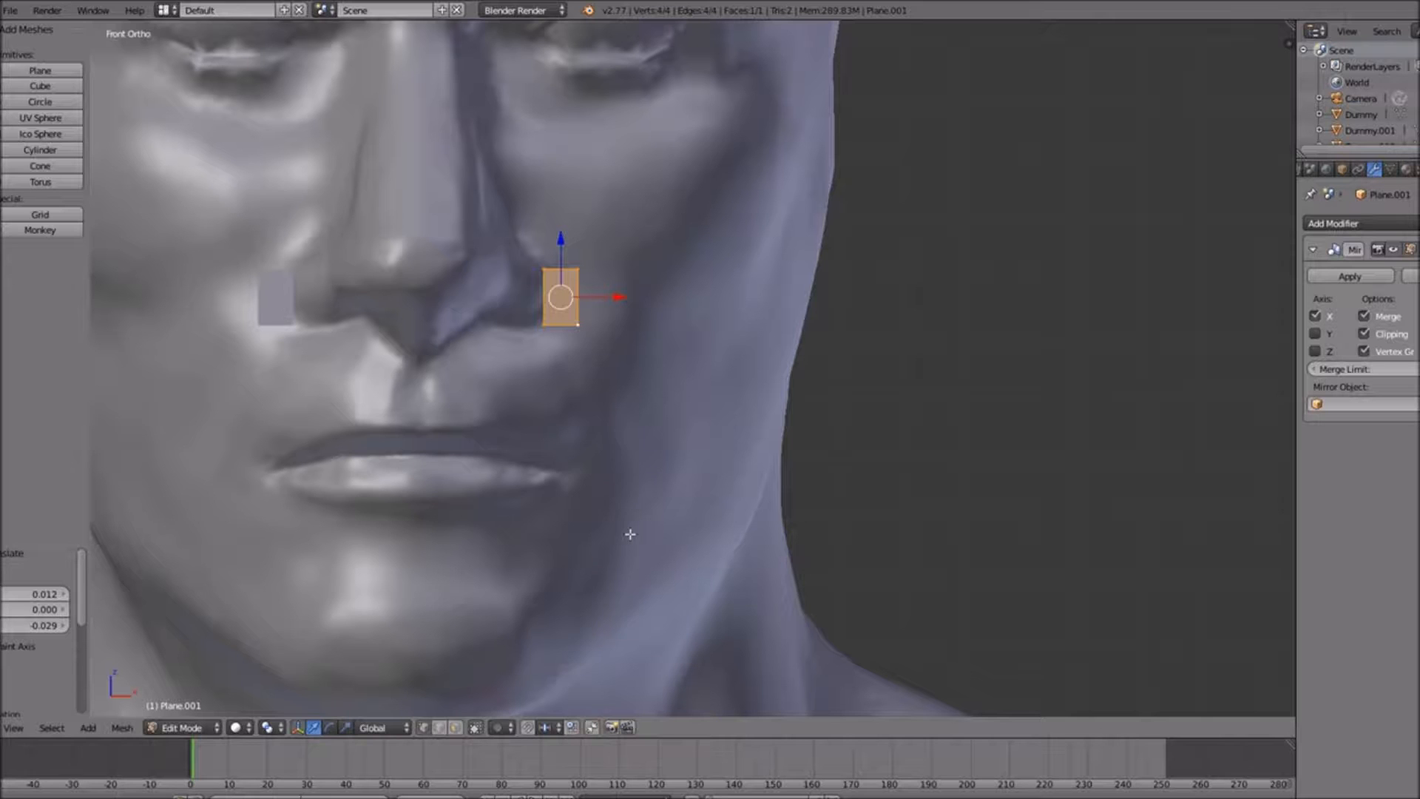
Turn on snapping and set the snap element to Face
{"action": "left_click", "coordinate": [527, 728]}
{"action": "left_click", "coordinate": [546, 728]}
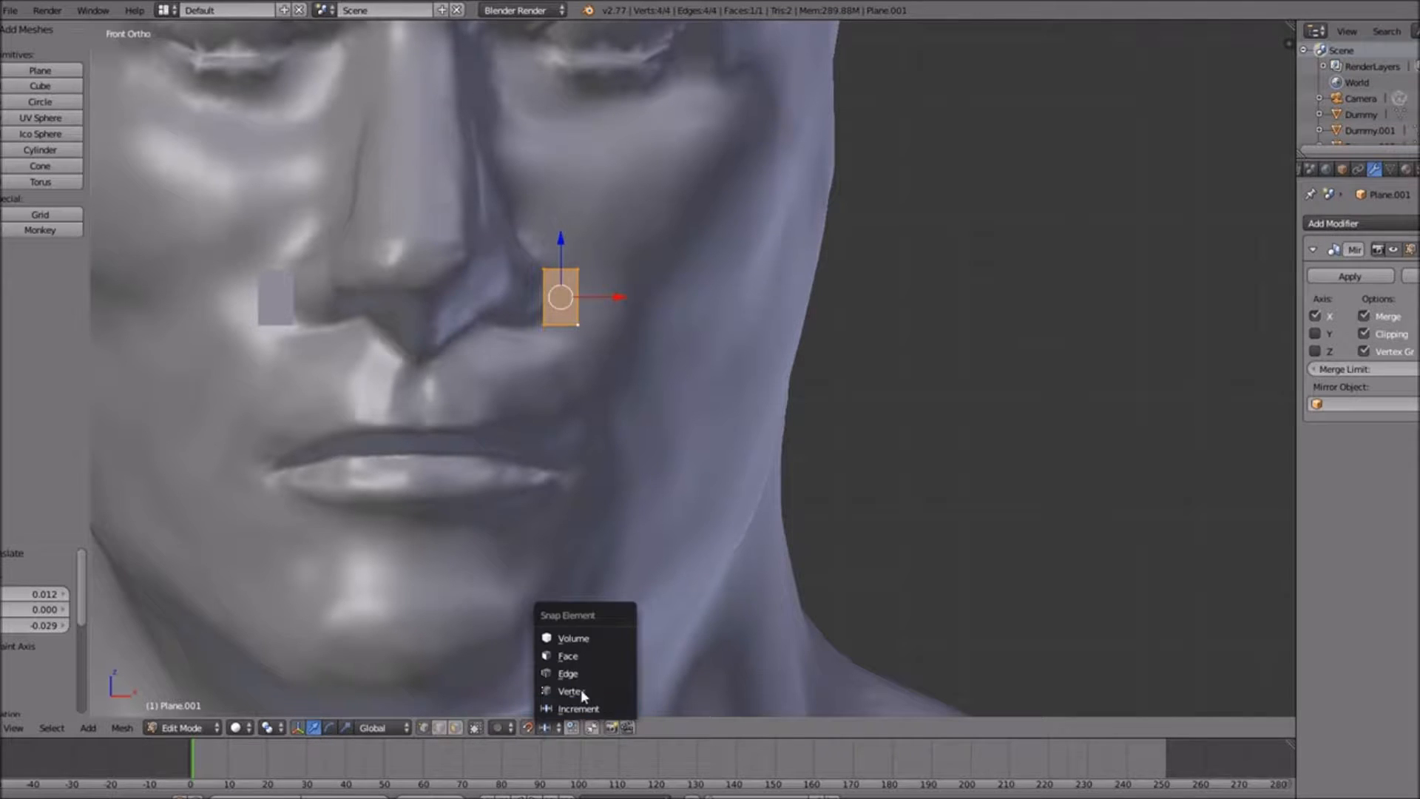
{"action": "left_click", "coordinate": [594, 655]}
Snap the quad's two inner corners onto the sculpt along the outer edge of the nostril
{"action": "right_click", "coordinate": [546, 323]}
{"action": "key", "text": "g"}
{"action": "left_click", "coordinate": [542, 320]}
{"action": "right_click", "coordinate": [541, 271]}
{"action": "key", "text": "g"}
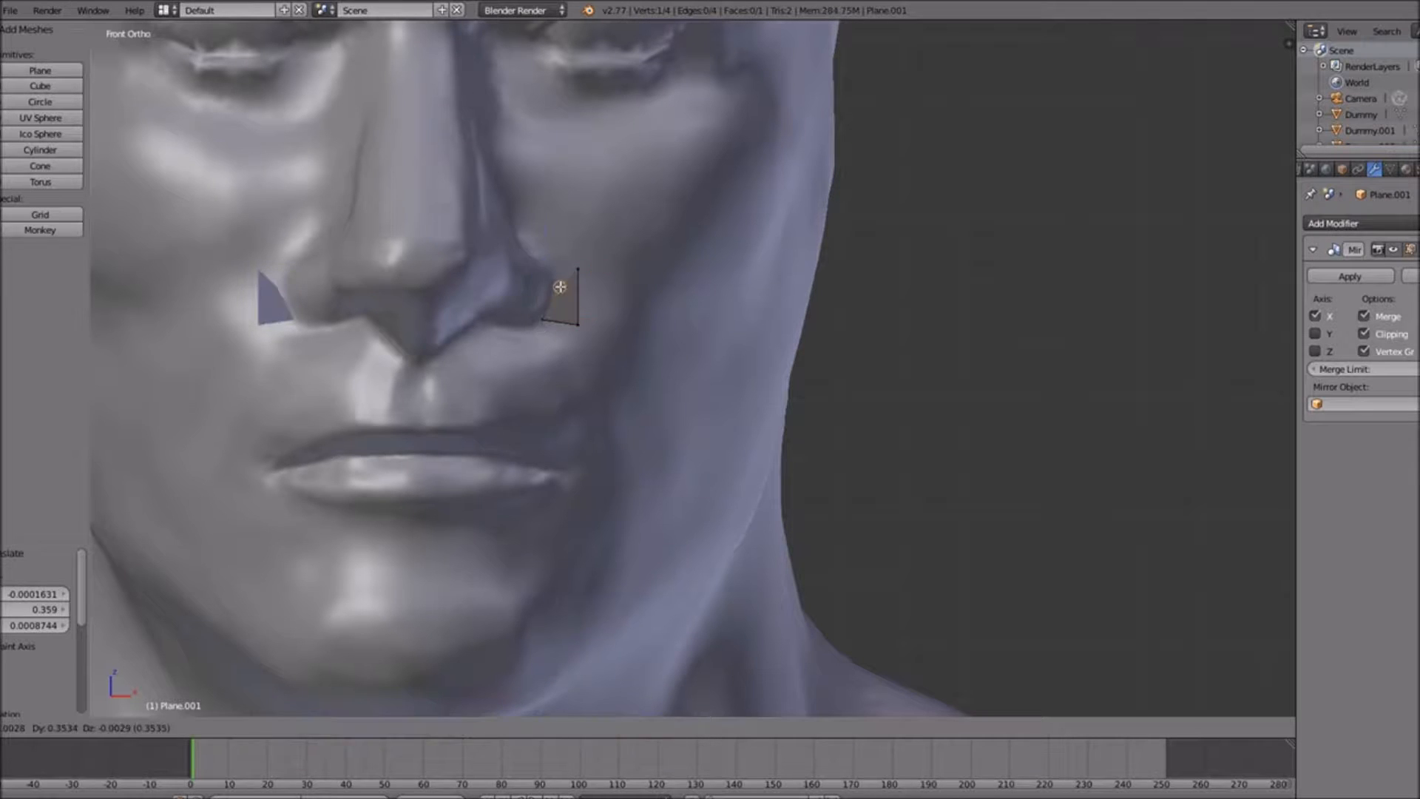
{"action": "left_click", "coordinate": [553, 285]}
Snap the quad's two outer corners onto the cheek surface so the quad slants along the nasolabial fold
{"action": "right_click", "coordinate": [578, 323]}
{"action": "key", "text": "g"}
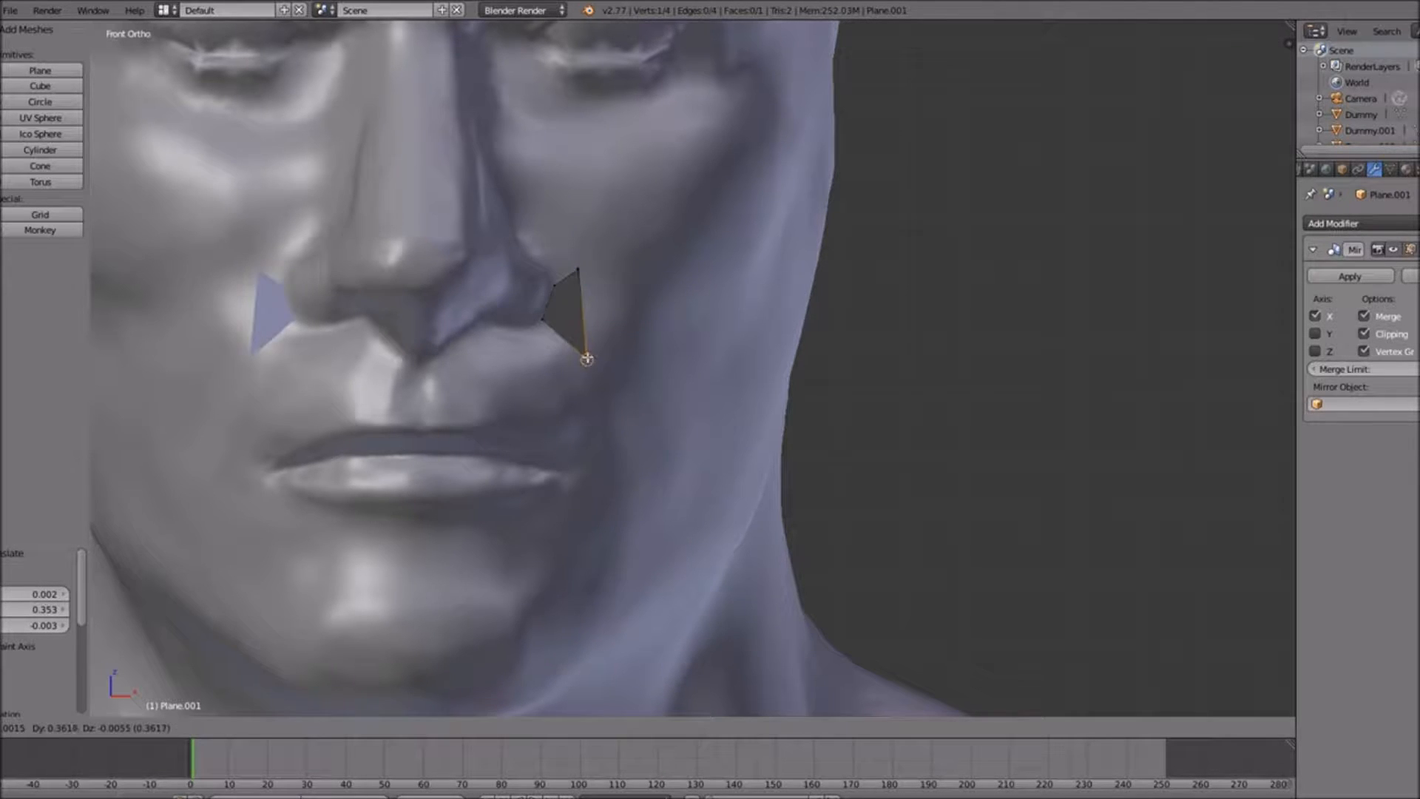
{"action": "left_click", "coordinate": [585, 343]}
{"action": "right_click", "coordinate": [578, 268]}
{"action": "key", "text": "g"}
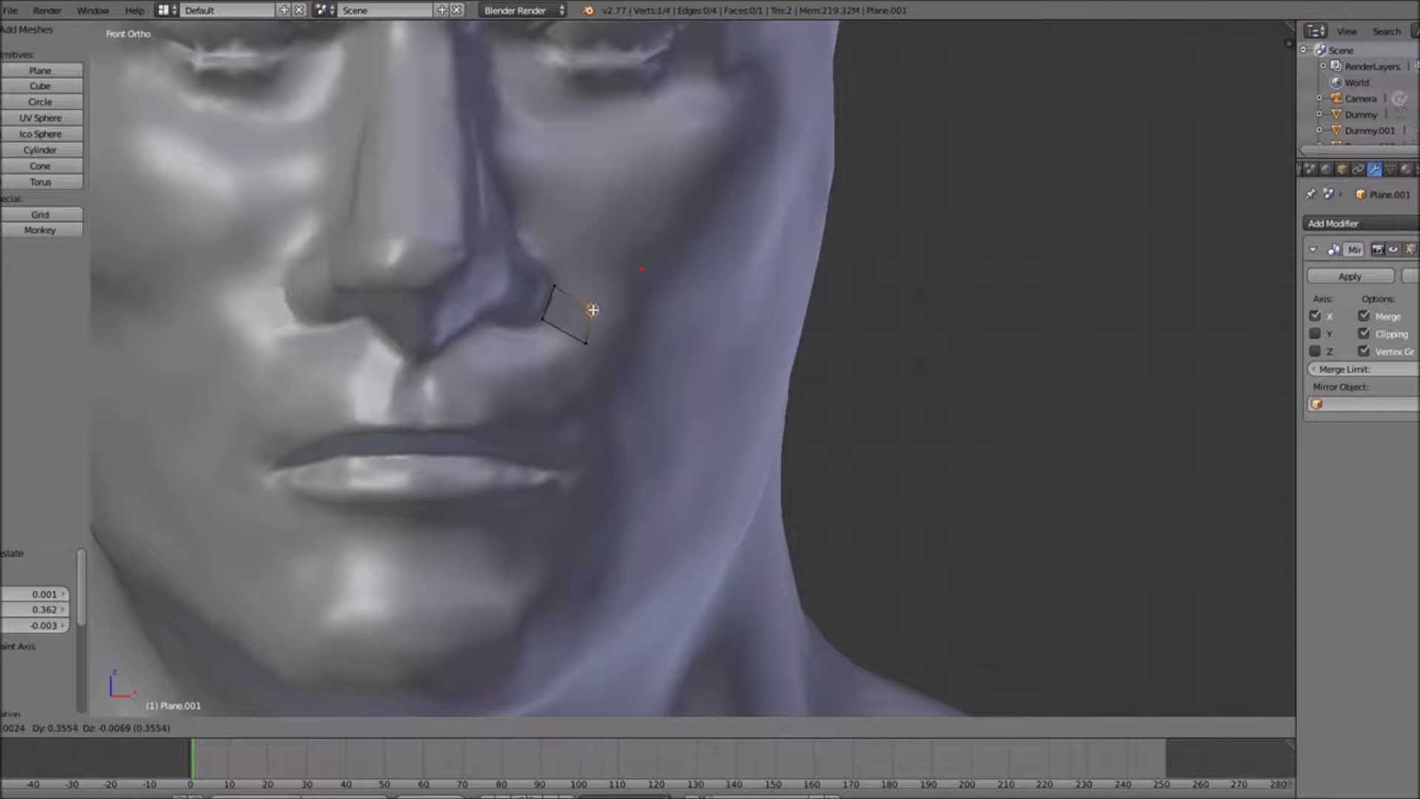
{"action": "left_click", "coordinate": [600, 301]}
Extrude a chain of surface-snapped vertices from the quad's lower outer corner, curving around the mouth down to the jawline
{"action": "scroll", "coordinate": [603, 360], "scroll_direction": "down", "scroll_amount": 3, "text": "shift"}
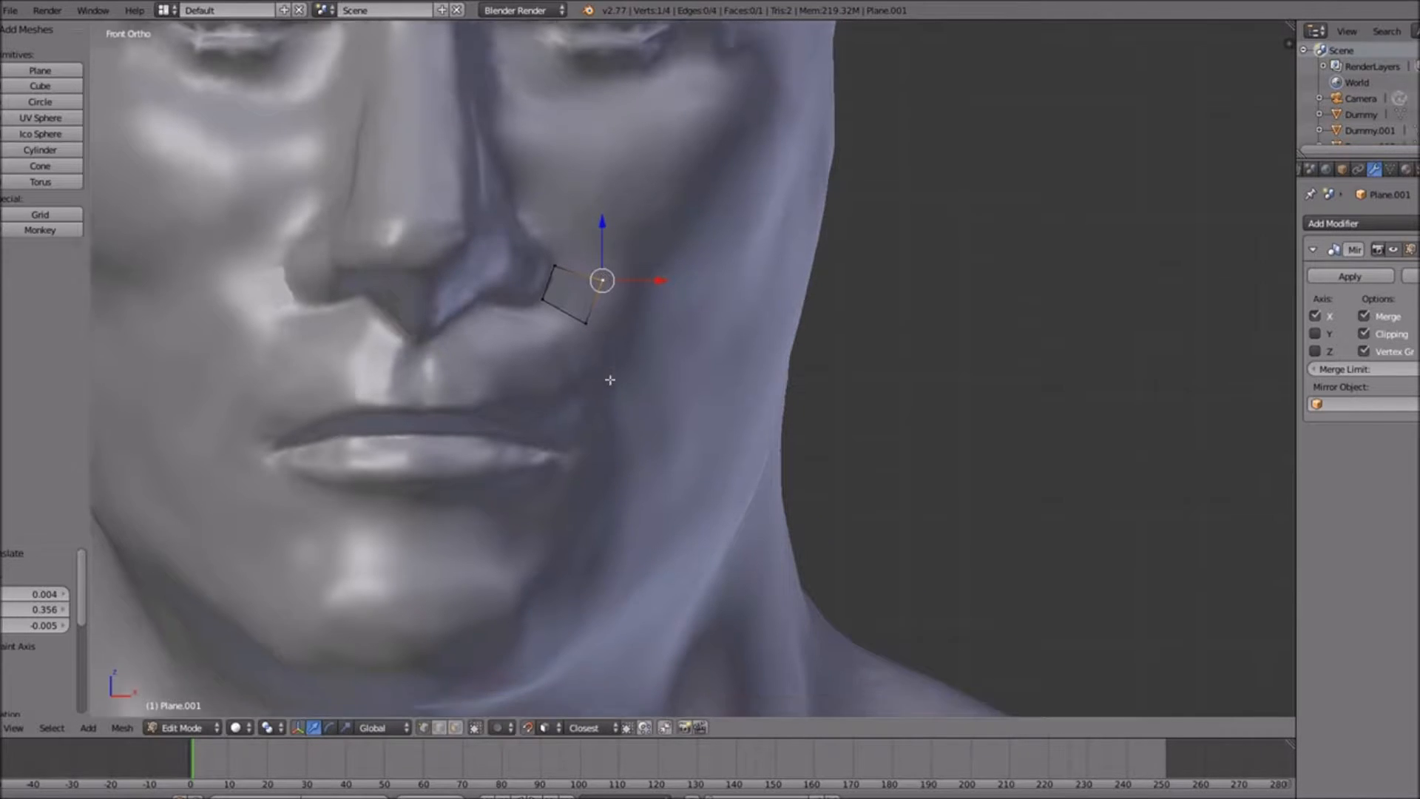
{"action": "right_click", "coordinate": [584, 284]}
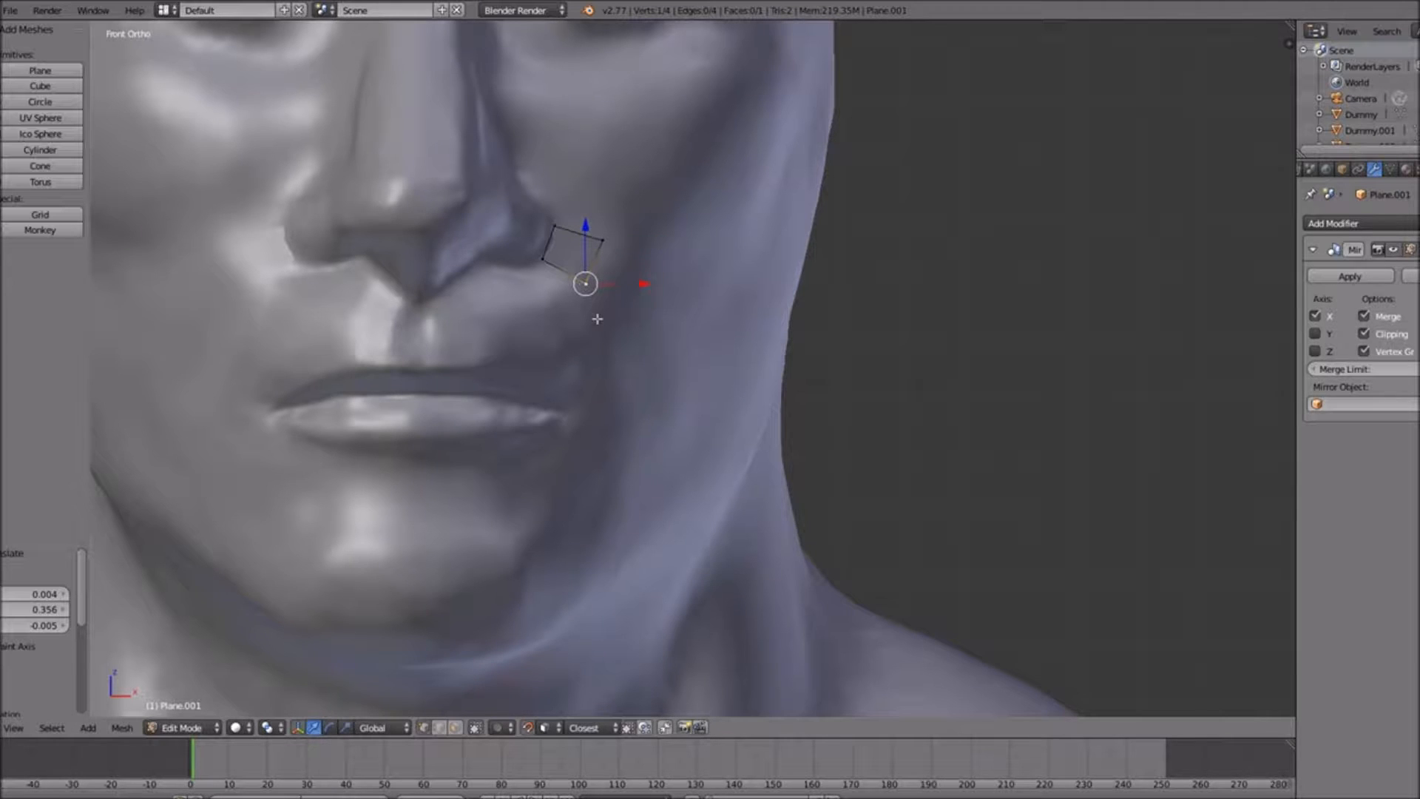
{"action": "key", "text": "e"}
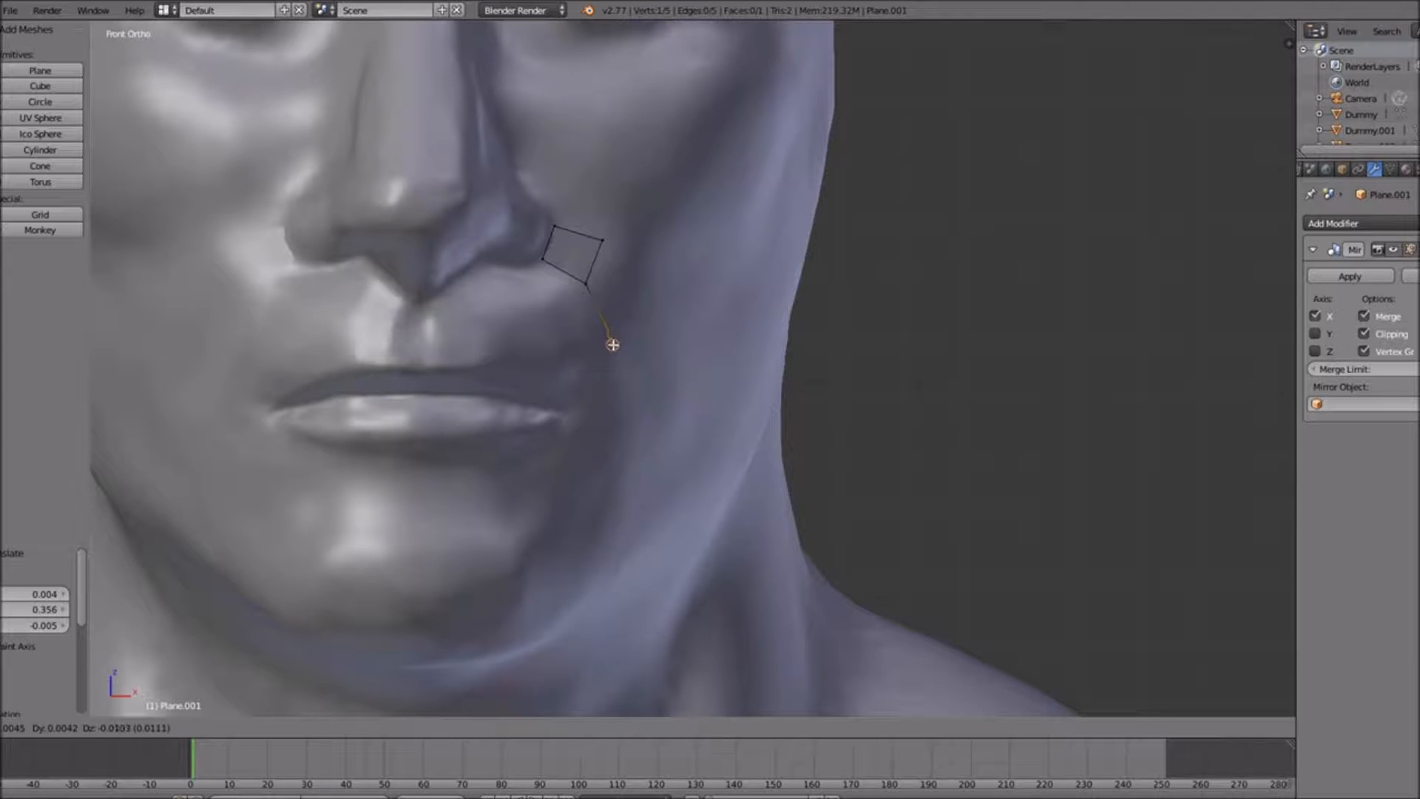
{"action": "left_click", "coordinate": [612, 344]}
{"action": "key", "text": "e"}
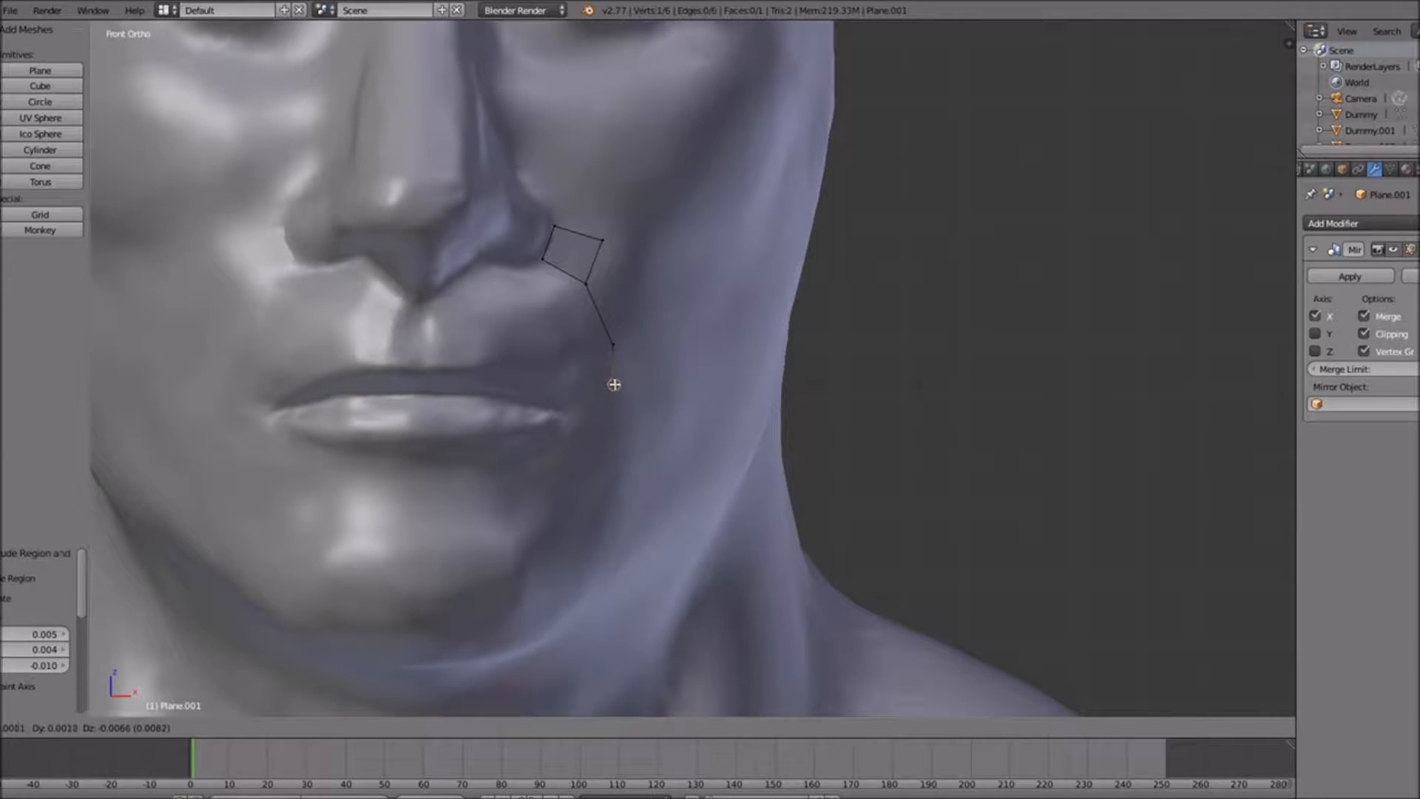
{"action": "left_click", "coordinate": [620, 423]}
{"action": "key", "text": "e"}
{"action": "left_click", "coordinate": [613, 463]}
{"action": "key", "text": "e"}
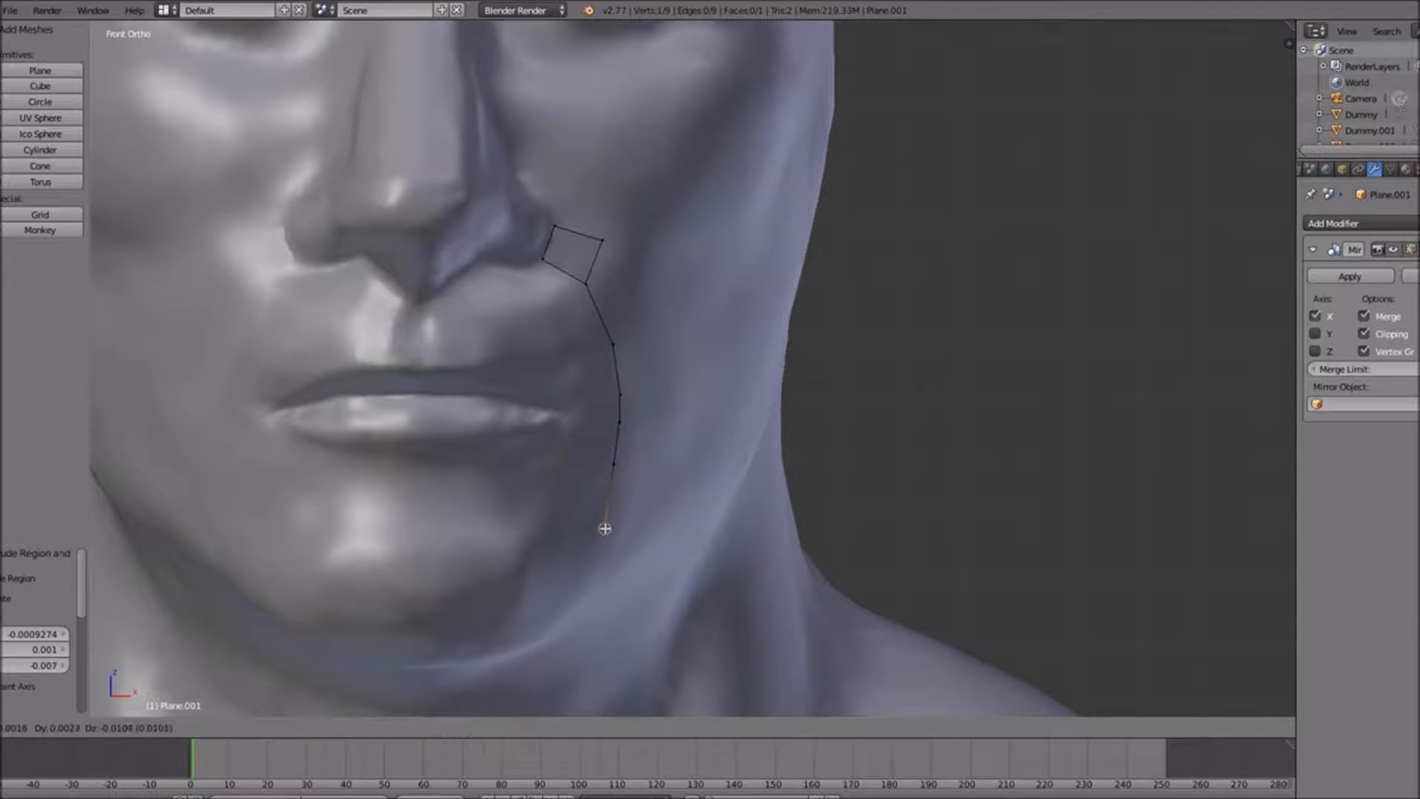
{"action": "left_click", "coordinate": [597, 533]}
{"action": "key", "text": "e"}
{"action": "left_click", "coordinate": [579, 584]}
{"action": "key", "text": "e"}
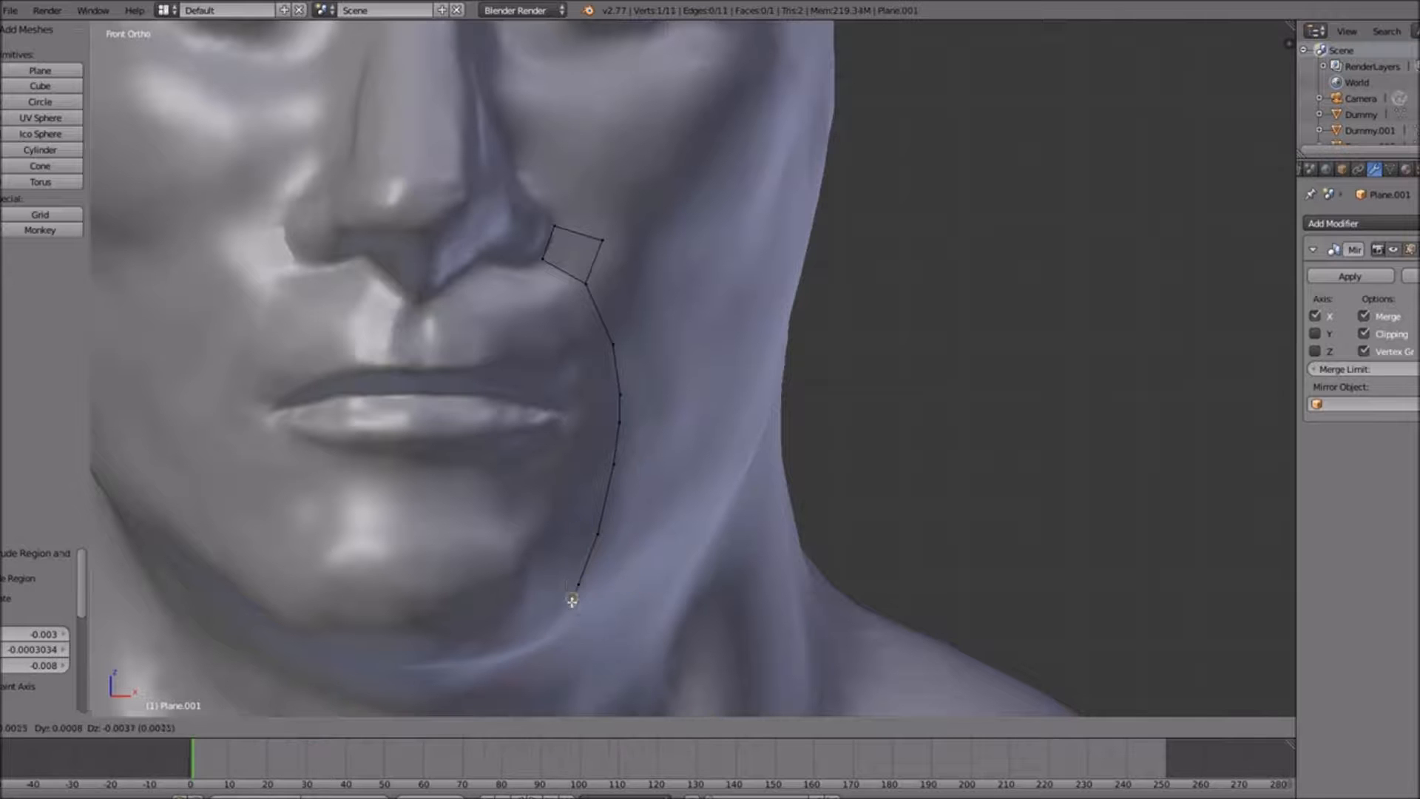
{"action": "left_click", "coordinate": [558, 622]}
Extrude a second vertex chain from the quad's upper outer corner down the cheek to the jaw, roughly parallel to the first
{"action": "key", "text": "KP_3"}
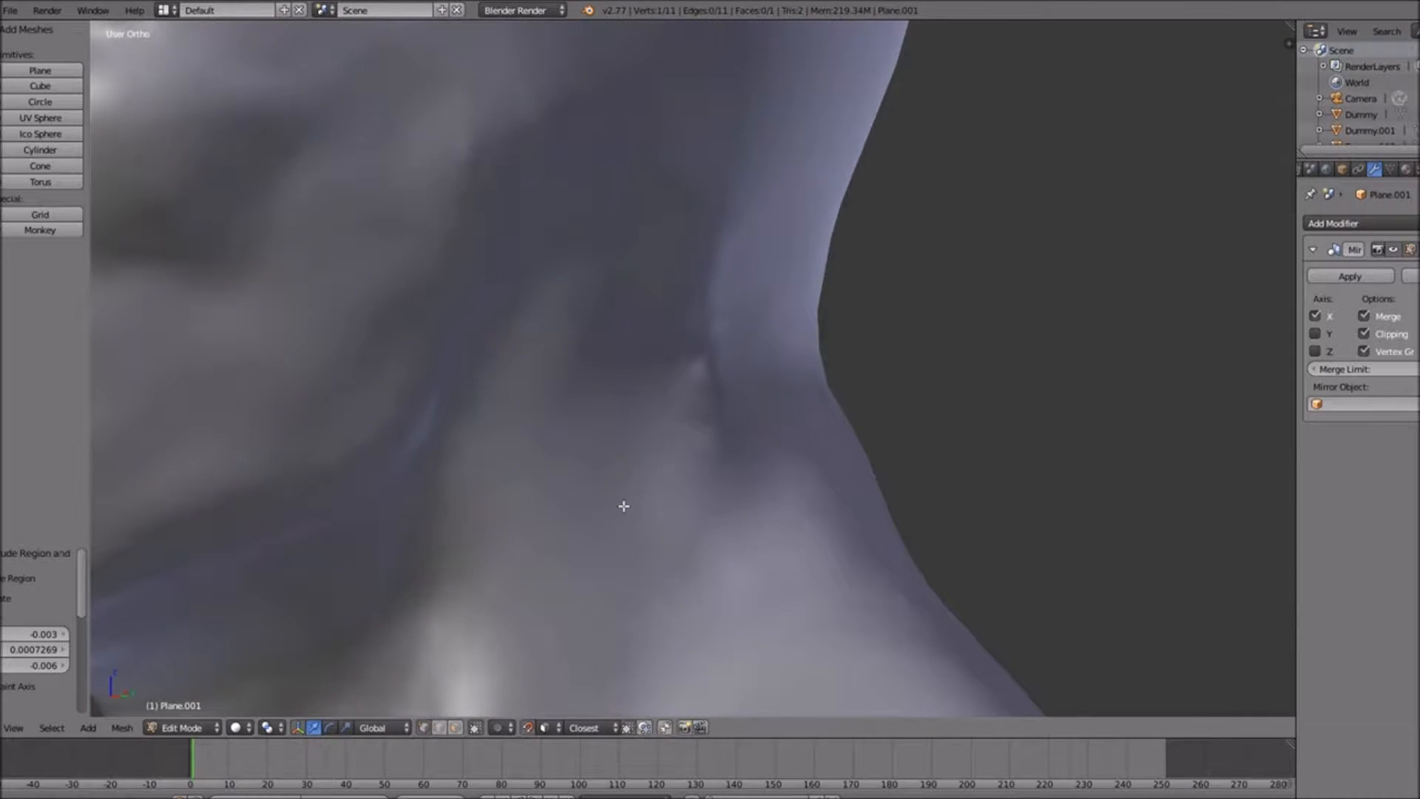
{"action": "scroll", "coordinate": [459, 359], "scroll_direction": "down", "scroll_amount": 2}
{"action": "scroll", "coordinate": [454, 360], "scroll_direction": "down", "scroll_amount": 9, "text": "ctrl"}
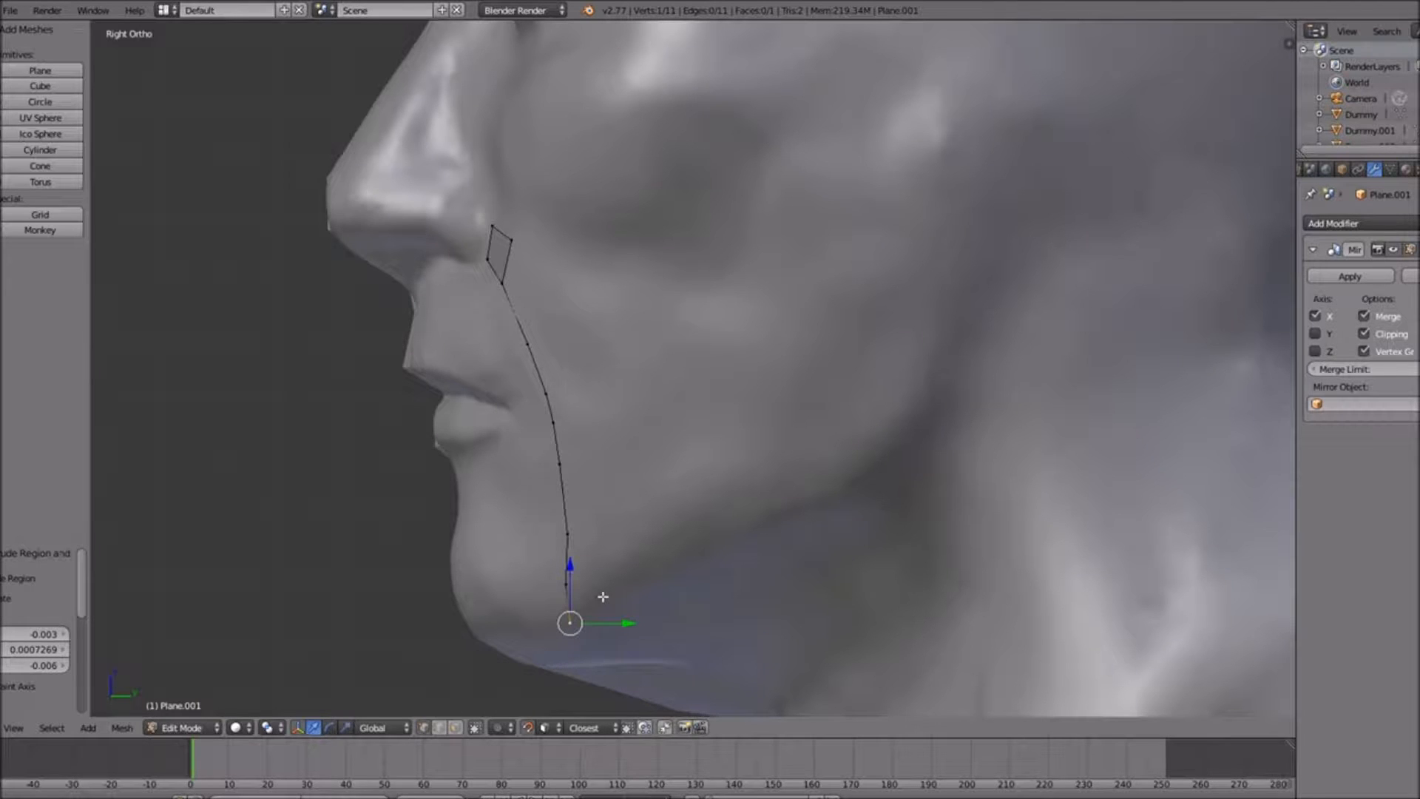
{"action": "right_click", "coordinate": [525, 250]}
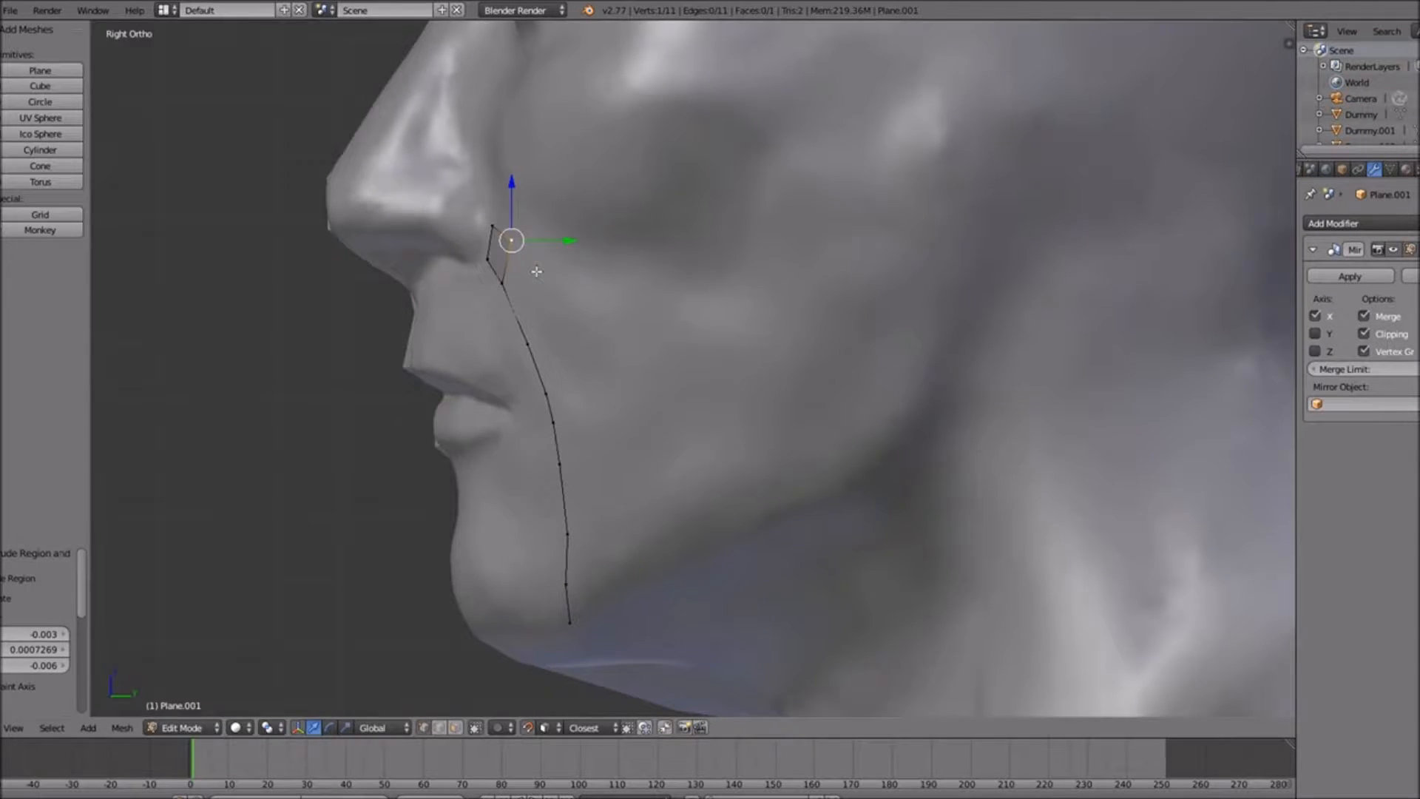
{"action": "key", "text": "KP_1"}
{"action": "key", "text": "e"}
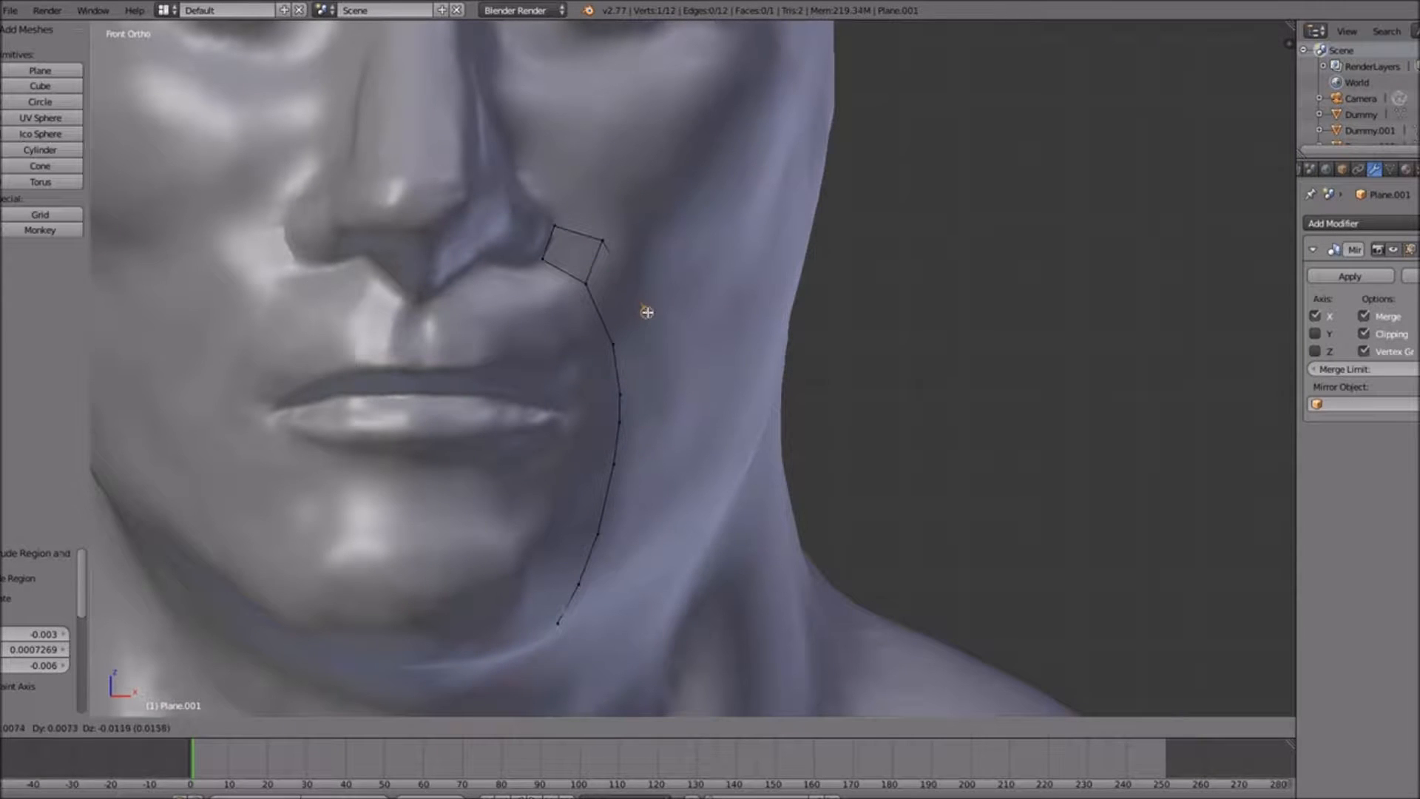
{"action": "left_click", "coordinate": [644, 314]}
{"action": "key", "text": "e"}
{"action": "left_click", "coordinate": [664, 371]}
{"action": "key", "text": "e"}
{"action": "left_click", "coordinate": [663, 423]}
{"action": "key", "text": "e"}
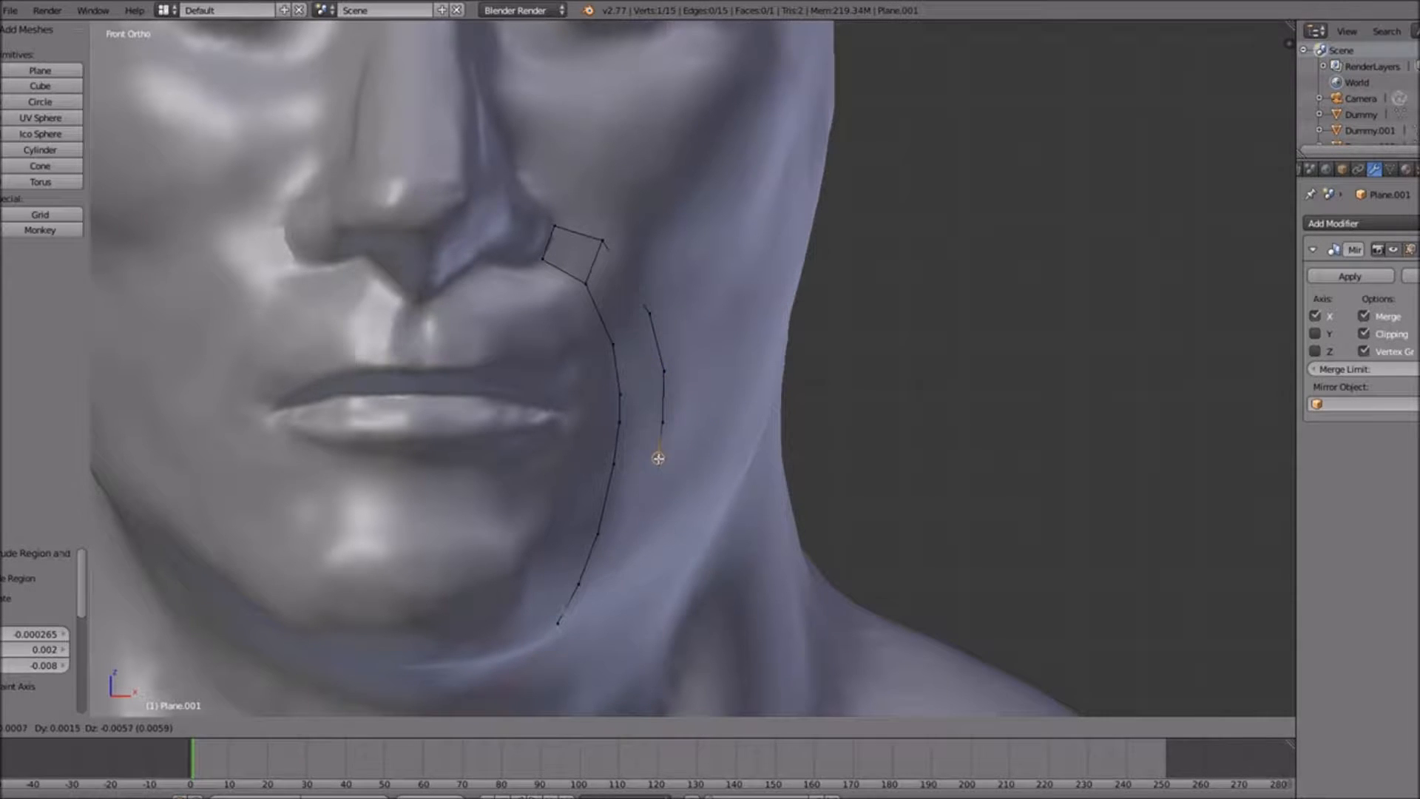
{"action": "left_click", "coordinate": [652, 483]}
{"action": "key", "text": "e"}
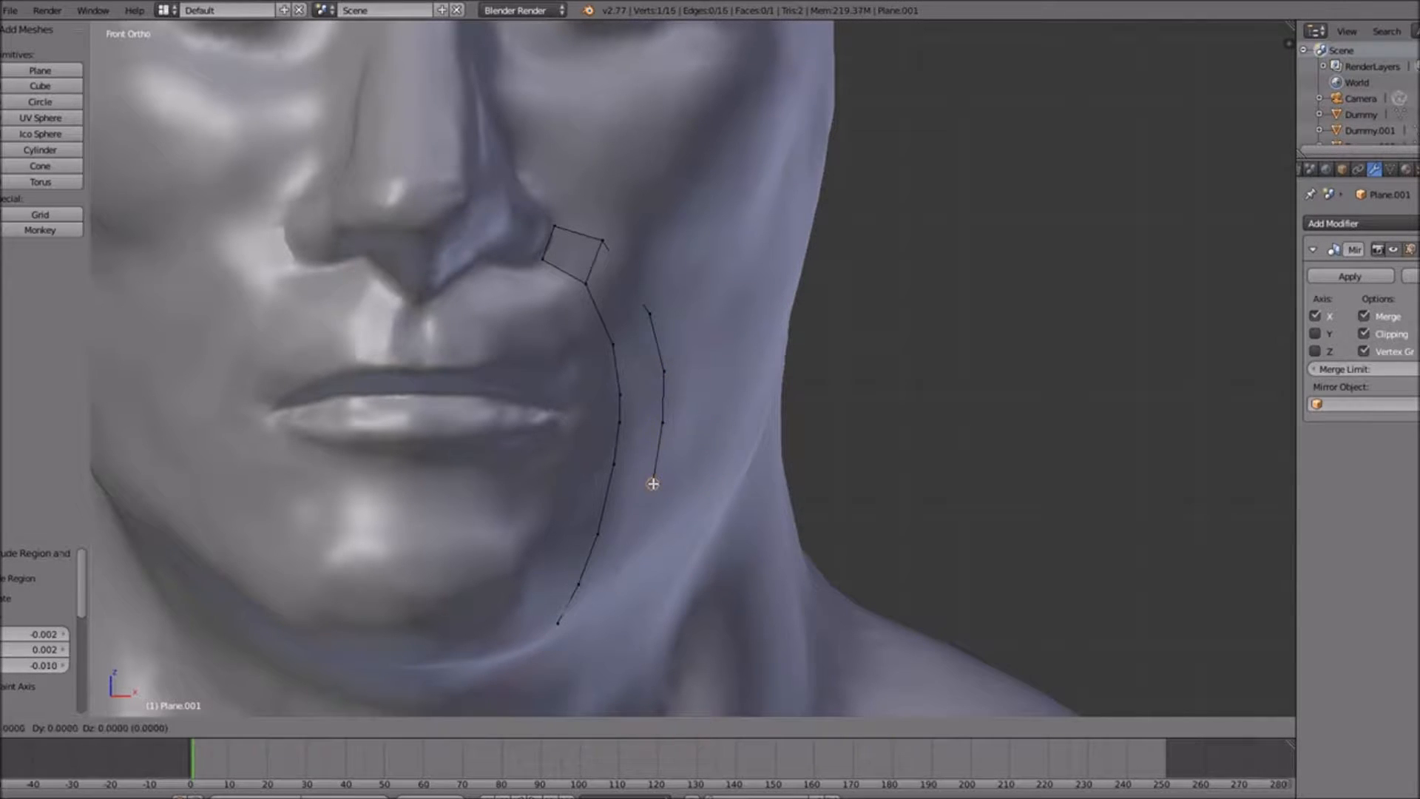
{"action": "left_click", "coordinate": [636, 545]}
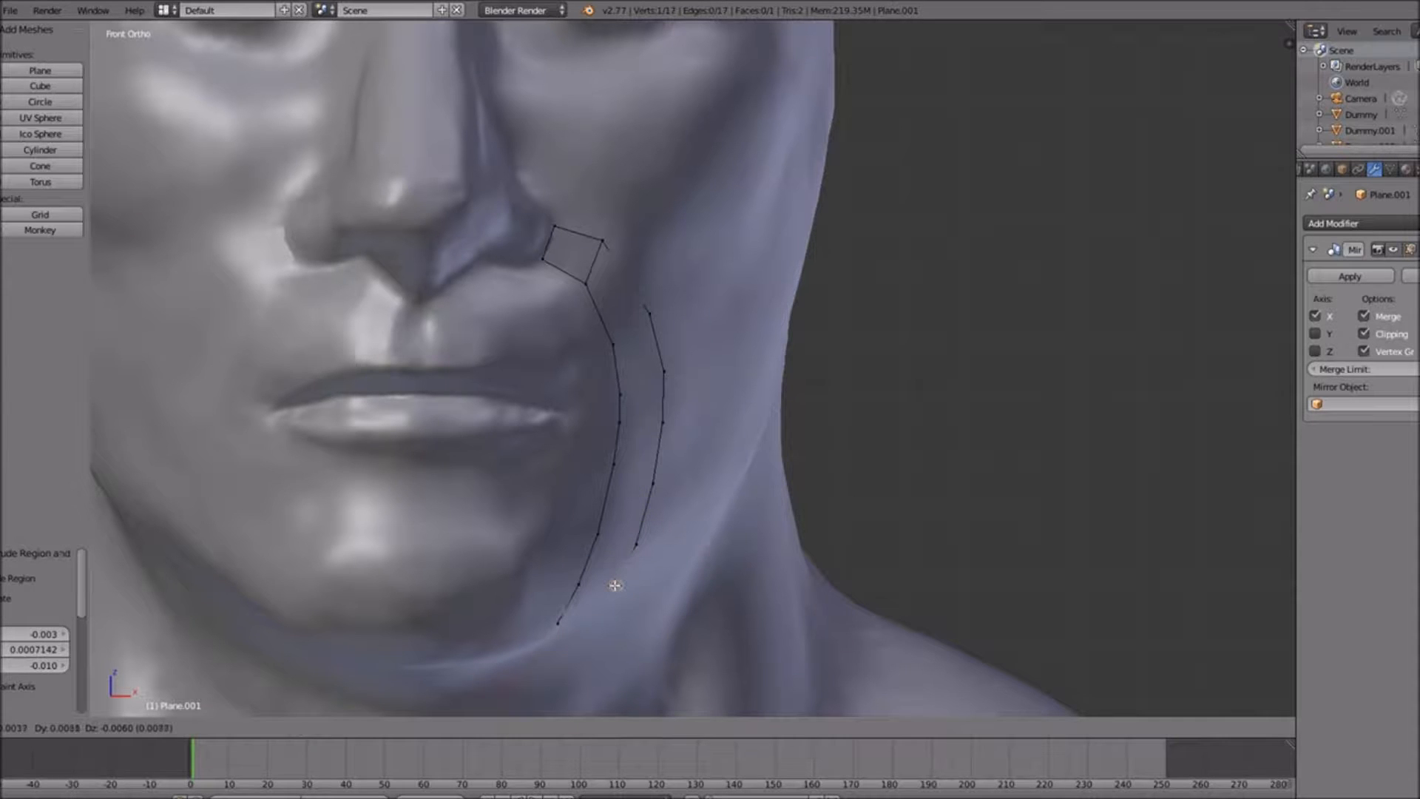
{"action": "middle_click_drag", "start_coordinate": [619, 583], "coordinate": [532, 572]}
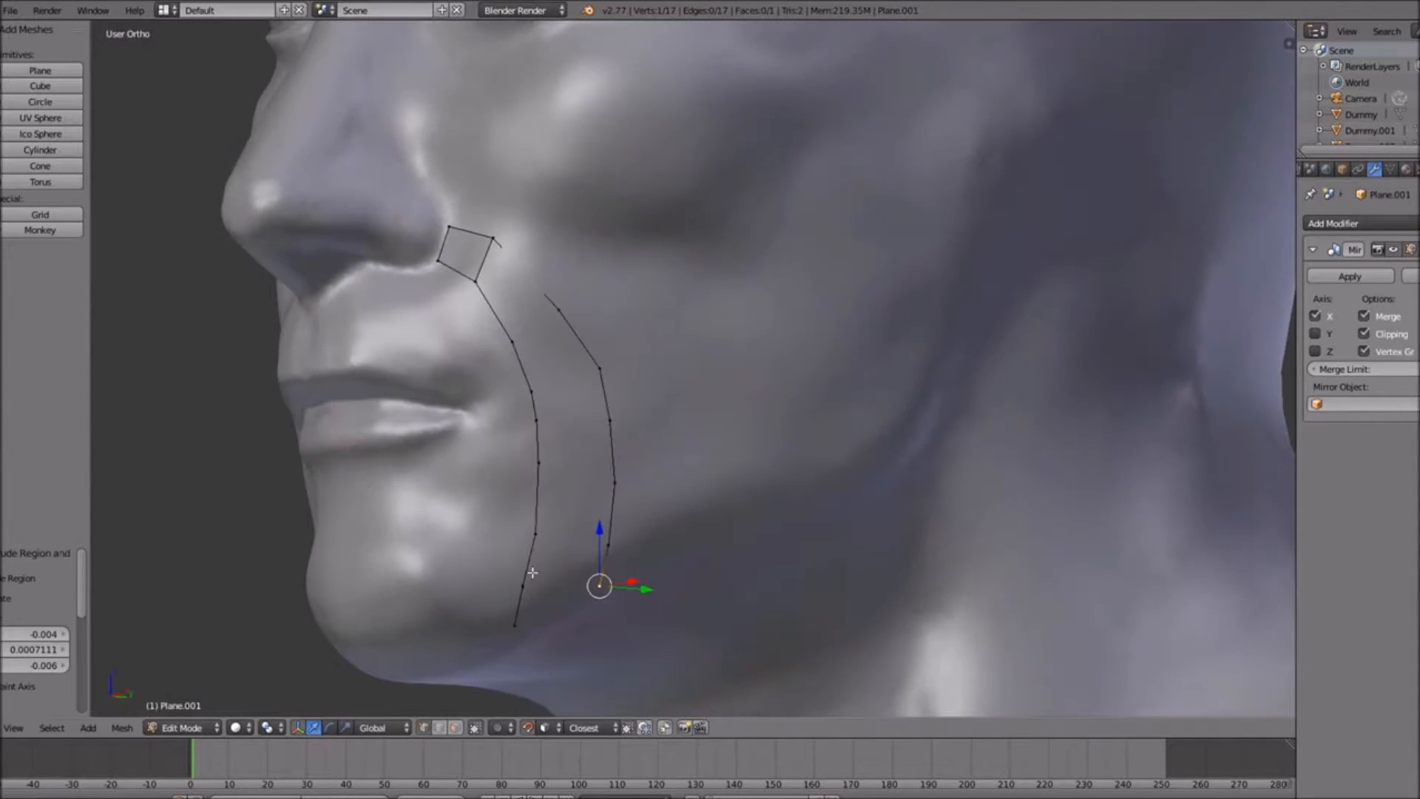
Extrude one more surface-snapped vertex from the outer chain's lower end, just under the jawline
{"action": "key", "text": "KP_3"}
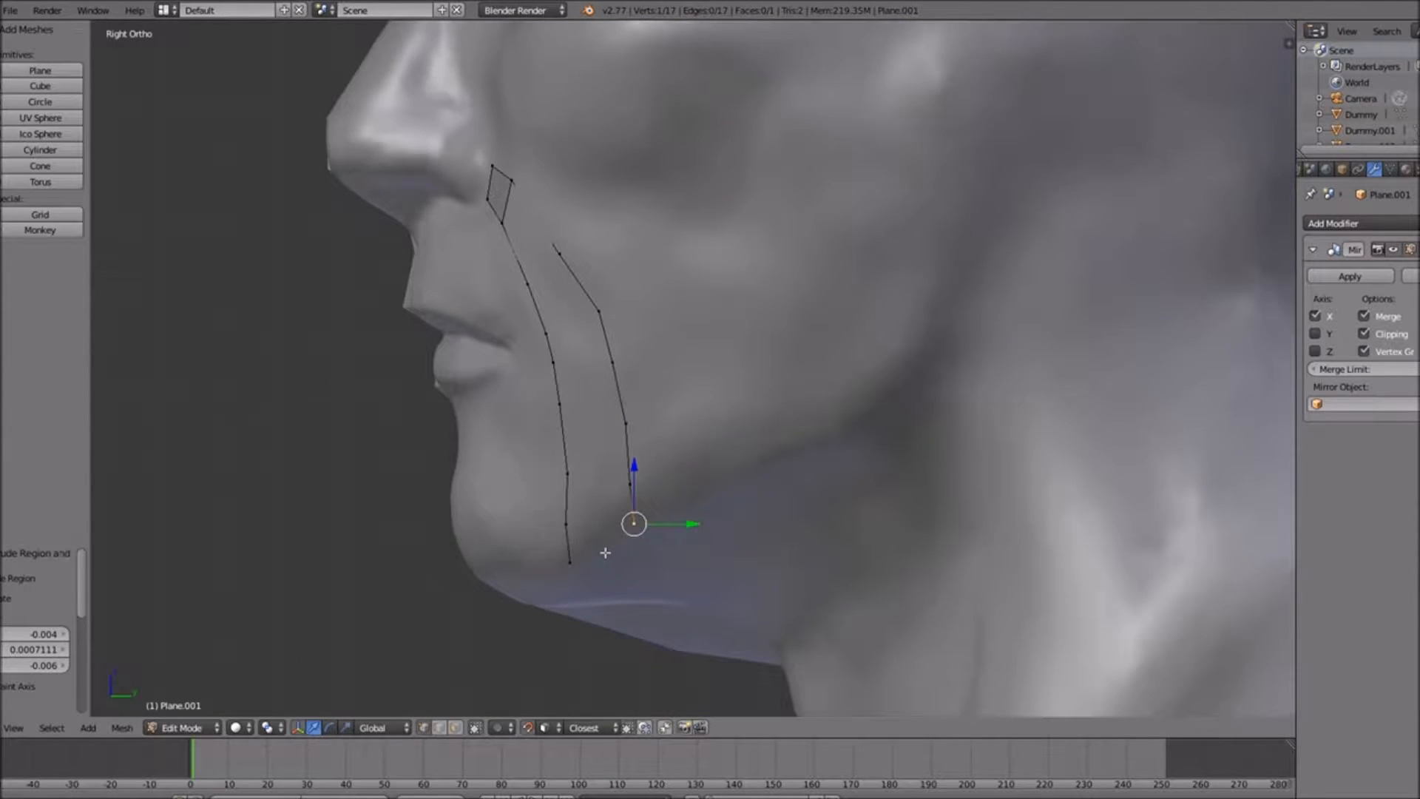
{"action": "middle_click_drag", "start_coordinate": [605, 553], "coordinate": [610, 513], "text": "shift"}
{"action": "key", "text": "e"}
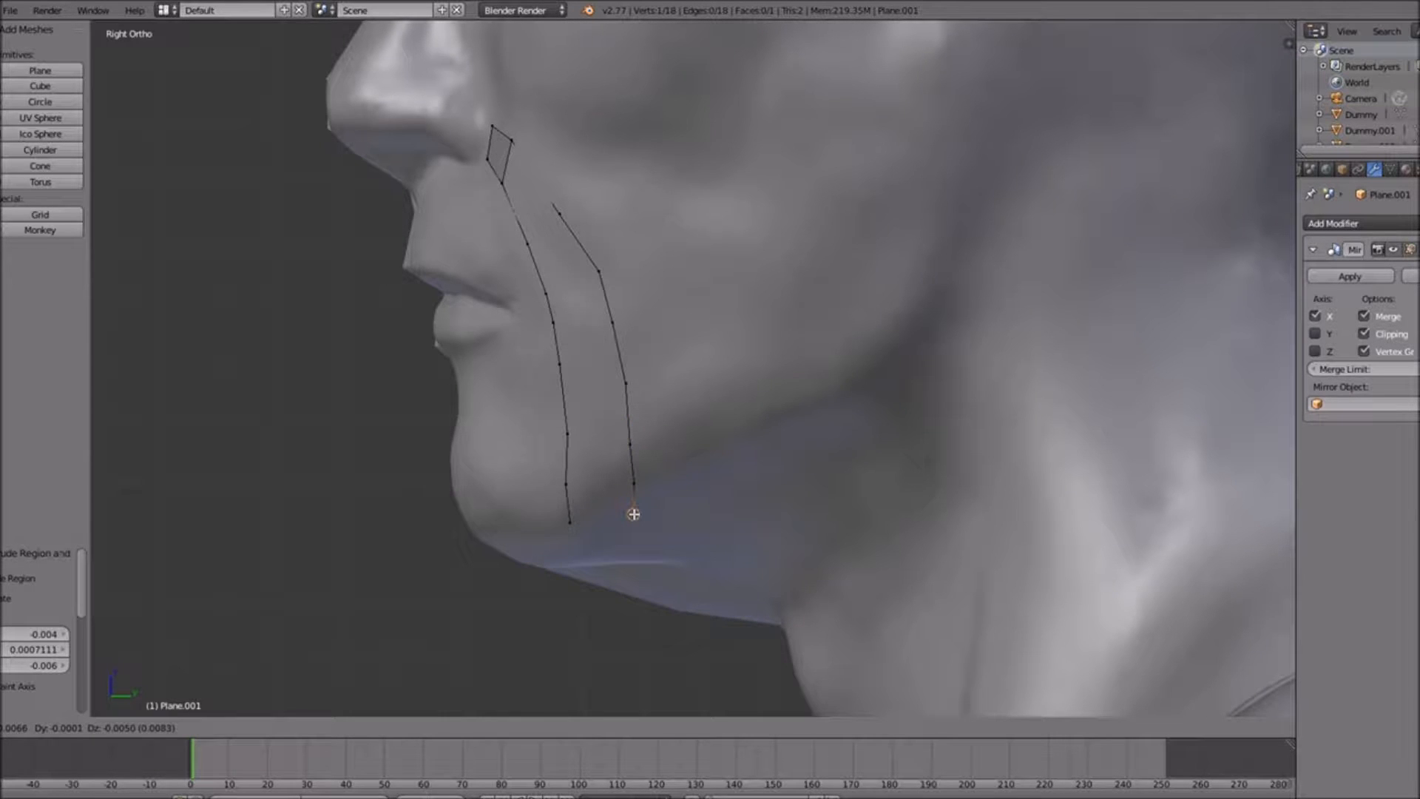
{"action": "left_click", "coordinate": [633, 514]}
Fill the face joining the nostril quad to the uppermost vertices of the two cheek chains
{"action": "middle_click_drag", "start_coordinate": [634, 514], "coordinate": [653, 468]}
{"action": "scroll", "coordinate": [592, 459], "scroll_direction": "up", "scroll_amount": 4, "text": "shift"}
{"action": "right_click", "coordinate": [550, 282]}
{"action": "right_click", "coordinate": [510, 231], "text": "shift"}
{"action": "right_click", "coordinate": [528, 195], "text": "shift"}
{"action": "right_click", "coordinate": [585, 269], "text": "shift"}
{"action": "key", "text": "f"}
Fill the next quad down between the inner and outer cheek chains, undoing any stray change
{"action": "right_click_drag", "start_coordinate": [585, 269], "coordinate": [564, 276]}
{"action": "right_click", "coordinate": [560, 278]}
{"action": "right_click", "coordinate": [546, 283], "text": "shift"}
{"action": "right_click", "coordinate": [559, 331], "text": "shift"}
{"action": "right_click", "coordinate": [622, 333], "text": "shift"}
{"action": "right_click", "coordinate": [590, 267], "text": "shift"}
{"action": "key", "text": "f"}
{"action": "right_click", "coordinate": [560, 352]}
{"action": "key", "text": "ctrl+z"}
{"action": "right_click", "coordinate": [594, 268], "text": "shift"}
{"action": "key", "text": "f"}
Fill the next two quads down the cheek strip, level with the corner of the mouth
{"action": "right_click", "coordinate": [561, 332]}
{"action": "right_click", "coordinate": [563, 357], "text": "shift"}
{"action": "right_click", "coordinate": [627, 378], "text": "shift"}
{"action": "right_click", "coordinate": [621, 330], "text": "shift"}
{"action": "key", "text": "f"}
{"action": "right_click", "coordinate": [626, 378]}
{"action": "right_click", "coordinate": [625, 432], "text": "shift"}
{"action": "right_click", "coordinate": [558, 393], "text": "shift"}
{"action": "right_click", "coordinate": [562, 358], "text": "shift"}
{"action": "key", "text": "f"}
Fill the three remaining quads at the lower end of the cheek strip, down past the jawline
{"action": "right_click", "coordinate": [560, 392]}
{"action": "right_click", "coordinate": [551, 453], "text": "shift"}
{"action": "right_click", "coordinate": [613, 486], "text": "shift"}
{"action": "right_click", "coordinate": [625, 432], "text": "shift"}
{"action": "key", "text": "f"}
{"action": "right_click", "coordinate": [613, 488]}
{"action": "right_click", "coordinate": [597, 526], "text": "shift"}
{"action": "right_click", "coordinate": [531, 498], "text": "shift"}
{"action": "right_click", "coordinate": [551, 455], "text": "shift"}
{"action": "key", "text": "f"}
{"action": "right_click", "coordinate": [531, 498]}
{"action": "key", "text": "f"}
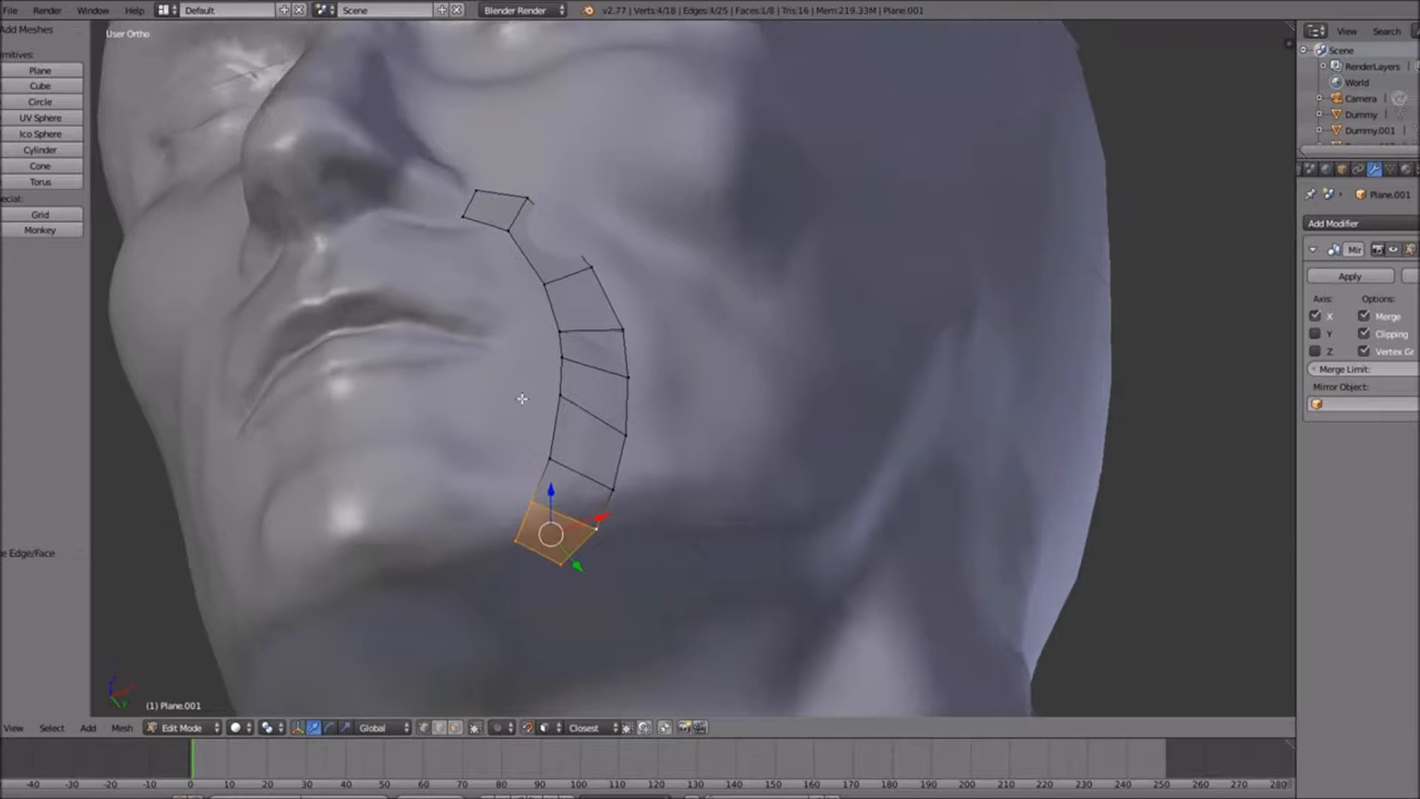
Extrude five surface-snapped vertices from the nostril quad's lower inner corner along the base of the nose to the face's midline
{"action": "key", "text": "KP_1"}
{"action": "scroll", "coordinate": [592, 383], "scroll_direction": "up", "scroll_amount": 4}
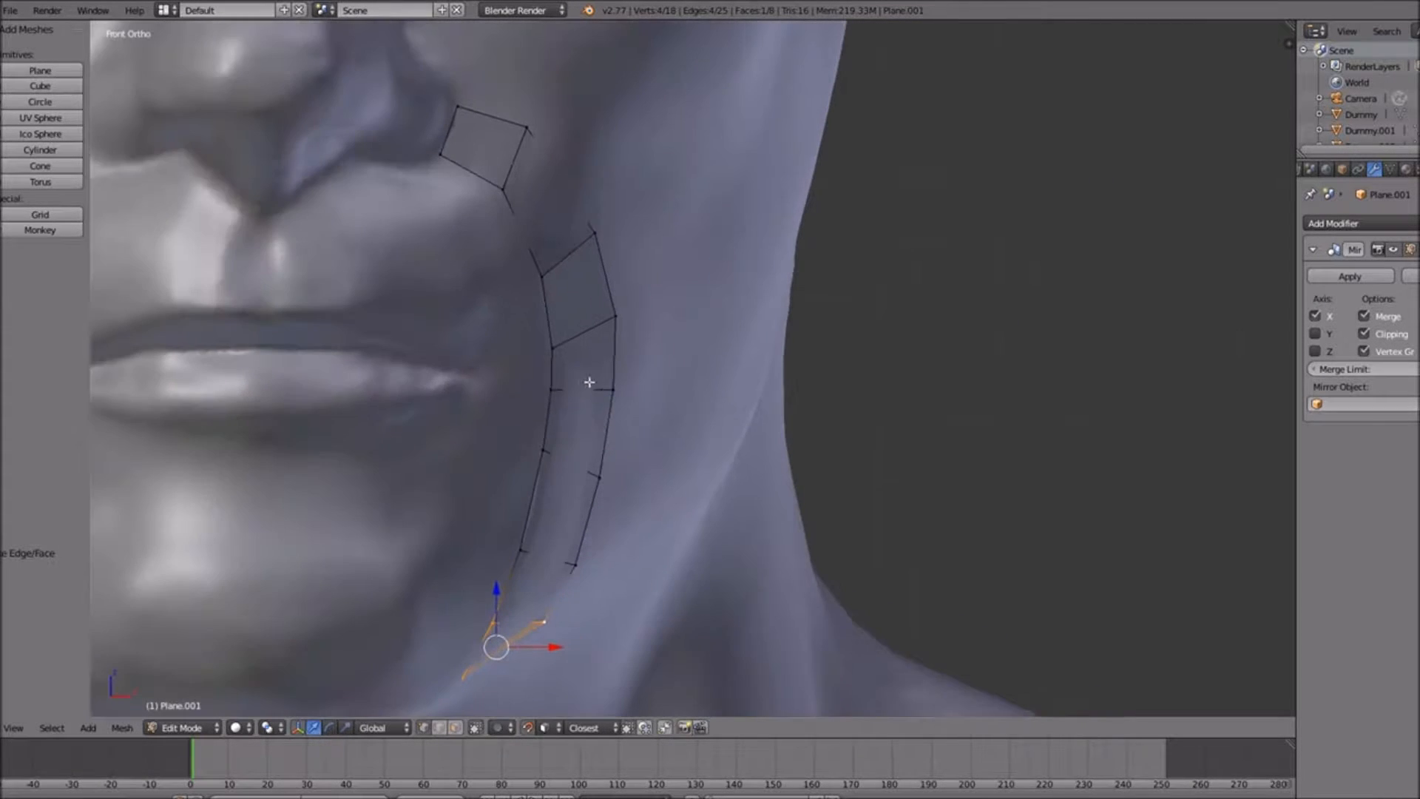
{"action": "scroll", "coordinate": [601, 321], "scroll_direction": "up", "scroll_amount": 9, "text": "shift"}
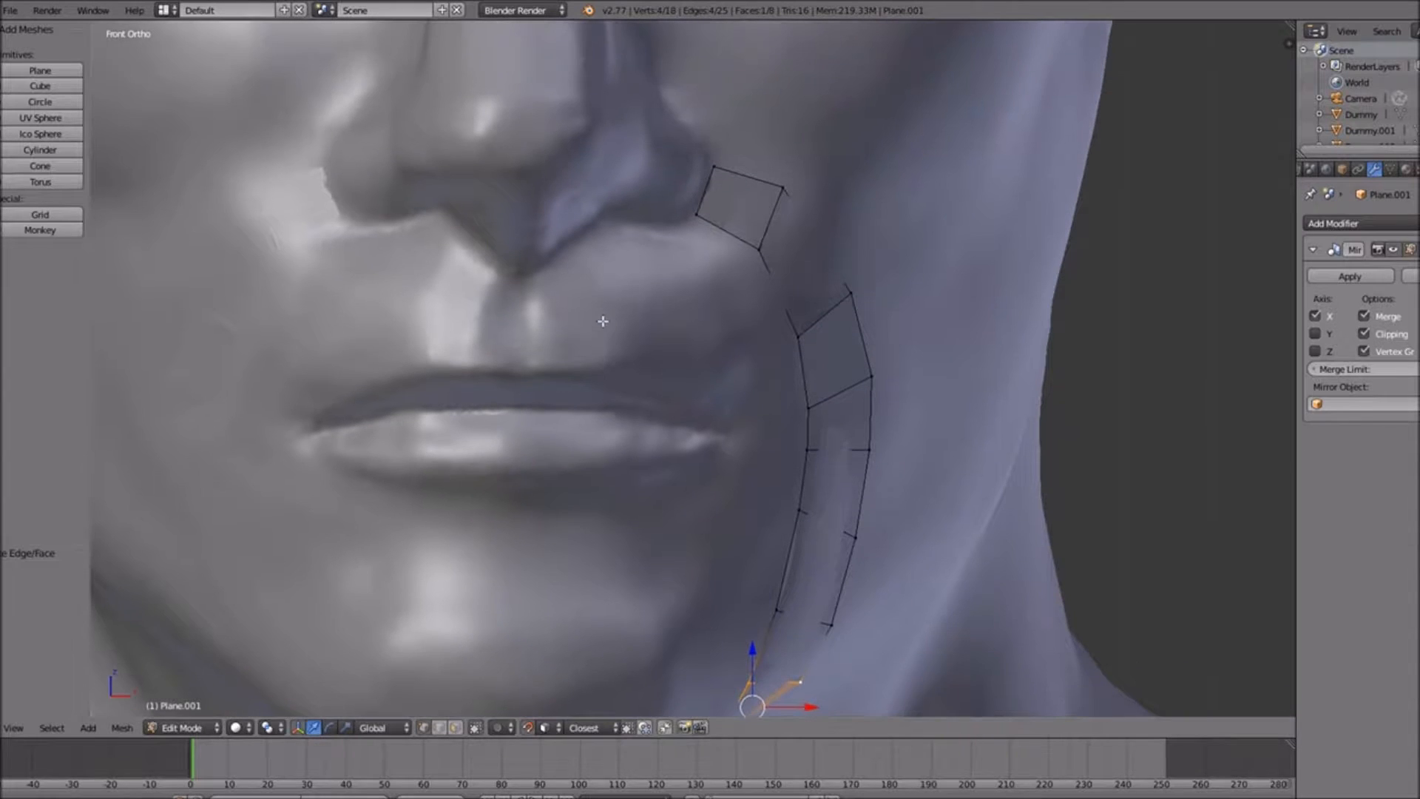
{"action": "right_click", "coordinate": [691, 258]}
{"action": "key", "text": "e"}
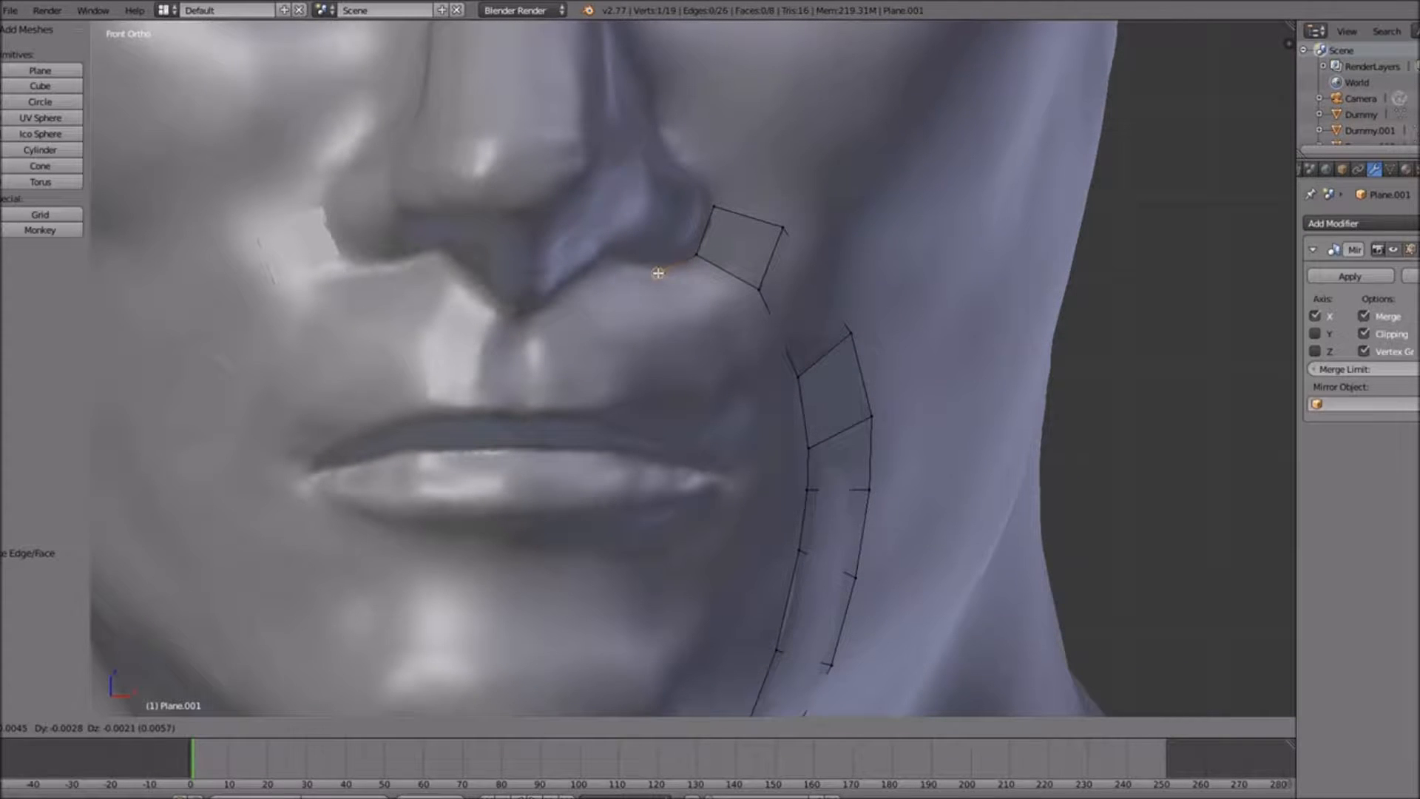
{"action": "left_click", "coordinate": [655, 268]}
{"action": "key", "text": "e"}
{"action": "left_click", "coordinate": [610, 257]}
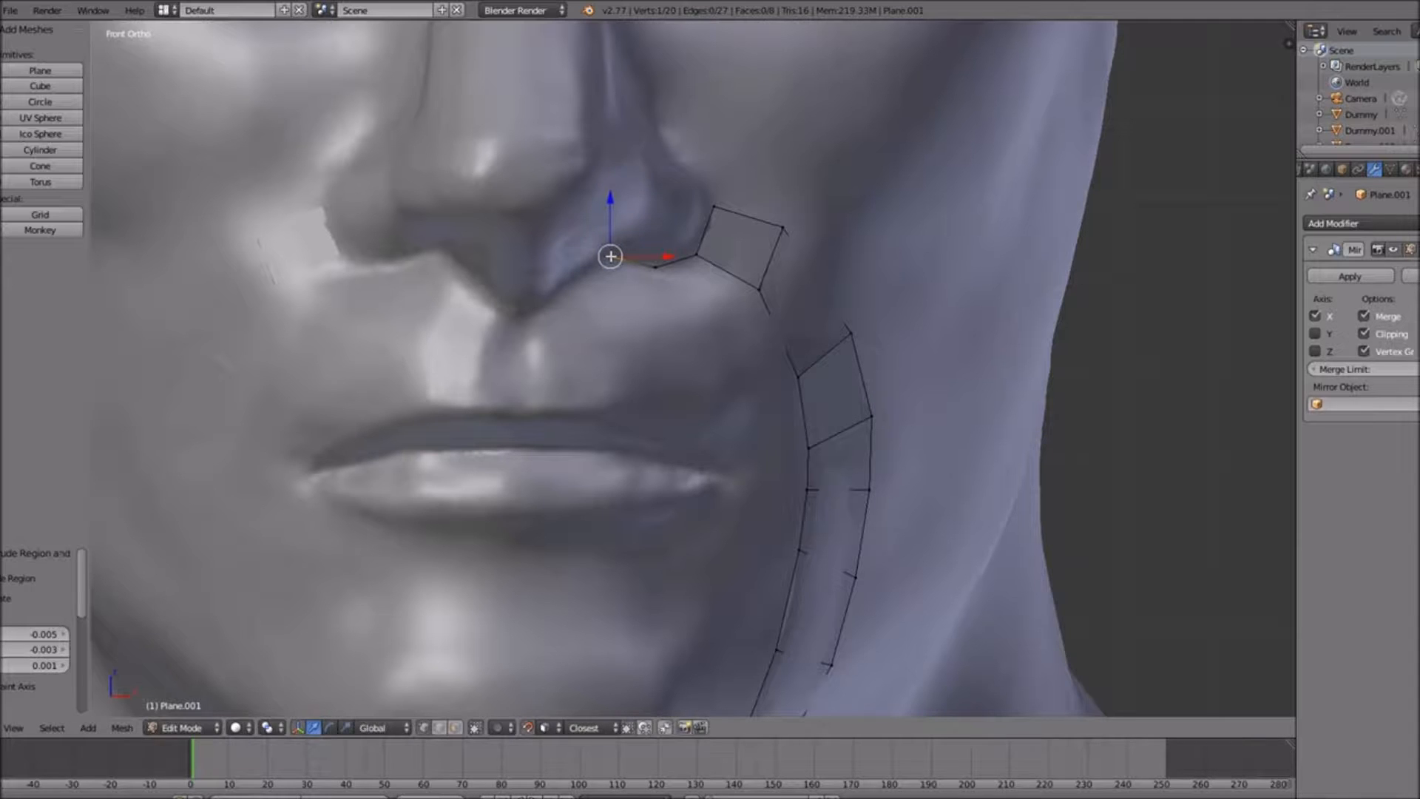
{"action": "key", "text": "e"}
{"action": "left_click", "coordinate": [566, 282]}
{"action": "key", "text": "e"}
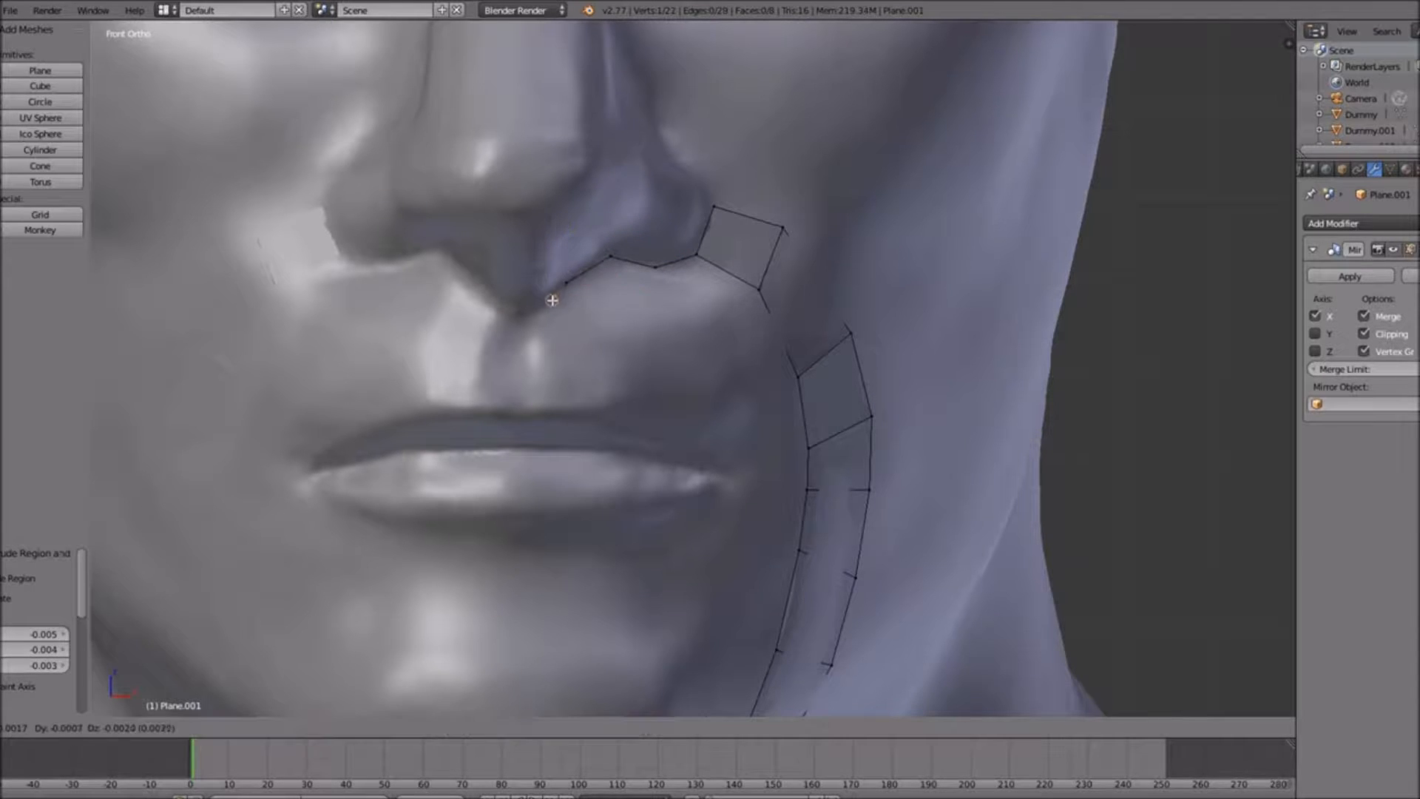
{"action": "left_click", "coordinate": [550, 302]}
{"action": "key", "text": "e"}
{"action": "left_click", "coordinate": [508, 313]}
Extrude two vertices from the midline vertex down the philtrum to the edge of the upper lip
{"action": "scroll", "coordinate": [559, 345], "scroll_direction": "down", "scroll_amount": 5, "text": "ctrl"}
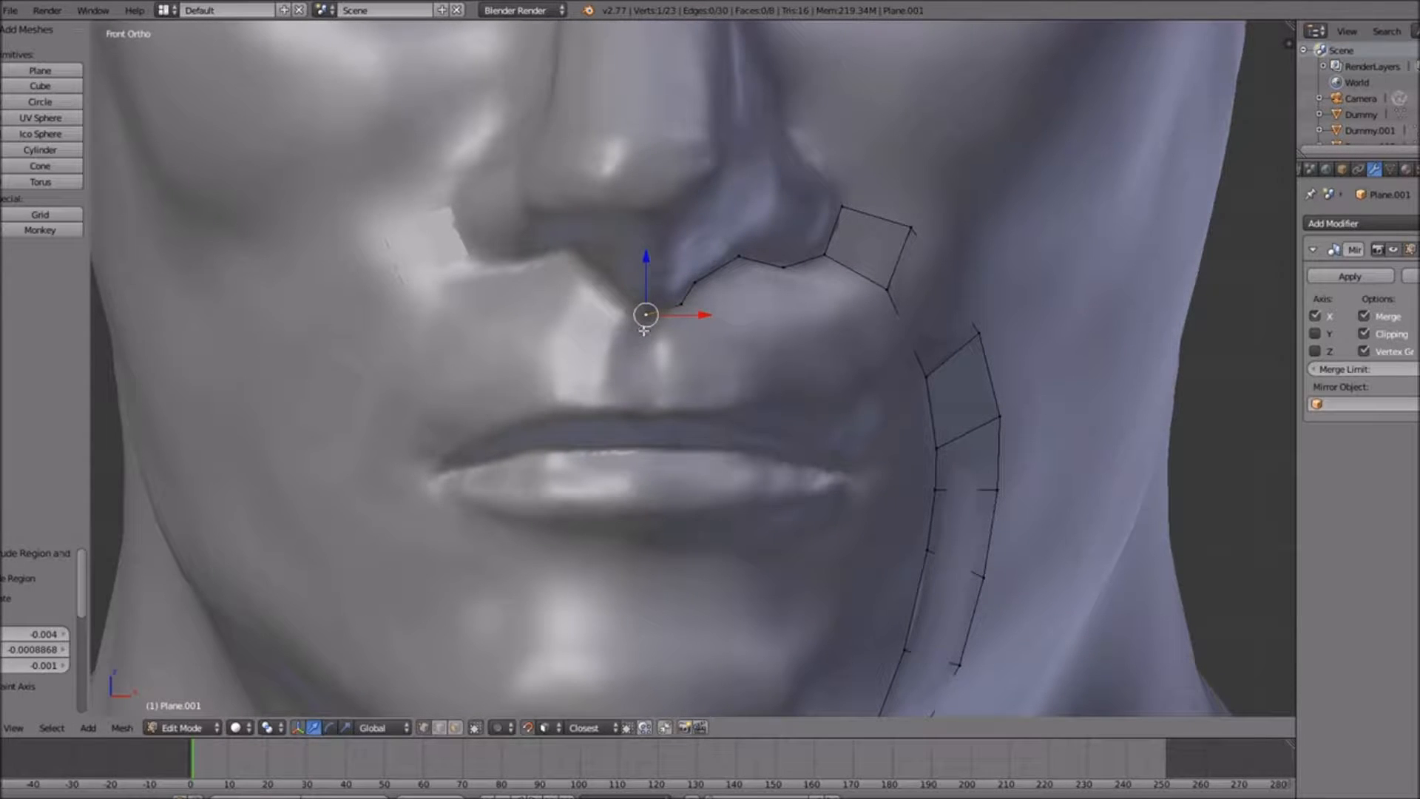
{"action": "key", "text": "e"}
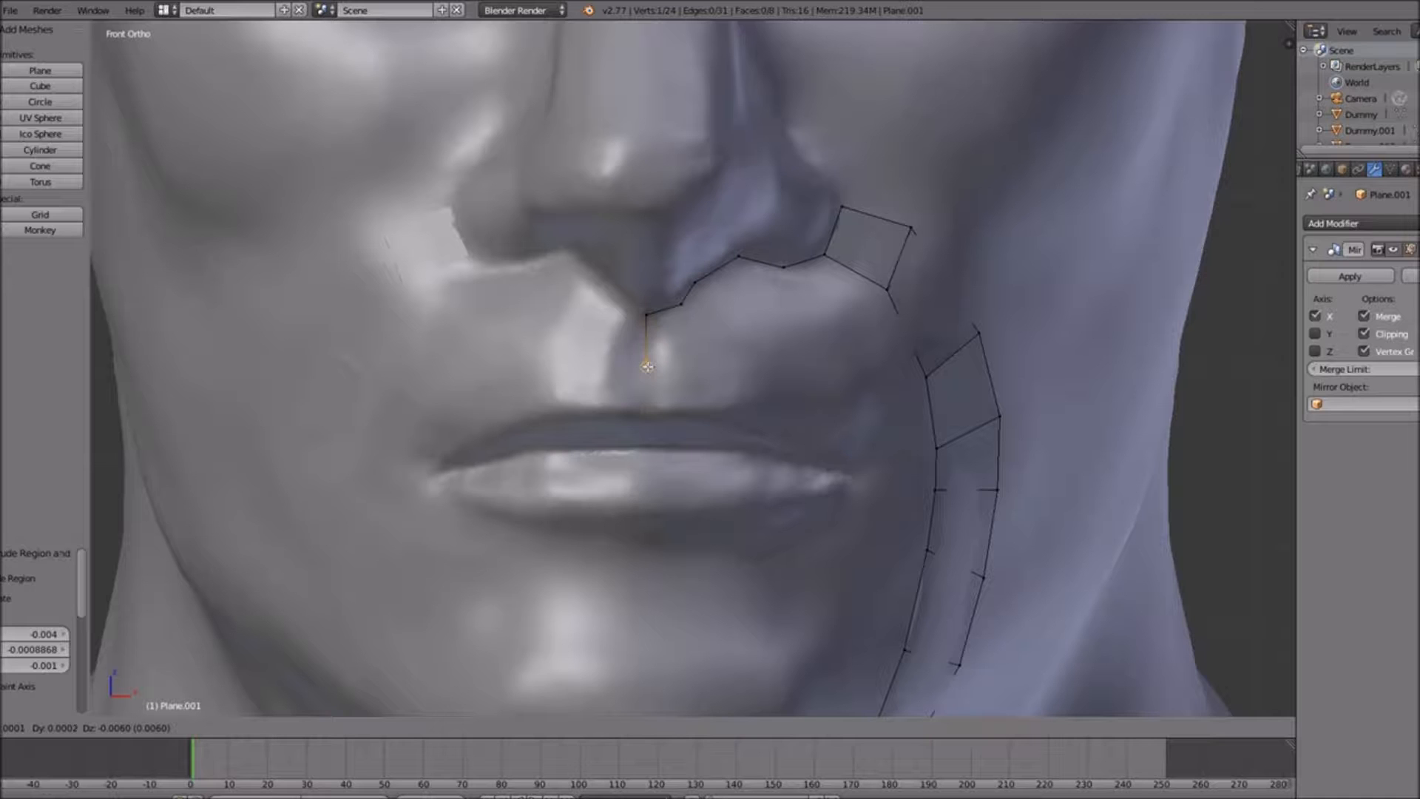
{"action": "left_click", "coordinate": [647, 360]}
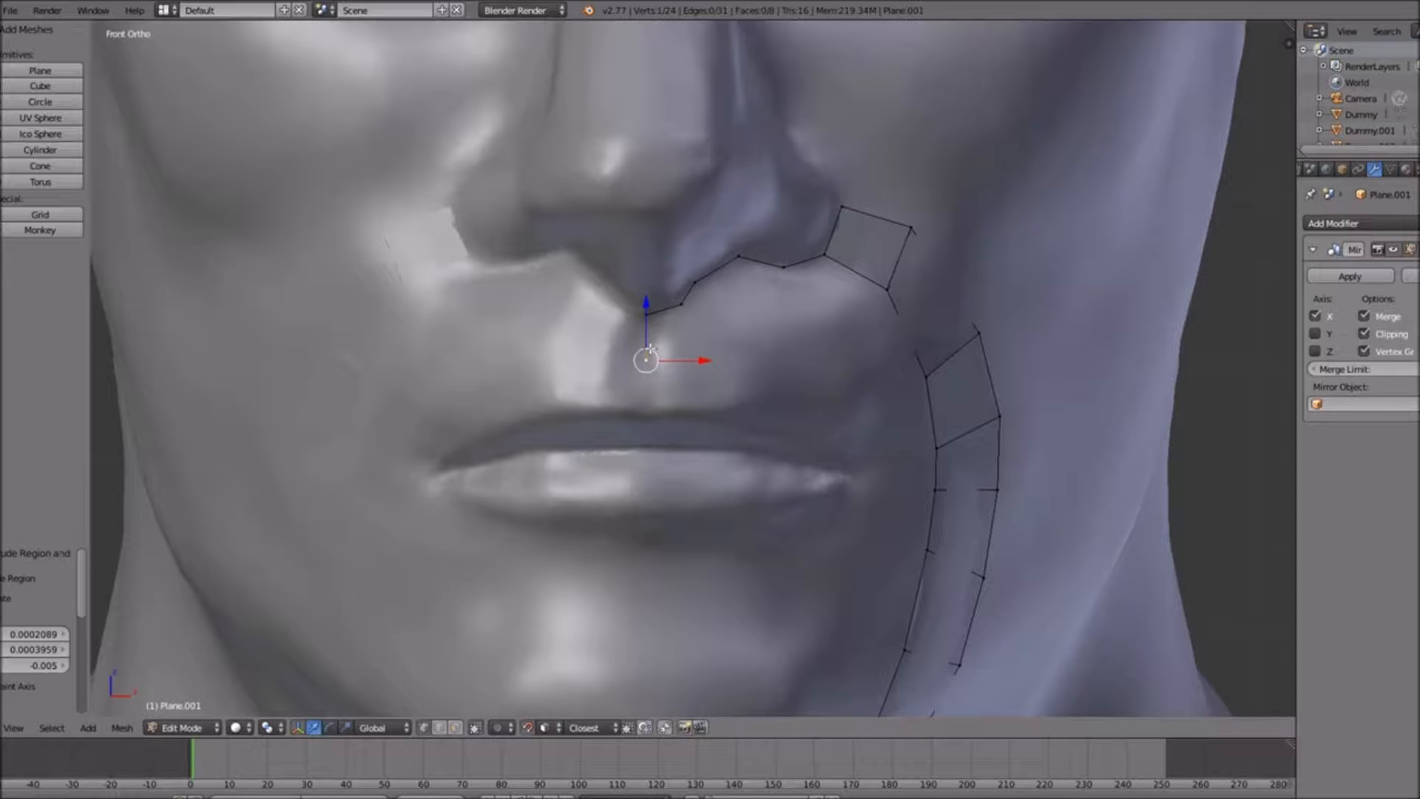
{"action": "key", "text": "e"}
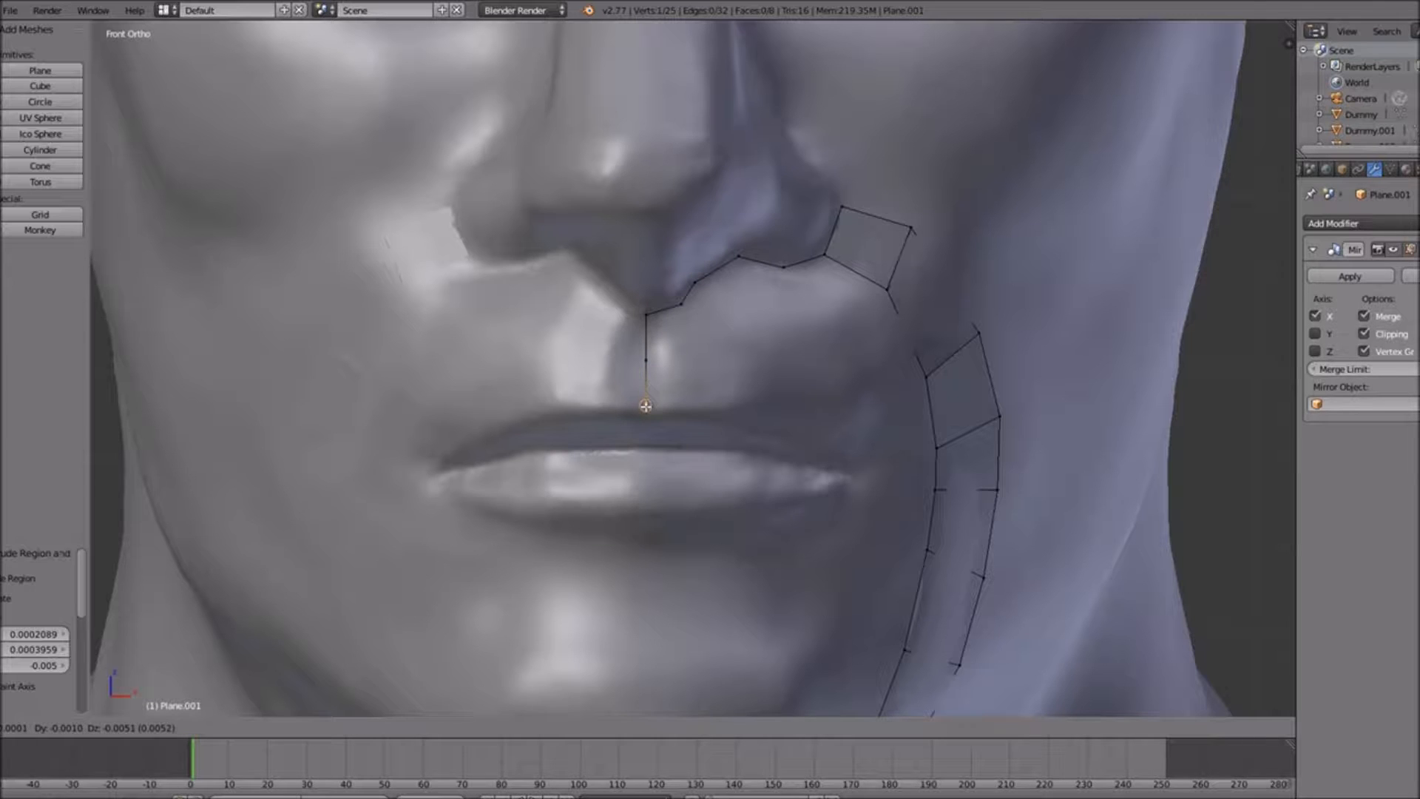
{"action": "left_click", "coordinate": [646, 406]}
Extrude a two-vertex column down to the upper lip from each of the two nose-base vertices next to the midline
{"action": "right_click", "coordinate": [680, 304]}
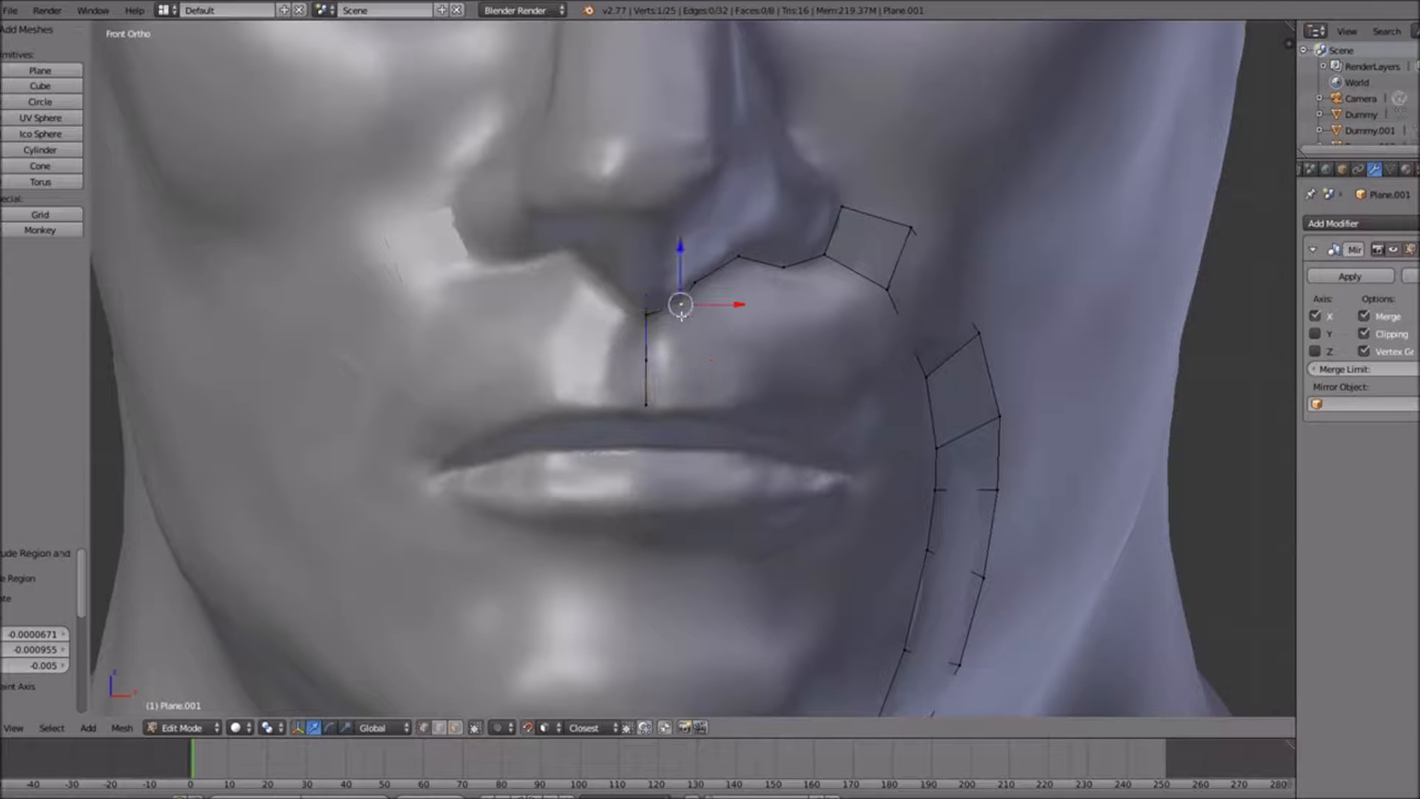
{"action": "key", "text": "e"}
{"action": "left_click", "coordinate": [685, 358]}
{"action": "key", "text": "e"}
{"action": "left_click", "coordinate": [687, 407]}
{"action": "right_click", "coordinate": [693, 288]}
{"action": "key", "text": "e"}
{"action": "left_click", "coordinate": [719, 346]}
{"action": "key", "text": "e"}
{"action": "left_click", "coordinate": [731, 410]}
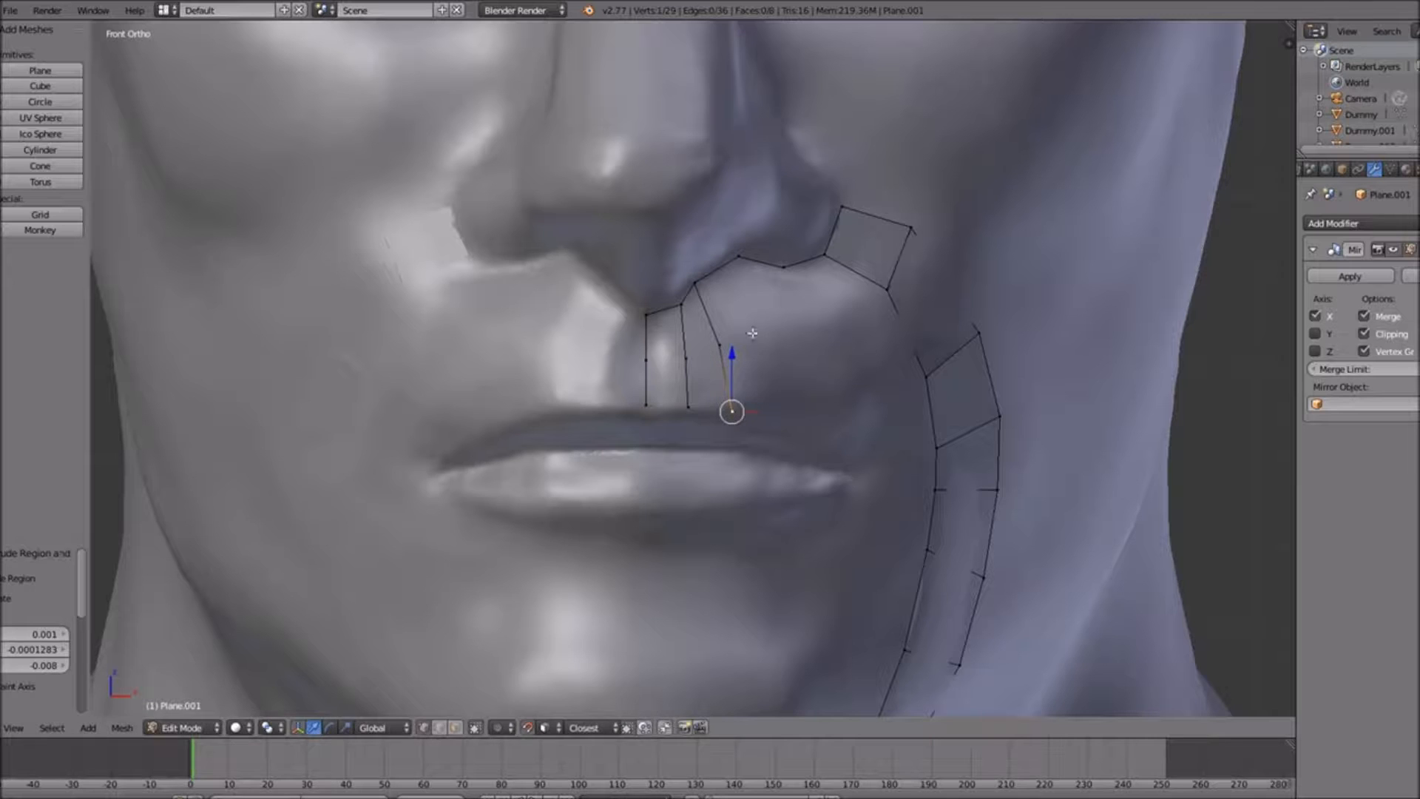
Extrude a two-vertex column from the nose-base vertex under the nostril down to the upper lip
{"action": "right_click", "coordinate": [740, 259]}
{"action": "key", "text": "e"}
{"action": "left_click", "coordinate": [770, 332]}
{"action": "key", "text": "e"}
{"action": "left_click", "coordinate": [774, 423]}
Reposition the two vertices of the column under the nostril so they follow the upper lip surface evenly
{"action": "right_click", "coordinate": [771, 336]}
{"action": "key", "text": "g"}
{"action": "left_click", "coordinate": [777, 355]}
{"action": "middle_click_drag", "start_coordinate": [816, 383], "coordinate": [715, 379]}
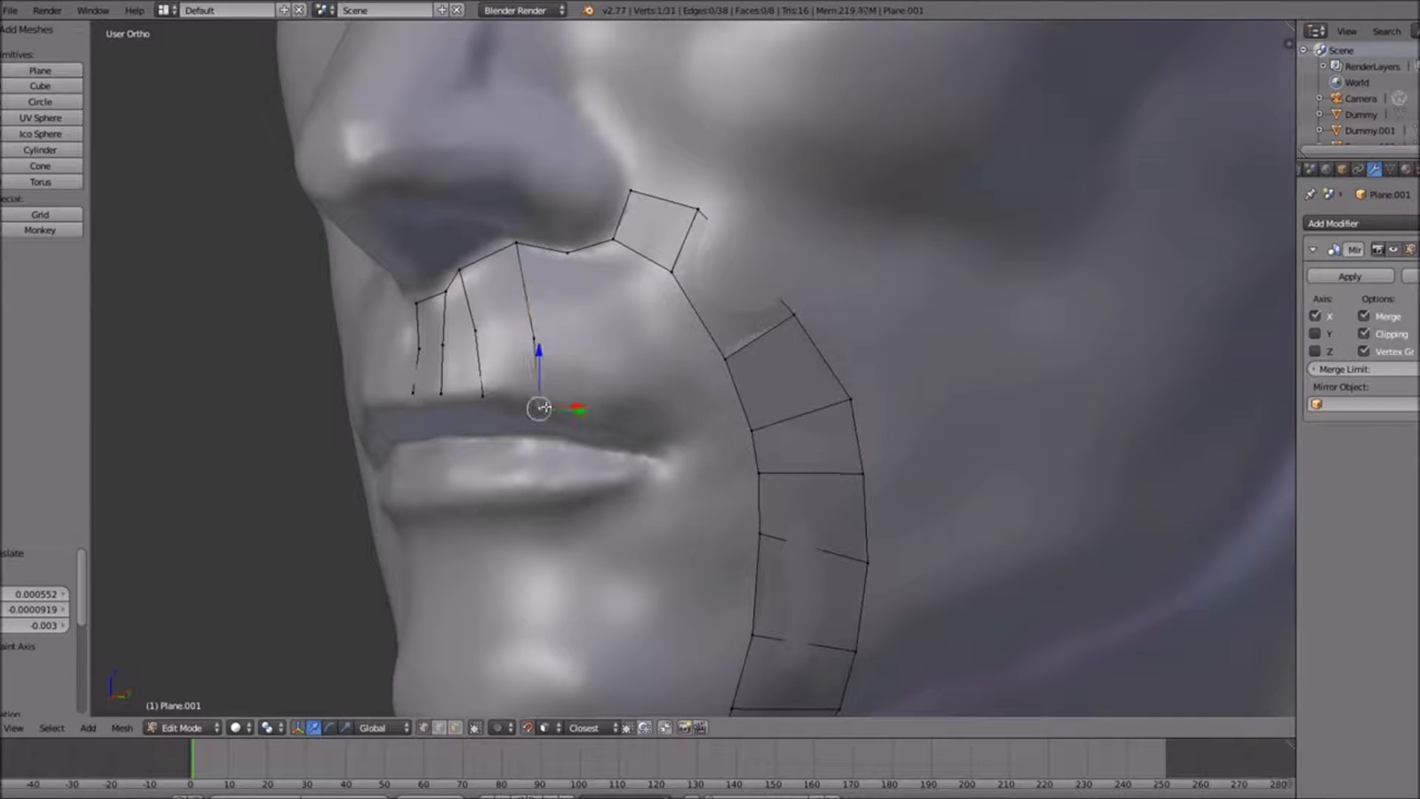
{"action": "key", "text": "e"}
{"action": "left_click", "coordinate": [536, 397]}
Extrude a two-vertex column from the outermost nose-base vertex down to the upper lip's edge
{"action": "right_click", "coordinate": [570, 286]}
{"action": "key", "text": "e"}
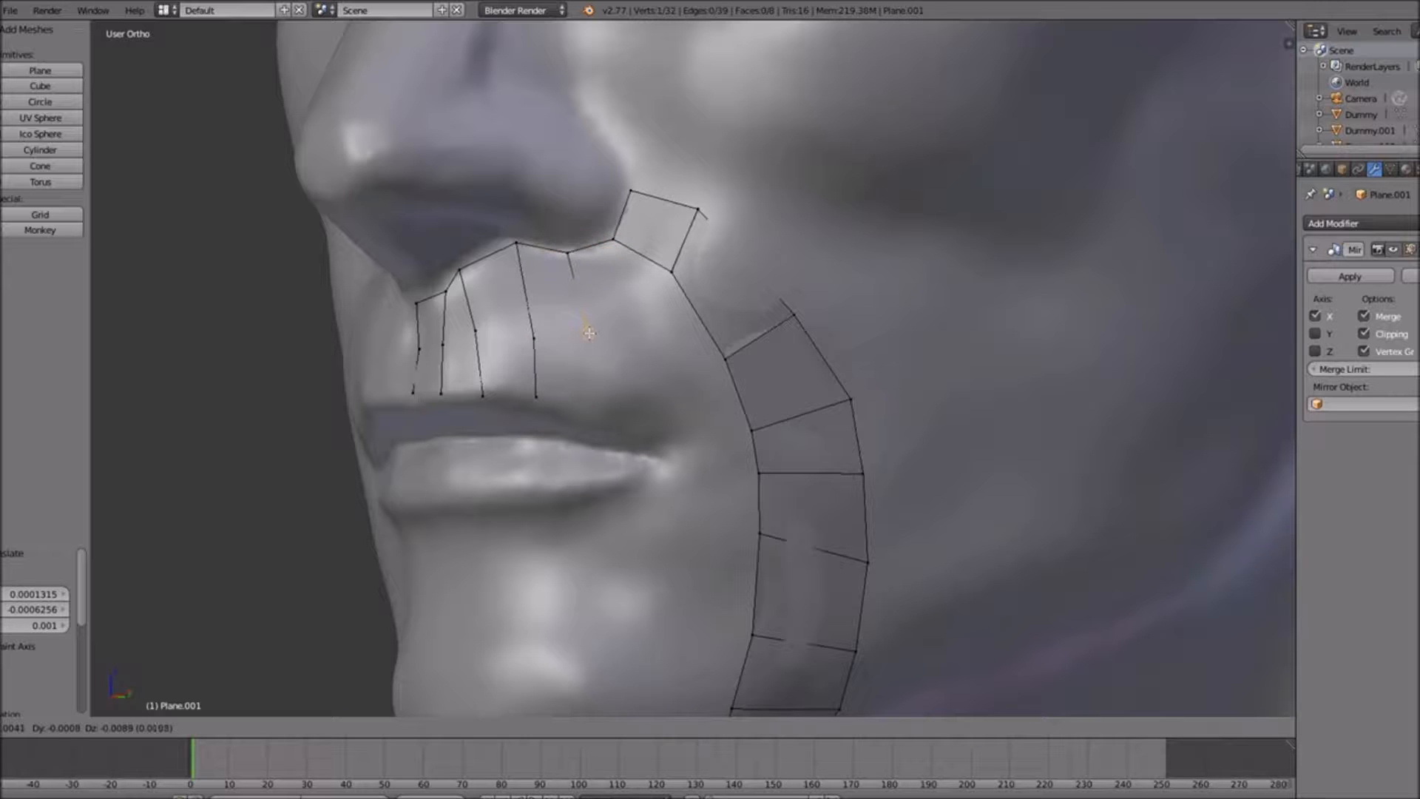
{"action": "left_click", "coordinate": [589, 332]}
{"action": "key", "text": "e"}
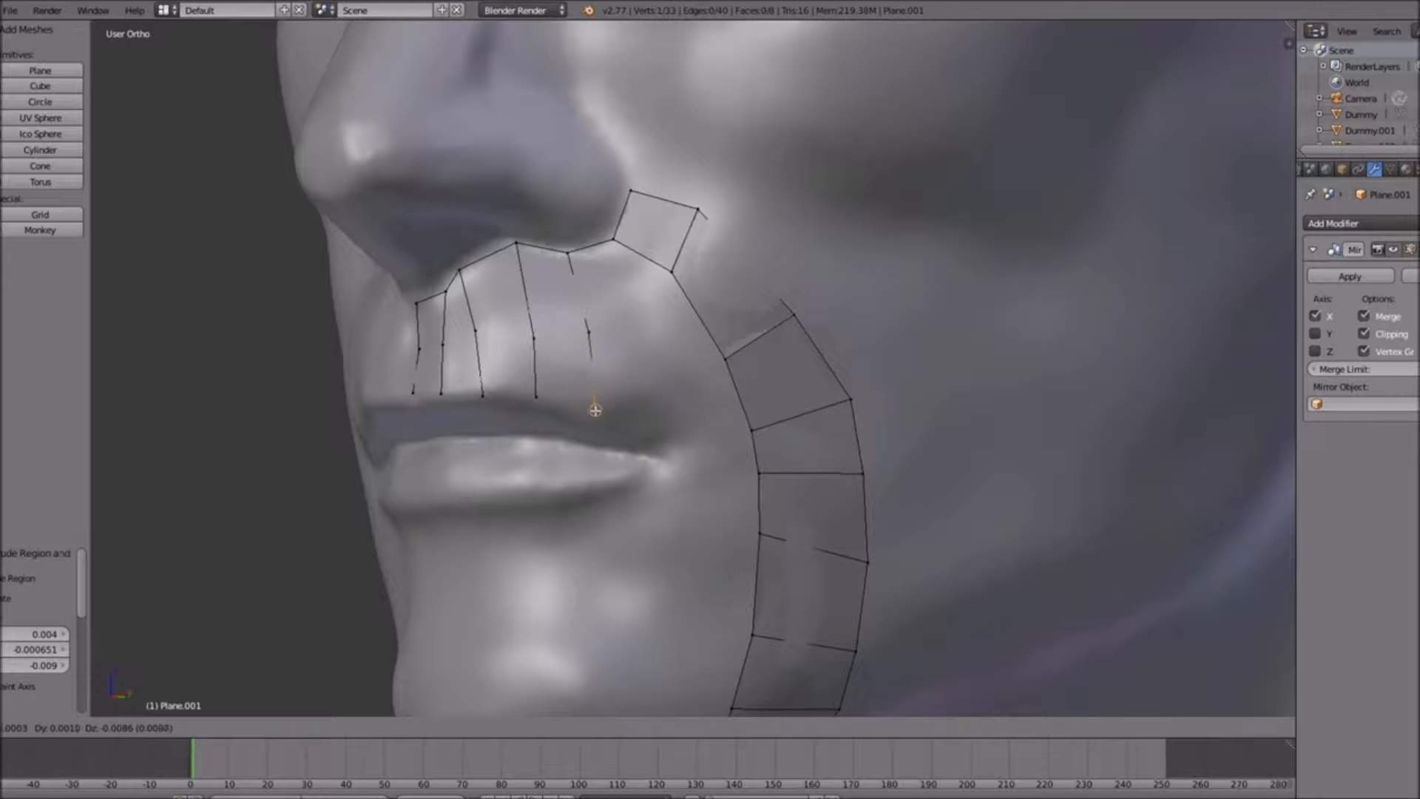
{"action": "left_click", "coordinate": [591, 413]}
Fill the two outer quads of the upper row, from the nostril quad inward to the column under the nostril
{"action": "right_click", "coordinate": [575, 264]}
{"action": "right_click", "coordinate": [669, 275], "text": "shift"}
{"action": "right_click", "coordinate": [613, 240], "text": "shift"}
{"action": "key", "text": "f"}
{"action": "right_click", "coordinate": [568, 254]}
{"action": "right_click", "coordinate": [589, 332], "text": "shift"}
{"action": "right_click", "coordinate": [534, 335], "text": "shift"}
{"action": "right_click", "coordinate": [516, 244], "text": "shift"}
{"action": "key", "text": "f"}
Fill the three remaining quads of the row beneath the nose, continuing inward to the midline
{"action": "right_click", "coordinate": [516, 244]}
{"action": "right_click", "coordinate": [534, 338], "text": "shift"}
{"action": "right_click", "coordinate": [474, 332], "text": "shift"}
{"action": "right_click", "coordinate": [455, 269], "text": "shift"}
{"action": "key", "text": "f"}
{"action": "right_click", "coordinate": [452, 269]}
{"action": "right_click", "coordinate": [474, 332], "text": "shift"}
{"action": "right_click", "coordinate": [444, 344], "text": "shift"}
{"action": "right_click", "coordinate": [446, 293], "text": "shift"}
{"action": "key", "text": "f"}
{"action": "right_click", "coordinate": [446, 293]}
{"action": "right_click", "coordinate": [442, 344], "text": "shift"}
{"action": "right_click", "coordinate": [414, 344], "text": "shift"}
{"action": "right_click", "coordinate": [412, 303], "text": "shift"}
{"action": "key", "text": "f"}
Fill the two quads nearest the midline in the lower row along the upper lip
{"action": "right_click", "coordinate": [416, 346]}
{"action": "right_click", "coordinate": [413, 392], "text": "shift"}
{"action": "right_click", "coordinate": [438, 390], "text": "shift"}
{"action": "right_click", "coordinate": [438, 339], "text": "shift"}
{"action": "key", "text": "f"}
{"action": "right_click", "coordinate": [439, 339]}
{"action": "right_click", "coordinate": [440, 389], "text": "shift"}
{"action": "right_click", "coordinate": [479, 392], "text": "shift"}
{"action": "right_click", "coordinate": [474, 332], "text": "shift"}
{"action": "key", "text": "f"}
Fill the two outer quads of the lower row, extending the upper-lip faces toward the mouth corner
{"action": "right_click", "coordinate": [474, 332]}
{"action": "right_click", "coordinate": [479, 390], "text": "shift"}
{"action": "right_click", "coordinate": [540, 397], "text": "shift"}
{"action": "right_click", "coordinate": [536, 349], "text": "shift"}
{"action": "key", "text": "f"}
{"action": "right_click", "coordinate": [534, 391]}
{"action": "right_click", "coordinate": [595, 416], "text": "shift"}
{"action": "right_click", "coordinate": [589, 332], "text": "shift"}
{"action": "right_click", "coordinate": [534, 337], "text": "shift"}
{"action": "key", "text": "f"}
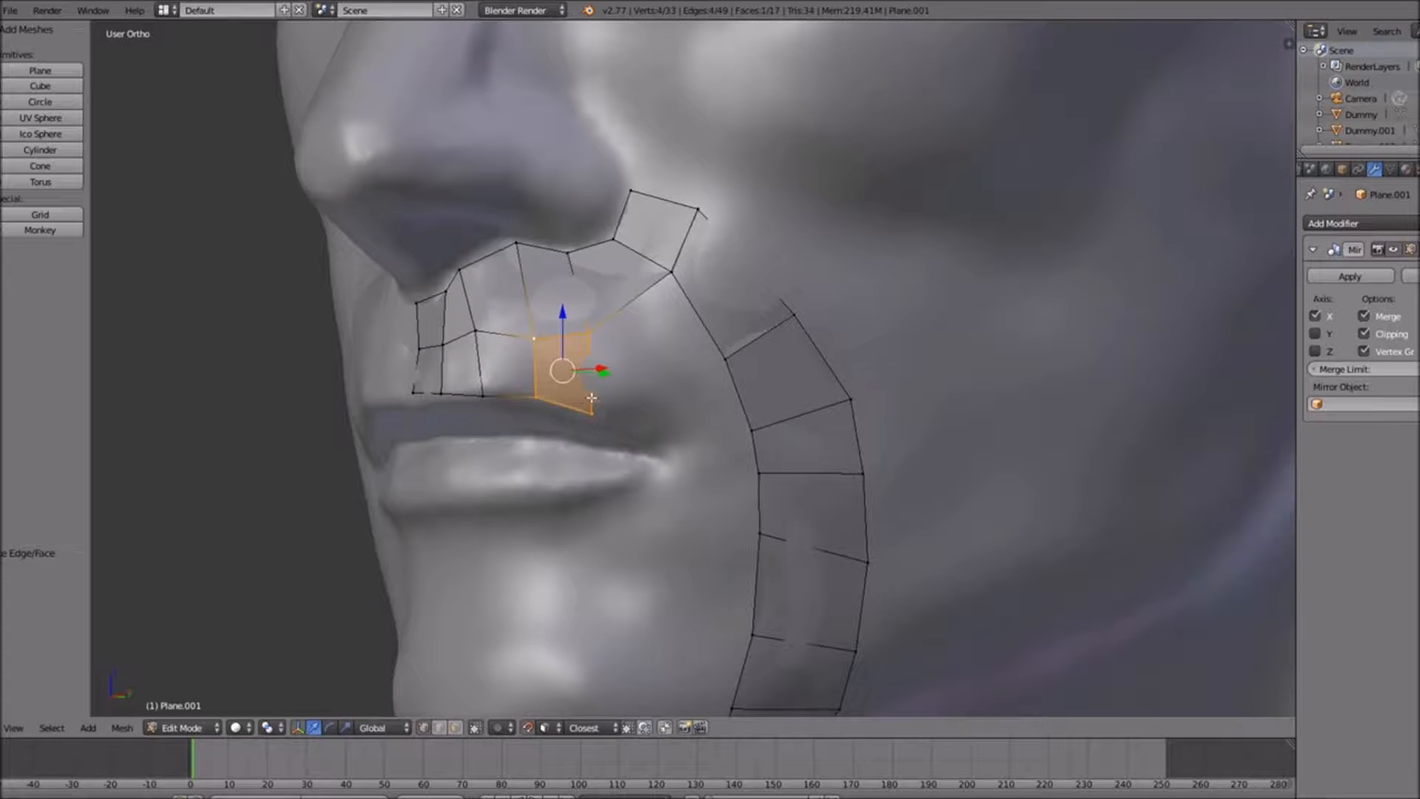
Extrude three surface-snapped vertices from the nostril quad's lower outer corner down to the corner of the mouth
{"action": "middle_click_drag", "start_coordinate": [633, 392], "coordinate": [710, 400]}
{"action": "key", "text": "KP_3"}
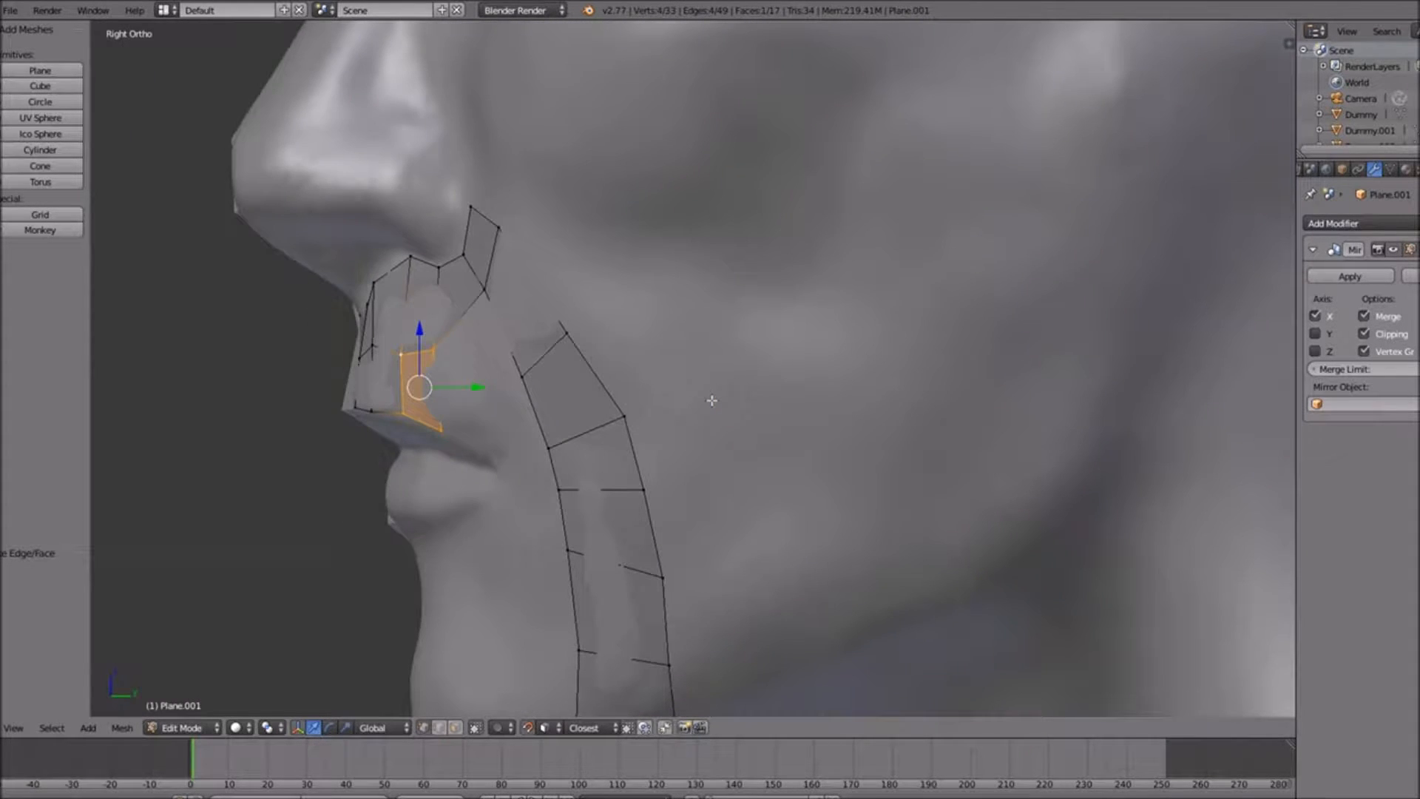
{"action": "key", "text": "KP_1"}
{"action": "scroll", "coordinate": [724, 397], "scroll_direction": "up", "scroll_amount": 8, "text": "ctrl"}
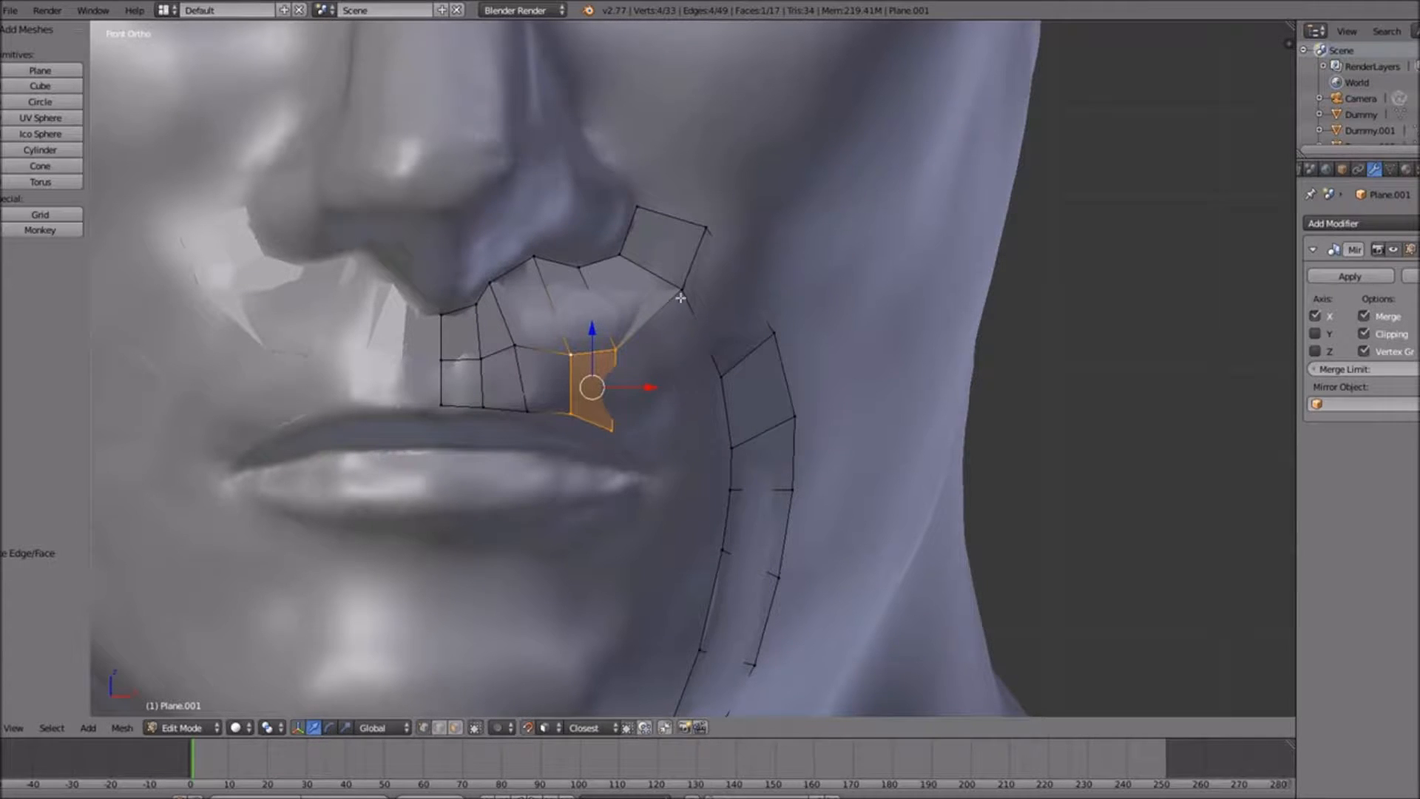
{"action": "right_click", "coordinate": [680, 297]}
{"action": "key", "text": "e"}
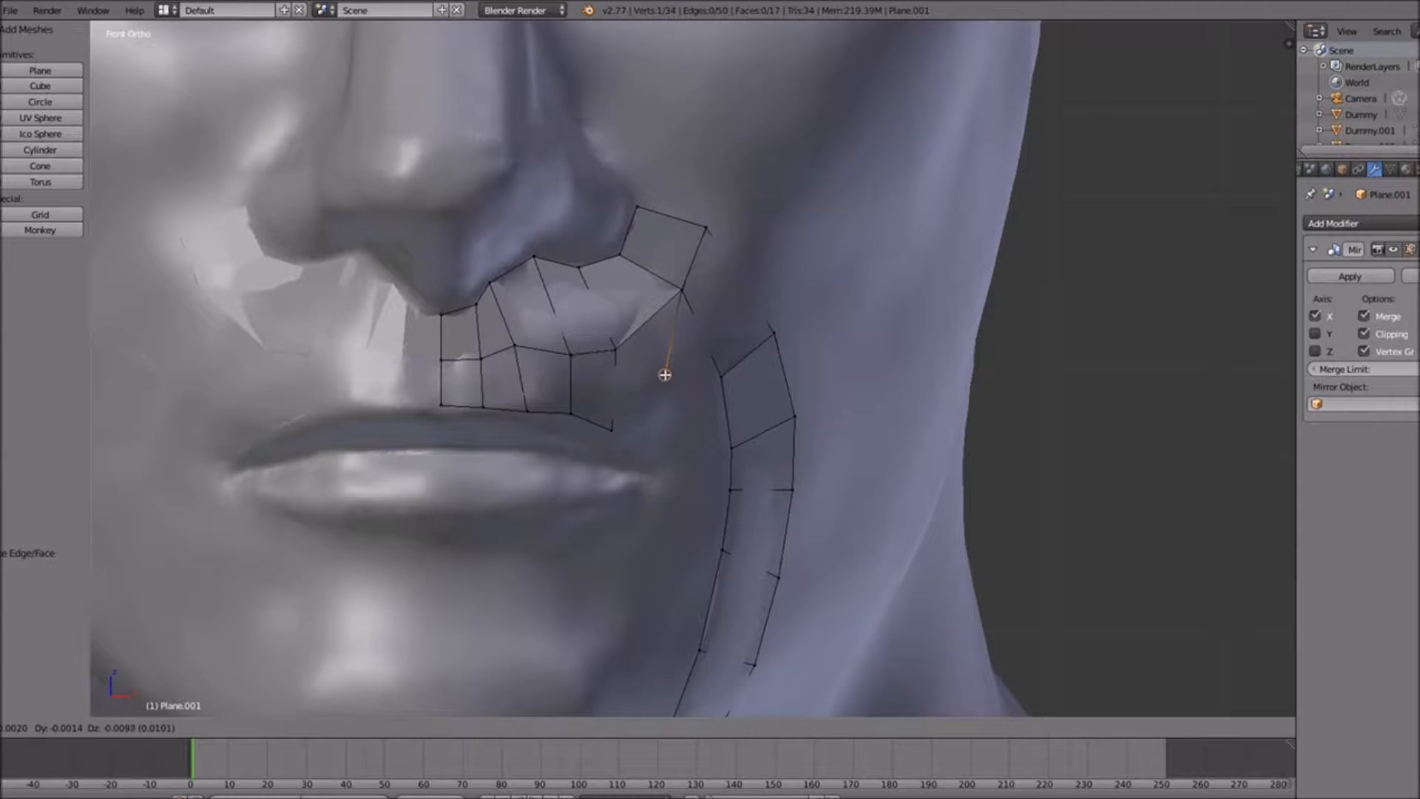
{"action": "left_click", "coordinate": [669, 387]}
{"action": "key", "text": "e"}
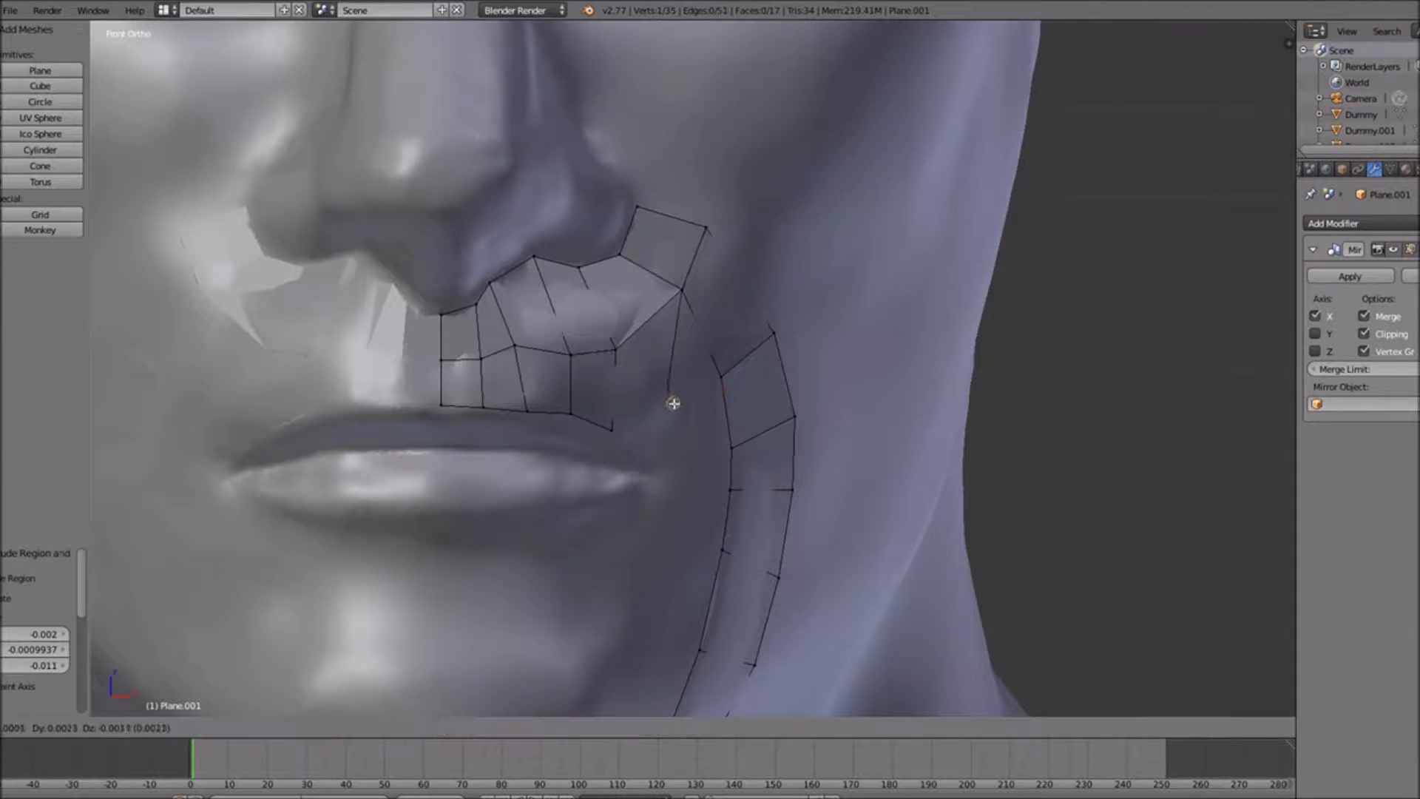
{"action": "left_click", "coordinate": [672, 423]}
{"action": "key", "text": "e"}
{"action": "left_click", "coordinate": [659, 466]}
Fill the two quads between the upper-lip rows and the vertex strand running down to the mouth corner
{"action": "right_click", "coordinate": [668, 391]}
{"action": "right_click", "coordinate": [613, 425], "text": "shift"}
{"action": "right_click", "coordinate": [615, 349], "text": "shift"}
{"action": "right_click", "coordinate": [682, 297], "text": "shift"}
{"action": "key", "text": "f"}
{"action": "right_click", "coordinate": [663, 392]}
{"action": "right_click", "coordinate": [617, 429], "text": "shift"}
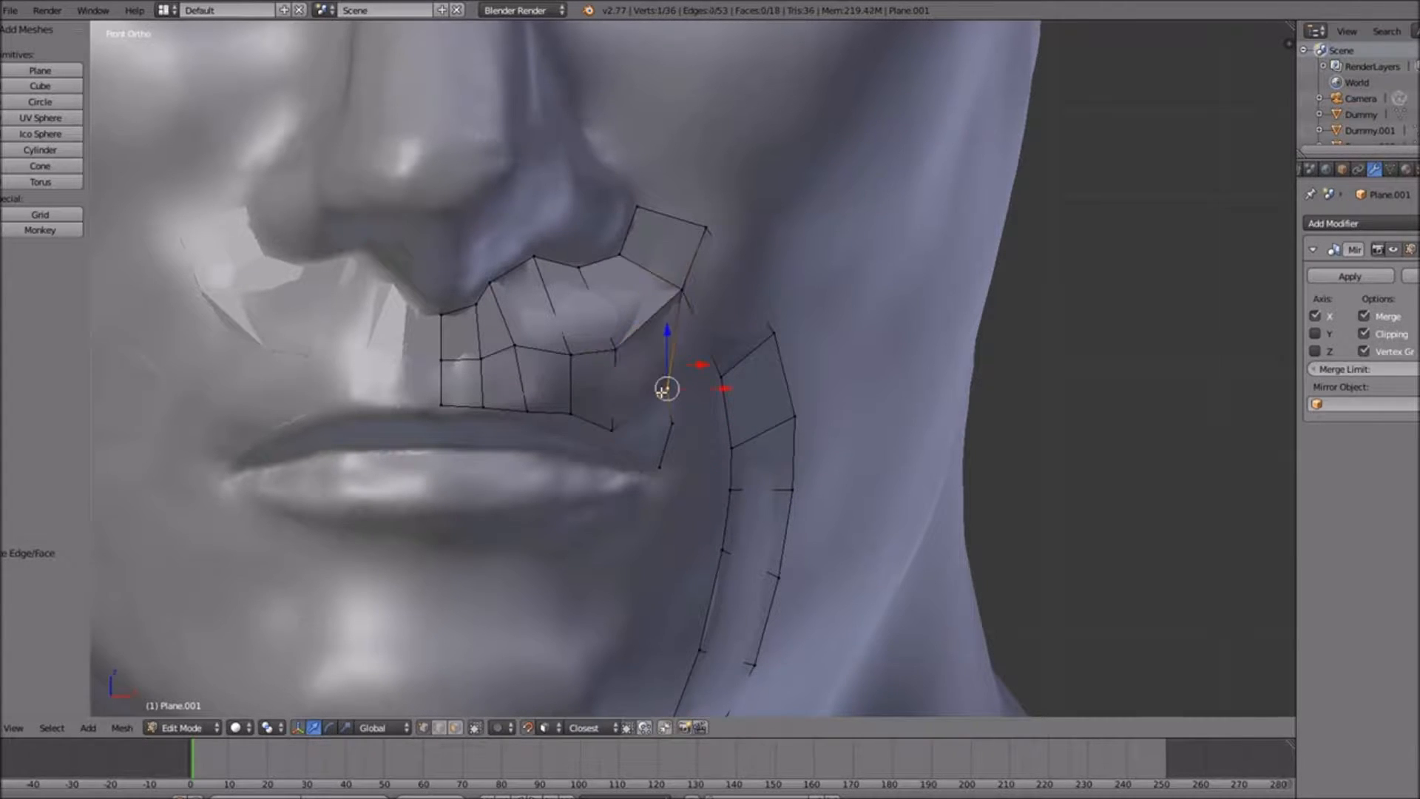
{"action": "right_click", "coordinate": [656, 453], "text": "shift"}
{"action": "key", "text": "f"}
Fill the two quads bridging the mouth-corner strand and the upper end of the cheek strip
{"action": "right_click", "coordinate": [671, 423]}
{"action": "right_click", "coordinate": [667, 388], "text": "shift"}
{"action": "right_click", "coordinate": [681, 291], "text": "shift"}
{"action": "right_click", "coordinate": [721, 377], "text": "shift"}
{"action": "key", "text": "f"}
{"action": "right_click", "coordinate": [729, 379]}
{"action": "right_click", "coordinate": [680, 420], "text": "shift"}
{"action": "right_click", "coordinate": [664, 462], "text": "shift"}
{"action": "right_click", "coordinate": [729, 449], "text": "shift"}
{"action": "key", "text": "f"}
Inspect the mirrored retopology mesh in isolation in Object Mode, and bring the sculpt back into view
{"action": "middle_click_drag", "start_coordinate": [712, 442], "coordinate": [571, 482]}
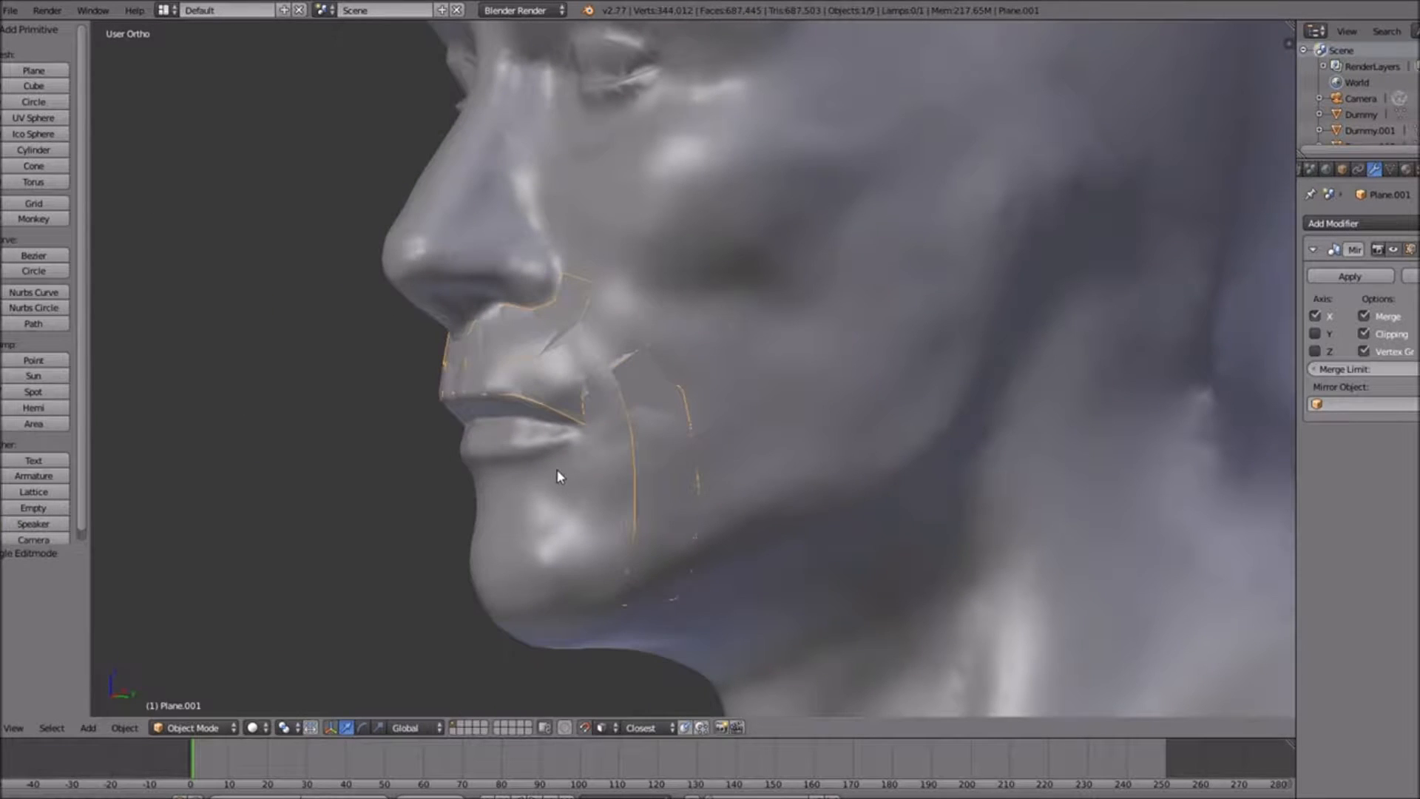
{"action": "key", "text": "KP_Divide"}
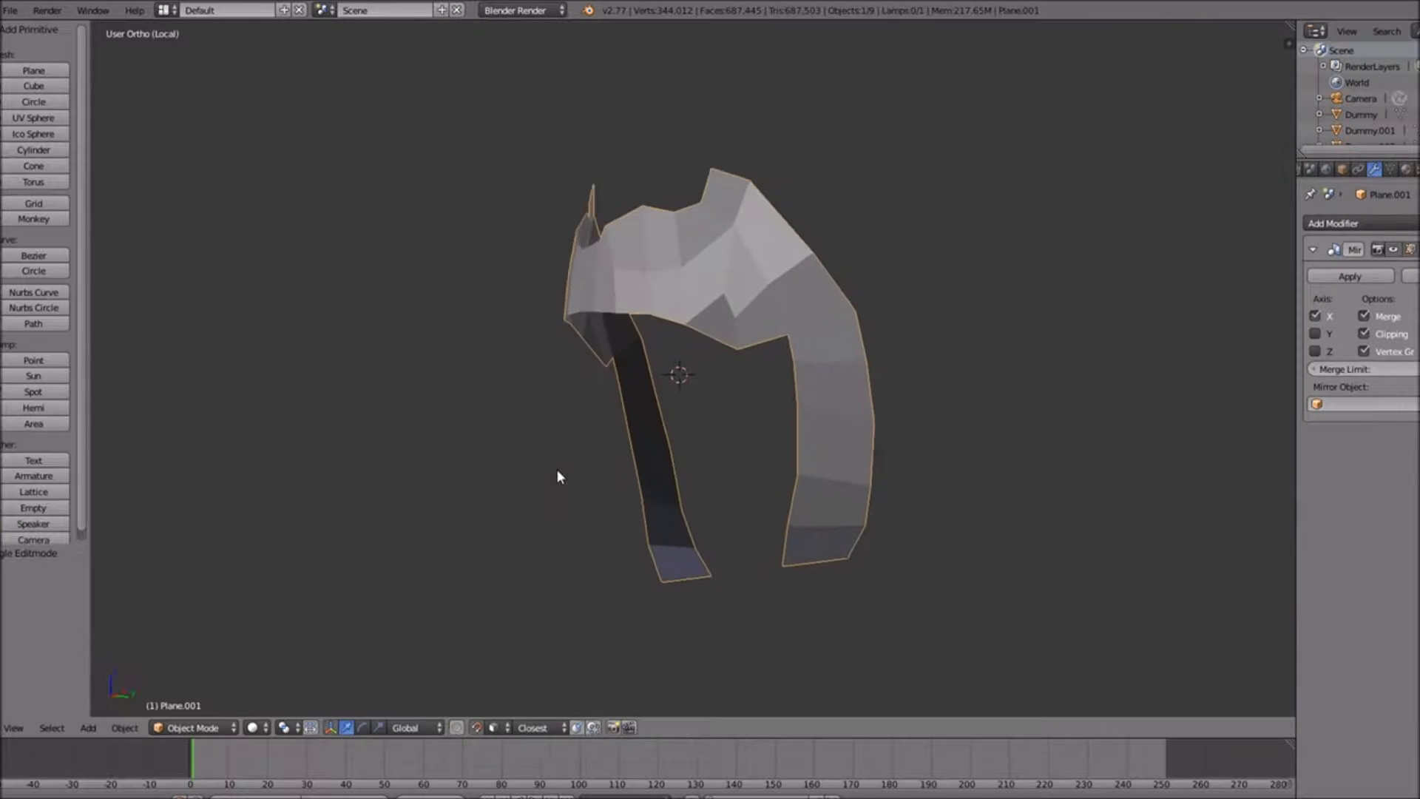
{"action": "middle_click_drag", "start_coordinate": [558, 468], "coordinate": [652, 458]}
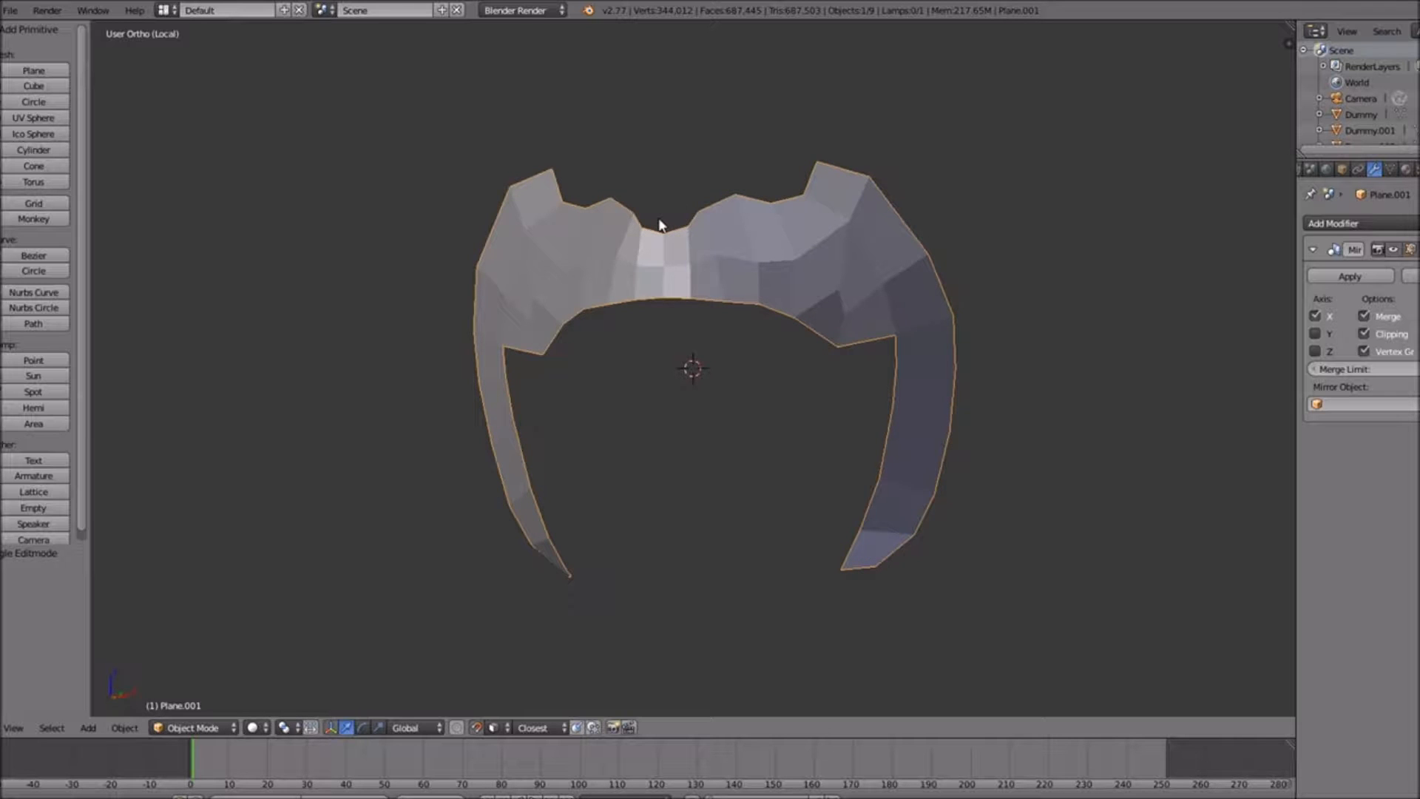
{"action": "key", "text": "KP_Divide"}
{"action": "middle_click_drag", "start_coordinate": [593, 272], "coordinate": [650, 278]}
Move the nostril quad's upper outer vertex slightly outward and down on the cheek in front view
{"action": "key", "text": "Tab"}
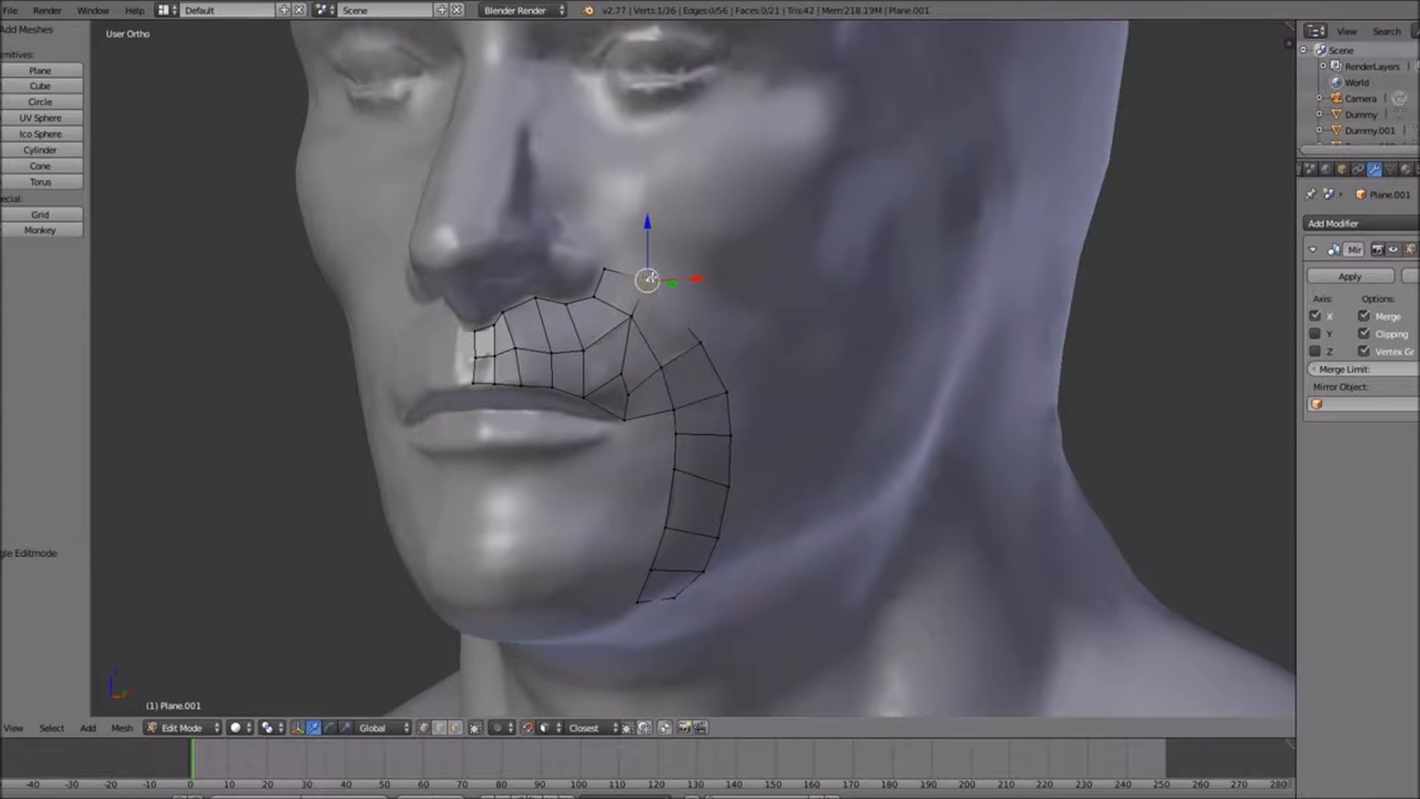
{"action": "key", "text": "KP_1"}
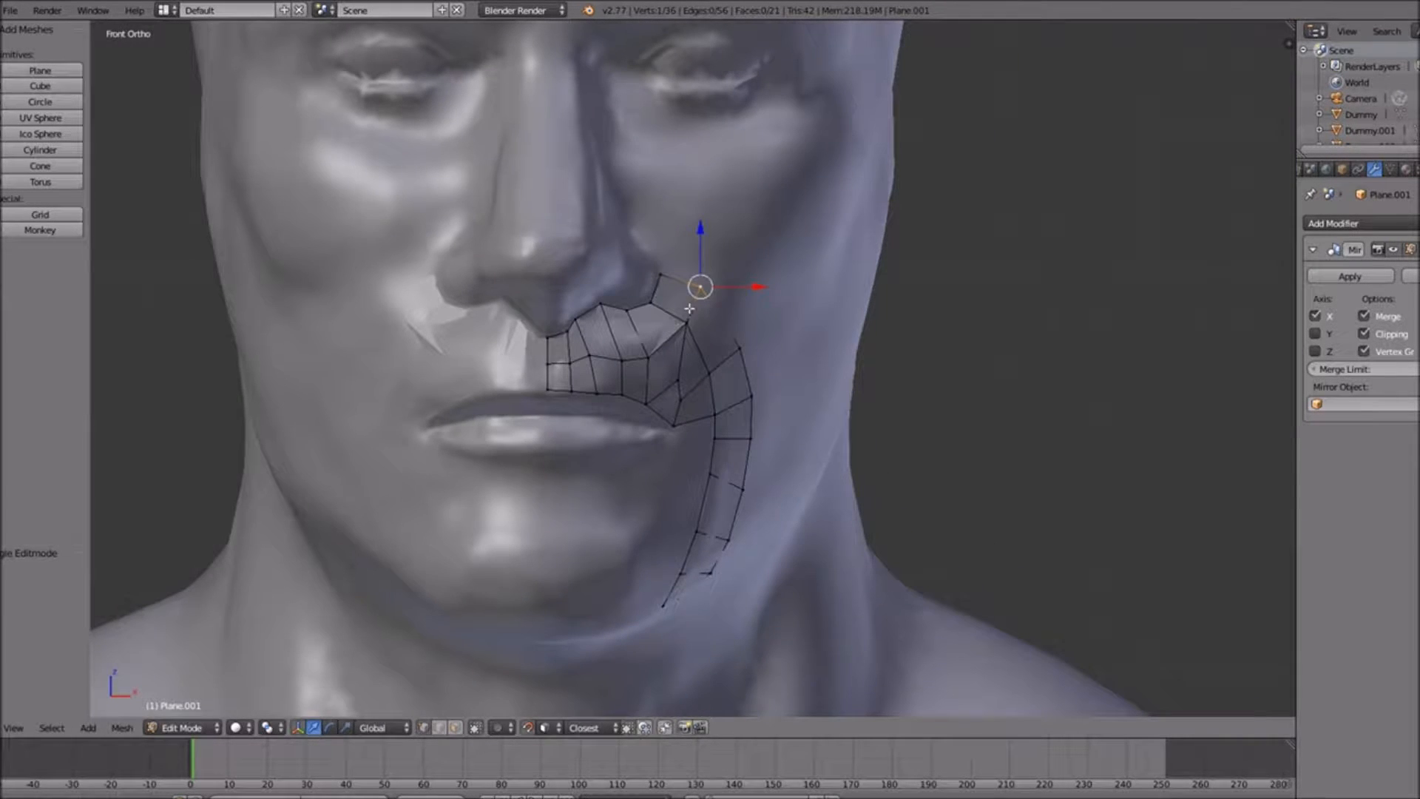
{"action": "key", "text": "g"}
{"action": "left_click", "coordinate": [711, 294]}
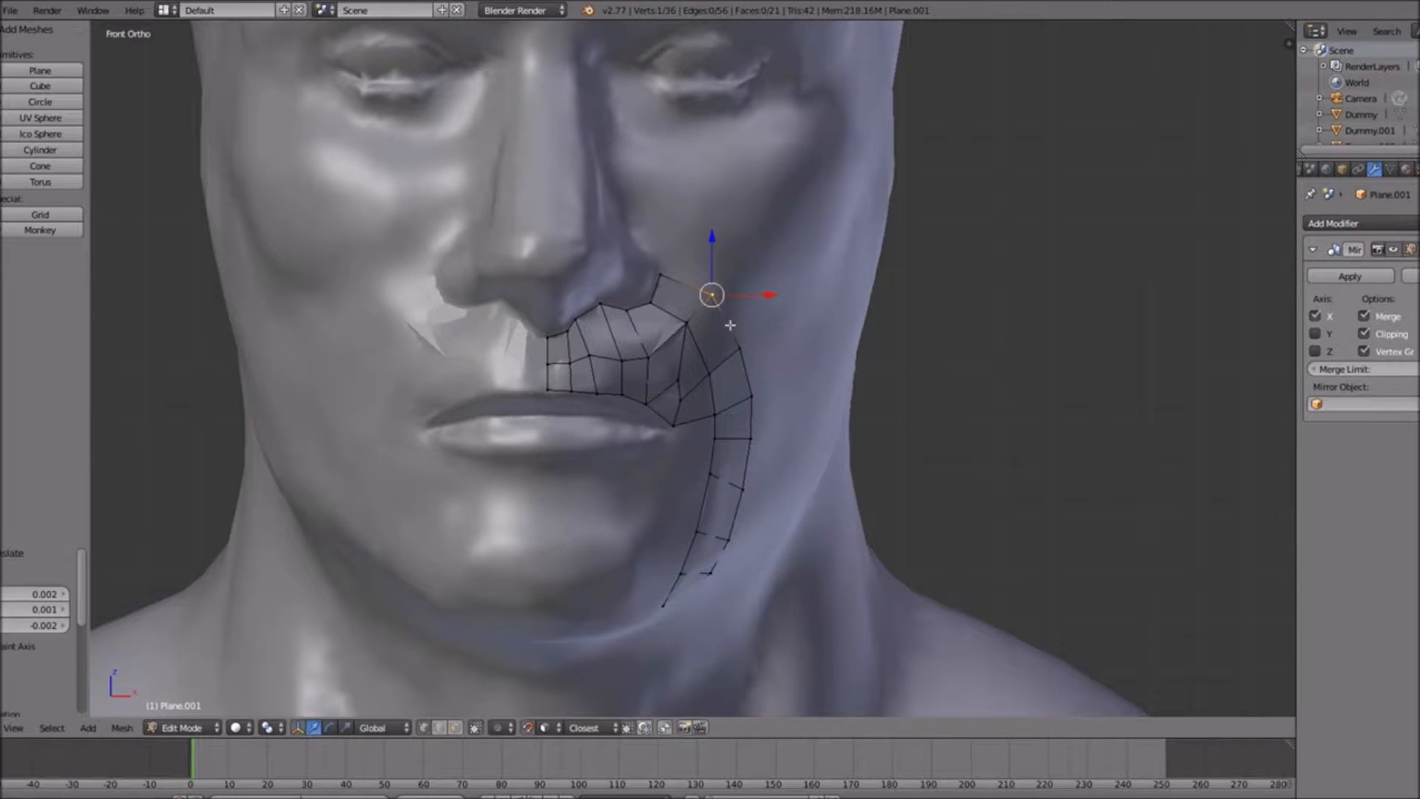
Extrude a vertex from the cheek strip's inner edge to just below the mouth corner and fill the quad above it
{"action": "scroll", "coordinate": [687, 370], "scroll_direction": "down", "scroll_amount": 3, "text": "shift"}
{"action": "scroll", "coordinate": [684, 329], "scroll_direction": "up", "scroll_amount": 2}
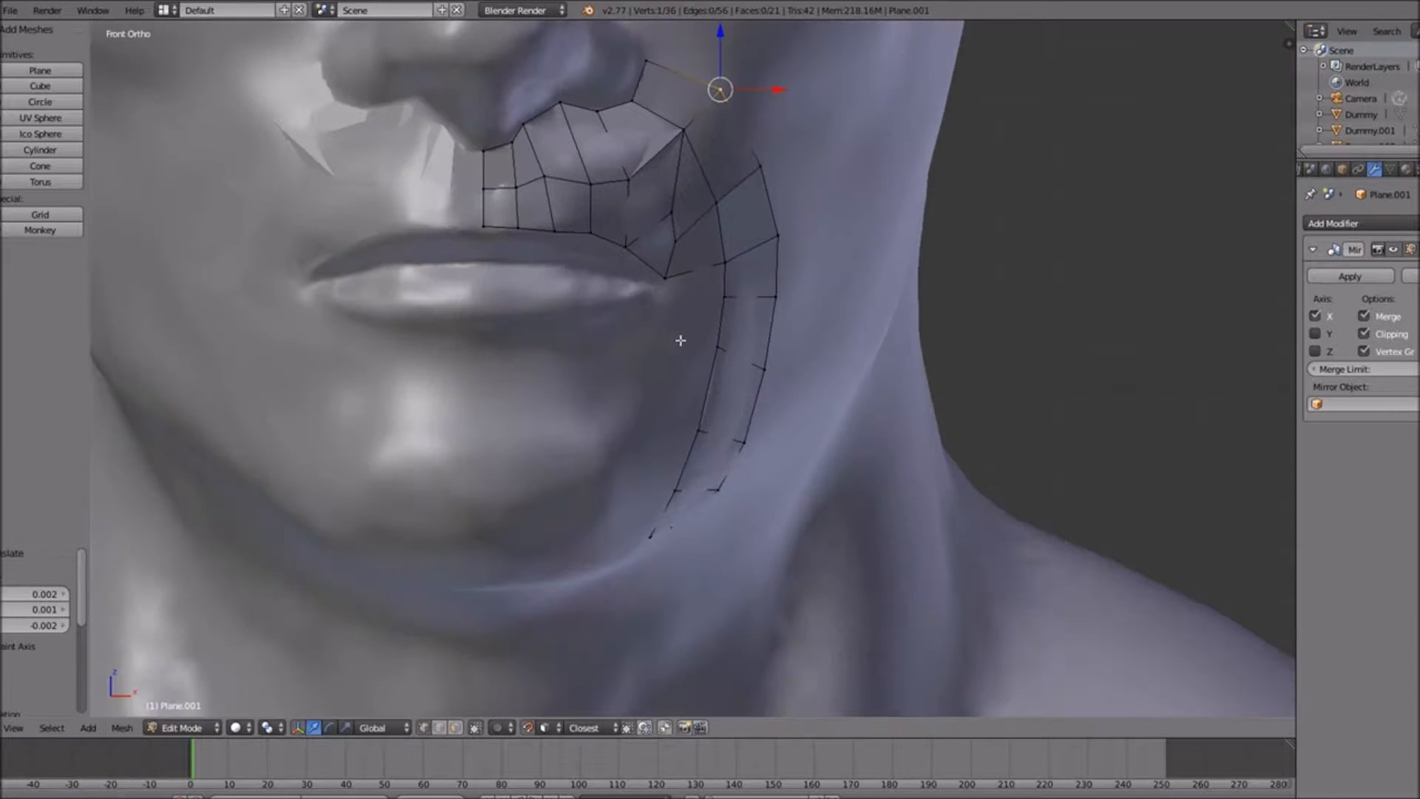
{"action": "right_click", "coordinate": [720, 299]}
{"action": "key", "text": "e"}
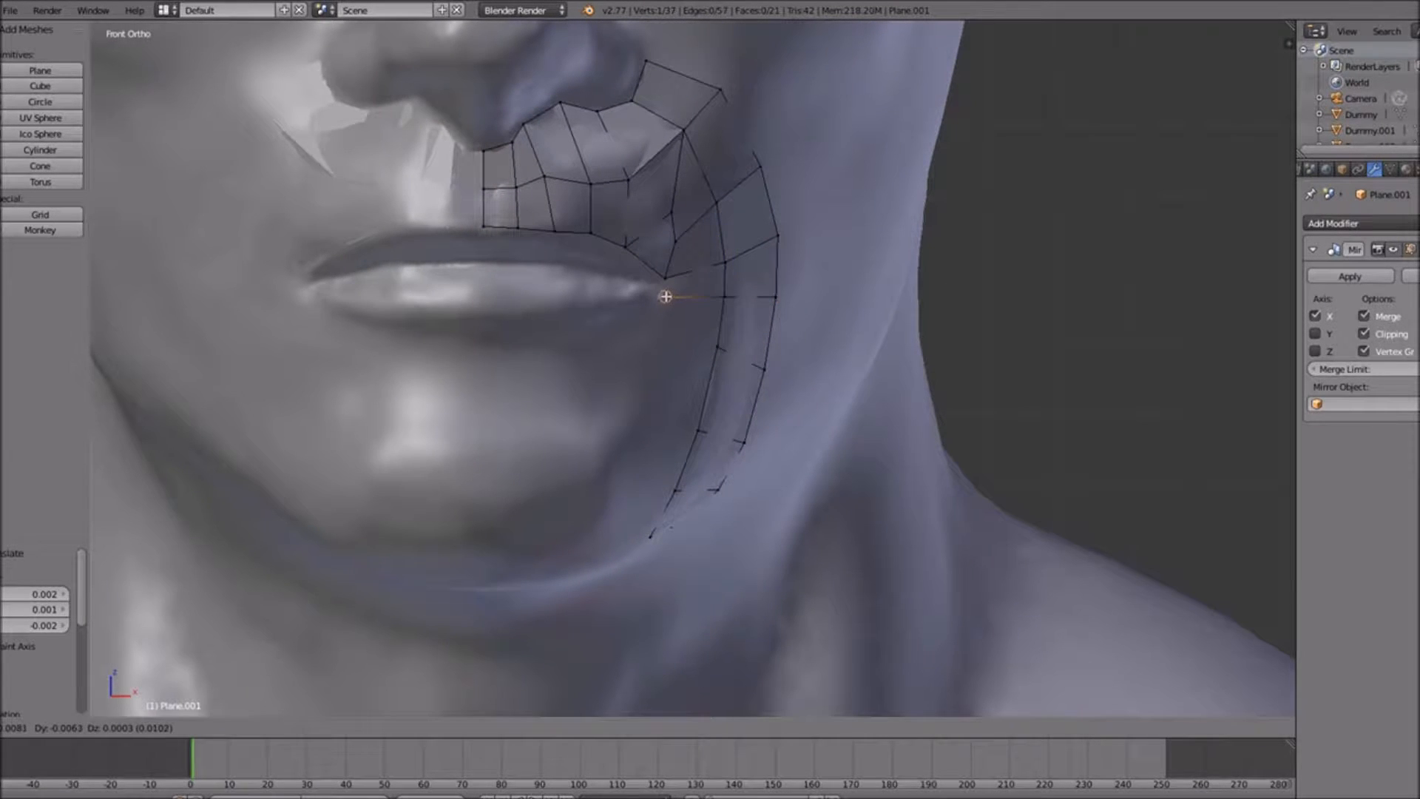
{"action": "left_click", "coordinate": [666, 291]}
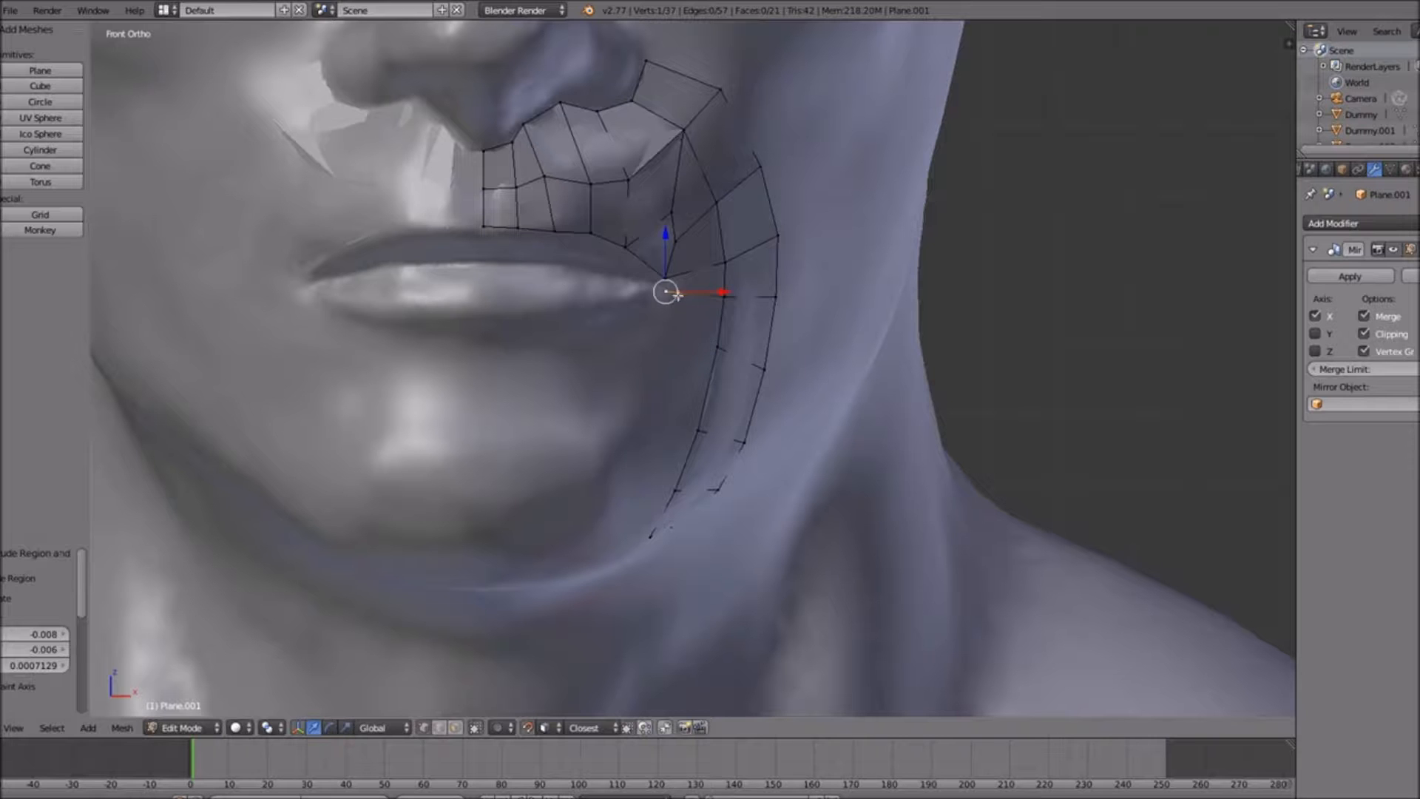
{"action": "right_click", "coordinate": [668, 276], "text": "shift"}
{"action": "right_click", "coordinate": [723, 265], "text": "shift"}
{"action": "right_click", "coordinate": [721, 299], "text": "shift"}
{"action": "key", "text": "f"}
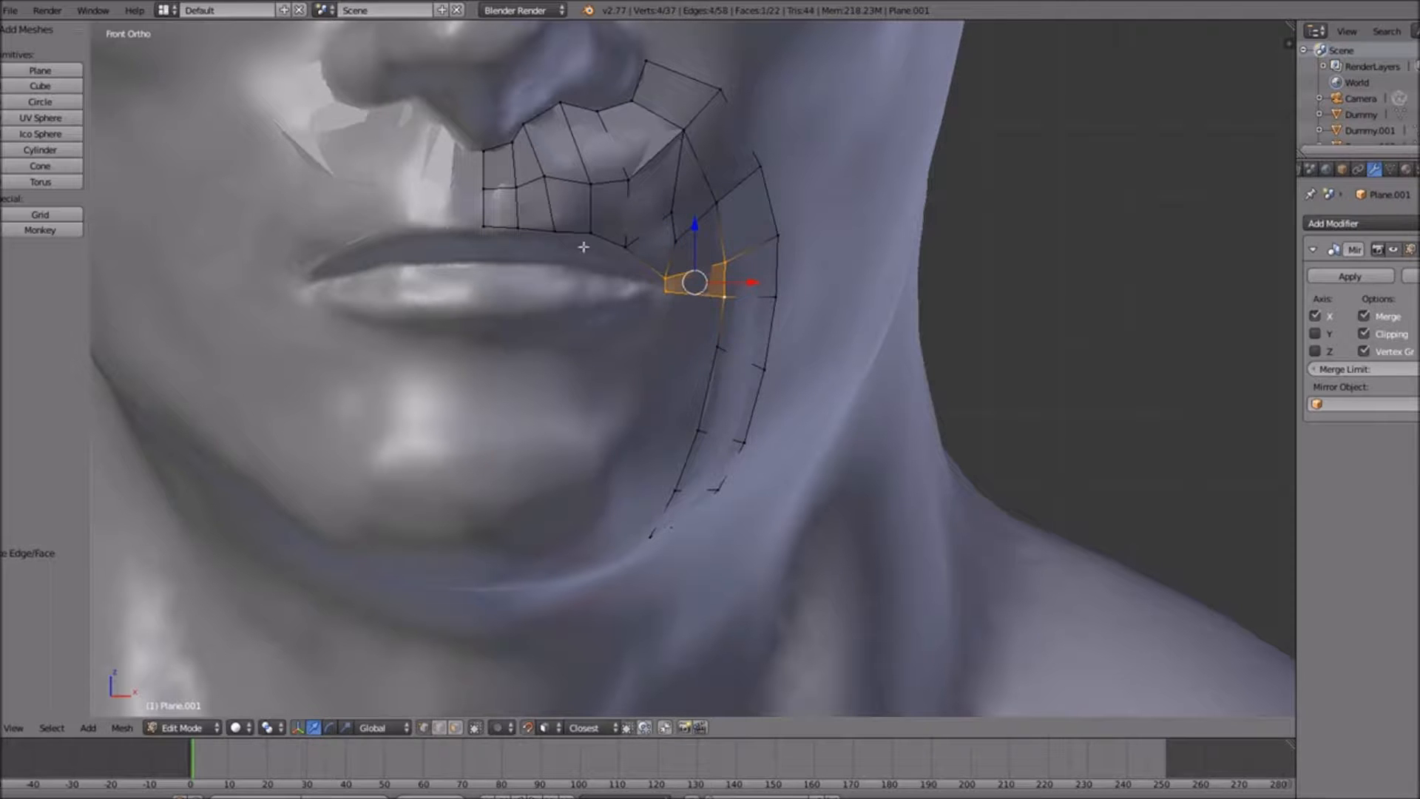
Extrude two vertices from the upper-lip border's midline vertex down to the parting between the lips
{"action": "scroll", "coordinate": [583, 246], "scroll_direction": "up", "scroll_amount": 4}
{"action": "scroll", "coordinate": [571, 289], "scroll_direction": "up", "scroll_amount": 2}
{"action": "scroll", "coordinate": [574, 286], "scroll_direction": "down", "scroll_amount": 11, "text": "ctrl"}
{"action": "scroll", "coordinate": [590, 301], "scroll_direction": "up", "scroll_amount": 6, "text": "shift"}
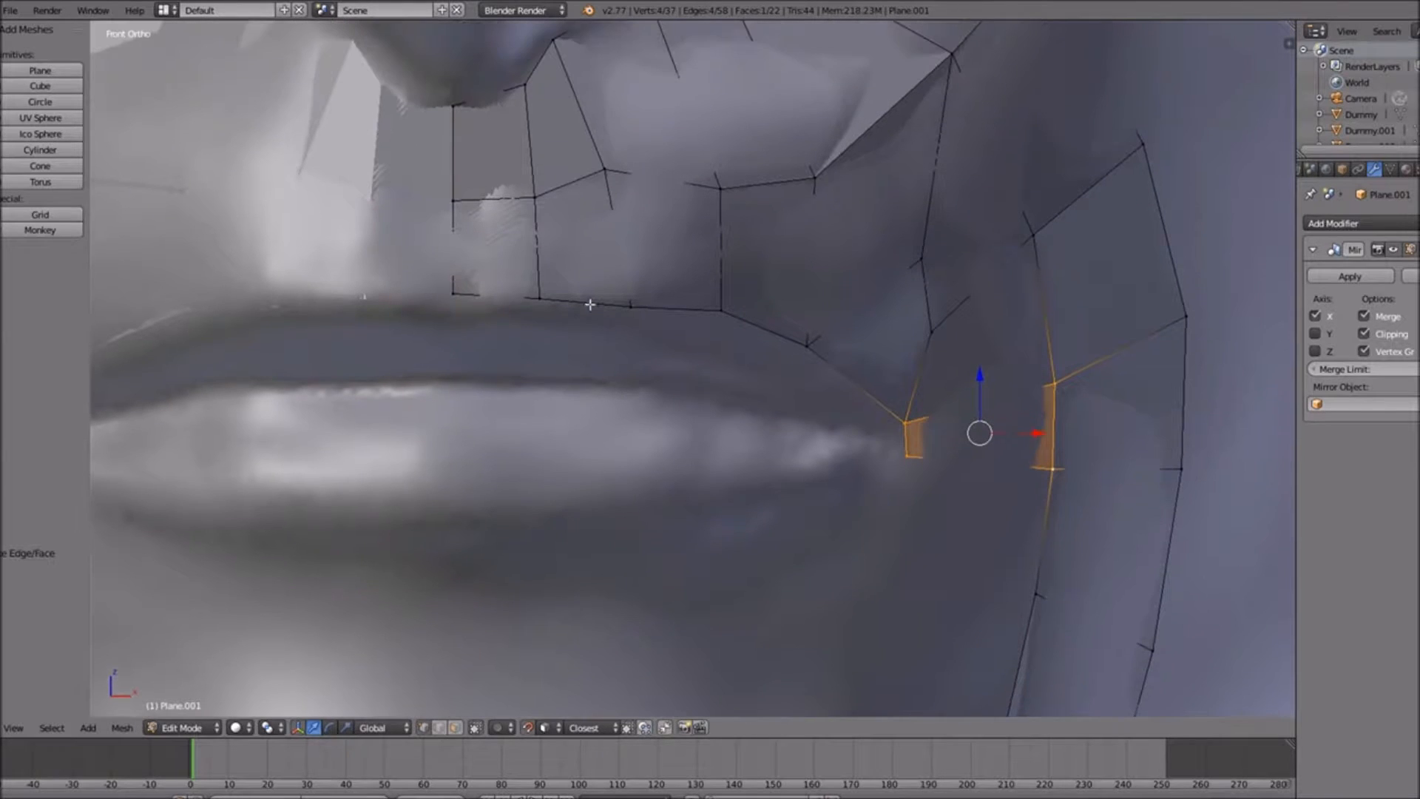
{"action": "right_click", "coordinate": [462, 296]}
{"action": "key", "text": "e"}
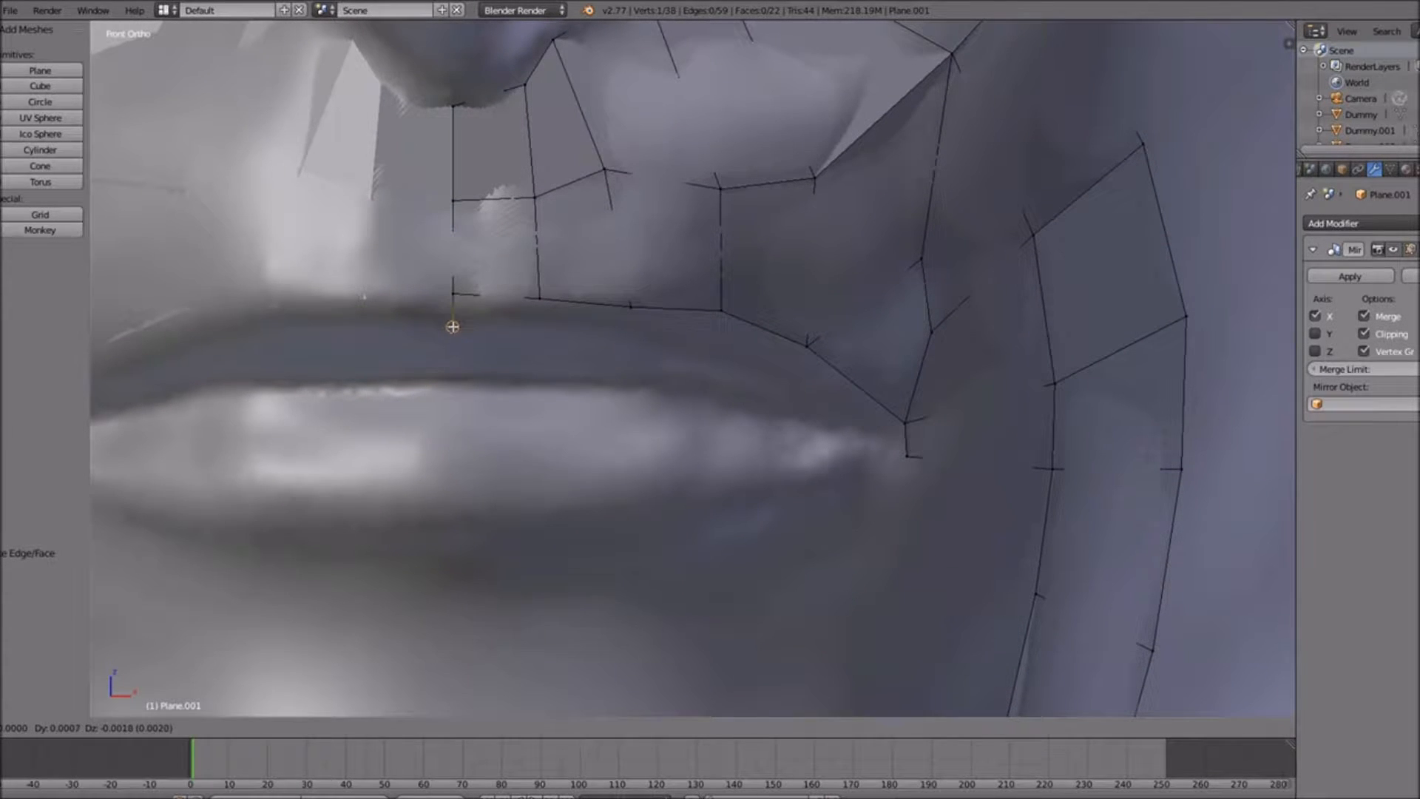
{"action": "left_click", "coordinate": [458, 360]}
{"action": "left_click", "coordinate": [455, 374]}
Extrude two vertices down to the lip parting from the border vertex next to the midline
{"action": "right_click", "coordinate": [539, 299]}
{"action": "key", "text": "e"}
{"action": "left_click", "coordinate": [539, 329]}
{"action": "key", "text": "e"}
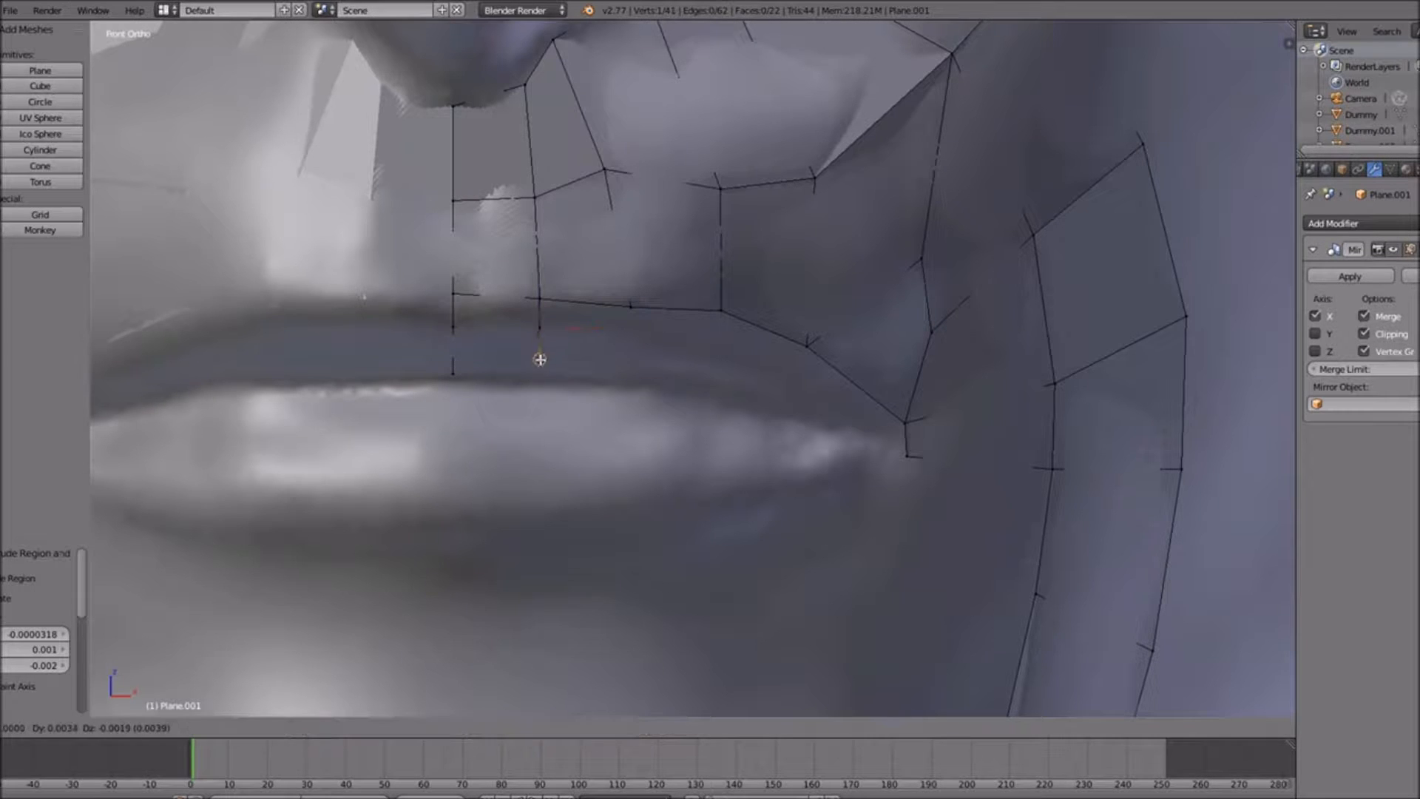
{"action": "left_click", "coordinate": [537, 376]}
Extrude two vertices down across the upper lip from the third border vertex out from the midline
{"action": "right_click", "coordinate": [630, 307]}
{"action": "key", "text": "g"}
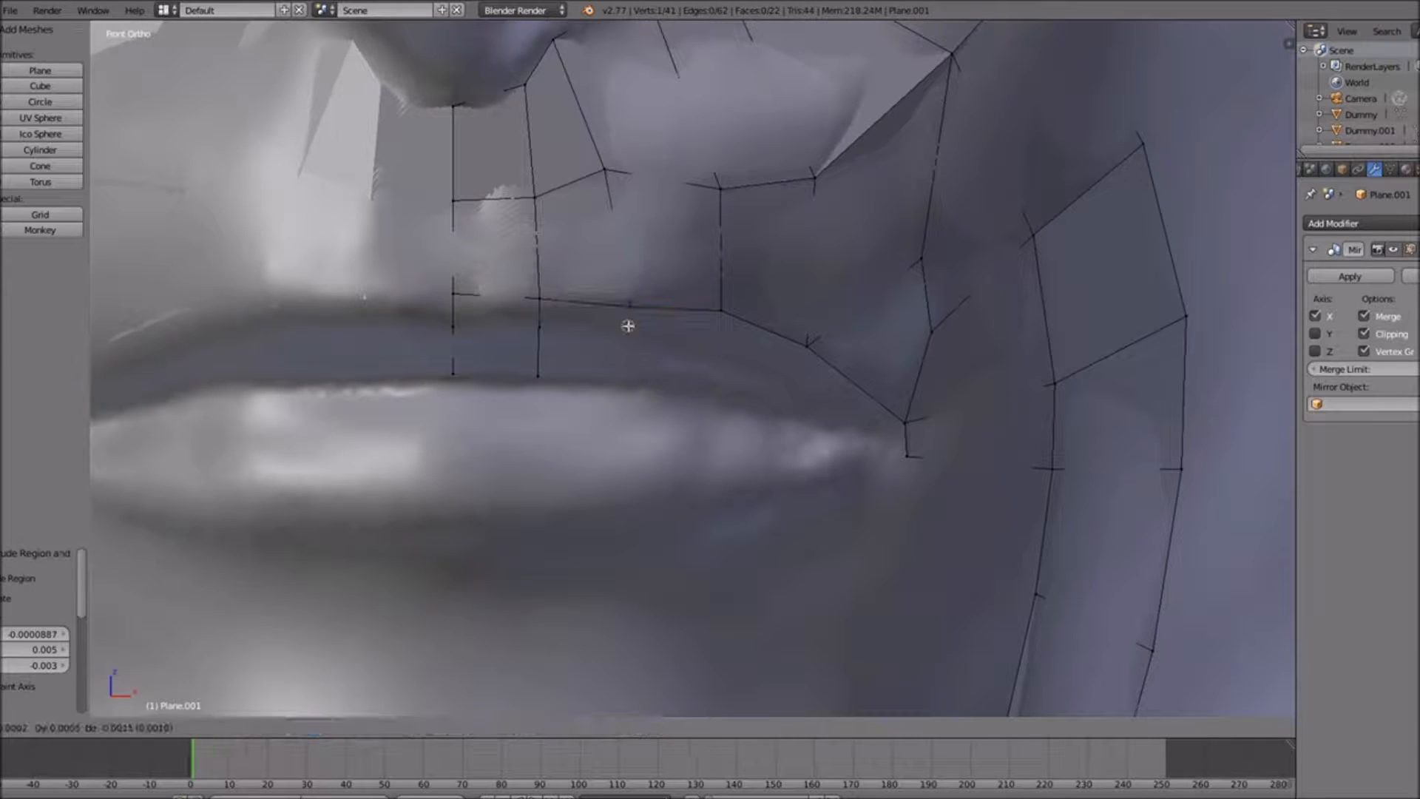
{"action": "left_click", "coordinate": [629, 332]}
{"action": "key", "text": "e"}
{"action": "left_click", "coordinate": [625, 379]}
{"action": "middle_click_drag", "start_coordinate": [624, 374], "coordinate": [647, 420]}
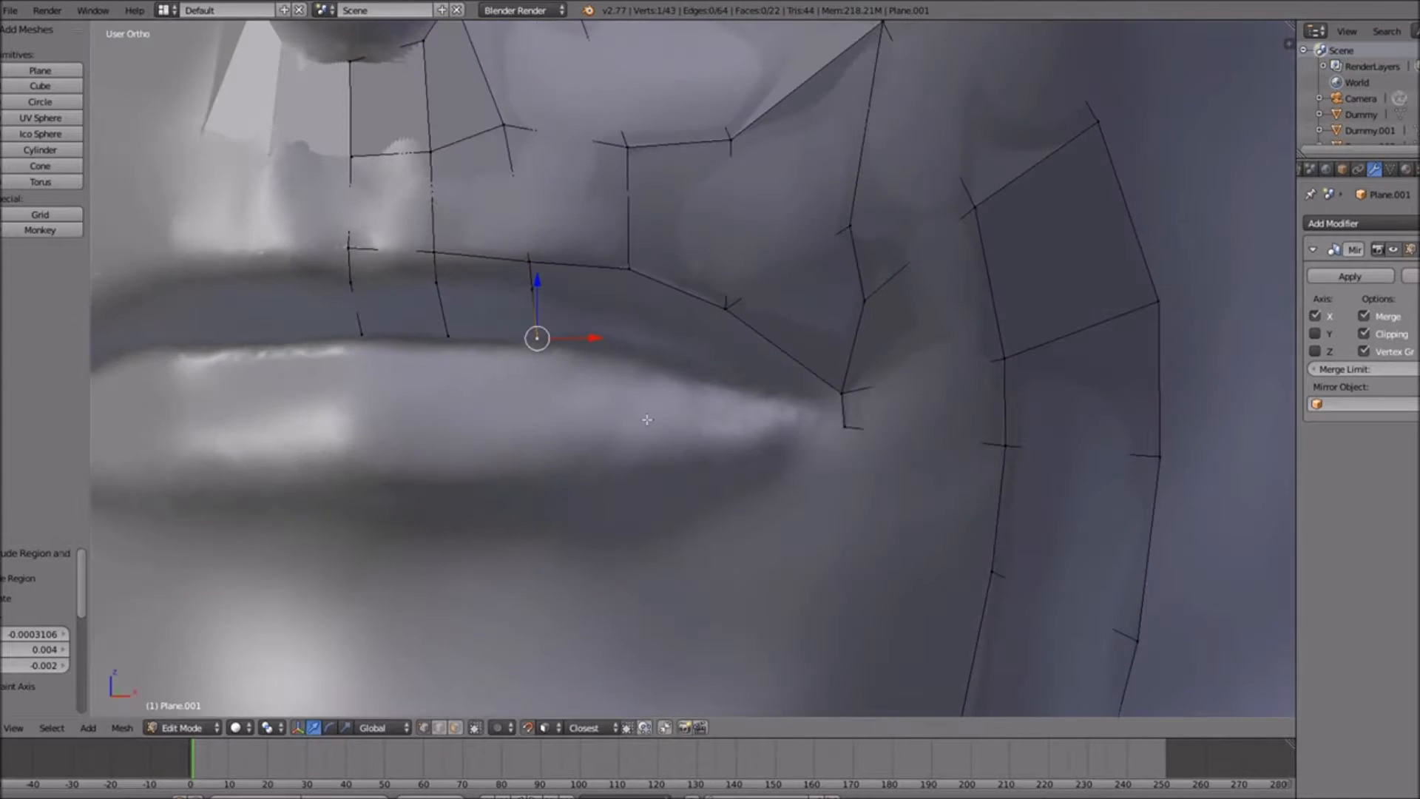
Nudge the fourth upper-lip border vertex onto the lip edge and extrude two vertices from it down to the parting
{"action": "right_click", "coordinate": [627, 273]}
{"action": "key", "text": "e"}
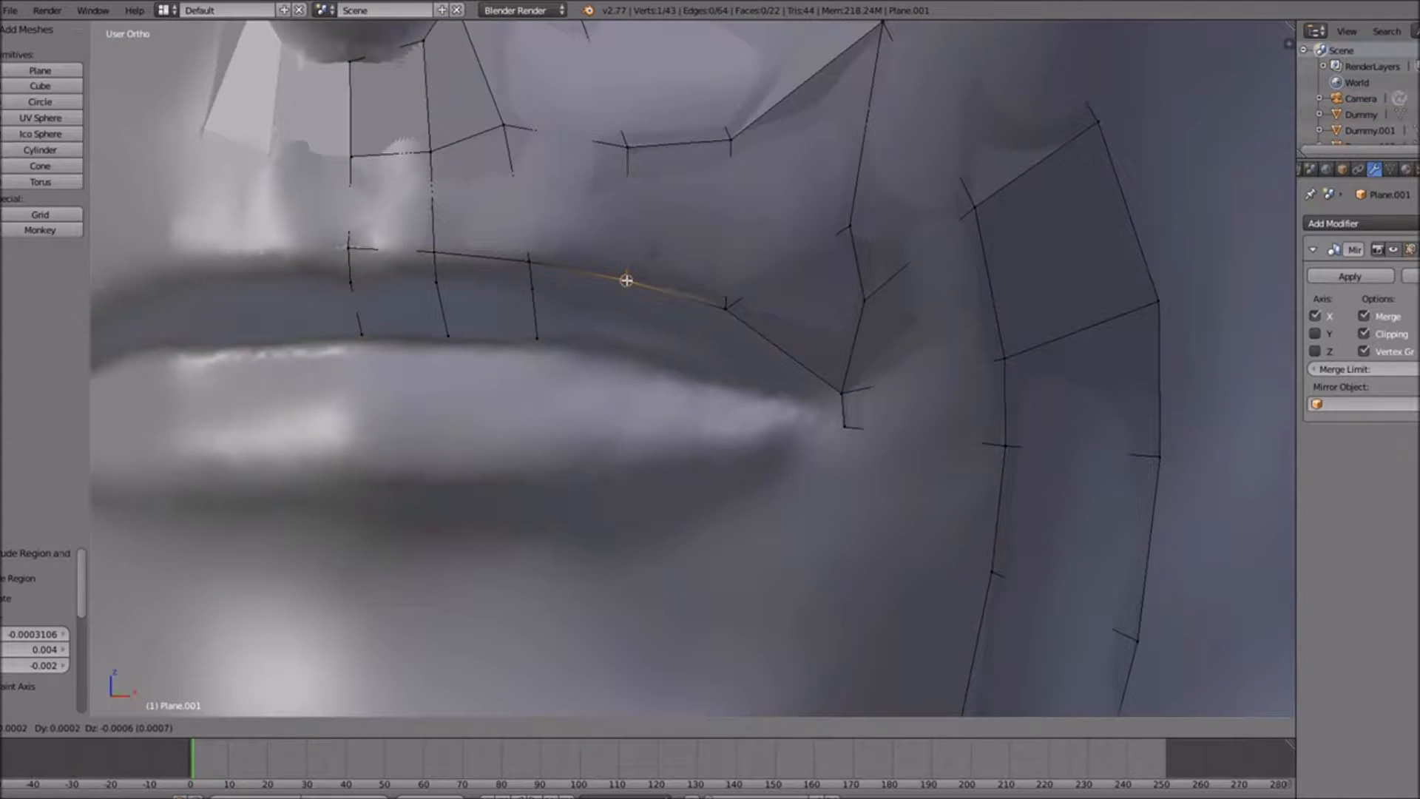
{"action": "left_click", "coordinate": [628, 279]}
{"action": "key", "text": "g"}
{"action": "left_click", "coordinate": [625, 301]}
{"action": "key", "text": "e"}
{"action": "left_click", "coordinate": [624, 349]}
Extrude two vertices down to the lip parting from the last border vertex before the mouth corner
{"action": "right_click", "coordinate": [726, 307]}
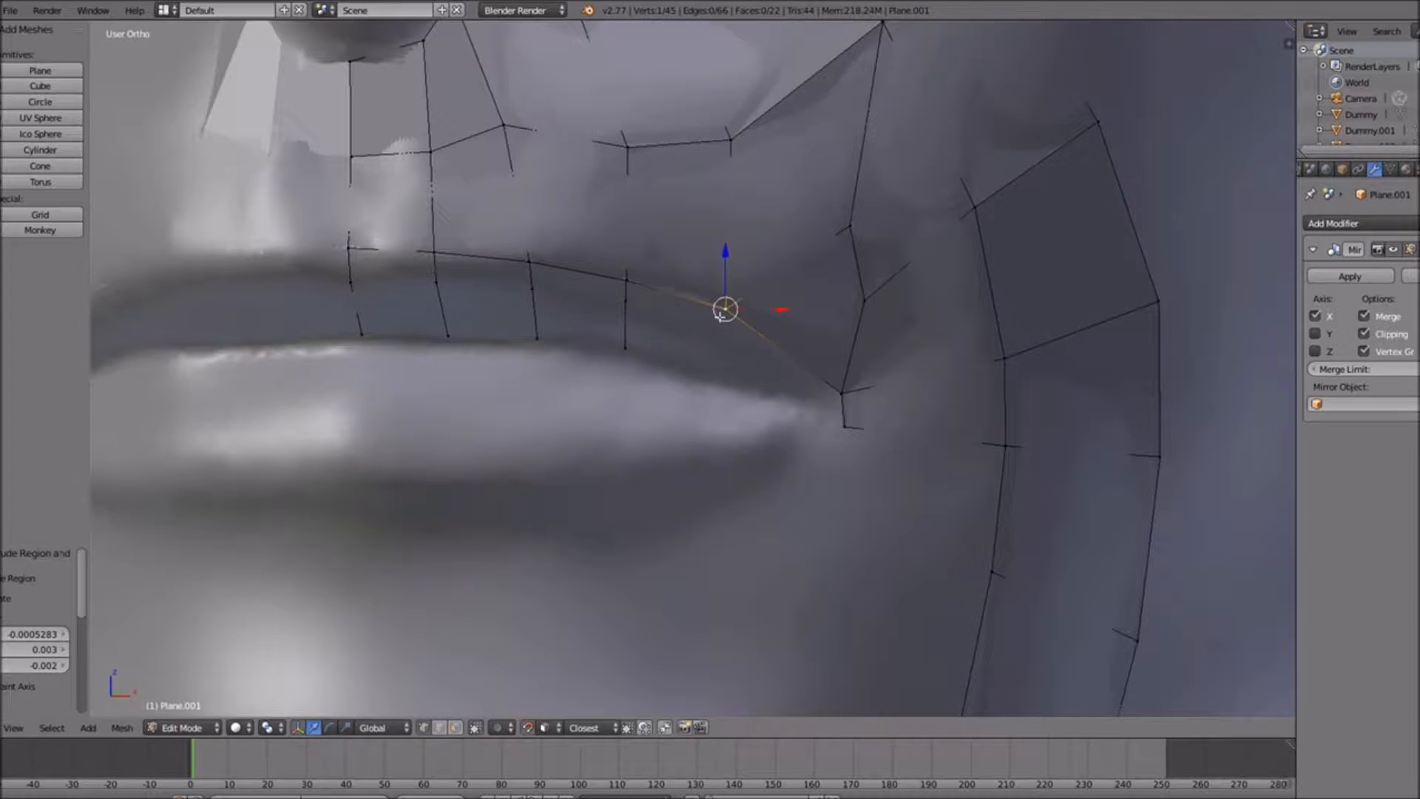
{"action": "key", "text": "e"}
{"action": "left_click", "coordinate": [721, 327]}
{"action": "key", "text": "e"}
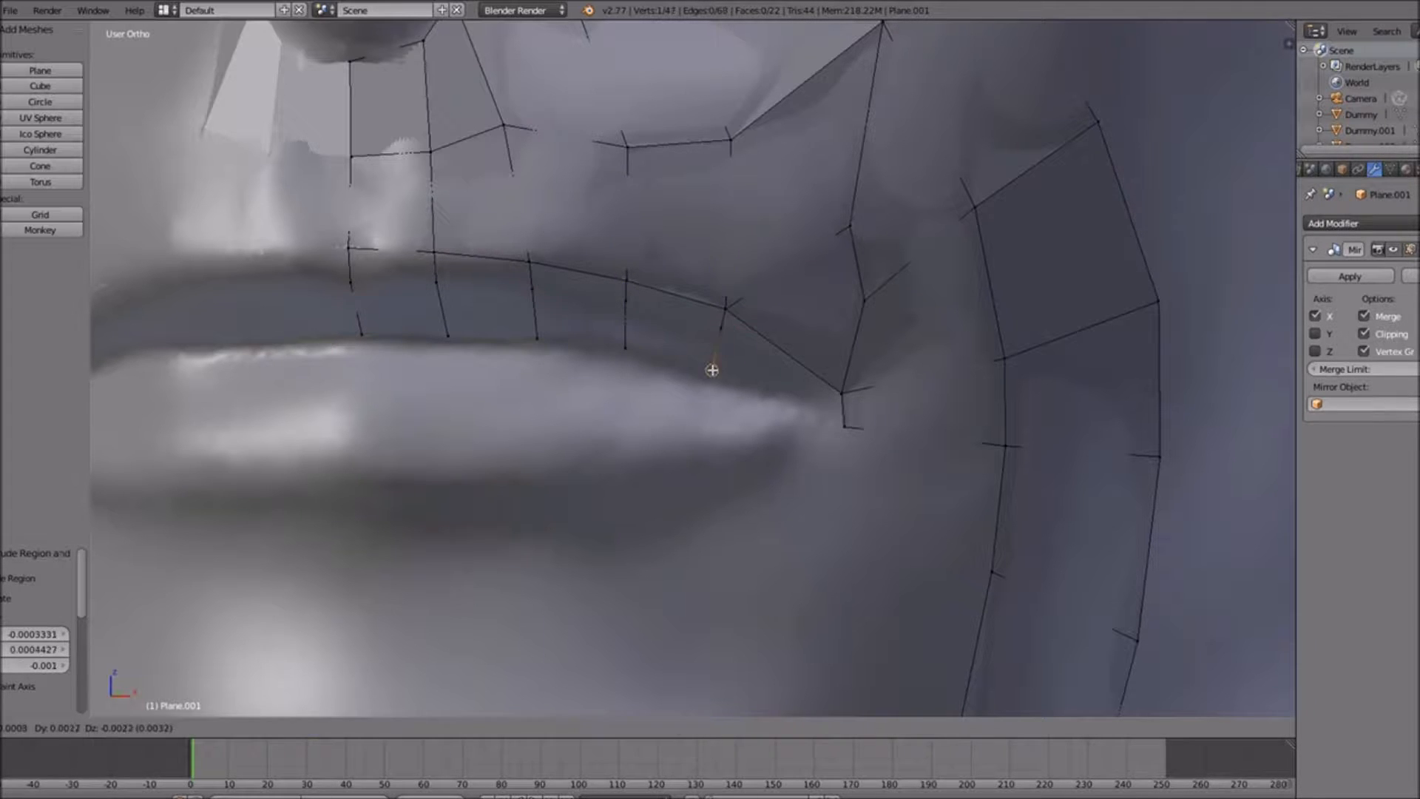
{"action": "left_click", "coordinate": [711, 373]}
Fill the two quads nearest the midline in the upper row of the upper lip
{"action": "middle_click_drag", "start_coordinate": [711, 371], "coordinate": [650, 380]}
{"action": "scroll", "coordinate": [639, 371], "scroll_direction": "down", "scroll_amount": 14, "text": "ctrl"}
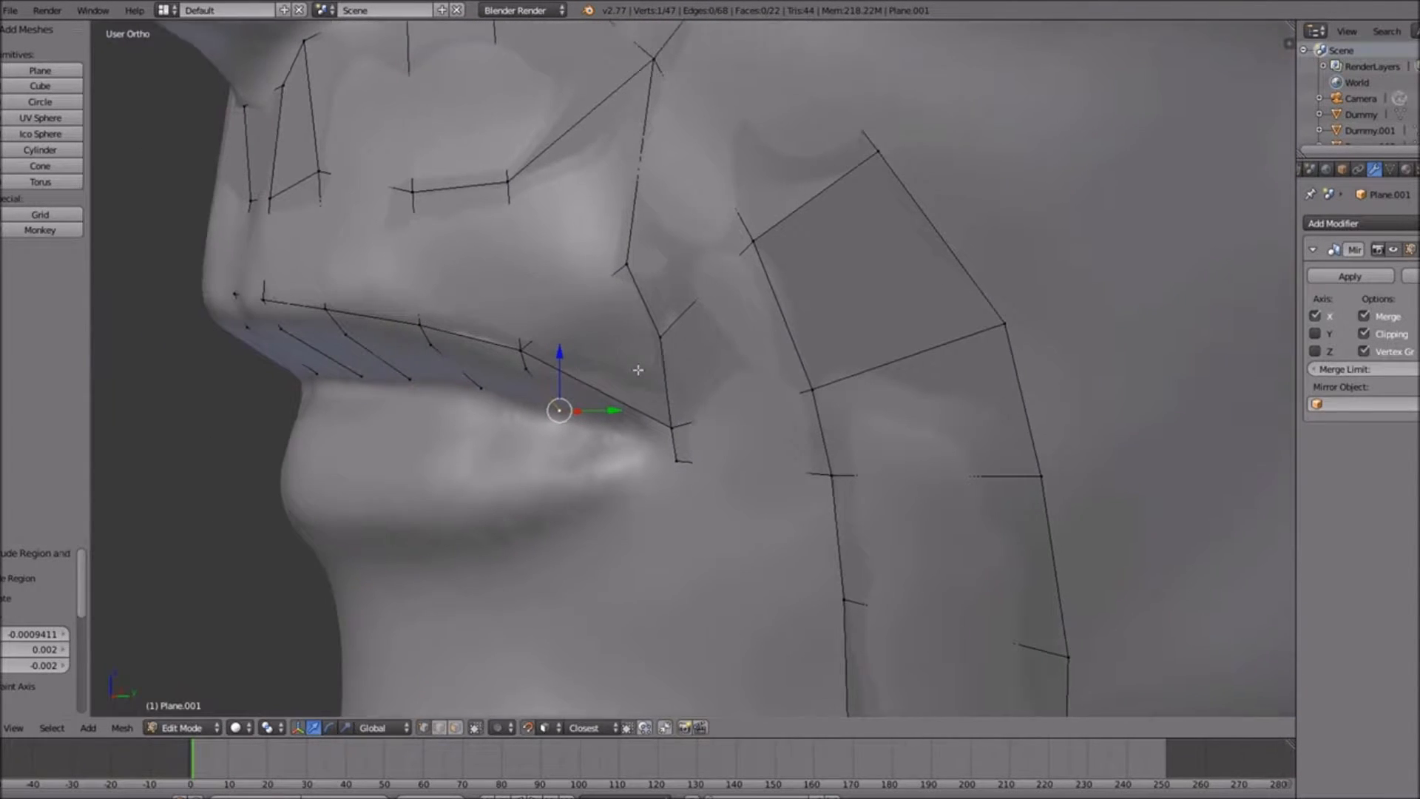
{"action": "middle_click_drag", "start_coordinate": [545, 384], "coordinate": [622, 377]}
{"action": "right_click", "coordinate": [440, 317]}
{"action": "right_click", "coordinate": [436, 281], "text": "shift"}
{"action": "right_click", "coordinate": [517, 287], "text": "shift"}
{"action": "right_click", "coordinate": [515, 312], "text": "shift"}
{"action": "key", "text": "f"}
{"action": "right_click", "coordinate": [515, 312]}
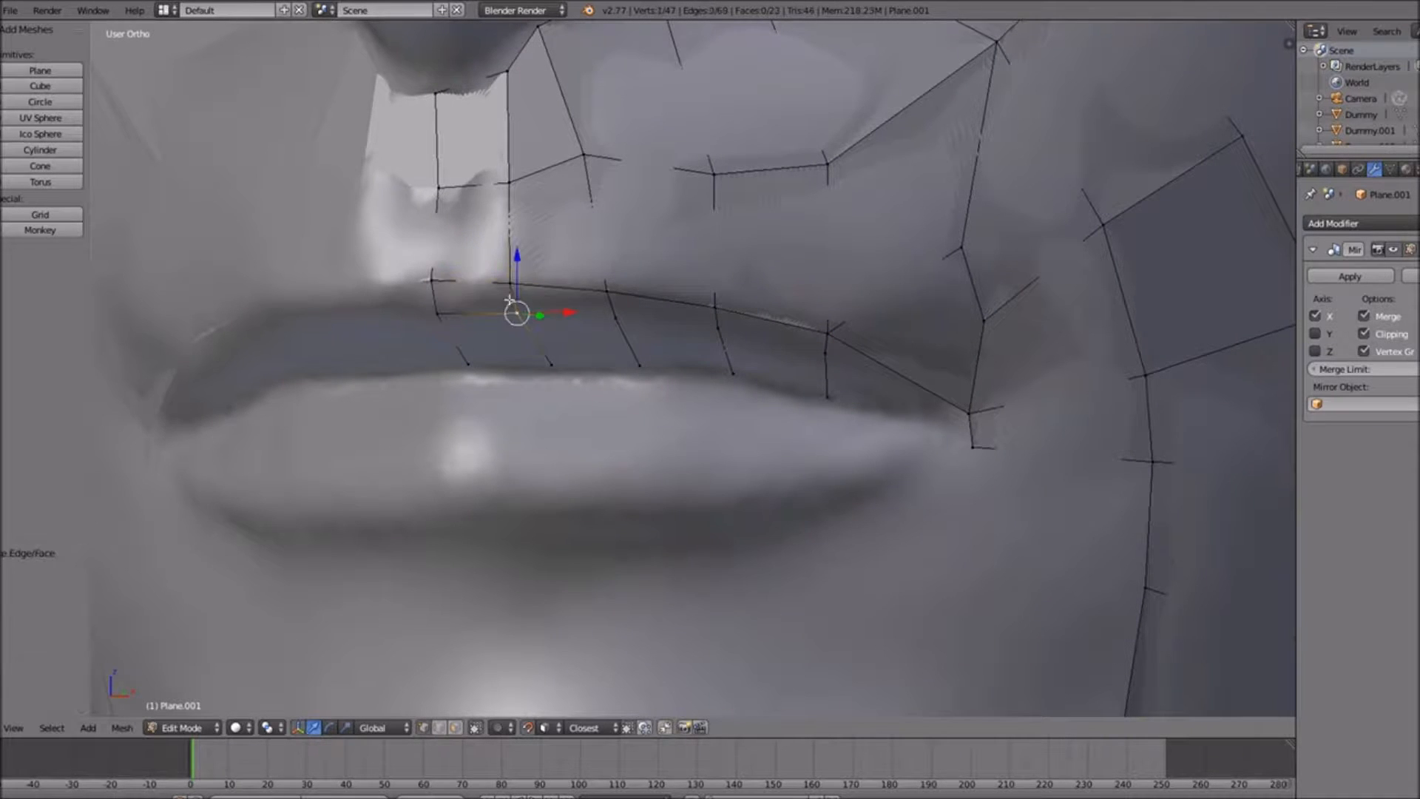
{"action": "right_click", "coordinate": [512, 287], "text": "shift"}
{"action": "right_click", "coordinate": [604, 292], "text": "shift"}
{"action": "right_click", "coordinate": [606, 319], "text": "shift"}
{"action": "key", "text": "f"}
Fill the next two quads of the upper lip's upper row, moving outward toward the mouth corner
{"action": "right_click", "coordinate": [608, 318]}
{"action": "right_click", "coordinate": [607, 293], "text": "shift"}
{"action": "right_click", "coordinate": [712, 308], "text": "shift"}
{"action": "right_click", "coordinate": [715, 329], "text": "shift"}
{"action": "key", "text": "f"}
{"action": "right_click", "coordinate": [716, 328]}
{"action": "right_click", "coordinate": [715, 307], "text": "shift"}
{"action": "right_click", "coordinate": [823, 335], "text": "shift"}
{"action": "right_click", "coordinate": [824, 351], "text": "shift"}
{"action": "key", "text": "f"}
Close the outer ends of both upper-lip rows with two triangles meeting at the mouth corner
{"action": "right_click", "coordinate": [824, 350]}
{"action": "right_click", "coordinate": [827, 330], "text": "shift"}
{"action": "right_click", "coordinate": [964, 409], "text": "shift"}
{"action": "key", "text": "f"}
{"action": "right_click", "coordinate": [836, 397]}
{"action": "right_click", "coordinate": [826, 351], "text": "shift"}
{"action": "right_click", "coordinate": [964, 413], "text": "shift"}
{"action": "key", "text": "f"}
Fill the two outer quads of the upper lip's lower row, working inward from the mouth corner
{"action": "right_click", "coordinate": [836, 400]}
{"action": "right_click", "coordinate": [826, 355], "text": "shift"}
{"action": "right_click", "coordinate": [735, 338], "text": "shift"}
{"action": "right_click", "coordinate": [738, 373], "text": "shift"}
{"action": "key", "text": "f"}
{"action": "right_click", "coordinate": [736, 372]}
{"action": "right_click", "coordinate": [710, 323], "text": "shift"}
{"action": "right_click", "coordinate": [624, 329], "text": "shift"}
{"action": "right_click", "coordinate": [633, 362], "text": "shift"}
{"action": "key", "text": "f"}
Fill the two remaining quads of the upper lip's lower row up to the midline
{"action": "right_click", "coordinate": [633, 361]}
{"action": "right_click", "coordinate": [617, 318], "text": "shift"}
{"action": "right_click", "coordinate": [516, 314], "text": "shift"}
{"action": "right_click", "coordinate": [551, 364], "text": "shift"}
{"action": "key", "text": "f"}
{"action": "right_click", "coordinate": [551, 364]}
{"action": "right_click", "coordinate": [516, 313], "text": "shift"}
{"action": "right_click", "coordinate": [437, 315], "text": "shift"}
{"action": "right_click", "coordinate": [468, 364], "text": "shift"}
{"action": "key", "text": "f"}
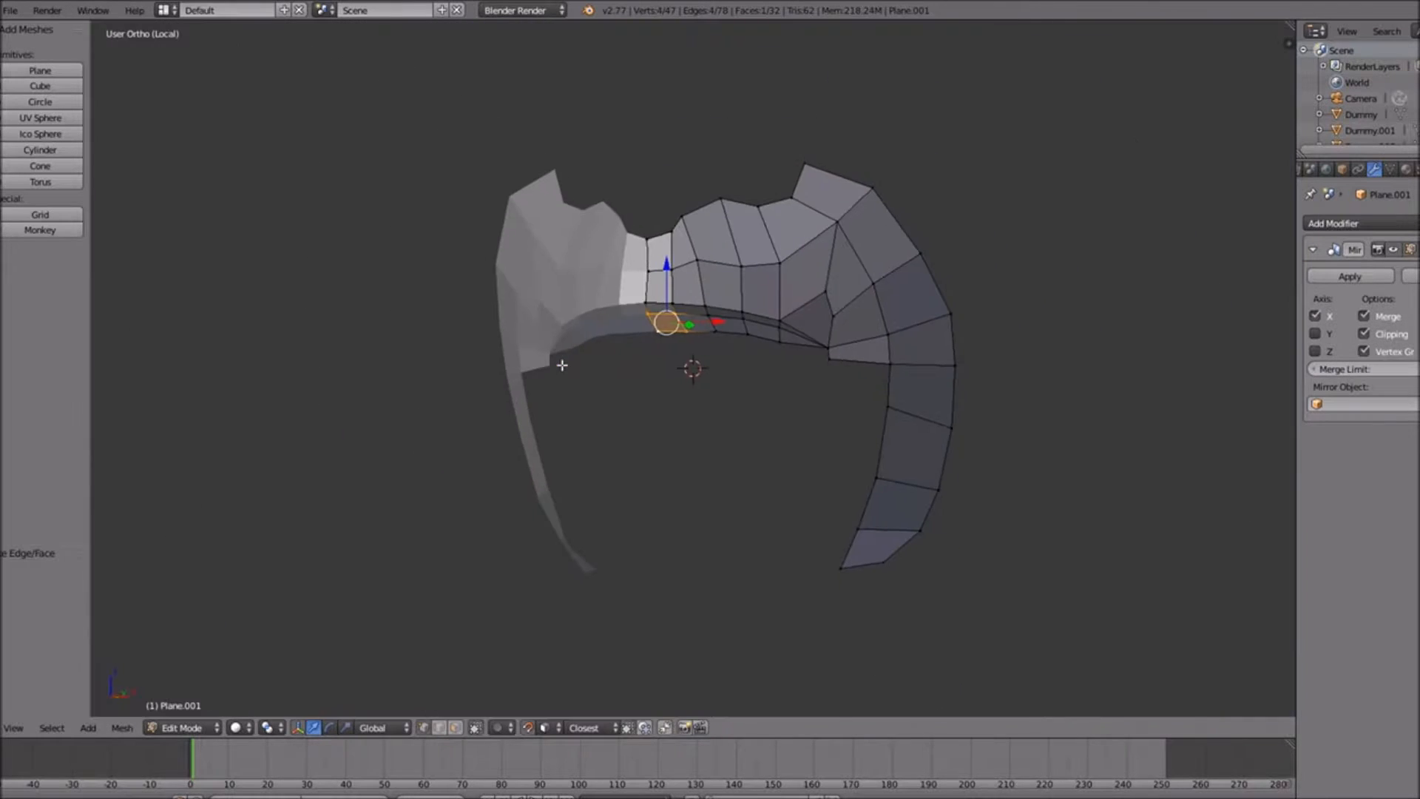
Preview smooth shading on the isolated mesh in Object Mode, and restore flat shading
{"action": "key", "text": "Tab"}
{"action": "middle_click_drag", "start_coordinate": [561, 362], "coordinate": [783, 349]}
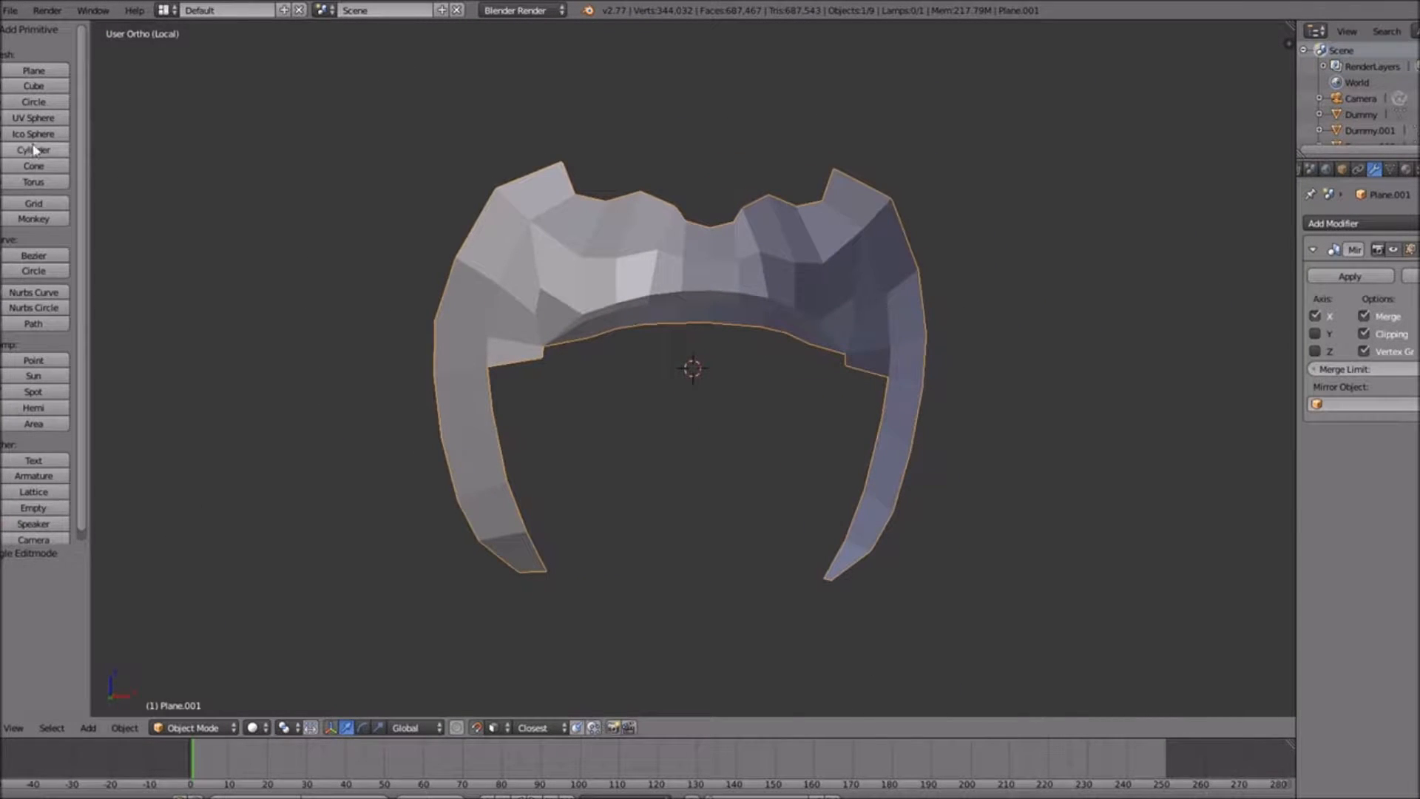
{"action": "left_click", "coordinate": [0, 44]}
{"action": "left_click", "coordinate": [13, 262]}
{"action": "mouse_move", "coordinate": [791, 371]}
{"action": "middle_mouse_down"}
{"action": "mouse_move", "coordinate": [619, 374]}
{"action": "mouse_move", "coordinate": [819, 389]}
{"action": "mouse_move", "coordinate": [692, 391]}
{"action": "middle_mouse_up"}
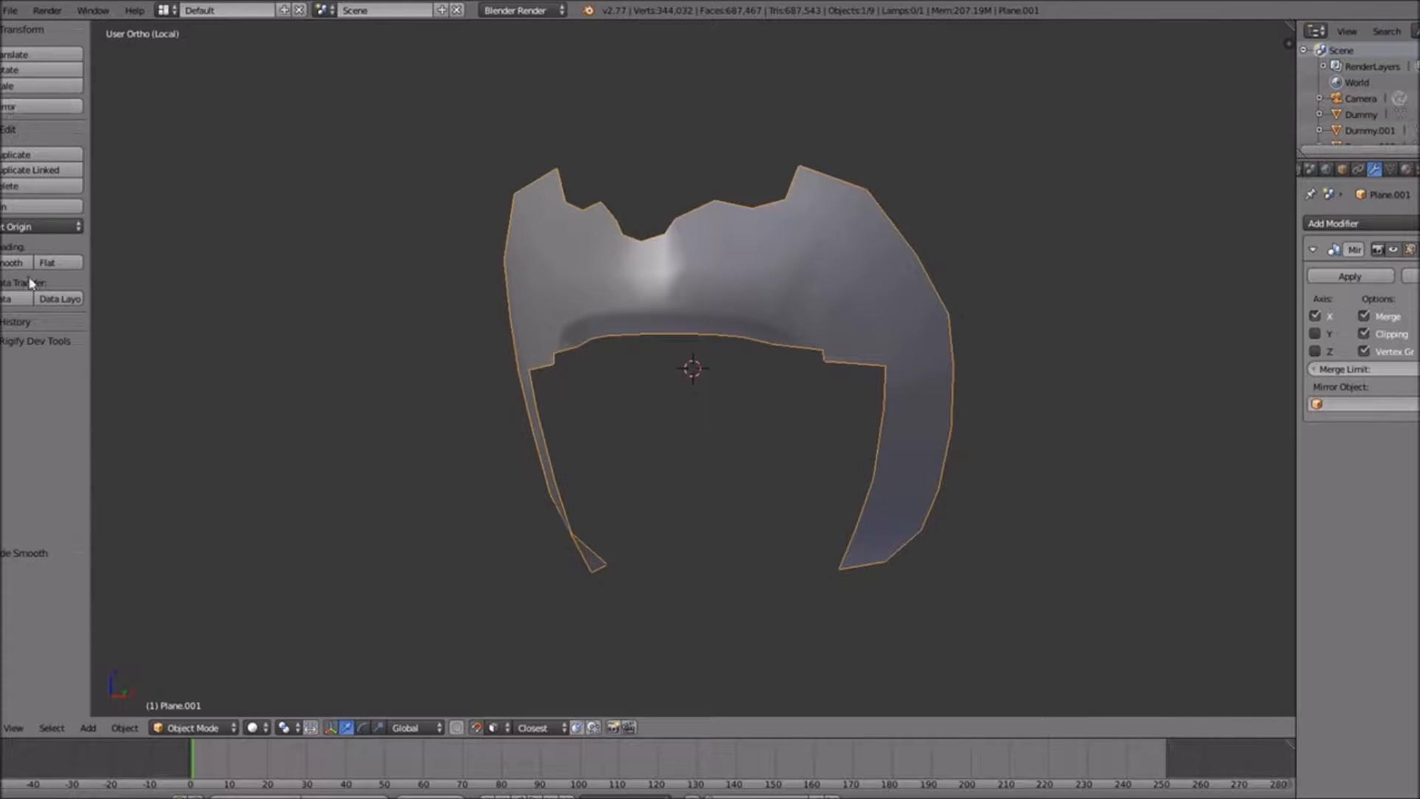
{"action": "left_click", "coordinate": [47, 262]}
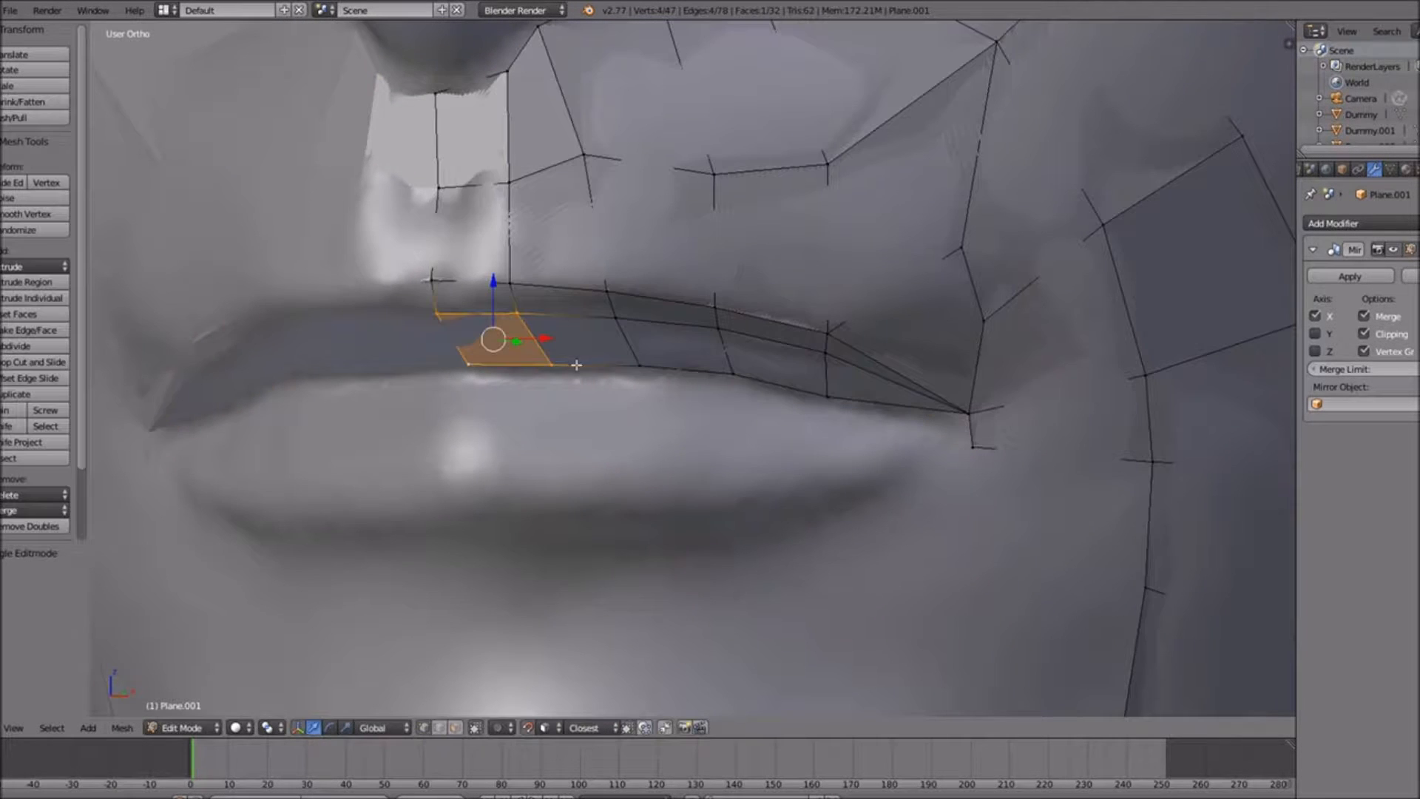
Extrude a chain of four vertices down the midline from the upper lip's lower edge across the lower lip
{"action": "middle_click_drag", "start_coordinate": [576, 365], "coordinate": [541, 432]}
{"action": "middle_click_drag", "start_coordinate": [670, 464], "coordinate": [623, 461]}
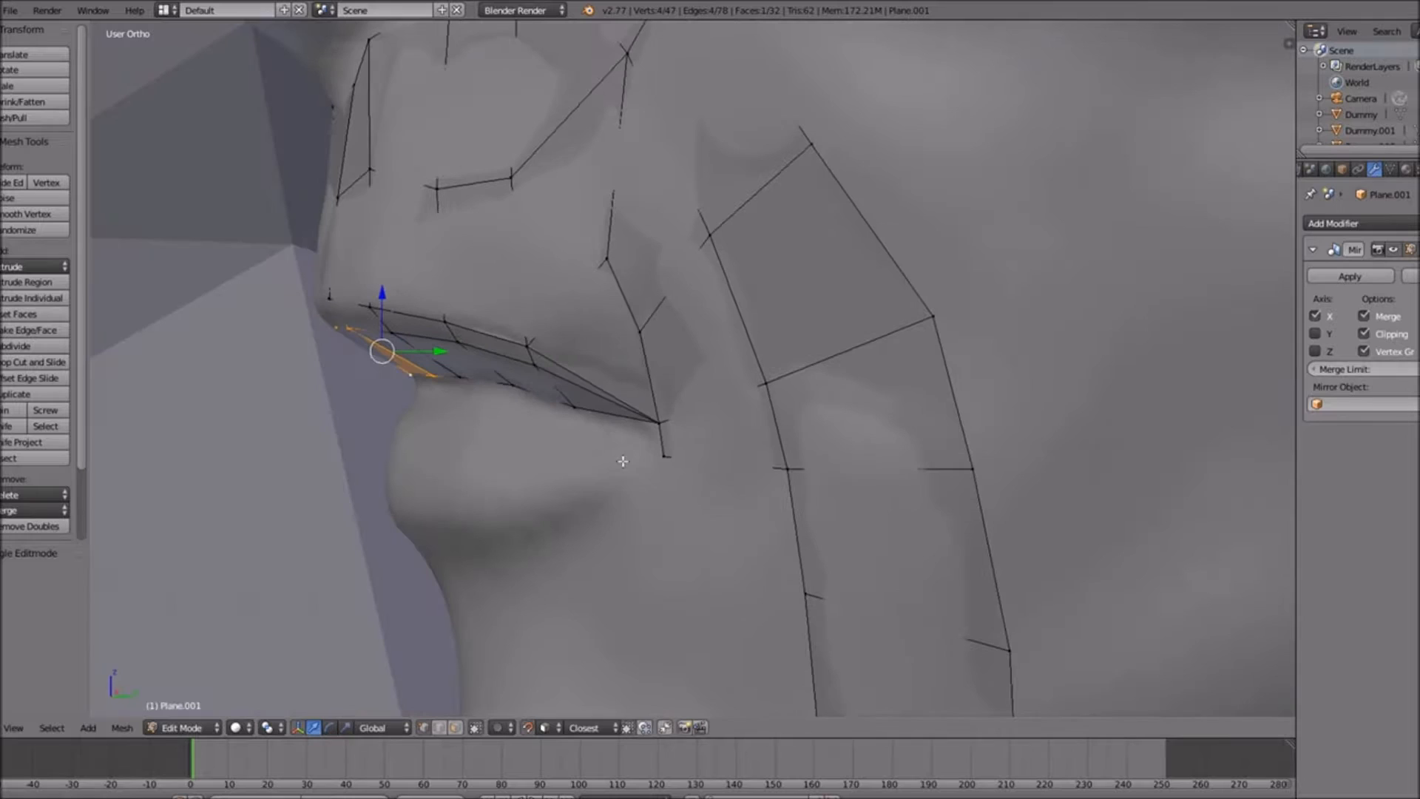
{"action": "right_click", "coordinate": [565, 414]}
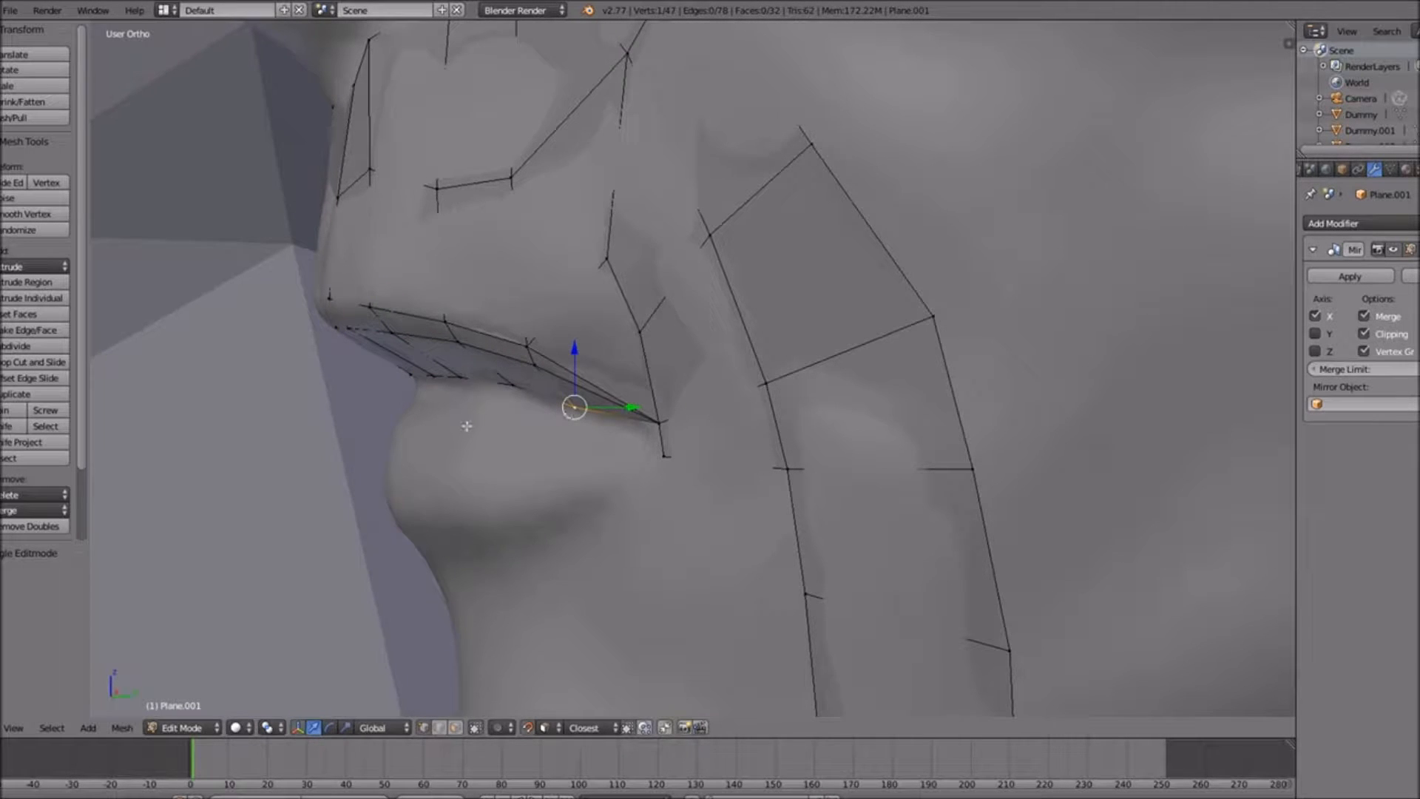
{"action": "key", "text": "KP_1"}
{"action": "right_click", "coordinate": [570, 374]}
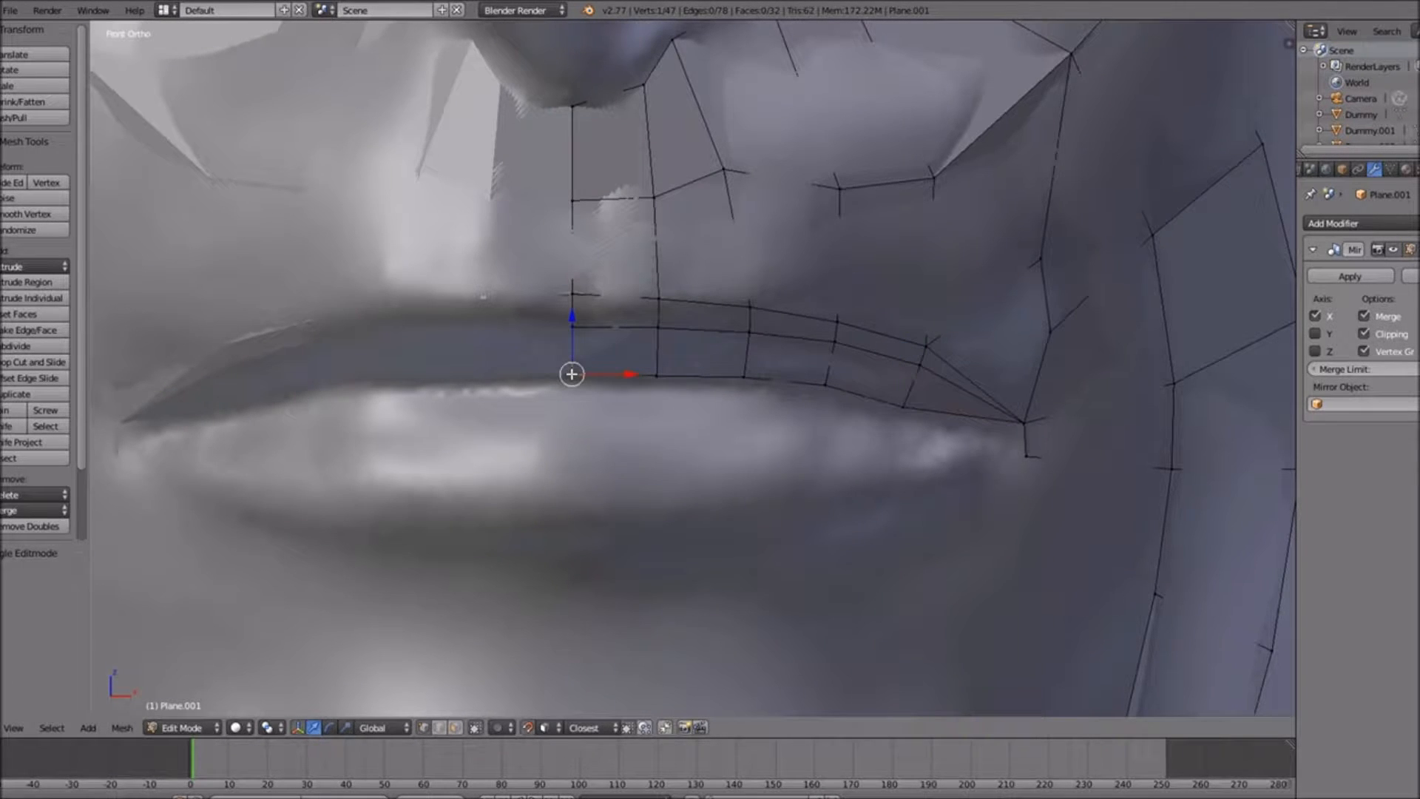
{"action": "key", "text": "e"}
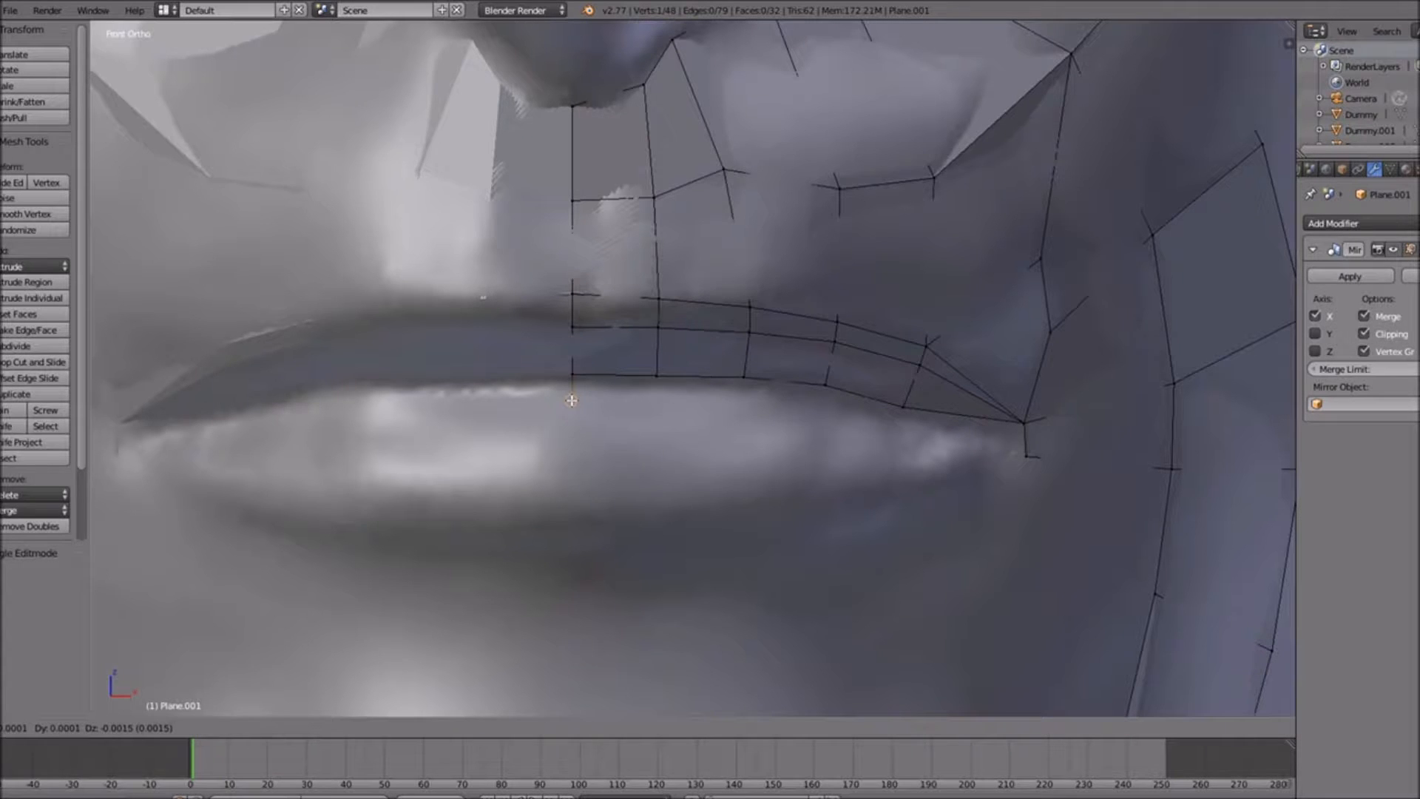
{"action": "left_click", "coordinate": [571, 400]}
{"action": "key", "text": "e"}
{"action": "left_click", "coordinate": [569, 452]}
{"action": "key", "text": "e"}
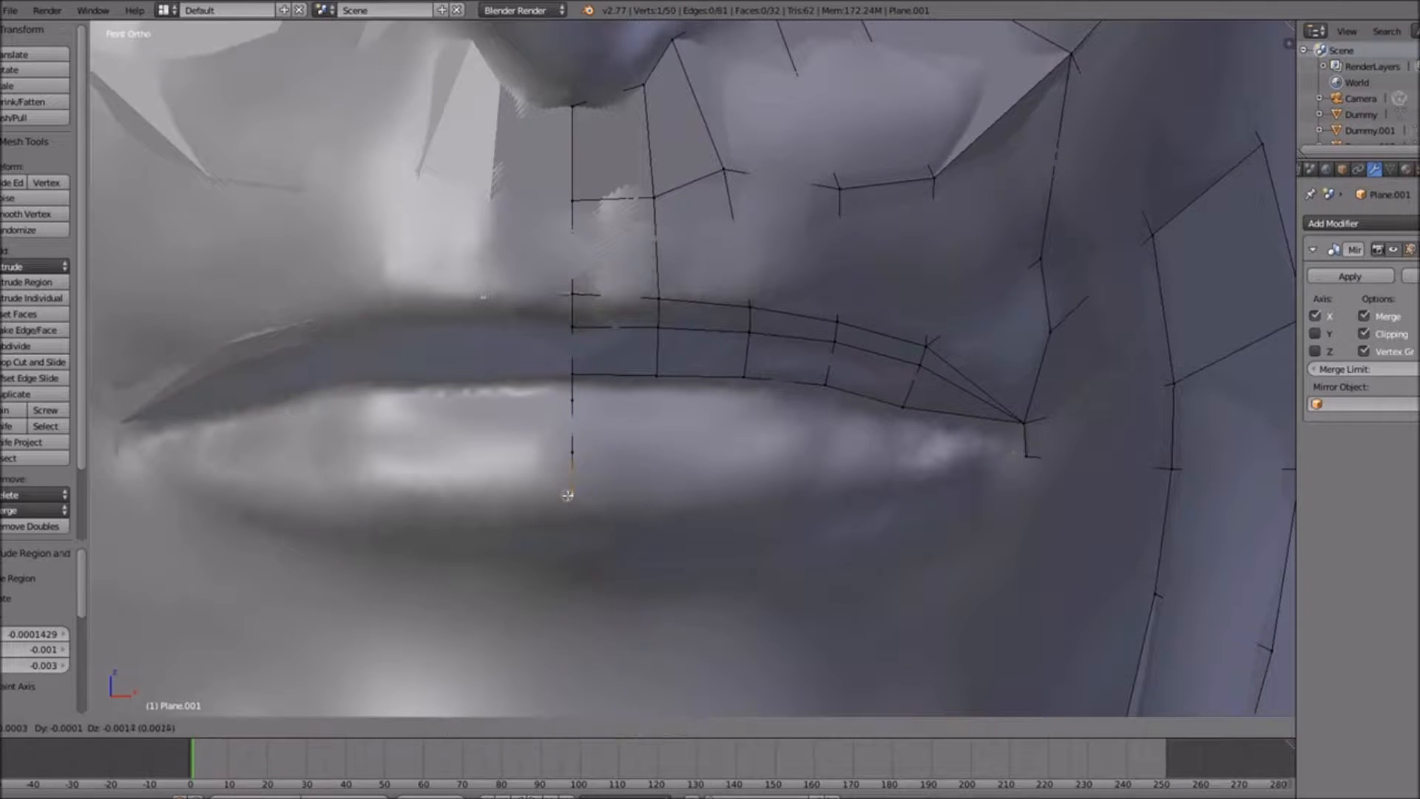
{"action": "left_click", "coordinate": [573, 510]}
{"action": "middle_click_drag", "start_coordinate": [581, 537], "coordinate": [570, 491]}
{"action": "key", "text": "e"}
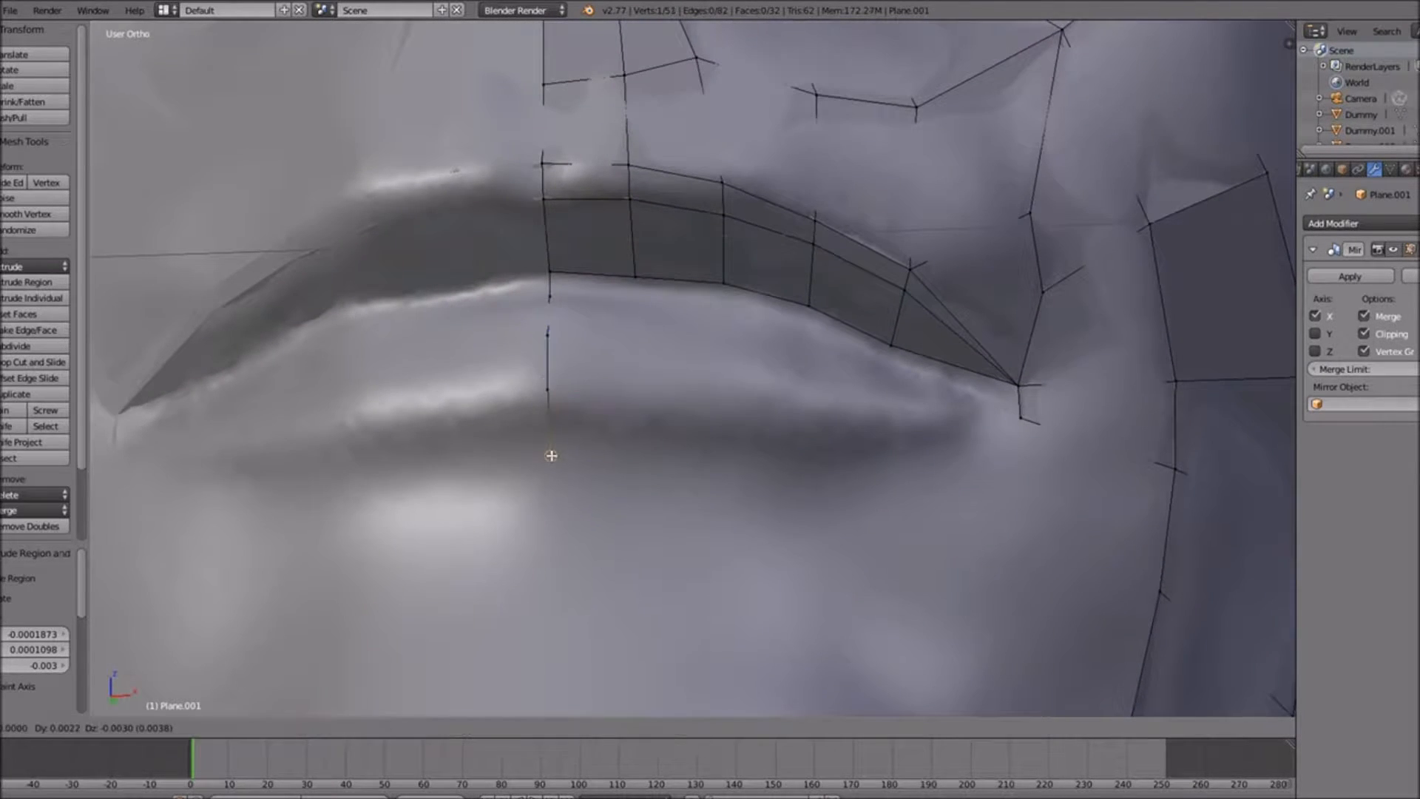
{"action": "left_click", "coordinate": [552, 450]}
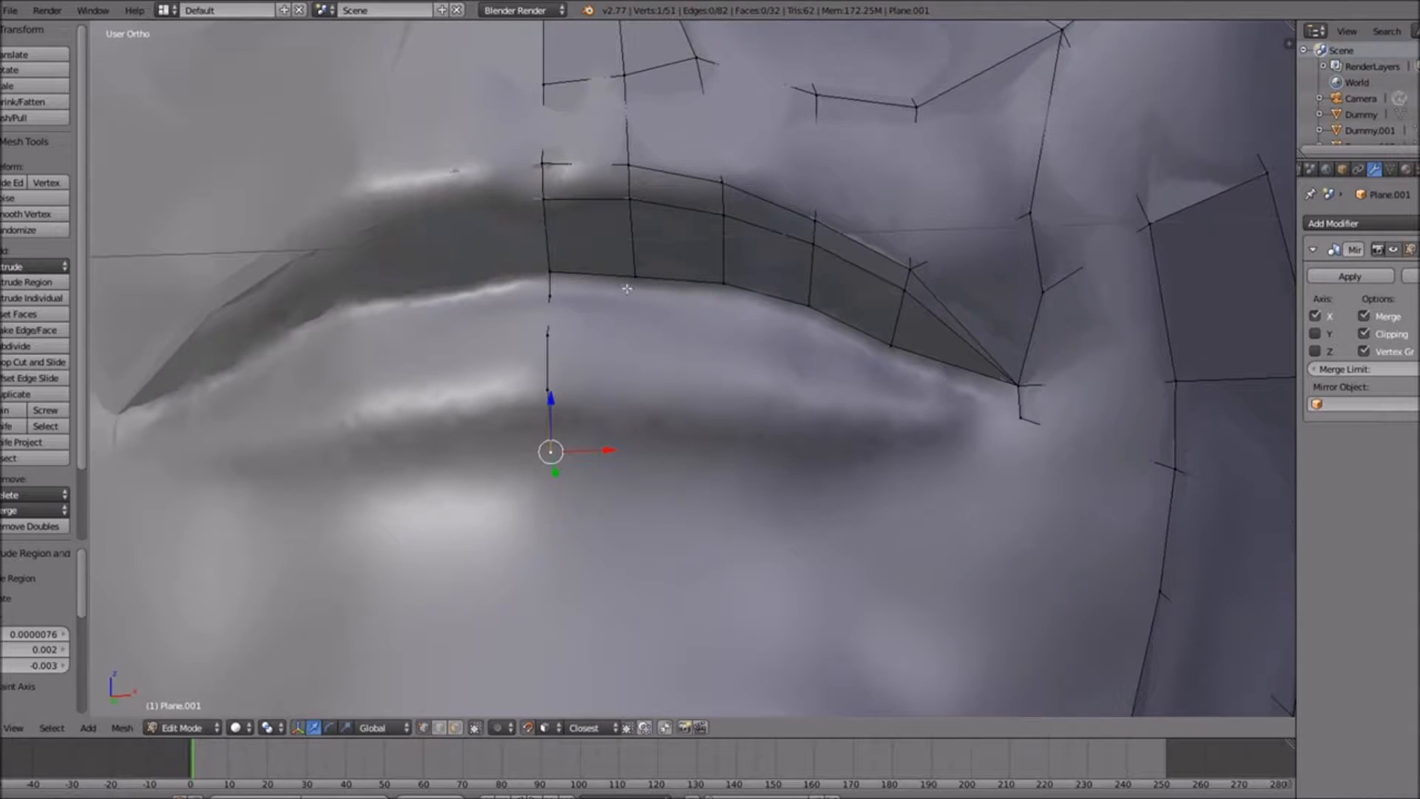
Extrude one short vertex downward from each of the four upper-lip lower-edge vertices between the midline and mouth corner
{"action": "middle_click_drag", "start_coordinate": [627, 292], "coordinate": [630, 355]}
{"action": "right_click", "coordinate": [641, 407]}
{"action": "key", "text": "e"}
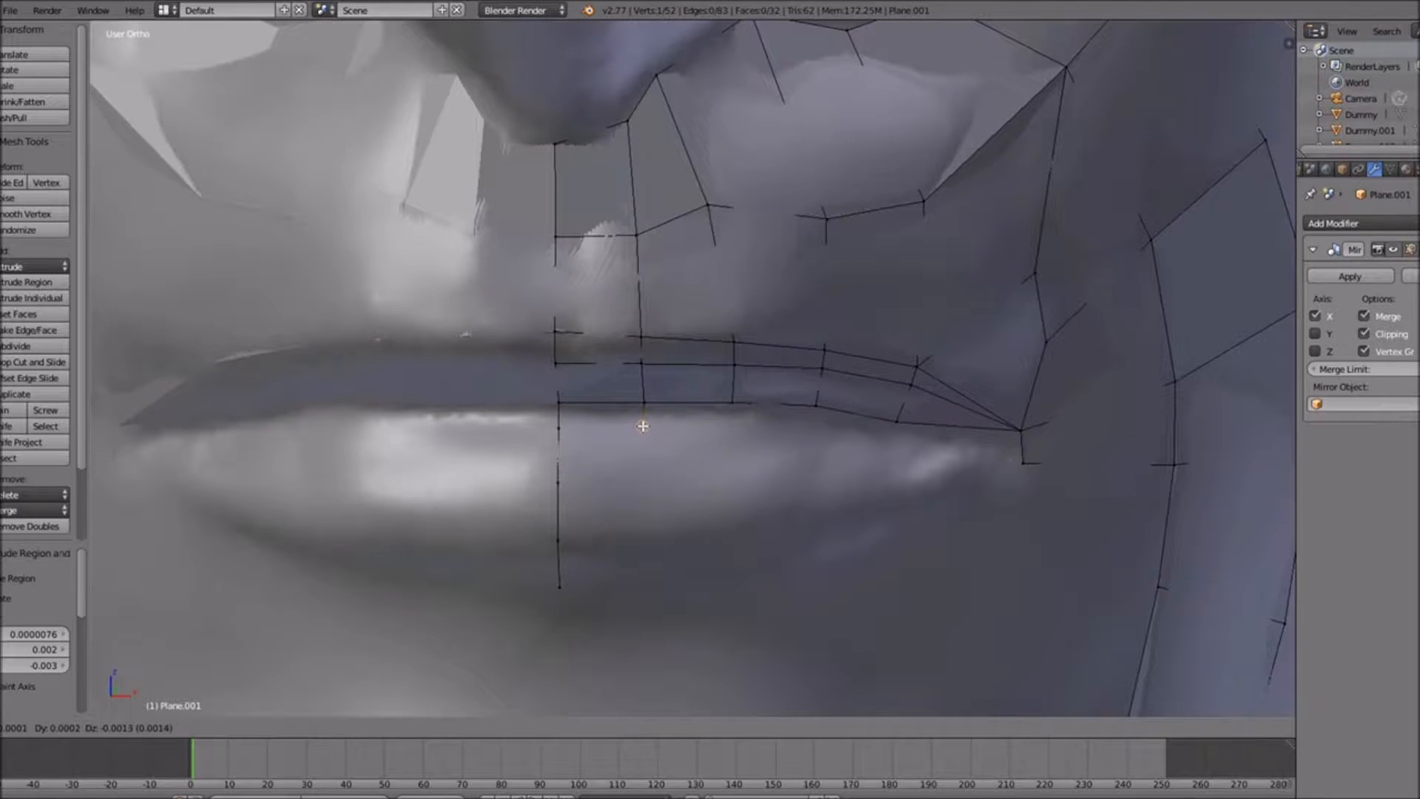
{"action": "left_click", "coordinate": [641, 428]}
{"action": "key", "text": "e"}
{"action": "left_click", "coordinate": [731, 426]}
{"action": "key", "text": "e"}
{"action": "left_click", "coordinate": [813, 428]}
{"action": "key", "text": "e"}
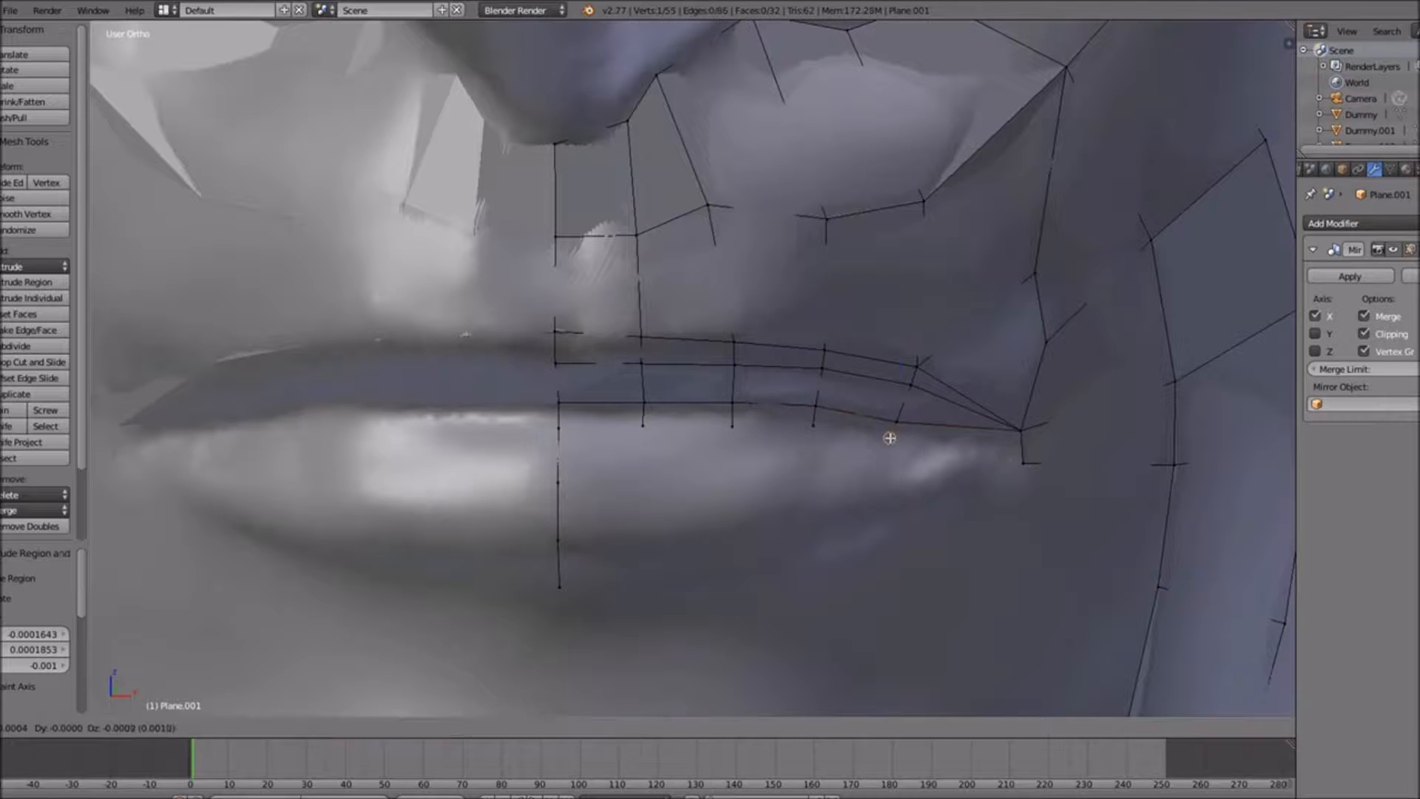
{"action": "left_click", "coordinate": [895, 439]}
Fill the triangle at the mouth corner and the adjoining quad of the thin strip below the upper lip
{"action": "left_click", "coordinate": [1020, 429], "text": "shift"}
{"action": "left_click", "coordinate": [897, 421], "text": "shift"}
{"action": "key", "text": "f"}
{"action": "right_click", "coordinate": [896, 442]}
{"action": "right_click", "coordinate": [896, 422], "text": "shift"}
{"action": "right_click", "coordinate": [814, 433], "text": "shift"}
{"action": "right_click", "coordinate": [814, 434], "text": "shift"}
{"action": "right_click", "coordinate": [815, 411], "text": "shift"}
{"action": "right_click", "coordinate": [810, 426], "text": "shift"}
{"action": "key", "text": "f"}
Fill the next two quads of the thin strip between the lips, working inward from the mouth corner
{"action": "right_click", "coordinate": [810, 427]}
{"action": "right_click", "coordinate": [812, 408], "text": "shift"}
{"action": "right_click", "coordinate": [740, 407], "text": "shift"}
{"action": "right_click", "coordinate": [738, 424], "text": "shift"}
{"action": "key", "text": "f"}
{"action": "right_click", "coordinate": [735, 425]}
{"action": "right_click", "coordinate": [731, 402], "text": "shift"}
{"action": "right_click", "coordinate": [652, 403], "text": "shift"}
{"action": "right_click", "coordinate": [645, 420], "text": "shift"}
{"action": "key", "text": "f"}
Fill the last quad of the thin strip between the lips, beside the midline
{"action": "right_click", "coordinate": [644, 407]}
{"action": "right_click", "coordinate": [642, 427], "text": "shift"}
{"action": "right_click", "coordinate": [554, 422], "text": "shift"}
{"action": "right_click", "coordinate": [555, 405], "text": "shift"}
{"action": "key", "text": "f"}
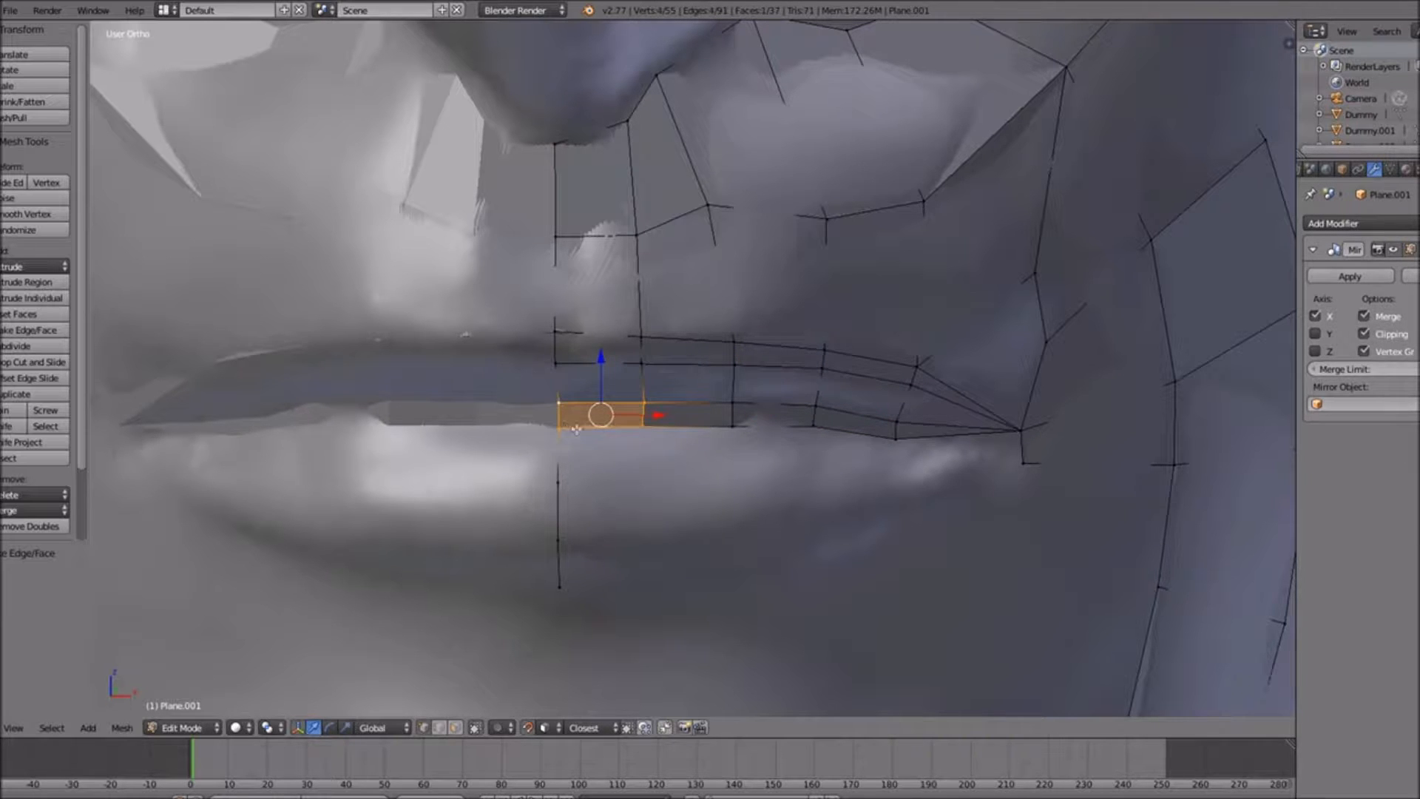
Extrude a chain of three vertices down the lower lip in the first column beside the midline
{"action": "right_click", "coordinate": [665, 420]}
{"action": "right_click", "coordinate": [641, 431]}
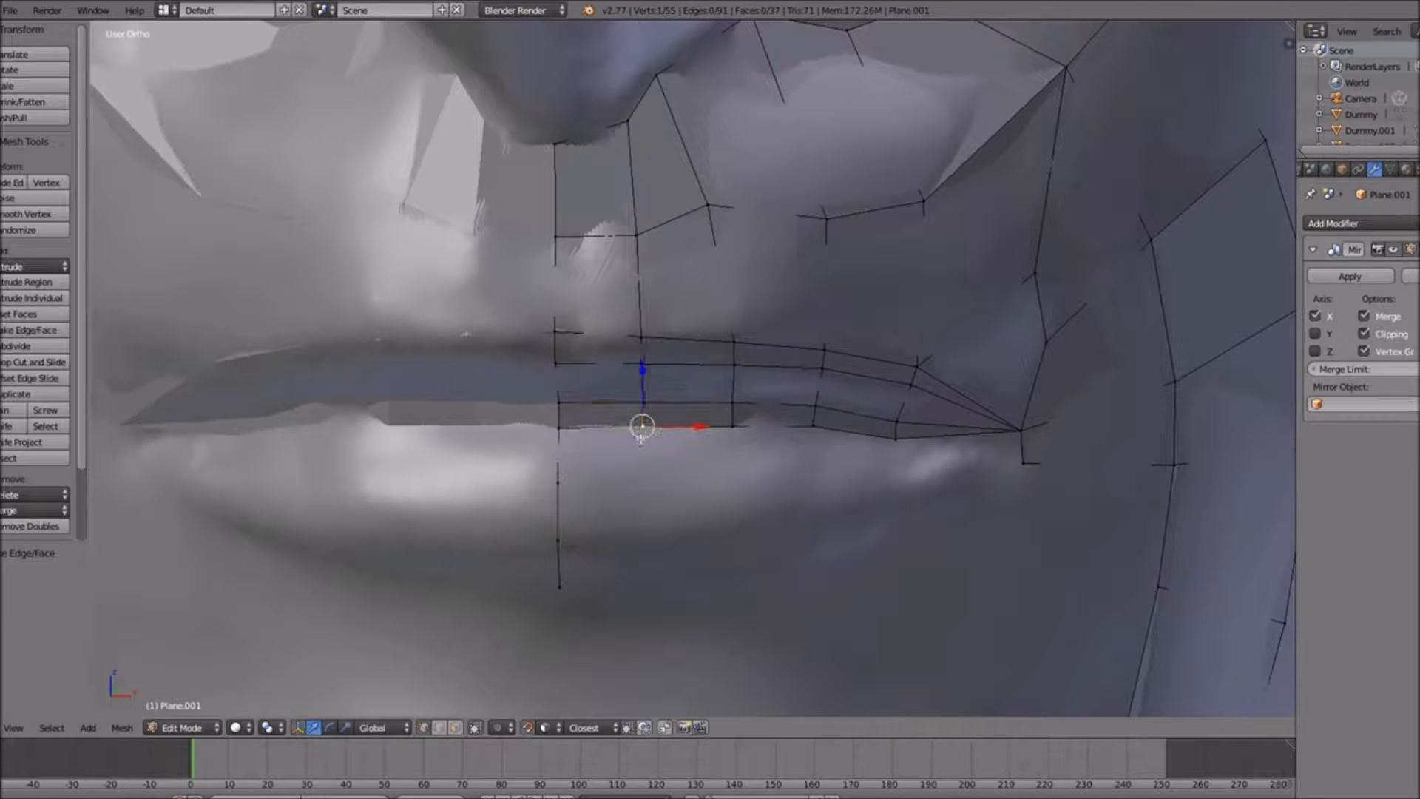
{"action": "key", "text": "e"}
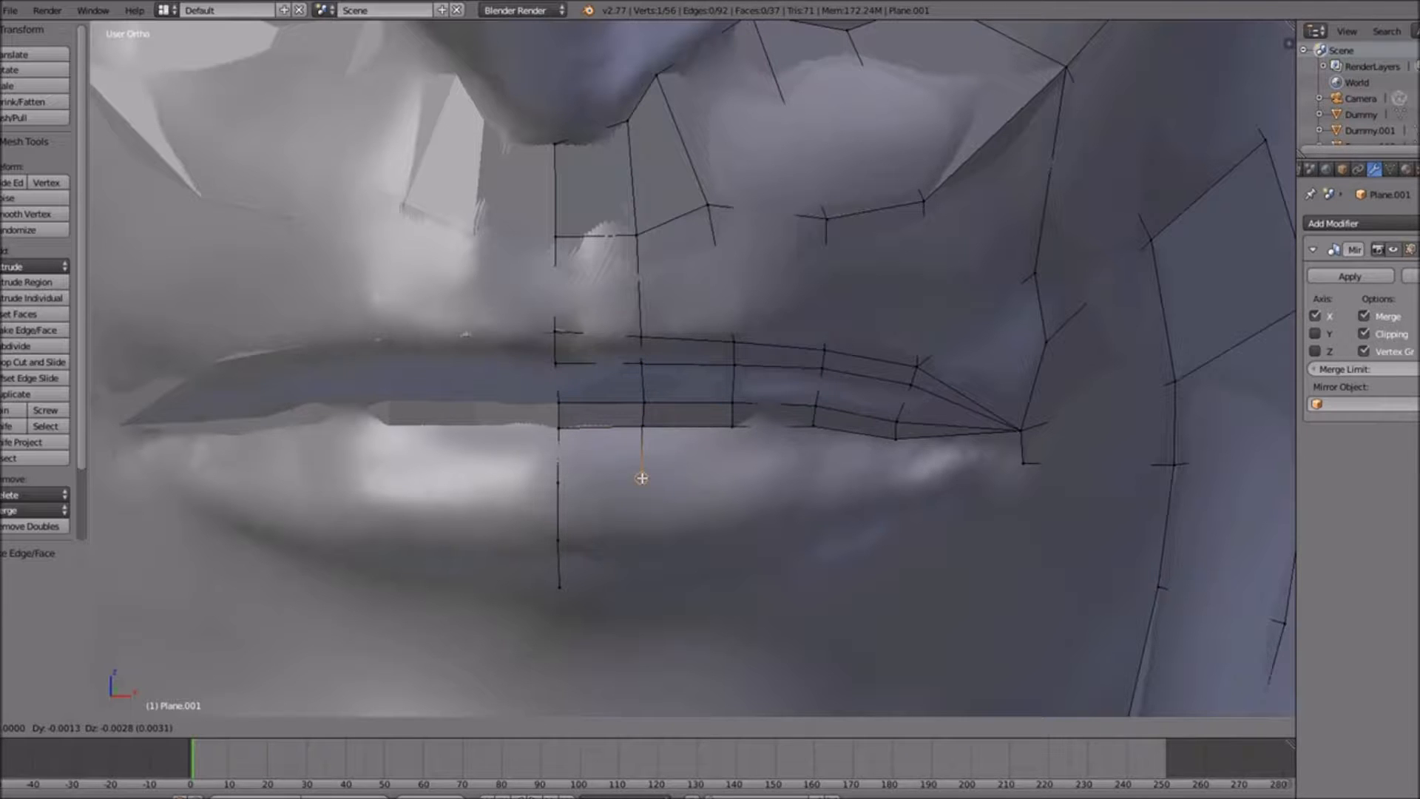
{"action": "left_click", "coordinate": [642, 480]}
{"action": "key", "text": "e"}
{"action": "left_click", "coordinate": [642, 535]}
{"action": "key", "text": "e"}
{"action": "left_click", "coordinate": [642, 586]}
Extrude a chain of three vertices down the lower lip in the second column from the midline
{"action": "right_click", "coordinate": [731, 429]}
{"action": "key", "text": "e"}
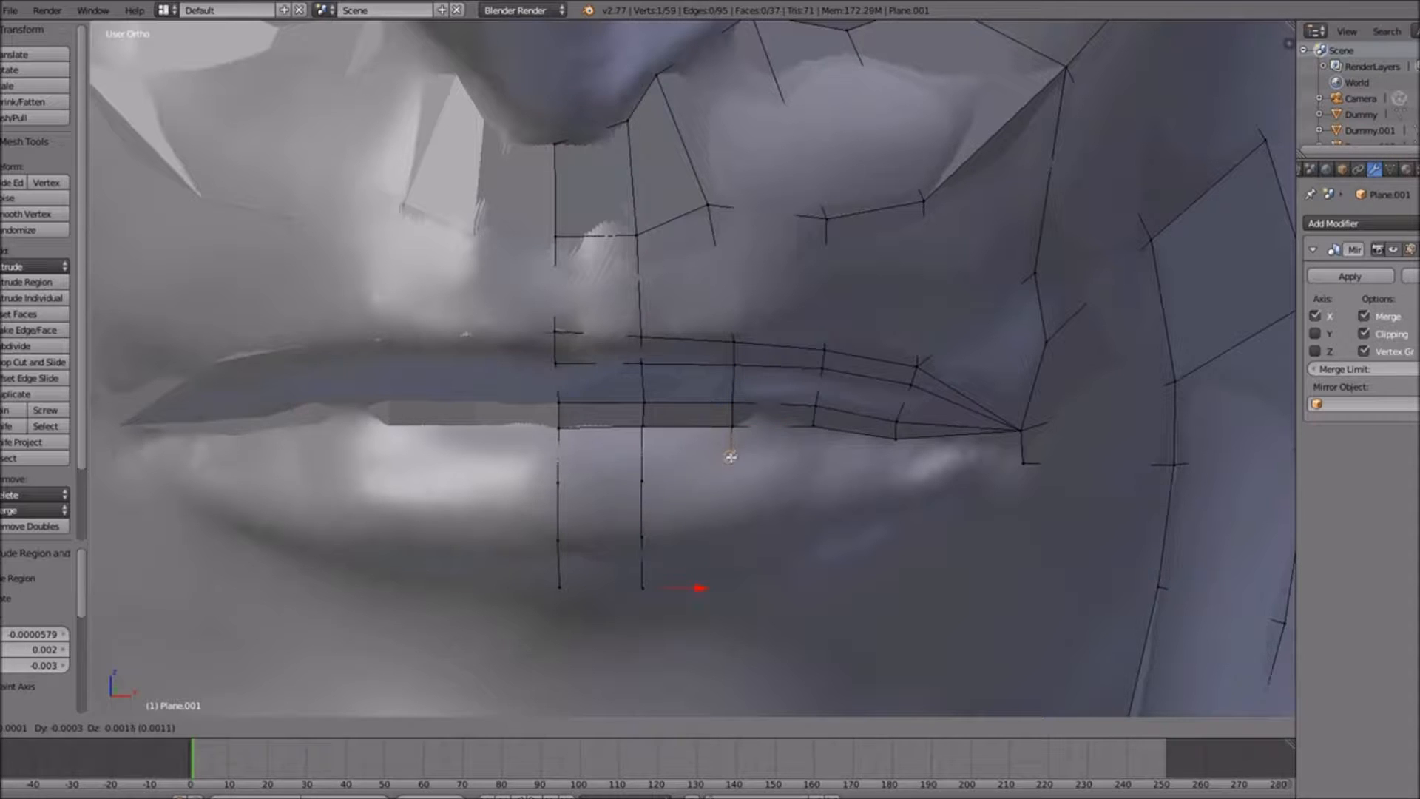
{"action": "left_click", "coordinate": [734, 479]}
{"action": "key", "text": "e"}
{"action": "left_click", "coordinate": [732, 532]}
{"action": "key", "text": "e"}
{"action": "left_click", "coordinate": [731, 581]}
Extrude a chain of three vertices down the lower lip in the third column from the midline
{"action": "right_click", "coordinate": [813, 426]}
{"action": "key", "text": "e"}
{"action": "left_click", "coordinate": [810, 510]}
{"action": "key", "text": "e"}
{"action": "left_click", "coordinate": [810, 562]}
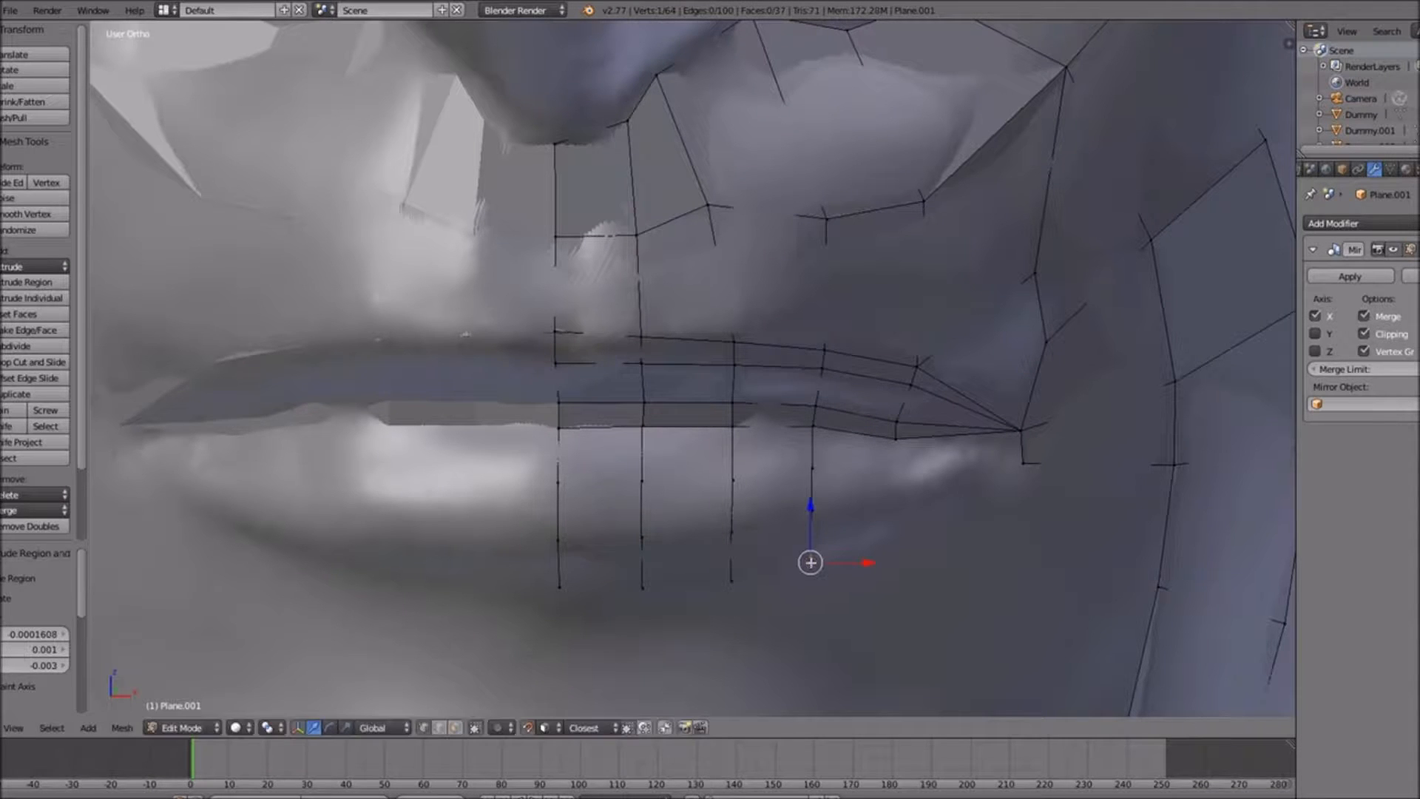
Extrude a shorter chain of three vertices down the lower lip in the column nearest the mouth corner
{"action": "scroll", "coordinate": [884, 473], "scroll_direction": "up", "scroll_amount": 3, "text": "ctrl"}
{"action": "scroll", "coordinate": [857, 472], "scroll_direction": "up", "scroll_amount": 6, "text": "ctrl"}
{"action": "right_click", "coordinate": [673, 440]}
{"action": "key", "text": "e"}
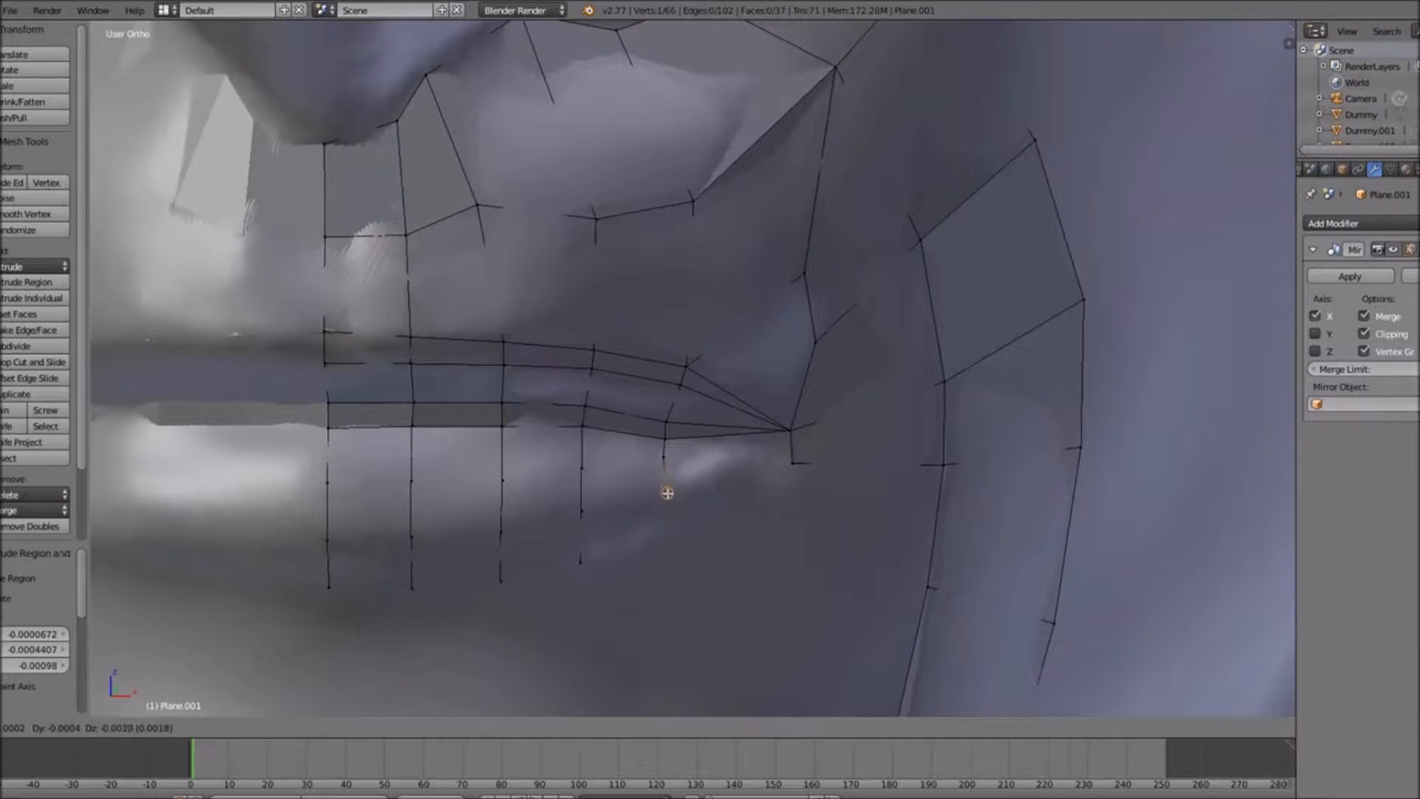
{"action": "left_click", "coordinate": [666, 494]}
{"action": "key", "text": "e"}
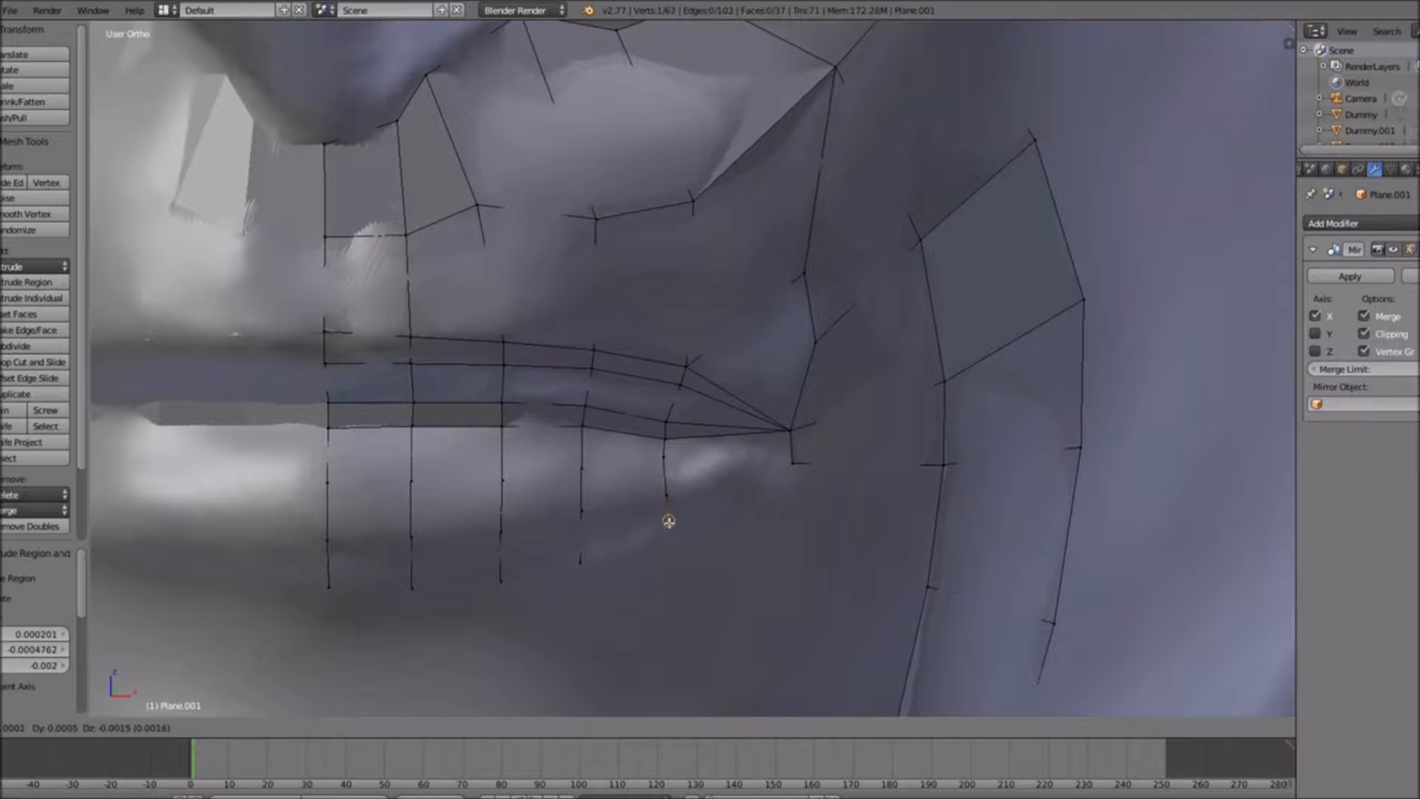
{"action": "left_click", "coordinate": [673, 525]}
Fill the three lower-lip faces that meet at the mouth corner: a triangle, a quad and another triangle
{"action": "right_click", "coordinate": [663, 461]}
{"action": "right_click", "coordinate": [664, 435], "text": "shift"}
{"action": "right_click", "coordinate": [793, 434], "text": "shift"}
{"action": "key", "text": "f"}
{"action": "right_click", "coordinate": [792, 433]}
{"action": "right_click", "coordinate": [788, 463], "text": "shift"}
{"action": "right_click", "coordinate": [669, 493], "text": "shift"}
{"action": "right_click", "coordinate": [666, 461], "text": "shift"}
{"action": "key", "text": "f"}
{"action": "right_click", "coordinate": [679, 500]}
{"action": "right_click", "coordinate": [679, 524], "text": "shift"}
{"action": "right_click", "coordinate": [789, 464], "text": "shift"}
{"action": "key", "text": "f"}
Fill the two outer quads of the lower lip's upper row, working inward from the mouth corner faces
{"action": "right_click", "coordinate": [653, 494]}
{"action": "right_click", "coordinate": [668, 458], "text": "shift"}
{"action": "right_click", "coordinate": [584, 461]}
{"action": "right_click", "coordinate": [584, 430], "text": "shift"}
{"action": "right_click", "coordinate": [672, 443], "text": "shift"}
{"action": "right_click", "coordinate": [668, 456], "text": "shift"}
{"action": "key", "text": "f"}
{"action": "right_click", "coordinate": [593, 461]}
{"action": "right_click", "coordinate": [585, 436], "text": "shift"}
{"action": "right_click", "coordinate": [512, 428], "text": "shift"}
{"action": "right_click", "coordinate": [504, 471], "text": "shift"}
{"action": "key", "text": "f"}
Fill the two remaining quads of the lower lip's upper row up to the midline
{"action": "right_click", "coordinate": [504, 472]}
{"action": "right_click", "coordinate": [499, 431], "text": "shift"}
{"action": "right_click", "coordinate": [411, 428], "text": "shift"}
{"action": "right_click", "coordinate": [412, 481], "text": "shift"}
{"action": "key", "text": "f"}
{"action": "right_click", "coordinate": [412, 480]}
{"action": "right_click", "coordinate": [412, 427], "text": "shift"}
{"action": "right_click", "coordinate": [328, 427], "text": "shift"}
{"action": "right_click", "coordinate": [329, 480], "text": "shift"}
{"action": "key", "text": "f"}
Fill the first two quads of the lower lip's middle row, working outward from the midline
{"action": "right_click", "coordinate": [328, 481]}
{"action": "right_click", "coordinate": [328, 538], "text": "shift"}
{"action": "right_click", "coordinate": [411, 538], "text": "shift"}
{"action": "right_click", "coordinate": [412, 481], "text": "shift"}
{"action": "key", "text": "f"}
{"action": "right_click", "coordinate": [412, 480]}
{"action": "right_click", "coordinate": [409, 539], "text": "shift"}
{"action": "right_click", "coordinate": [498, 530], "text": "shift"}
{"action": "right_click", "coordinate": [498, 482], "text": "shift"}
{"action": "key", "text": "f"}
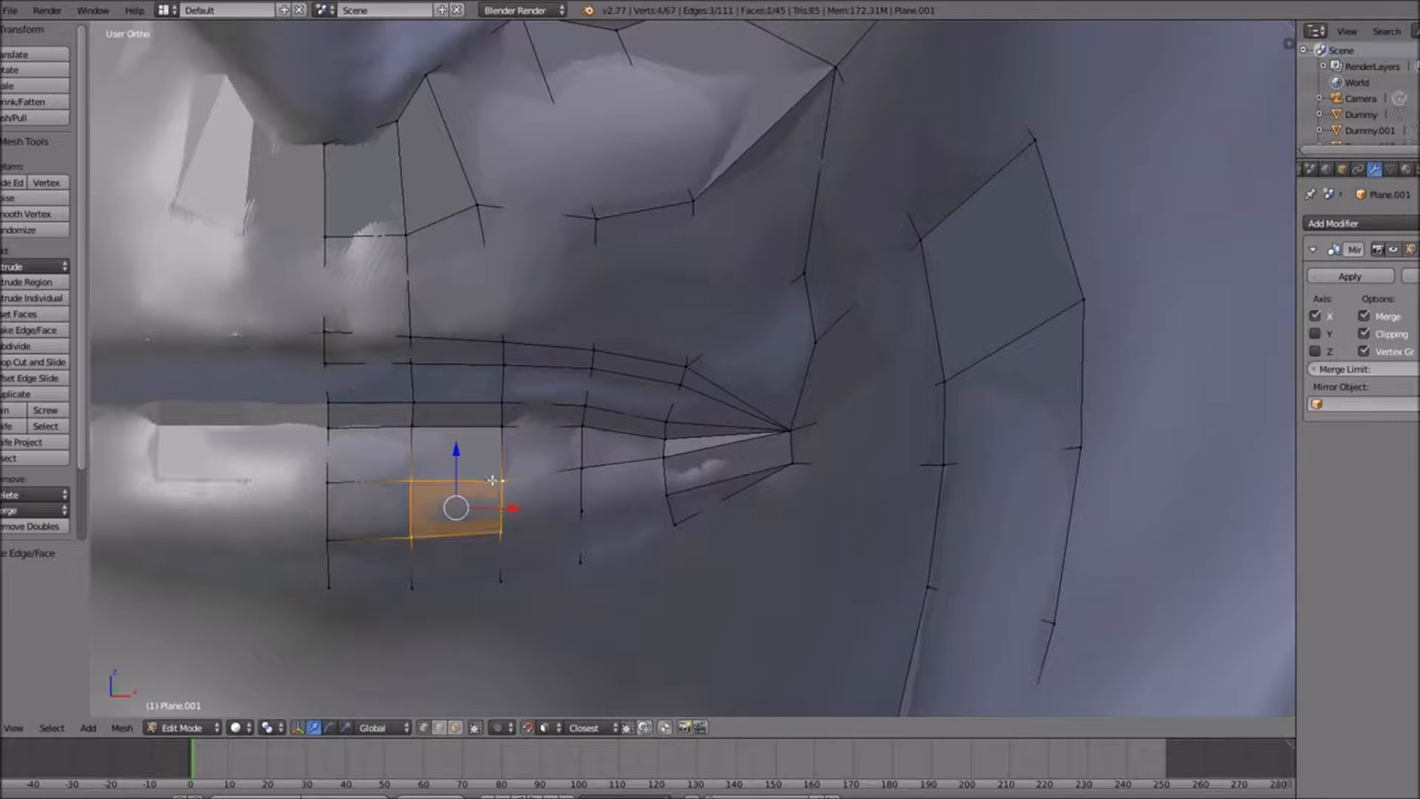
Fill the two outer quads of the lower lip's middle row up to the mouth corner faces
{"action": "right_click", "coordinate": [500, 482]}
{"action": "right_click", "coordinate": [501, 531], "text": "shift"}
{"action": "right_click", "coordinate": [581, 512], "text": "shift"}
{"action": "right_click", "coordinate": [586, 469], "text": "shift"}
{"action": "key", "text": "f"}
{"action": "right_click", "coordinate": [585, 468]}
{"action": "right_click", "coordinate": [582, 512], "text": "shift"}
{"action": "right_click", "coordinate": [667, 494], "text": "shift"}
{"action": "right_click", "coordinate": [664, 458], "text": "shift"}
{"action": "key", "text": "f"}
Fill the two outer quads of the lower lip's bottom row, working inward from the mouth corner
{"action": "right_click", "coordinate": [667, 494]}
{"action": "right_click", "coordinate": [673, 524], "text": "shift"}
{"action": "right_click", "coordinate": [581, 511], "text": "shift"}
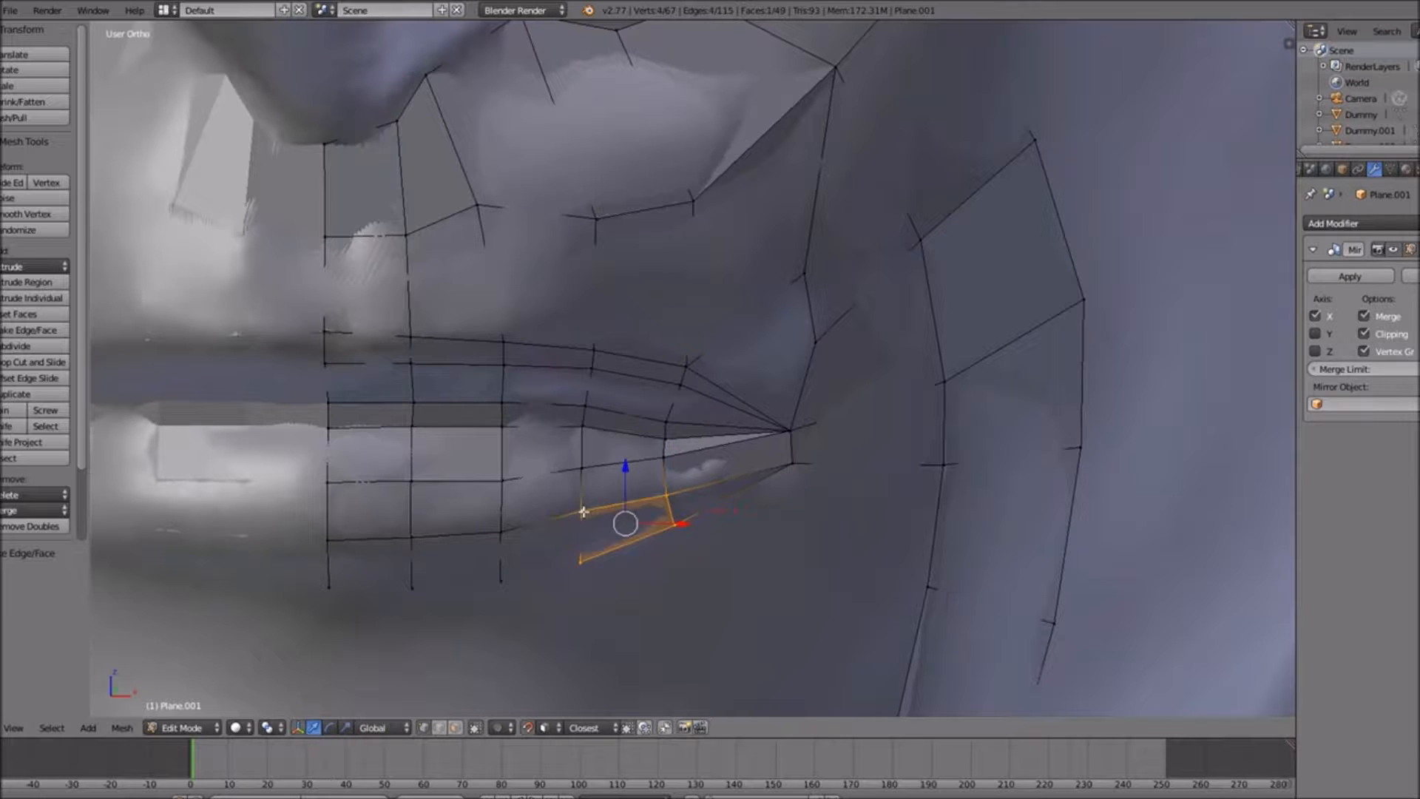
{"action": "key", "text": "f"}
{"action": "right_click", "coordinate": [581, 511]}
{"action": "right_click", "coordinate": [581, 560], "text": "shift"}
{"action": "right_click", "coordinate": [501, 574], "text": "shift"}
{"action": "right_click", "coordinate": [501, 530], "text": "shift"}
{"action": "key", "text": "f"}
Fill the two remaining quads of the lower lip's bottom row up to the midline
{"action": "right_click", "coordinate": [500, 530]}
{"action": "right_click", "coordinate": [501, 571], "text": "shift"}
{"action": "right_click", "coordinate": [424, 582], "text": "shift"}
{"action": "right_click", "coordinate": [417, 539], "text": "shift"}
{"action": "key", "text": "f"}
{"action": "right_click", "coordinate": [417, 539]}
{"action": "right_click", "coordinate": [415, 581], "text": "shift"}
{"action": "right_click", "coordinate": [328, 588], "text": "shift"}
{"action": "right_click", "coordinate": [326, 539], "text": "shift"}
{"action": "key", "text": "f"}
Inspect the mirrored mesh isolated in Object Mode, and return to editing it over the sculpt
{"action": "scroll", "coordinate": [573, 473], "scroll_direction": "down", "scroll_amount": 5}
{"action": "key", "text": "Tab"}
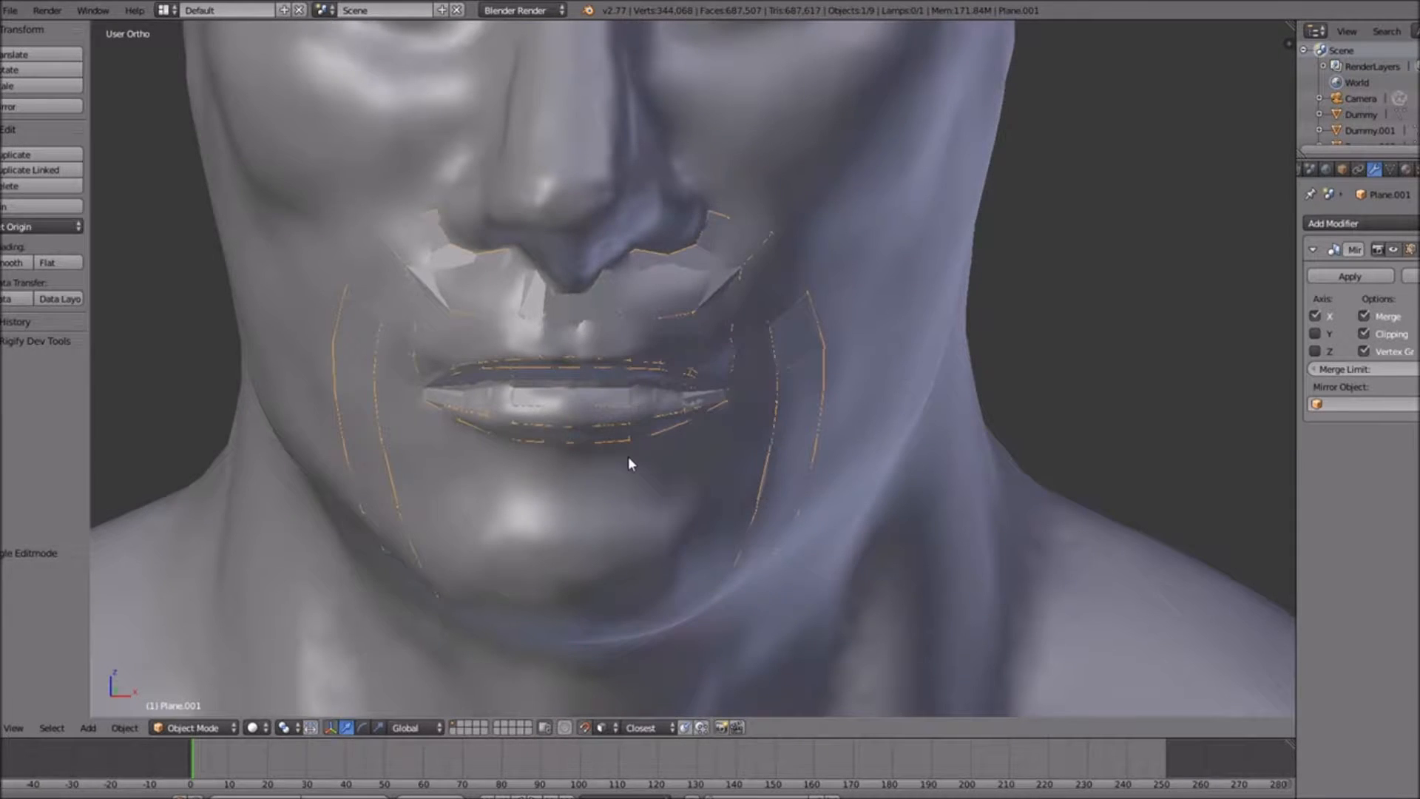
{"action": "key", "text": "KP_Divide"}
{"action": "middle_click_drag", "start_coordinate": [852, 468], "coordinate": [797, 432]}
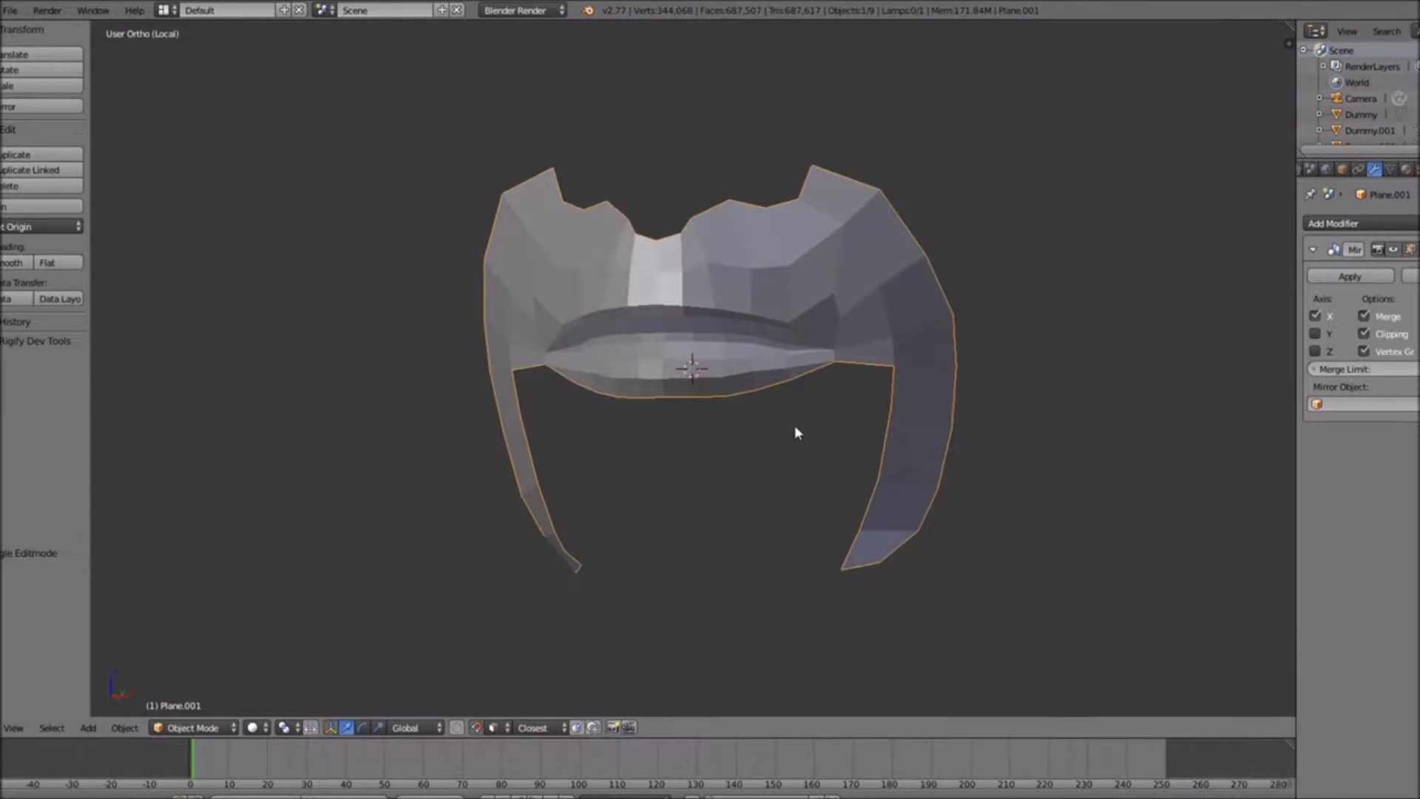
{"action": "key", "text": "KP_Divide"}
{"action": "key", "text": "Tab"}
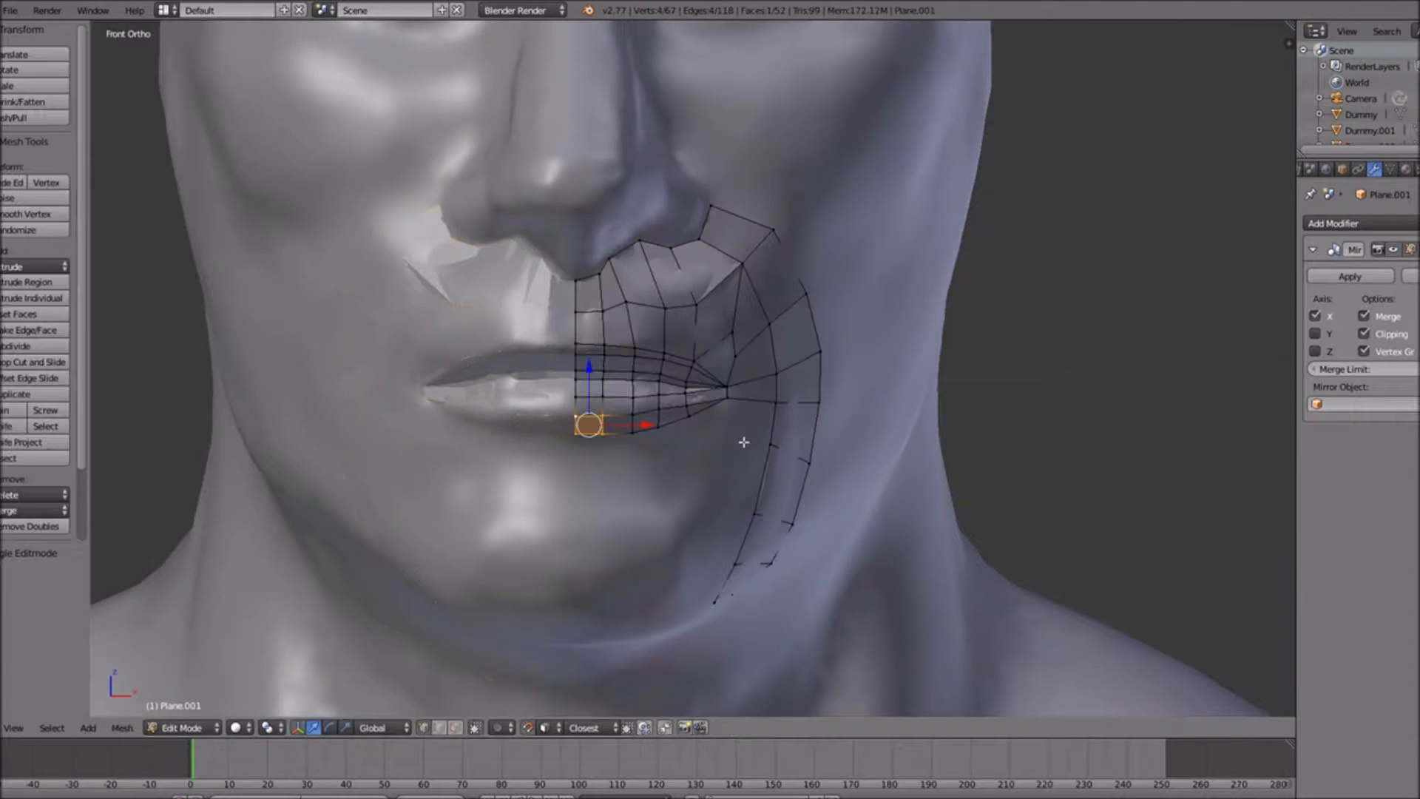
Move the lower vertex at the mouth corner up about 0.0007 units in front view
{"action": "key", "text": "KP_1"}
{"action": "scroll", "coordinate": [651, 414], "scroll_direction": "up", "scroll_amount": 2}
{"action": "right_click", "coordinate": [740, 290]}
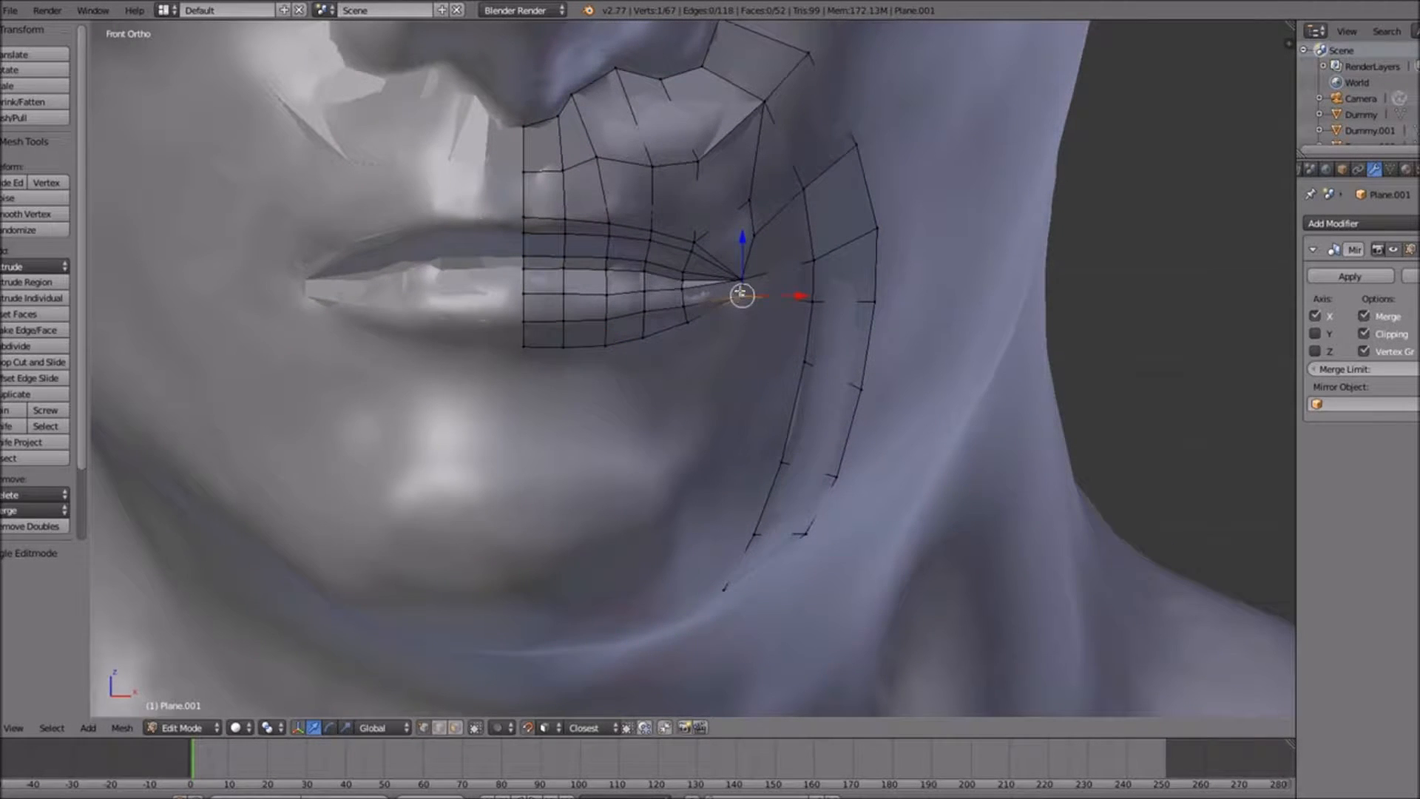
{"action": "key", "text": "g"}
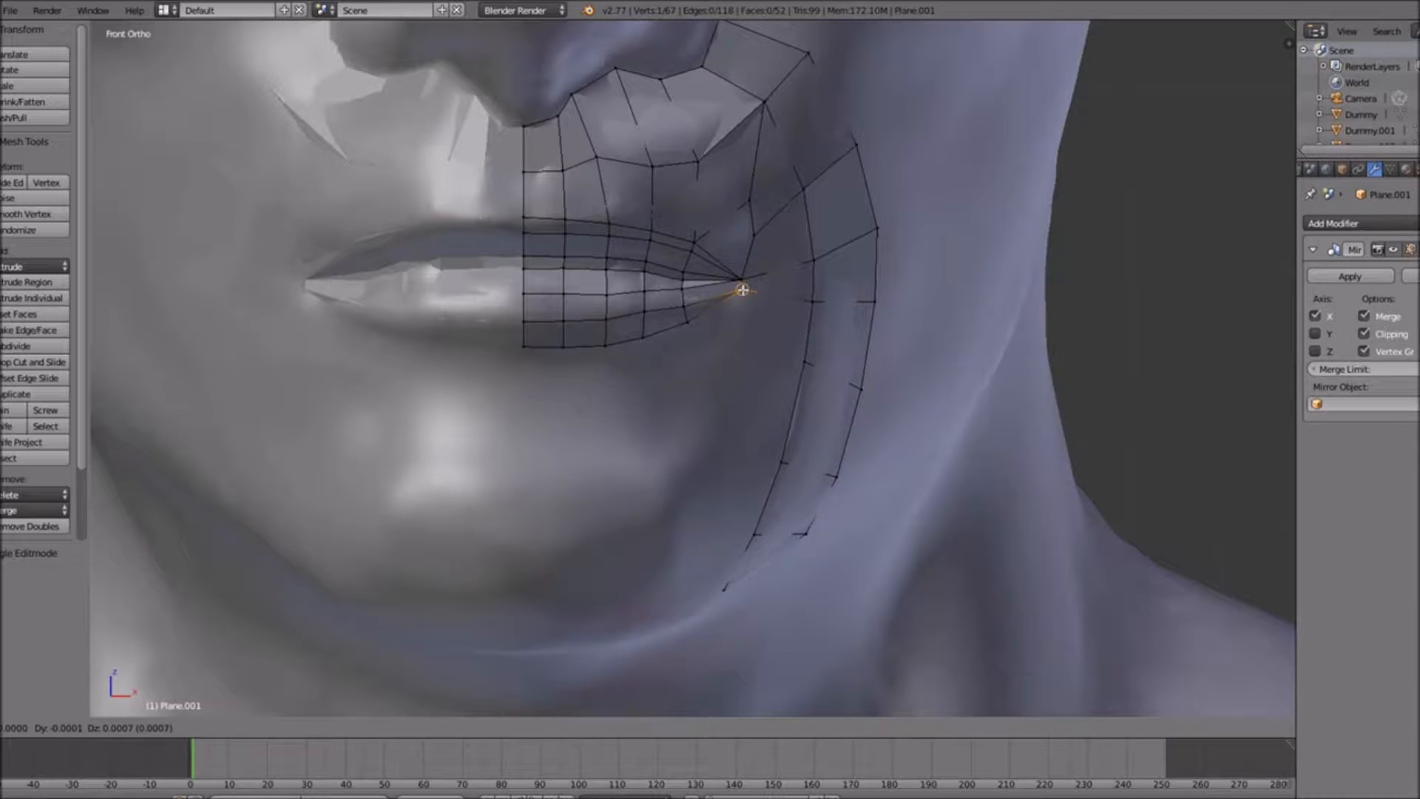
{"action": "left_click", "coordinate": [743, 289]}
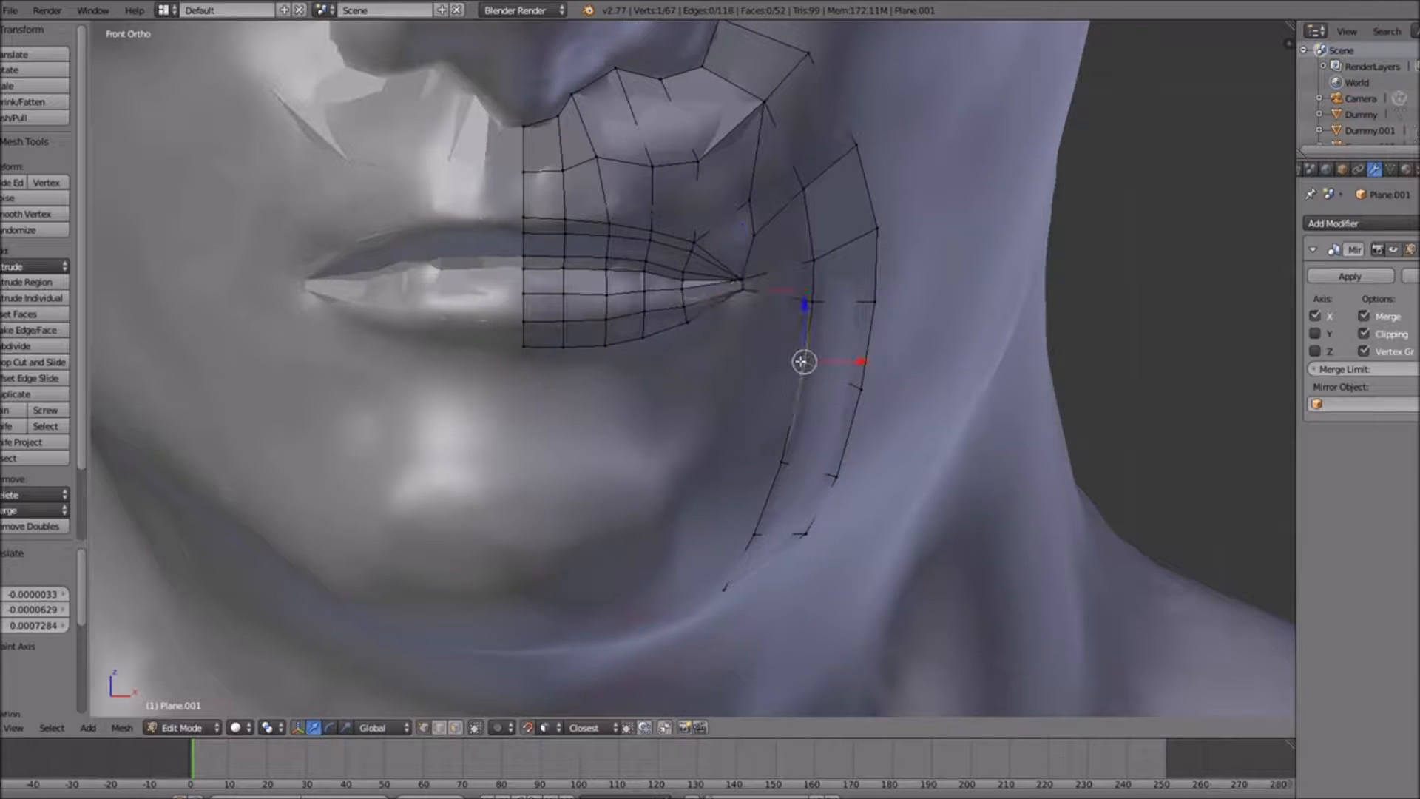
Extrude a curved chain of six vertices from the cheek strip's inner edge, passing below the lower lip to the midline
{"action": "key", "text": "g"}
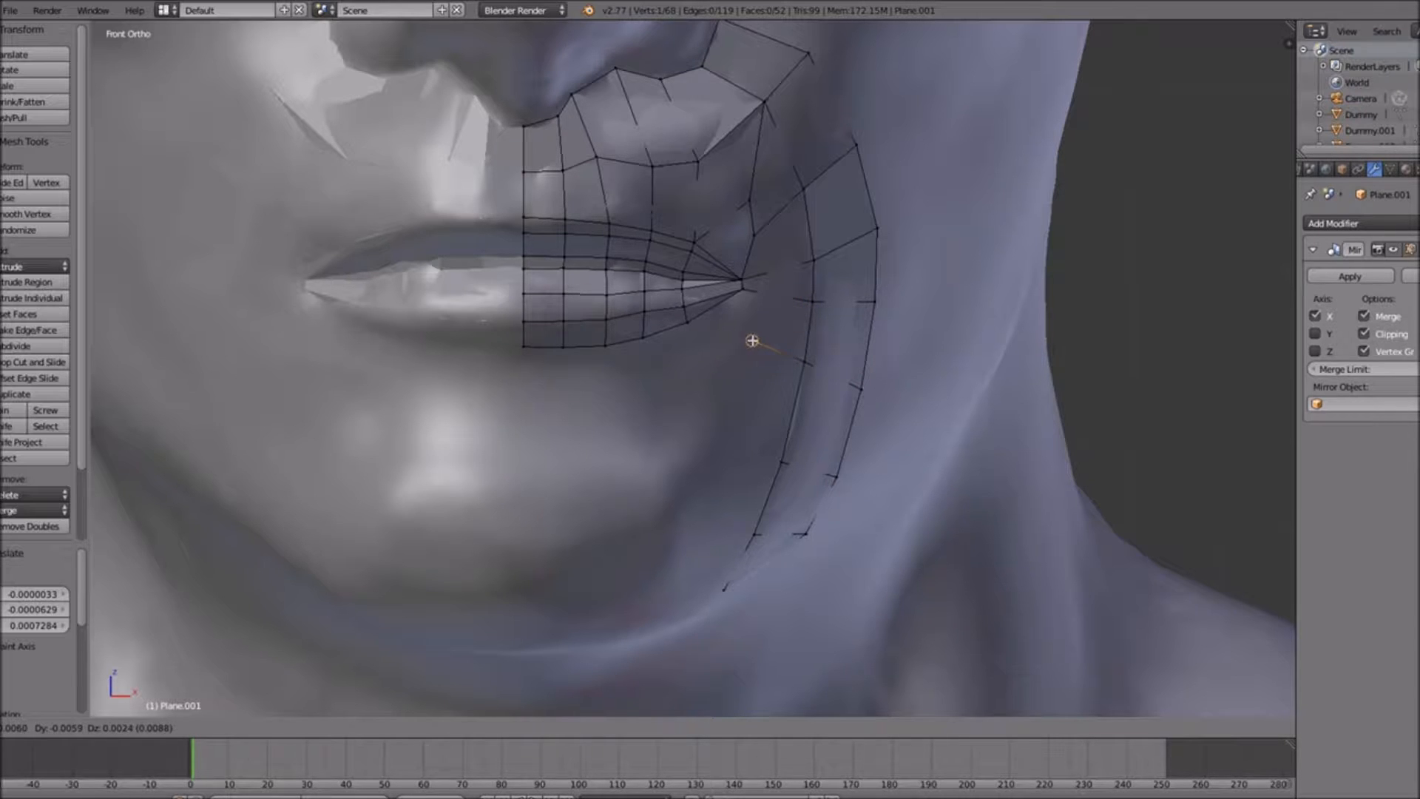
{"action": "left_click", "coordinate": [752, 340]}
{"action": "key", "text": "e"}
{"action": "left_click", "coordinate": [713, 372]}
{"action": "key", "text": "e"}
{"action": "left_click", "coordinate": [648, 404]}
{"action": "key", "text": "e"}
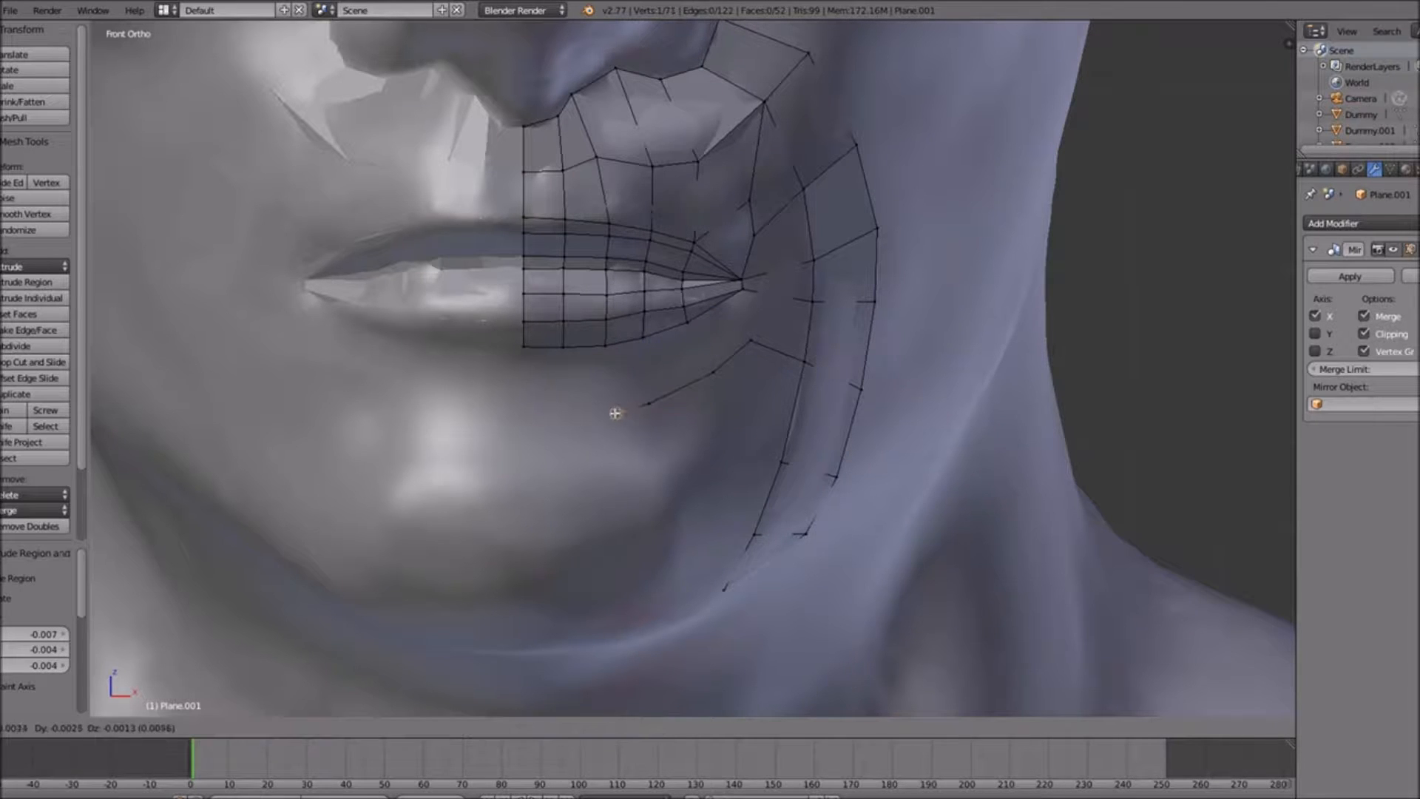
{"action": "left_click", "coordinate": [606, 414]}
{"action": "key", "text": "e"}
{"action": "left_click", "coordinate": [563, 418]}
{"action": "key", "text": "e"}
{"action": "left_click", "coordinate": [524, 418]}
Fill the quads between the lower lip's bottom edge and the chain below it, working outward from the midline
{"action": "right_click", "coordinate": [524, 347], "text": "shift"}
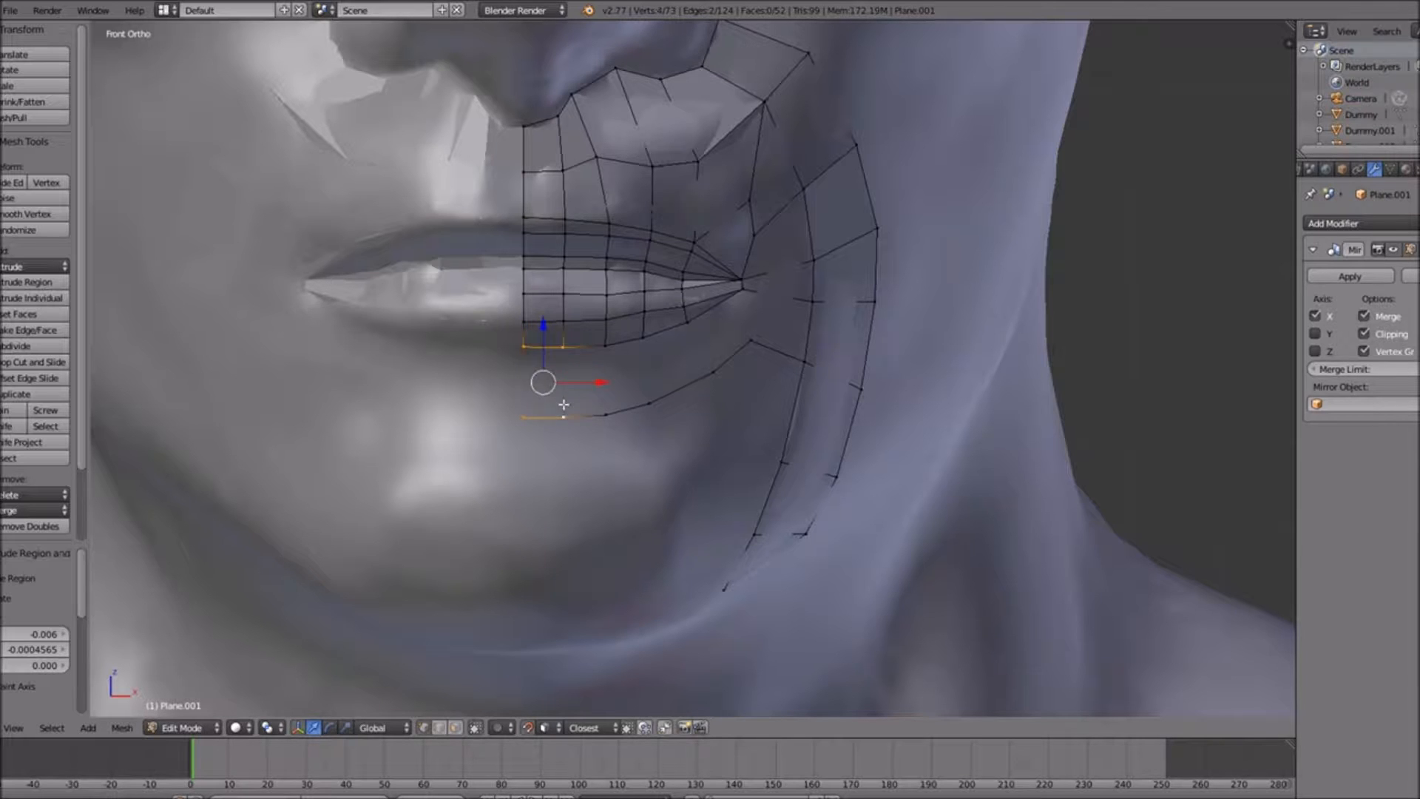
{"action": "key", "text": "f"}
{"action": "right_click", "coordinate": [603, 346]}
{"action": "right_click", "coordinate": [605, 412], "text": "shift"}
{"action": "right_click", "coordinate": [649, 404], "text": "shift"}
{"action": "right_click", "coordinate": [644, 338], "text": "shift"}
{"action": "key", "text": "f"}
{"action": "right_click", "coordinate": [643, 338]}
{"action": "right_click", "coordinate": [649, 403], "text": "shift"}
{"action": "right_click", "coordinate": [715, 374], "text": "shift"}
{"action": "key", "text": "f"}
Fill the remaining quads of the row below the mouth corner, joining it to the cheek strip
{"action": "mouse_move", "coordinate": [716, 375]}
{"action": "middle_mouse_down"}
{"action": "mouse_move", "coordinate": [769, 375]}
{"action": "mouse_move", "coordinate": [699, 381]}
{"action": "middle_mouse_up"}
{"action": "right_click", "coordinate": [715, 352]}
{"action": "right_click", "coordinate": [678, 375], "text": "shift"}
{"action": "right_click", "coordinate": [643, 329], "text": "shift"}
{"action": "right_click", "coordinate": [697, 301], "text": "shift"}
{"action": "key", "text": "f"}
{"action": "right_click", "coordinate": [701, 303]}
{"action": "right_click", "coordinate": [715, 348], "text": "shift"}
{"action": "right_click", "coordinate": [787, 364], "text": "shift"}
{"action": "right_click", "coordinate": [787, 315], "text": "shift"}
{"action": "key", "text": "f"}
{"action": "mouse_move", "coordinate": [654, 397]}
{"action": "middle_mouse_down"}
{"action": "mouse_move", "coordinate": [744, 380]}
{"action": "mouse_move", "coordinate": [652, 410]}
{"action": "middle_mouse_up"}
{"action": "key", "text": "KP_1"}
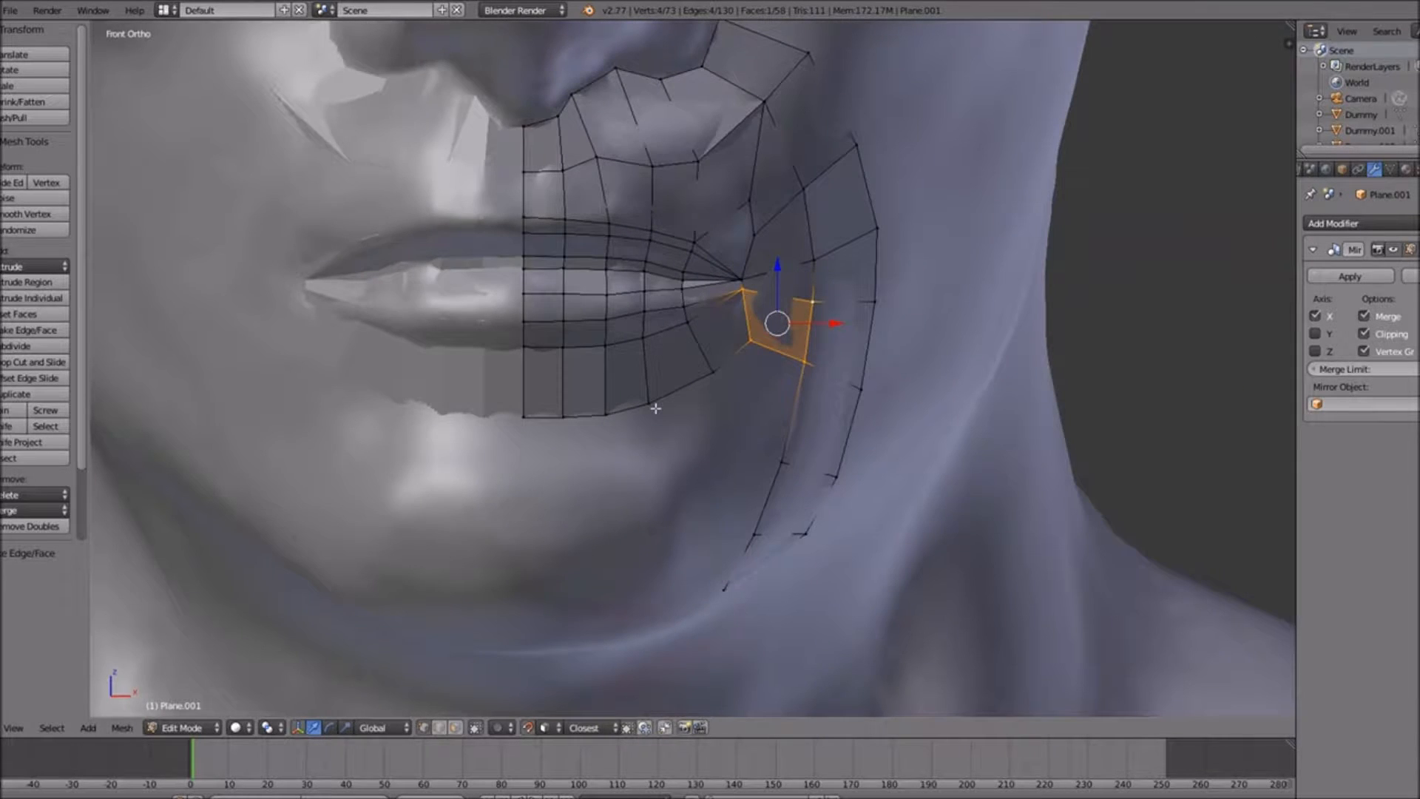
Move the three innermost vertices of the new row's lower edge up about 0.003 units towards the lip
{"action": "right_click", "coordinate": [526, 416]}
{"action": "key", "text": "g"}
{"action": "left_click", "coordinate": [525, 387]}
{"action": "right_click", "coordinate": [562, 415]}
{"action": "key", "text": "g"}
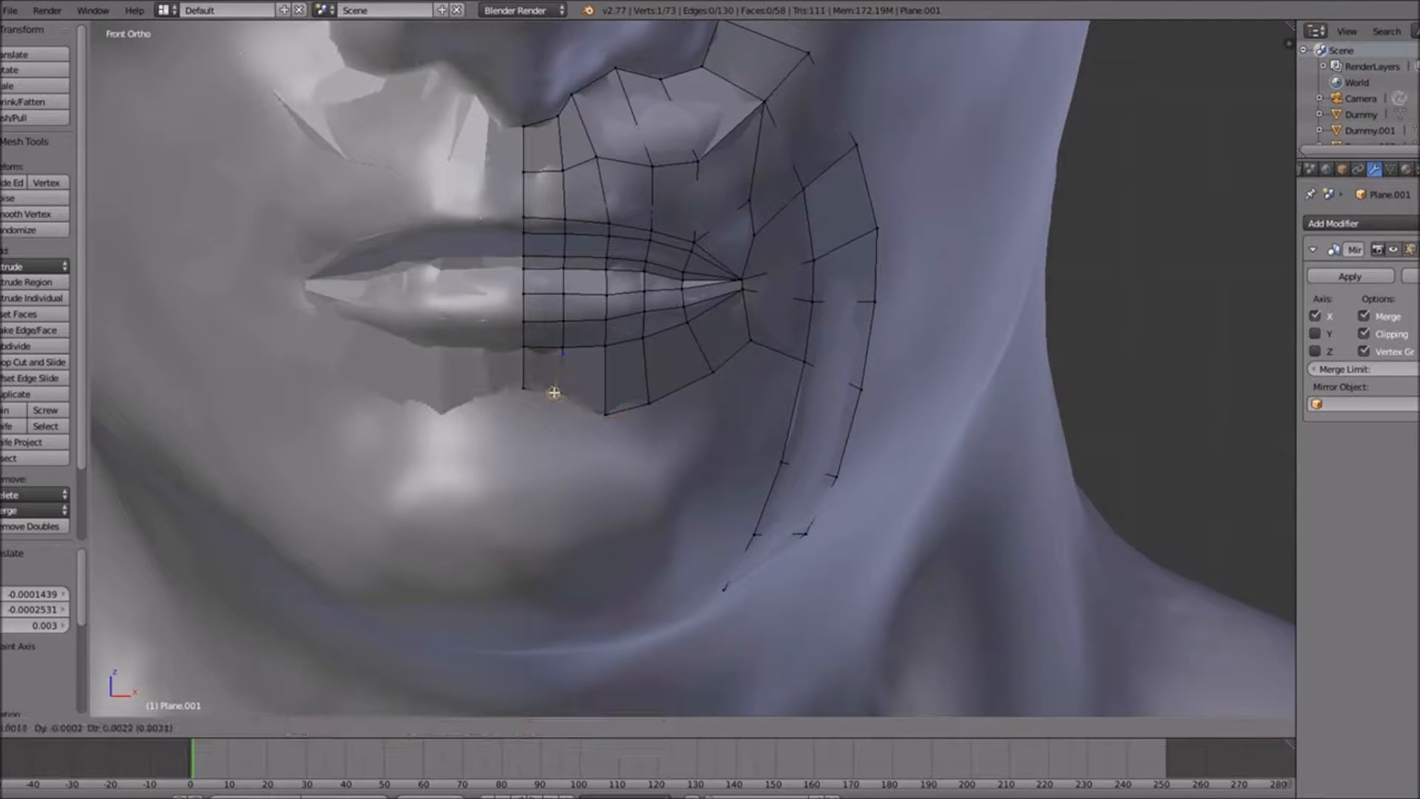
{"action": "left_click", "coordinate": [565, 388]}
{"action": "right_click", "coordinate": [605, 413]}
{"action": "key", "text": "g"}
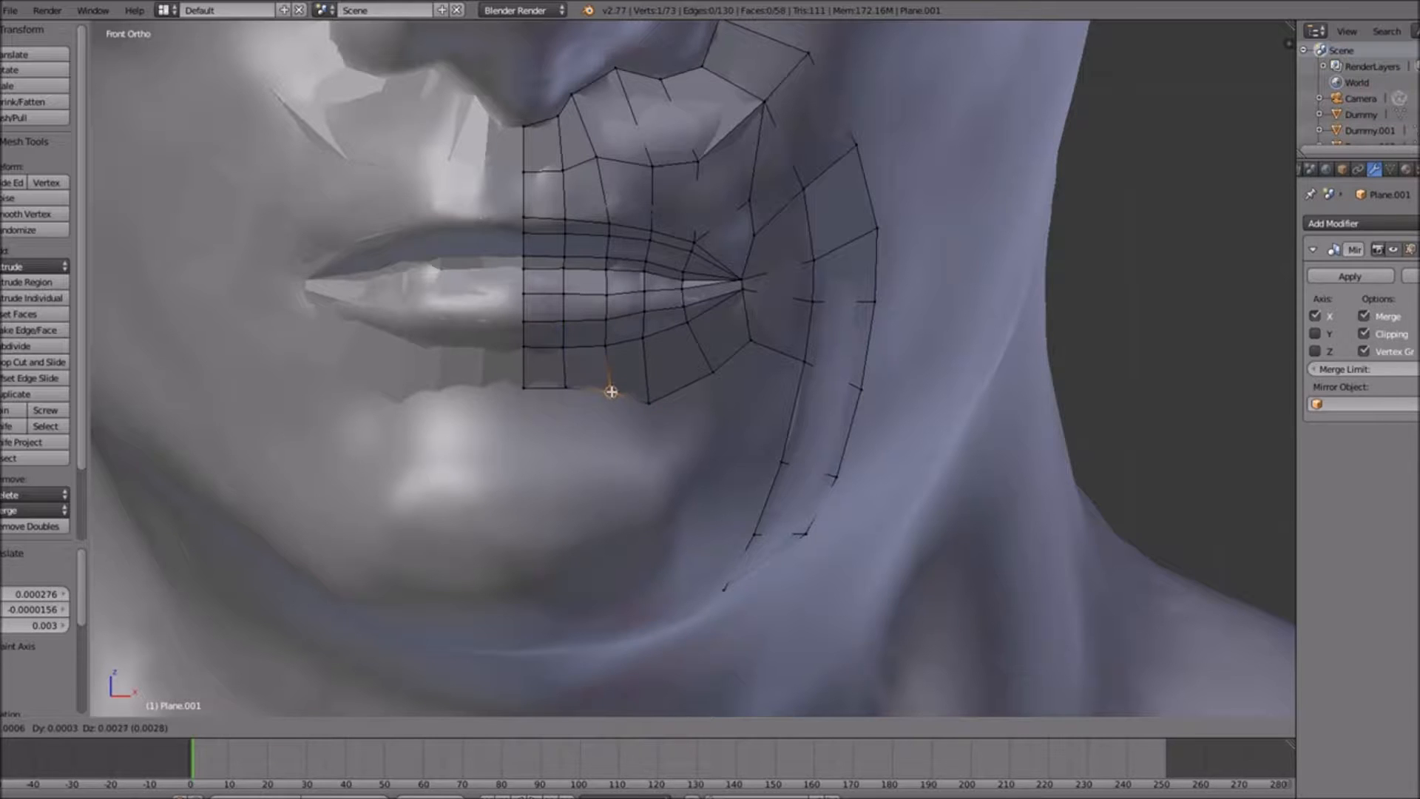
{"action": "left_click", "coordinate": [612, 383]}
Move the next three vertices of that lower edge up, following the lip's curve to the mouth corner
{"action": "right_click", "coordinate": [649, 403]}
{"action": "key", "text": "g"}
{"action": "left_click", "coordinate": [673, 378]}
{"action": "right_click", "coordinate": [715, 370]}
{"action": "key", "text": "g"}
{"action": "left_click", "coordinate": [715, 348]}
{"action": "right_click", "coordinate": [751, 342]}
{"action": "key", "text": "g"}
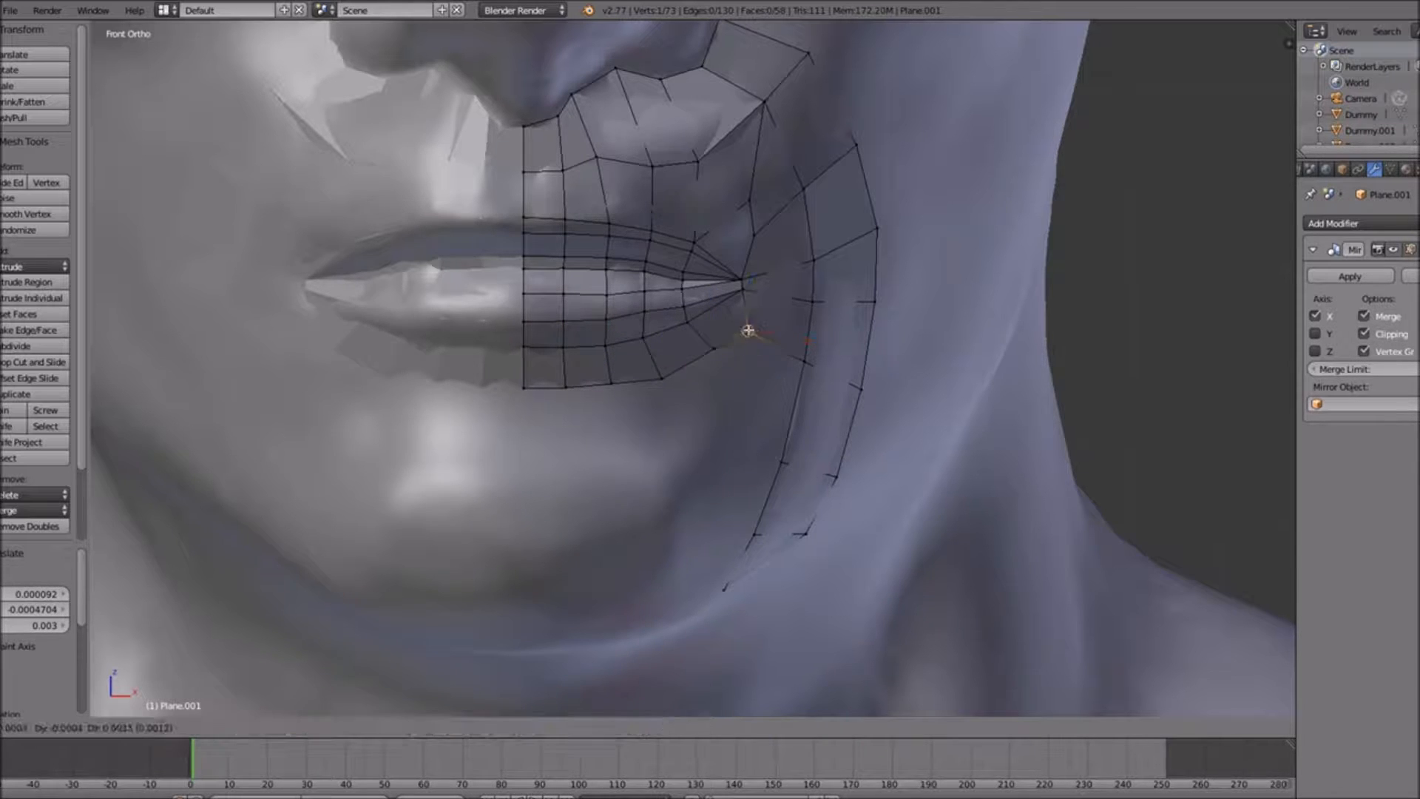
{"action": "left_click", "coordinate": [746, 332]}
Extrude two connected vertices downward onto the chin from the row's lower edge, just inside the mouth corner
{"action": "right_click", "coordinate": [710, 353]}
{"action": "key", "text": "e"}
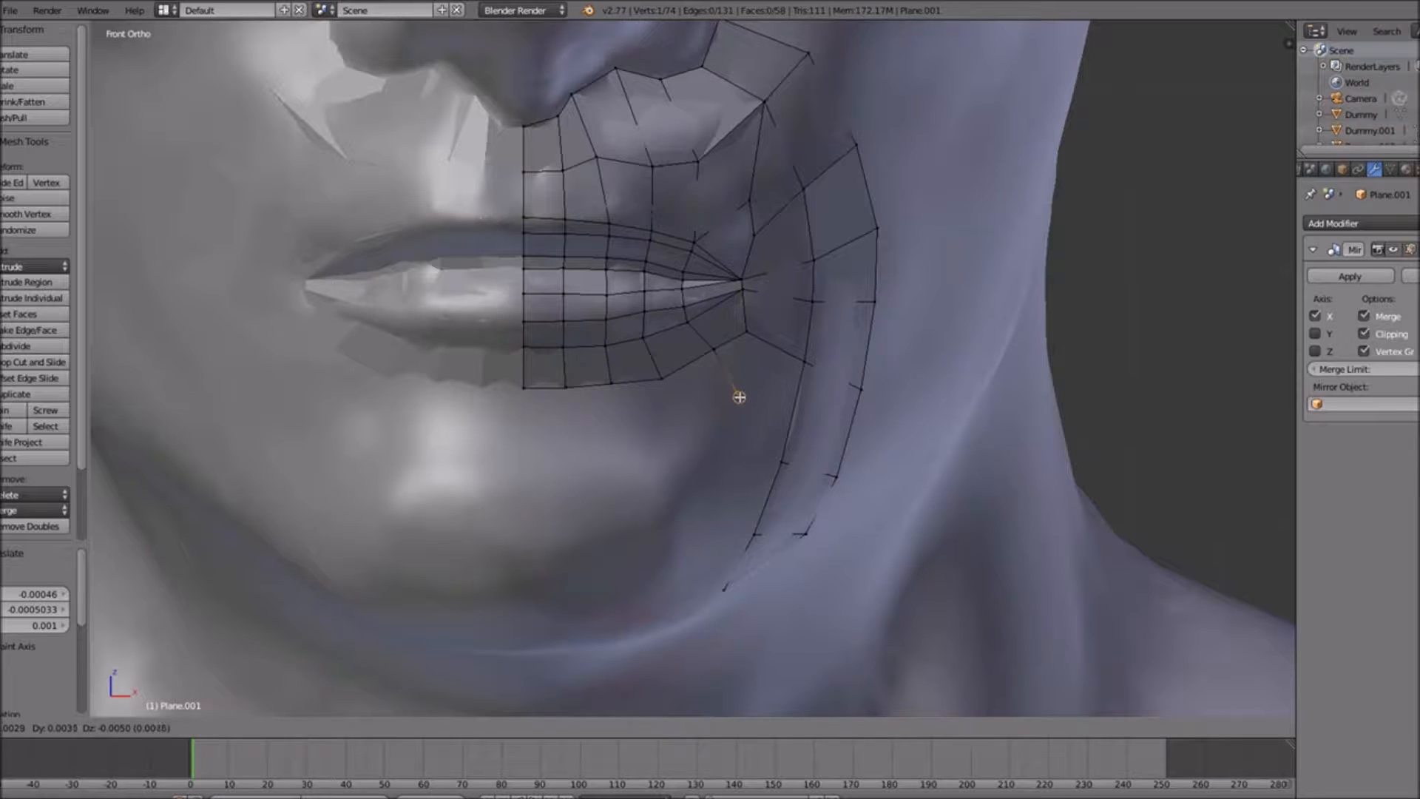
{"action": "left_click", "coordinate": [740, 397]}
{"action": "key", "text": "e"}
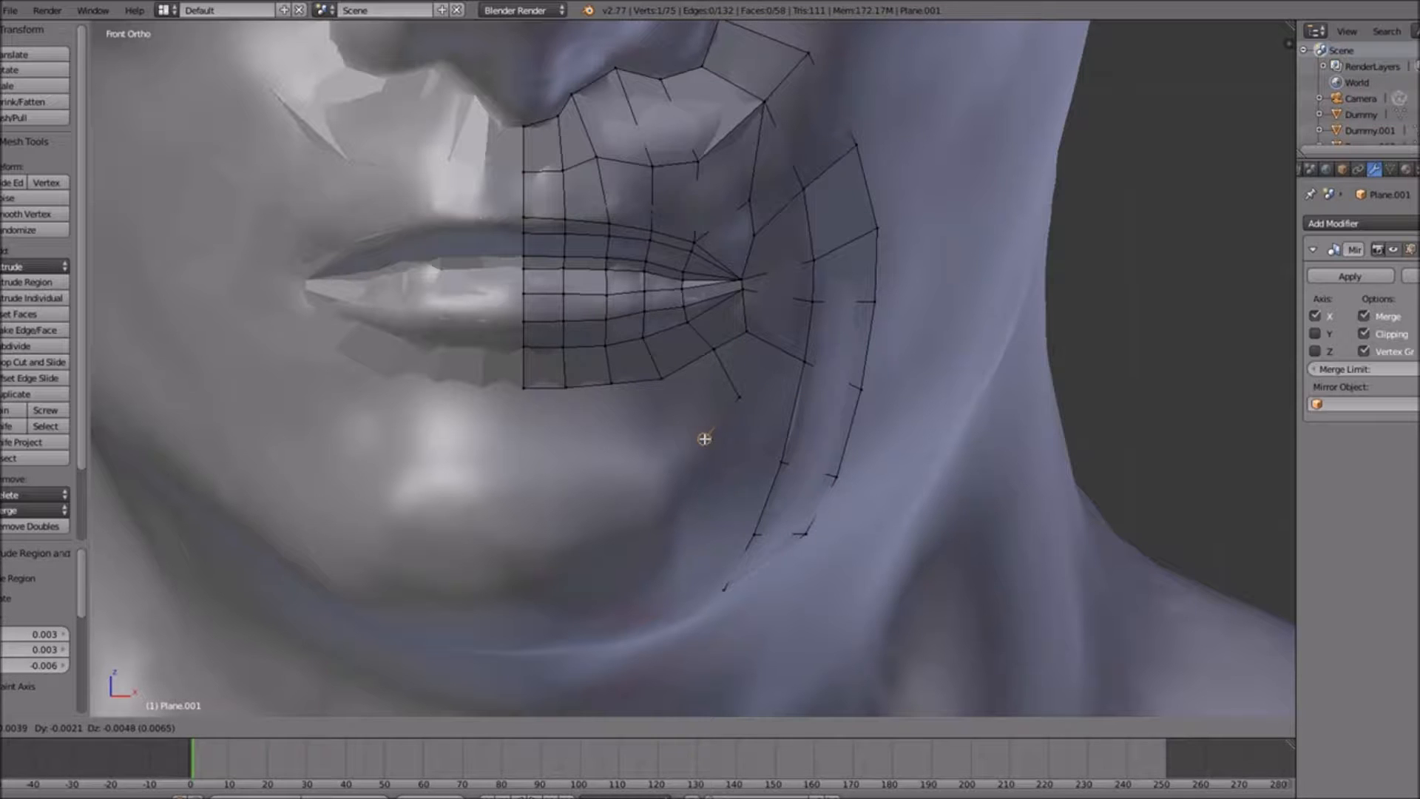
{"action": "left_click", "coordinate": [702, 436]}
Fill two quads between the new chin vertices and the inner edge of the cheek strip
{"action": "right_click", "coordinate": [740, 397]}
{"action": "right_click", "coordinate": [747, 330], "text": "ctrl"}
{"action": "right_click", "coordinate": [803, 364], "text": "shift"}
{"action": "key", "text": "f"}
{"action": "right_click", "coordinate": [739, 397]}
{"action": "right_click", "coordinate": [706, 435], "text": "shift"}
{"action": "right_click", "coordinate": [780, 461], "text": "shift"}
{"action": "right_click", "coordinate": [801, 367], "text": "shift"}
{"action": "key", "text": "f"}
Extrude the lower chin vertex three times across the chin to the midline
{"action": "right_click", "coordinate": [706, 435]}
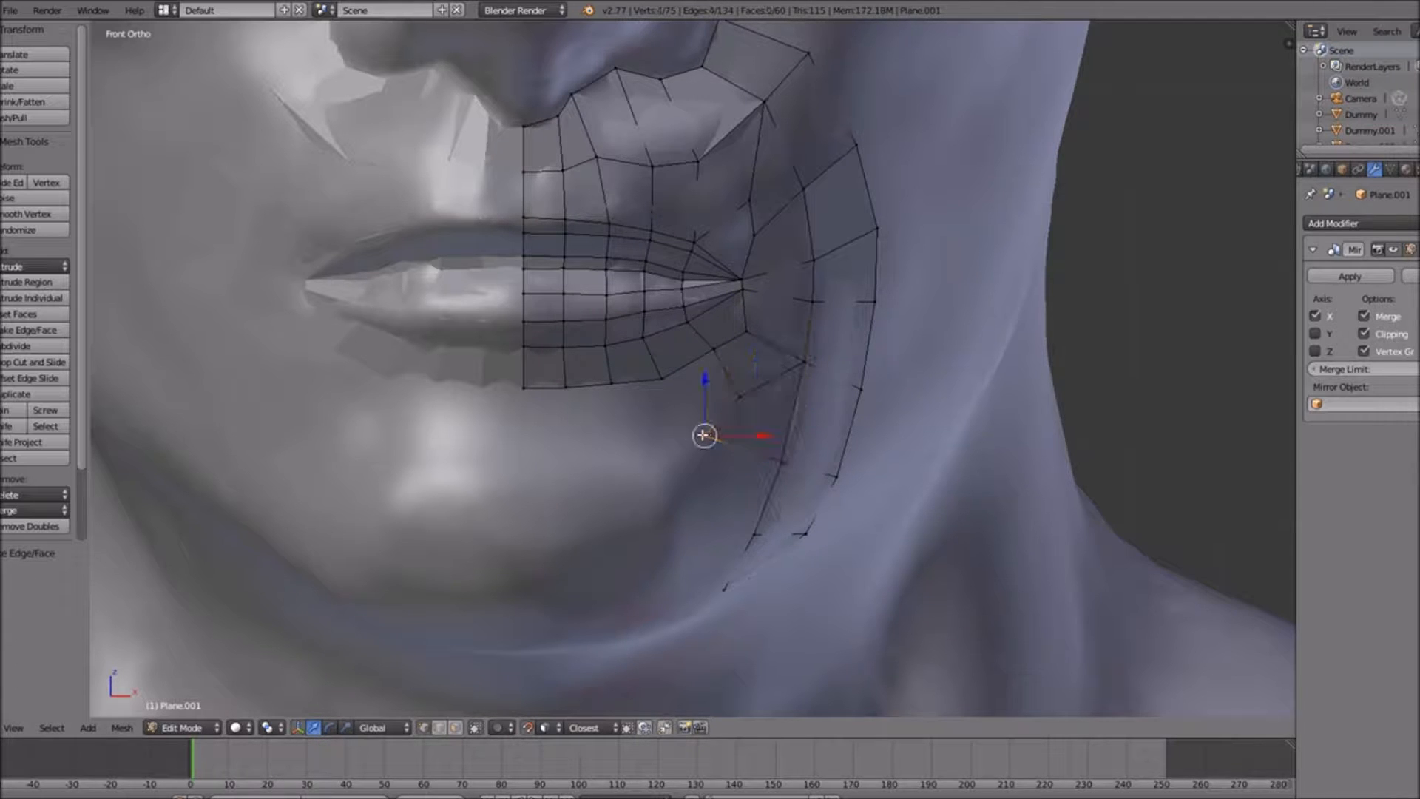
{"action": "key", "text": "e"}
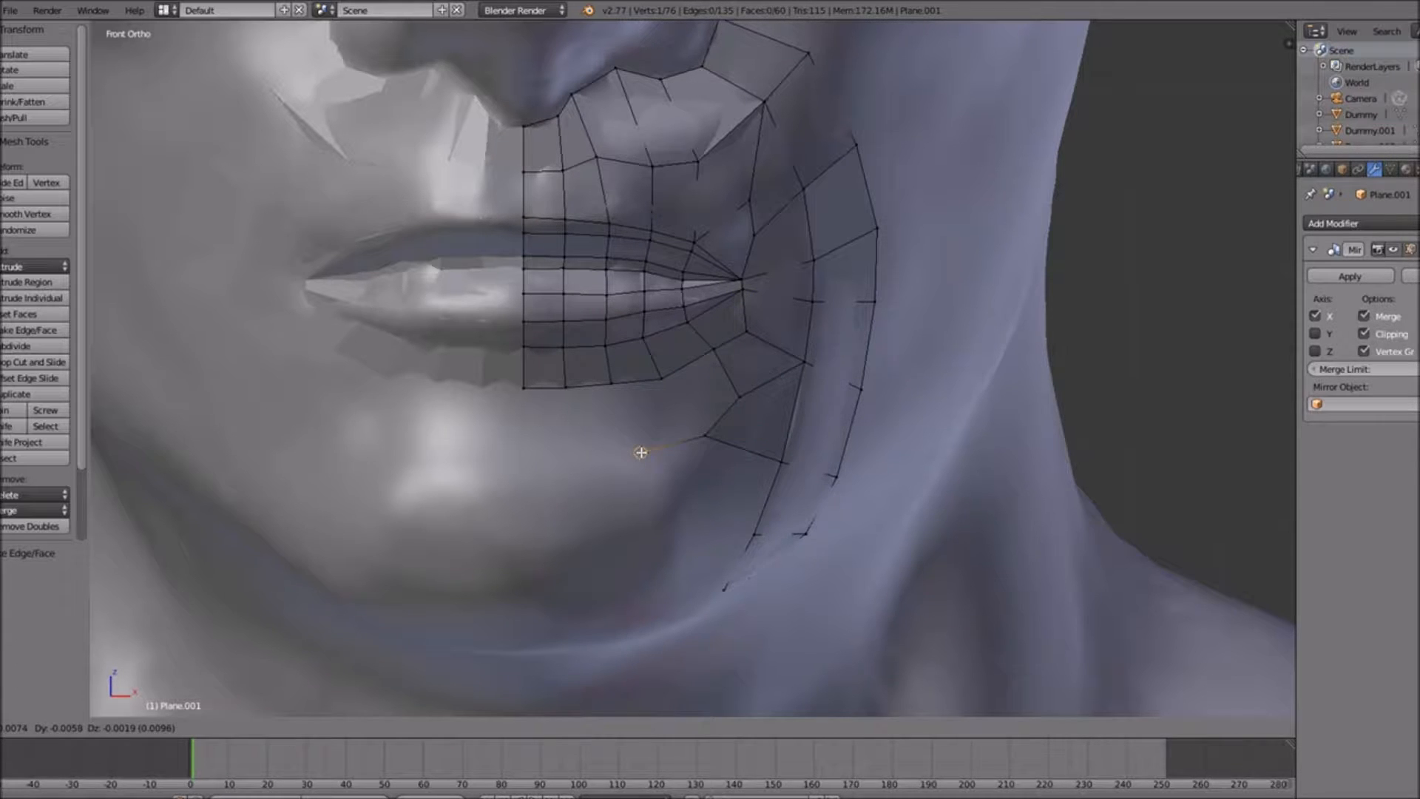
{"action": "left_click", "coordinate": [640, 451]}
{"action": "key", "text": "e"}
{"action": "left_click", "coordinate": [582, 455]}
{"action": "key", "text": "e"}
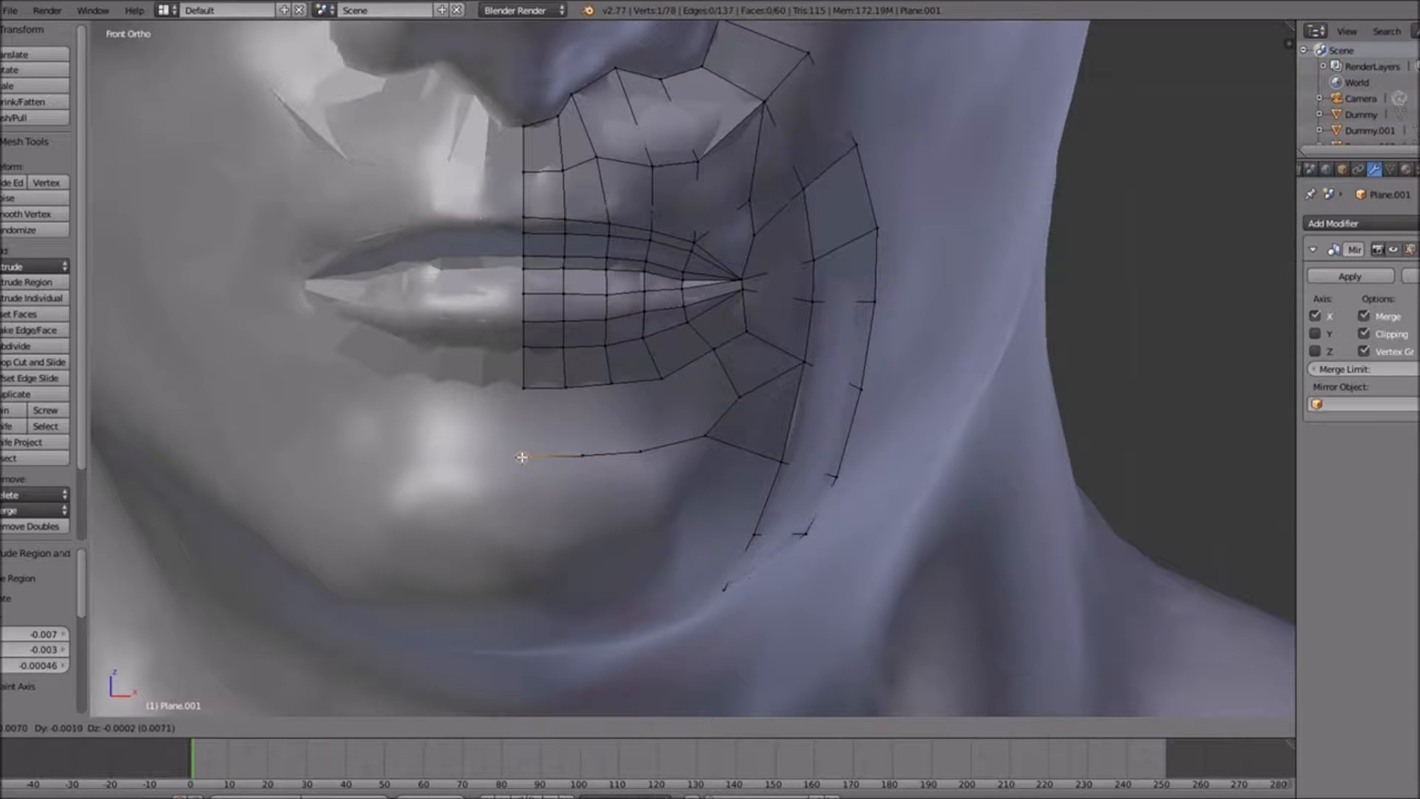
{"action": "left_click", "coordinate": [522, 457]}
Fill the two chin quads nearest the midline between the lip row and the new chain
{"action": "right_click", "coordinate": [577, 454], "text": "shift"}
{"action": "right_click", "coordinate": [546, 450], "text": "shift"}
{"action": "right_click", "coordinate": [540, 459], "text": "shift"}
{"action": "right_click", "coordinate": [529, 392], "text": "shift"}
{"action": "right_click", "coordinate": [567, 386], "text": "shift"}
{"action": "key", "text": "f"}
{"action": "right_click", "coordinate": [567, 387]}
{"action": "right_click", "coordinate": [583, 448], "text": "shift"}
{"action": "right_click", "coordinate": [637, 448], "text": "shift"}
{"action": "right_click", "coordinate": [613, 386], "text": "shift"}
{"action": "key", "text": "f"}
Fill the last two quads of the chin row out to the cheek-side vertices
{"action": "right_click", "coordinate": [612, 384]}
{"action": "right_click", "coordinate": [641, 448], "text": "shift"}
{"action": "right_click", "coordinate": [707, 442], "text": "shift"}
{"action": "right_click", "coordinate": [658, 382], "text": "shift"}
{"action": "key", "text": "f"}
{"action": "right_click", "coordinate": [657, 383]}
{"action": "right_click", "coordinate": [708, 444], "text": "shift"}
{"action": "right_click", "coordinate": [741, 395], "text": "shift"}
{"action": "right_click", "coordinate": [711, 356], "text": "shift"}
{"action": "key", "text": "f"}
Inspect the mirrored mesh isolated in Object Mode and over the sculpt, and return to editing it
{"action": "scroll", "coordinate": [710, 366], "scroll_direction": "down", "scroll_amount": 6}
{"action": "middle_click_drag", "start_coordinate": [710, 367], "coordinate": [681, 429]}
{"action": "key", "text": "Tab"}
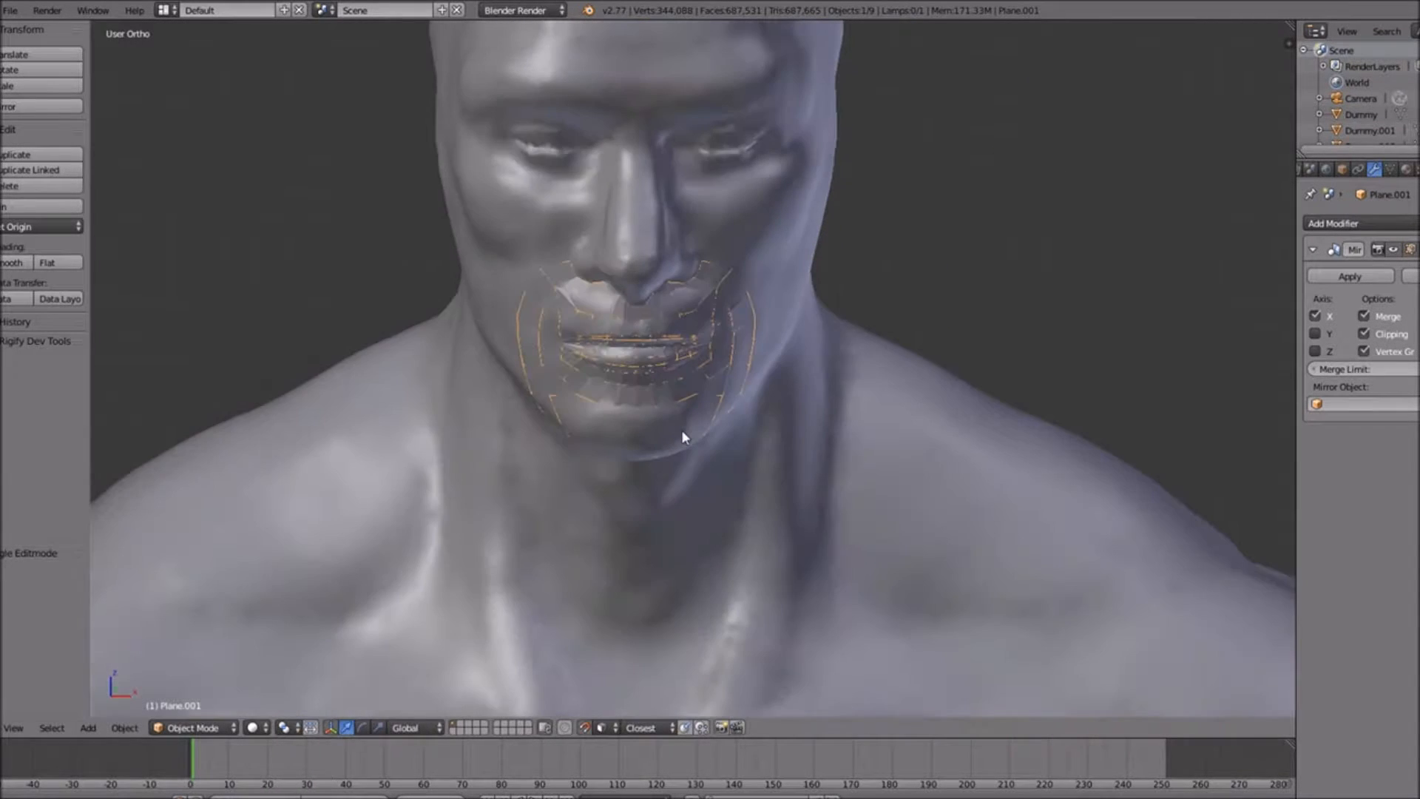
{"action": "key", "text": "KP_Divide"}
{"action": "mouse_move", "coordinate": [823, 476]}
{"action": "middle_mouse_down"}
{"action": "mouse_move", "coordinate": [840, 485]}
{"action": "mouse_move", "coordinate": [785, 482]}
{"action": "mouse_move", "coordinate": [916, 462]}
{"action": "mouse_move", "coordinate": [847, 460]}
{"action": "middle_mouse_up"}
{"action": "scroll", "coordinate": [843, 452], "scroll_direction": "down", "scroll_amount": 3}
{"action": "key", "text": "KP_Divide"}
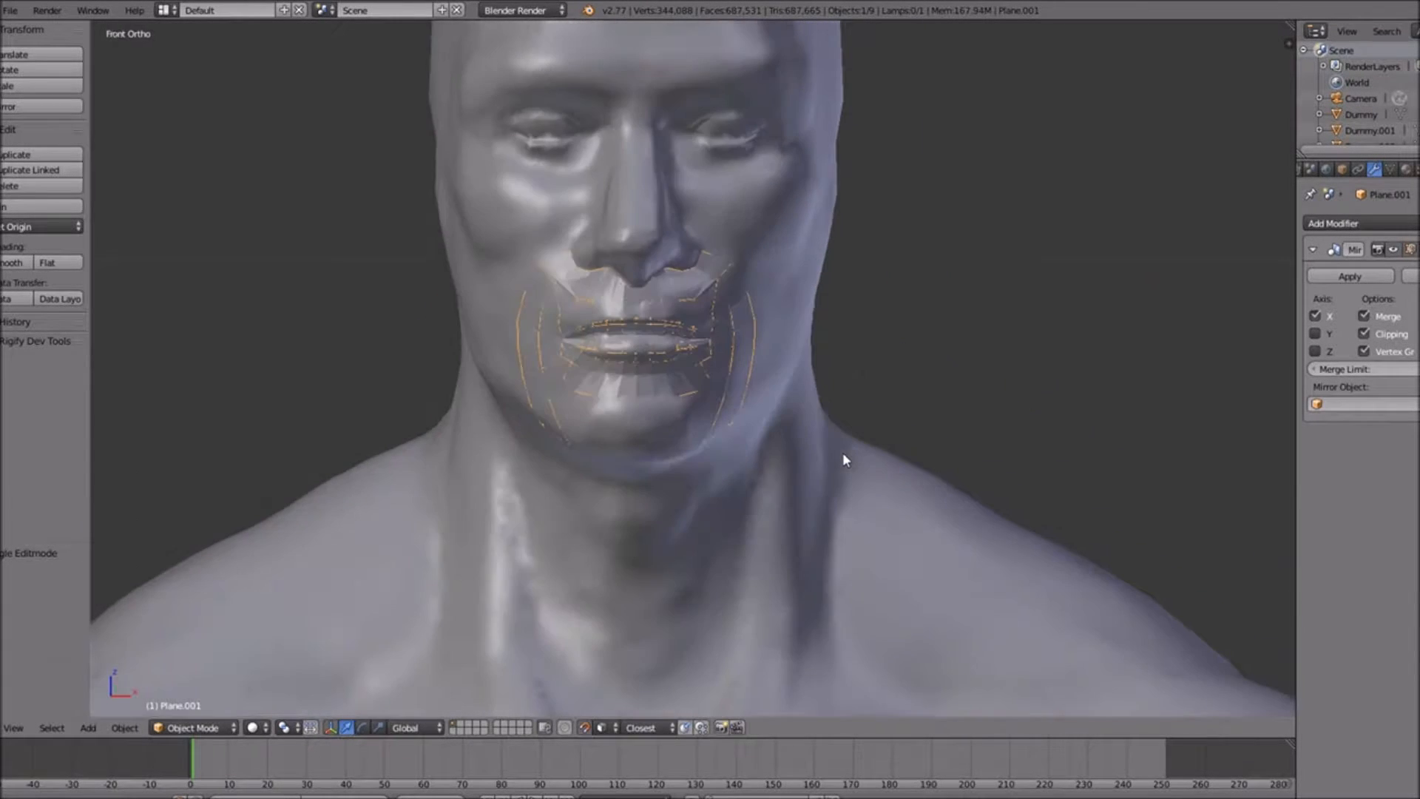
{"action": "scroll", "coordinate": [779, 320], "scroll_direction": "up", "scroll_amount": 2}
{"action": "middle_click_drag", "start_coordinate": [770, 323], "coordinate": [690, 311]}
{"action": "key", "text": "Tab"}
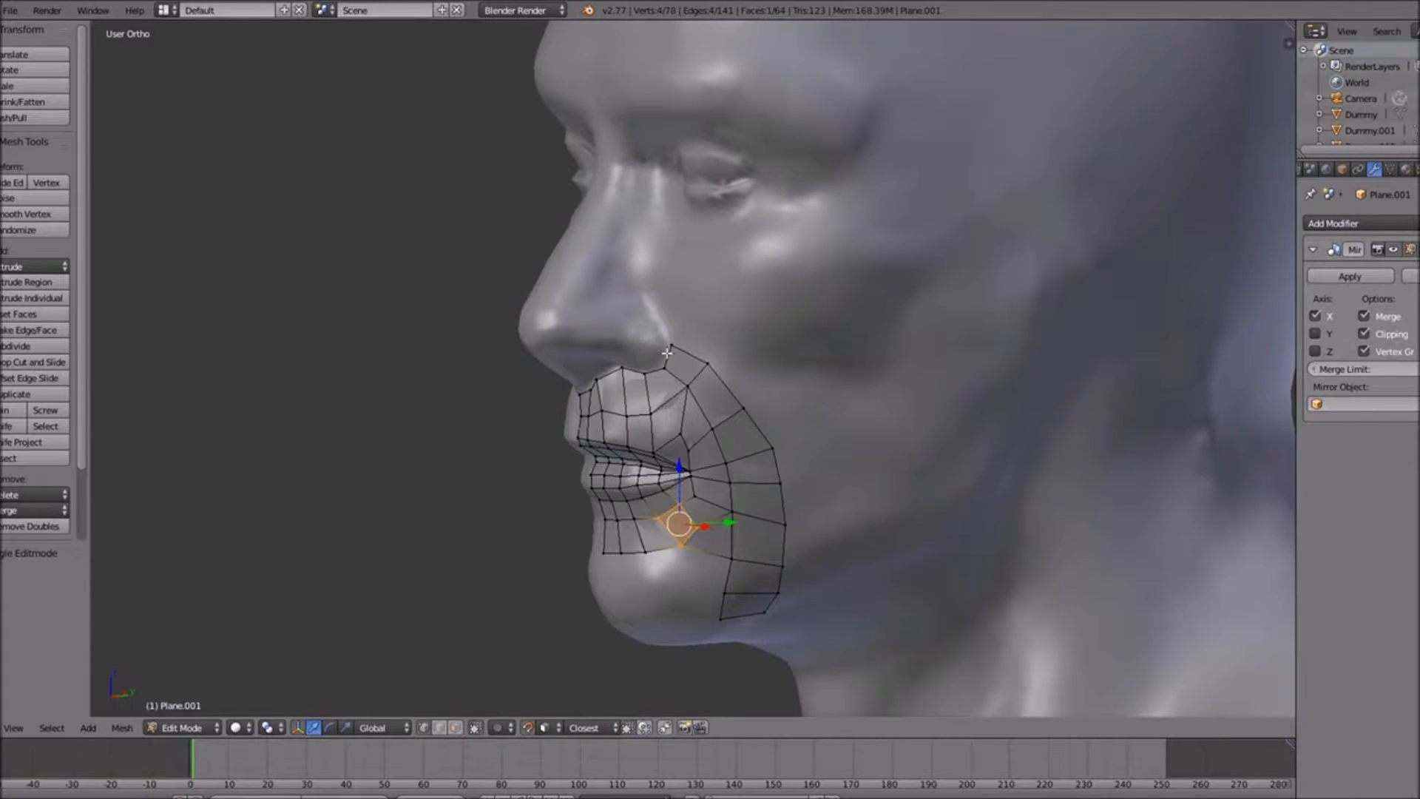
Extrude vertices around the nostril and the nose's underside, and fill quads between them towards the nose tip
{"action": "key", "text": "KP_1"}
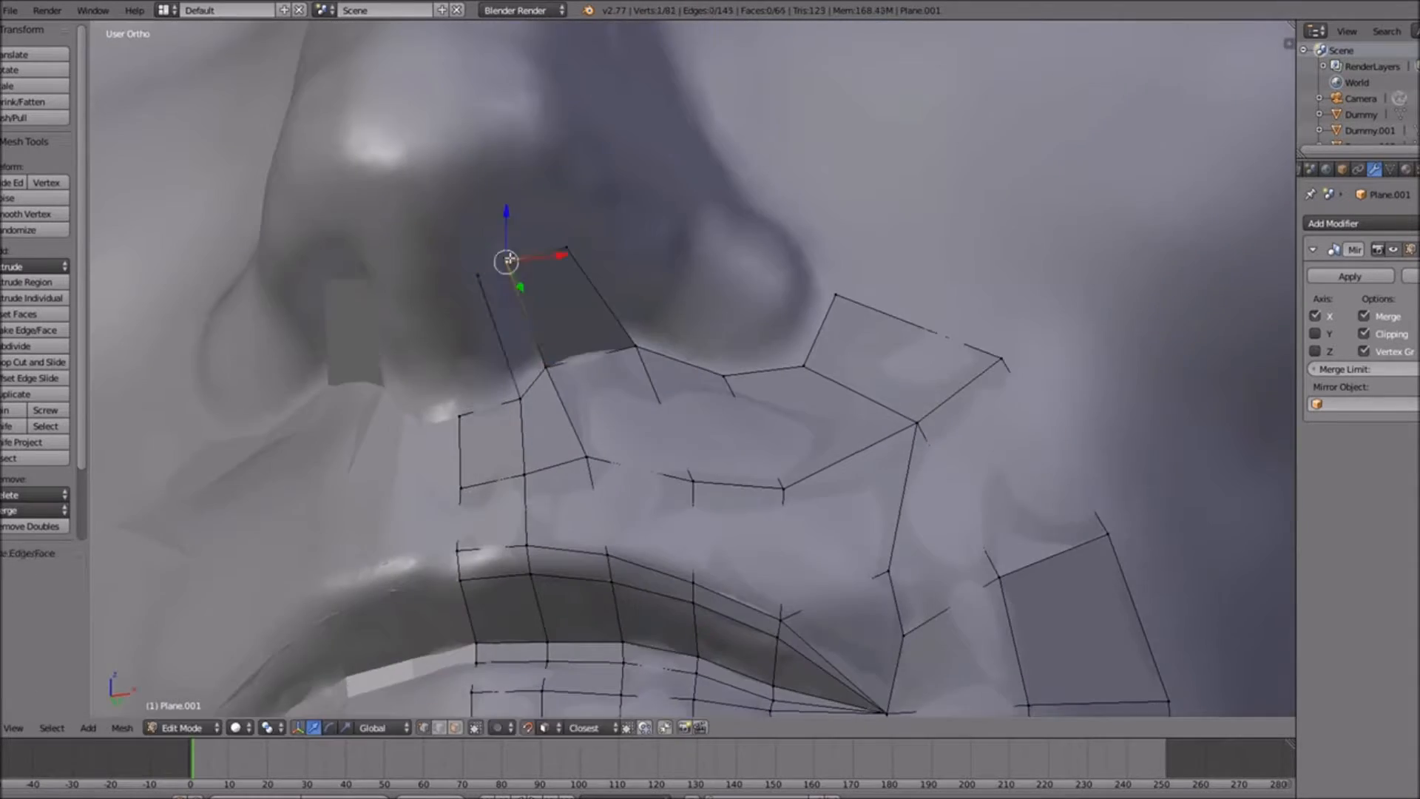
{"action": "key", "text": "e"}
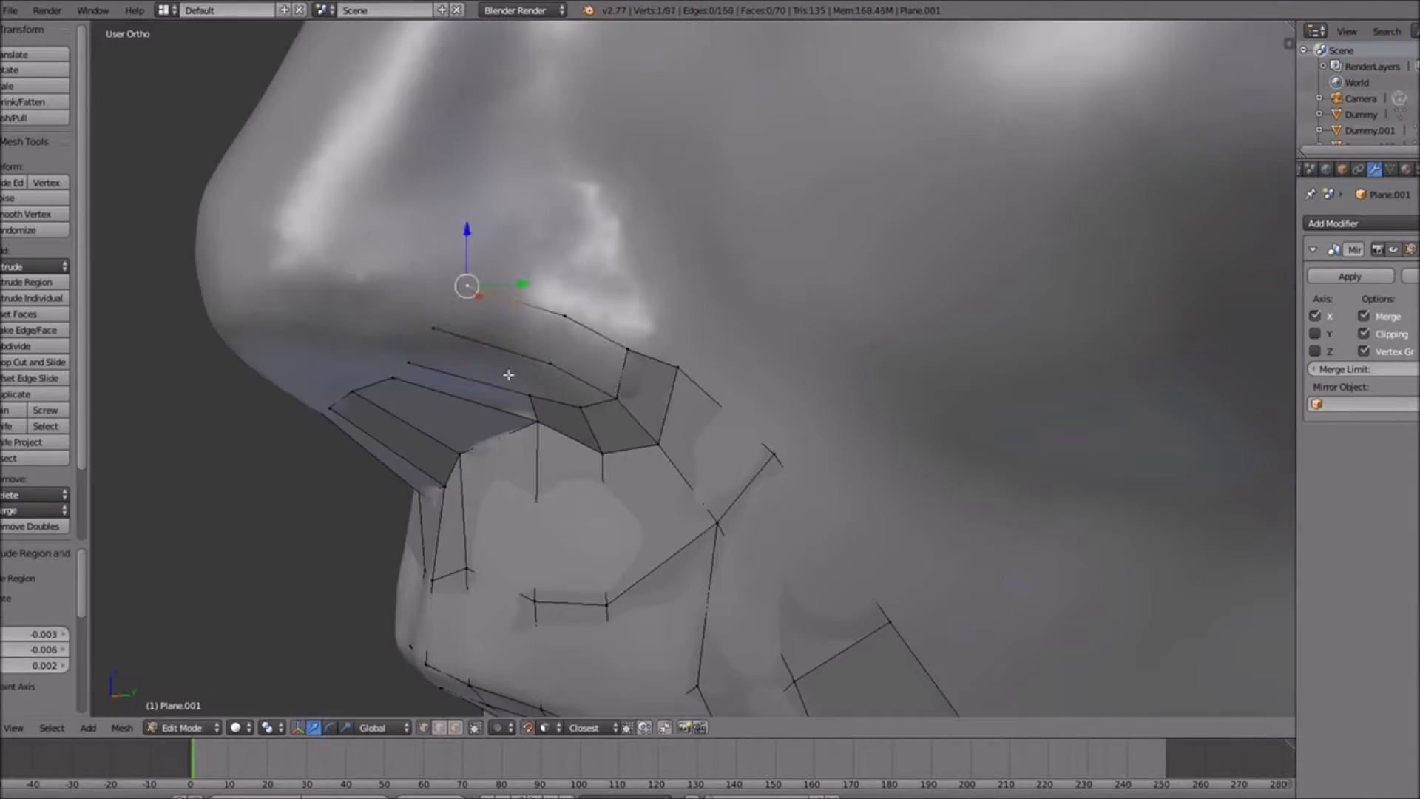
{"action": "left_click", "coordinate": [481, 291]}
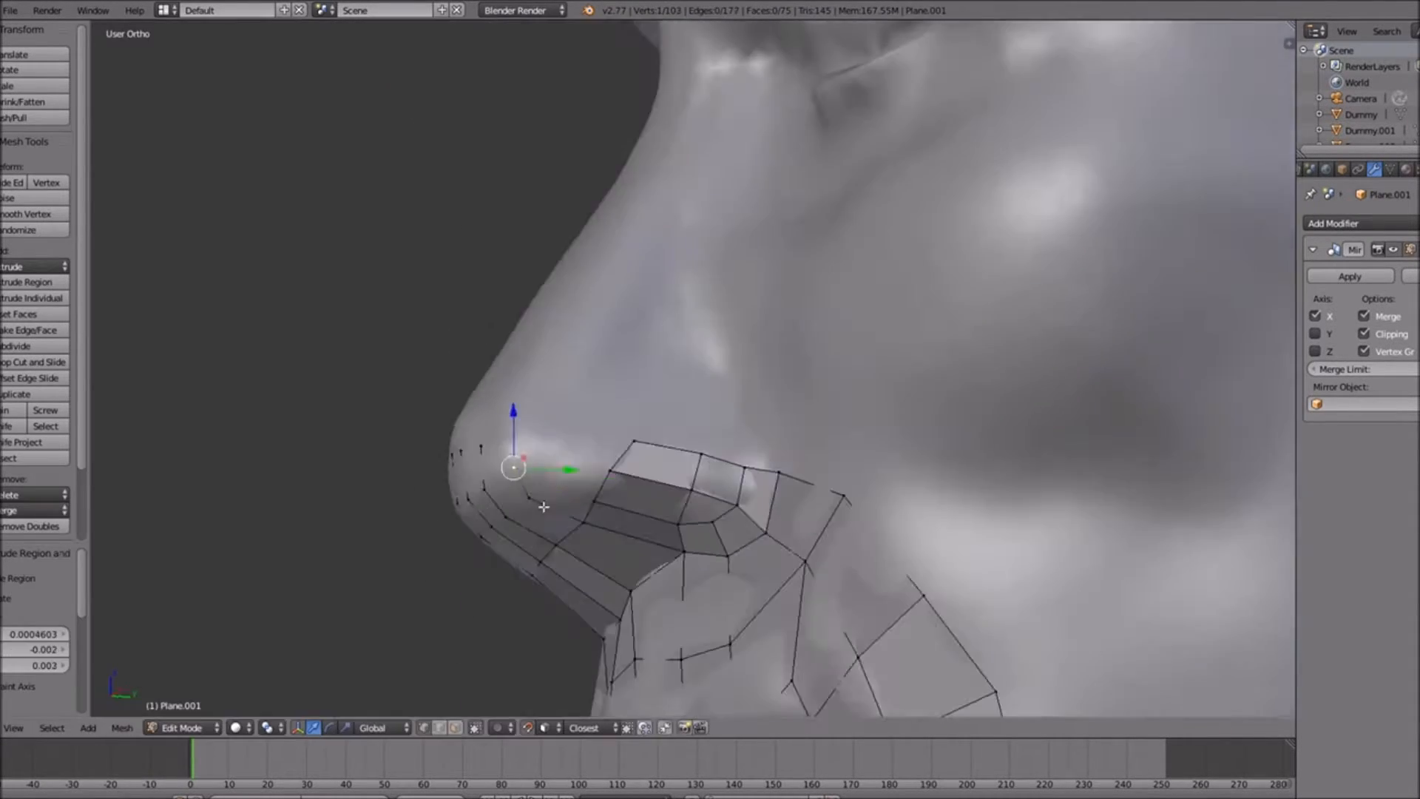
{"action": "key", "text": "f"}
{"action": "right_click", "coordinate": [590, 355], "text": "shift"}
{"action": "middle_click_drag", "start_coordinate": [539, 503], "coordinate": [498, 511]}
{"action": "key", "text": "f"}
Extrude two parallel vertex chains up the nose bridge, one along the midline and one beside it
{"action": "key", "text": "KP_1"}
{"action": "key", "text": "e"}
{"action": "left_click", "coordinate": [562, 65]}
{"action": "right_click", "coordinate": [613, 513]}
{"action": "key", "text": "e"}
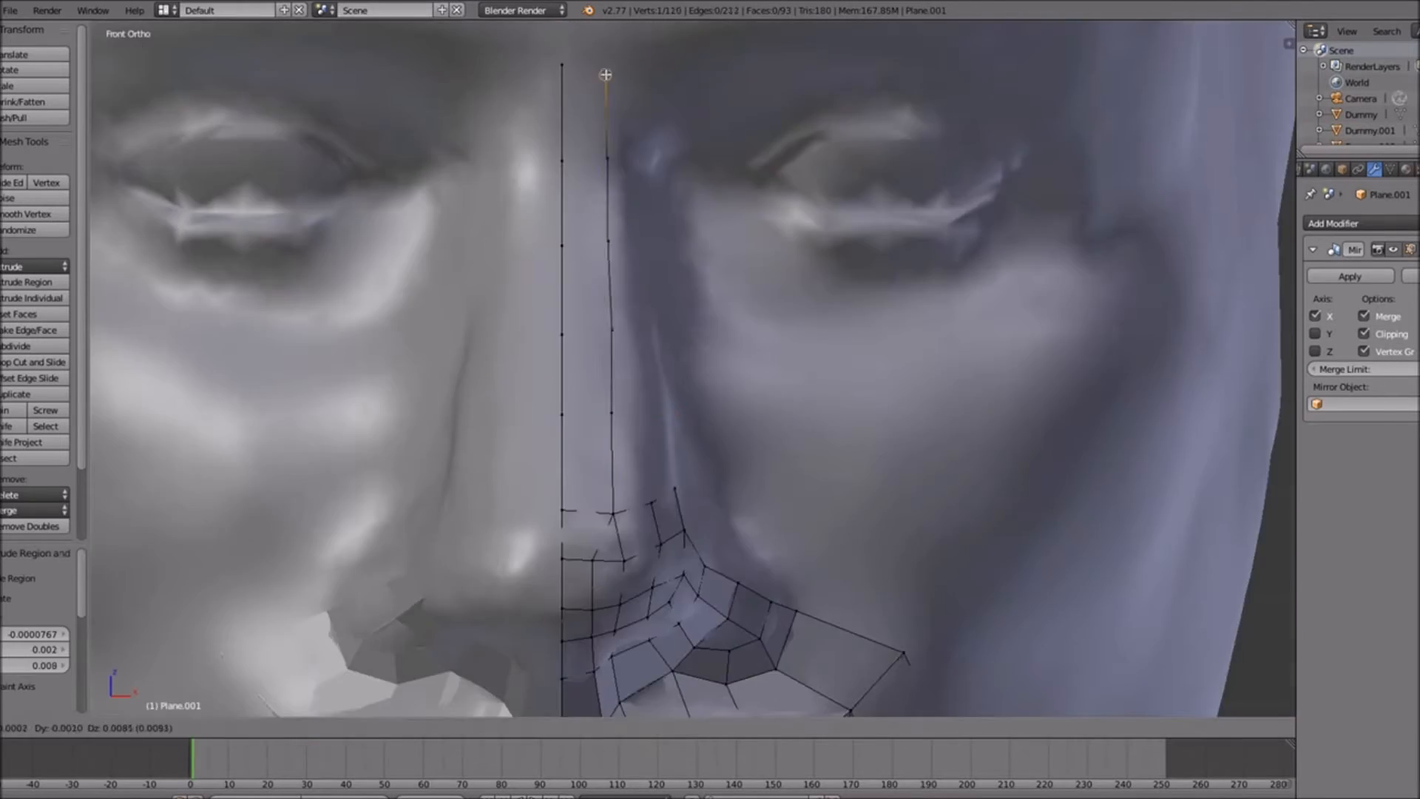
{"action": "left_click", "coordinate": [603, 151]}
Fill the nose bridge quads and extend the mesh down the side of the nose to the nostril wing
{"action": "key", "text": "KP_3"}
{"action": "middle_click_drag", "start_coordinate": [751, 286], "coordinate": [621, 296]}
{"action": "key", "text": "f"}
{"action": "key", "text": "f"}
{"action": "middle_click_drag", "start_coordinate": [697, 497], "coordinate": [769, 433]}
{"action": "key", "text": "e"}
{"action": "left_click", "coordinate": [770, 432]}
{"action": "key", "text": "f"}
{"action": "middle_click_drag", "start_coordinate": [728, 531], "coordinate": [801, 539]}
{"action": "key", "text": "f"}
Extrude vertices onto the cheek beside the nose and fill quads linking them to the nostril and mouth loops
{"action": "key", "text": "KP_1"}
{"action": "key", "text": "e"}
{"action": "left_click", "coordinate": [903, 392]}
{"action": "key", "text": "f"}
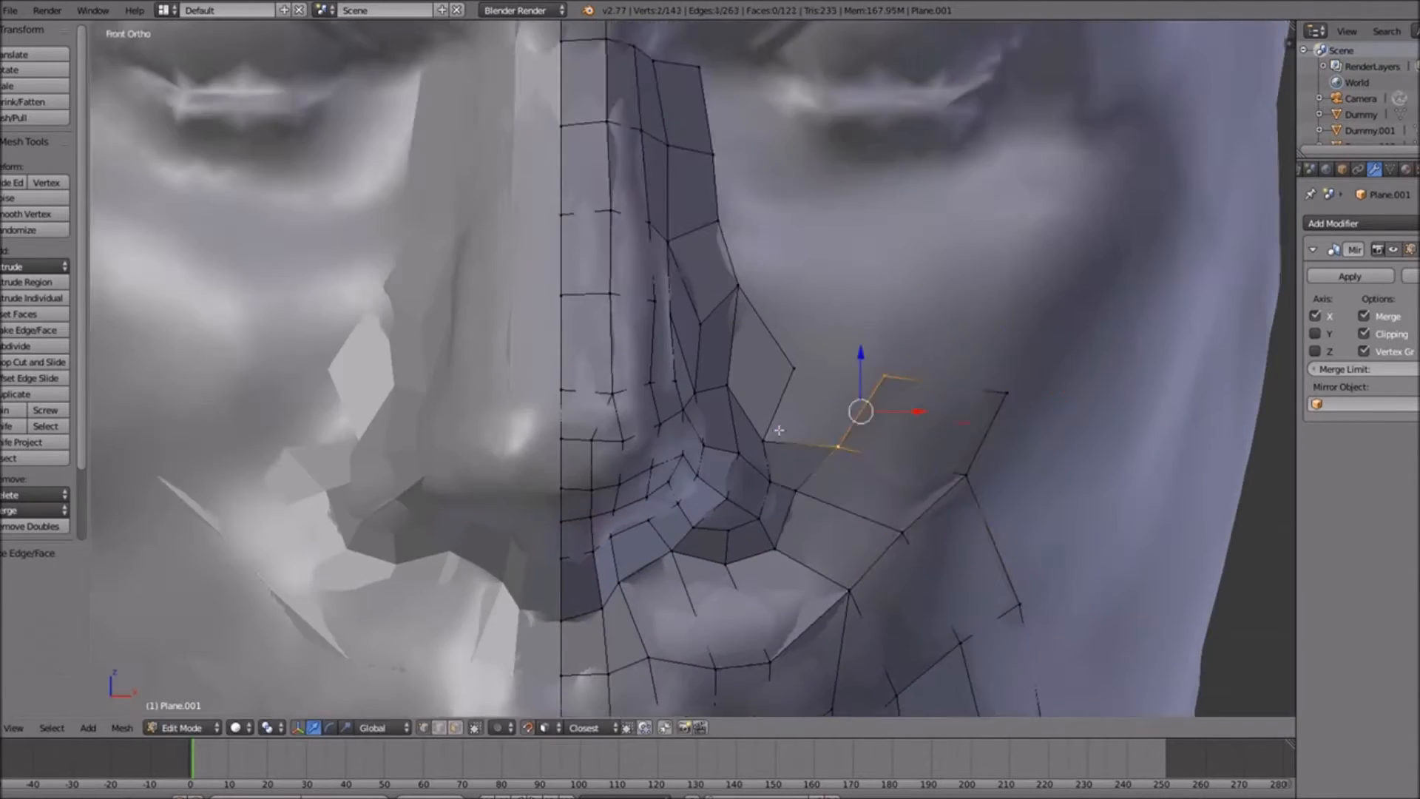
{"action": "middle_click_drag", "start_coordinate": [886, 379], "coordinate": [821, 458]}
Extrude vertices across the upper cheek and around the eye, filling quads between them
{"action": "key", "text": "e"}
{"action": "key", "text": "e"}
{"action": "left_click", "coordinate": [1087, 294]}
{"action": "left_click", "coordinate": [914, 204]}
{"action": "key", "text": "f"}
{"action": "key", "text": "e"}
{"action": "left_click", "coordinate": [1142, 335]}
{"action": "key", "text": "f"}
Extend the cheek mesh outward towards the jaw with extruded vertices and filled quads
{"action": "middle_click_drag", "start_coordinate": [1021, 441], "coordinate": [971, 381], "text": "shift"}
{"action": "key", "text": "f"}
{"action": "key", "text": "e"}
{"action": "left_click", "coordinate": [1057, 344]}
{"action": "middle_click_drag", "start_coordinate": [1056, 344], "coordinate": [658, 342]}
{"action": "key", "text": "e"}
{"action": "left_click", "coordinate": [1062, 548]}
{"action": "right_click", "coordinate": [962, 254], "text": "shift"}
{"action": "key", "text": "f"}
Check the mirrored face mesh isolated in Object Mode, and resume editing it over the sculpt
{"action": "key", "text": "Tab"}
{"action": "key", "text": "KP_Divide"}
{"action": "key", "text": "KP_Divide"}
{"action": "key", "text": "Tab"}
Fill the remaining open quads on the outer cheek and jaw, working from the side of the head
{"action": "key", "text": "KP_3"}
{"action": "middle_click_drag", "start_coordinate": [818, 482], "coordinate": [589, 373]}
{"action": "key", "text": "f"}
{"action": "key", "text": "f"}
{"action": "key", "text": "f"}
{"action": "key", "text": "f"}
{"action": "key", "text": "f"}
{"action": "scroll", "coordinate": [589, 373], "scroll_direction": "down", "scroll_amount": 4}
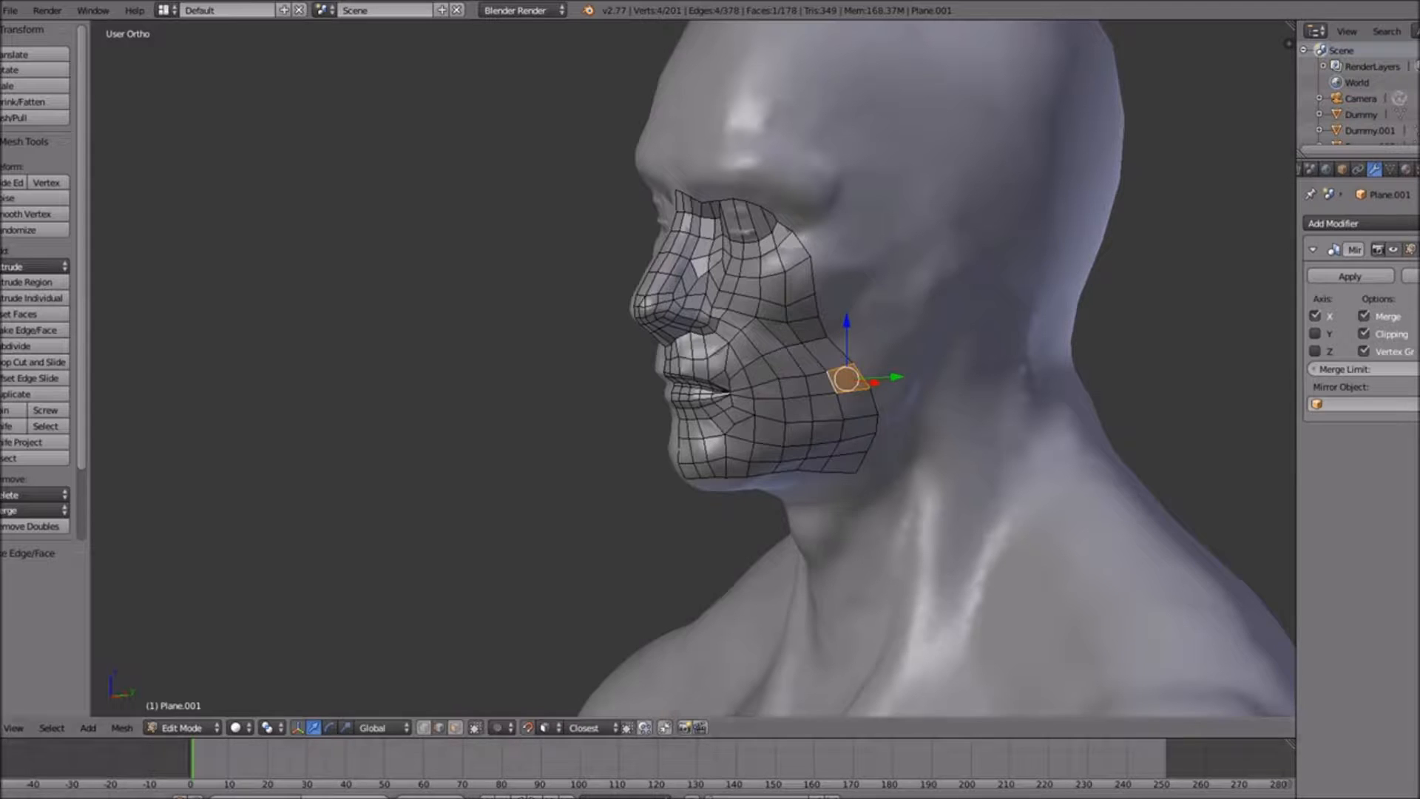
Examine the face mesh over the sculpt up close, and view the surrounding body and clothing models from a distance
{"action": "middle_click_drag", "start_coordinate": [754, 348], "coordinate": [743, 393]}
{"action": "key", "text": "Tab"}
{"action": "scroll", "coordinate": [815, 347], "scroll_direction": "down", "scroll_amount": 4}
{"action": "middle_click_drag", "start_coordinate": [815, 348], "coordinate": [741, 362]}
{"action": "key", "text": "Tab"}
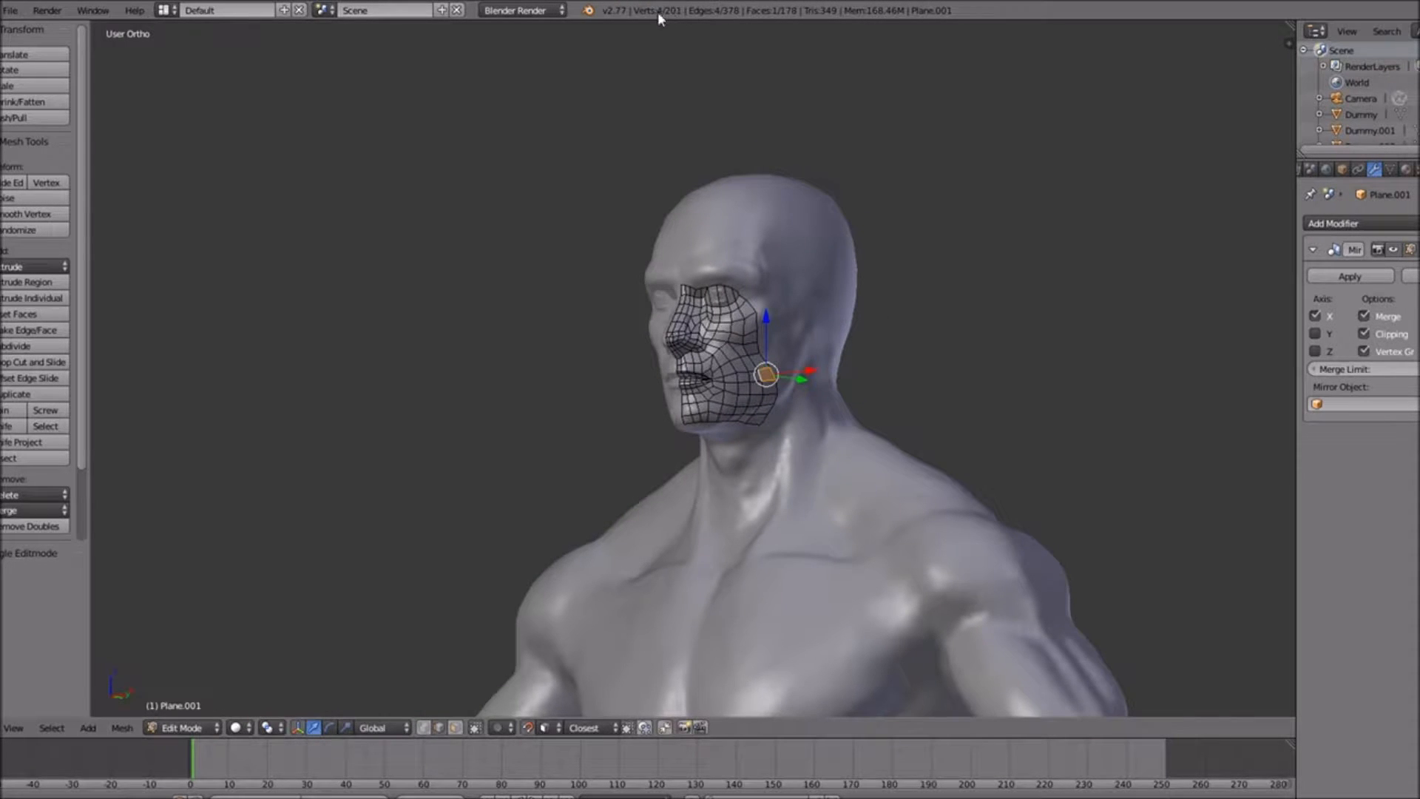
{"action": "scroll", "coordinate": [807, 318], "scroll_direction": "up", "scroll_amount": 3}
{"action": "scroll", "coordinate": [808, 409], "scroll_direction": "down", "scroll_amount": 7, "text": "shift"}
{"action": "scroll", "coordinate": [807, 410], "scroll_direction": "down", "scroll_amount": 6}
{"action": "scroll", "coordinate": [808, 410], "scroll_direction": "down", "scroll_amount": 4}
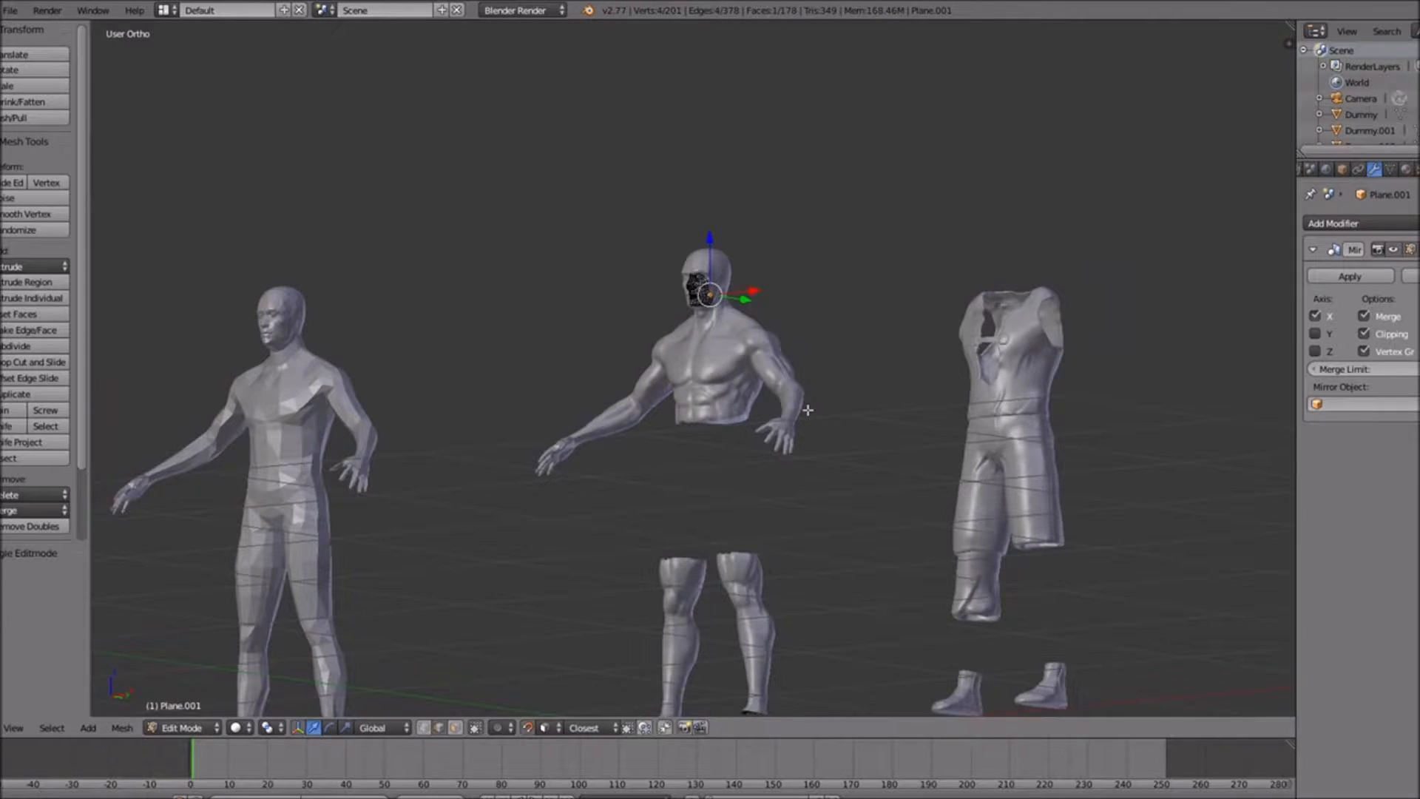
{"action": "scroll", "coordinate": [806, 410], "scroll_direction": "down", "scroll_amount": 7, "text": "shift"}
{"action": "scroll", "coordinate": [789, 413], "scroll_direction": "up", "scroll_amount": 12, "text": "shift"}
{"action": "scroll", "coordinate": [742, 418], "scroll_direction": "up", "scroll_amount": 5}
{"action": "scroll", "coordinate": [742, 419], "scroll_direction": "up", "scroll_amount": 3}
{"action": "scroll", "coordinate": [746, 414], "scroll_direction": "down", "scroll_amount": 3, "text": "shift"}
{"action": "scroll", "coordinate": [777, 393], "scroll_direction": "up", "scroll_amount": 4}
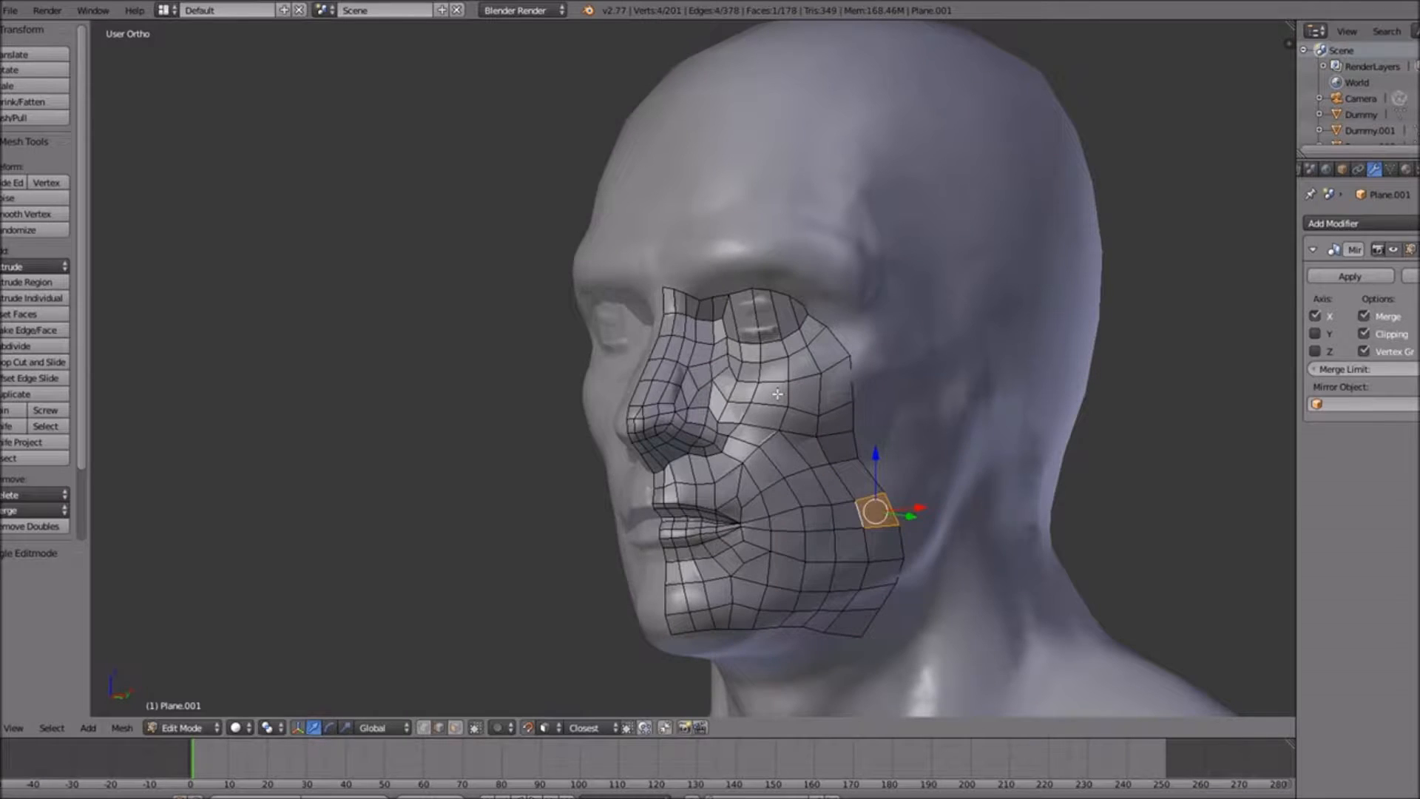
Isolate the face mesh in Object Mode, preview it with smooth shading, and restore flat shading and the full scene
{"action": "key", "text": "KP_Divide"}
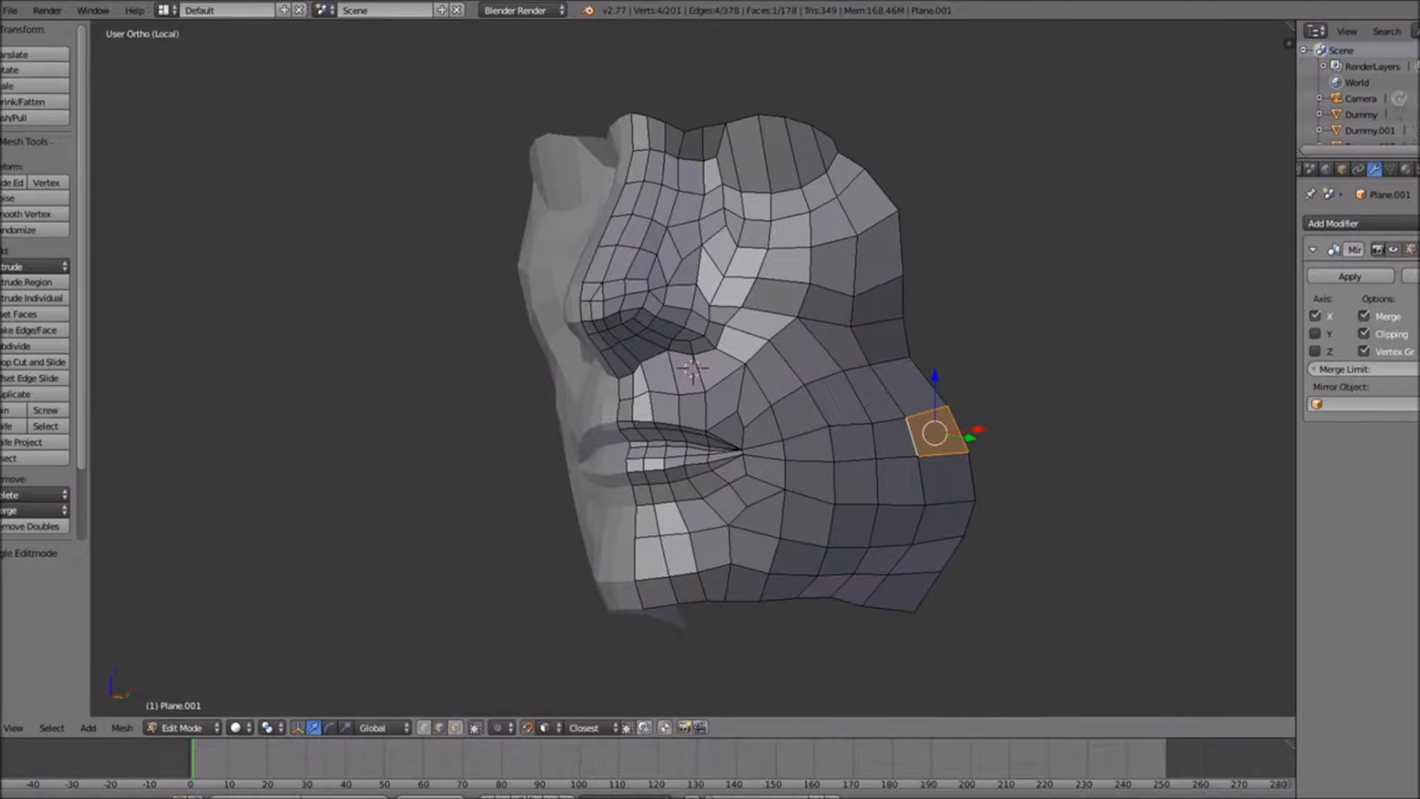
{"action": "key", "text": "Tab"}
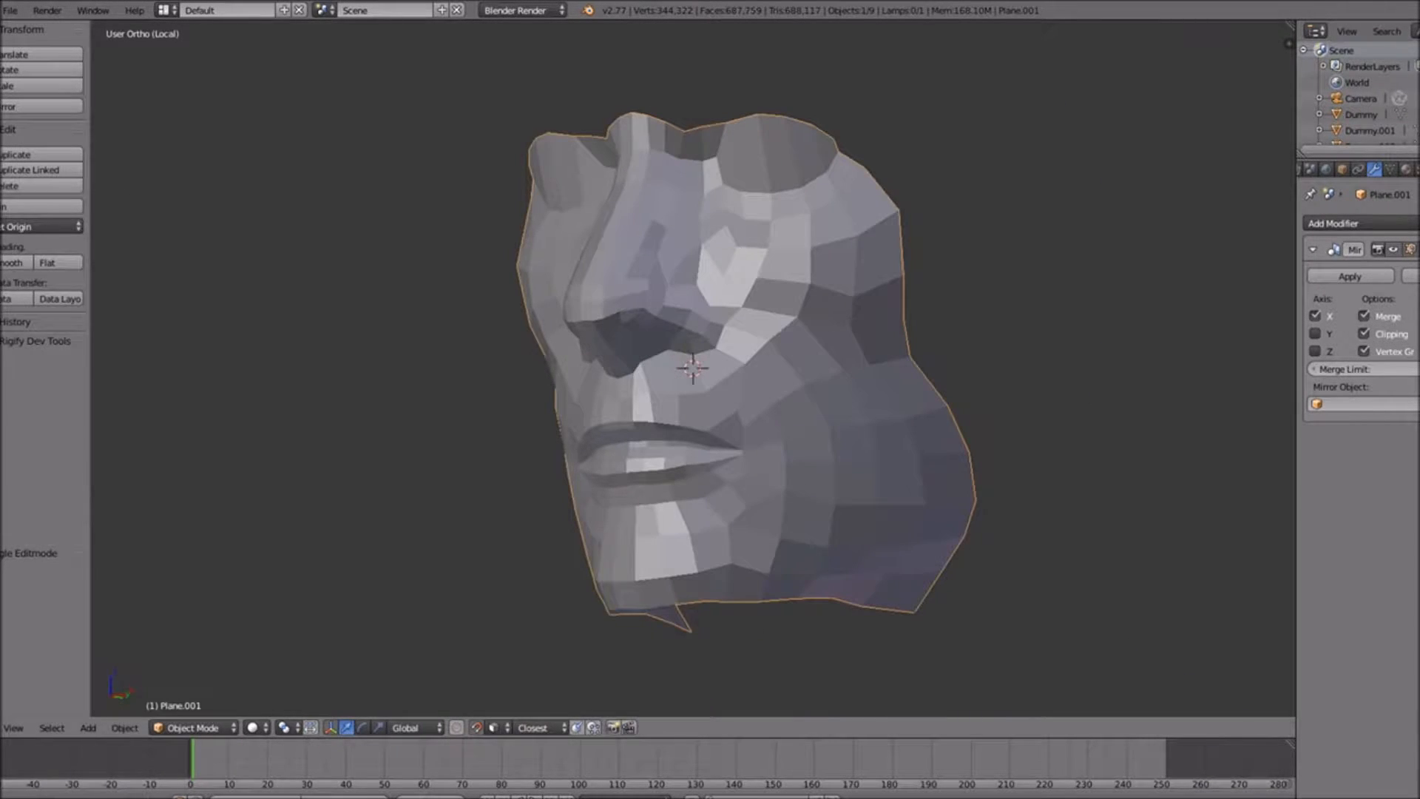
{"action": "left_click", "coordinate": [16, 263]}
{"action": "mouse_move", "coordinate": [954, 480]}
{"action": "middle_mouse_down"}
{"action": "mouse_move", "coordinate": [800, 503]}
{"action": "mouse_move", "coordinate": [933, 491]}
{"action": "mouse_move", "coordinate": [707, 451]}
{"action": "mouse_move", "coordinate": [783, 470]}
{"action": "mouse_move", "coordinate": [851, 449]}
{"action": "mouse_move", "coordinate": [709, 454]}
{"action": "mouse_move", "coordinate": [815, 453]}
{"action": "mouse_move", "coordinate": [767, 449]}
{"action": "middle_mouse_up"}
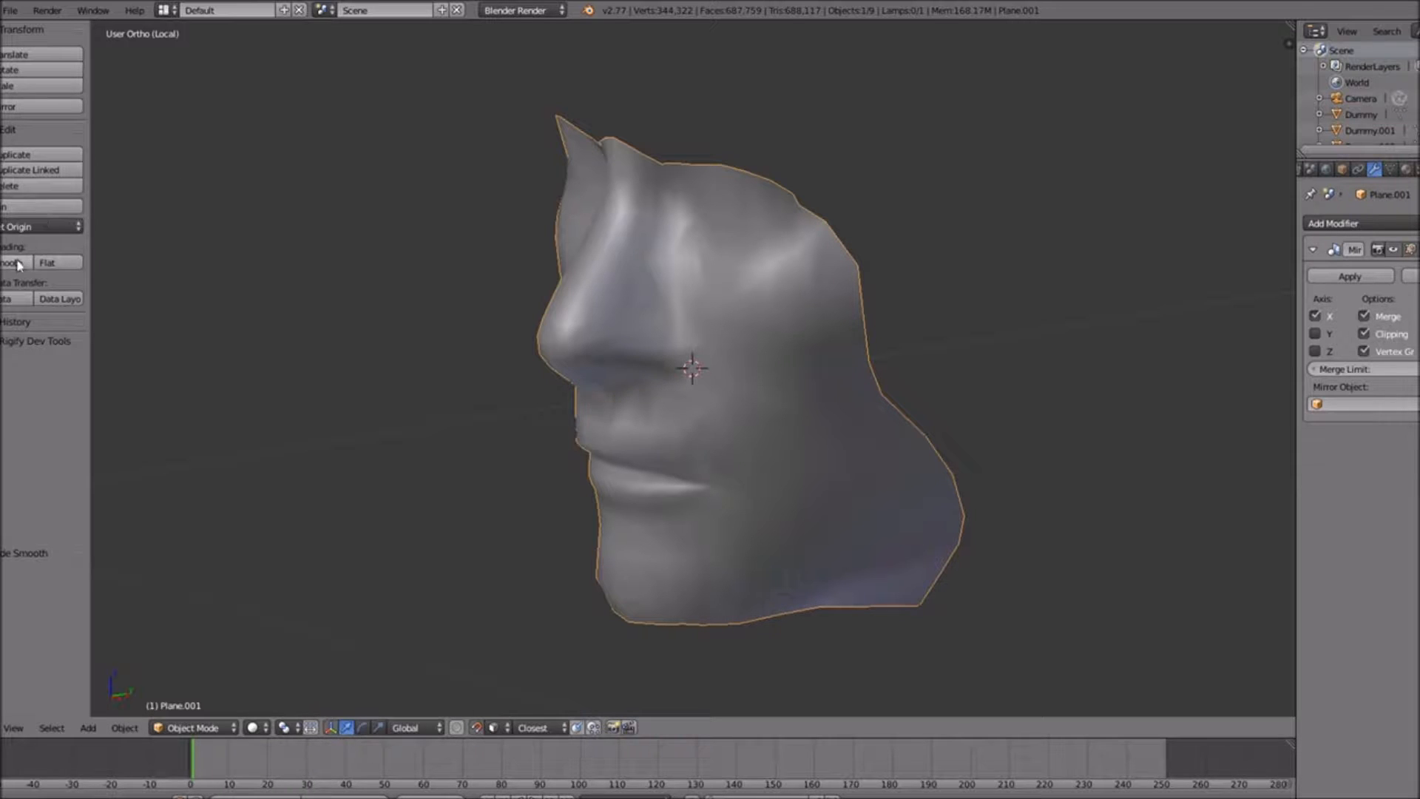
{"action": "left_click", "coordinate": [59, 262]}
{"action": "key", "text": "KP_Divide"}
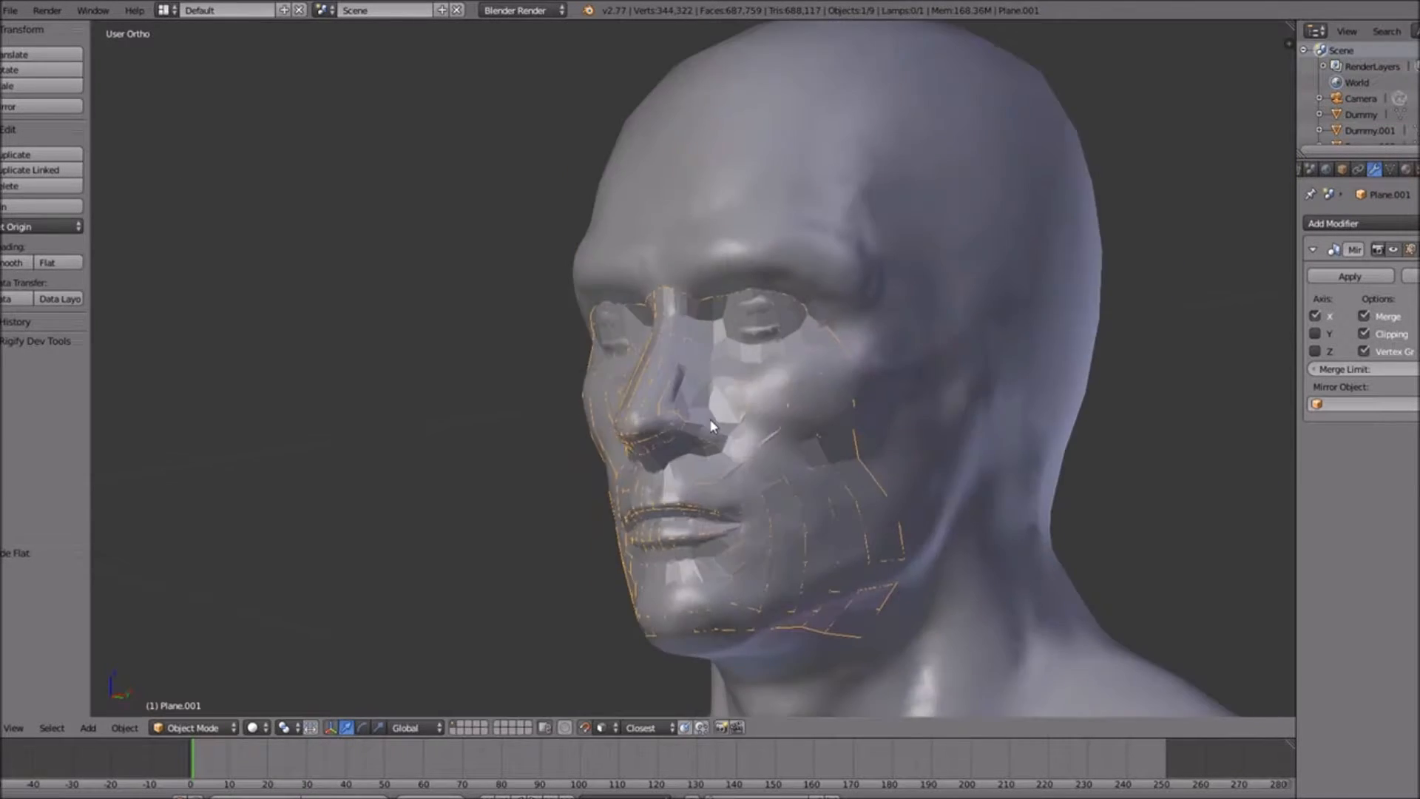
Examine the sculpt's head, neck, back and arms from below, behind and the front to judge the areas still to cover
{"action": "scroll", "coordinate": [748, 464], "scroll_direction": "up", "scroll_amount": 5, "text": "shift"}
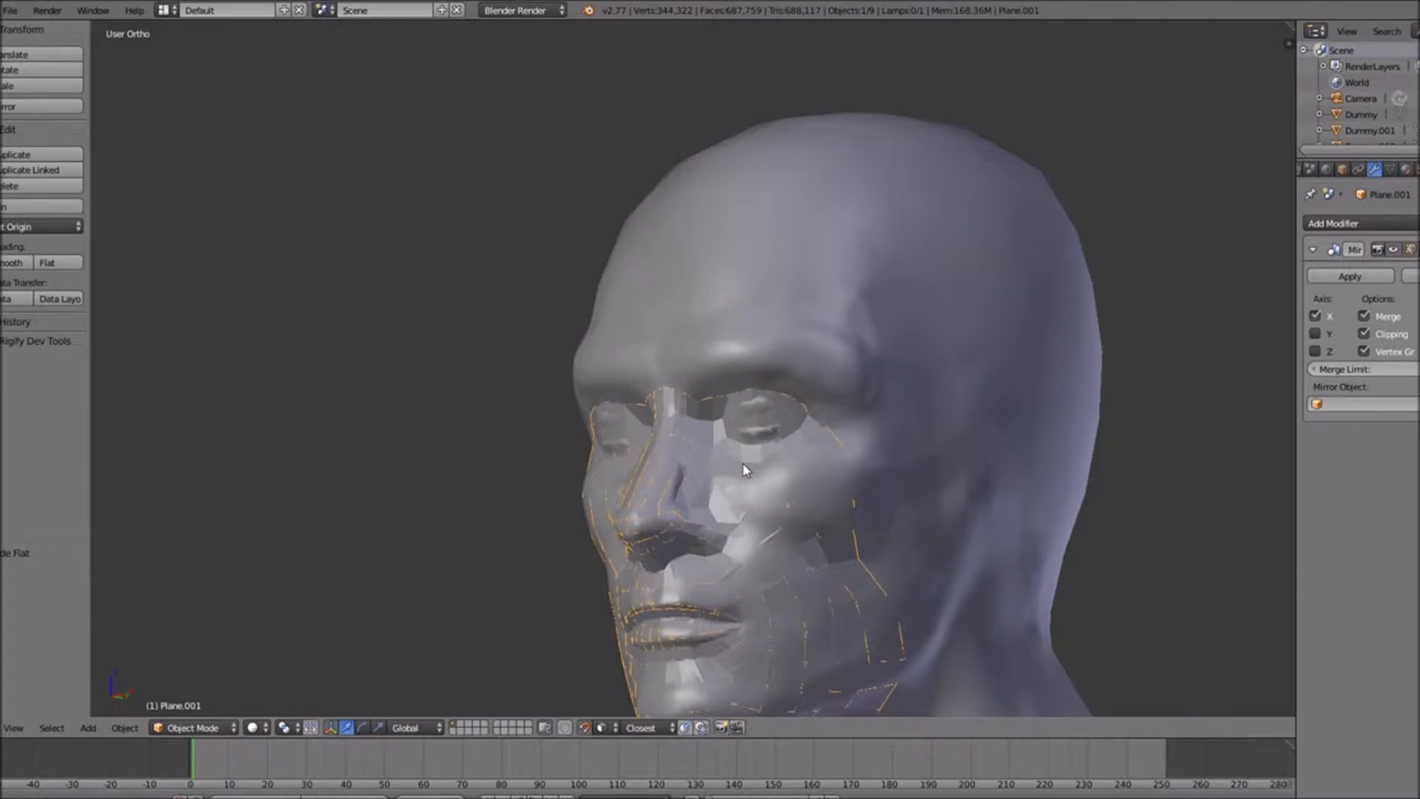
{"action": "scroll", "coordinate": [743, 468], "scroll_direction": "down", "scroll_amount": 10, "text": "shift"}
{"action": "middle_click_drag", "start_coordinate": [741, 462], "coordinate": [714, 437]}
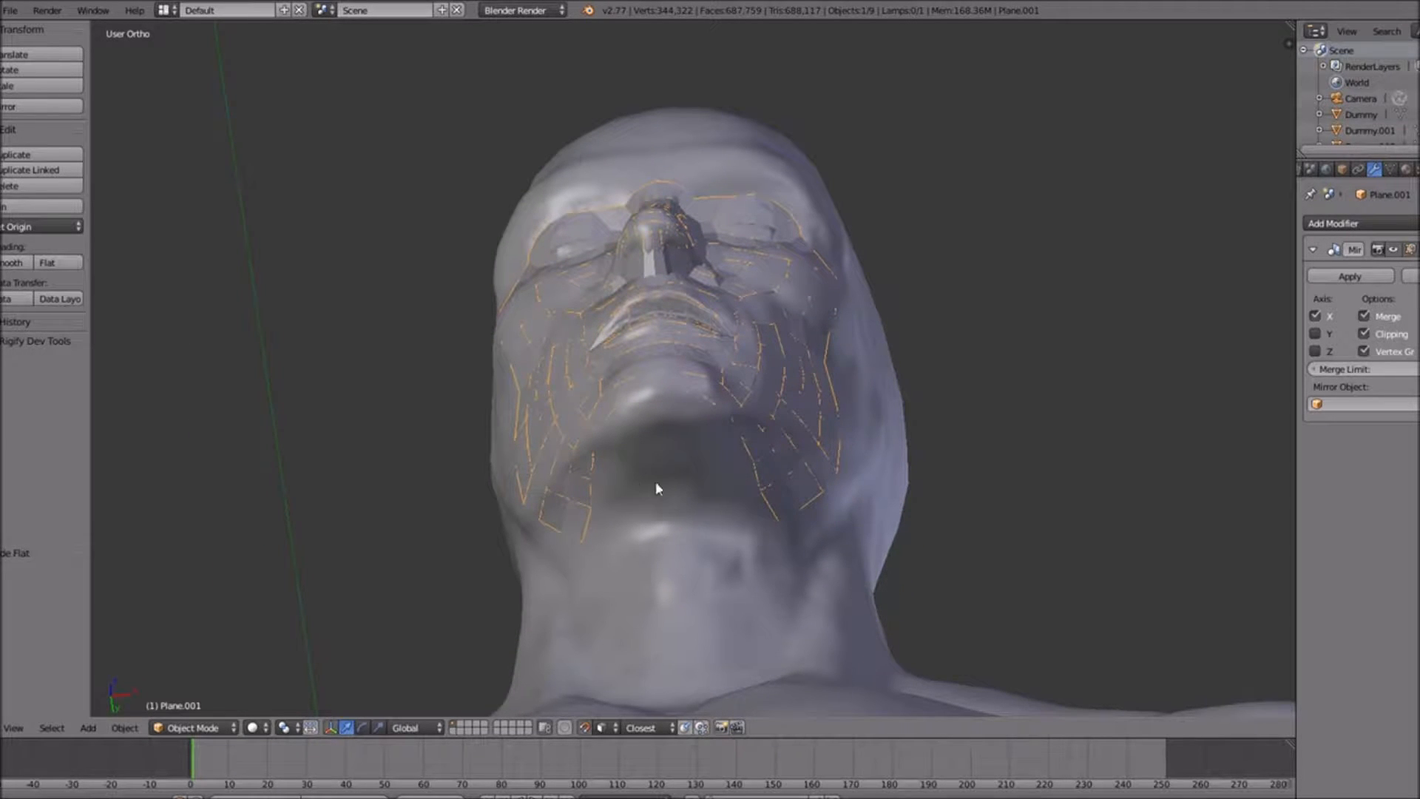
{"action": "middle_click_drag", "start_coordinate": [722, 511], "coordinate": [1007, 390]}
{"action": "middle_click_drag", "start_coordinate": [987, 312], "coordinate": [953, 488]}
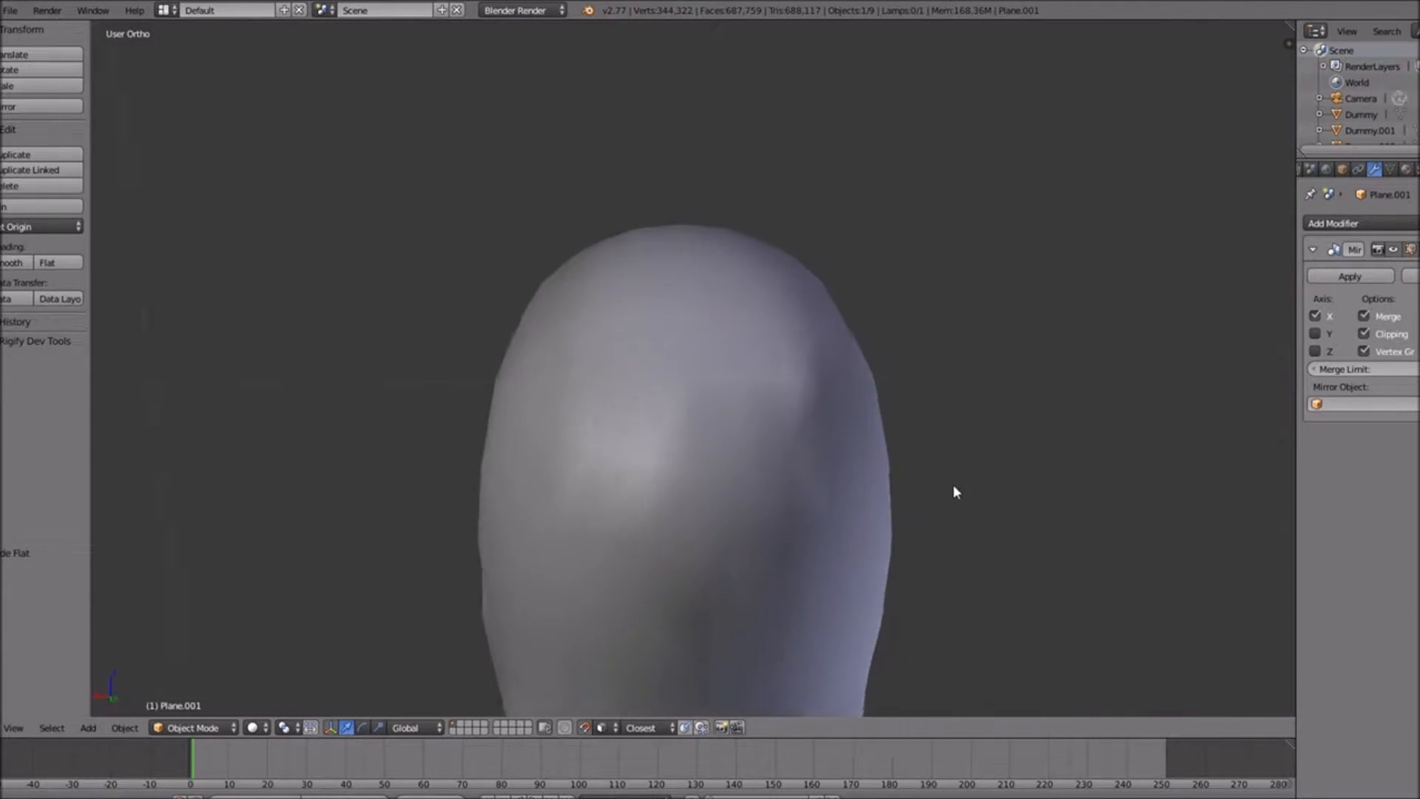
{"action": "scroll", "coordinate": [828, 479], "scroll_direction": "down", "scroll_amount": 5}
{"action": "scroll", "coordinate": [813, 481], "scroll_direction": "down", "scroll_amount": 3}
{"action": "middle_click_drag", "start_coordinate": [666, 467], "coordinate": [685, 490]}
{"action": "scroll", "coordinate": [679, 500], "scroll_direction": "up", "scroll_amount": 3}
{"action": "scroll", "coordinate": [694, 477], "scroll_direction": "down", "scroll_amount": 10, "text": "shift"}
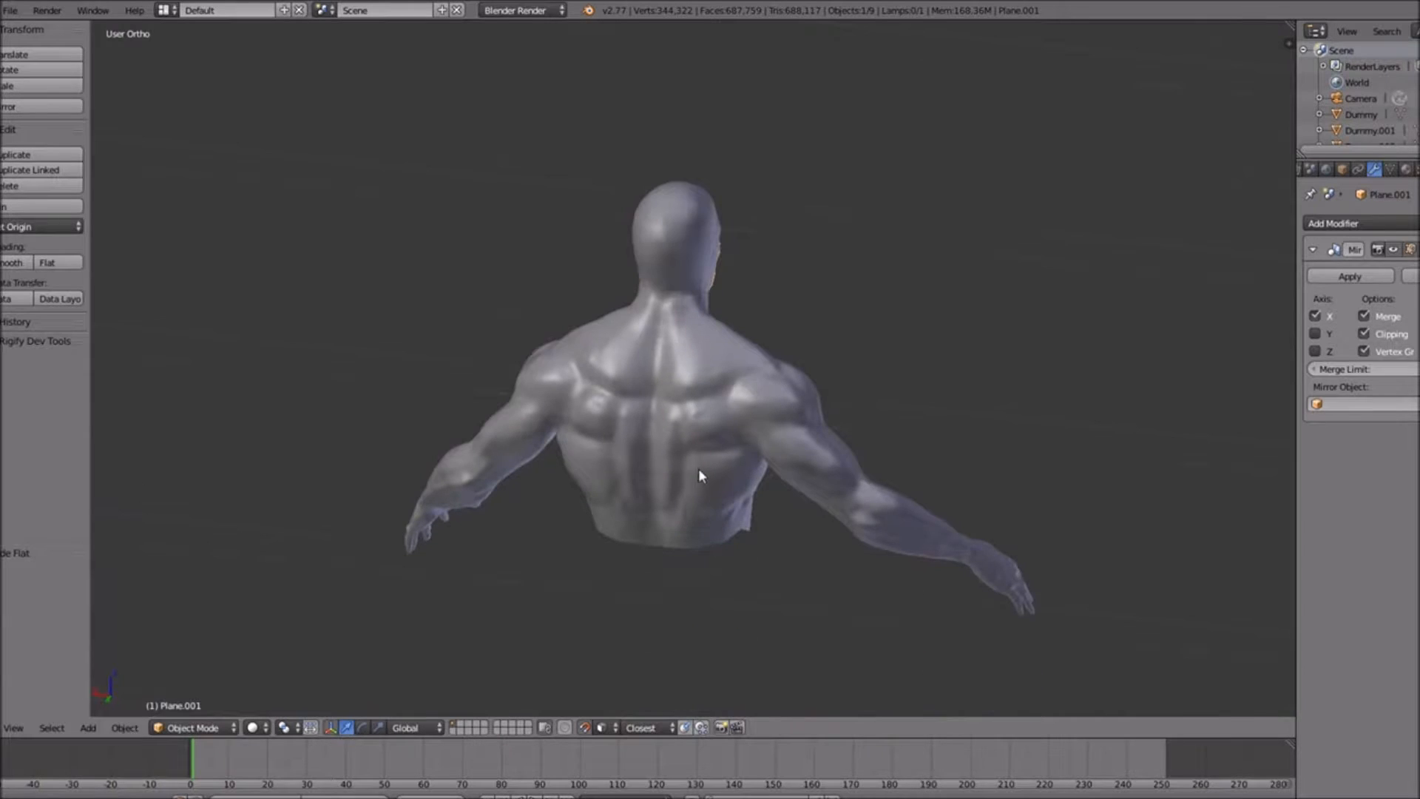
{"action": "middle_click_drag", "start_coordinate": [602, 437], "coordinate": [666, 382]}
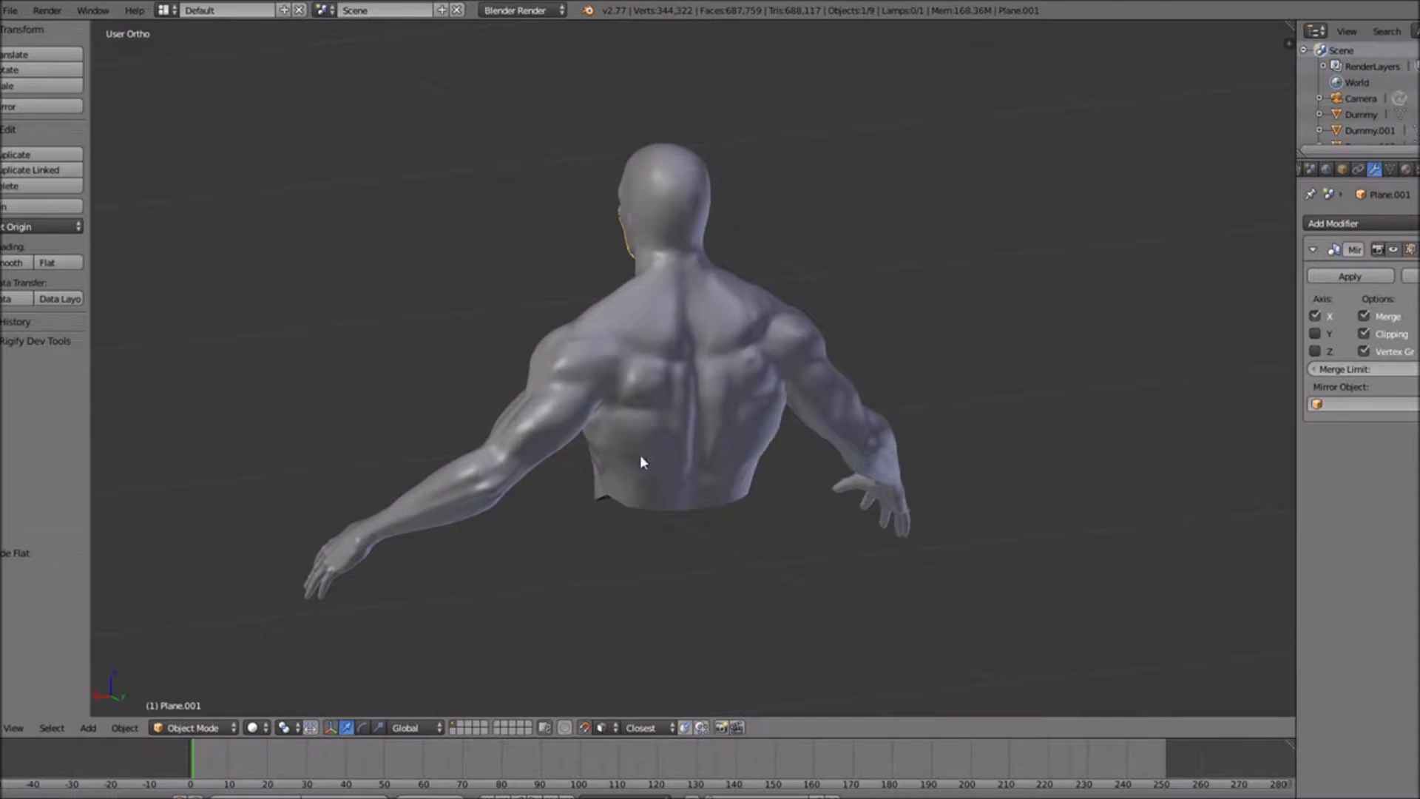
{"action": "middle_click_drag", "start_coordinate": [640, 462], "coordinate": [709, 436]}
{"action": "middle_click_drag", "start_coordinate": [625, 485], "coordinate": [1000, 485]}
{"action": "scroll", "coordinate": [1000, 485], "scroll_direction": "down", "scroll_amount": 2}
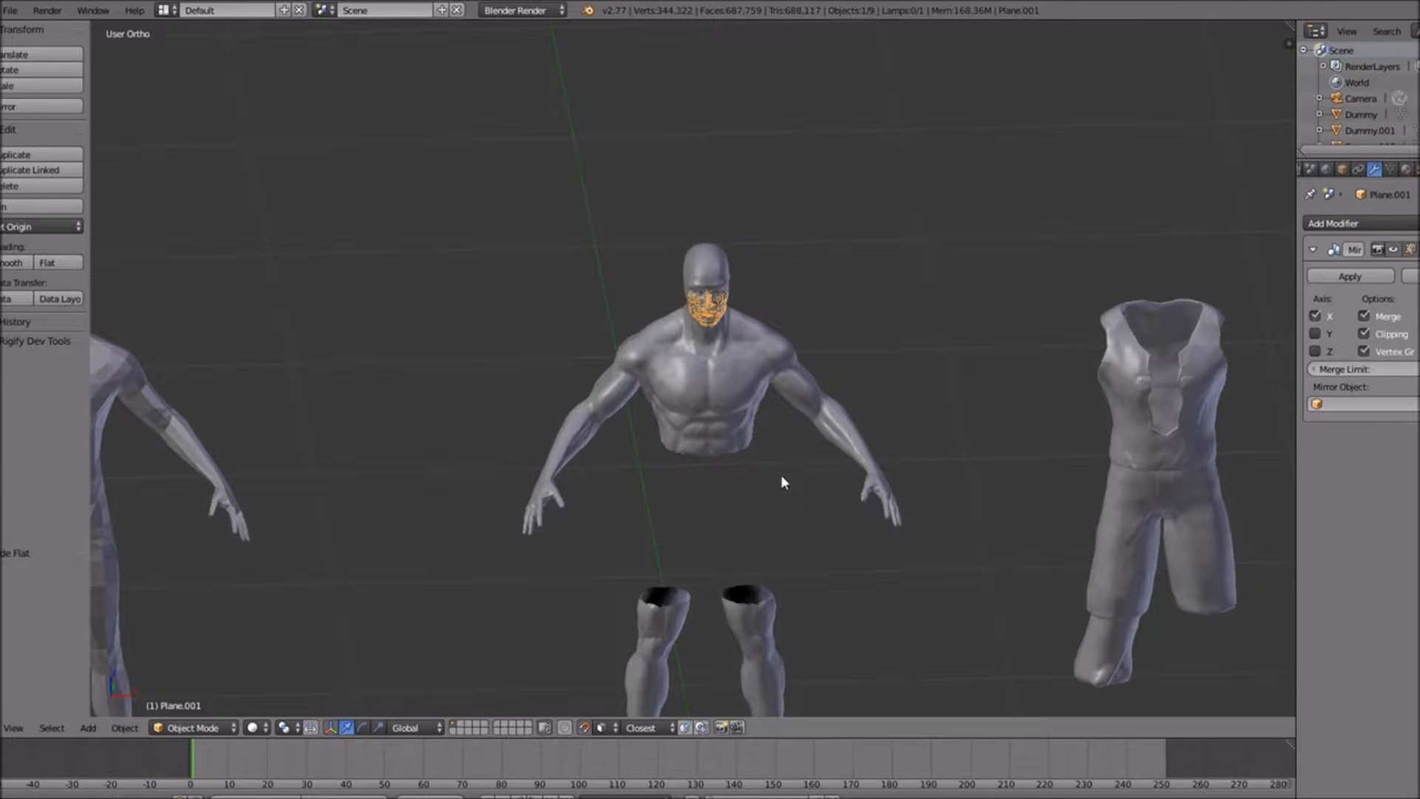
{"action": "key", "text": "KP_1"}
{"action": "scroll", "coordinate": [716, 497], "scroll_direction": "up", "scroll_amount": 4}
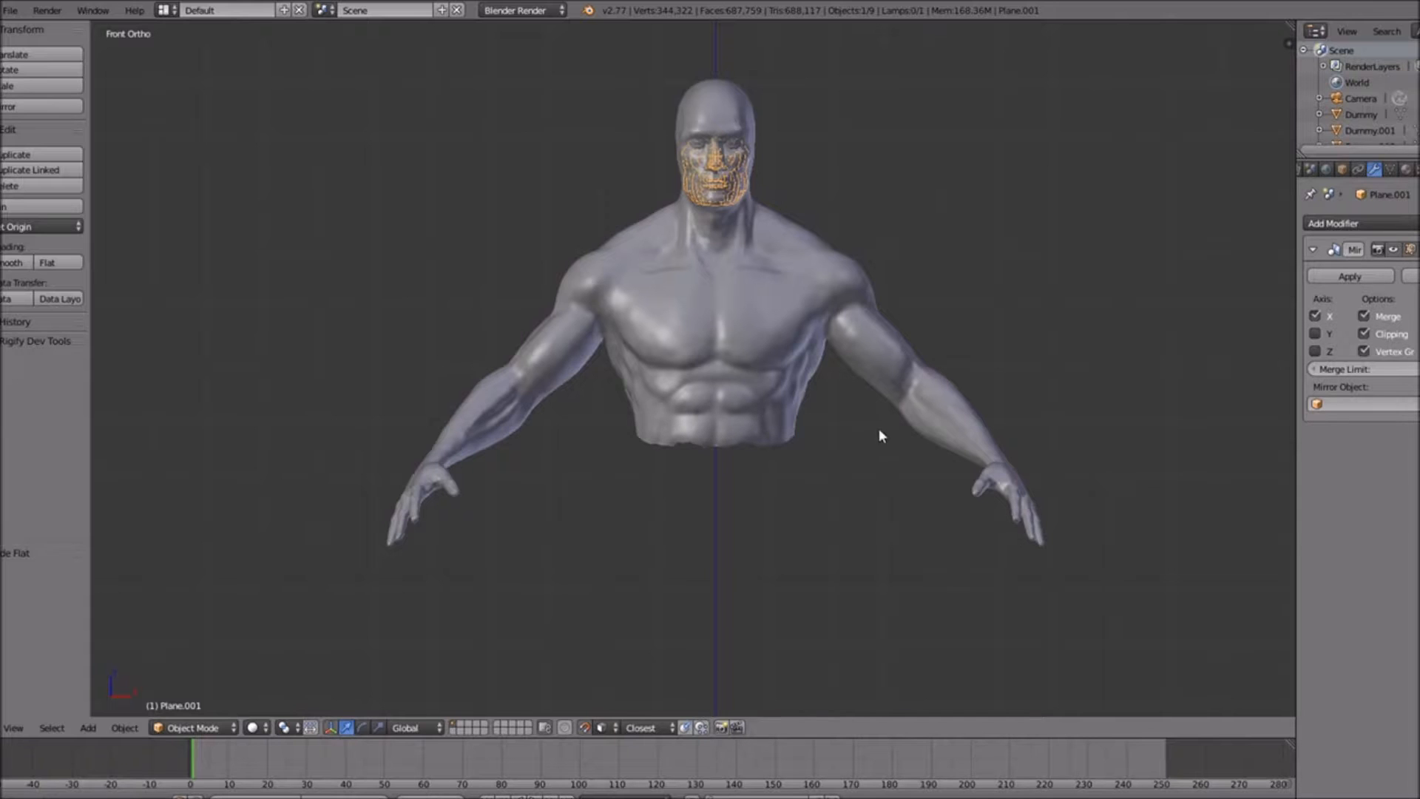
{"action": "middle_click_drag", "start_coordinate": [741, 405], "coordinate": [760, 358]}
{"action": "key", "text": "KP_1"}
{"action": "scroll", "coordinate": [757, 351], "scroll_direction": "up", "scroll_amount": 5}
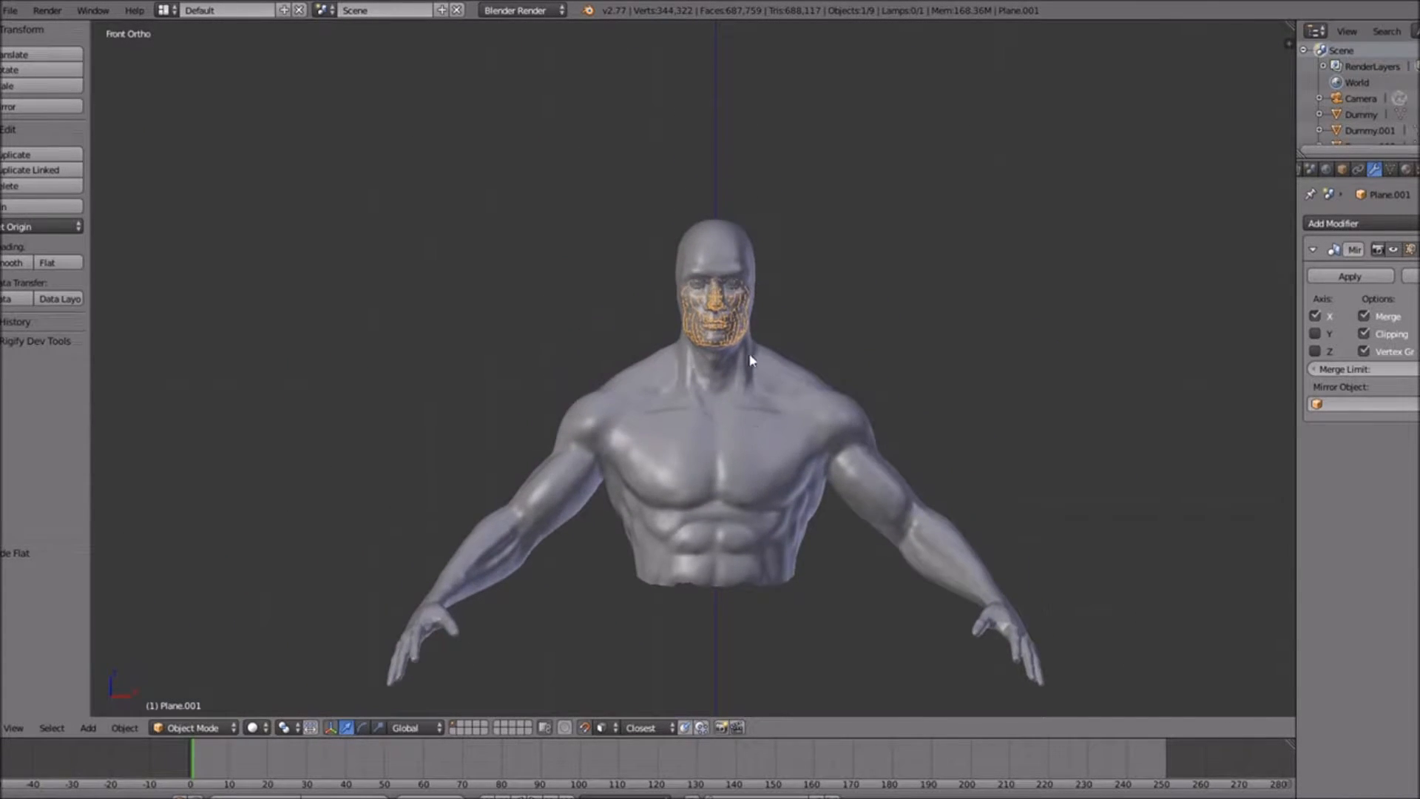
{"action": "scroll", "coordinate": [754, 381], "scroll_direction": "up", "scroll_amount": 7, "text": "shift"}
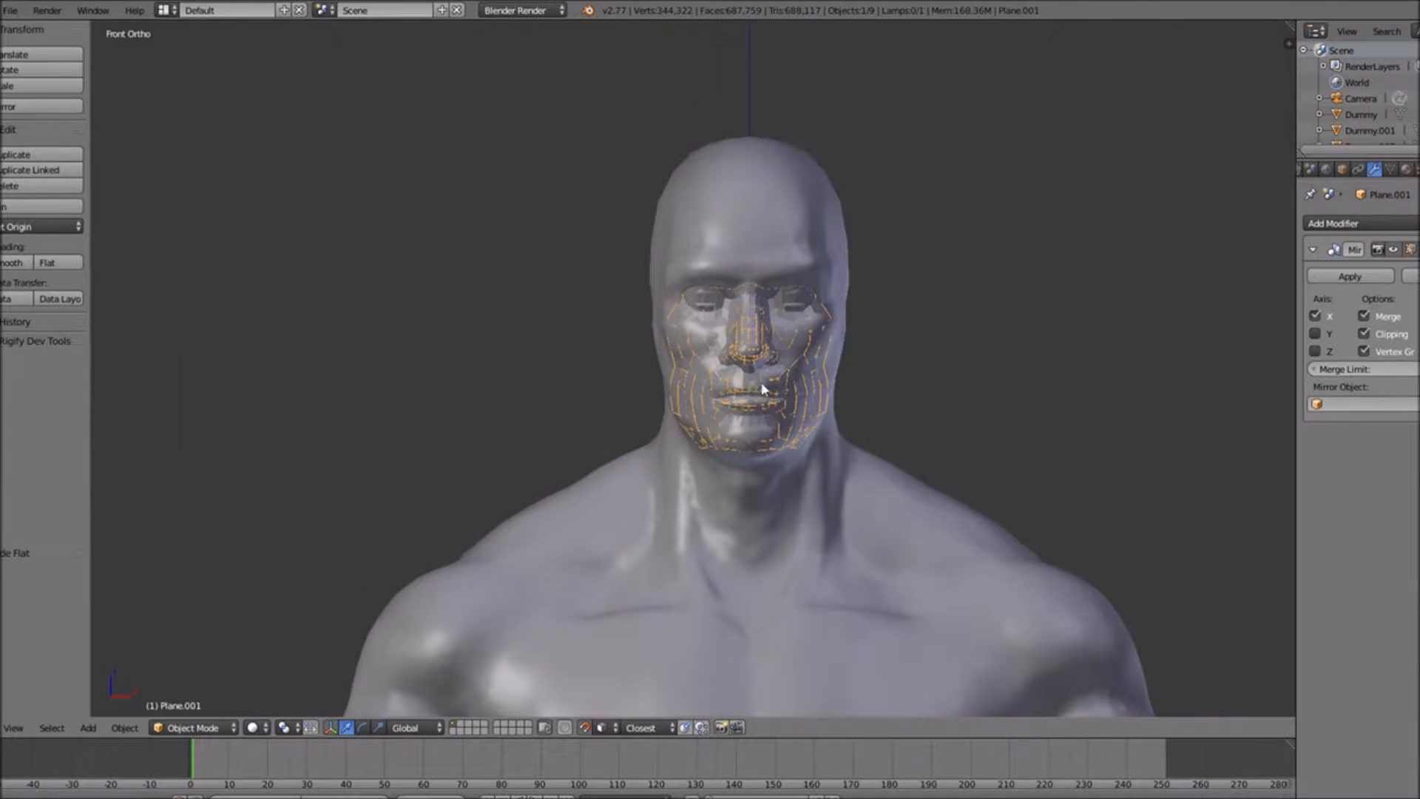
{"action": "scroll", "coordinate": [763, 386], "scroll_direction": "up", "scroll_amount": 1}
Resume editing the face mesh and extrude a row of vertices along the brow ridge above the eye
{"action": "key", "text": "Tab"}
{"action": "middle_click_drag", "start_coordinate": [808, 393], "coordinate": [769, 422]}
{"action": "middle_click_drag", "start_coordinate": [831, 336], "coordinate": [781, 502]}
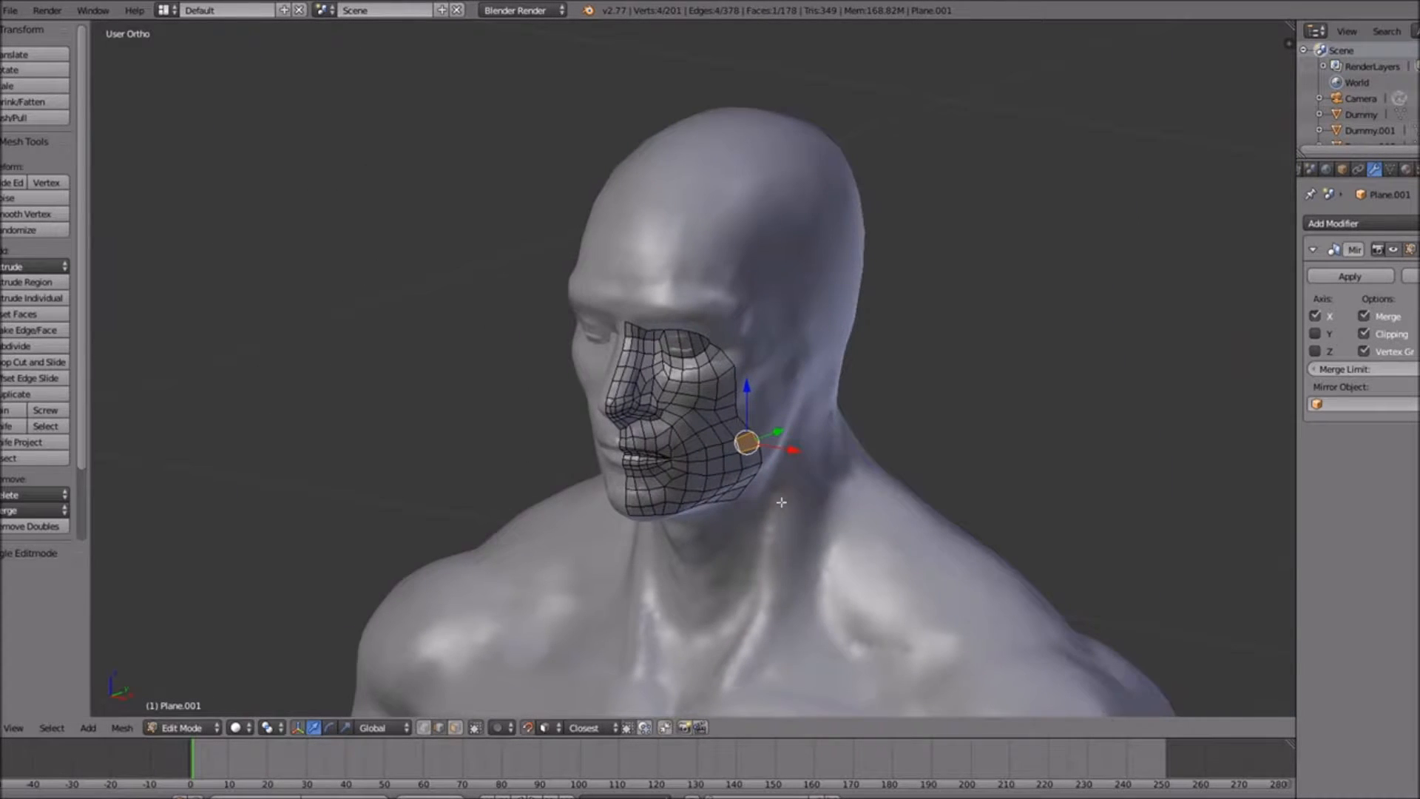
{"action": "scroll", "coordinate": [780, 502], "scroll_direction": "down", "scroll_amount": 6, "text": "shift"}
{"action": "scroll", "coordinate": [732, 391], "scroll_direction": "up", "scroll_amount": 2, "text": "shift"}
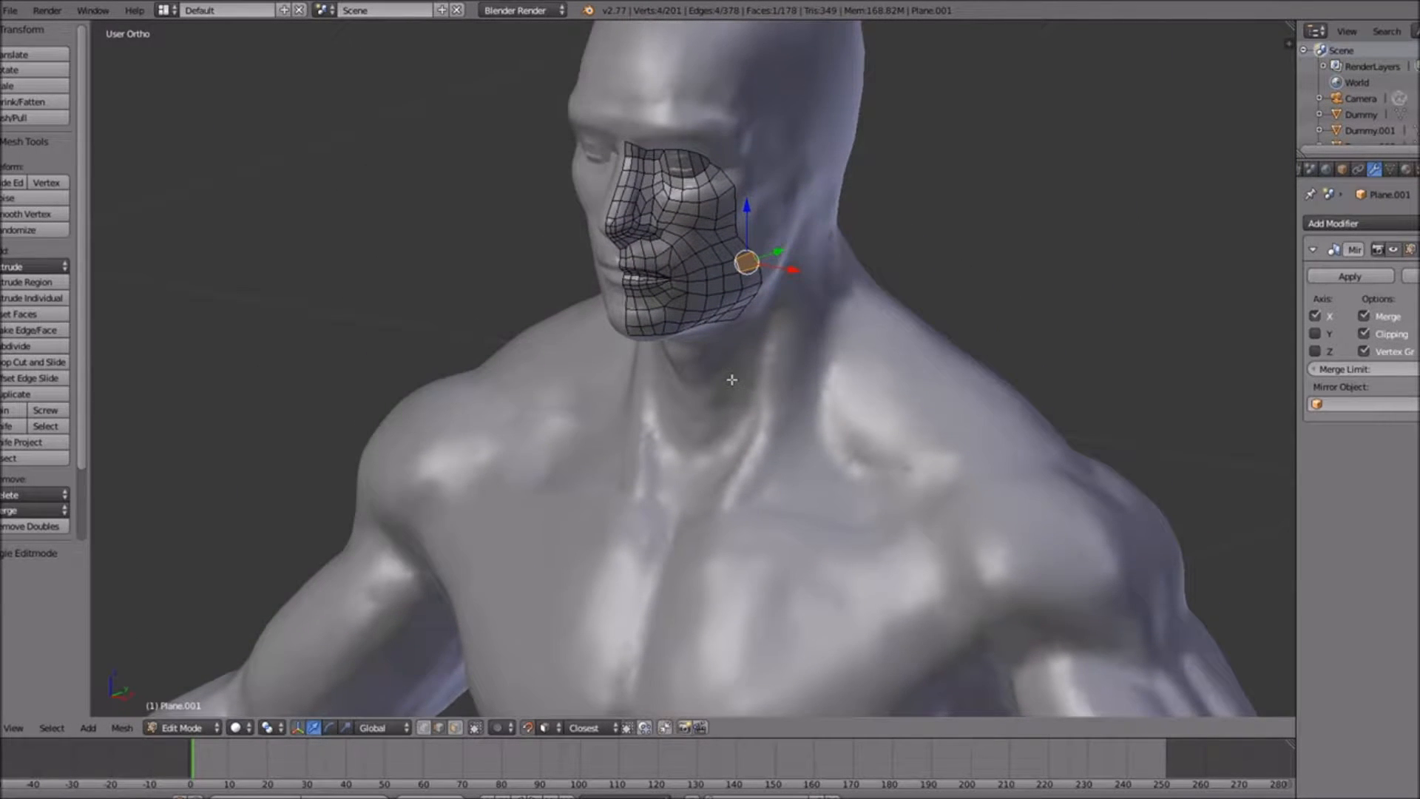
{"action": "key", "text": "KP_1"}
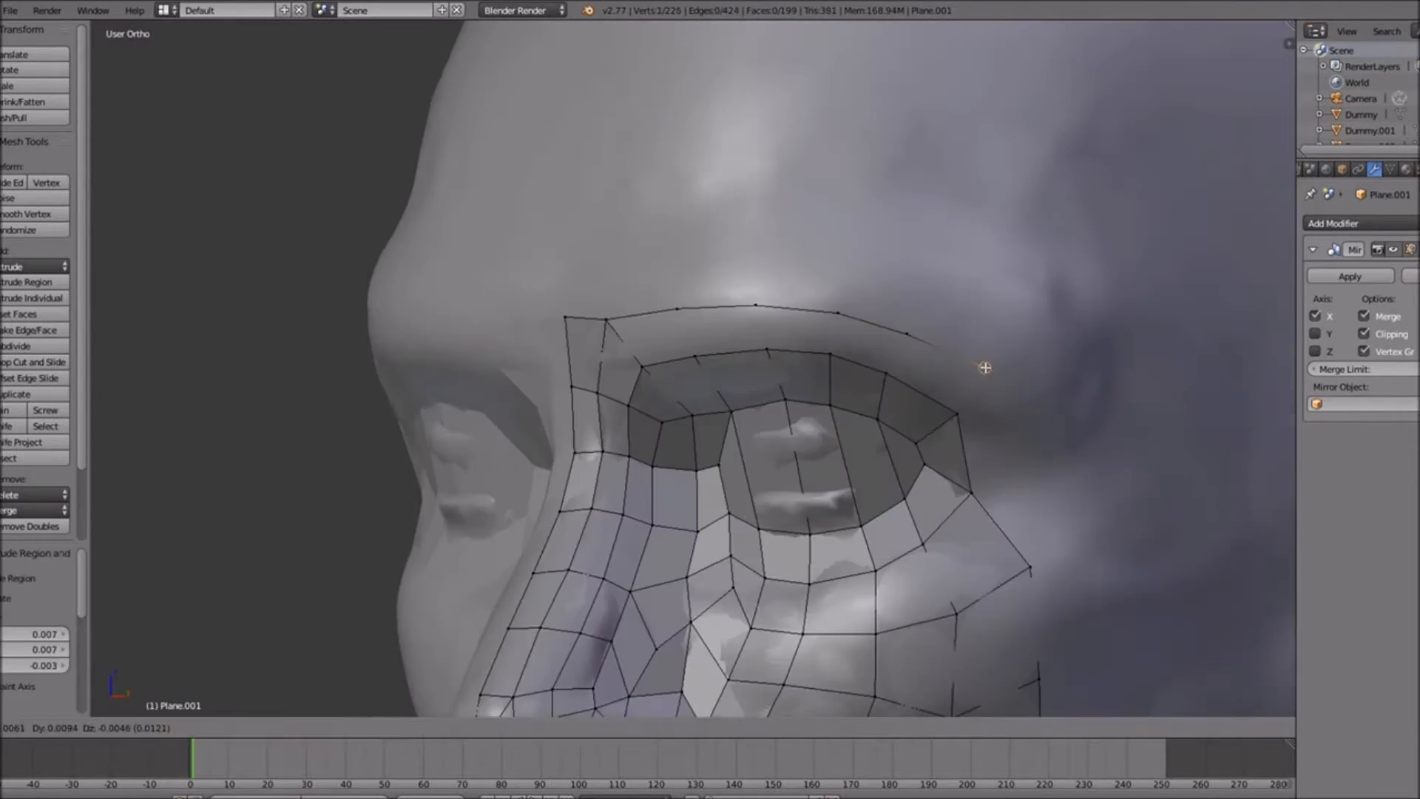
{"action": "key", "text": "g"}
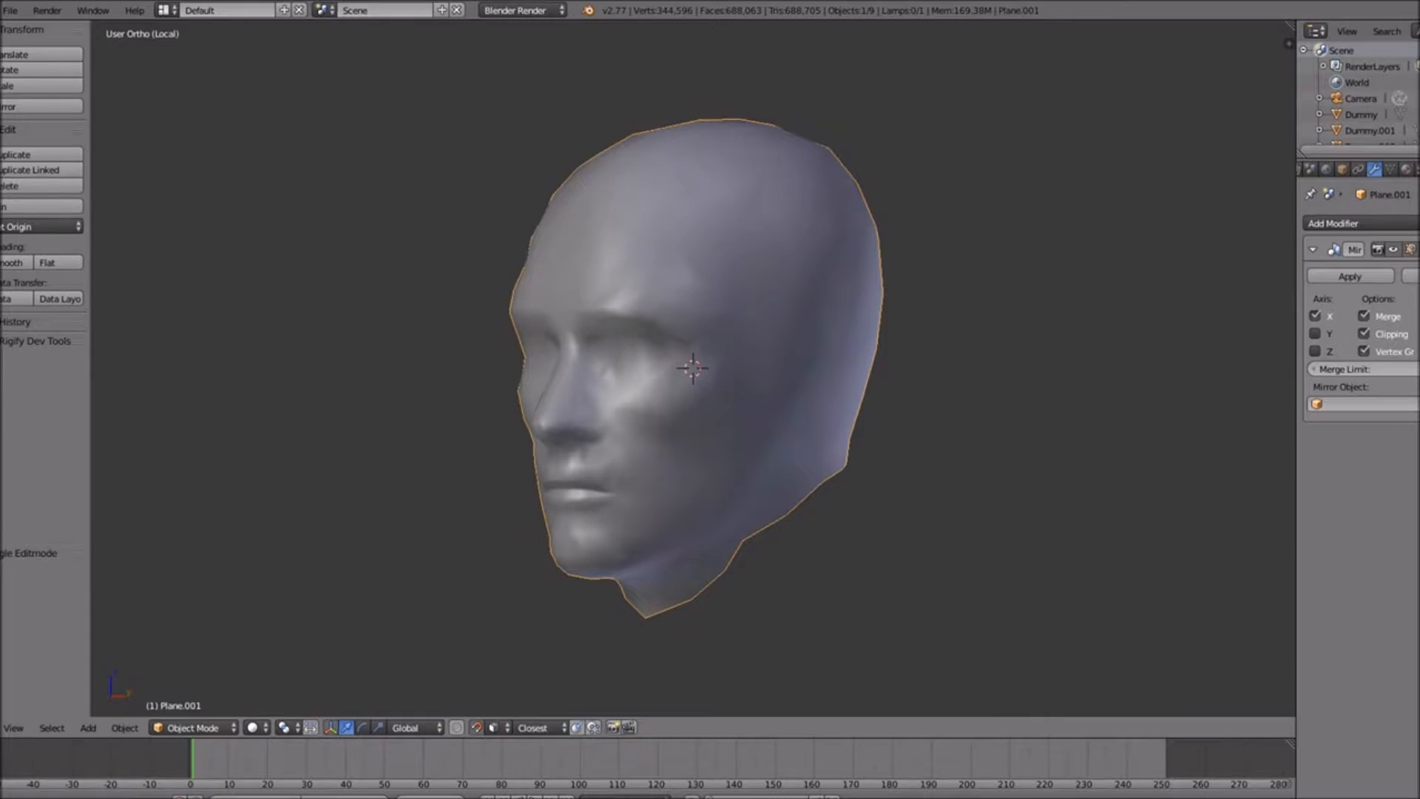
Inspect the isolated head mesh from the side and back, and return to the full scene in front view
{"action": "middle_click_drag", "start_coordinate": [912, 419], "coordinate": [772, 444]}
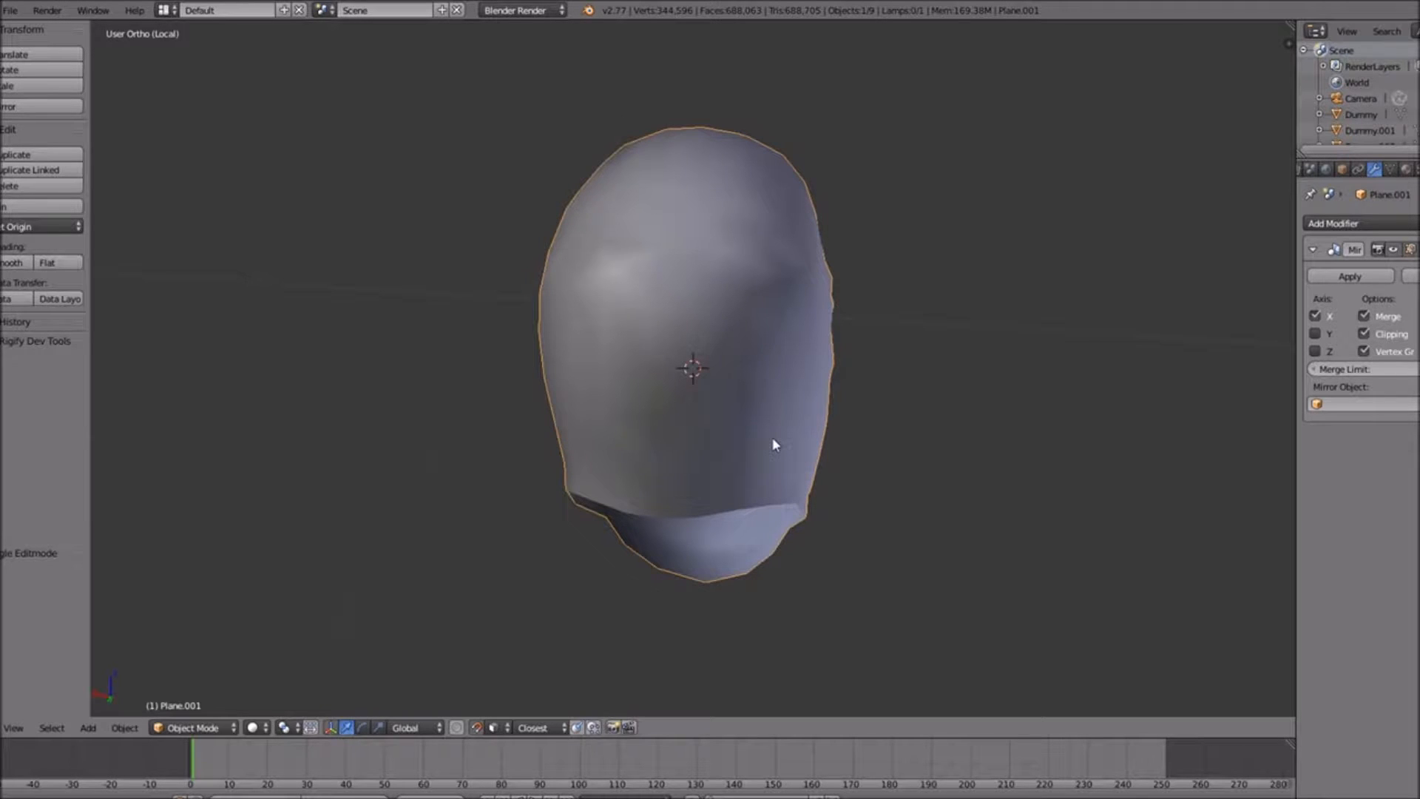
{"action": "mouse_move", "coordinate": [764, 424]}
{"action": "middle_mouse_down"}
{"action": "mouse_move", "coordinate": [929, 399]}
{"action": "mouse_move", "coordinate": [689, 353]}
{"action": "mouse_move", "coordinate": [579, 393]}
{"action": "mouse_move", "coordinate": [771, 389]}
{"action": "mouse_move", "coordinate": [806, 454]}
{"action": "mouse_move", "coordinate": [669, 459]}
{"action": "mouse_move", "coordinate": [829, 438]}
{"action": "middle_mouse_up"}
{"action": "key", "text": "KP_Divide"}
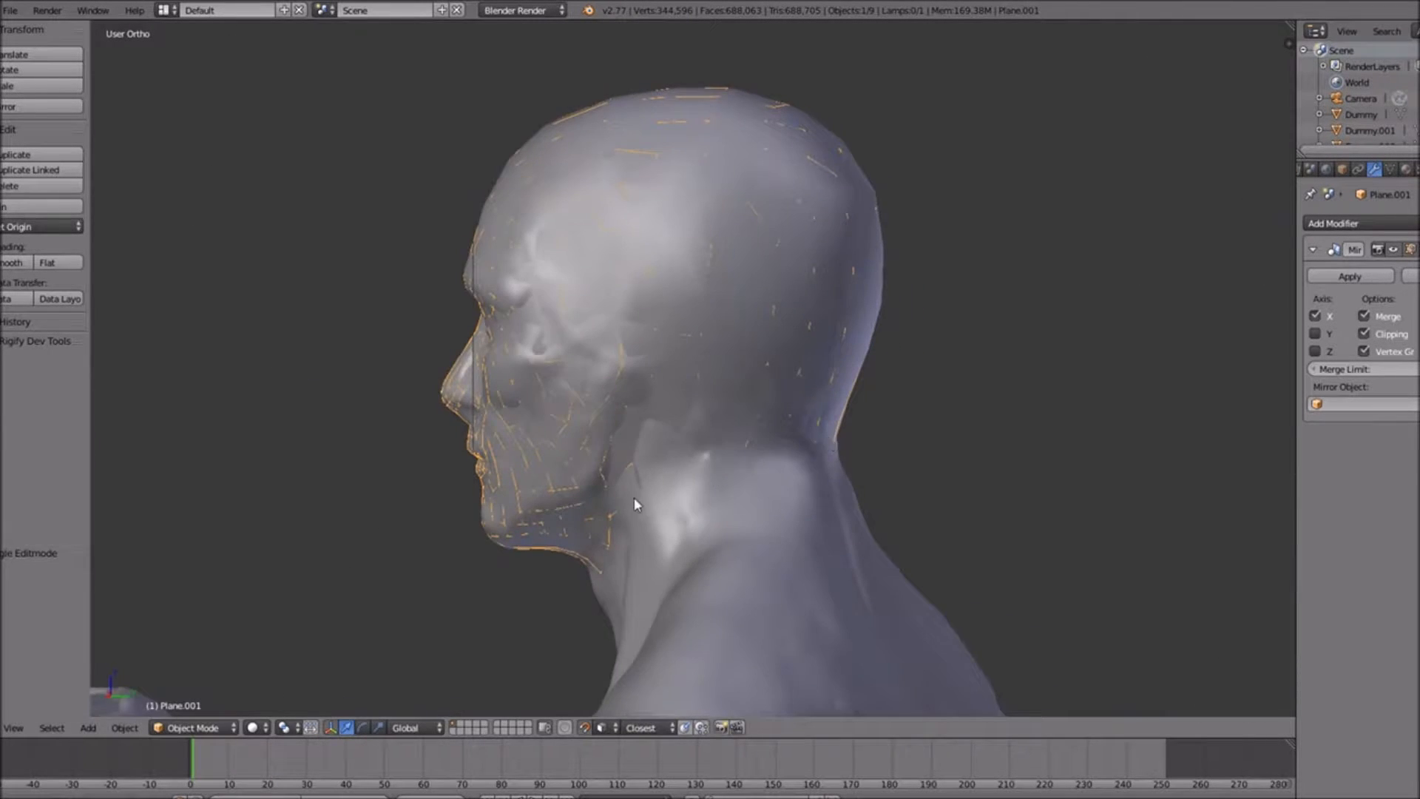
{"action": "key", "text": "KP_1"}
{"action": "scroll", "coordinate": [800, 482], "scroll_direction": "down", "scroll_amount": 8}
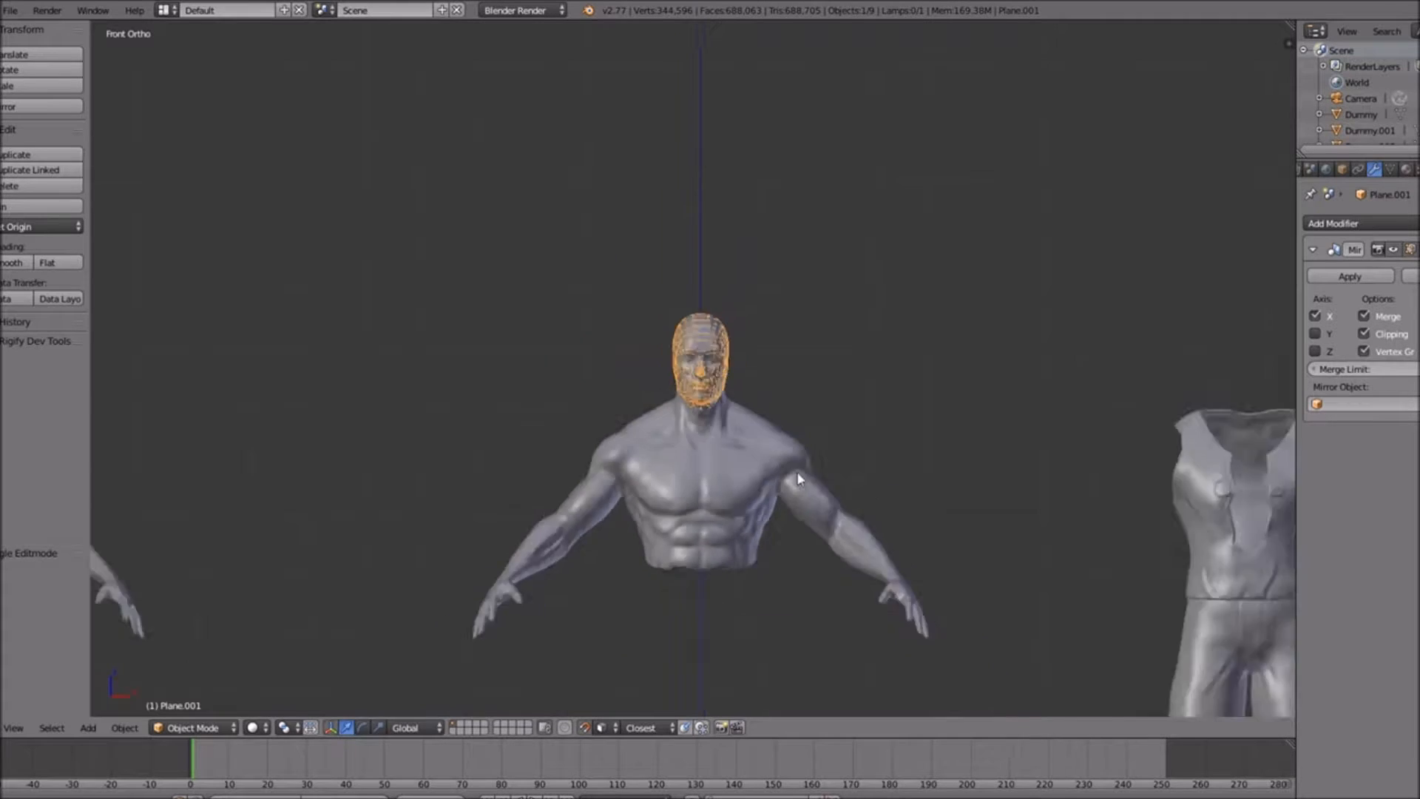
{"action": "scroll", "coordinate": [796, 482], "scroll_direction": "up", "scroll_amount": 2}
{"action": "key", "text": "g"}
{"action": "key", "text": "x"}
{"action": "right_click", "coordinate": [908, 498]}
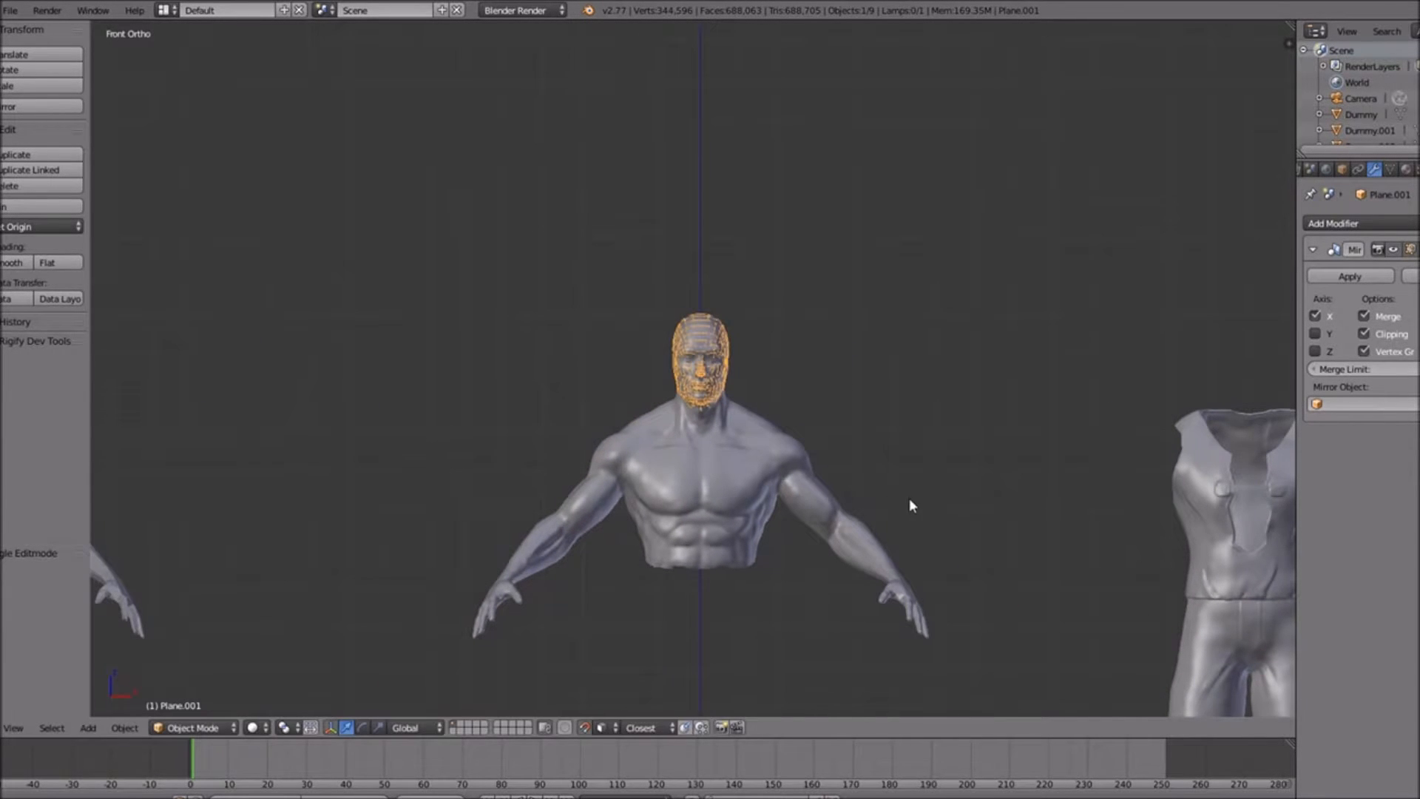
Switch snapping to increments and move the head mesh 0.2 along the X axis, beside the sculpt
{"action": "left_click", "coordinate": [603, 727]}
{"action": "left_click", "coordinate": [622, 708]}
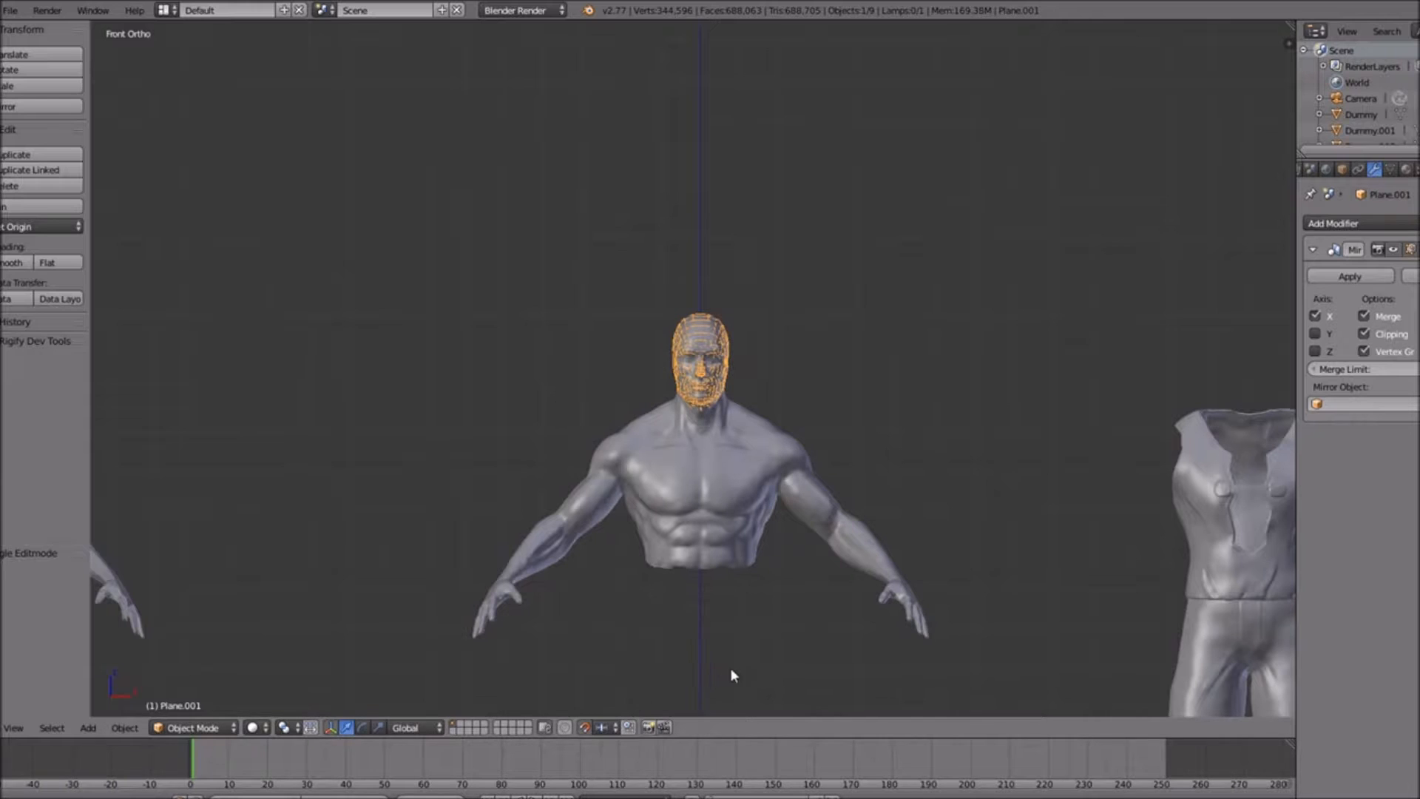
{"action": "key", "text": "g"}
{"action": "key", "text": "x"}
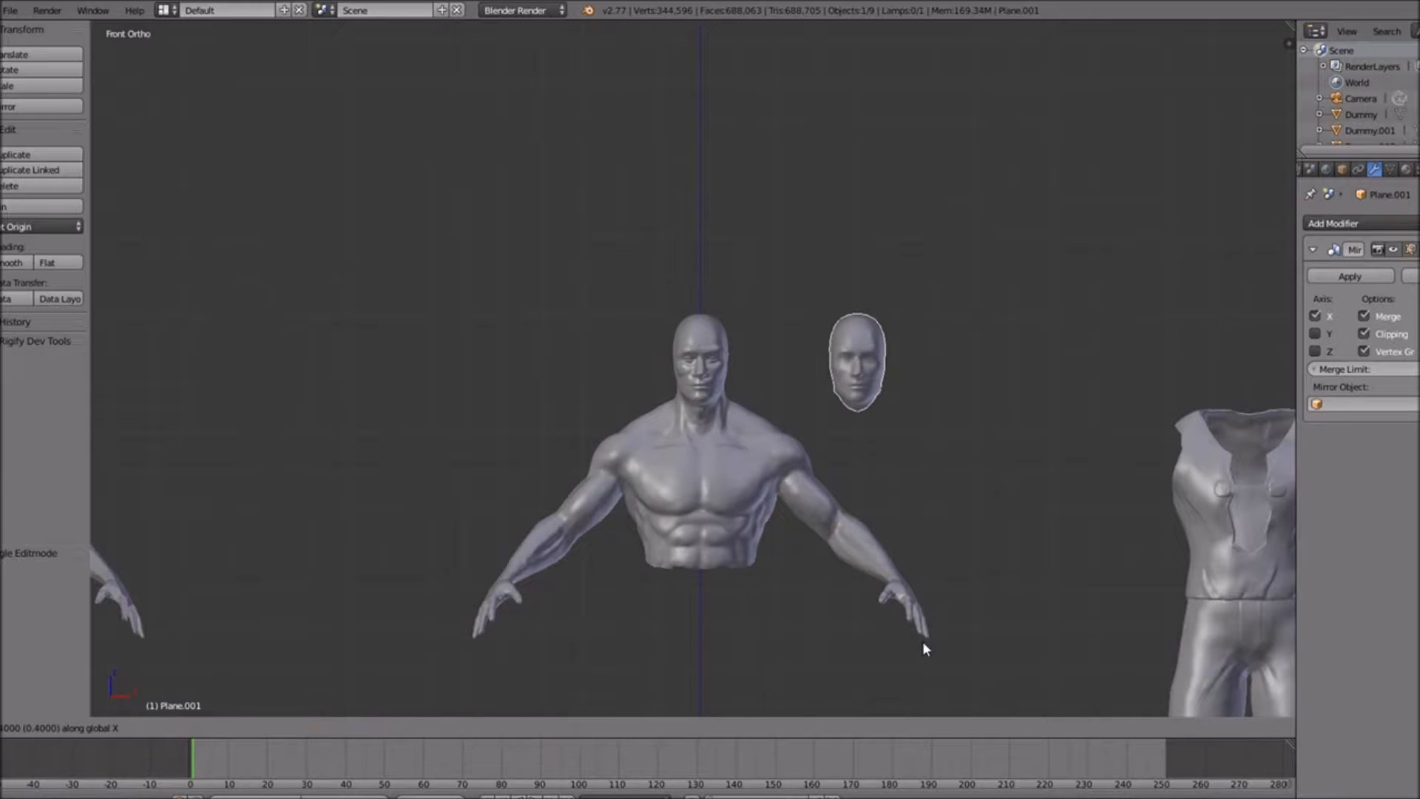
{"action": "left_click", "coordinate": [833, 643]}
{"action": "scroll", "coordinate": [776, 577], "scroll_direction": "up", "scroll_amount": 7}
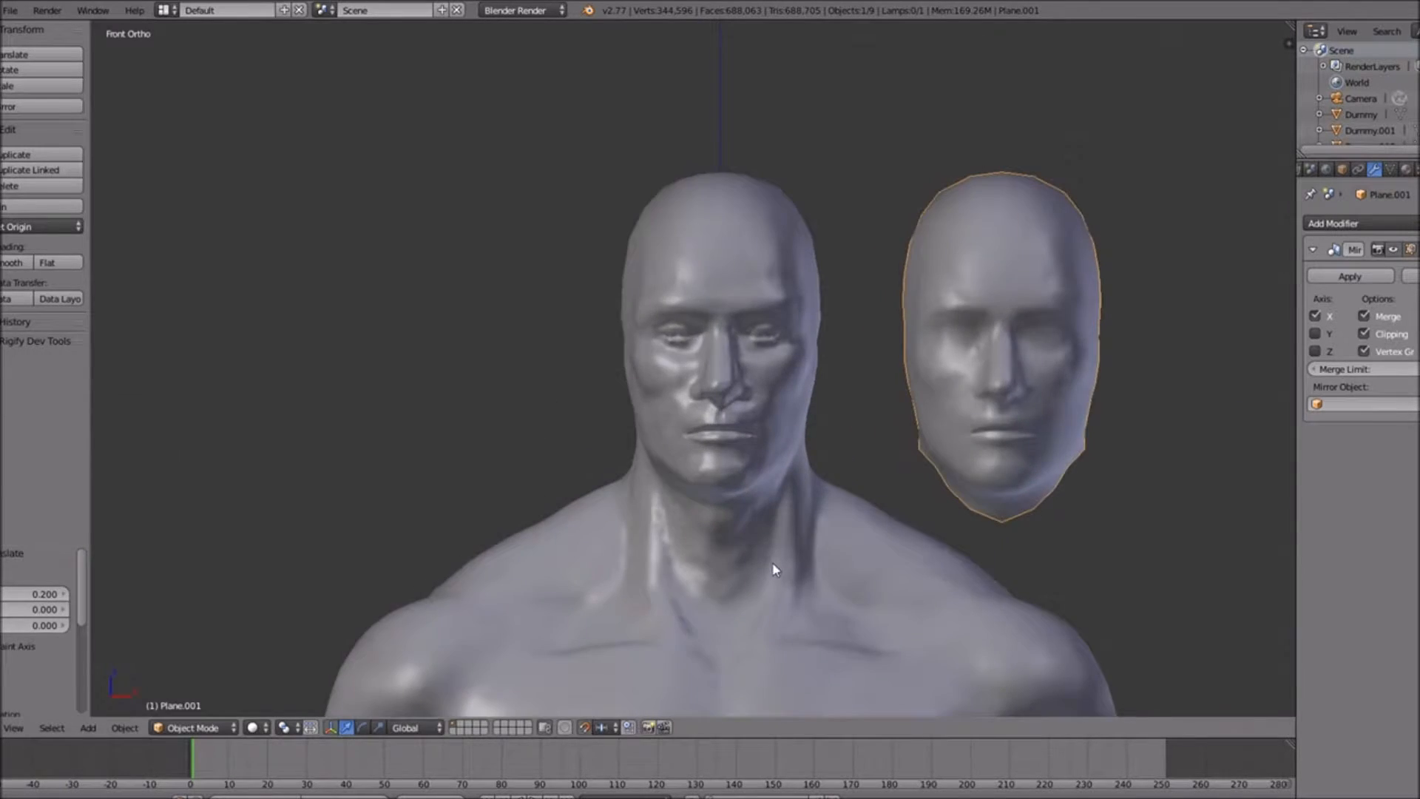
Compare the retopologized head with the sculpted head from the front, back and an angled view
{"action": "scroll", "coordinate": [770, 562], "scroll_direction": "up", "scroll_amount": 6, "text": "ctrl"}
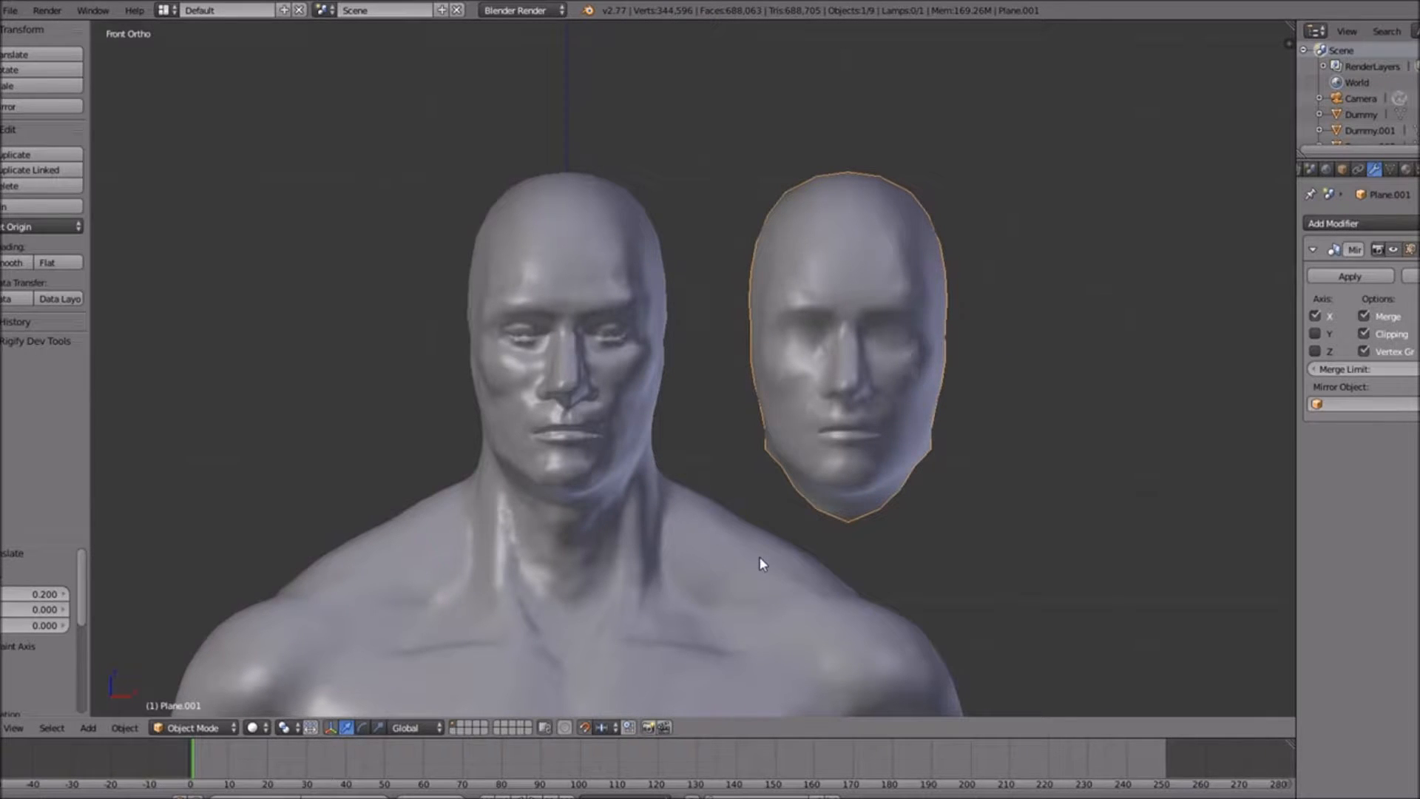
{"action": "scroll", "coordinate": [689, 589], "scroll_direction": "up", "scroll_amount": 1}
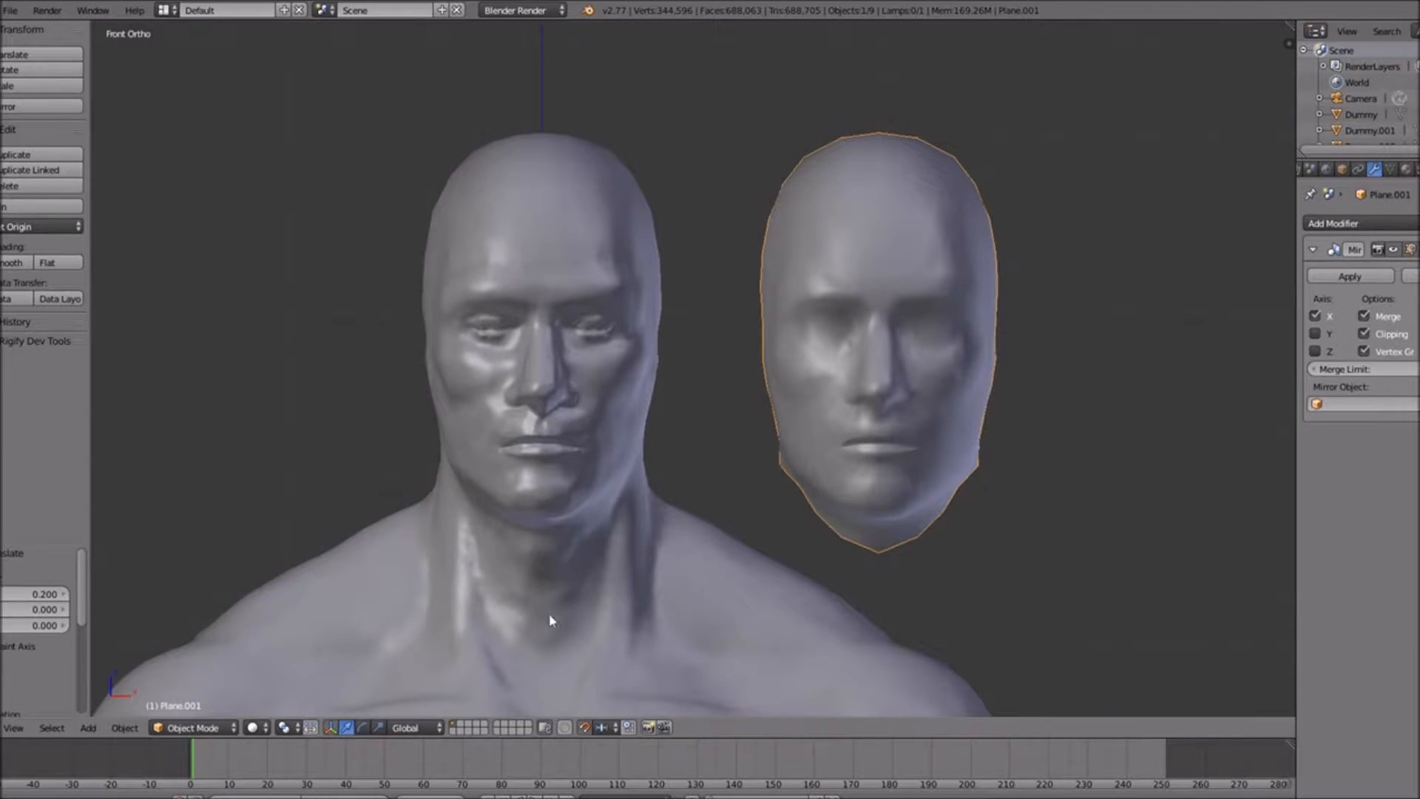
{"action": "scroll", "coordinate": [530, 600], "scroll_direction": "down", "scroll_amount": 1}
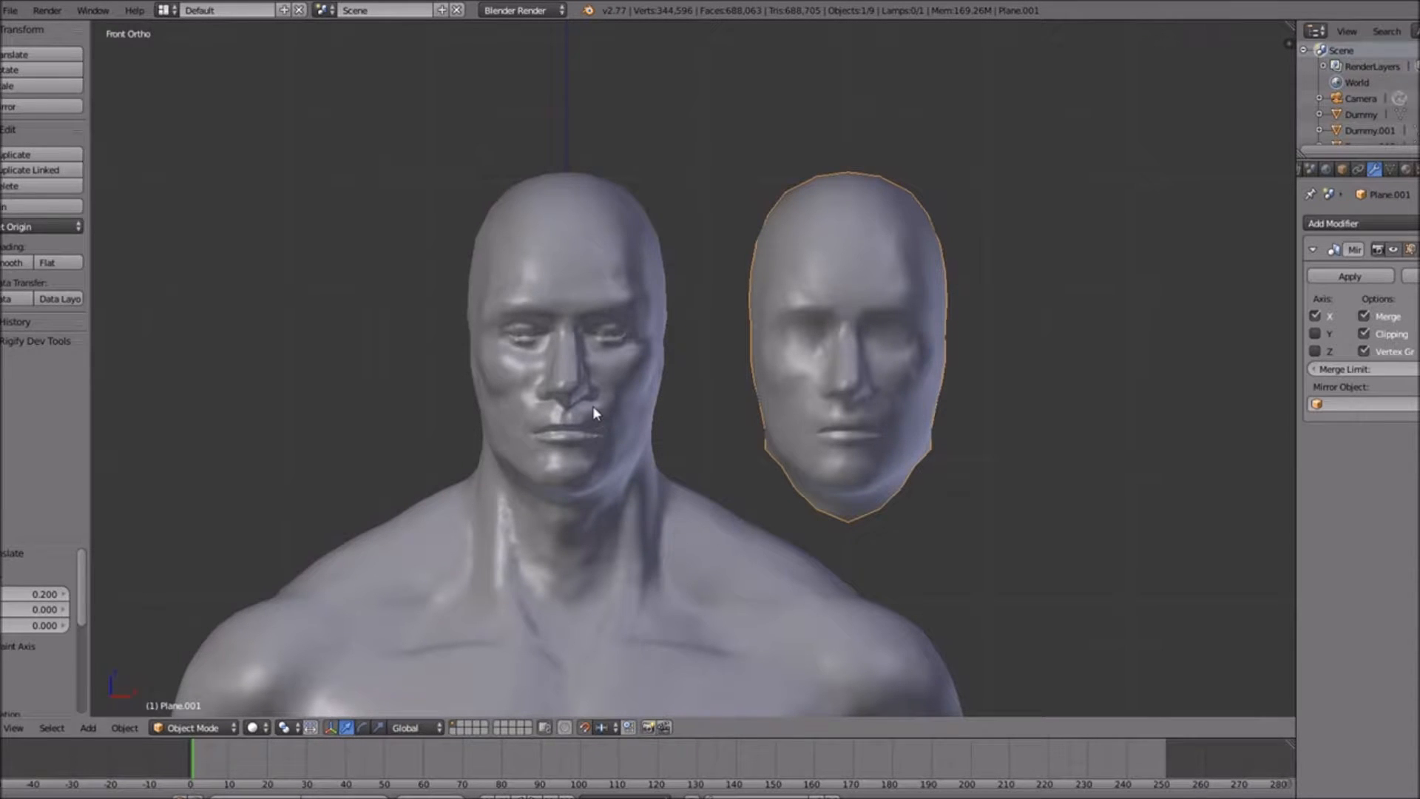
{"action": "middle_click_drag", "start_coordinate": [710, 472], "coordinate": [873, 478]}
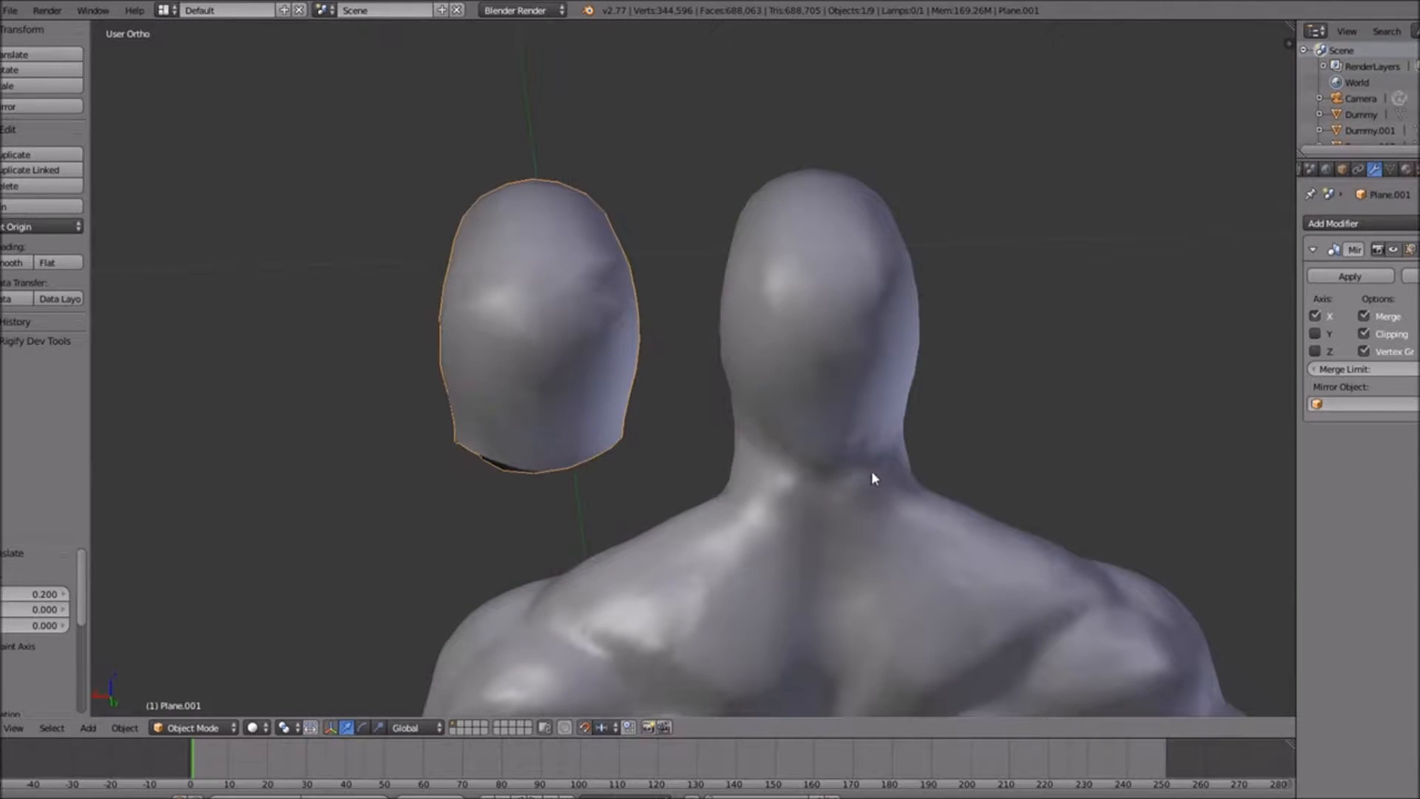
{"action": "middle_click_drag", "start_coordinate": [622, 307], "coordinate": [713, 283]}
{"action": "middle_click_drag", "start_coordinate": [535, 566], "coordinate": [725, 494]}
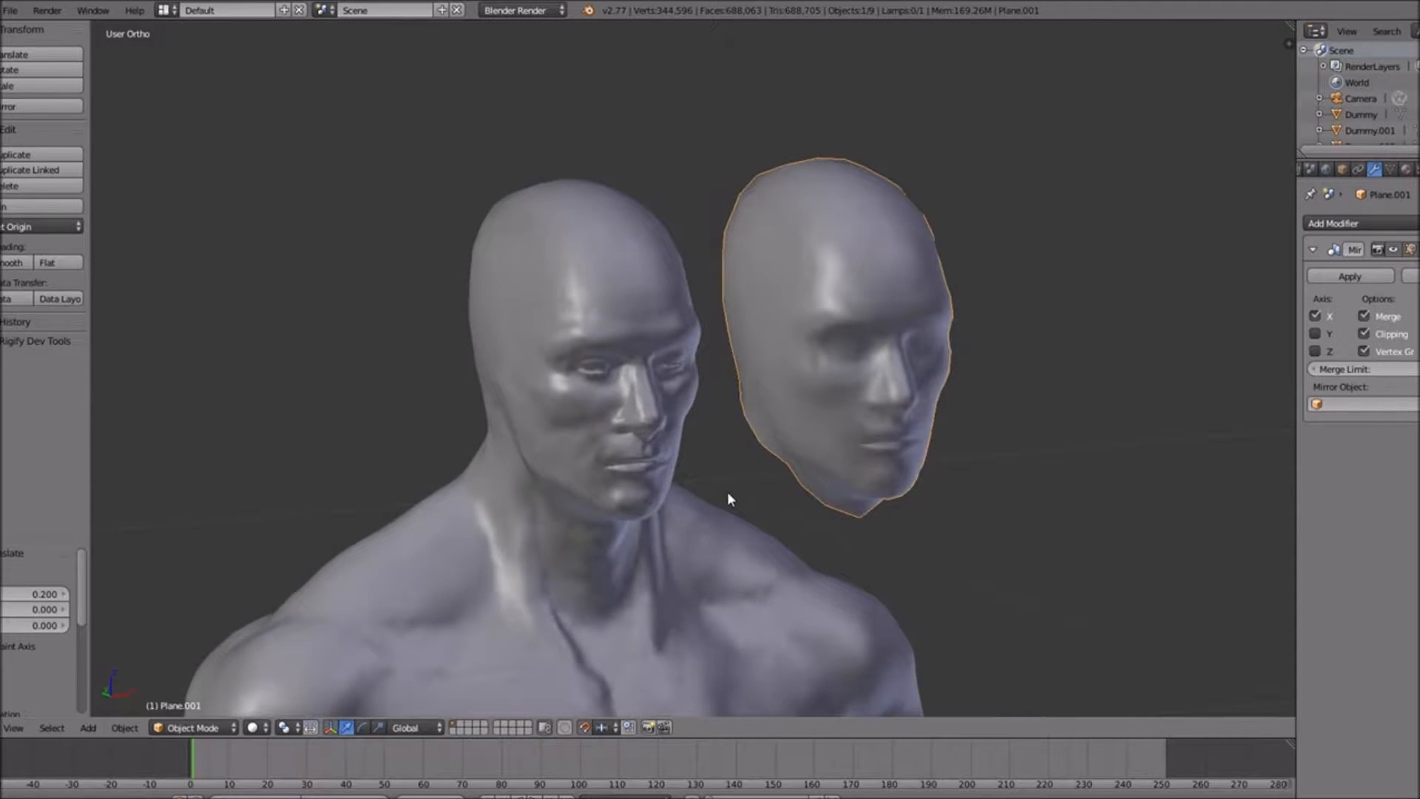
Open the head mesh in Edit Mode and examine its wireframe beside the sculpt in front view
{"action": "key", "text": "KP_1"}
{"action": "key", "text": "Tab"}
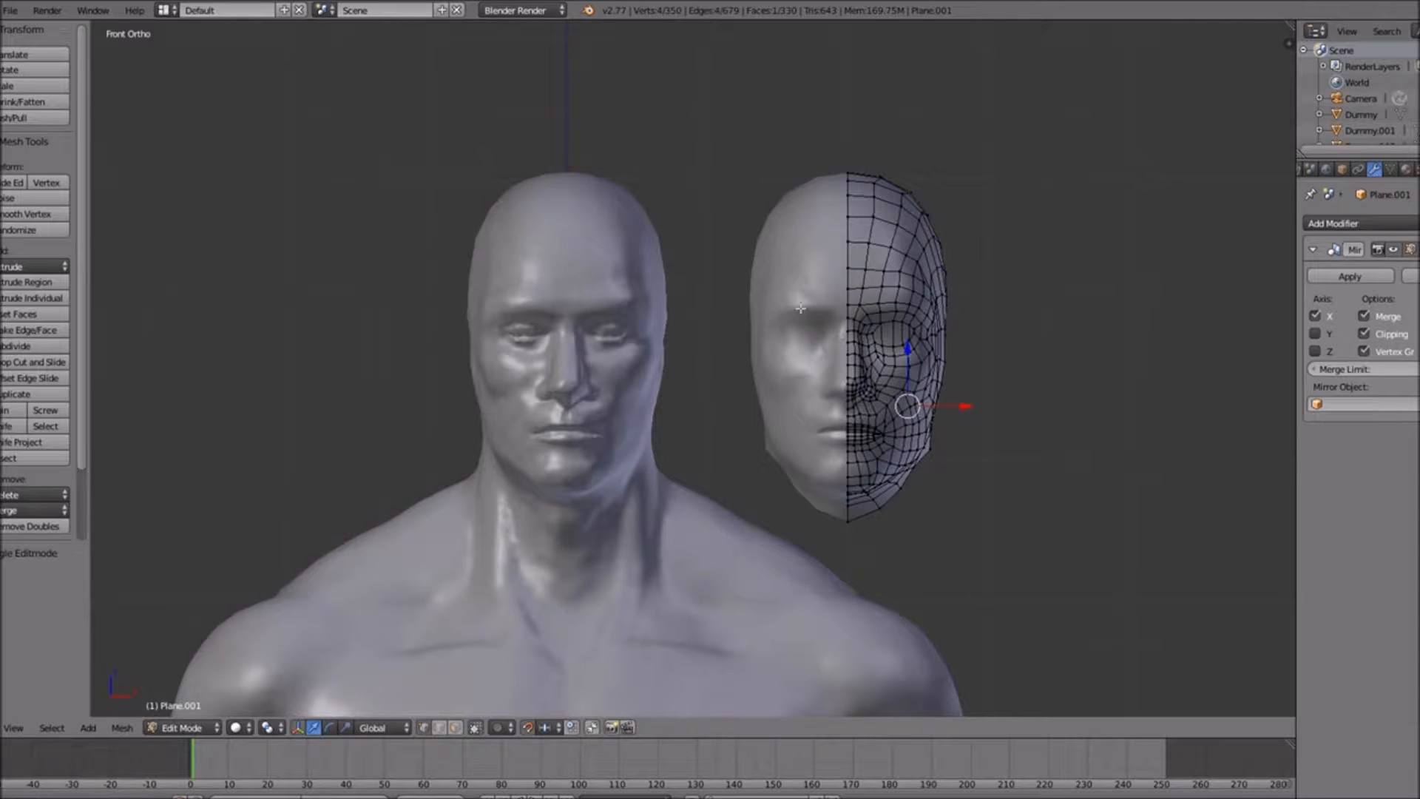
{"action": "scroll", "coordinate": [594, 368], "scroll_direction": "down", "scroll_amount": 6}
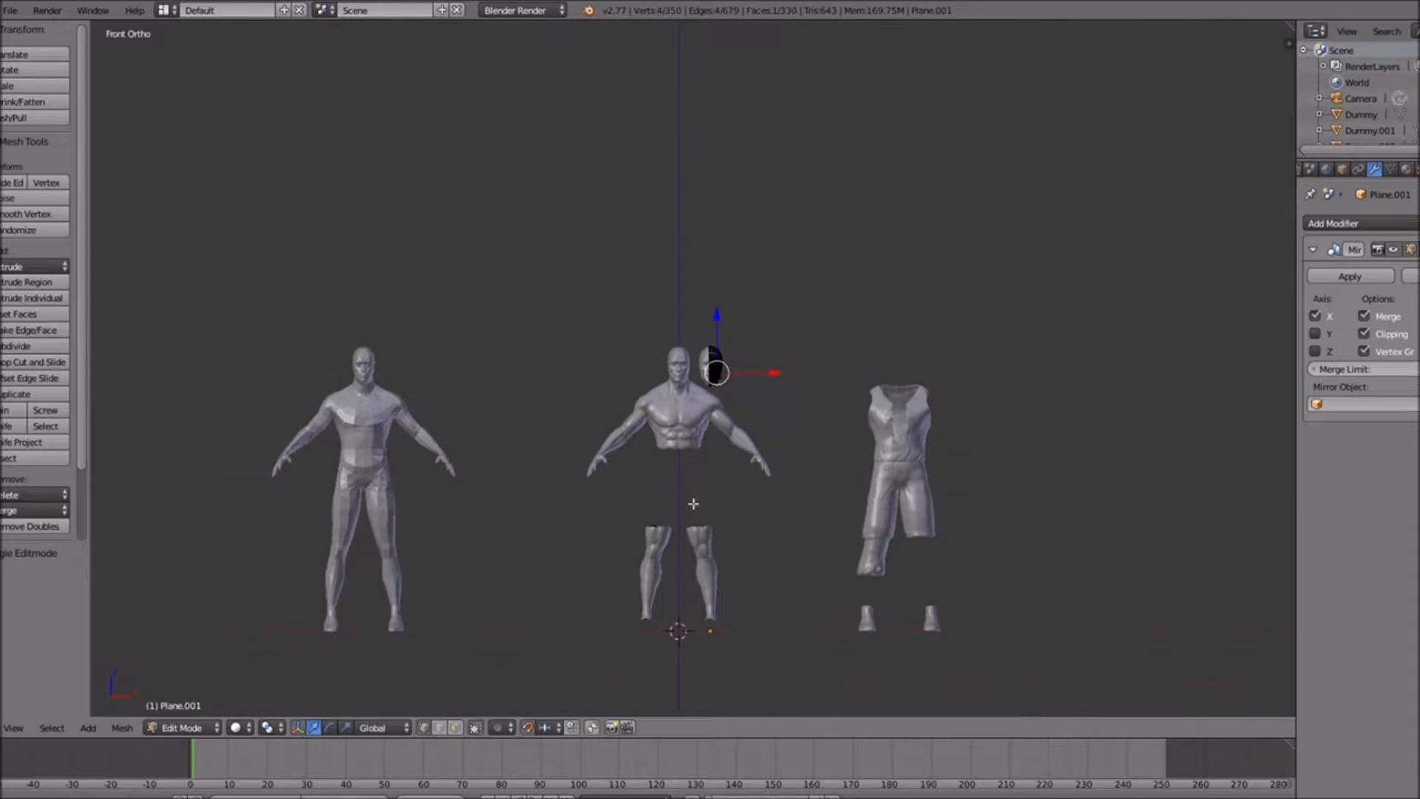
{"action": "scroll", "coordinate": [702, 491], "scroll_direction": "up", "scroll_amount": 10}
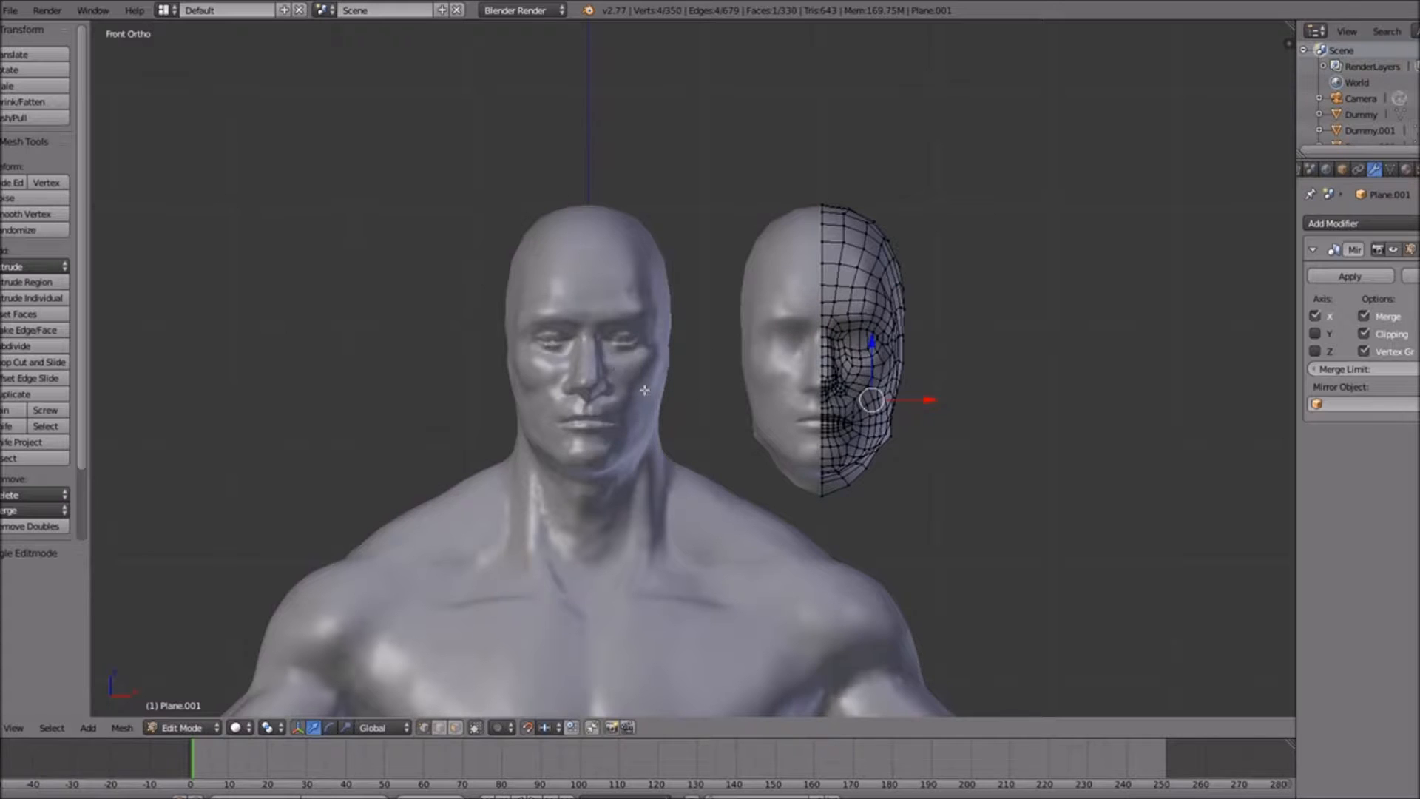
Examine the full scene in front view, from the separated body sculpt and clothing to the upper torso
{"action": "scroll", "coordinate": [847, 381], "scroll_direction": "down", "scroll_amount": 10}
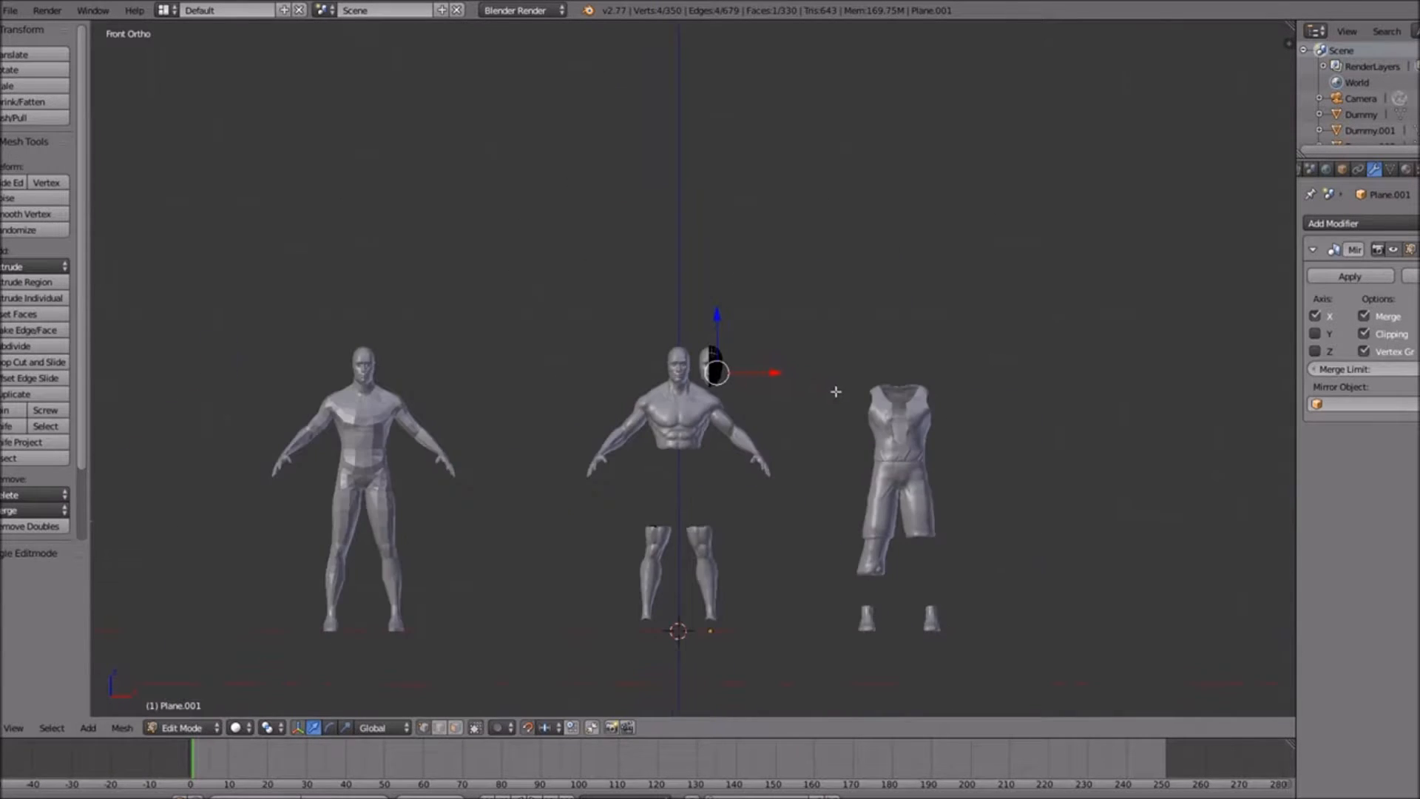
{"action": "scroll", "coordinate": [817, 395], "scroll_direction": "up", "scroll_amount": 6}
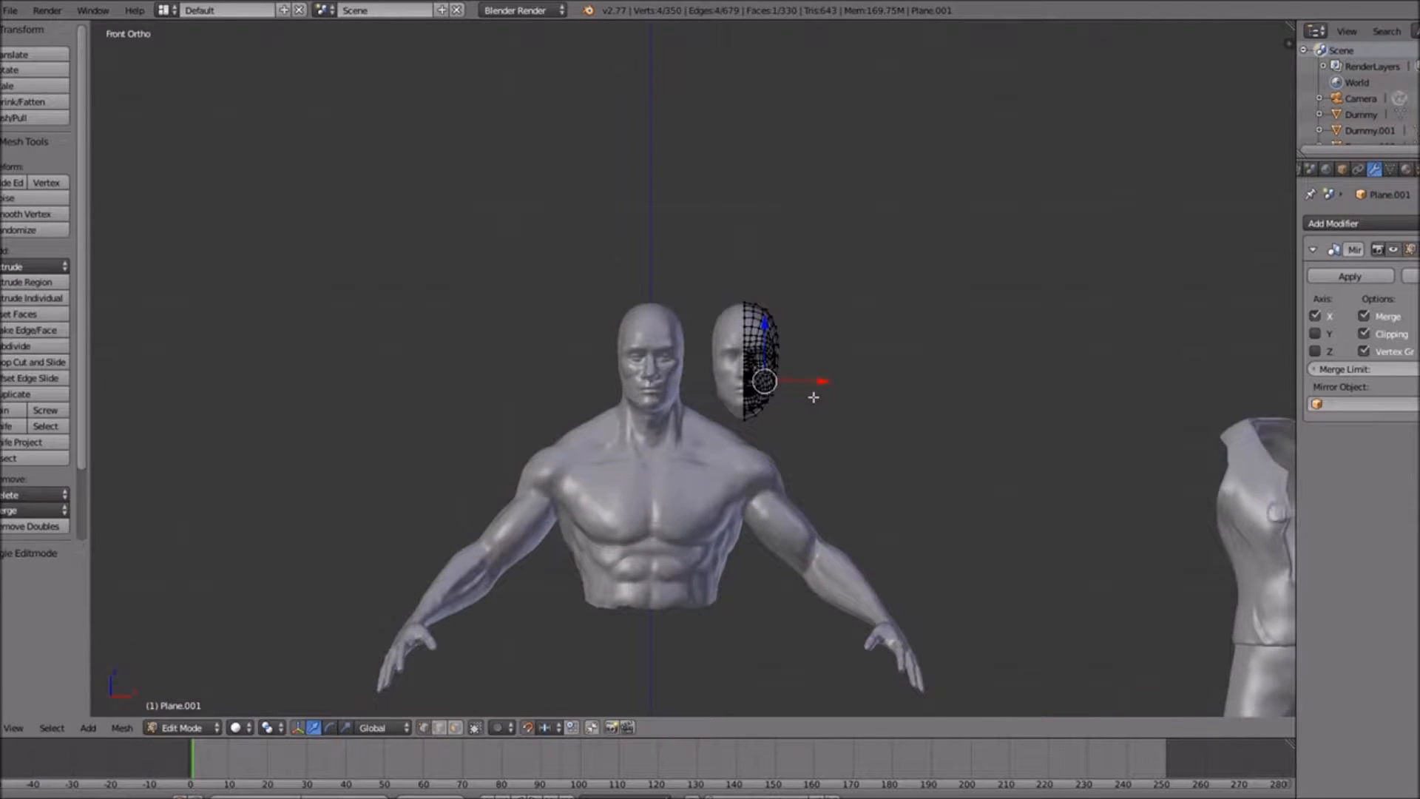
{"action": "scroll", "coordinate": [744, 577], "scroll_direction": "down", "scroll_amount": 6}
{"action": "scroll", "coordinate": [722, 517], "scroll_direction": "up", "scroll_amount": 2}
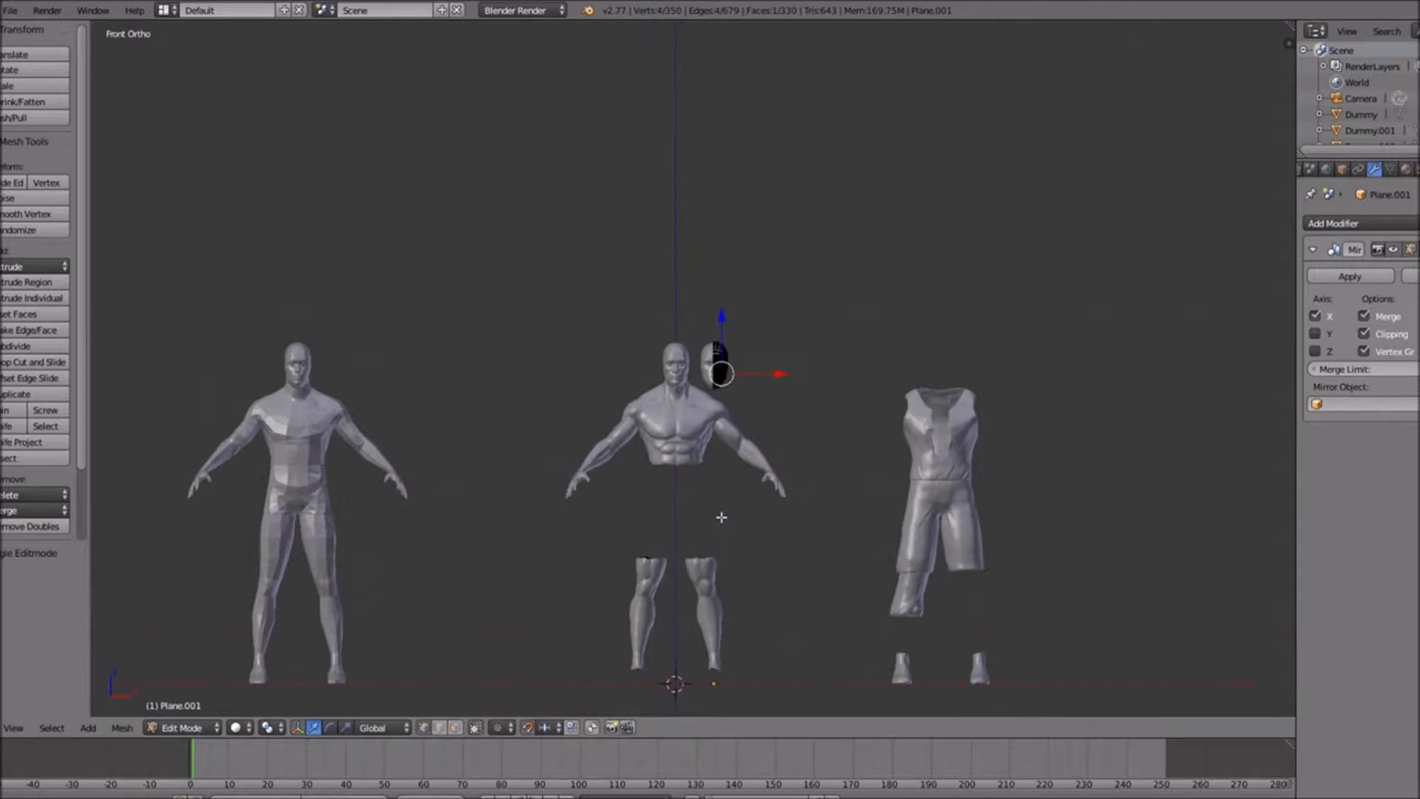
{"action": "scroll", "coordinate": [721, 491], "scroll_direction": "up", "scroll_amount": 3}
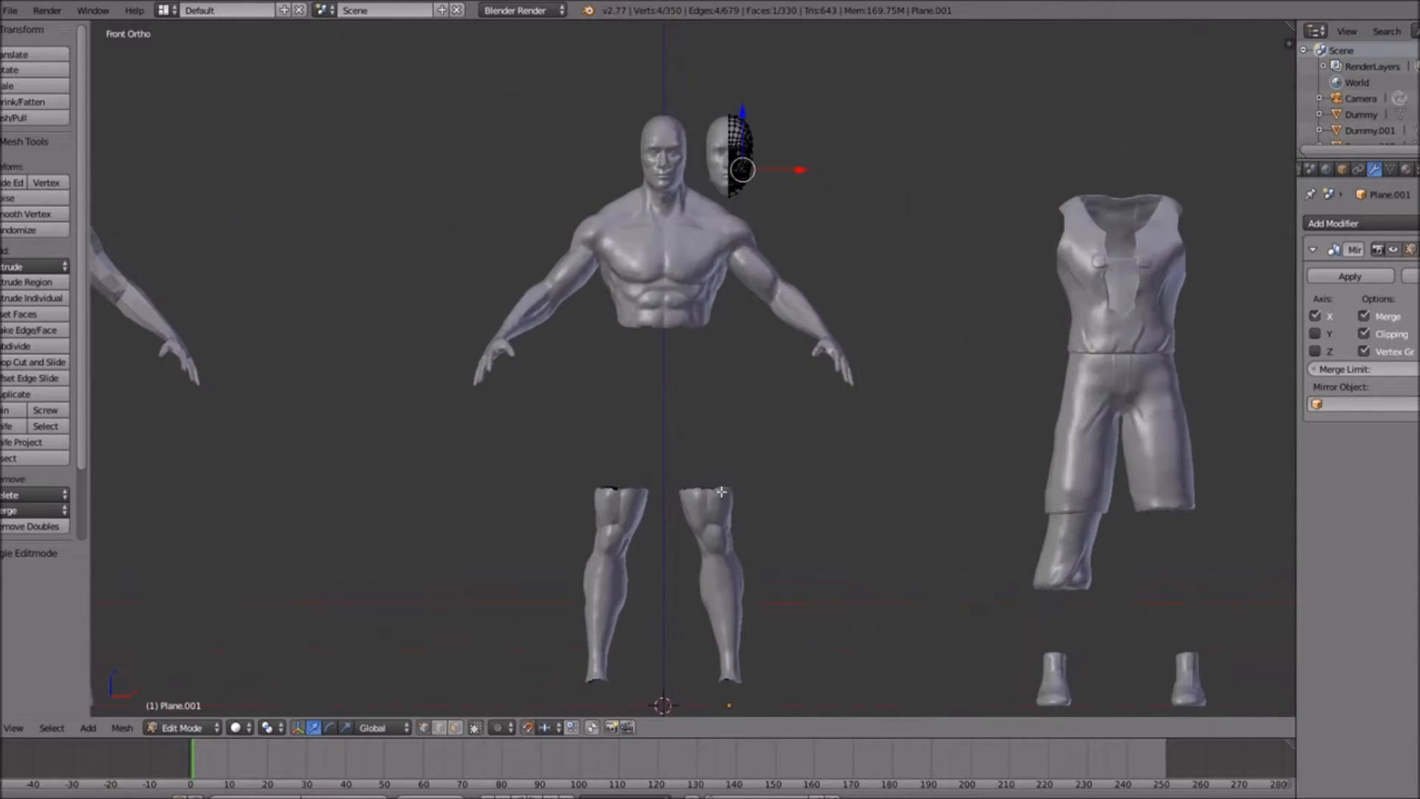
{"action": "scroll", "coordinate": [721, 491], "scroll_direction": "up", "scroll_amount": 3, "text": "shift"}
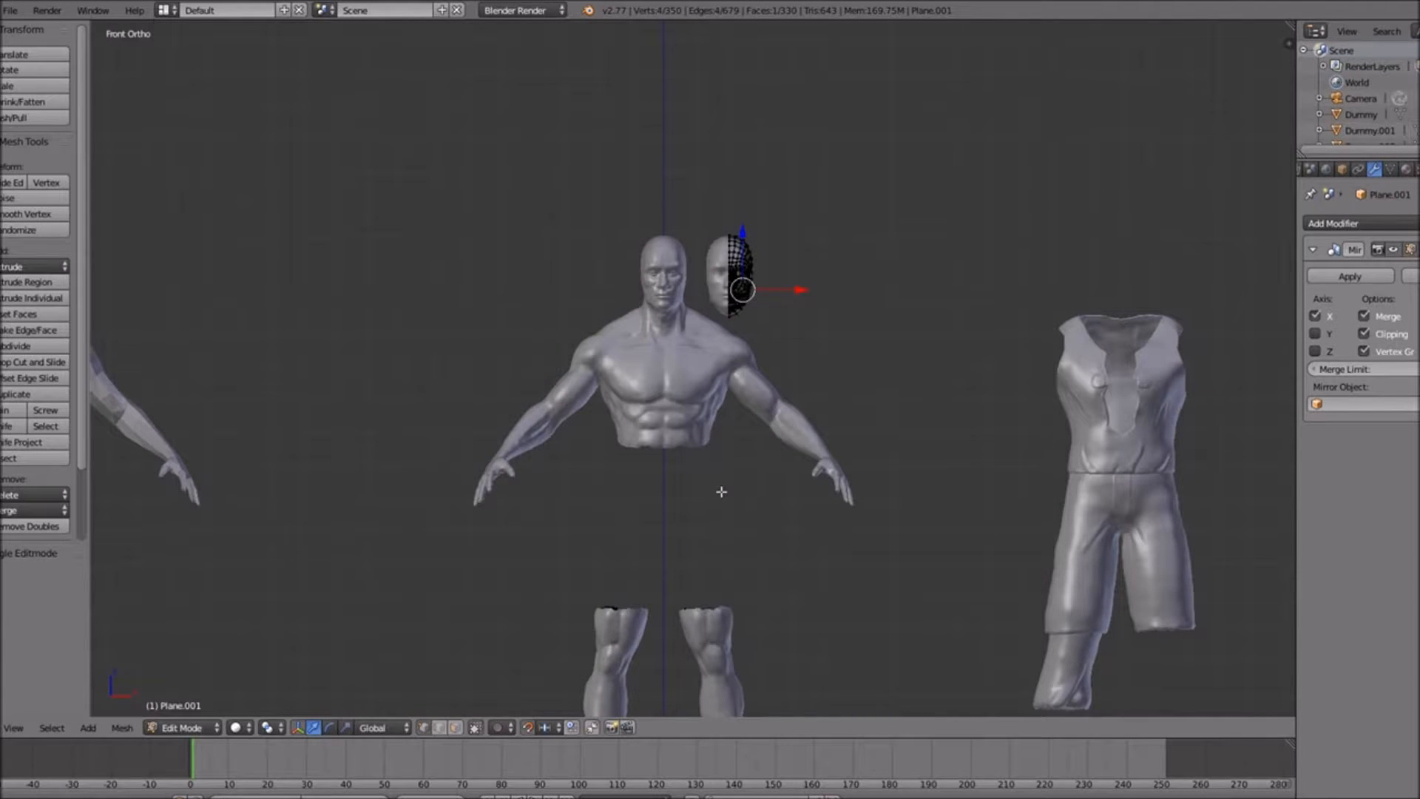
{"action": "scroll", "coordinate": [752, 392], "scroll_direction": "up", "scroll_amount": 5}
{"action": "scroll", "coordinate": [752, 392], "scroll_direction": "up", "scroll_amount": 2, "text": "shift"}
Inspect the sculpted torso and arms beside the head mesh from the side, back and front
{"action": "middle_click_drag", "start_coordinate": [679, 438], "coordinate": [677, 502]}
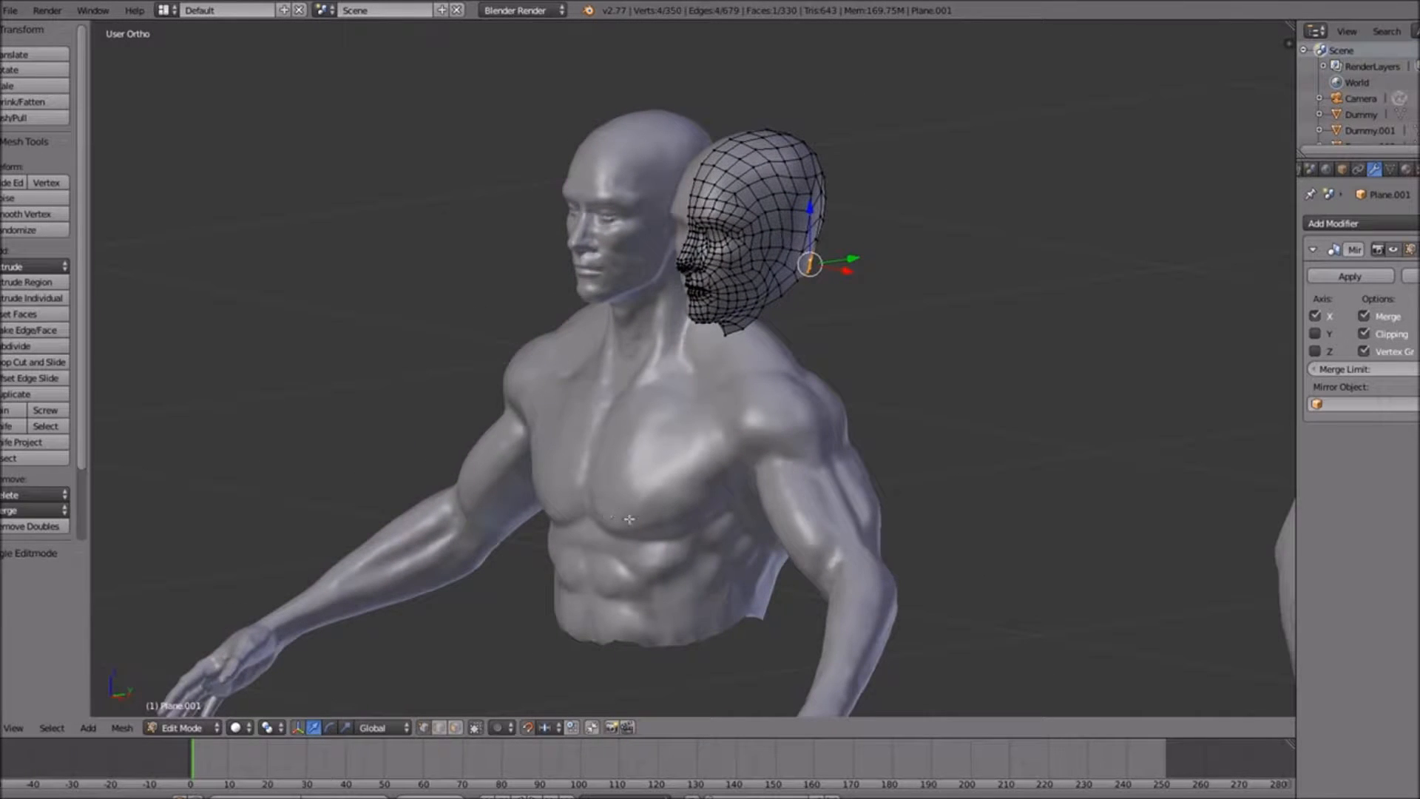
{"action": "middle_click_drag", "start_coordinate": [692, 443], "coordinate": [707, 475]}
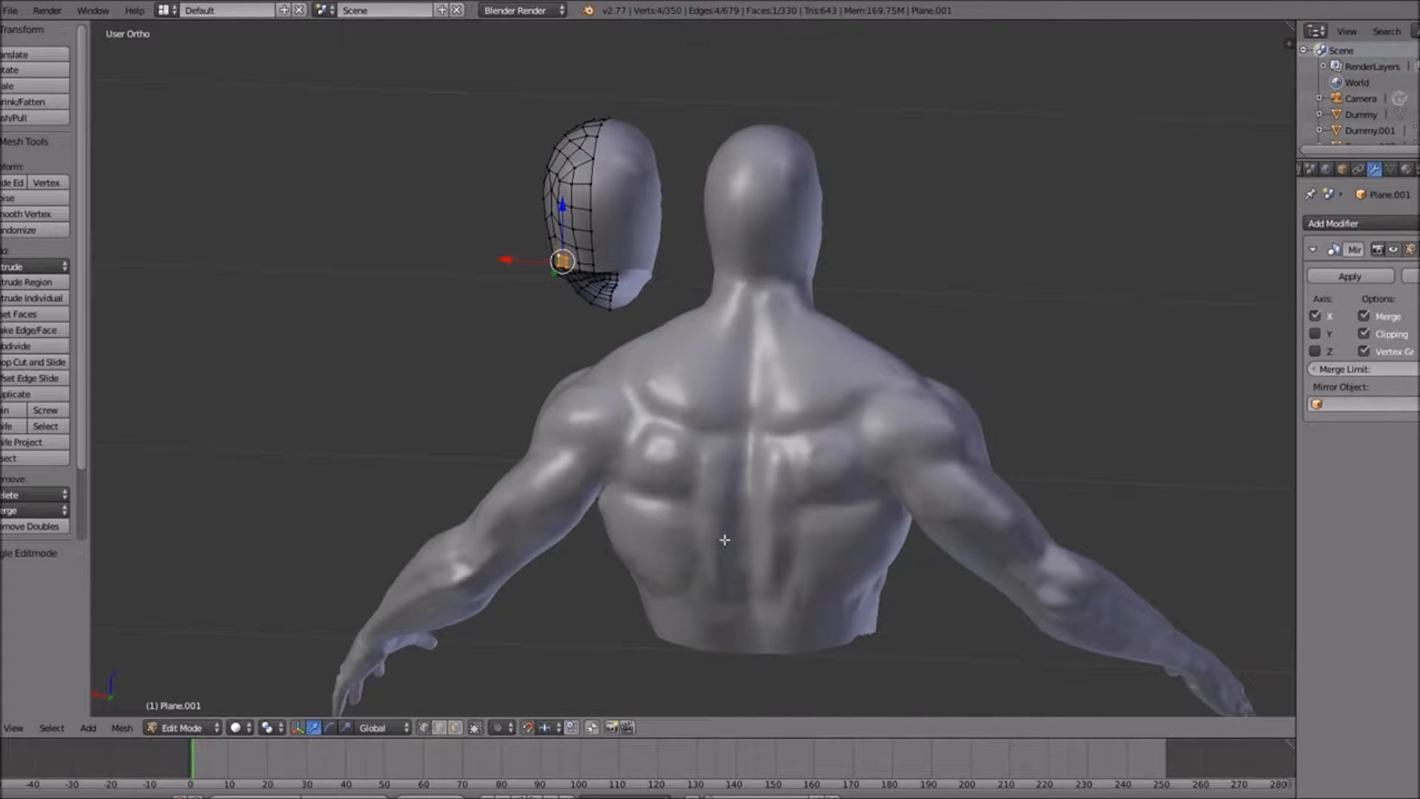
{"action": "middle_click_drag", "start_coordinate": [680, 527], "coordinate": [735, 359]}
{"action": "middle_click_drag", "start_coordinate": [818, 486], "coordinate": [923, 509]}
{"action": "scroll", "coordinate": [925, 511], "scroll_direction": "down", "scroll_amount": 7, "text": "shift"}
{"action": "scroll", "coordinate": [907, 505], "scroll_direction": "up", "scroll_amount": 7, "text": "shift"}
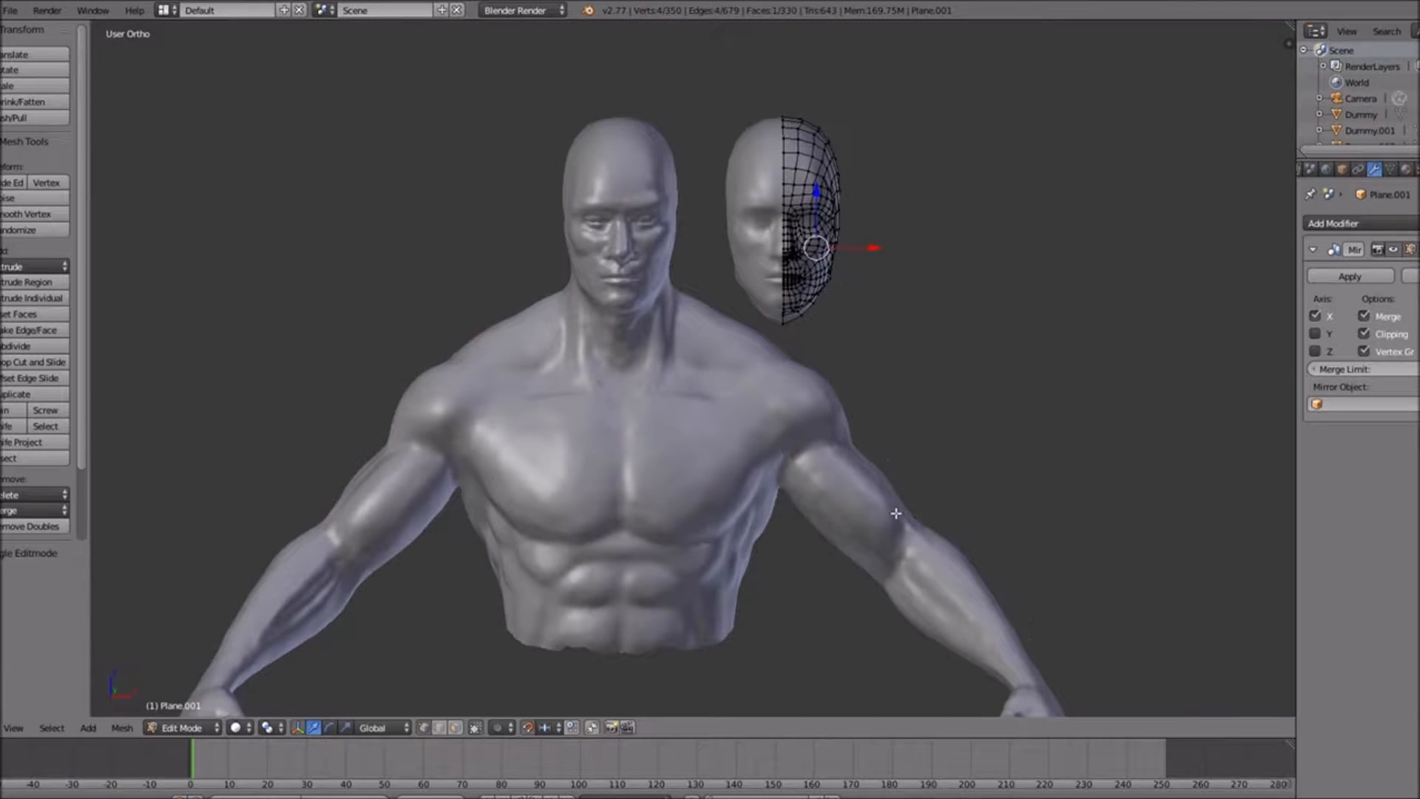
{"action": "scroll", "coordinate": [885, 481], "scroll_direction": "down", "scroll_amount": 6, "text": "shift"}
{"action": "scroll", "coordinate": [854, 425], "scroll_direction": "up", "scroll_amount": 9, "text": "ctrl"}
{"action": "scroll", "coordinate": [804, 485], "scroll_direction": "down", "scroll_amount": 8, "text": "shift"}
Examine the sculpted hand's fingers and knuckles up close, and return to the front view of the arm and head
{"action": "middle_click_drag", "start_coordinate": [805, 485], "coordinate": [643, 510]}
{"action": "scroll", "coordinate": [612, 520], "scroll_direction": "up", "scroll_amount": 5}
{"action": "scroll", "coordinate": [643, 510], "scroll_direction": "up", "scroll_amount": 5}
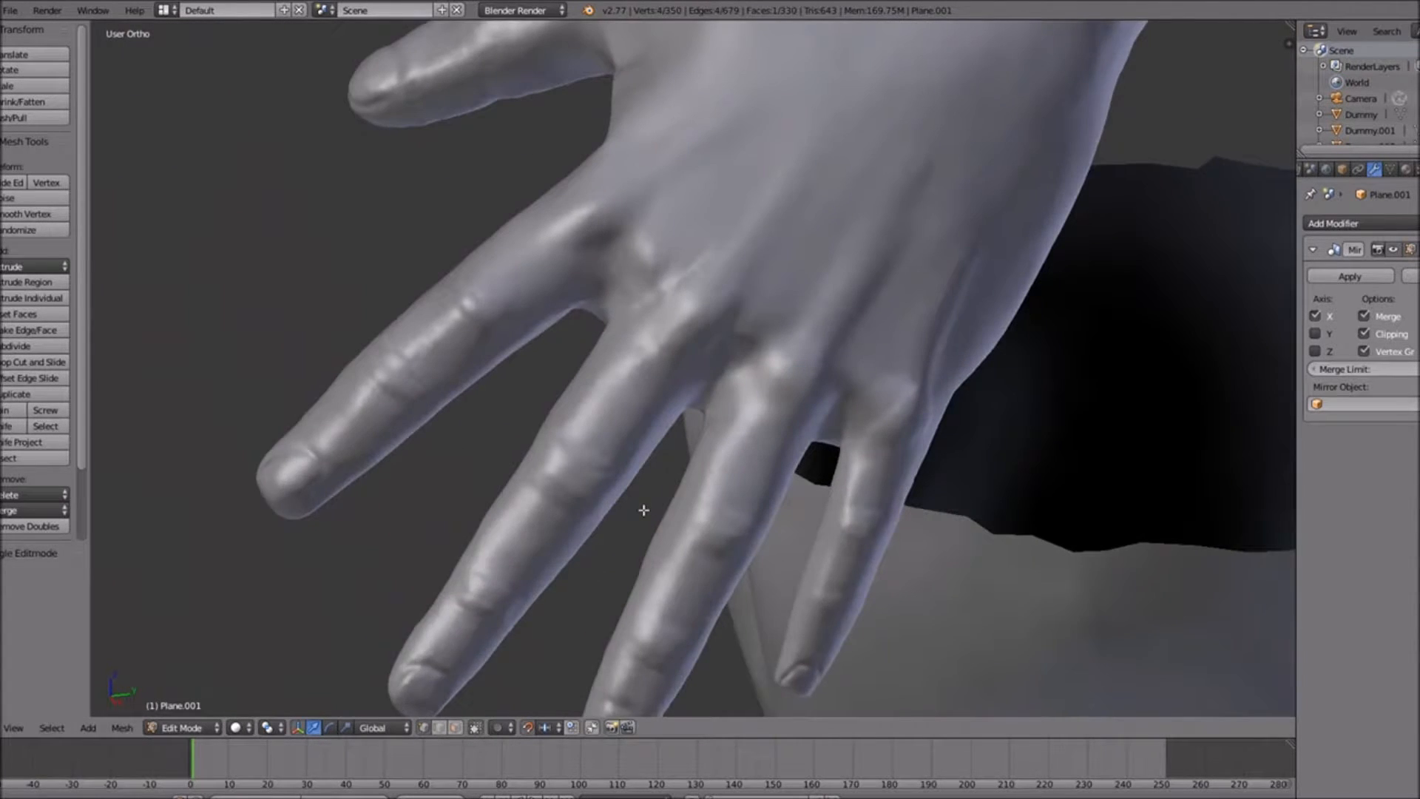
{"action": "scroll", "coordinate": [643, 509], "scroll_direction": "down", "scroll_amount": 5, "text": "ctrl"}
{"action": "scroll", "coordinate": [650, 505], "scroll_direction": "down", "scroll_amount": 3}
{"action": "middle_click_drag", "start_coordinate": [650, 453], "coordinate": [785, 406]}
{"action": "scroll", "coordinate": [716, 456], "scroll_direction": "down", "scroll_amount": 5}
{"action": "key", "text": "KP_1"}
{"action": "scroll", "coordinate": [784, 401], "scroll_direction": "up", "scroll_amount": 20, "text": "shift"}
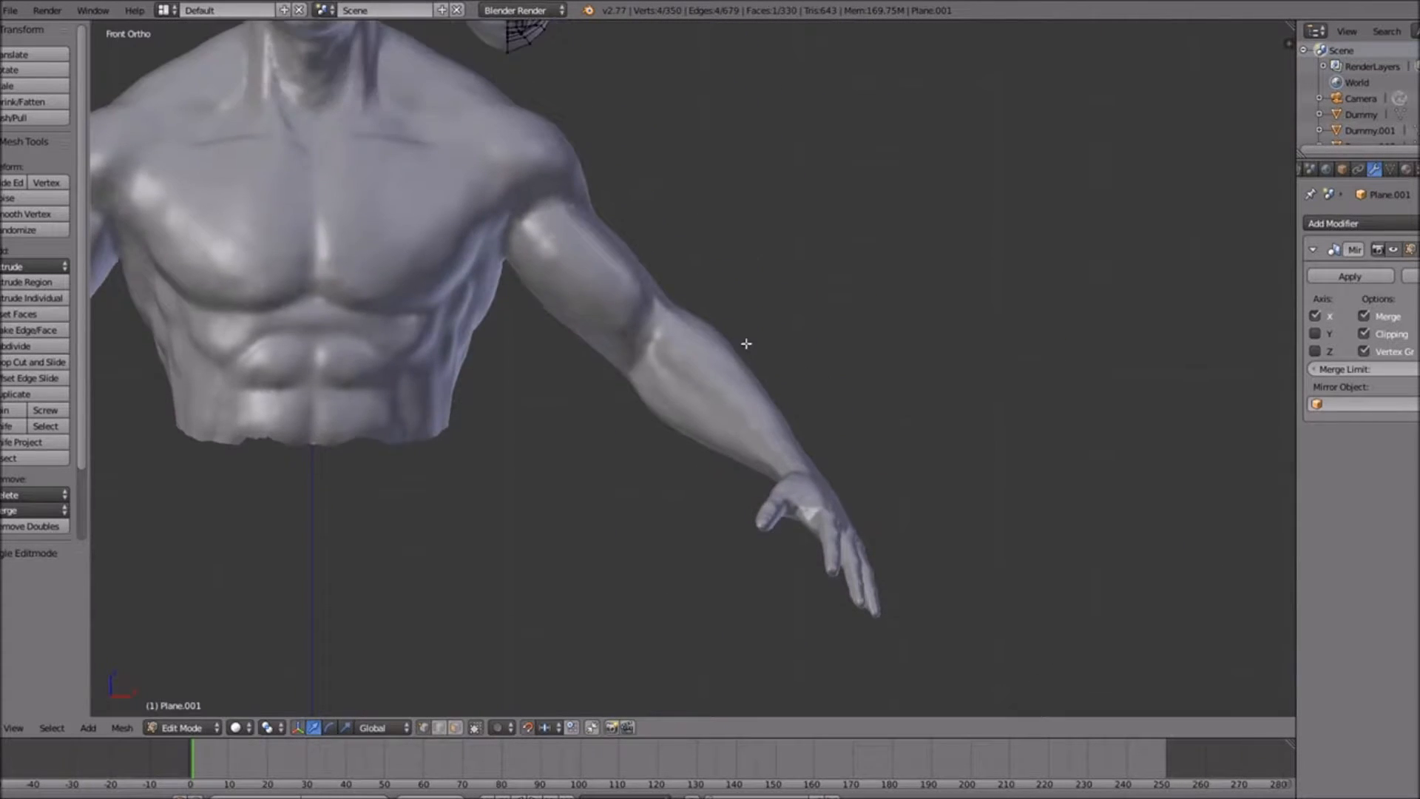
{"action": "scroll", "coordinate": [661, 387], "scroll_direction": "down", "scroll_amount": 7, "text": "ctrl"}
{"action": "scroll", "coordinate": [688, 406], "scroll_direction": "up", "scroll_amount": 4, "text": "shift"}
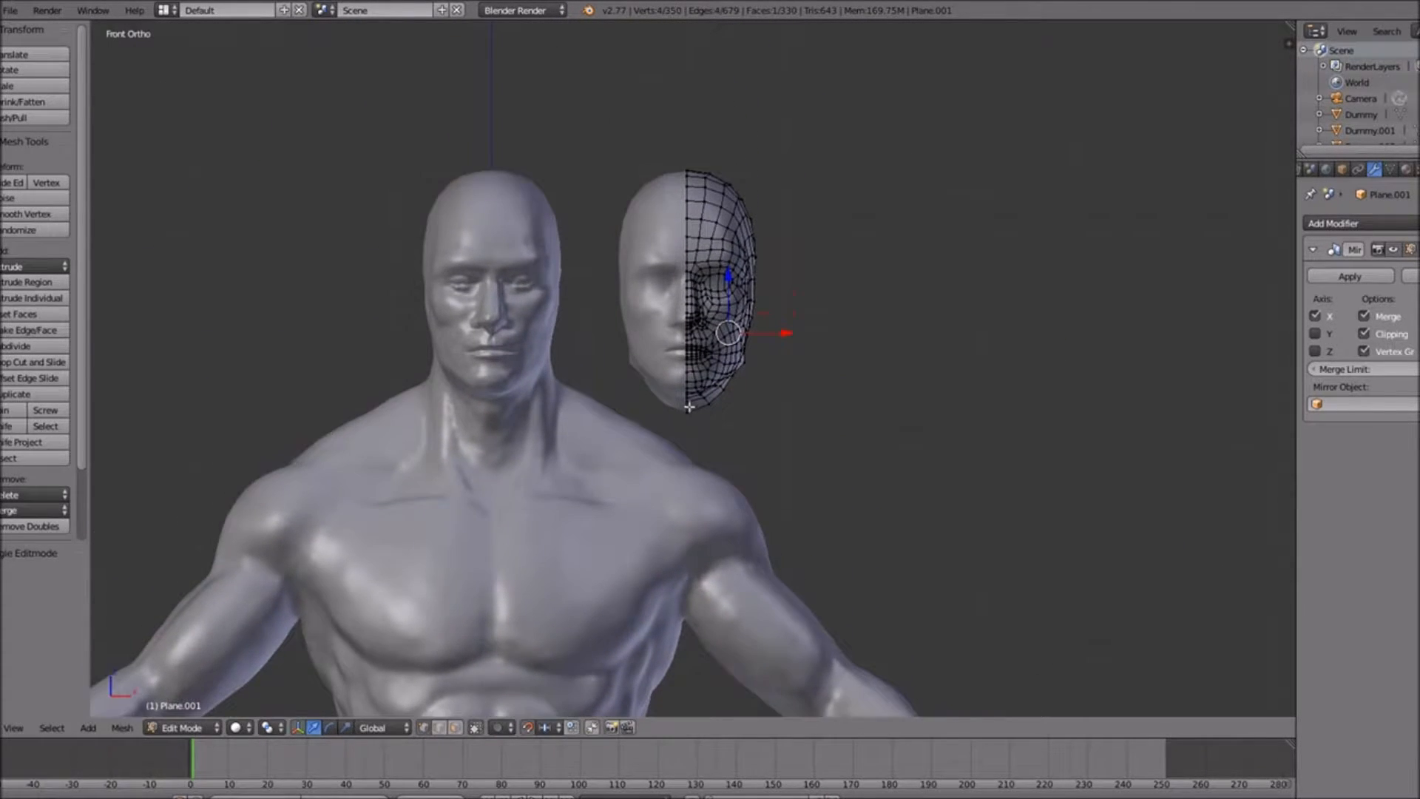
Move the head mesh -0.2 along the X axis back onto the sculpt and set snapping to faces with the Closest target
{"action": "key", "text": "KP_Divide"}
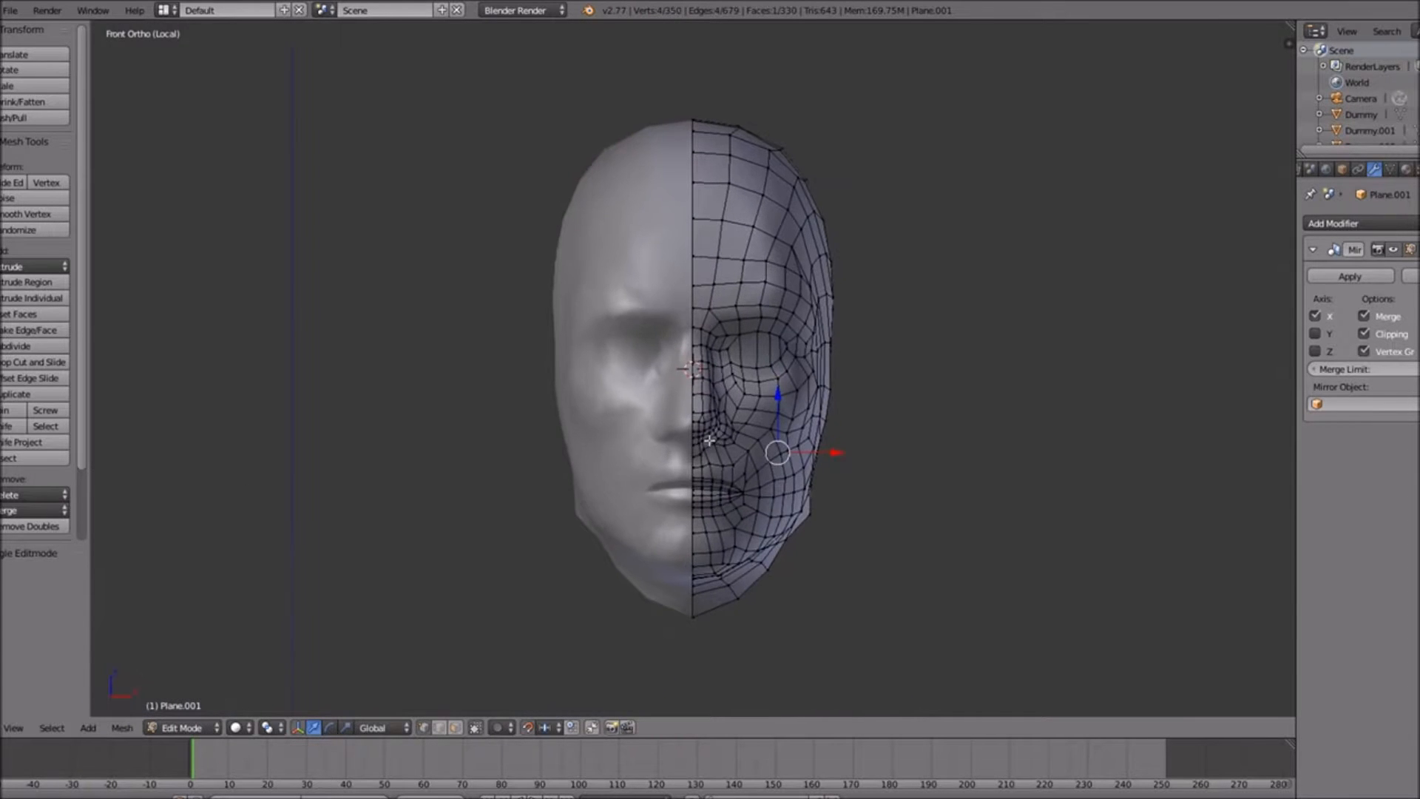
{"action": "key", "text": "KP_Divide"}
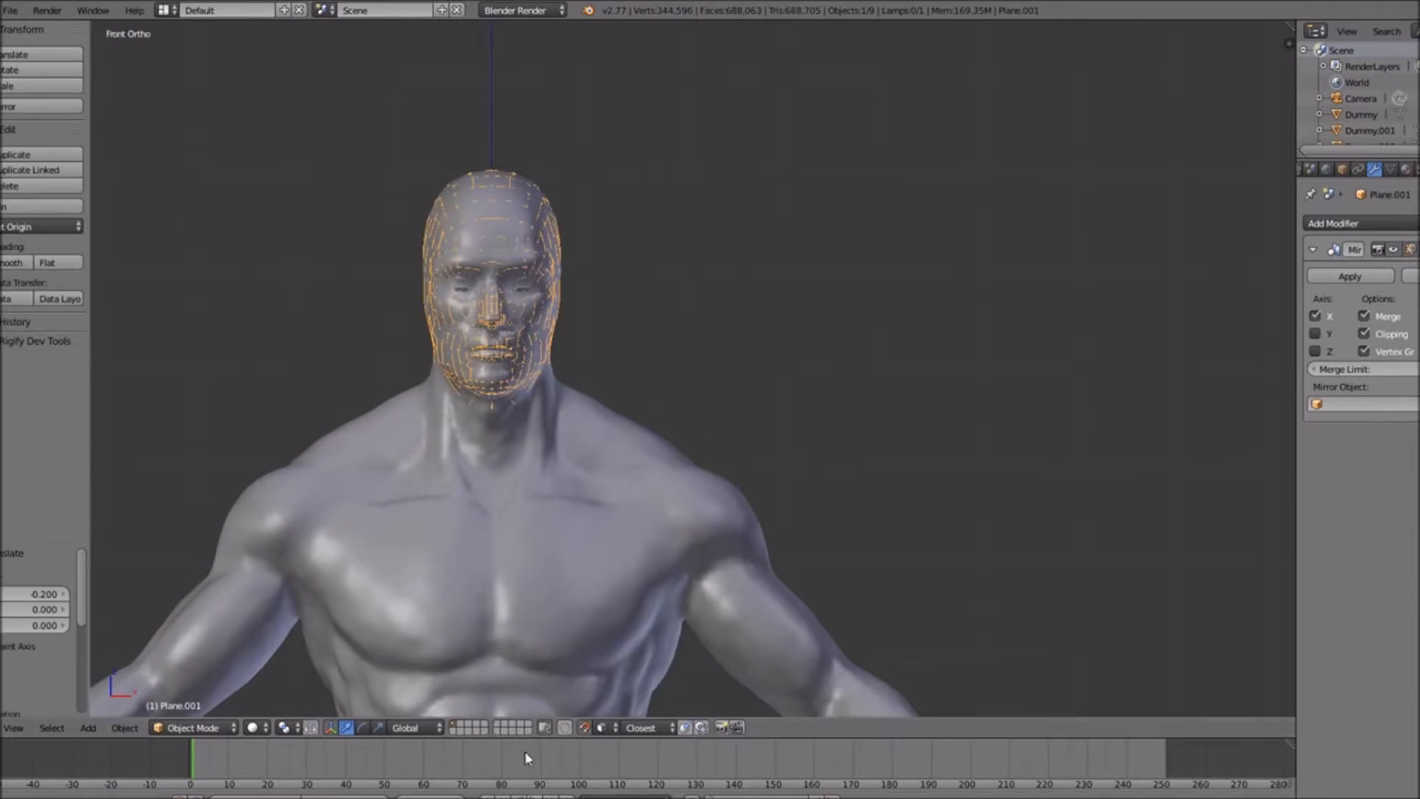
Extrude face-snapped edges from the jaw down the neck and extend the mesh over the shoulder, chest and abdomen
{"action": "scroll", "coordinate": [584, 459], "scroll_direction": "up", "scroll_amount": 8}
{"action": "middle_click_drag", "start_coordinate": [583, 460], "coordinate": [781, 299]}
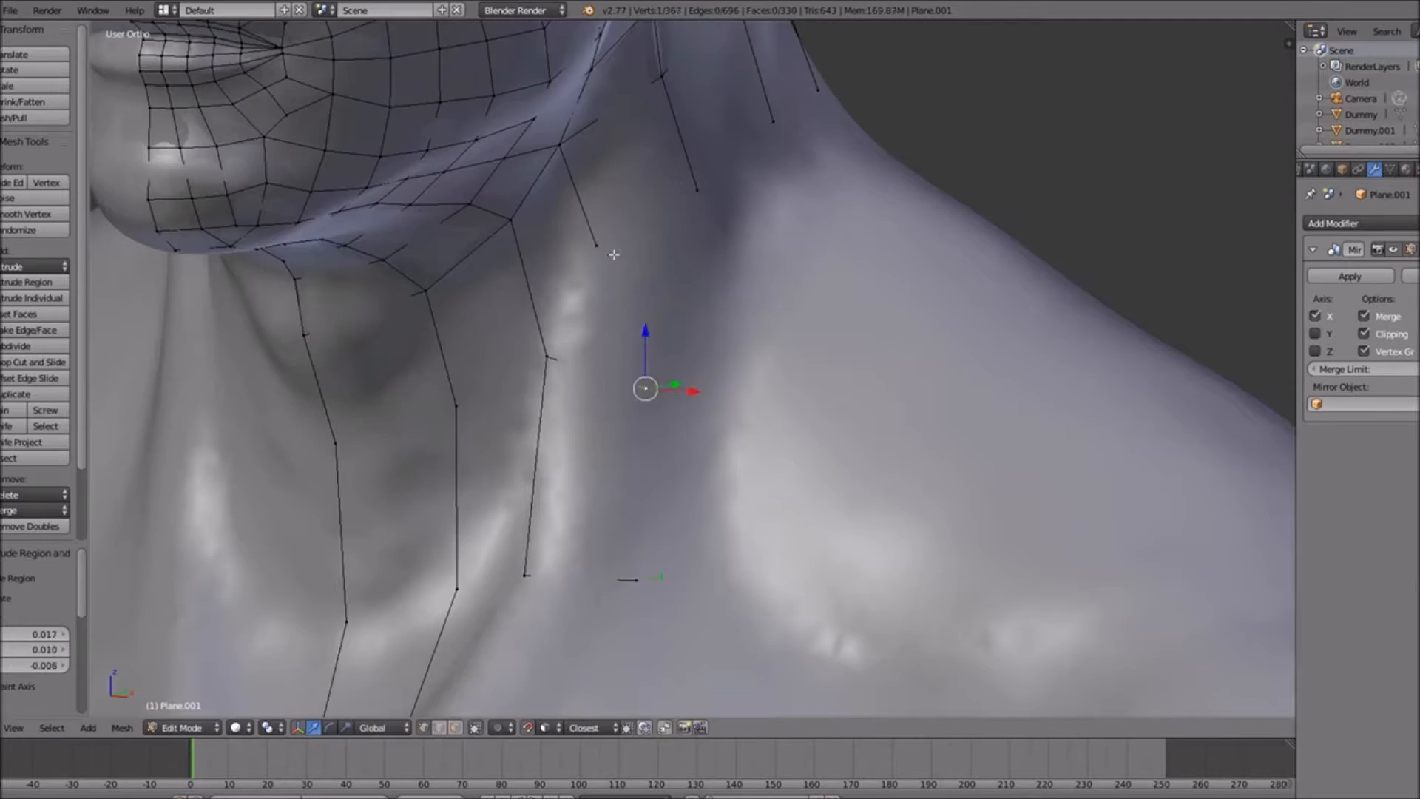
{"action": "key", "text": "KP_1"}
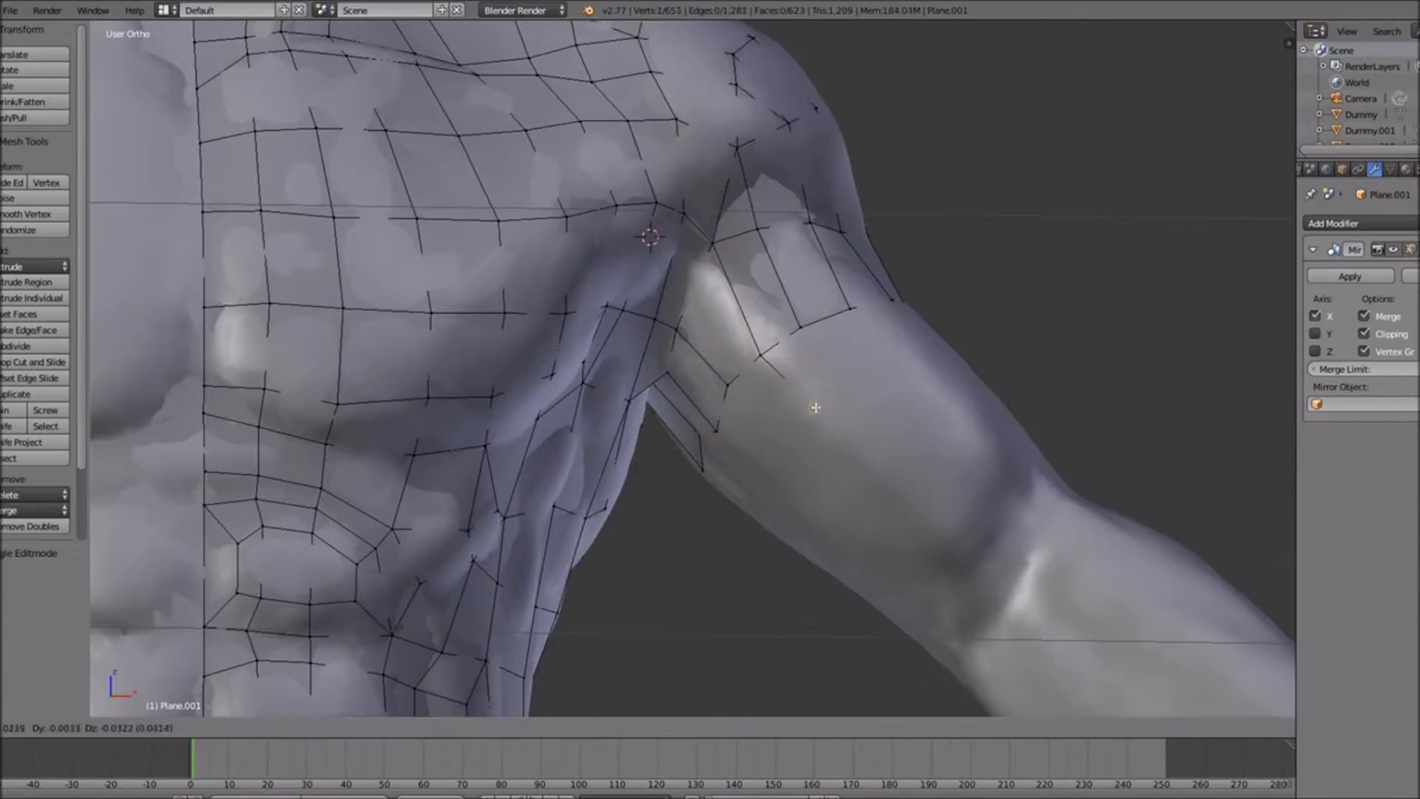
Extrude vertices from the shoulder mesh along the sculpted upper arm toward the elbow
{"action": "left_click", "coordinate": [814, 407]}
{"action": "key", "text": "e"}
{"action": "middle_click_drag", "start_coordinate": [814, 407], "coordinate": [703, 539]}
{"action": "left_click", "coordinate": [675, 206]}
{"action": "key", "text": "e"}
{"action": "left_click", "coordinate": [395, 359]}
{"action": "key", "text": "e"}
{"action": "left_click", "coordinate": [681, 548]}
Fill the upper-arm edges with faces down to the elbow and check the isolated mesh in front view
{"action": "key", "text": "KP_Divide"}
{"action": "key", "text": "f"}
{"action": "key", "text": "f"}
{"action": "key", "text": "f"}
{"action": "key", "text": "f"}
{"action": "key", "text": "KP_Divide"}
{"action": "key", "text": "e"}
{"action": "key", "text": "f"}
{"action": "key", "text": "f"}
{"action": "key", "text": "f"}
{"action": "key", "text": "KP_1"}
{"action": "key", "text": "KP_Divide"}
{"action": "key", "text": "Tab"}
{"action": "key", "text": "Tab"}
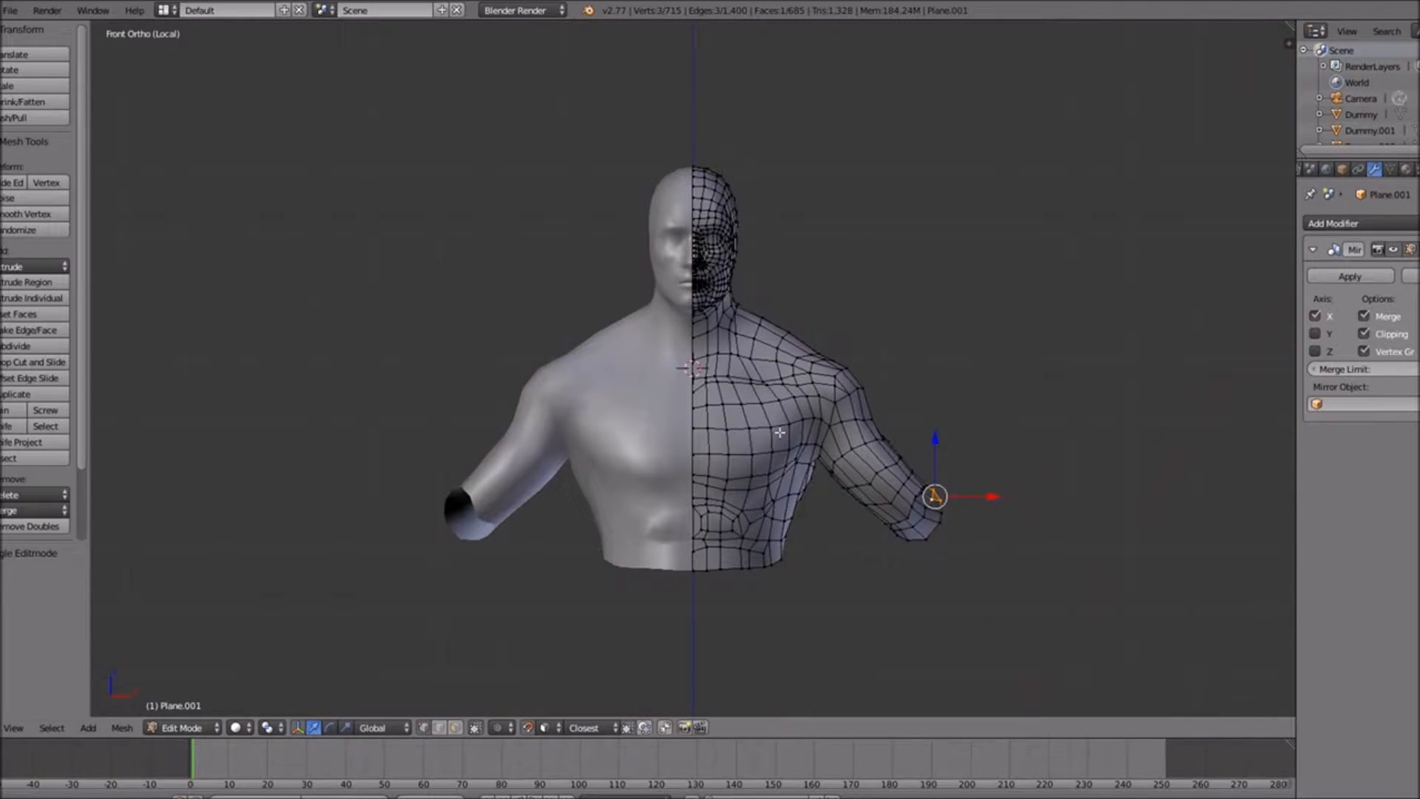
Extrude edge strips from the elbow along the sculpted forearm to the wrist
{"action": "key", "text": "KP_Divide"}
{"action": "scroll", "coordinate": [779, 433], "scroll_direction": "up", "scroll_amount": 5}
{"action": "key", "text": "e"}
{"action": "key", "text": "e"}
{"action": "left_click", "coordinate": [1087, 456]}
{"action": "middle_click_drag", "start_coordinate": [1087, 456], "coordinate": [323, 337]}
{"action": "key", "text": "e"}
{"action": "key", "text": "e"}
{"action": "key", "text": "e"}
Fill faces around the elbow and extrude further vertices from it onto the forearm
{"action": "key", "text": "f"}
{"action": "key", "text": "f"}
{"action": "key", "text": "f"}
{"action": "key", "text": "f"}
{"action": "key", "text": "f"}
{"action": "key", "text": "f"}
{"action": "key", "text": "f"}
{"action": "key", "text": "f"}
{"action": "key", "text": "e"}
{"action": "key", "text": "e"}
{"action": "key", "text": "e"}
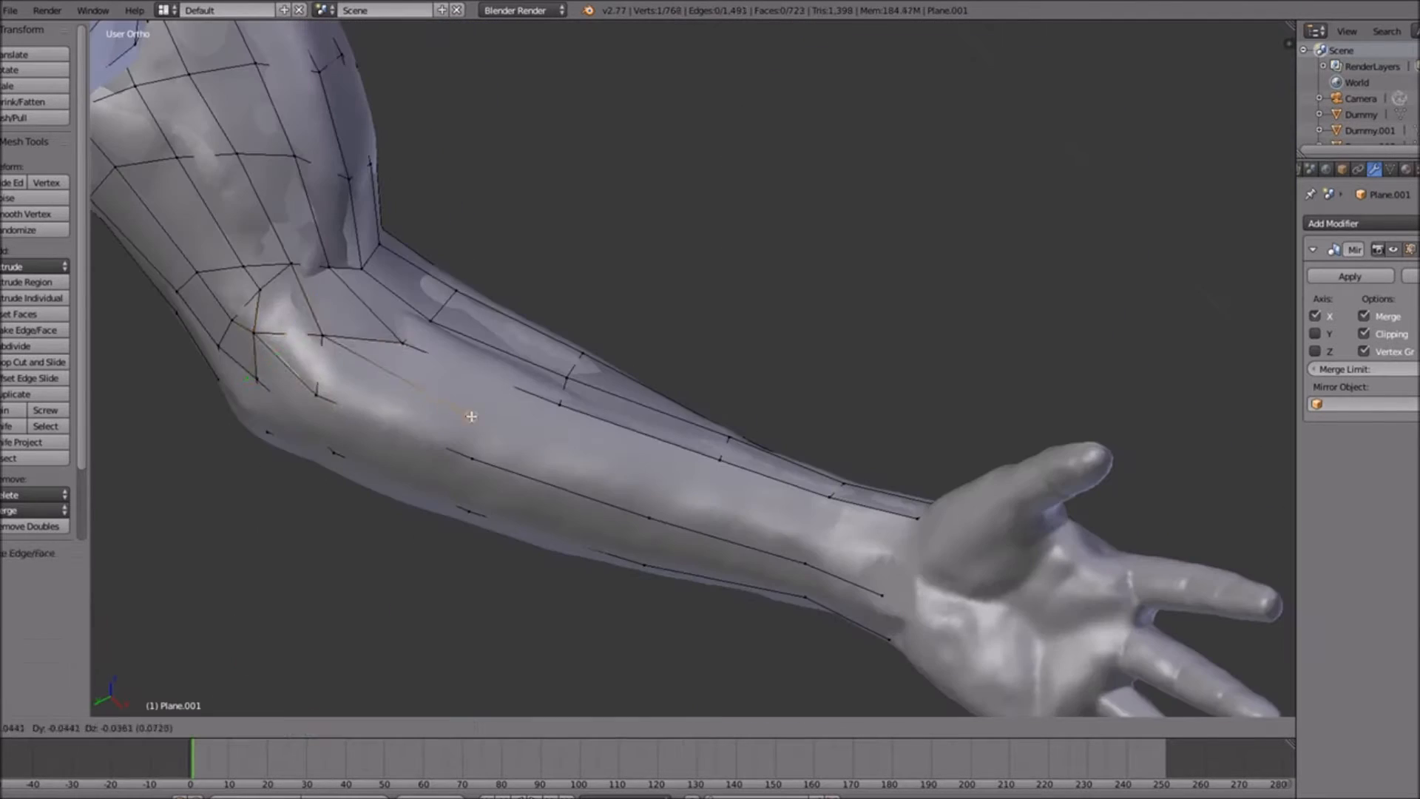
Isolate the mesh and fill faces between the forearm edge strips
{"action": "key", "text": "KP_Divide"}
{"action": "middle_click_drag", "start_coordinate": [903, 468], "coordinate": [879, 342]}
{"action": "key", "text": "f"}
{"action": "key", "text": "f"}
{"action": "key", "text": "f"}
{"action": "key", "text": "KP_Divide"}
Extrude the missing forearm edges over the sculpt and close the remaining gaps with faces
{"action": "key", "text": "e"}
{"action": "left_click", "coordinate": [887, 339]}
{"action": "key", "text": "e"}
{"action": "key", "text": "e"}
{"action": "key", "text": "f"}
{"action": "key", "text": "e"}
{"action": "left_click", "coordinate": [775, 504]}
{"action": "key", "text": "f"}
{"action": "key", "text": "f"}
{"action": "key", "text": "KP_Divide"}
{"action": "key", "text": "KP_Divide"}
Extrude edges from the wrist onto the sculpted hand along the thumb
{"action": "middle_click_drag", "start_coordinate": [1023, 336], "coordinate": [471, 735]}
{"action": "key", "text": "e"}
{"action": "left_click", "coordinate": [352, 291]}
{"action": "key", "text": "e"}
{"action": "left_click", "coordinate": [663, 135]}
{"action": "key", "text": "KP_Divide"}
{"action": "key", "text": "KP_Divide"}
Extend the thumb's edge strips and fill faces between them
{"action": "middle_click_drag", "start_coordinate": [797, 482], "coordinate": [1103, 384]}
{"action": "key", "text": "e"}
{"action": "left_click", "coordinate": [832, 511]}
{"action": "key", "text": "f"}
{"action": "key", "text": "f"}
{"action": "key", "text": "f"}
Extrude vertices from the thumb base across the palm side and join them with faces
{"action": "right_click", "coordinate": [585, 431]}
{"action": "key", "text": "KP_Divide"}
{"action": "key", "text": "KP_Divide"}
{"action": "key", "text": "e"}
{"action": "left_click", "coordinate": [1052, 517]}
{"action": "key", "text": "f"}
{"action": "key", "text": "e"}
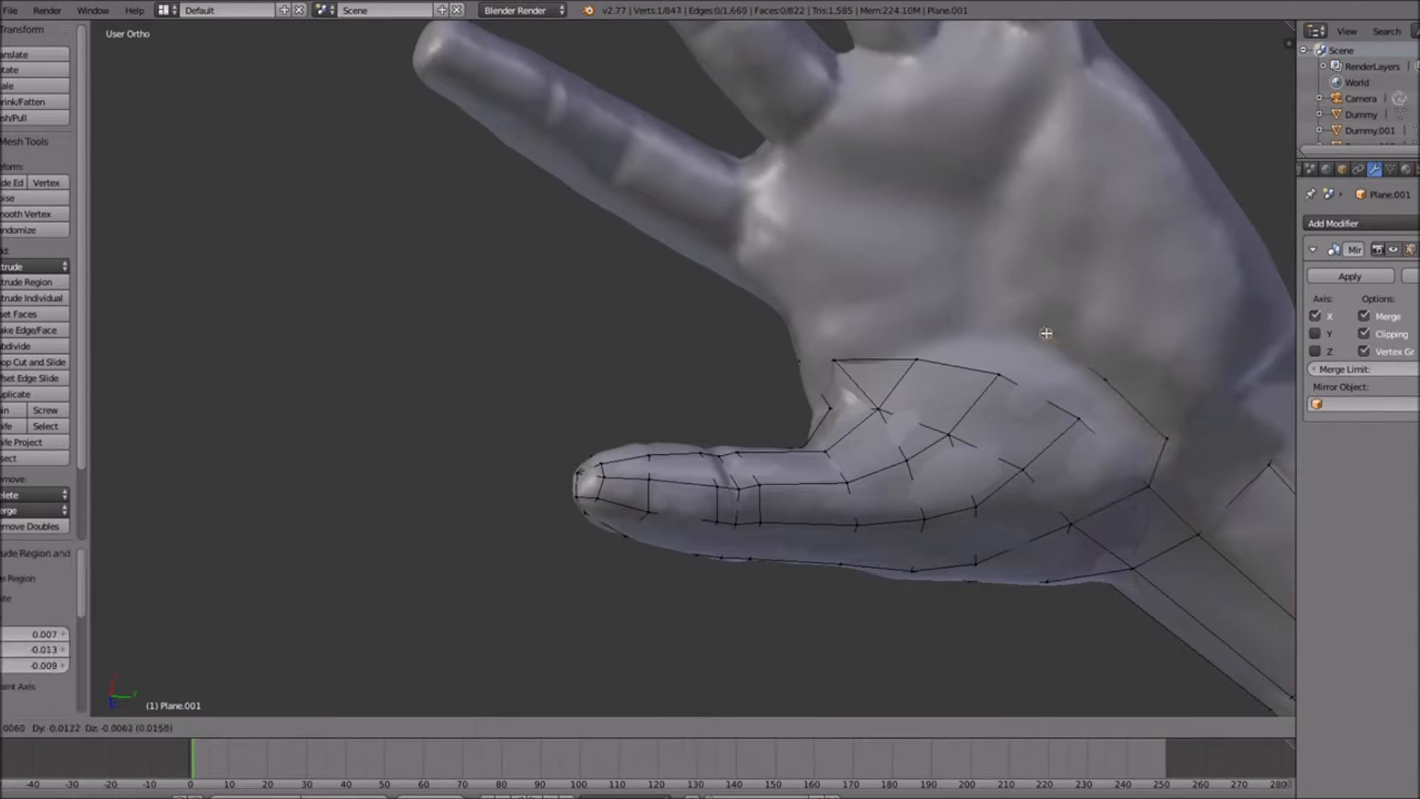
{"action": "left_click", "coordinate": [1103, 384]}
{"action": "key", "text": "e"}
{"action": "middle_click_drag", "start_coordinate": [912, 383], "coordinate": [859, 536]}
{"action": "key", "text": "f"}
{"action": "right_click", "coordinate": [858, 536]}
Extrude edge strips along the sculpted index finger from its base to the tip
{"action": "left_click", "coordinate": [784, 425]}
{"action": "middle_click_drag", "start_coordinate": [783, 426], "coordinate": [612, 437]}
{"action": "key", "text": "e"}
{"action": "key", "text": "e"}
{"action": "left_click", "coordinate": [683, 253]}
{"action": "key", "text": "e"}
{"action": "key", "text": "e"}
{"action": "left_click", "coordinate": [835, 628]}
Clear the selection and fill faces between the edges around the thumb and index finger
{"action": "key", "text": "k"}
{"action": "key", "text": "Escape"}
{"action": "key", "text": "a"}
{"action": "key", "text": "f"}
{"action": "key", "text": "f"}
{"action": "key", "text": "f"}
{"action": "key", "text": "f"}
{"action": "key", "text": "f"}
{"action": "key", "text": "f"}
Extrude vertices on the back of the hand between thumb and index finger and fill them with faces
{"action": "key", "text": "KP_Divide"}
{"action": "key", "text": "KP_Divide"}
{"action": "key", "text": "e"}
{"action": "left_click", "coordinate": [537, 335]}
{"action": "key", "text": "e"}
{"action": "left_click", "coordinate": [497, 346]}
{"action": "key", "text": "f"}
{"action": "middle_click_drag", "start_coordinate": [497, 347], "coordinate": [631, 315]}
{"action": "key", "text": "f"}
{"action": "key", "text": "f"}
{"action": "middle_click_drag", "start_coordinate": [456, 370], "coordinate": [488, 346]}
Extrude vertices from the thumb-side wrist corner over the back of the hand
{"action": "right_click", "coordinate": [313, 567]}
{"action": "key", "text": "e"}
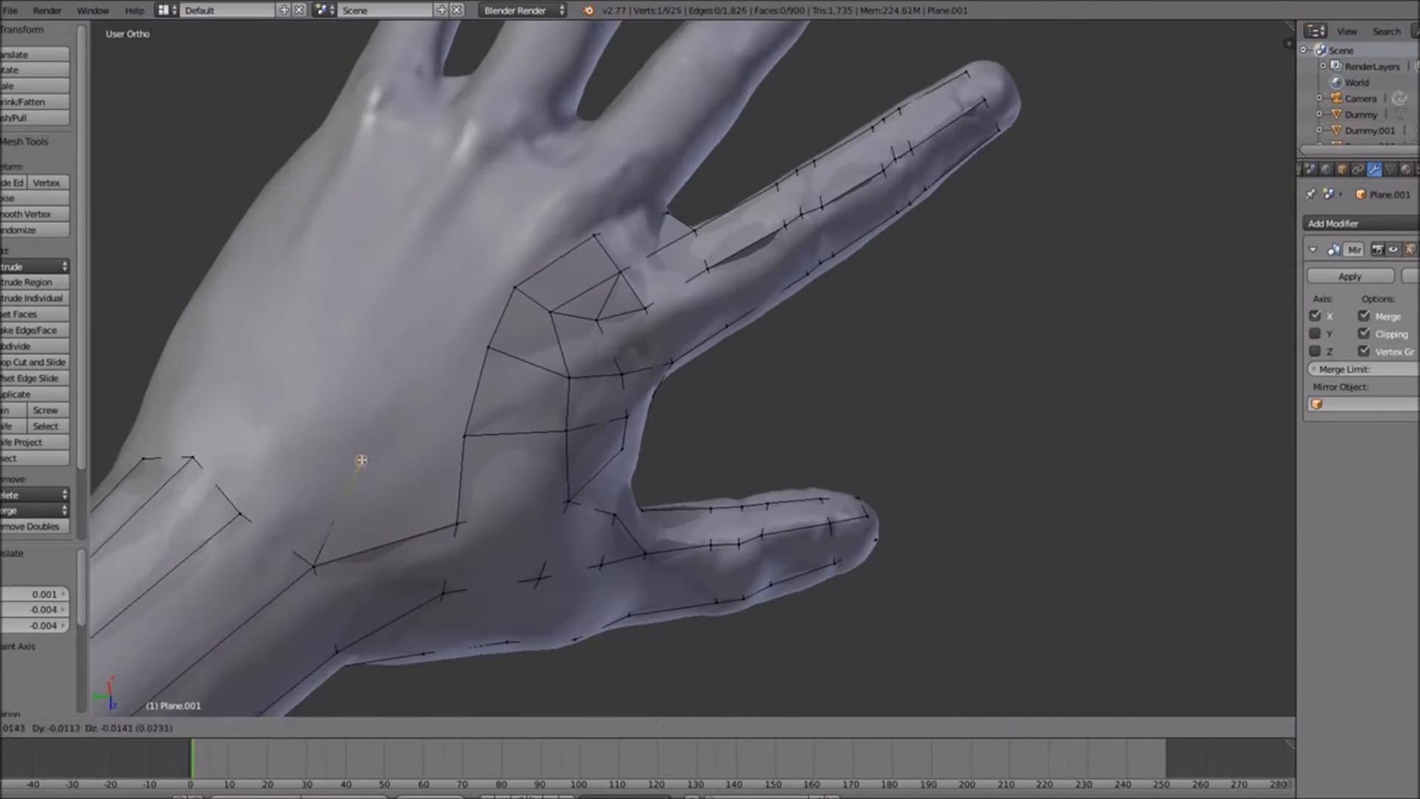
{"action": "key", "text": "e"}
Extrude vertices across the back of the hand and between the finger bases, snapping them to the sculpt
{"action": "middle_click_drag", "start_coordinate": [661, 218], "coordinate": [743, 234]}
{"action": "key", "text": "e"}
{"action": "left_click", "coordinate": [786, 501]}
{"action": "key", "text": "e"}
{"action": "left_click", "coordinate": [712, 131]}
{"action": "key", "text": "e"}
{"action": "middle_click_drag", "start_coordinate": [712, 131], "coordinate": [592, 616]}
{"action": "left_click", "coordinate": [662, 321]}
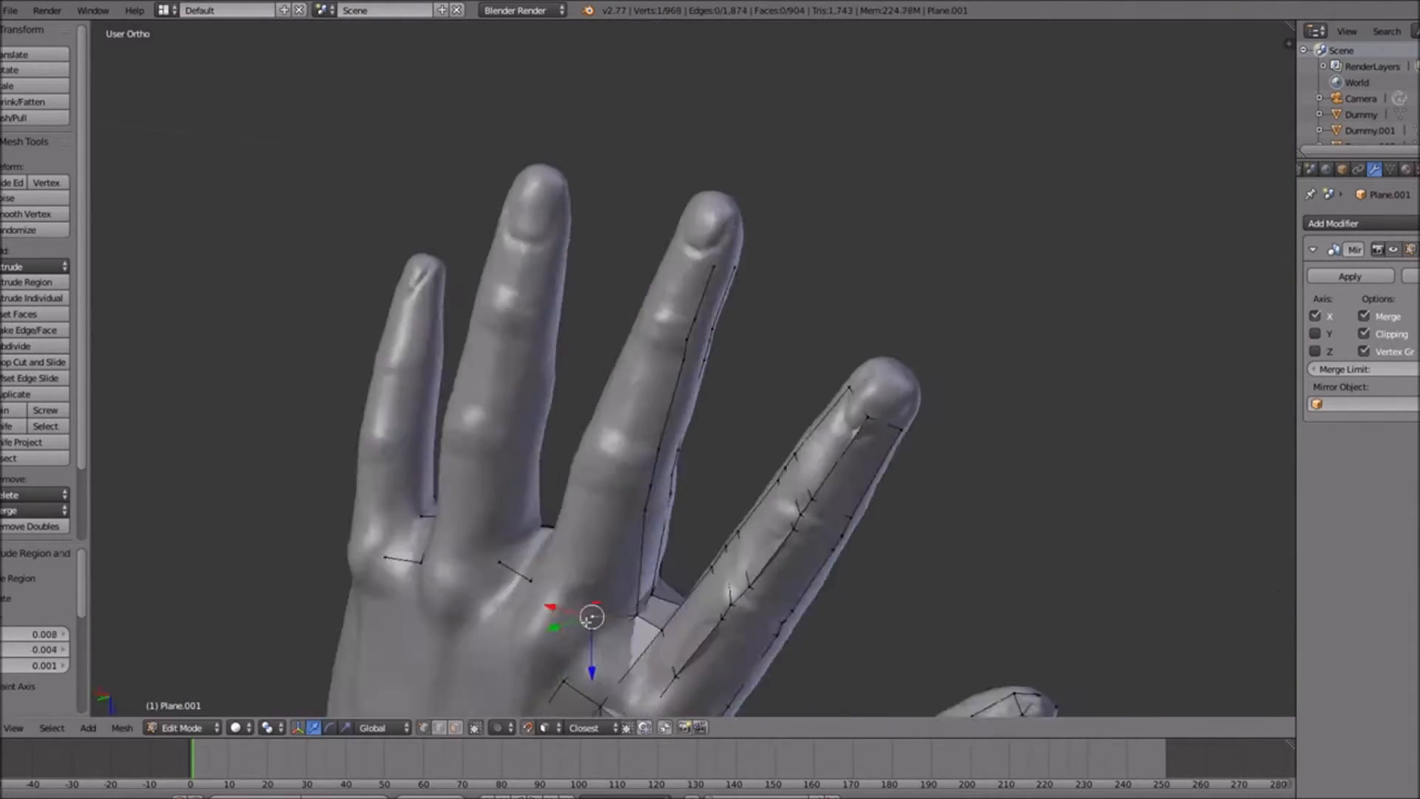
Extrude further edge strips along the sculpted middle finger and clear the selection
{"action": "key", "text": "e"}
{"action": "left_click", "coordinate": [697, 336]}
{"action": "key", "text": "e"}
{"action": "middle_click_drag", "start_coordinate": [696, 336], "coordinate": [414, 780]}
{"action": "key", "text": "a"}
{"action": "middle_click_drag", "start_coordinate": [789, 397], "coordinate": [577, 510]}
Fill faces between the edge strips around the middle finger, isolating the mesh to reach the hidden gaps
{"action": "key", "text": "f"}
{"action": "right_click", "coordinate": [593, 419]}
{"action": "right_click", "coordinate": [625, 451], "text": "shift"}
{"action": "key", "text": "f"}
{"action": "mouse_move", "coordinate": [659, 431]}
{"action": "middle_mouse_down"}
{"action": "mouse_move", "coordinate": [722, 339]}
{"action": "mouse_move", "coordinate": [754, 422]}
{"action": "mouse_move", "coordinate": [678, 423]}
{"action": "middle_mouse_up"}
{"action": "key", "text": "f"}
{"action": "key", "text": "f"}
{"action": "key", "text": "f"}
{"action": "key", "text": "KP_Divide"}
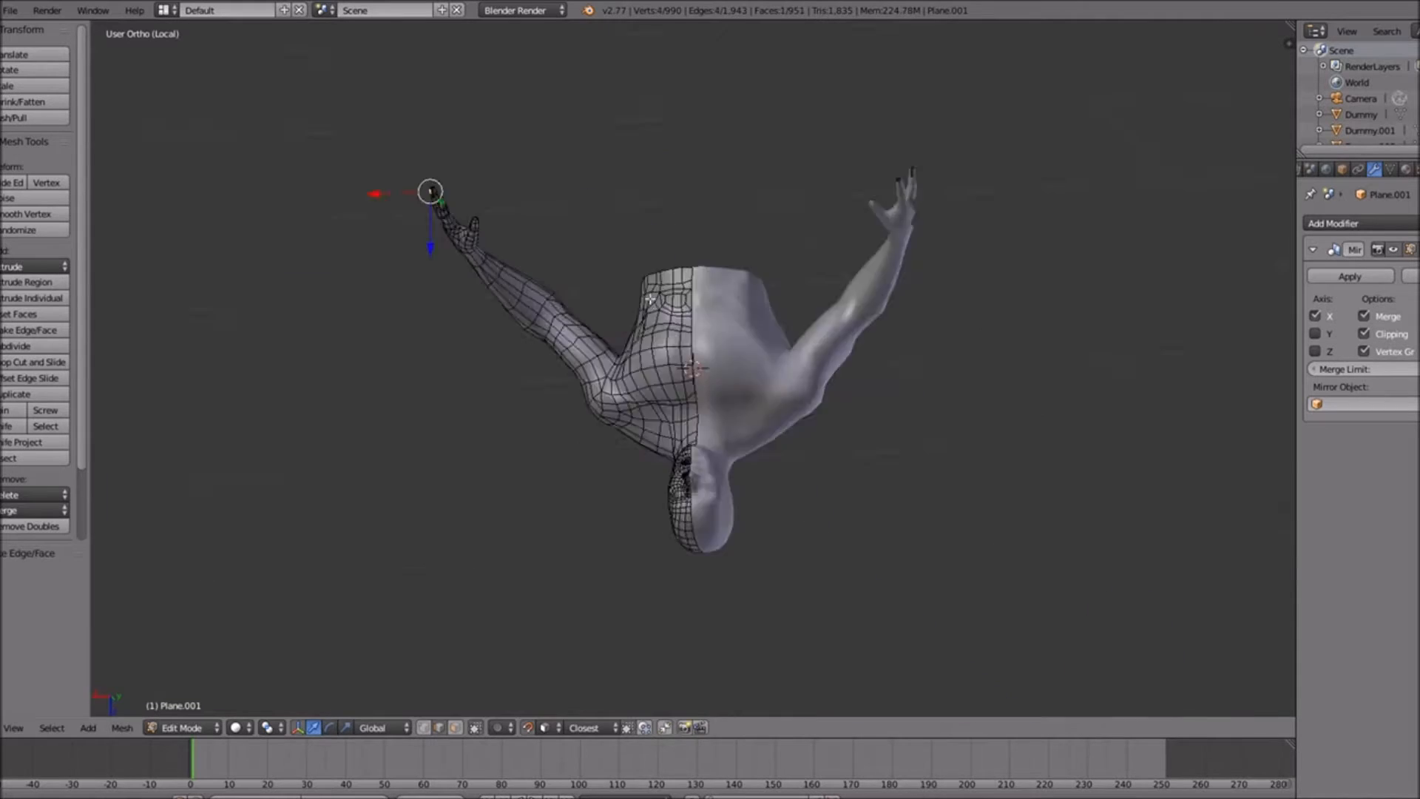
{"action": "middle_click_drag", "start_coordinate": [650, 298], "coordinate": [757, 392]}
{"action": "key", "text": "f"}
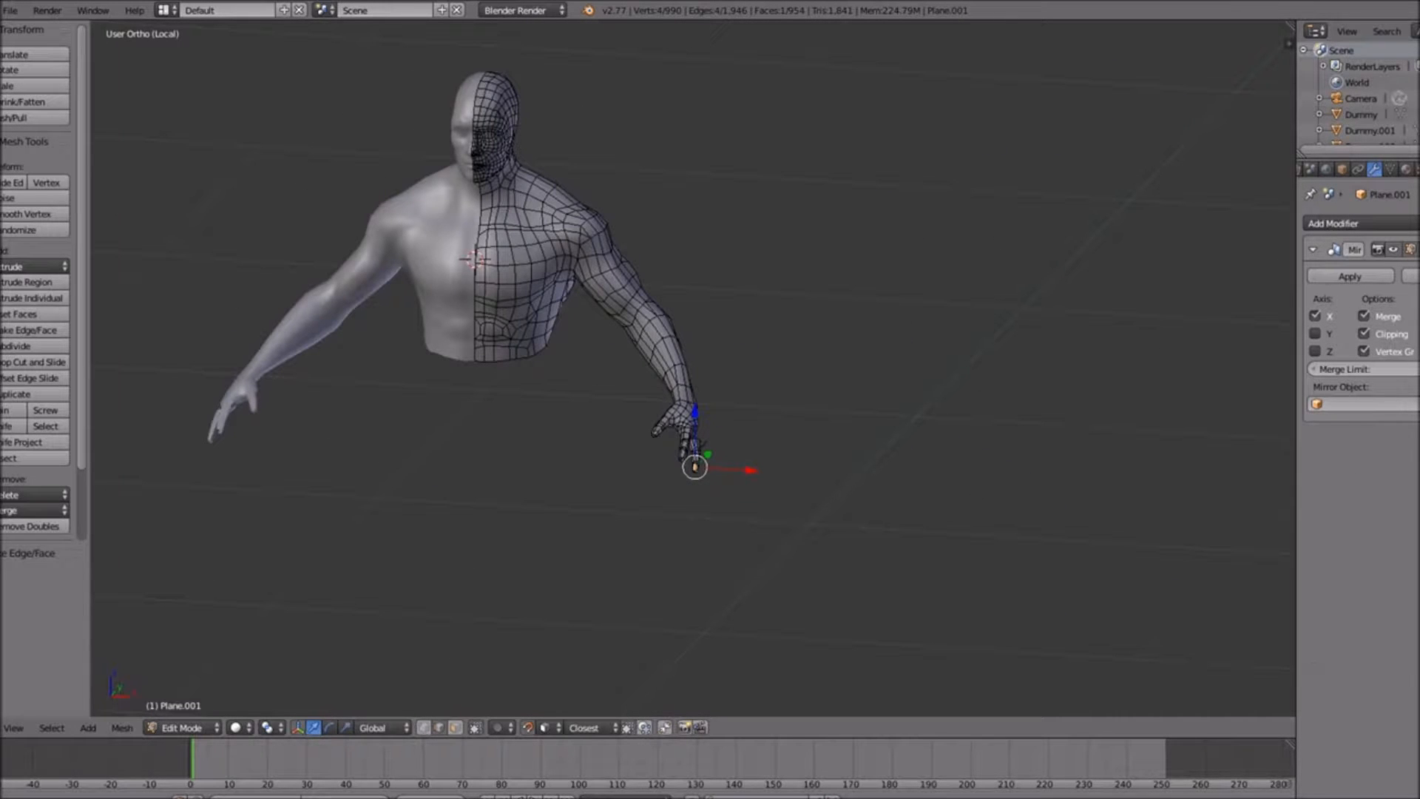
Extrude the missing vertices on the middle finger and fill the remaining gaps with faces
{"action": "key", "text": "KP_Divide"}
{"action": "right_click", "coordinate": [612, 358]}
{"action": "key", "text": "e"}
{"action": "middle_click_drag", "start_coordinate": [612, 358], "coordinate": [681, 529]}
{"action": "key", "text": "f"}
{"action": "key", "text": "KP_Divide"}
{"action": "key", "text": "KP_Divide"}
{"action": "key", "text": "e"}
{"action": "middle_click_drag", "start_coordinate": [786, 466], "coordinate": [783, 418]}
{"action": "key", "text": "f"}
Extrude an edge strip along the side of the sculpted ring finger
{"action": "scroll", "coordinate": [783, 419], "scroll_direction": "down", "scroll_amount": 5}
{"action": "scroll", "coordinate": [783, 418], "scroll_direction": "up", "scroll_amount": 5}
{"action": "key", "text": "e"}
{"action": "left_click", "coordinate": [922, 422]}
{"action": "key", "text": "e"}
{"action": "middle_click_drag", "start_coordinate": [897, 230], "coordinate": [243, 624]}
Extrude more edge strips from the ring-finger knuckle up the back of the finger to near its tip
{"action": "key", "text": "e"}
{"action": "key", "text": "e"}
{"action": "left_click", "coordinate": [244, 625]}
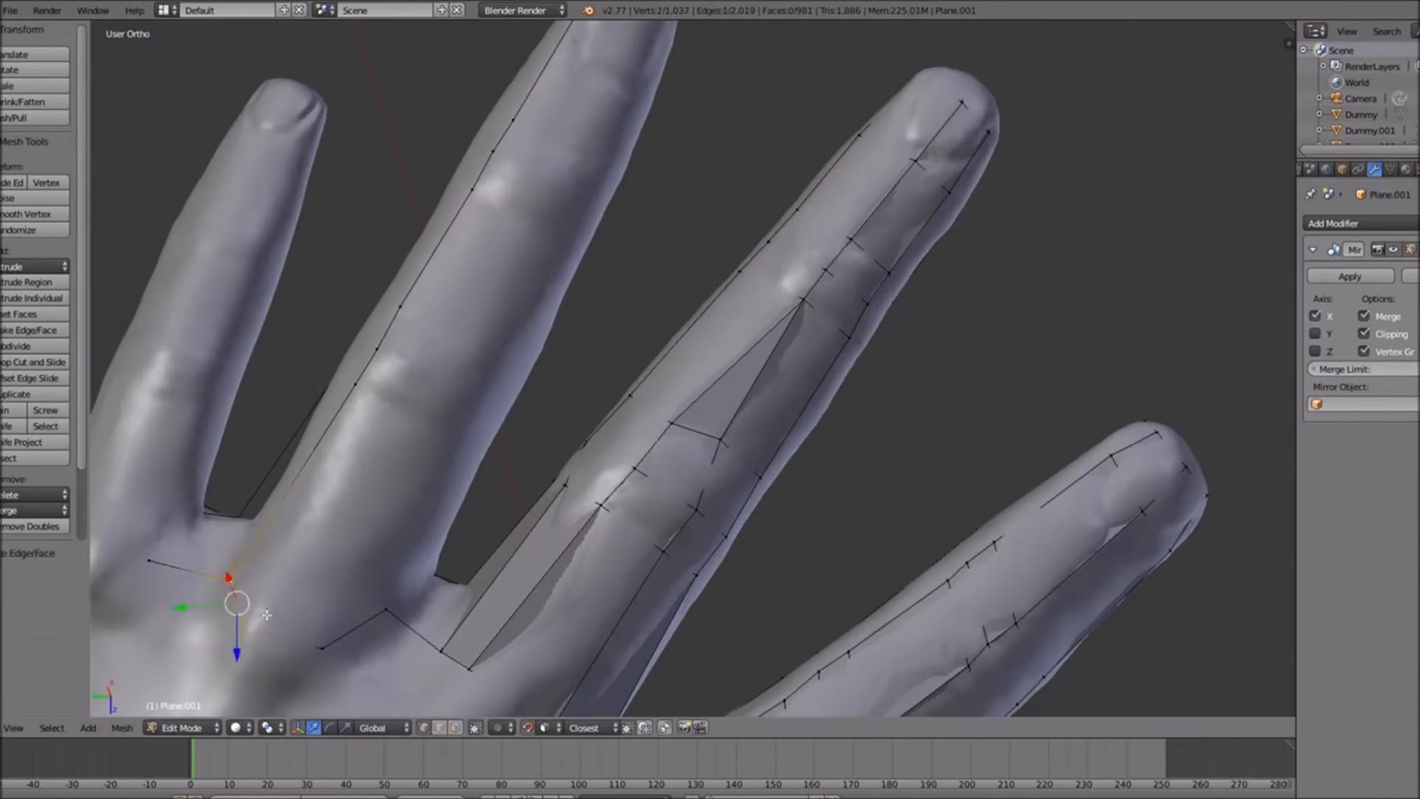
{"action": "key", "text": "e"}
{"action": "scroll", "coordinate": [646, 105], "scroll_direction": "down", "scroll_amount": 3}
{"action": "middle_click_drag", "start_coordinate": [646, 105], "coordinate": [563, 69]}
{"action": "key", "text": "e"}
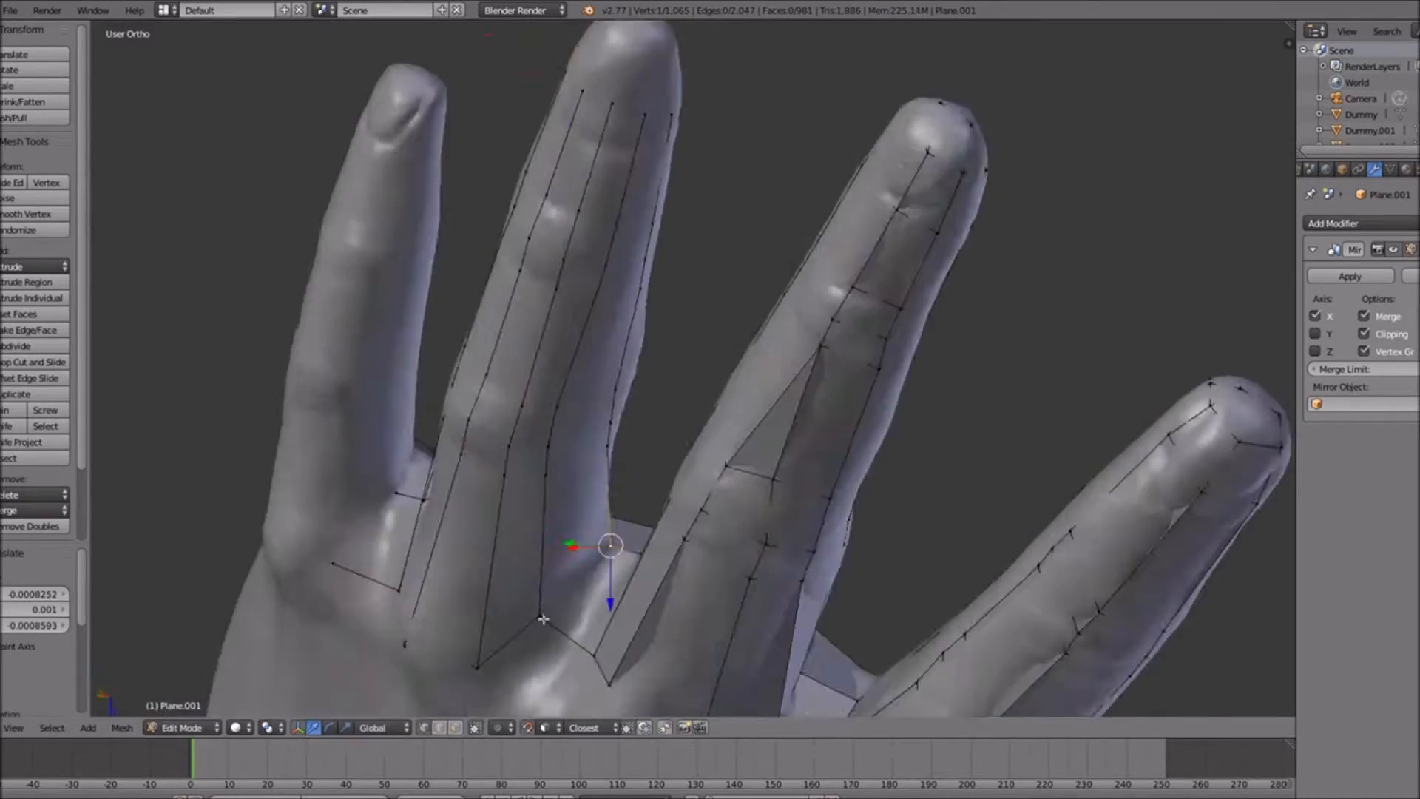
Fill the first faces between the ring finger's edge strips, working in the isolated mesh with edge selection
{"action": "scroll", "coordinate": [571, 417], "scroll_direction": "up", "scroll_amount": 4}
{"action": "key", "text": "f"}
{"action": "right_click", "coordinate": [571, 418]}
{"action": "middle_click_drag", "start_coordinate": [571, 419], "coordinate": [518, 414]}
{"action": "key", "text": "KP_Divide"}
{"action": "key", "text": "f"}
{"action": "left_click", "coordinate": [438, 728]}
{"action": "key", "text": "f"}
Continue filling faces around the ring finger from its base toward the tip
{"action": "right_click", "coordinate": [658, 445]}
{"action": "middle_click_drag", "start_coordinate": [697, 491], "coordinate": [543, 143]}
{"action": "key", "text": "f"}
{"action": "key", "text": "f"}
{"action": "key", "text": "f"}
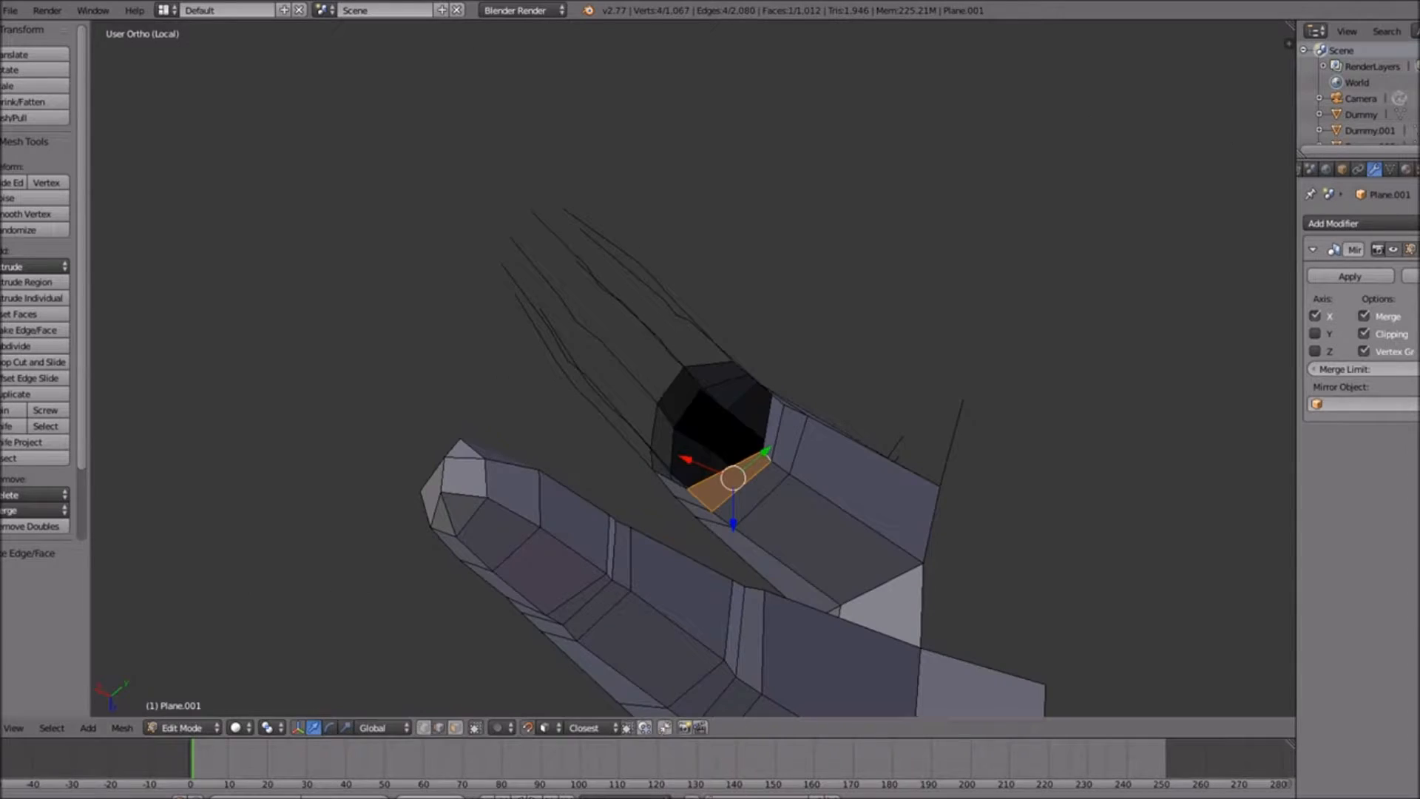
{"action": "middle_click_drag", "start_coordinate": [1112, 576], "coordinate": [789, 384]}
{"action": "right_click", "coordinate": [633, 240]}
{"action": "key", "text": "f"}
{"action": "key", "text": "f"}
Extrude edge strips along the sculpted little finger with the full sculpt shown
{"action": "right_click", "coordinate": [532, 540]}
{"action": "key", "text": "KP_Divide"}
{"action": "left_click", "coordinate": [424, 728]}
{"action": "key", "text": "e"}
{"action": "middle_click_drag", "start_coordinate": [370, 444], "coordinate": [475, 579]}
{"action": "key", "text": "e"}
{"action": "left_click", "coordinate": [725, 495]}
{"action": "key", "text": "e"}
{"action": "left_click", "coordinate": [488, 622]}
Select neighbouring edges of the little finger's strips and fill faces between them
{"action": "left_click", "coordinate": [440, 727]}
{"action": "key", "text": "f"}
{"action": "key", "text": "f"}
{"action": "middle_click_drag", "start_coordinate": [846, 513], "coordinate": [642, 552]}
{"action": "right_click", "coordinate": [572, 546], "text": "shift"}
{"action": "key", "text": "f"}
{"action": "key", "text": "f"}
{"action": "key", "text": "f"}
{"action": "scroll", "coordinate": [629, 443], "scroll_direction": "down", "scroll_amount": 5}
Extrude vertices near the open fingertip and fill the remaining side gaps in the isolated mesh
{"action": "left_click", "coordinate": [423, 728]}
{"action": "scroll", "coordinate": [651, 369], "scroll_direction": "up", "scroll_amount": 8}
{"action": "key", "text": "e"}
{"action": "middle_click_drag", "start_coordinate": [715, 494], "coordinate": [694, 370]}
{"action": "key", "text": "KP_Divide"}
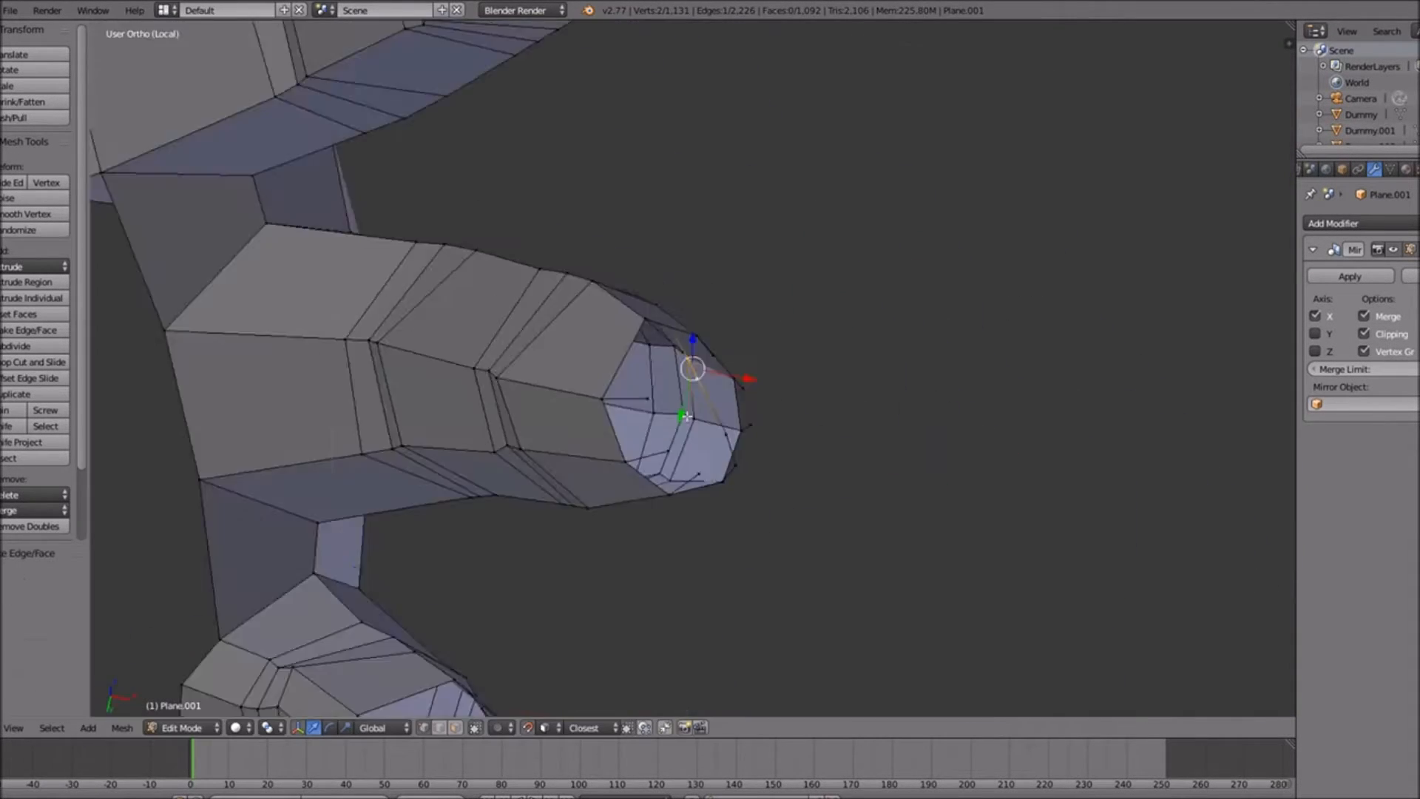
{"action": "key", "text": "f"}
{"action": "right_click", "coordinate": [699, 490], "text": "shift"}
{"action": "key", "text": "f"}
{"action": "key", "text": "KP_Divide"}
Extrude vertices over the open tip of the little finger and close it with faces
{"action": "middle_click_drag", "start_coordinate": [700, 491], "coordinate": [964, 577]}
{"action": "scroll", "coordinate": [963, 576], "scroll_direction": "down", "scroll_amount": 5}
{"action": "scroll", "coordinate": [592, 444], "scroll_direction": "up", "scroll_amount": 8}
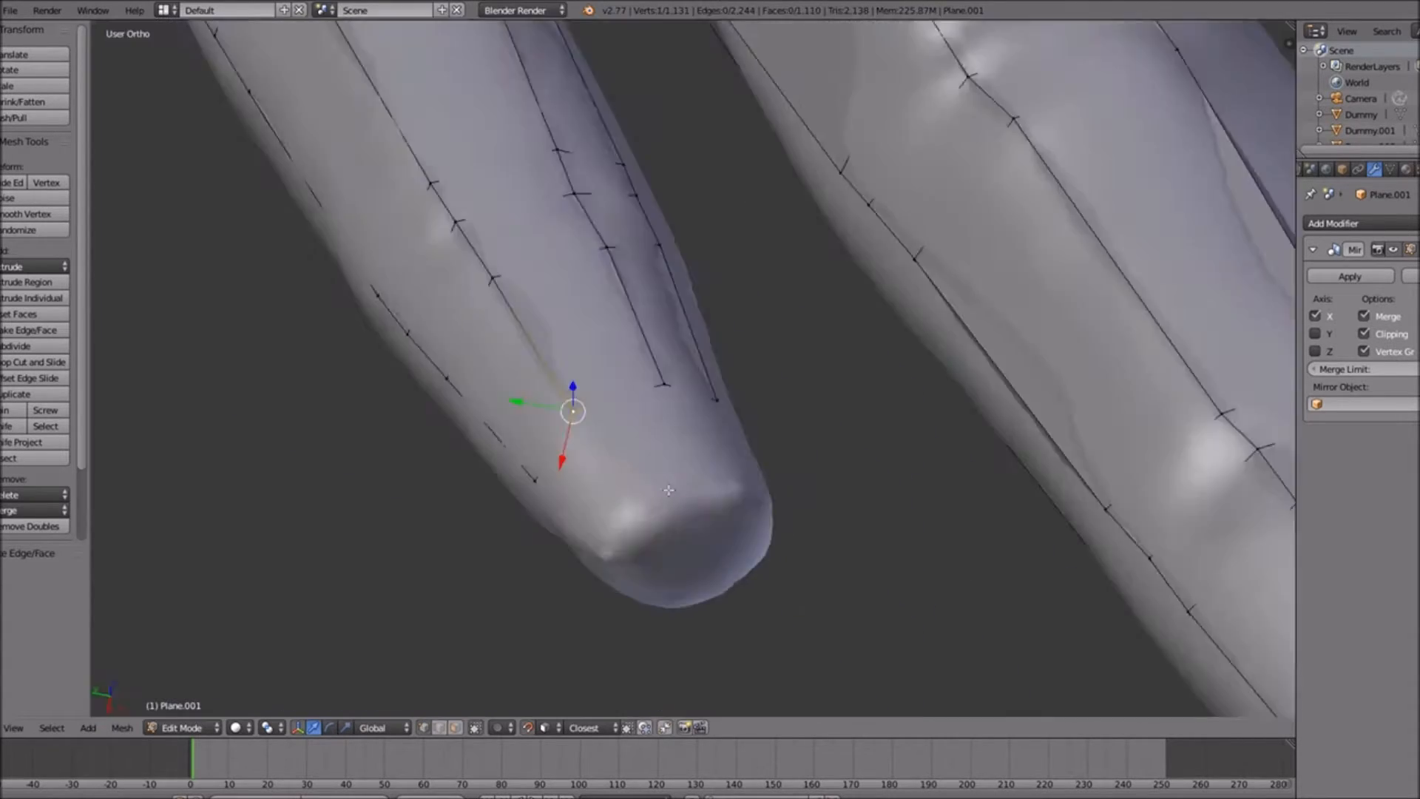
{"action": "key", "text": "e"}
{"action": "middle_click_drag", "start_coordinate": [591, 443], "coordinate": [663, 526]}
{"action": "scroll", "coordinate": [662, 526], "scroll_direction": "down", "scroll_amount": 8}
{"action": "key", "text": "e"}
{"action": "middle_click_drag", "start_coordinate": [592, 177], "coordinate": [710, 392]}
{"action": "key", "text": "KP_Divide"}
{"action": "key", "text": "f"}
{"action": "right_click", "coordinate": [628, 305], "text": "shift"}
{"action": "key", "text": "f"}
{"action": "key", "text": "KP_Divide"}
Extrude a row of vertices across the palm below the fingers and fill faces along it
{"action": "scroll", "coordinate": [688, 414], "scroll_direction": "down", "scroll_amount": 6}
{"action": "key", "text": "e"}
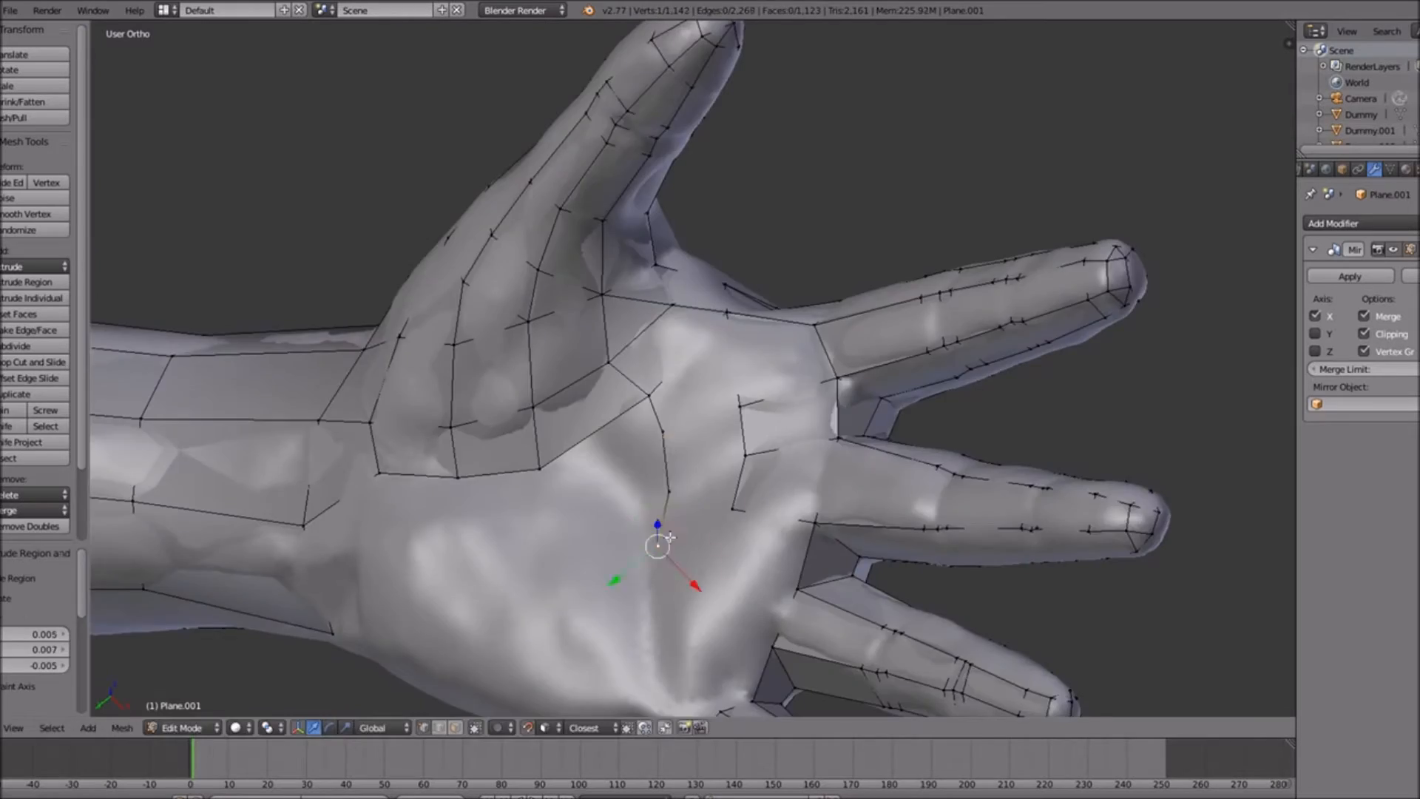
{"action": "key", "text": "f"}
{"action": "key", "text": "e"}
{"action": "left_click", "coordinate": [671, 566]}
{"action": "middle_click_drag", "start_coordinate": [672, 566], "coordinate": [483, 360]}
{"action": "scroll", "coordinate": [614, 358], "scroll_direction": "down", "scroll_amount": 4}
{"action": "key", "text": "f"}
Extrude a vertex at the base of the ring and little fingers and fill the knuckle area
{"action": "middle_click_drag", "start_coordinate": [614, 358], "coordinate": [510, 406]}
{"action": "right_click", "coordinate": [510, 406]}
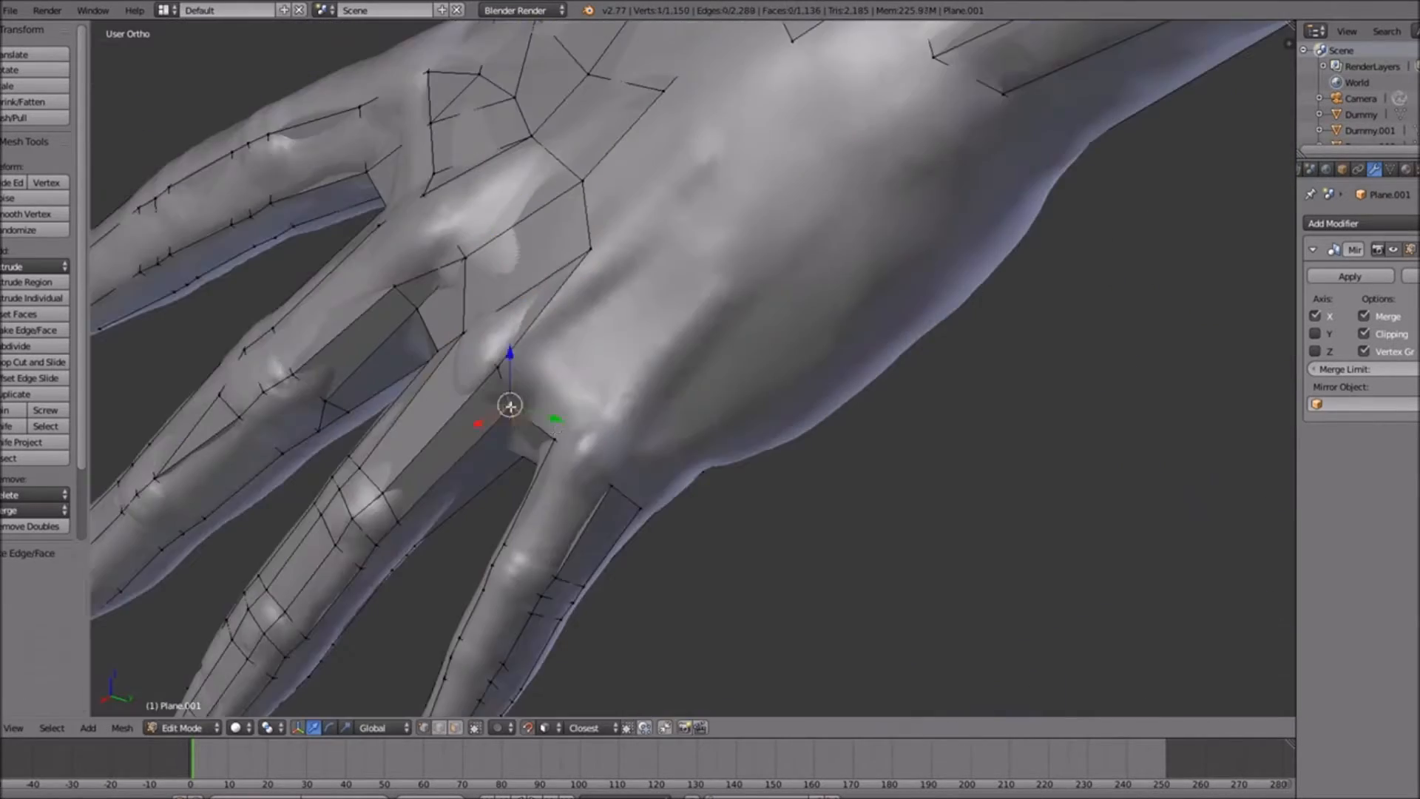
{"action": "key", "text": "e"}
{"action": "key", "text": "f"}
{"action": "scroll", "coordinate": [637, 239], "scroll_direction": "down", "scroll_amount": 3}
{"action": "middle_click_drag", "start_coordinate": [637, 239], "coordinate": [813, 296]}
Extrude rows of vertices over the hand toward the wrist and fill faces between them
{"action": "key", "text": "e"}
{"action": "left_click", "coordinate": [894, 267]}
{"action": "middle_click_drag", "start_coordinate": [894, 266], "coordinate": [682, 437]}
{"action": "key", "text": "e"}
{"action": "key", "text": "e"}
{"action": "left_click", "coordinate": [929, 362]}
{"action": "key", "text": "f"}
{"action": "key", "text": "e"}
{"action": "key", "text": "f"}
Place the last vertex near the wrist and fill the remaining faces joining the hand to the forearm
{"action": "key", "text": "e"}
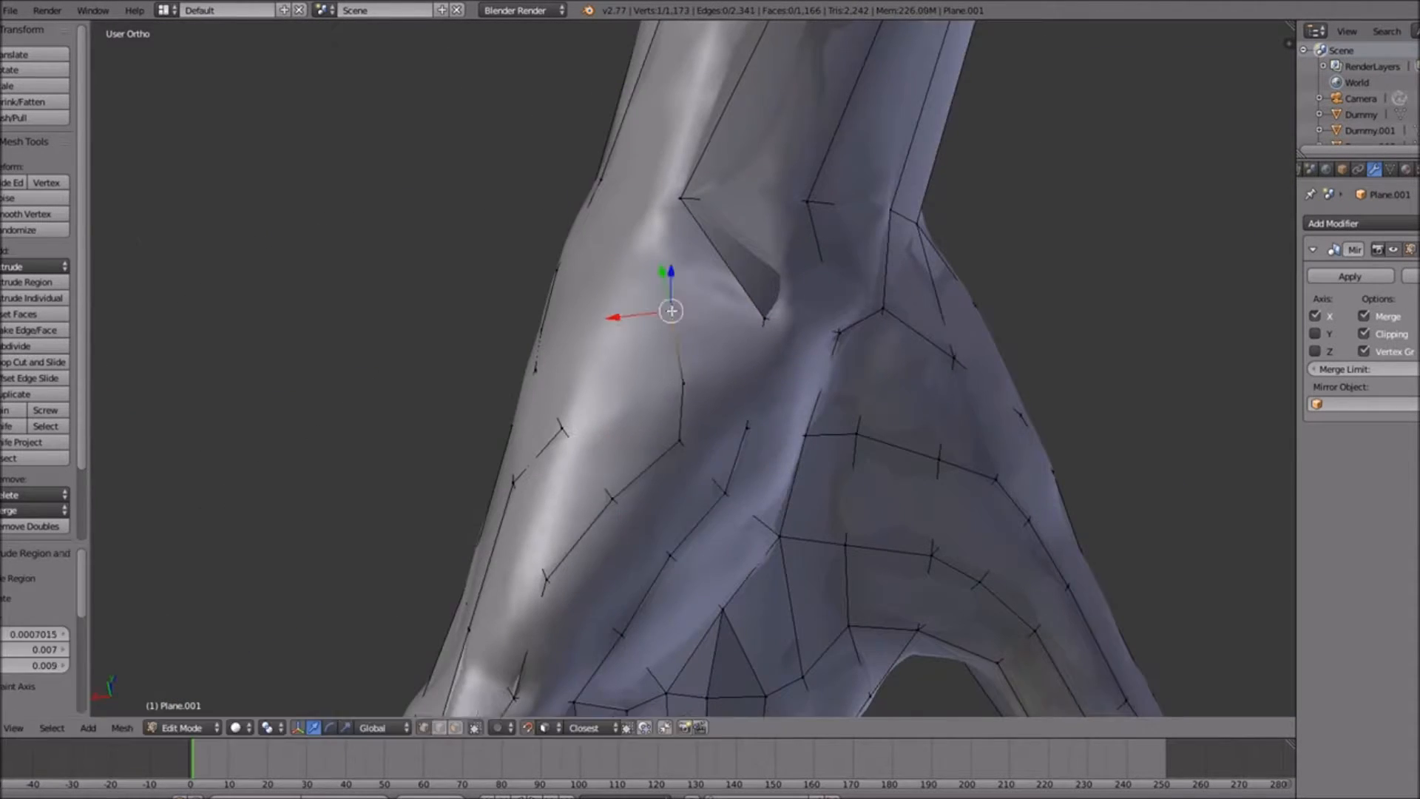
{"action": "left_click", "coordinate": [689, 303]}
{"action": "middle_click_drag", "start_coordinate": [690, 302], "coordinate": [762, 257]}
{"action": "key", "text": "f"}
{"action": "key", "text": "KP_Divide"}
{"action": "middle_click_drag", "start_coordinate": [745, 536], "coordinate": [850, 562]}
Examine the retopologized half of the upper body in front view, both isolated and over the sculpt
{"action": "key", "text": "Tab"}
{"action": "key", "text": "Tab"}
{"action": "key", "text": "KP_1"}
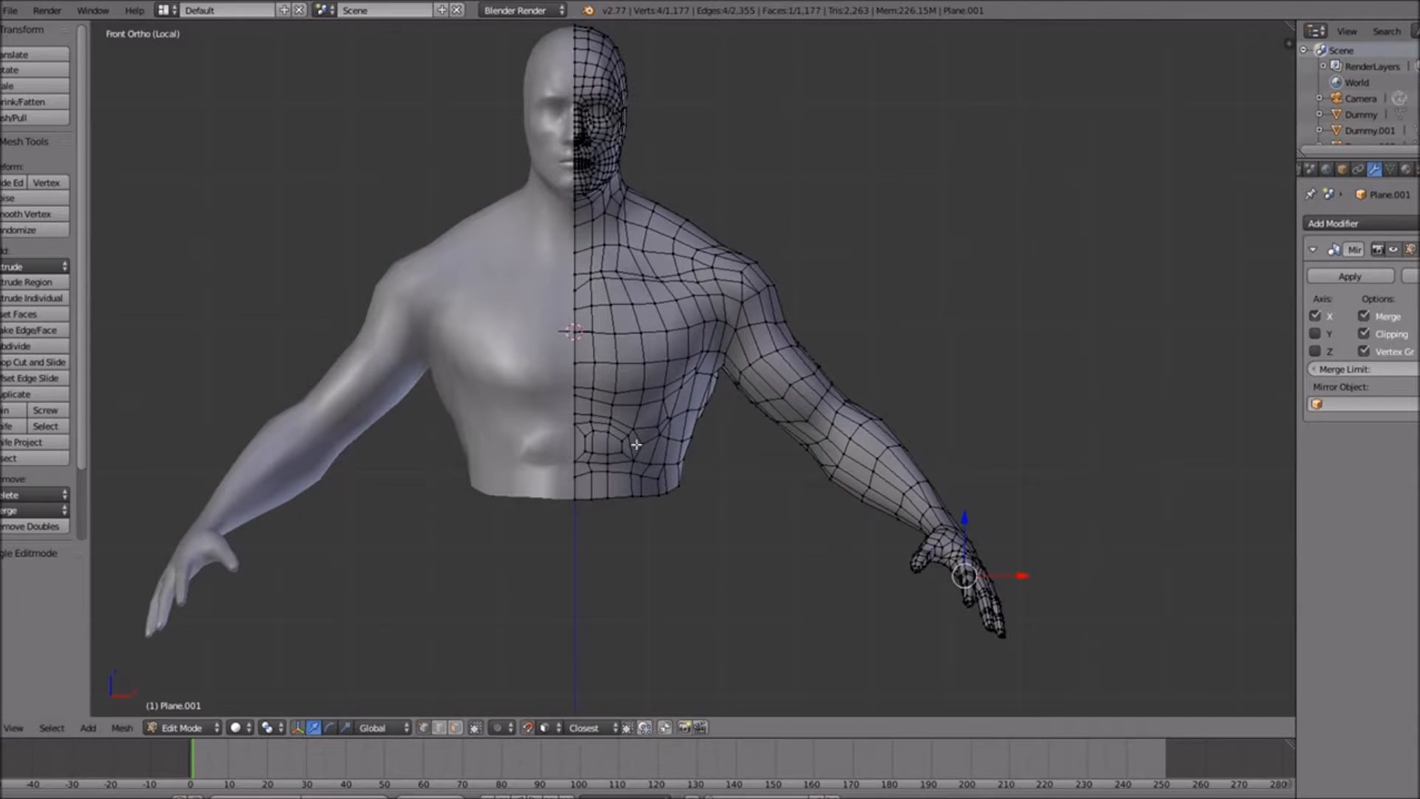
{"action": "scroll", "coordinate": [585, 528], "scroll_direction": "down", "scroll_amount": 6}
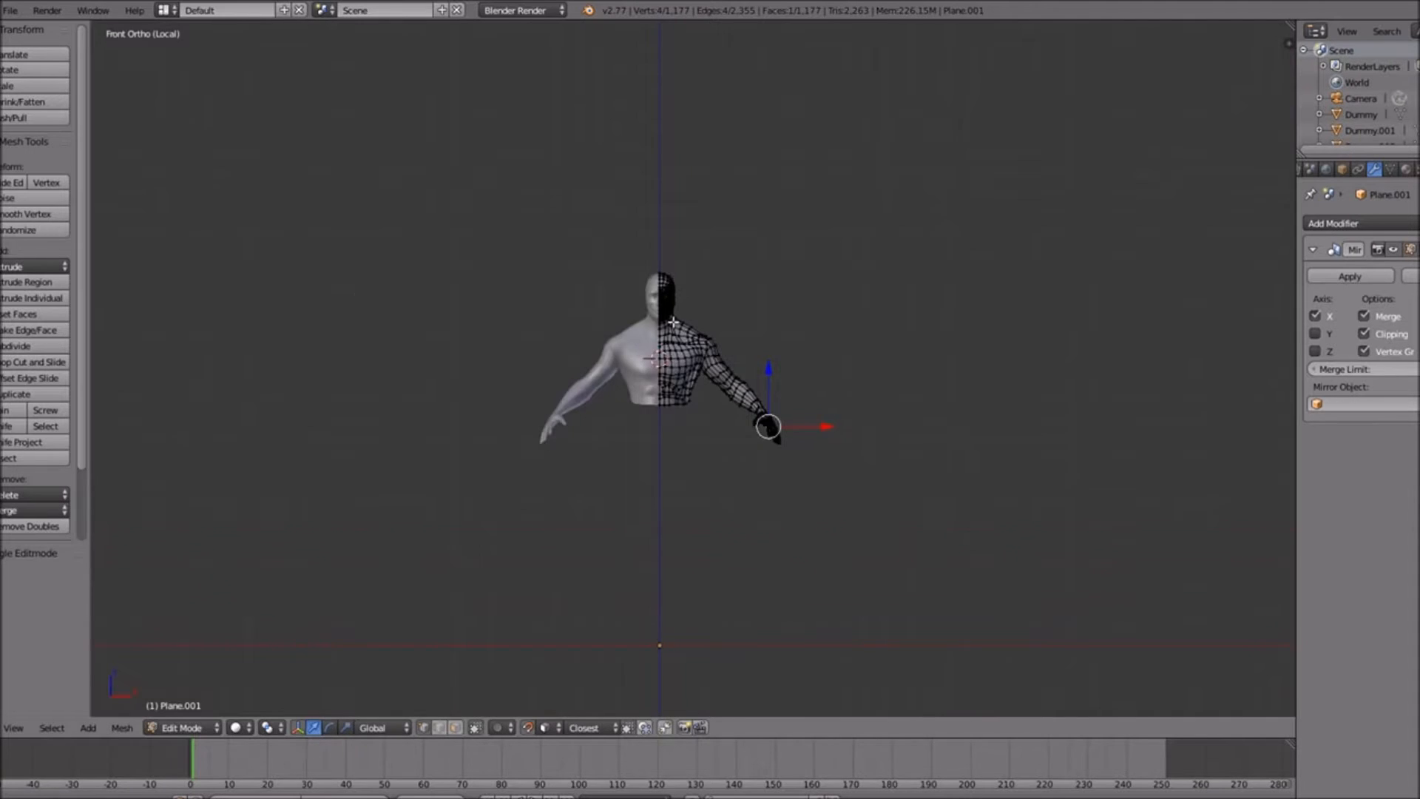
{"action": "key", "text": "KP_Divide"}
{"action": "middle_click_drag", "start_coordinate": [641, 355], "coordinate": [916, 388]}
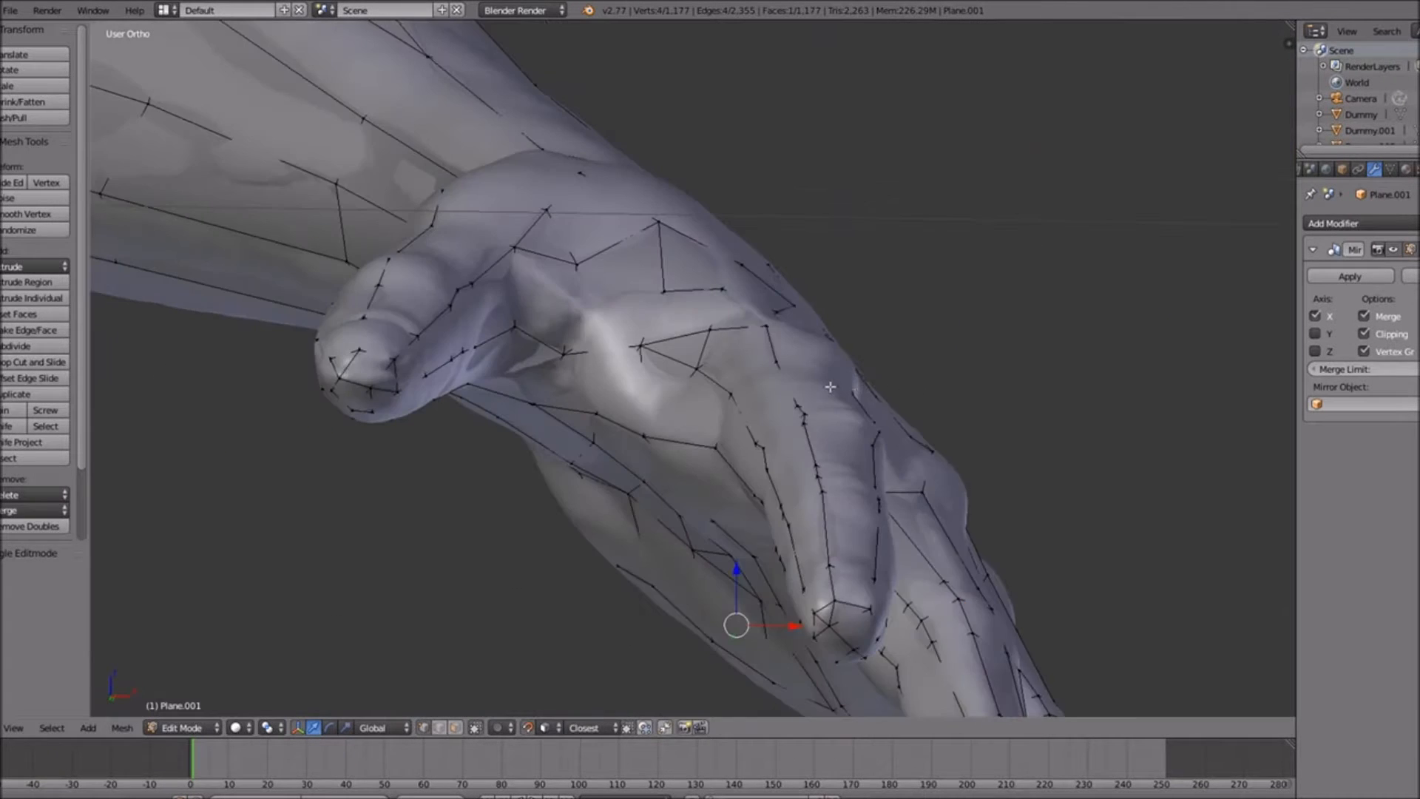
{"action": "scroll", "coordinate": [838, 386], "scroll_direction": "down", "scroll_amount": 3}
{"action": "key", "text": "KP_1"}
{"action": "scroll", "coordinate": [743, 382], "scroll_direction": "down", "scroll_amount": 8}
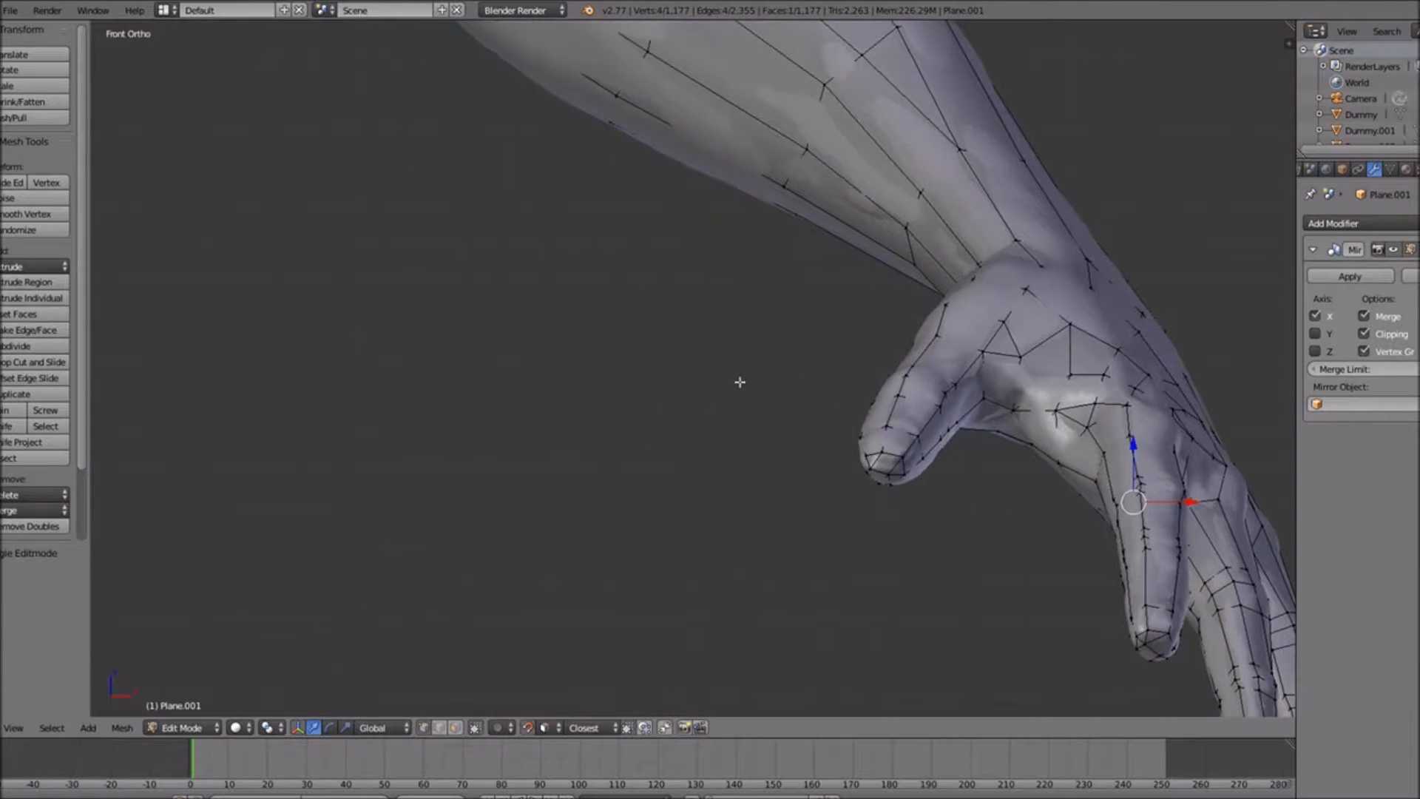
{"action": "scroll", "coordinate": [740, 383], "scroll_direction": "down", "scroll_amount": 6, "text": "ctrl"}
{"action": "scroll", "coordinate": [758, 370], "scroll_direction": "down", "scroll_amount": 6, "text": "shift"}
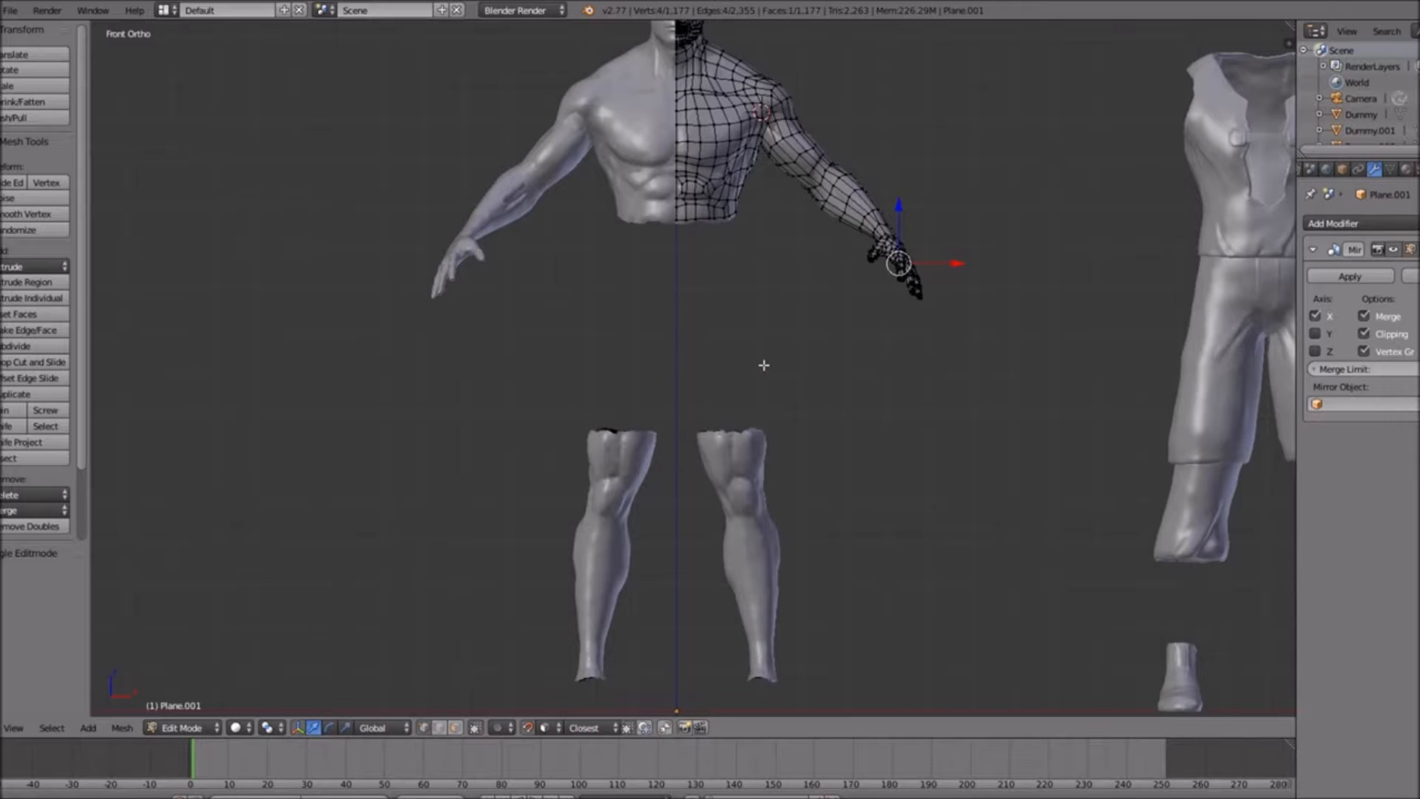
Examine the retopologized hand and arm alongside the separate leg and clothing sculpts
{"action": "scroll", "coordinate": [766, 365], "scroll_direction": "up", "scroll_amount": 6}
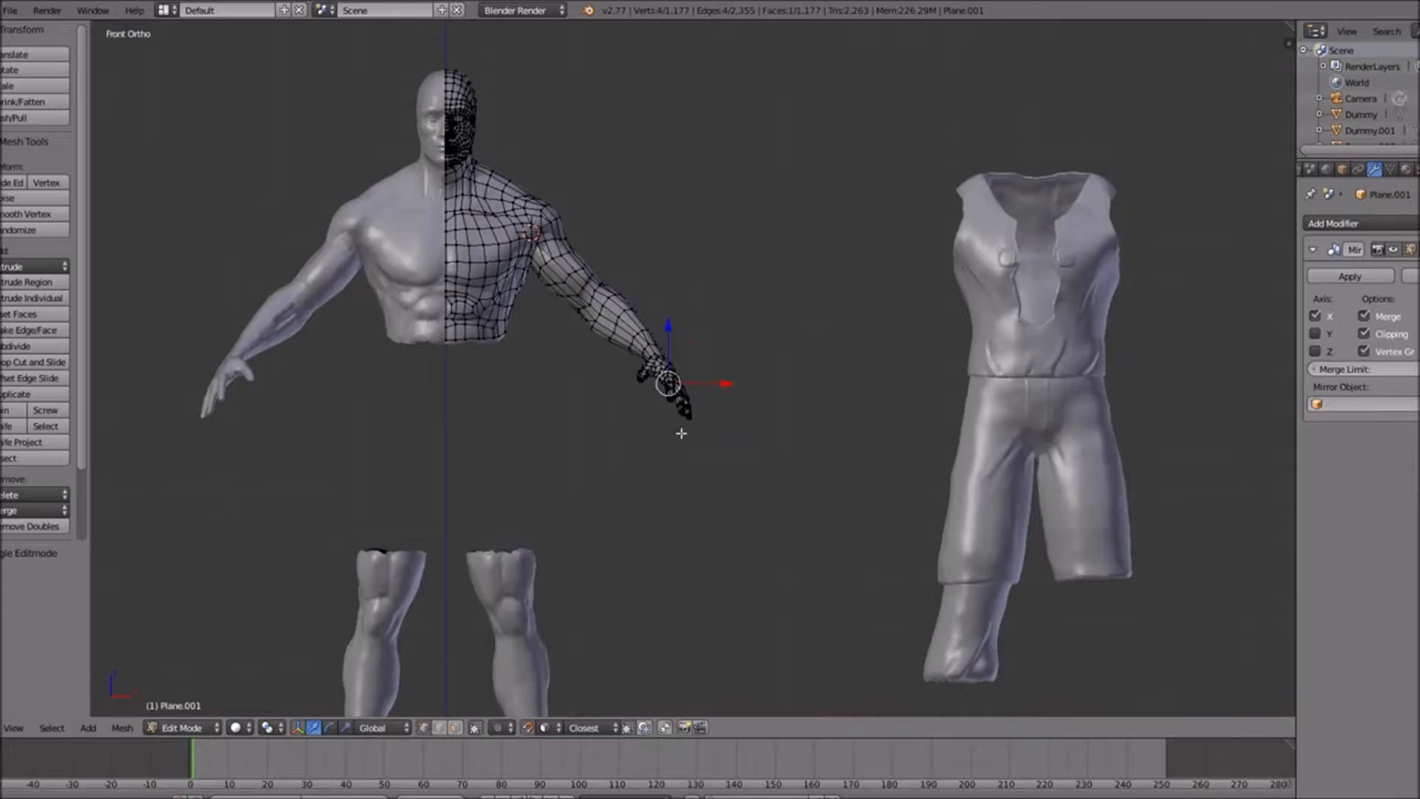
{"action": "scroll", "coordinate": [681, 436], "scroll_direction": "up", "scroll_amount": 6}
{"action": "middle_click_drag", "start_coordinate": [906, 336], "coordinate": [729, 453]}
{"action": "scroll", "coordinate": [735, 444], "scroll_direction": "down", "scroll_amount": 5}
{"action": "scroll", "coordinate": [758, 399], "scroll_direction": "down", "scroll_amount": 7, "text": "ctrl"}
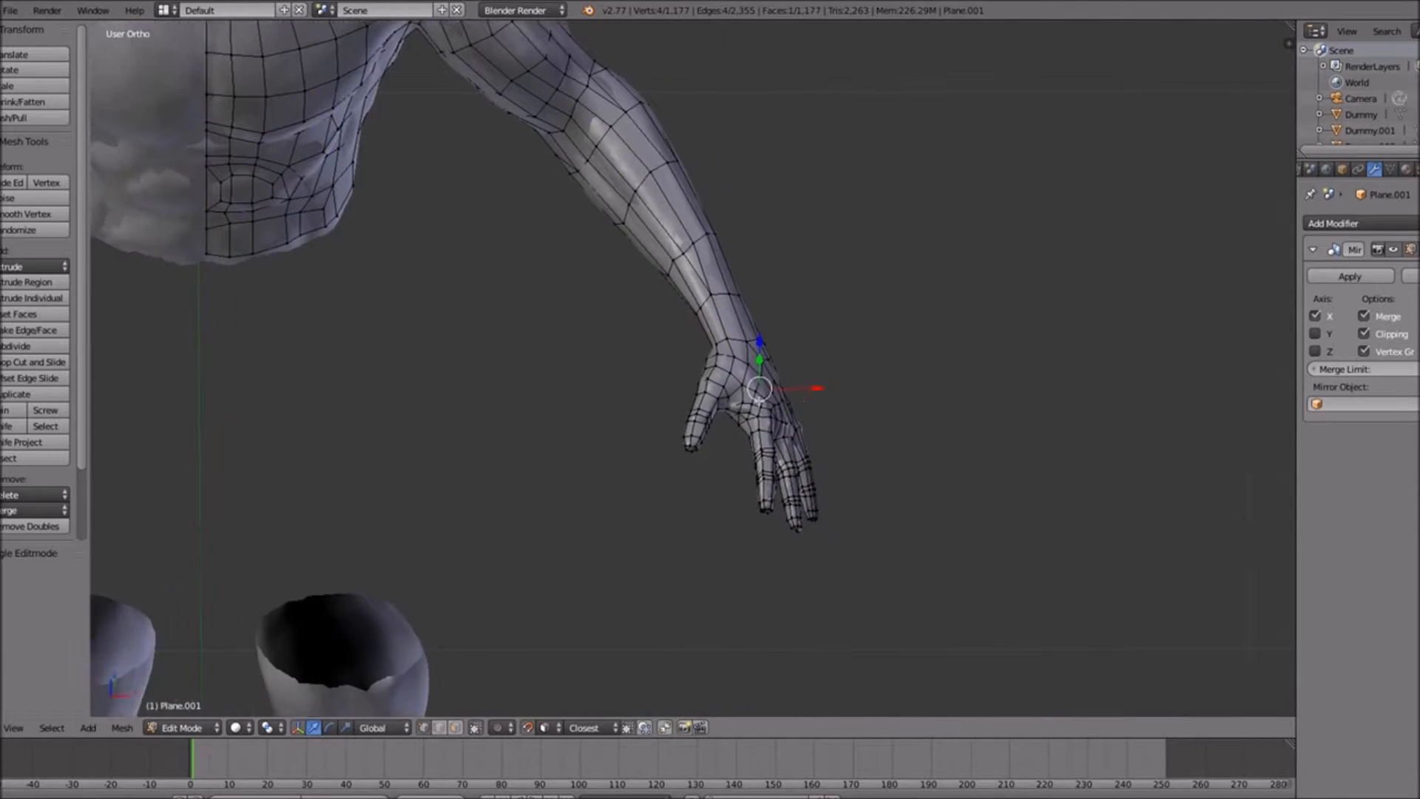
{"action": "scroll", "coordinate": [728, 394], "scroll_direction": "down", "scroll_amount": 13, "text": "ctrl"}
{"action": "scroll", "coordinate": [716, 393], "scroll_direction": "down", "scroll_amount": 6}
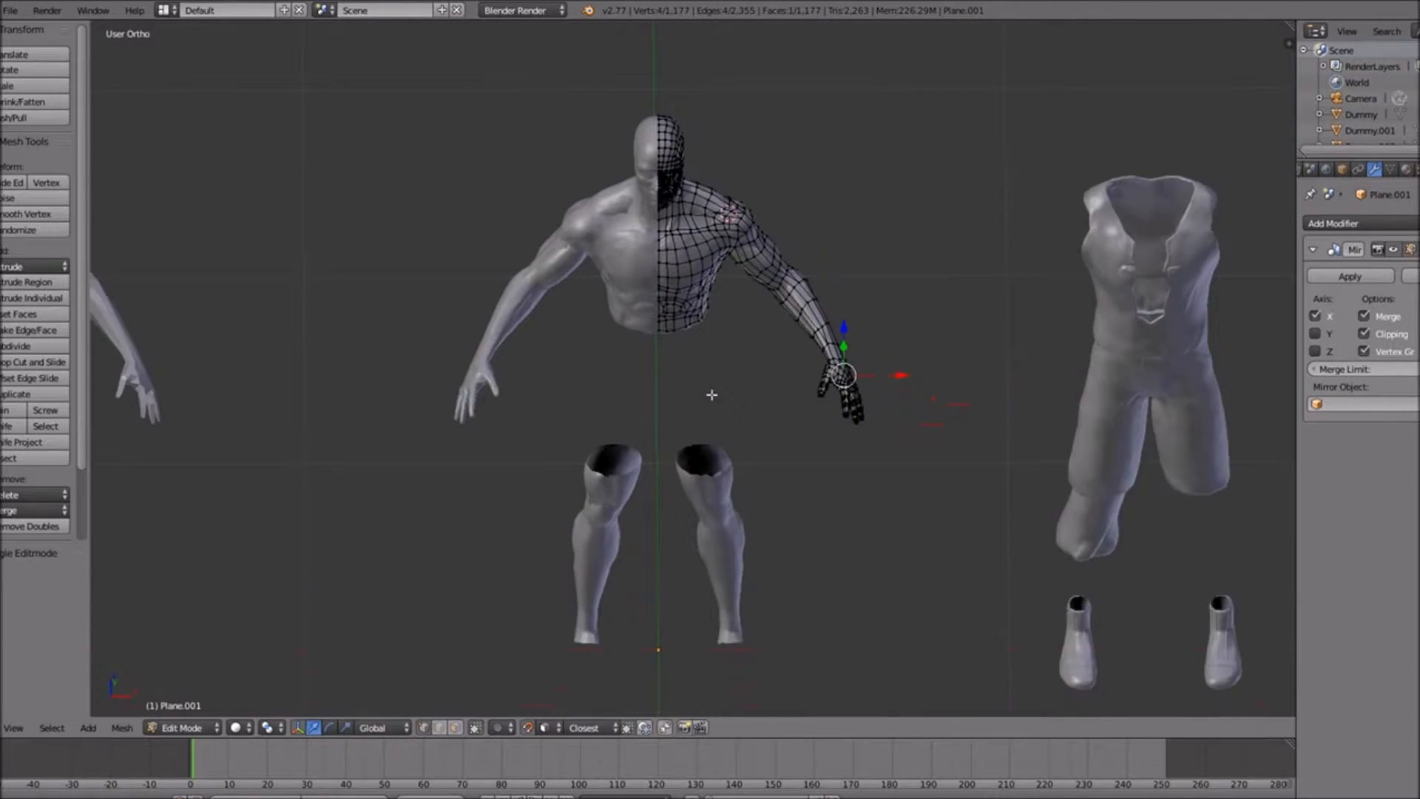
{"action": "scroll", "coordinate": [709, 398], "scroll_direction": "up", "scroll_amount": 6, "text": "shift"}
{"action": "scroll", "coordinate": [697, 409], "scroll_direction": "up", "scroll_amount": 1}
{"action": "scroll", "coordinate": [695, 407], "scroll_direction": "up", "scroll_amount": 5}
Return the retopology mesh to Object Mode
{"action": "mouse_move", "coordinate": [715, 434]}
{"action": "middle_mouse_down"}
{"action": "mouse_move", "coordinate": [570, 372]}
{"action": "mouse_move", "coordinate": [691, 422]}
{"action": "middle_mouse_up"}
{"action": "scroll", "coordinate": [696, 423], "scroll_direction": "down", "scroll_amount": 8}
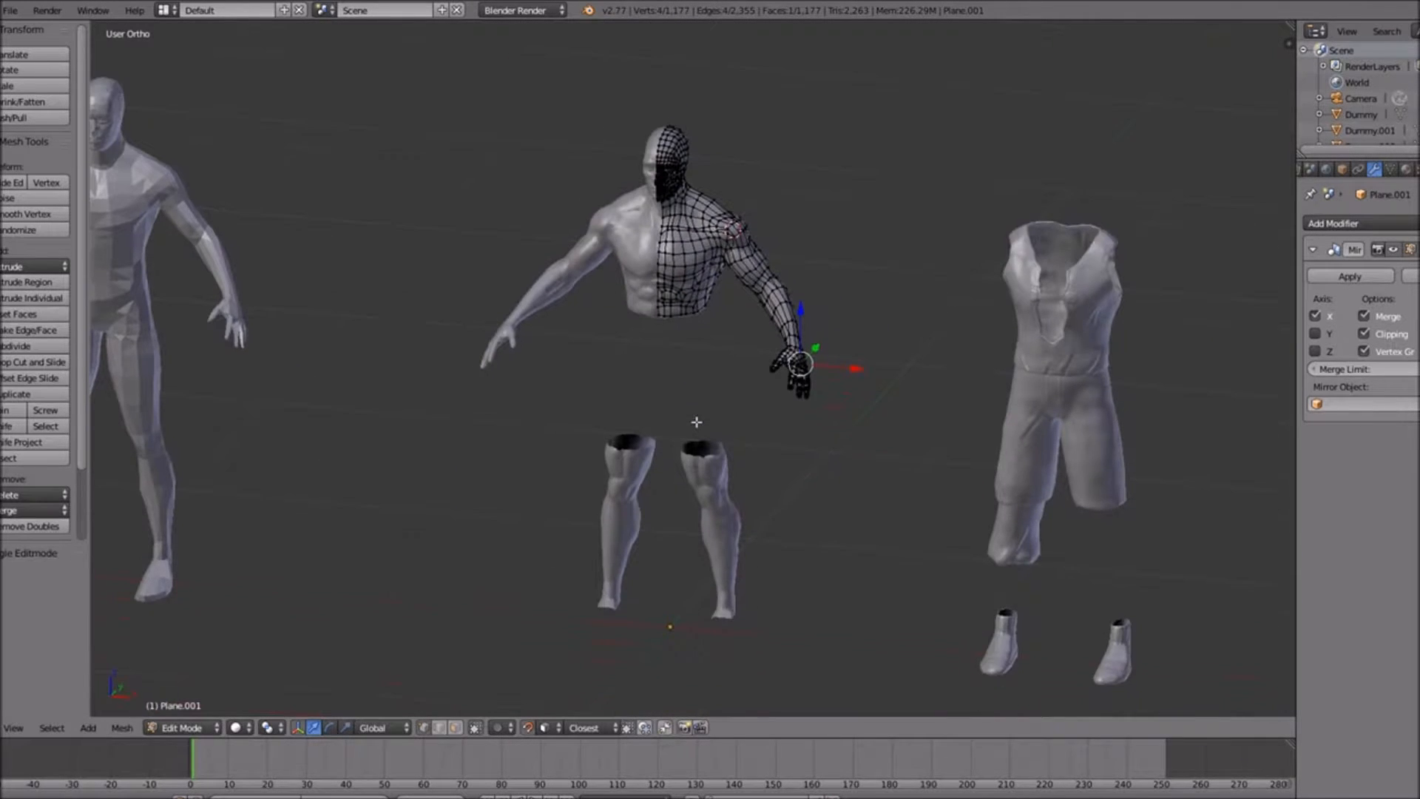
{"action": "middle_click_drag", "start_coordinate": [835, 311], "coordinate": [770, 319]}
{"action": "key", "text": "Tab"}
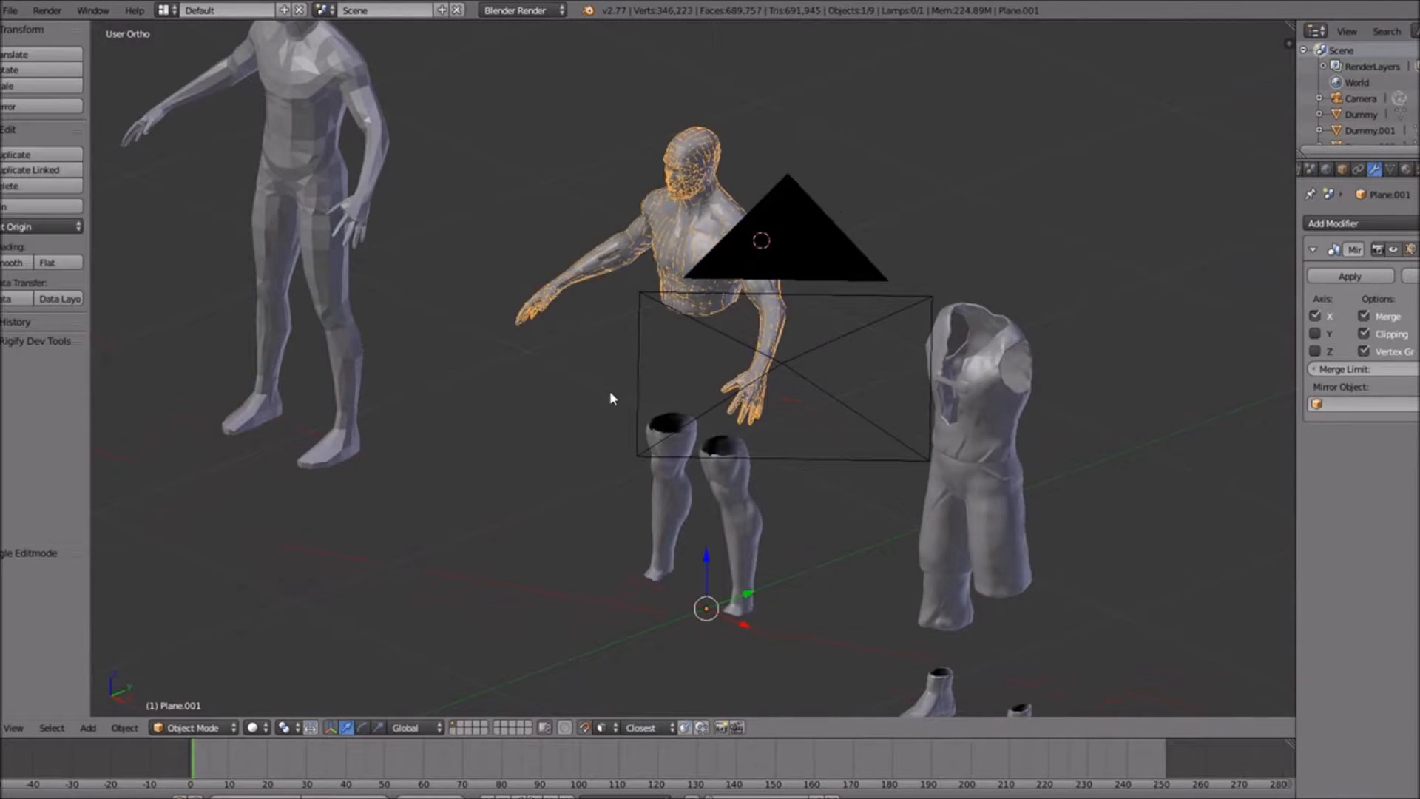
Move the retopology mesh 1 unit along negative X with increment snapping and compare it with the sculpt in front view
{"action": "middle_click_drag", "start_coordinate": [609, 396], "coordinate": [708, 404]}
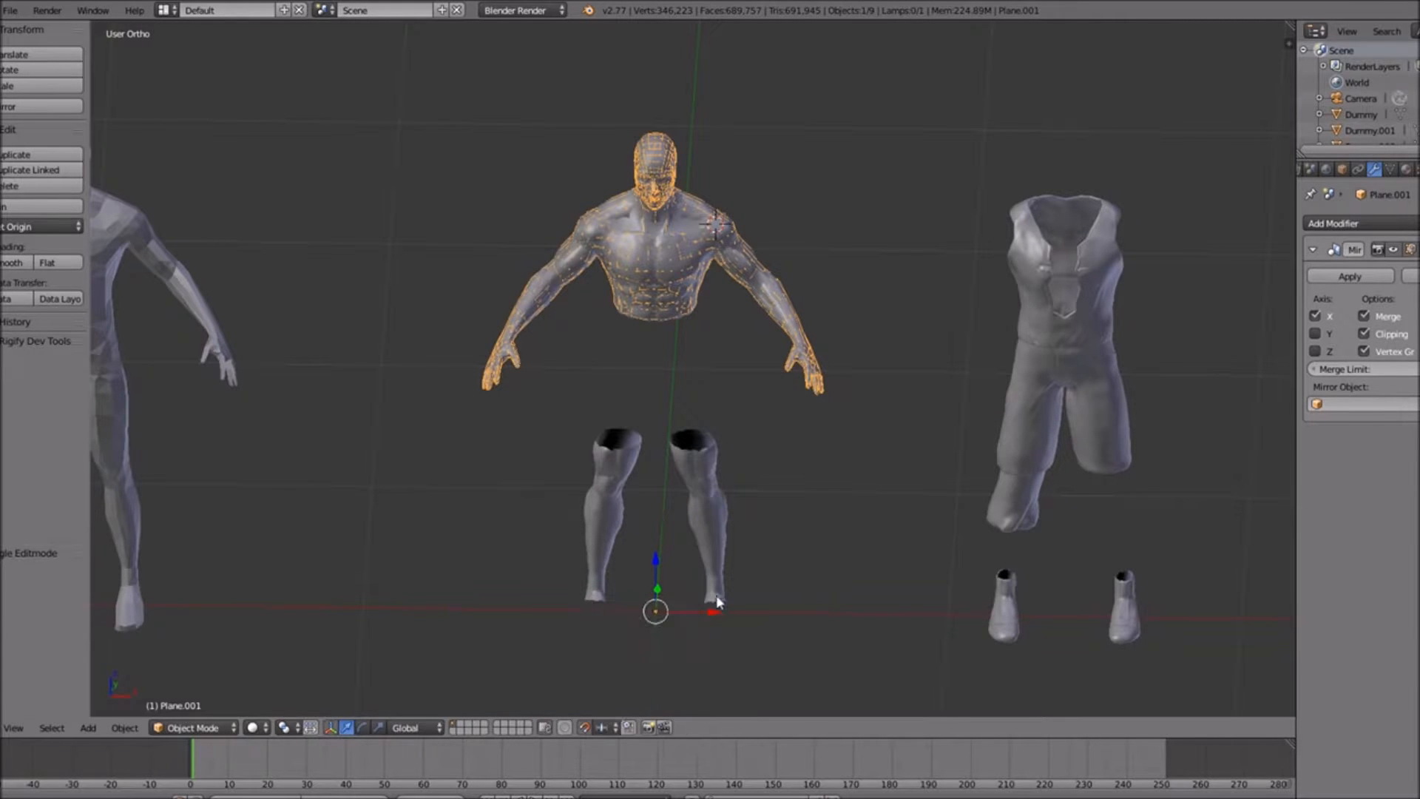
{"action": "key", "text": "shift+d"}
{"action": "left_click", "coordinate": [412, 602]}
{"action": "middle_click_drag", "start_coordinate": [419, 420], "coordinate": [703, 320]}
{"action": "scroll", "coordinate": [687, 332], "scroll_direction": "up", "scroll_amount": 5}
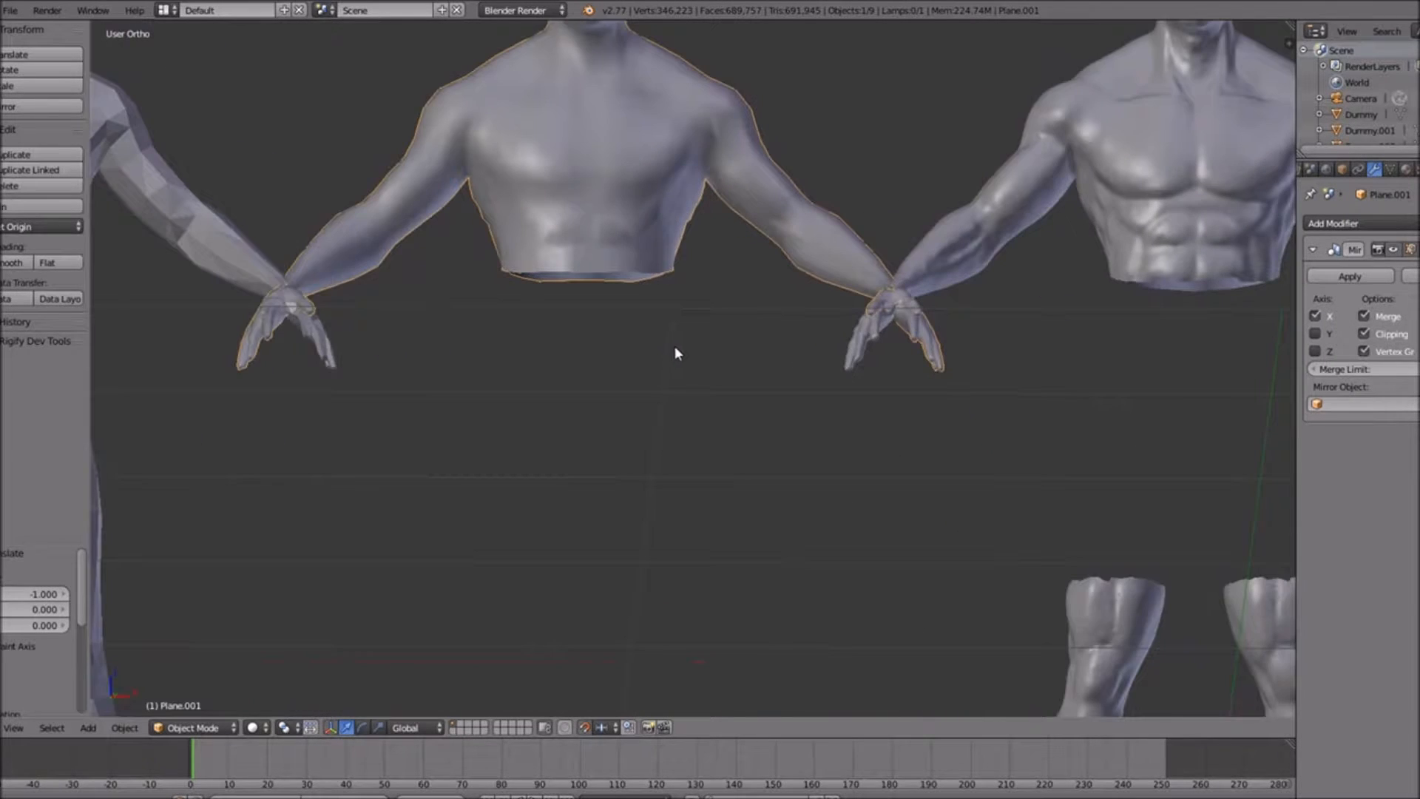
{"action": "middle_click_drag", "start_coordinate": [493, 355], "coordinate": [638, 355], "text": "shift"}
{"action": "scroll", "coordinate": [707, 352], "scroll_direction": "down", "scroll_amount": 3}
{"action": "middle_click_drag", "start_coordinate": [732, 362], "coordinate": [740, 485], "text": "shift"}
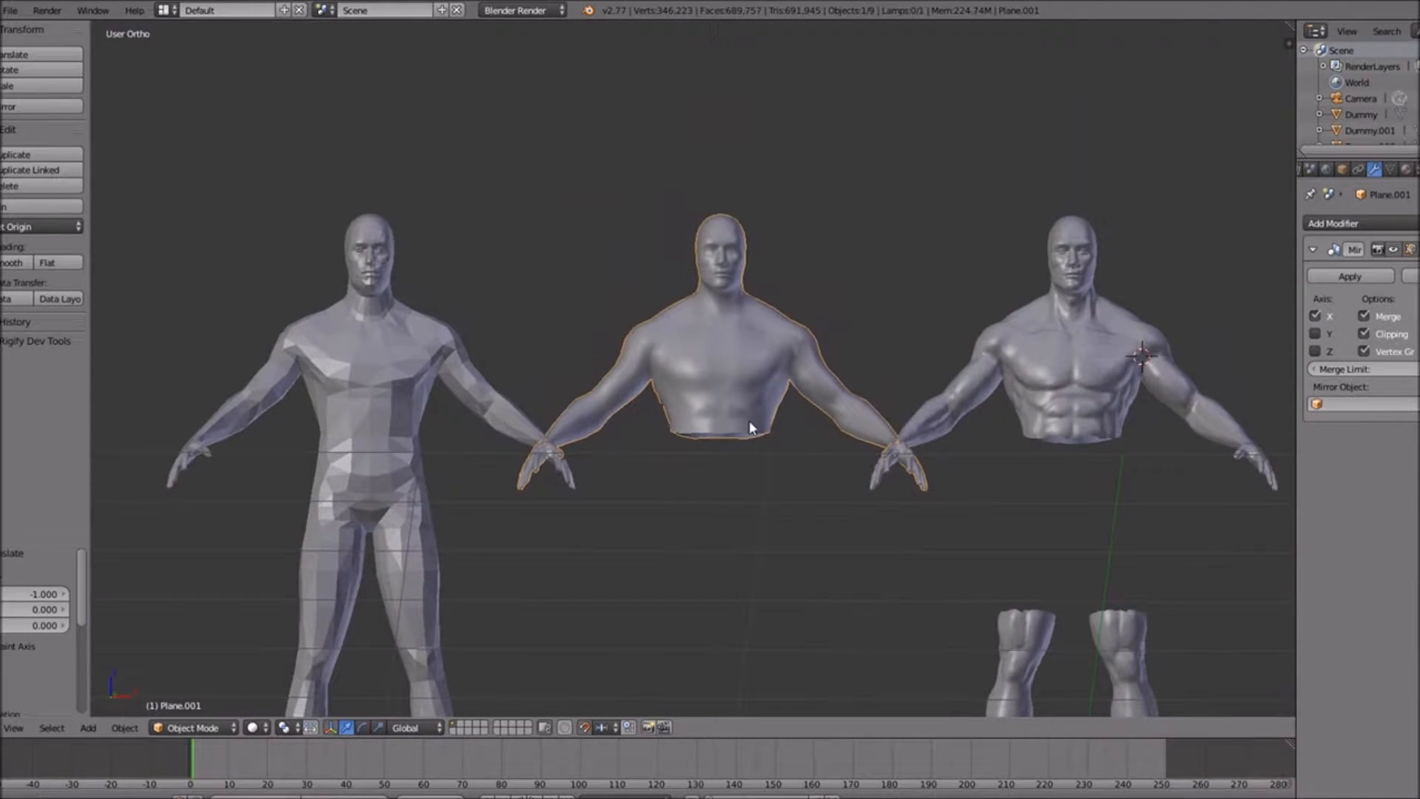
{"action": "key", "text": "KP_1"}
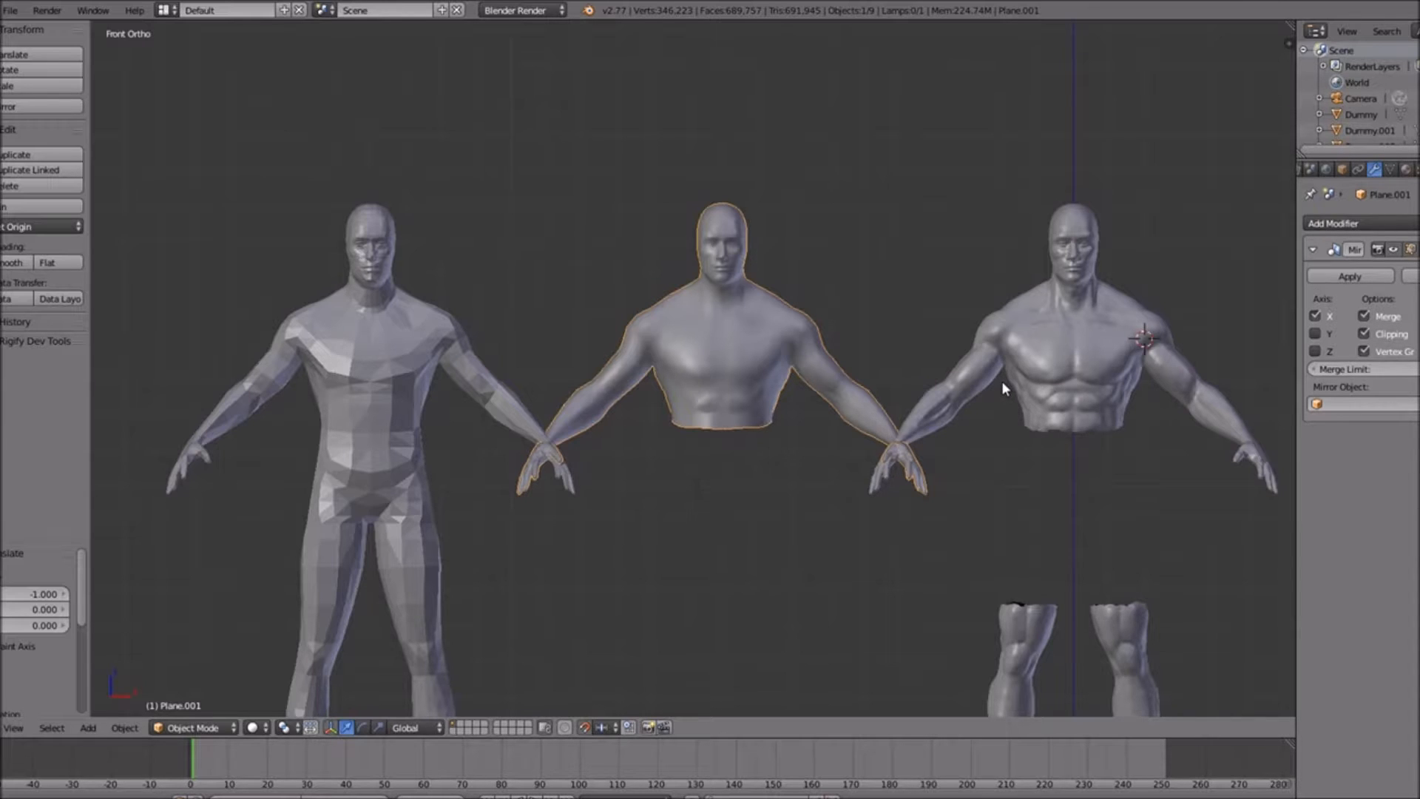
Move the retopology mesh back 1 unit along X onto the sculpt and set the snap element to Face
{"action": "scroll", "coordinate": [813, 577], "scroll_direction": "down", "scroll_amount": 3}
{"action": "left_click_drag", "start_coordinate": [763, 638], "coordinate": [969, 640]}
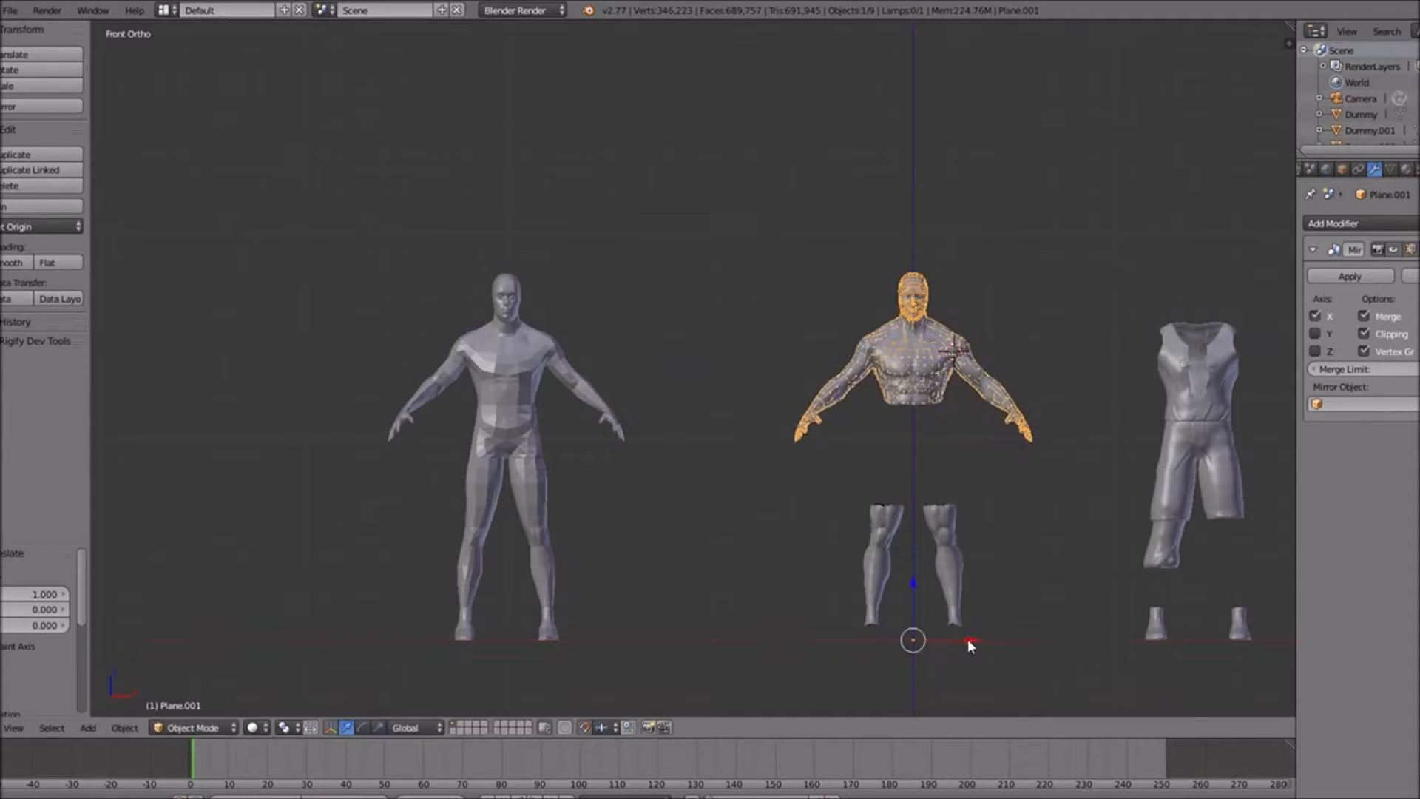
{"action": "left_click", "coordinate": [600, 728]}
{"action": "left_click", "coordinate": [627, 673]}
Put the retopology mesh in Edit Mode for work on the sculpted leg
{"action": "middle_click_drag", "start_coordinate": [1031, 625], "coordinate": [828, 512], "text": "shift"}
{"action": "key", "text": "Tab"}
{"action": "scroll", "coordinate": [827, 512], "scroll_direction": "up", "scroll_amount": 8}
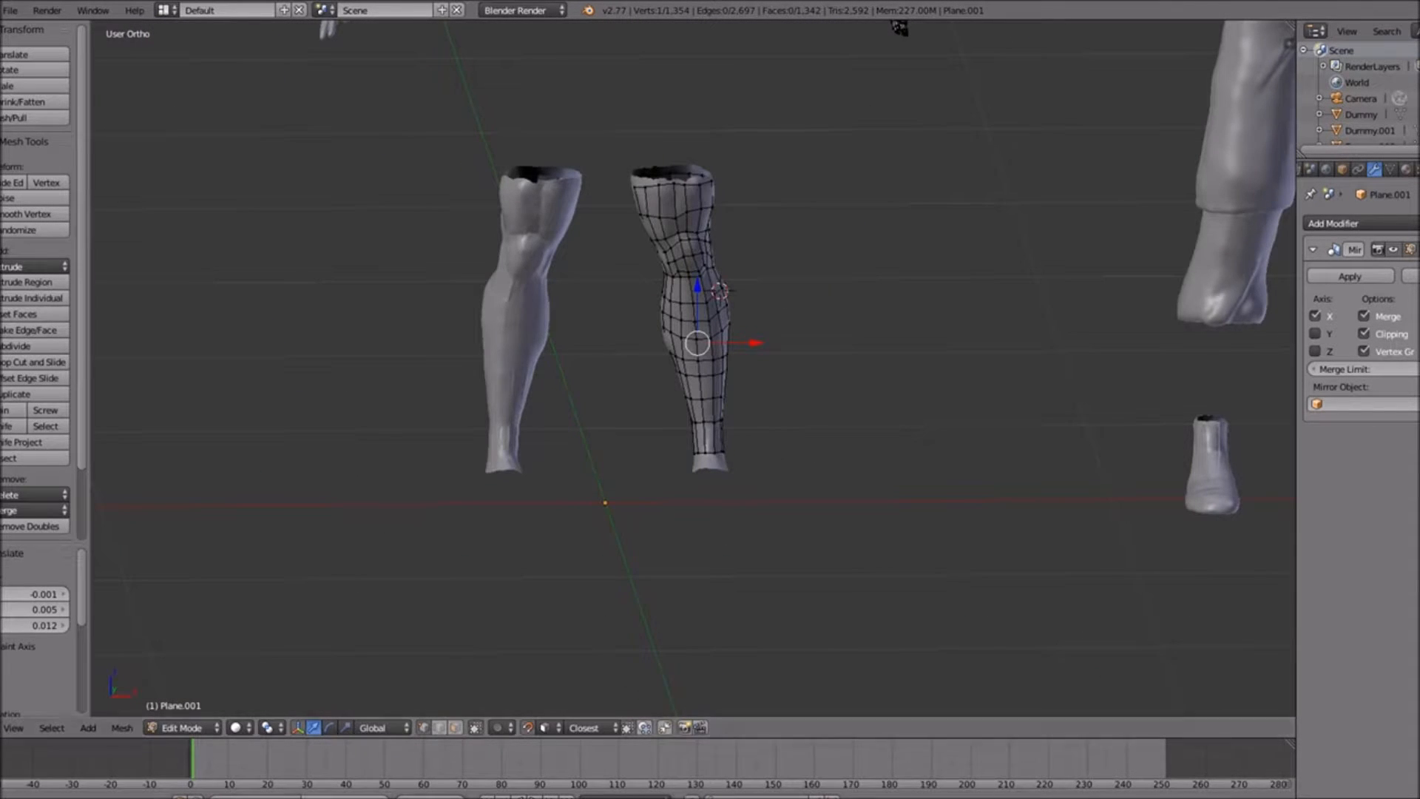
Examine the retopologized leg and upper body half, and the separate clothing sculpt, in front view
{"action": "scroll", "coordinate": [591, 497], "scroll_direction": "down", "scroll_amount": 5}
{"action": "scroll", "coordinate": [639, 467], "scroll_direction": "up", "scroll_amount": 2}
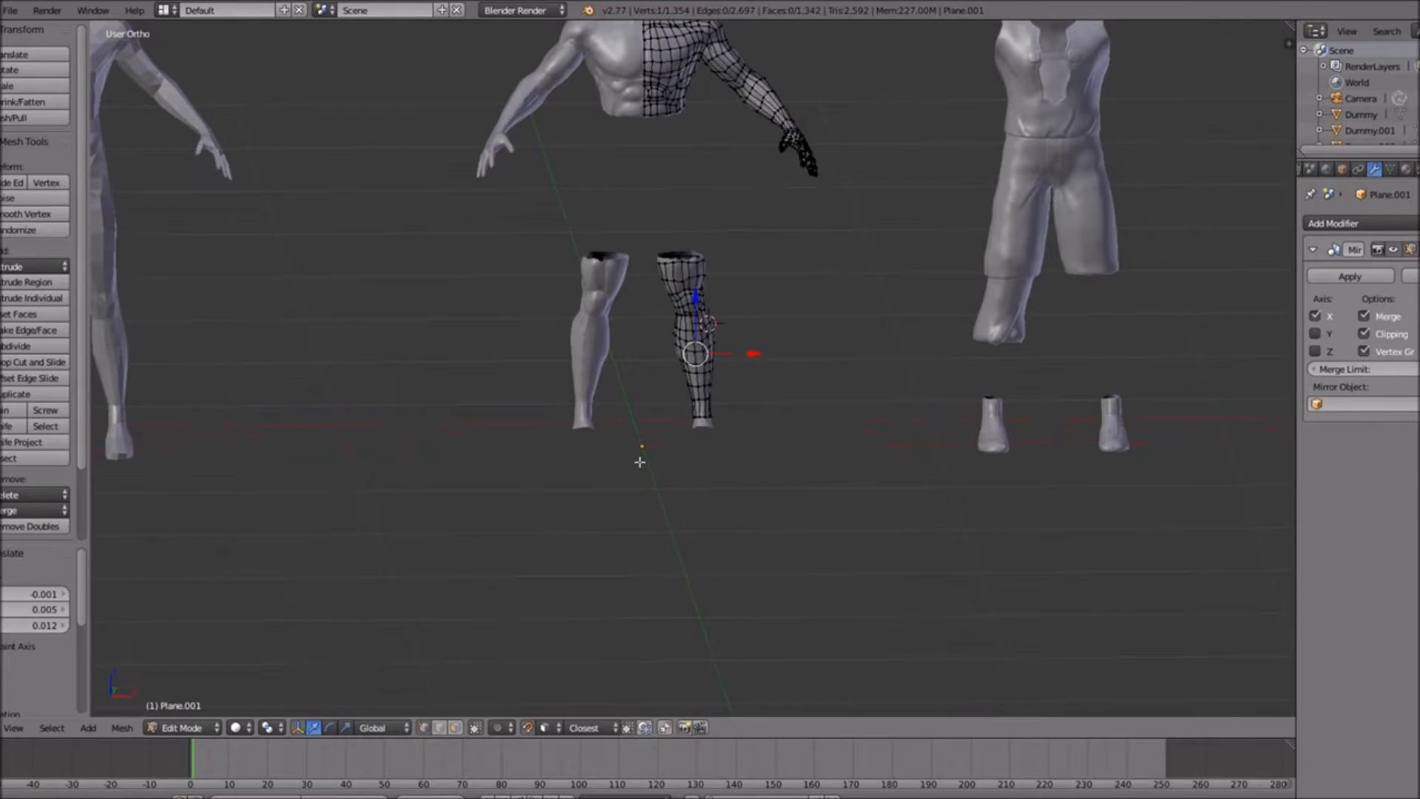
{"action": "key", "text": "KP_1"}
{"action": "scroll", "coordinate": [642, 461], "scroll_direction": "down", "scroll_amount": 4}
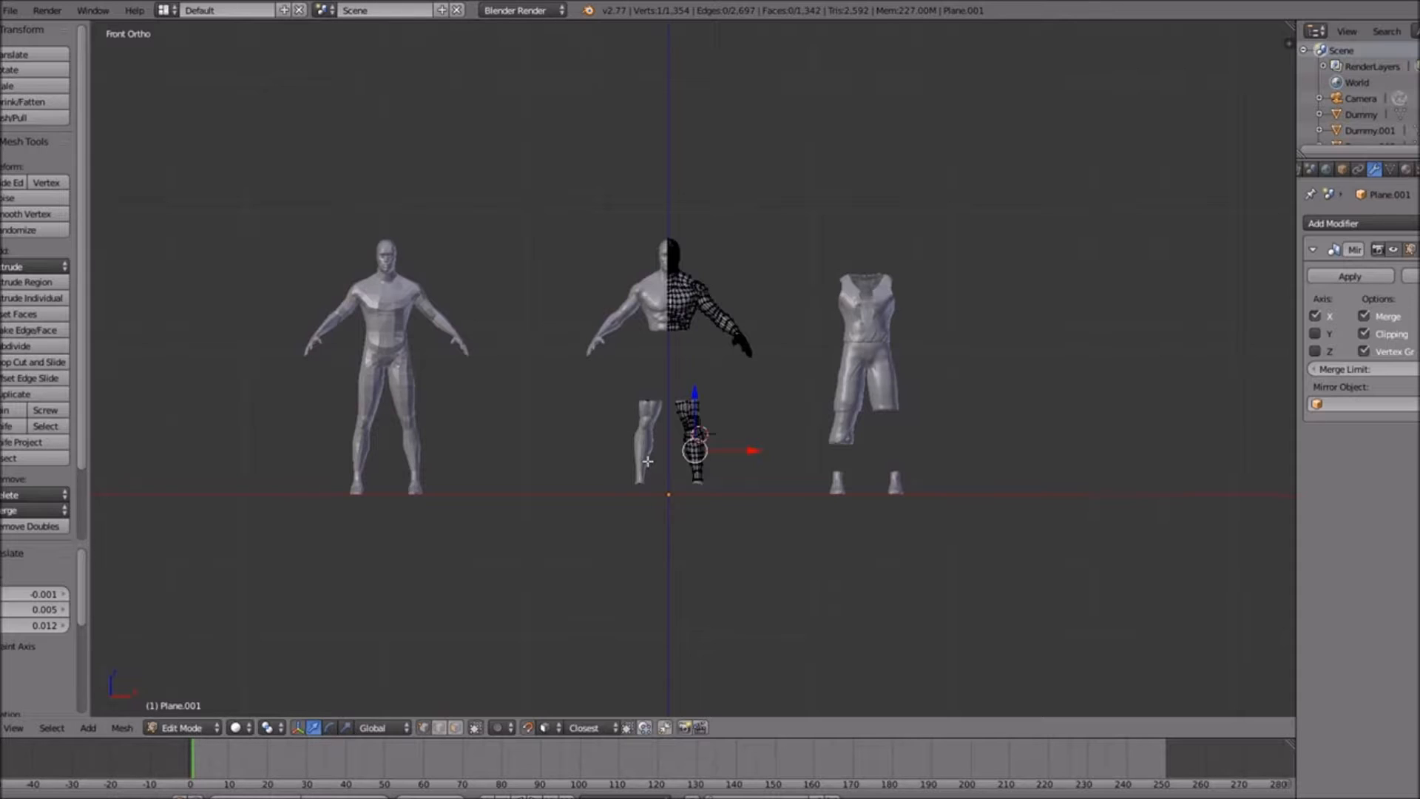
{"action": "scroll", "coordinate": [701, 466], "scroll_direction": "up", "scroll_amount": 5}
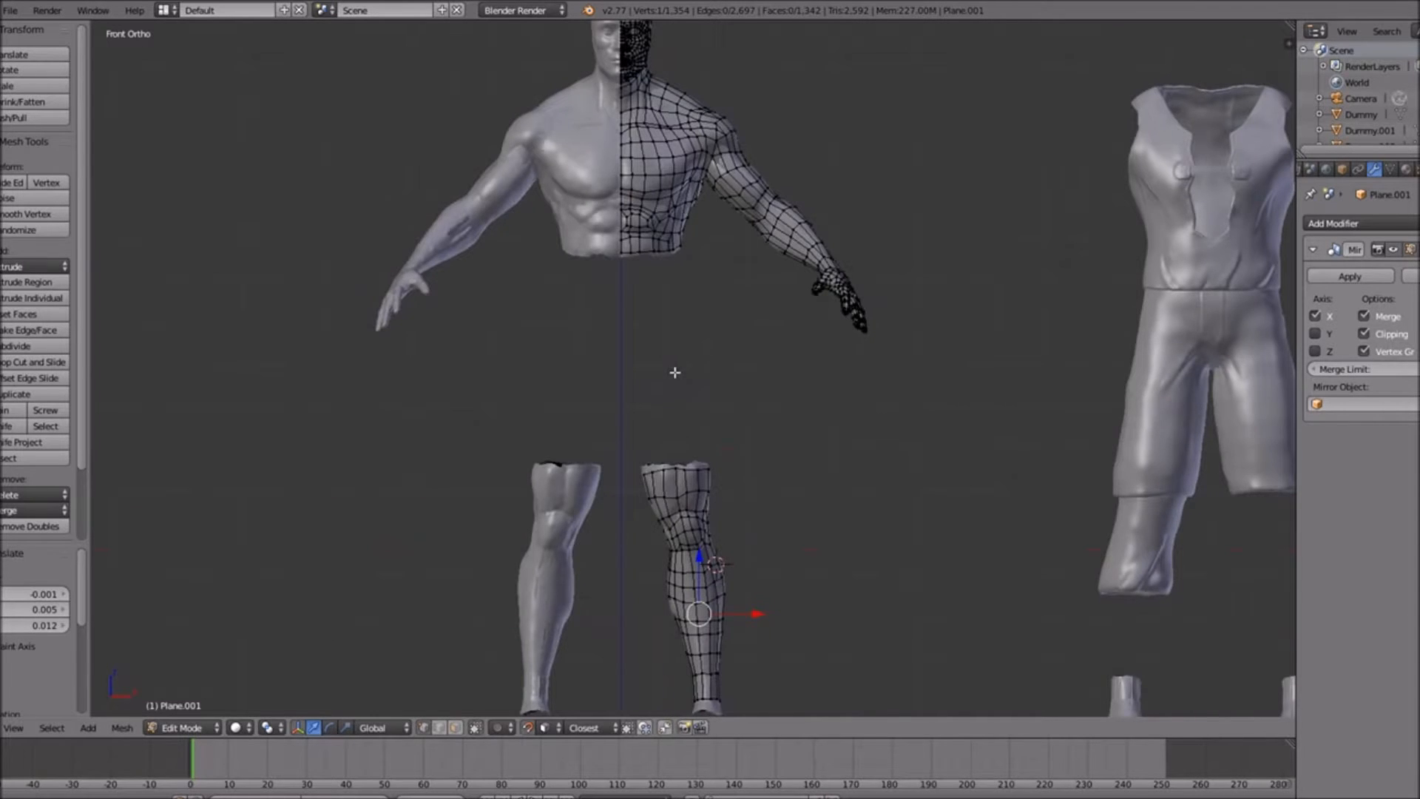
{"action": "scroll", "coordinate": [670, 365], "scroll_direction": "up", "scroll_amount": 9, "text": "shift"}
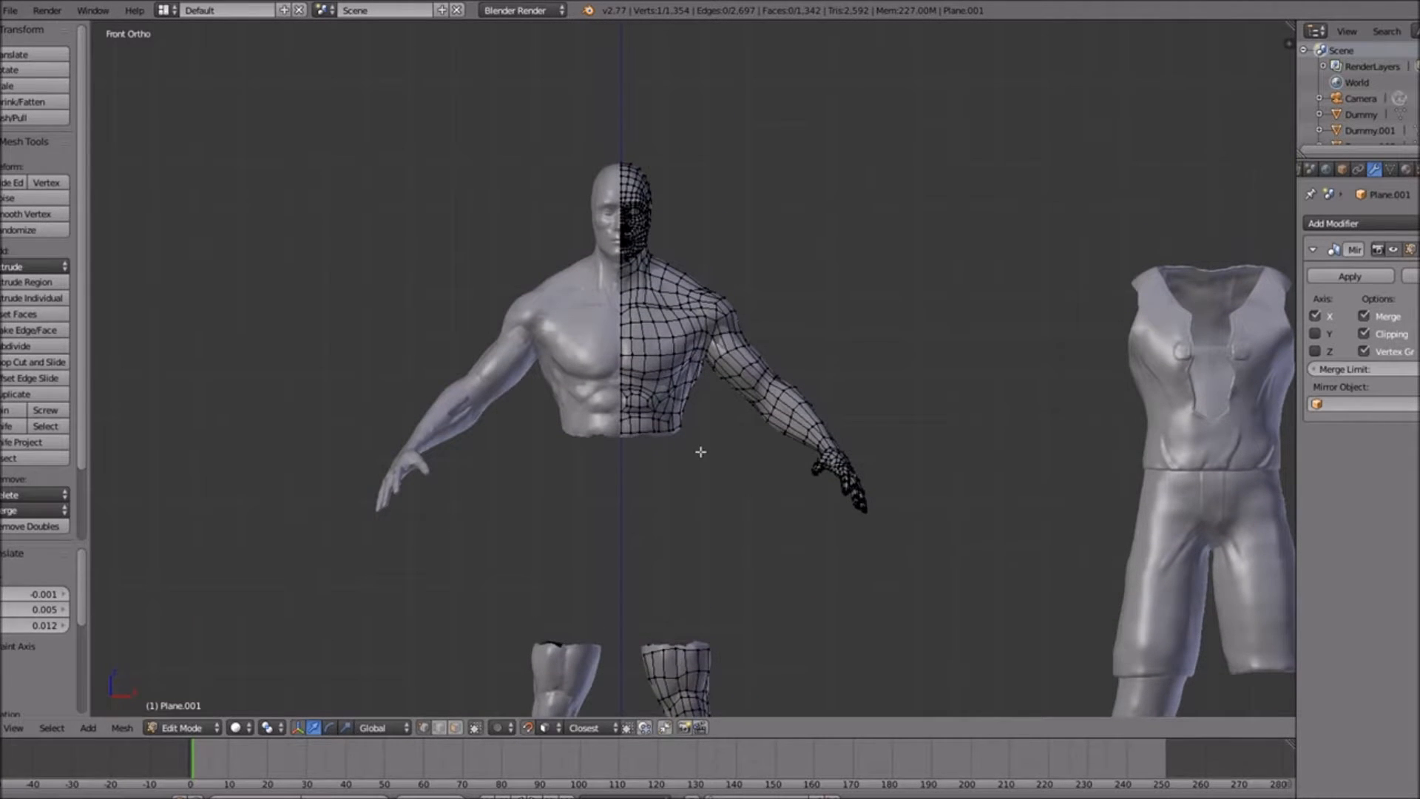
{"action": "scroll", "coordinate": [701, 450], "scroll_direction": "down", "scroll_amount": 20, "text": "ctrl"}
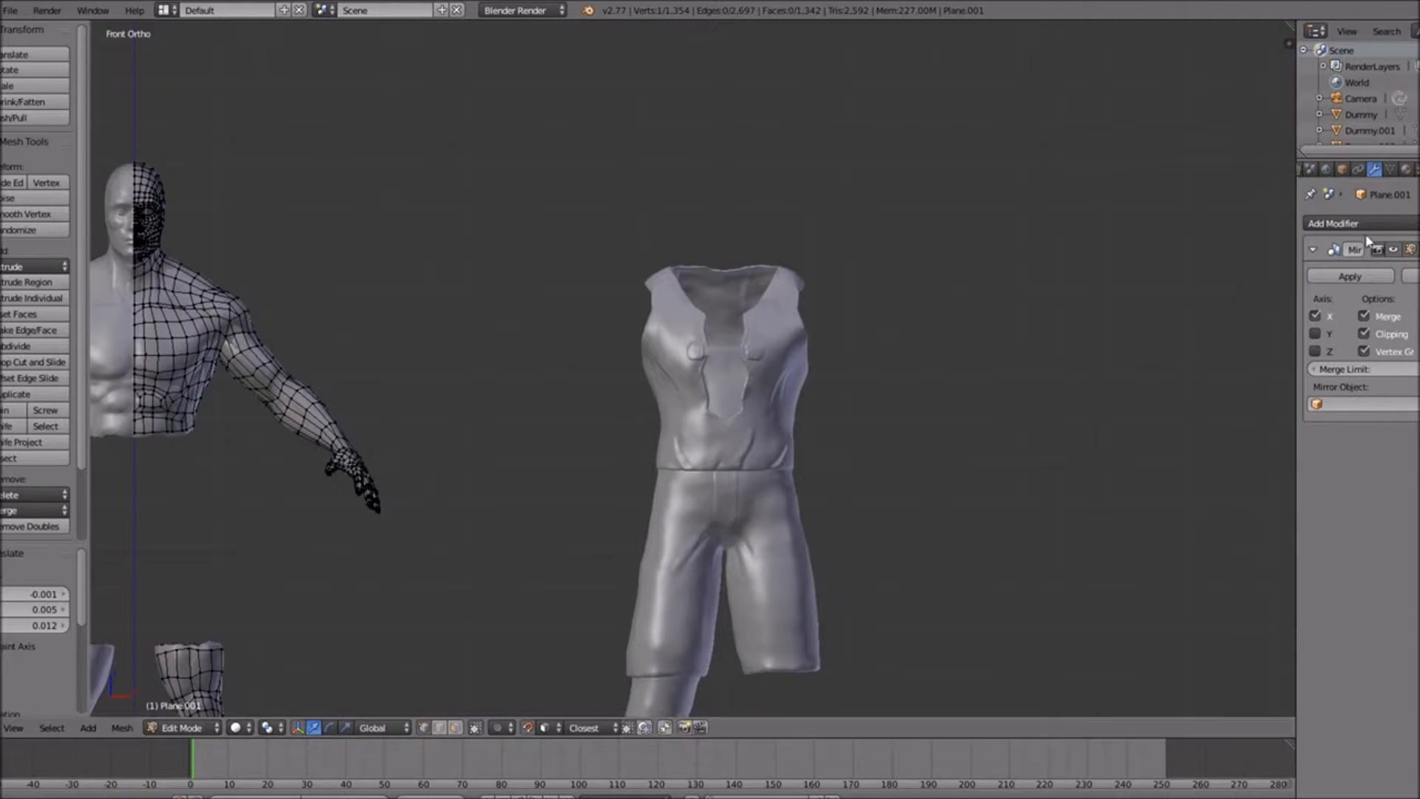
Look at the clothing sculpt's openings, the Mirror modifier's apply option and the list of available modifiers
{"action": "key", "text": "Tab"}
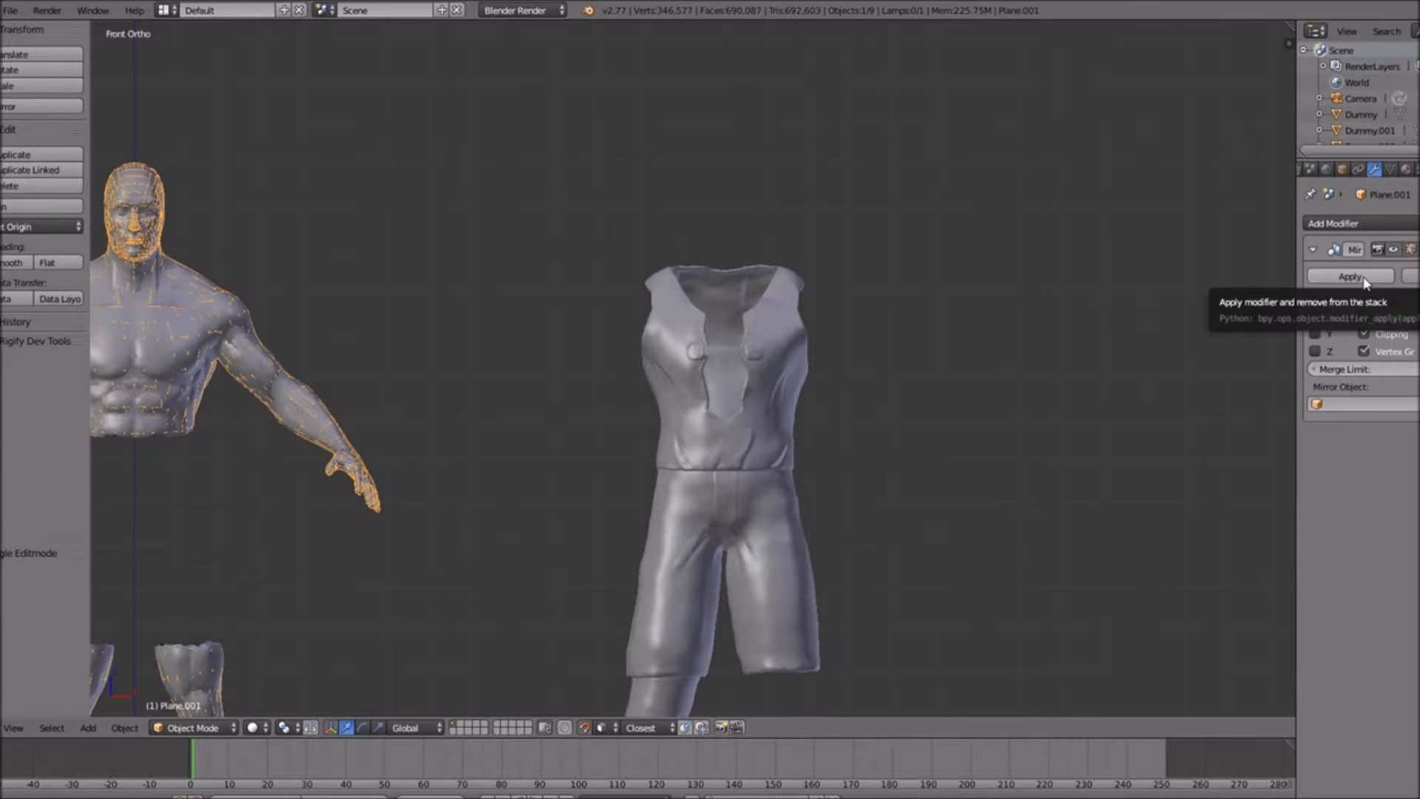
{"action": "key", "text": "Tab"}
{"action": "middle_click_drag", "start_coordinate": [721, 429], "coordinate": [685, 394]}
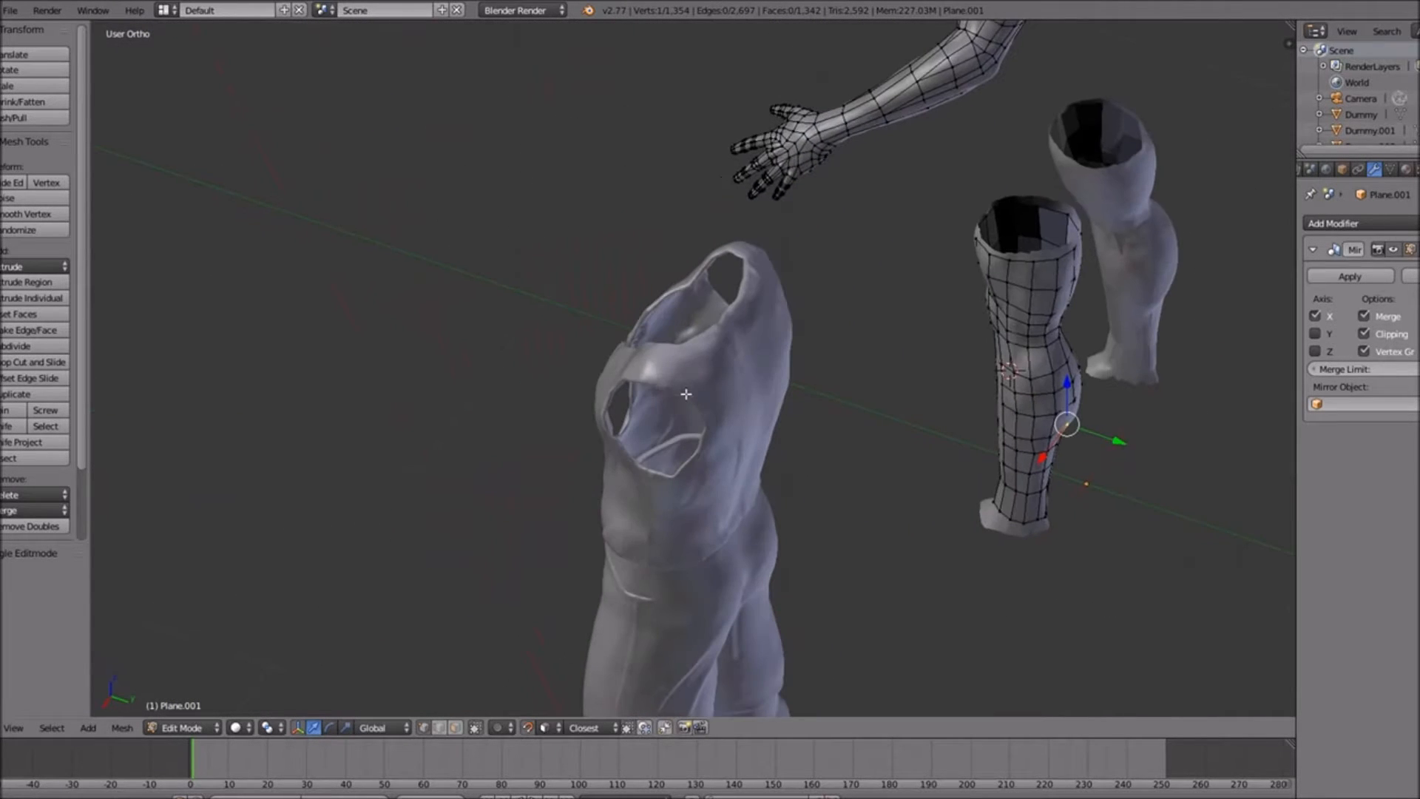
{"action": "left_click", "coordinate": [1357, 223]}
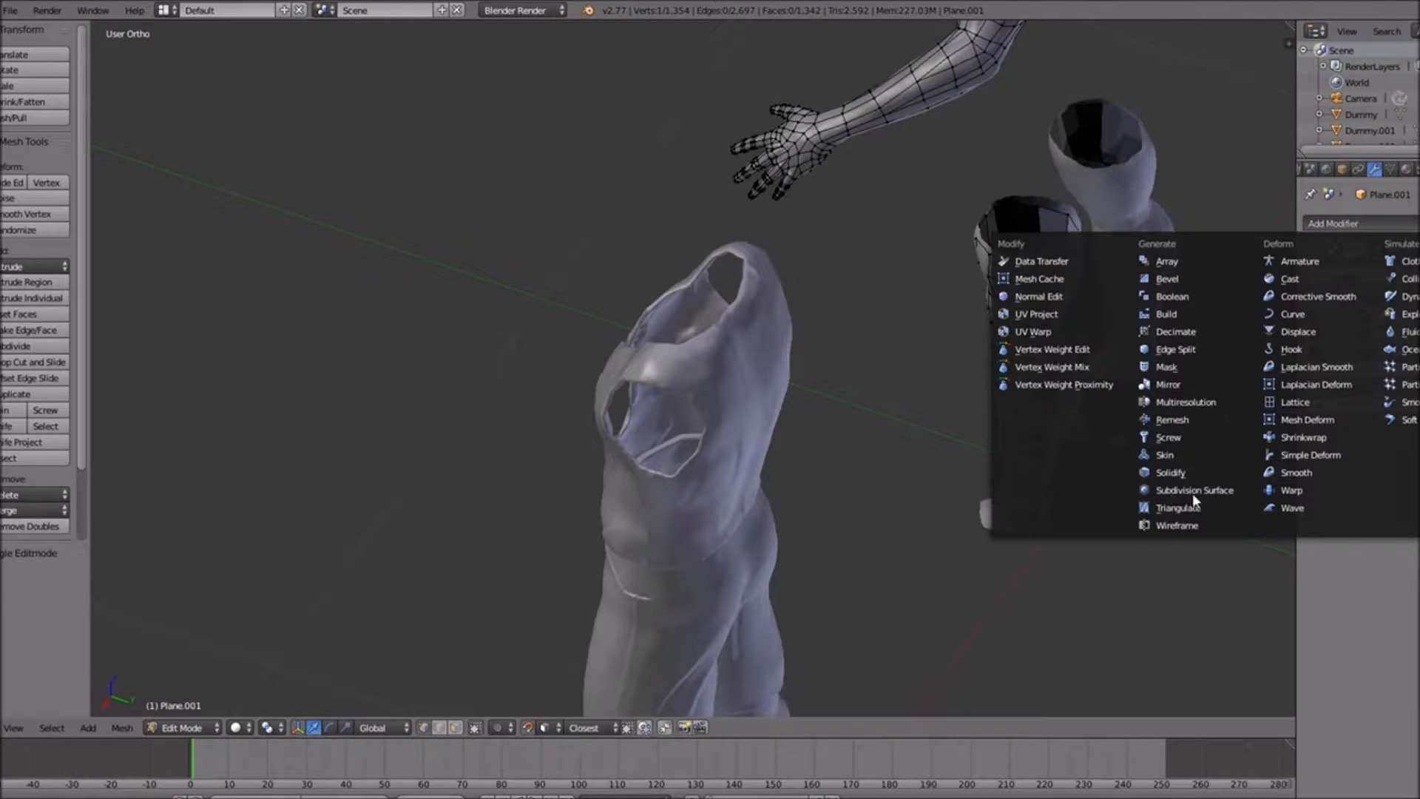
Examine the topology of the head, arm, leg and torso in front view, finishing close up on the chest
{"action": "middle_click_drag", "start_coordinate": [699, 419], "coordinate": [780, 451]}
{"action": "scroll", "coordinate": [780, 449], "scroll_direction": "down", "scroll_amount": 20, "text": "ctrl"}
{"action": "key", "text": "KP_1"}
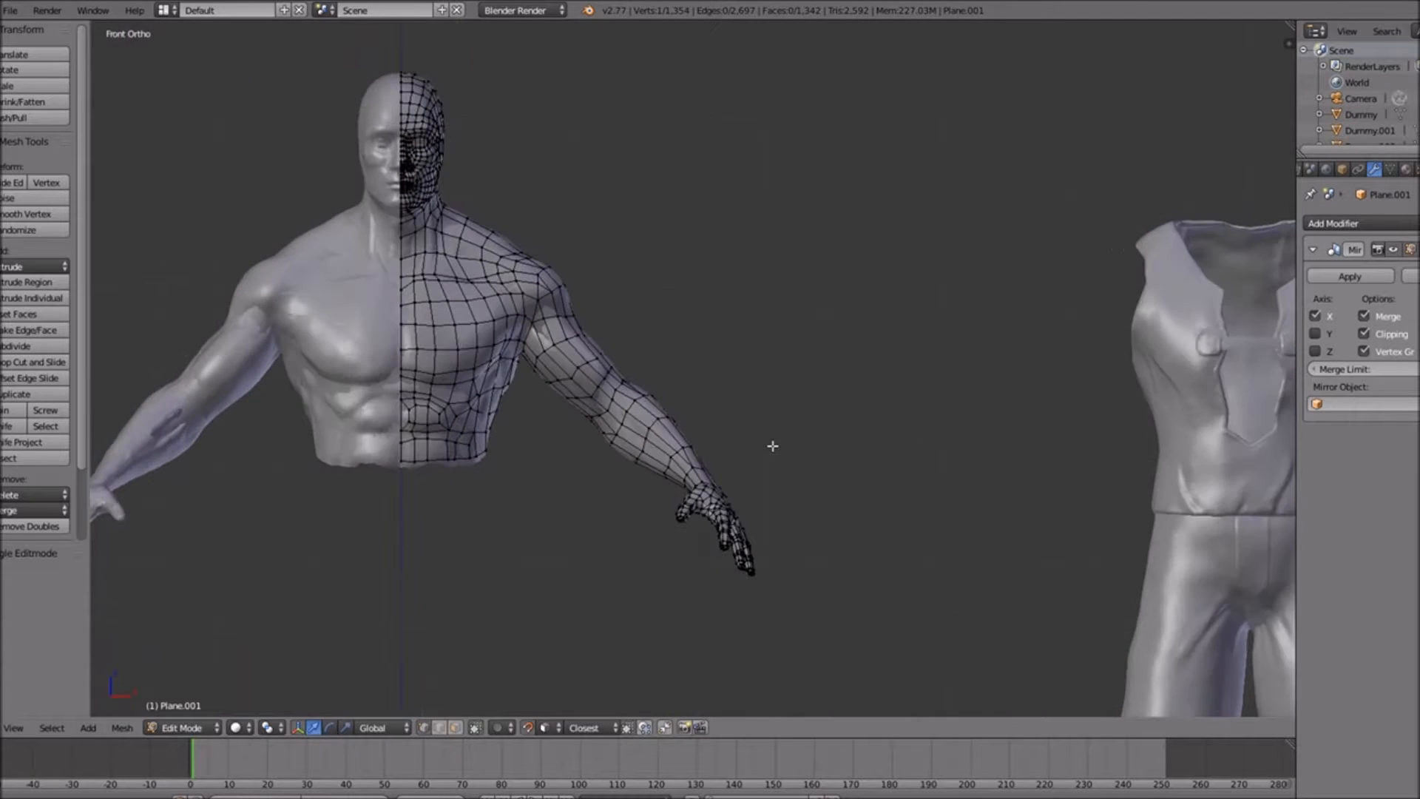
{"action": "scroll", "coordinate": [772, 446], "scroll_direction": "up", "scroll_amount": 5, "text": "ctrl"}
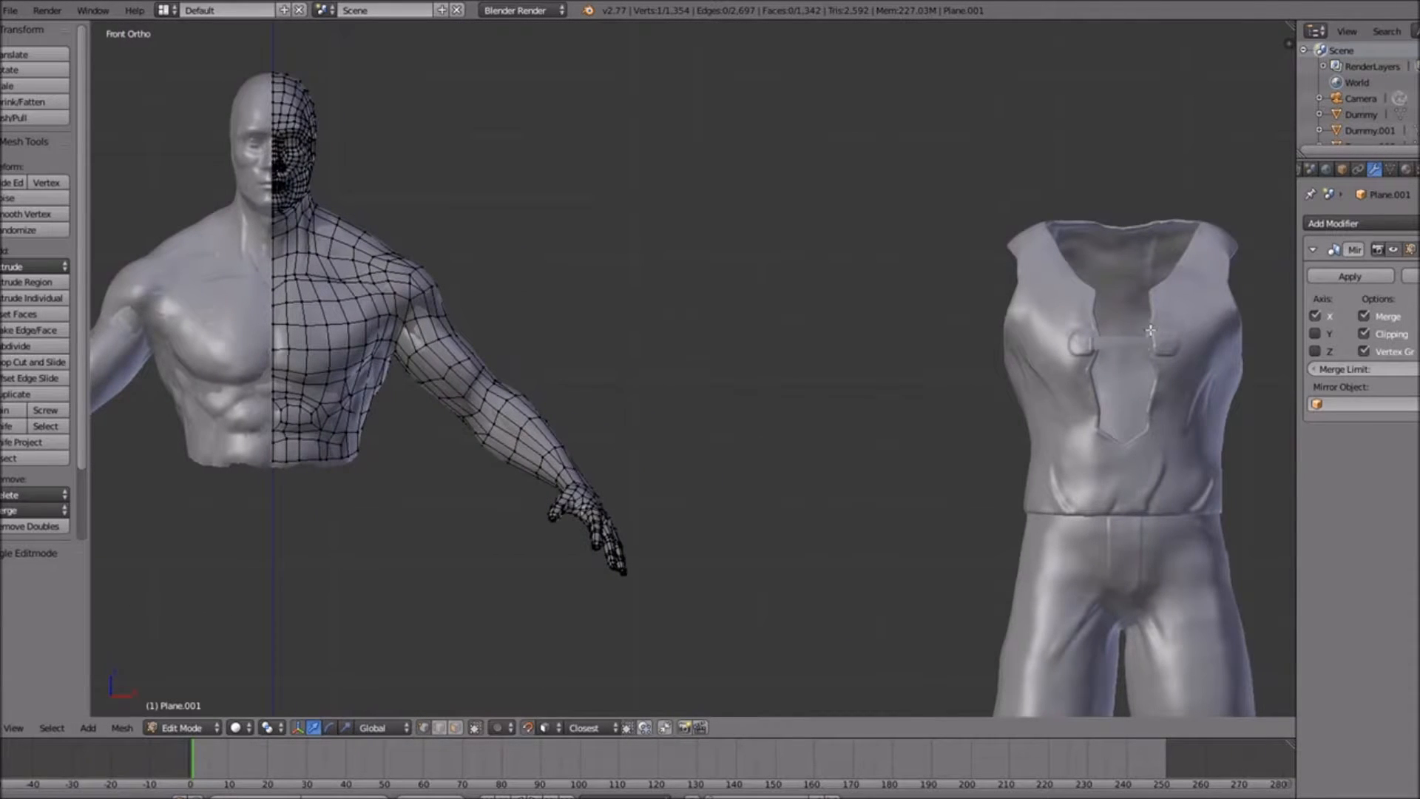
{"action": "scroll", "coordinate": [1046, 409], "scroll_direction": "down", "scroll_amount": 6}
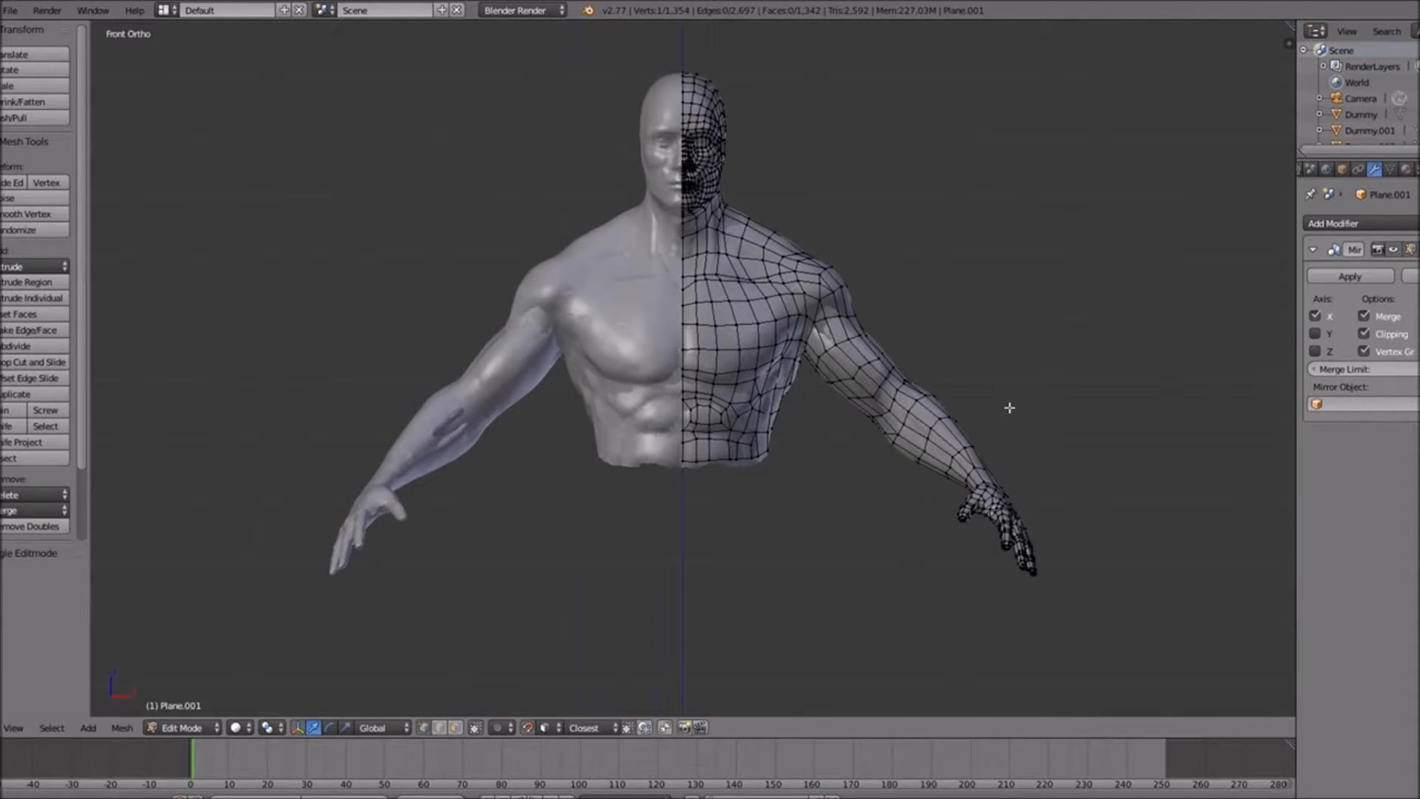
{"action": "scroll", "coordinate": [800, 407], "scroll_direction": "down", "scroll_amount": 2}
{"action": "scroll", "coordinate": [761, 410], "scroll_direction": "up", "scroll_amount": 6}
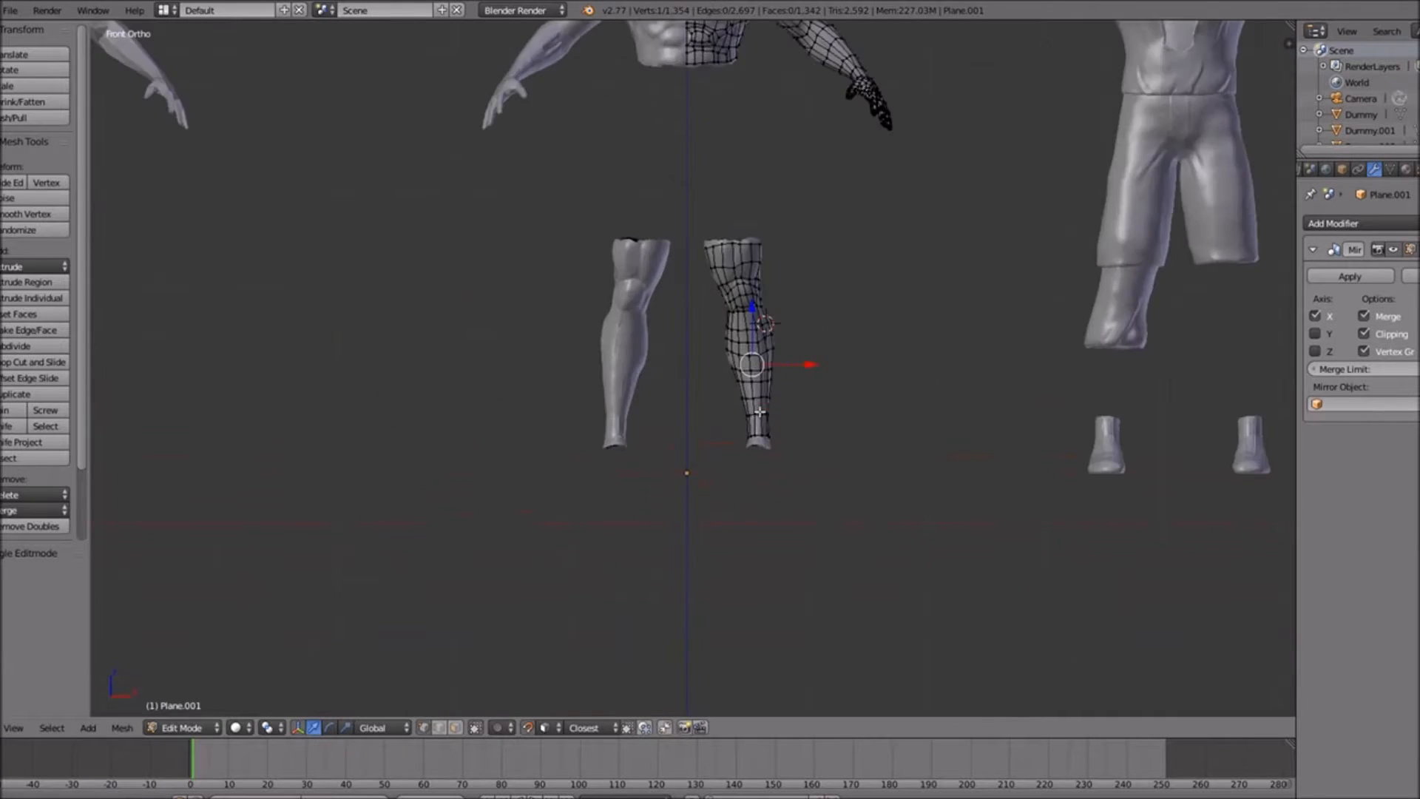
{"action": "scroll", "coordinate": [759, 411], "scroll_direction": "up", "scroll_amount": 4, "text": "shift"}
{"action": "scroll", "coordinate": [741, 257], "scroll_direction": "up", "scroll_amount": 4, "text": "shift"}
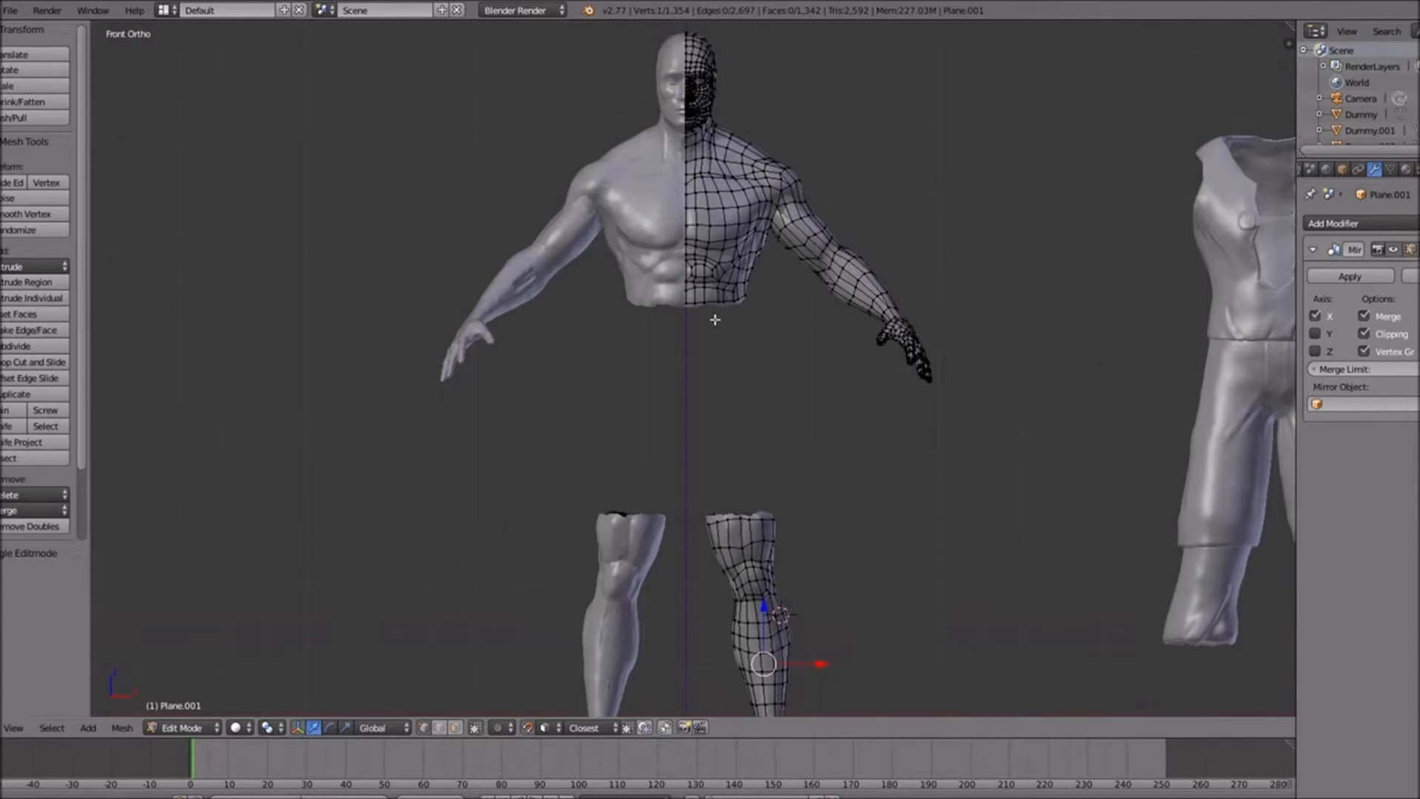
{"action": "scroll", "coordinate": [747, 296], "scroll_direction": "down", "scroll_amount": 3}
{"action": "scroll", "coordinate": [754, 347], "scroll_direction": "up", "scroll_amount": 8}
{"action": "scroll", "coordinate": [754, 348], "scroll_direction": "up", "scroll_amount": 2, "text": "shift"}
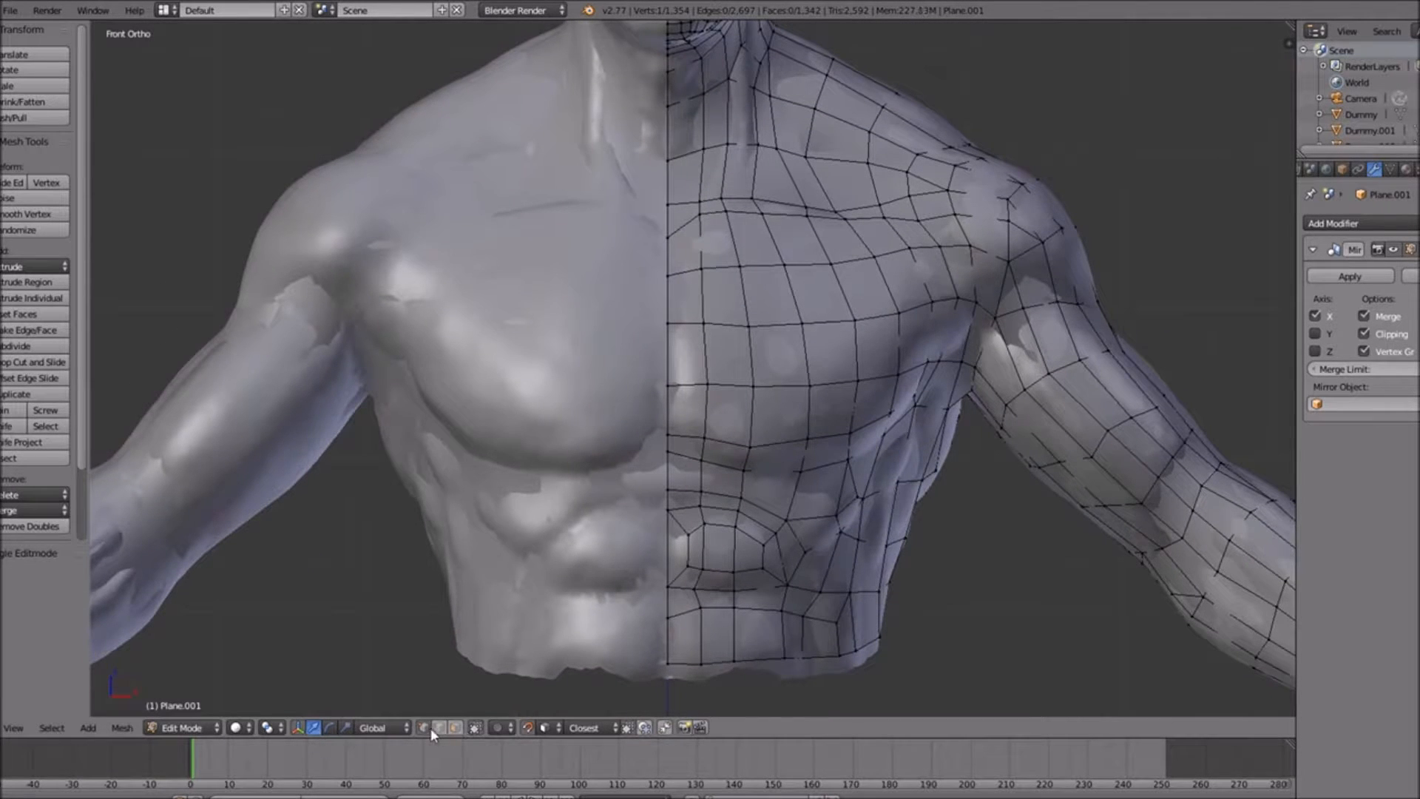
Mark a seam on the edge loop running around the upper arm just below the shoulder muscle
{"action": "middle_click_drag", "start_coordinate": [911, 493], "coordinate": [981, 314]}
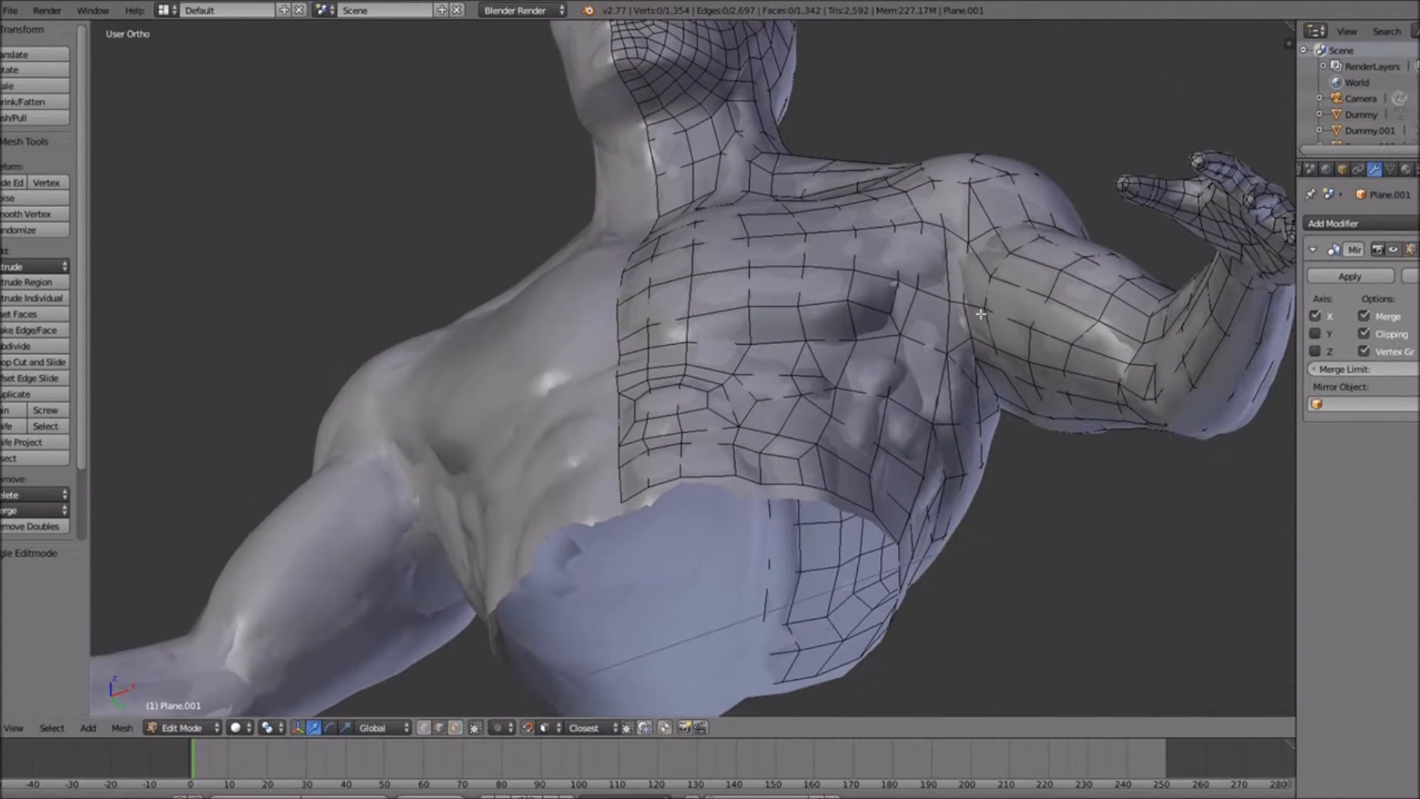
{"action": "right_click", "coordinate": [970, 321]}
{"action": "right_click", "coordinate": [967, 270], "text": "shift"}
{"action": "right_click", "coordinate": [984, 236], "text": "shift"}
{"action": "right_click", "coordinate": [1011, 223], "text": "shift"}
{"action": "right_click", "coordinate": [1051, 219], "text": "shift"}
{"action": "middle_click_drag", "start_coordinate": [1138, 220], "coordinate": [732, 426]}
{"action": "right_click", "coordinate": [712, 365], "text": "shift"}
{"action": "right_click", "coordinate": [746, 358], "text": "shift"}
{"action": "right_click", "coordinate": [773, 356], "text": "shift"}
{"action": "right_click", "coordinate": [797, 353], "text": "shift"}
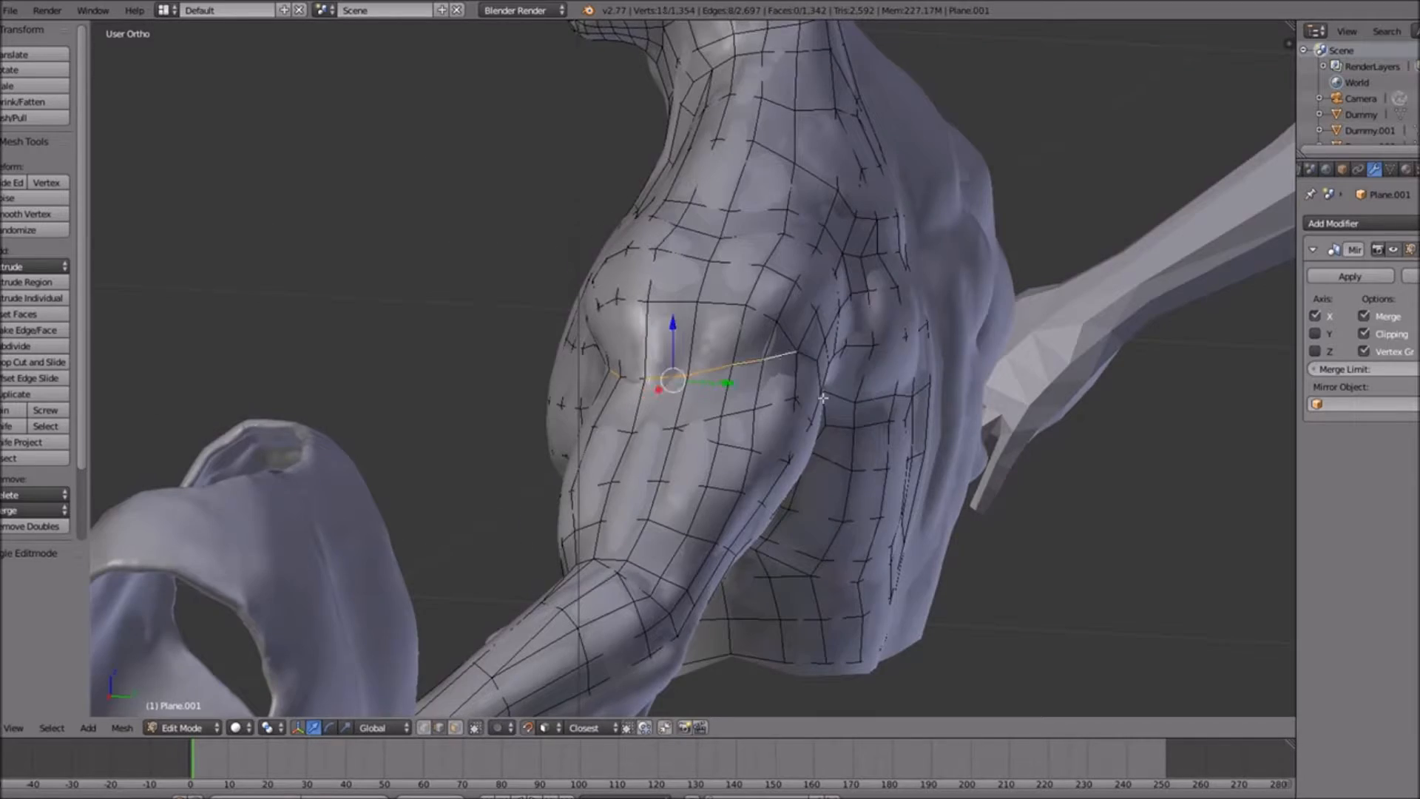
{"action": "right_click", "coordinate": [826, 395], "text": "shift"}
{"action": "middle_click_drag", "start_coordinate": [826, 395], "coordinate": [718, 364]}
{"action": "right_click", "coordinate": [516, 270], "text": "shift"}
{"action": "right_click", "coordinate": [541, 300], "text": "shift"}
{"action": "right_click", "coordinate": [542, 328], "text": "shift"}
{"action": "middle_click_drag", "start_coordinate": [556, 380], "coordinate": [455, 324]}
{"action": "right_click", "coordinate": [444, 305], "text": "shift"}
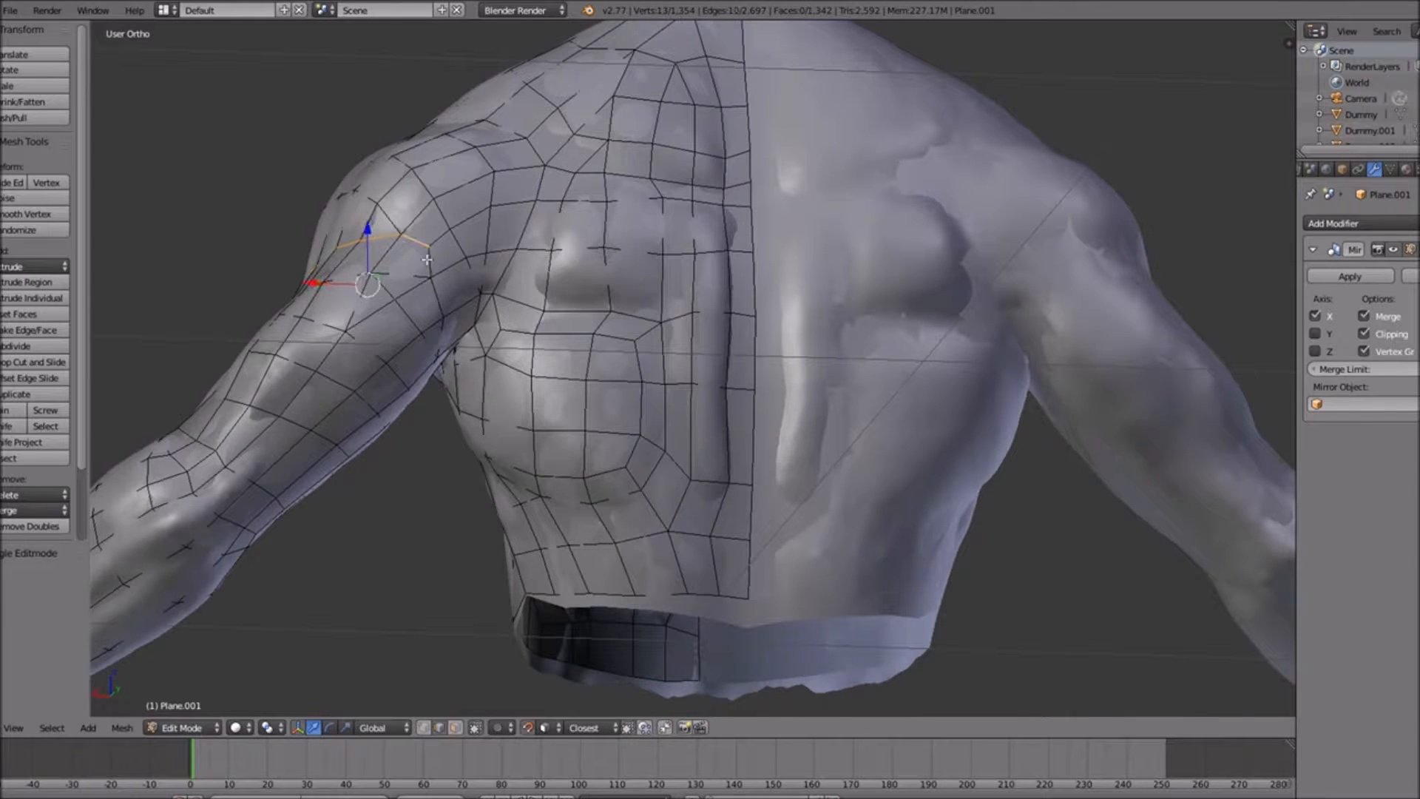
{"action": "right_click", "coordinate": [449, 231], "text": "shift"}
{"action": "right_click", "coordinate": [469, 266], "text": "shift"}
{"action": "right_click", "coordinate": [479, 290], "text": "shift"}
{"action": "right_click", "coordinate": [474, 319], "text": "shift"}
{"action": "right_click", "coordinate": [471, 355], "text": "shift"}
{"action": "middle_click_drag", "start_coordinate": [471, 356], "coordinate": [550, 284]}
{"action": "right_click", "coordinate": [635, 158], "text": "shift"}
{"action": "middle_click_drag", "start_coordinate": [634, 158], "coordinate": [927, 244]}
{"action": "right_click", "coordinate": [772, 122], "text": "shift"}
{"action": "right_click", "coordinate": [764, 119], "text": "shift"}
{"action": "key", "text": "space"}
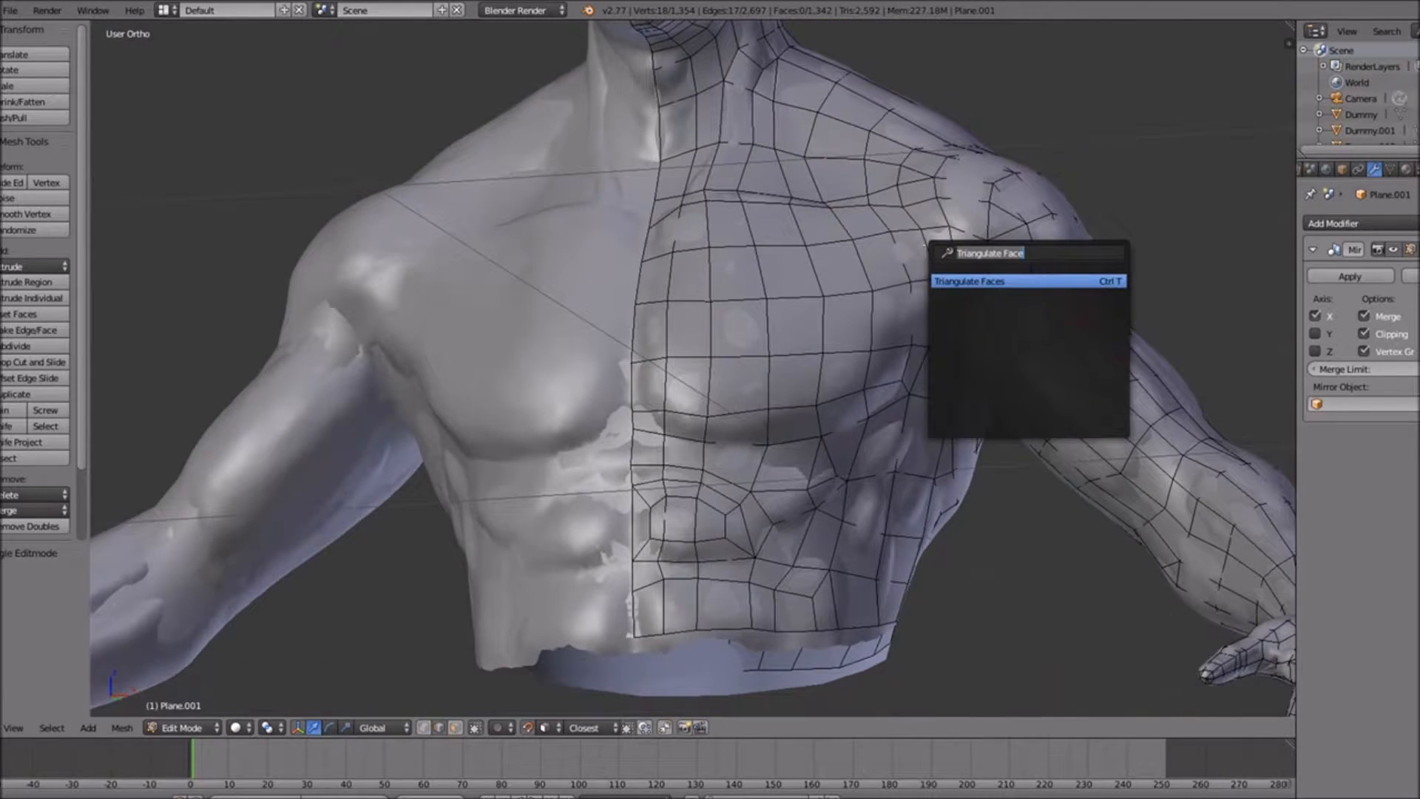
{"action": "type", "text": "seam"}
{"action": "key", "text": "Return"}
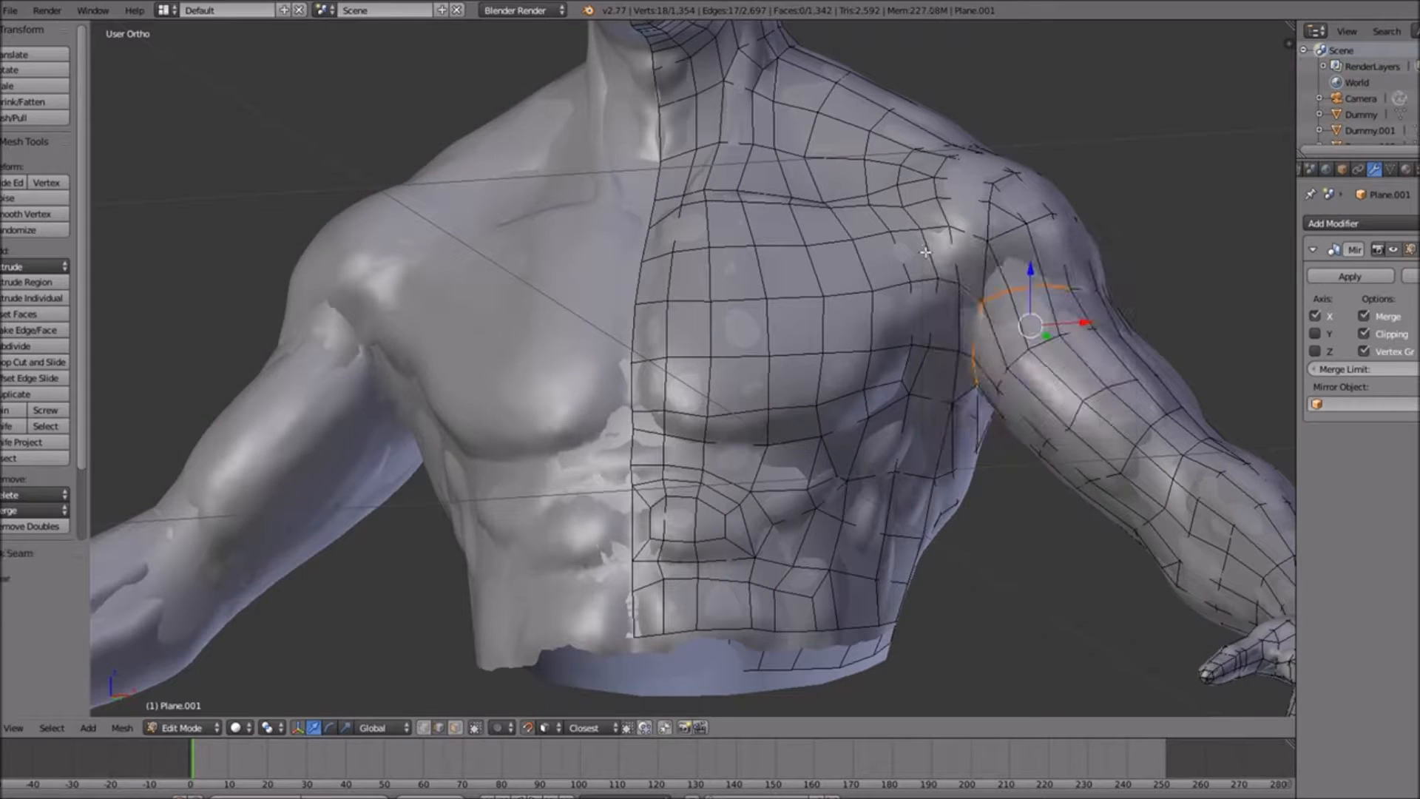
Mark a seam around the shoulder joint, following the edges from the front of the armpit over the shoulder and down the back
{"action": "right_click", "coordinate": [956, 251]}
{"action": "right_click", "coordinate": [938, 215], "text": "shift"}
{"action": "middle_click_drag", "start_coordinate": [938, 215], "coordinate": [936, 265]}
{"action": "right_click", "coordinate": [929, 268], "text": "shift"}
{"action": "right_click", "coordinate": [949, 247], "text": "shift"}
{"action": "right_click", "coordinate": [997, 242], "text": "shift"}
{"action": "right_click", "coordinate": [1013, 227], "text": "shift"}
{"action": "right_click", "coordinate": [1024, 213], "text": "shift"}
{"action": "middle_click_drag", "start_coordinate": [1023, 214], "coordinate": [835, 223]}
{"action": "right_click", "coordinate": [541, 353], "text": "shift"}
{"action": "right_click", "coordinate": [490, 330], "text": "shift"}
{"action": "right_click", "coordinate": [476, 307], "text": "shift"}
{"action": "right_click", "coordinate": [574, 328], "text": "shift"}
{"action": "right_click", "coordinate": [609, 339], "text": "shift"}
{"action": "right_click", "coordinate": [652, 362], "text": "shift"}
{"action": "right_click", "coordinate": [668, 410], "text": "shift"}
{"action": "right_click", "coordinate": [651, 454], "text": "shift"}
{"action": "middle_click_drag", "start_coordinate": [652, 454], "coordinate": [651, 366]}
{"action": "right_click", "coordinate": [654, 175], "text": "shift"}
{"action": "right_click", "coordinate": [627, 203], "text": "shift"}
{"action": "middle_click_drag", "start_coordinate": [627, 203], "coordinate": [684, 231]}
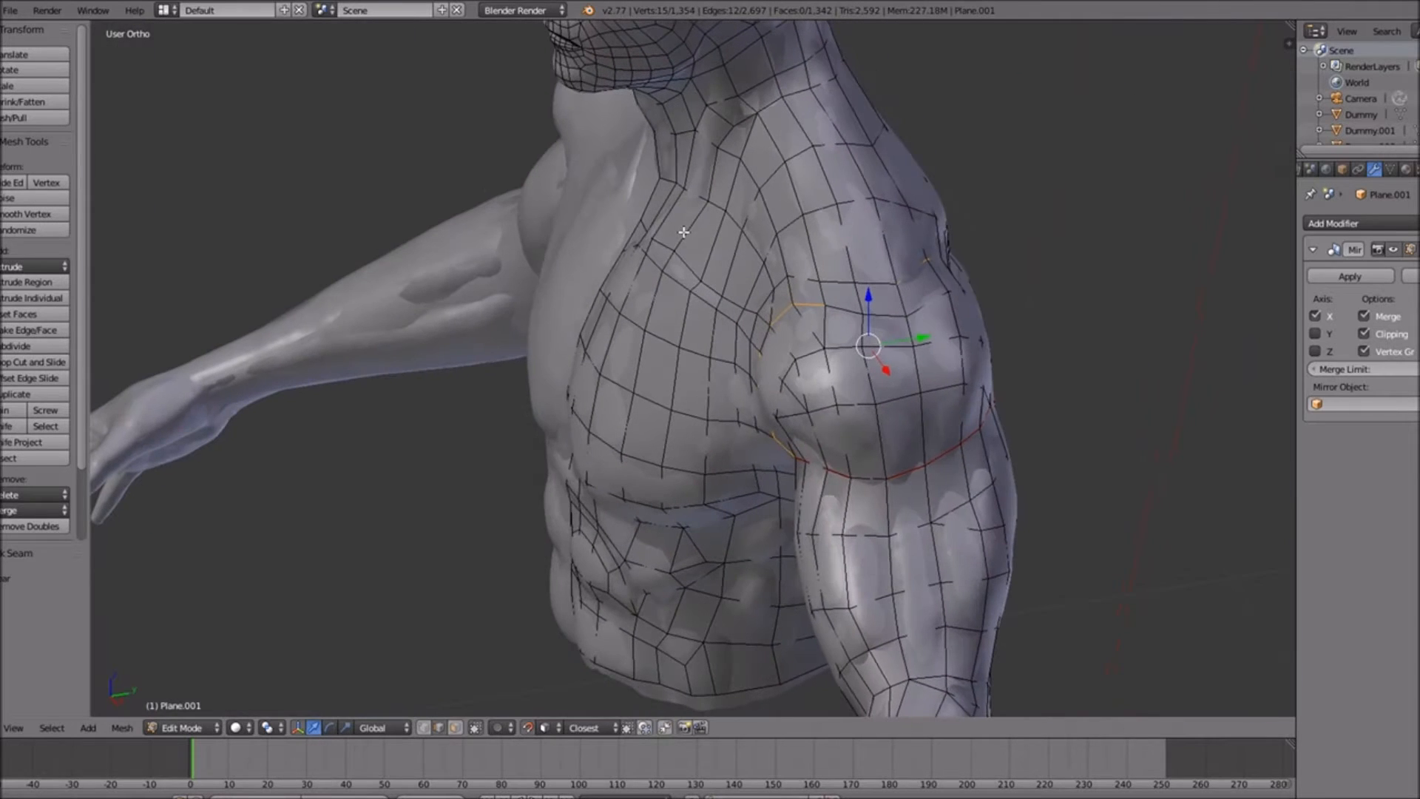
{"action": "right_click", "coordinate": [806, 310], "text": "shift"}
{"action": "right_click", "coordinate": [874, 282], "text": "shift"}
{"action": "right_click", "coordinate": [840, 282], "text": "shift"}
{"action": "right_click", "coordinate": [811, 284], "text": "shift"}
{"action": "right_click", "coordinate": [808, 310], "text": "shift"}
{"action": "right_click", "coordinate": [812, 327], "text": "shift"}
{"action": "right_click", "coordinate": [785, 316], "text": "shift"}
{"action": "middle_click_drag", "start_coordinate": [785, 317], "coordinate": [897, 284]}
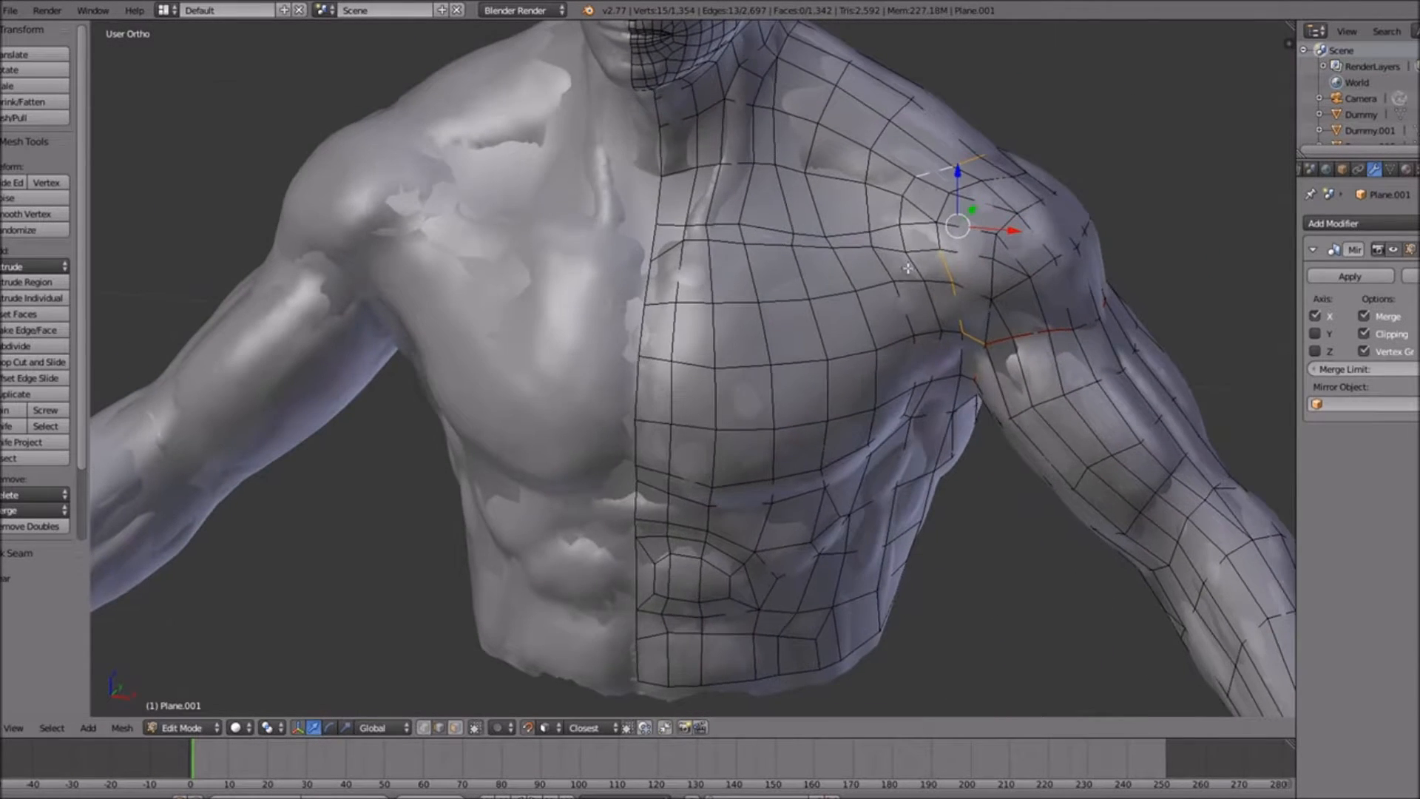
{"action": "right_click", "coordinate": [910, 186], "text": "shift"}
{"action": "right_click", "coordinate": [911, 224], "text": "shift"}
{"action": "right_click", "coordinate": [902, 240], "text": "shift"}
{"action": "right_click", "coordinate": [915, 224], "text": "shift"}
{"action": "right_click", "coordinate": [898, 213], "text": "shift"}
{"action": "right_click", "coordinate": [920, 270], "text": "shift"}
{"action": "right_click", "coordinate": [934, 298], "text": "shift"}
{"action": "right_click", "coordinate": [971, 338], "text": "shift"}
{"action": "right_click", "coordinate": [959, 305], "text": "shift"}
{"action": "right_click", "coordinate": [944, 267], "text": "shift"}
{"action": "middle_click_drag", "start_coordinate": [954, 343], "coordinate": [940, 299]}
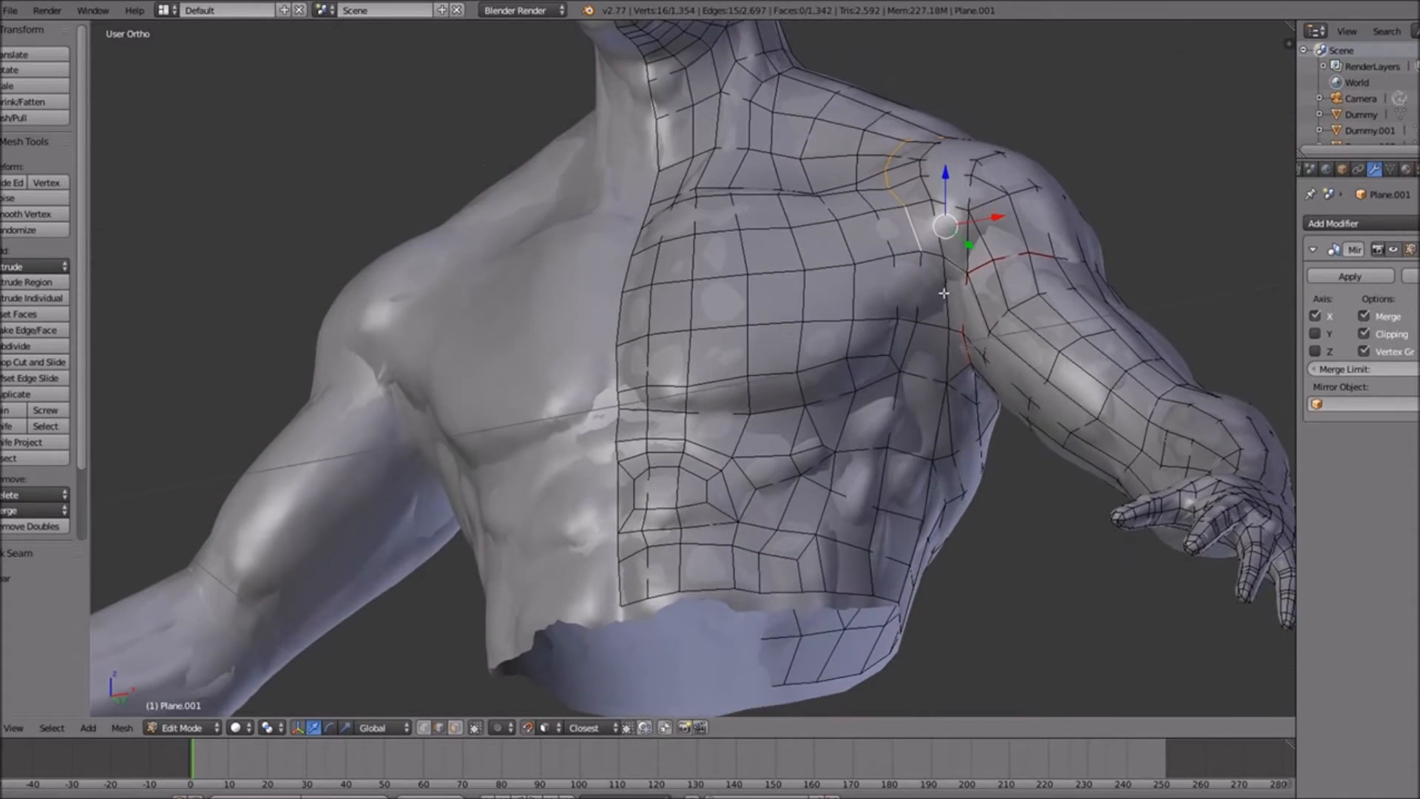
{"action": "right_click", "coordinate": [956, 266], "text": "shift"}
{"action": "key", "text": "space"}
{"action": "key", "text": "Return"}
Mark a seam down the side of the torso from the armpit to the open waist edge
{"action": "scroll", "coordinate": [810, 353], "scroll_direction": "down", "scroll_amount": 4, "text": "ctrl"}
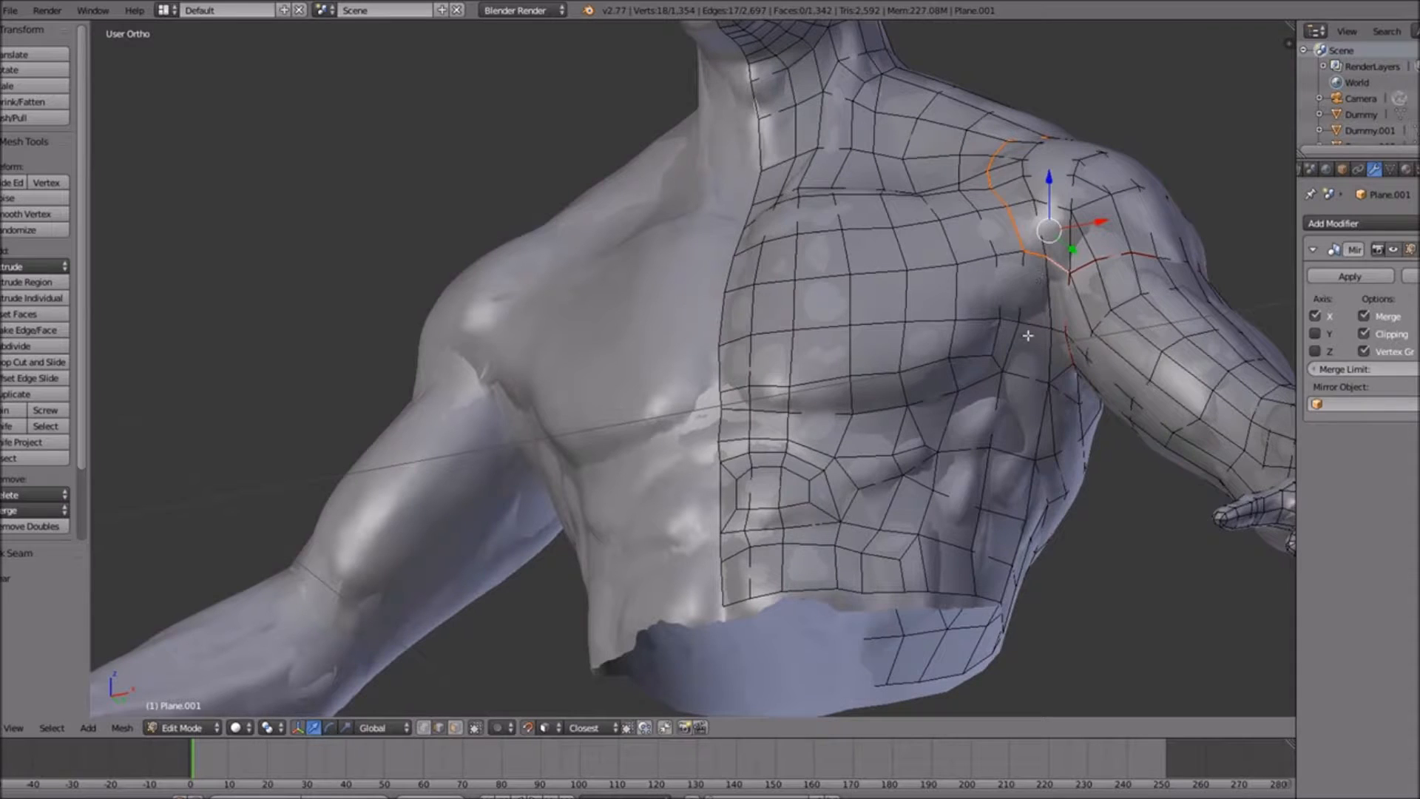
{"action": "middle_click_drag", "start_coordinate": [1054, 442], "coordinate": [917, 271]}
{"action": "right_click", "coordinate": [883, 85]}
{"action": "right_click", "coordinate": [879, 130], "text": "shift"}
{"action": "right_click", "coordinate": [888, 188], "text": "shift"}
{"action": "right_click", "coordinate": [893, 225], "text": "shift"}
{"action": "right_click", "coordinate": [893, 260], "text": "shift"}
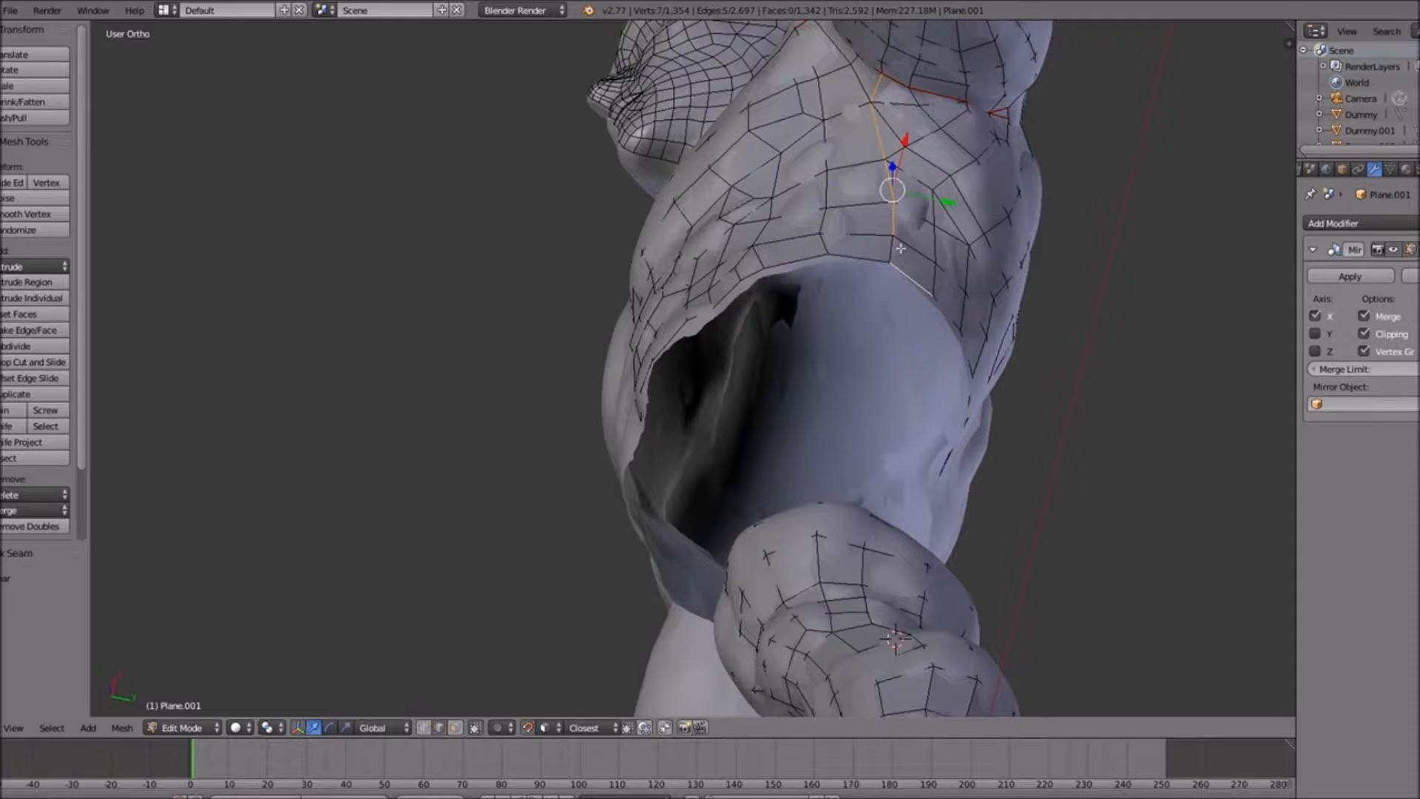
{"action": "right_click", "coordinate": [902, 270], "text": "shift"}
{"action": "right_click", "coordinate": [887, 246], "text": "shift"}
{"action": "key", "text": "space"}
{"action": "key", "text": "Return"}
Mark a seam across the upper back from the shoulder seam to the mirror centre line
{"action": "middle_click_drag", "start_coordinate": [776, 140], "coordinate": [832, 222]}
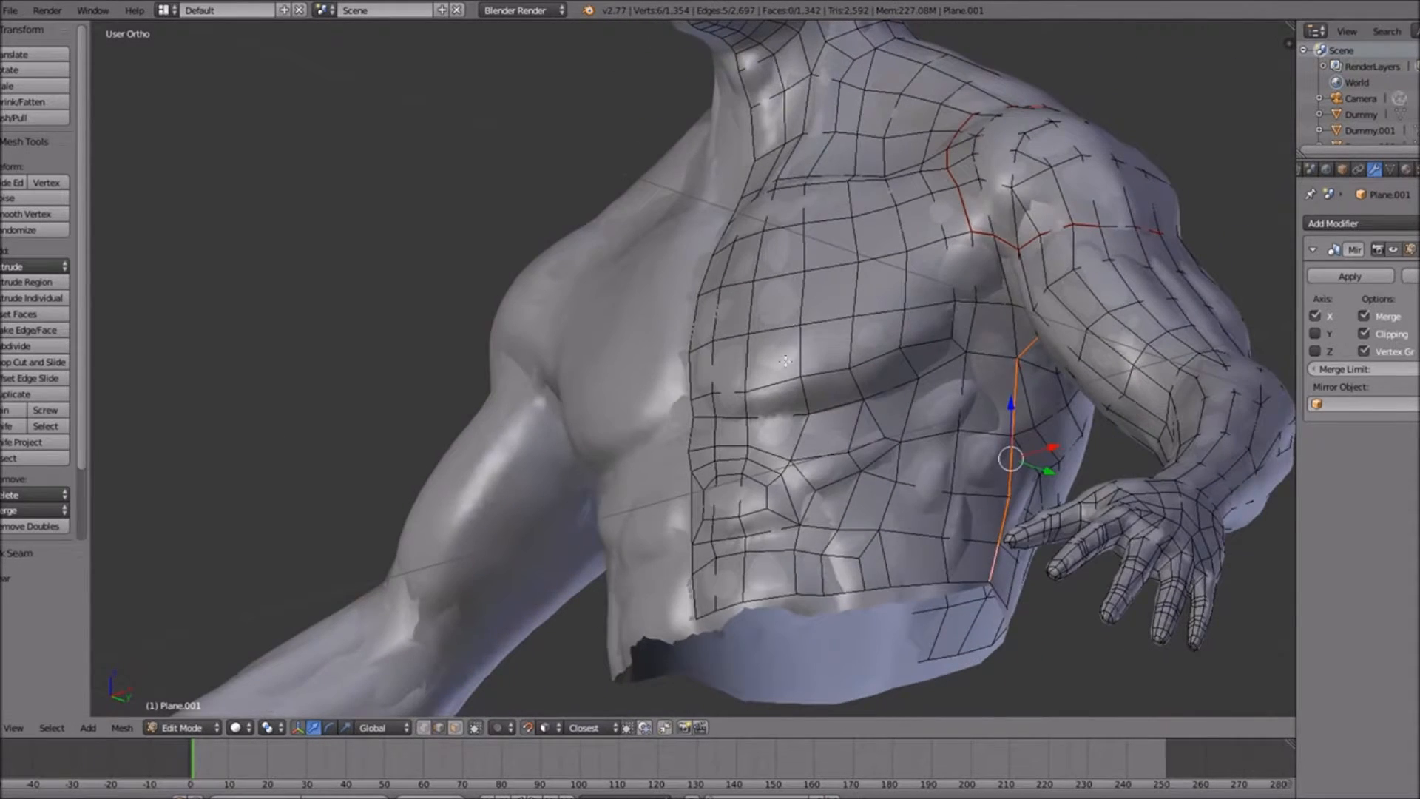
{"action": "right_click", "coordinate": [980, 280]}
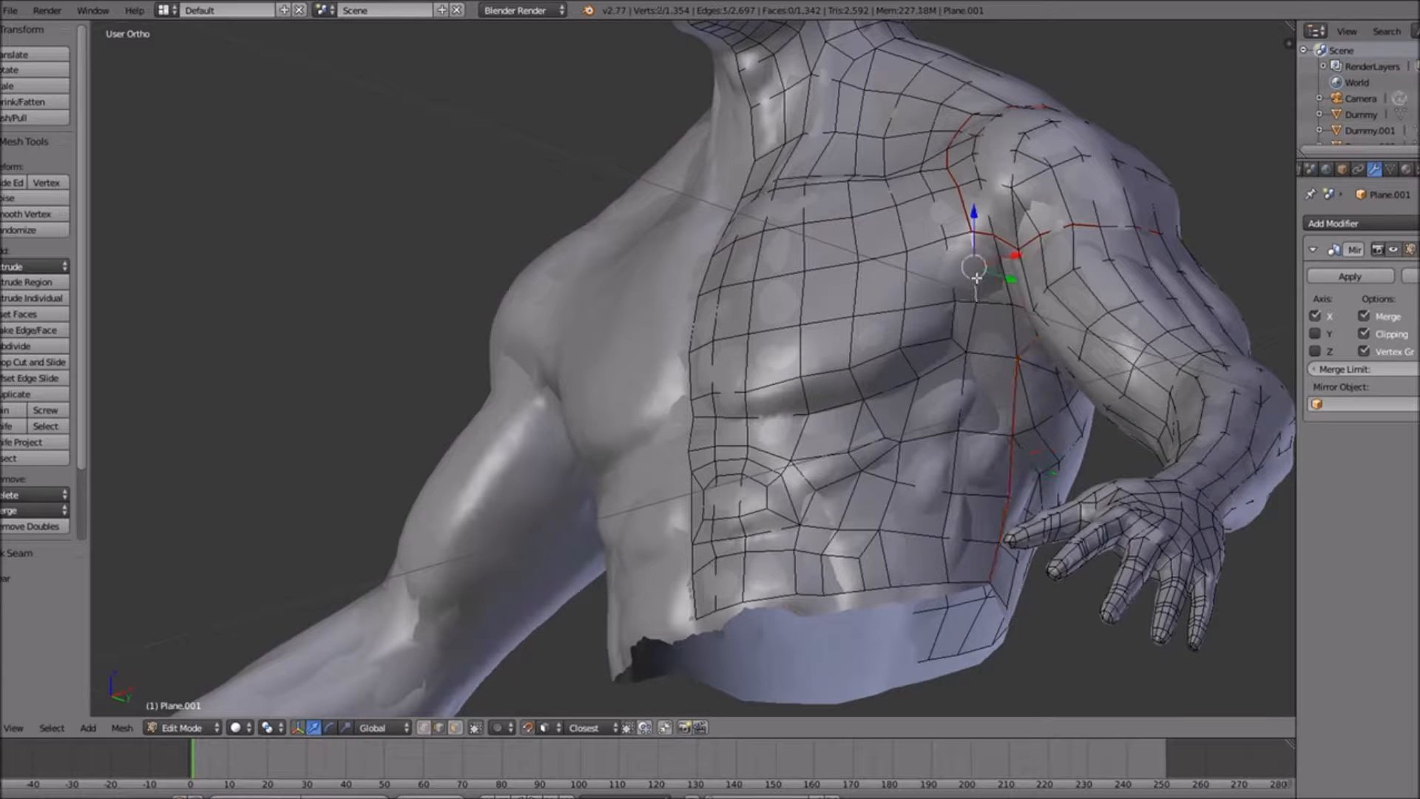
{"action": "middle_click_drag", "start_coordinate": [889, 394], "coordinate": [789, 315]}
{"action": "middle_click_drag", "start_coordinate": [531, 282], "coordinate": [700, 294]}
{"action": "middle_click_drag", "start_coordinate": [919, 299], "coordinate": [543, 279]}
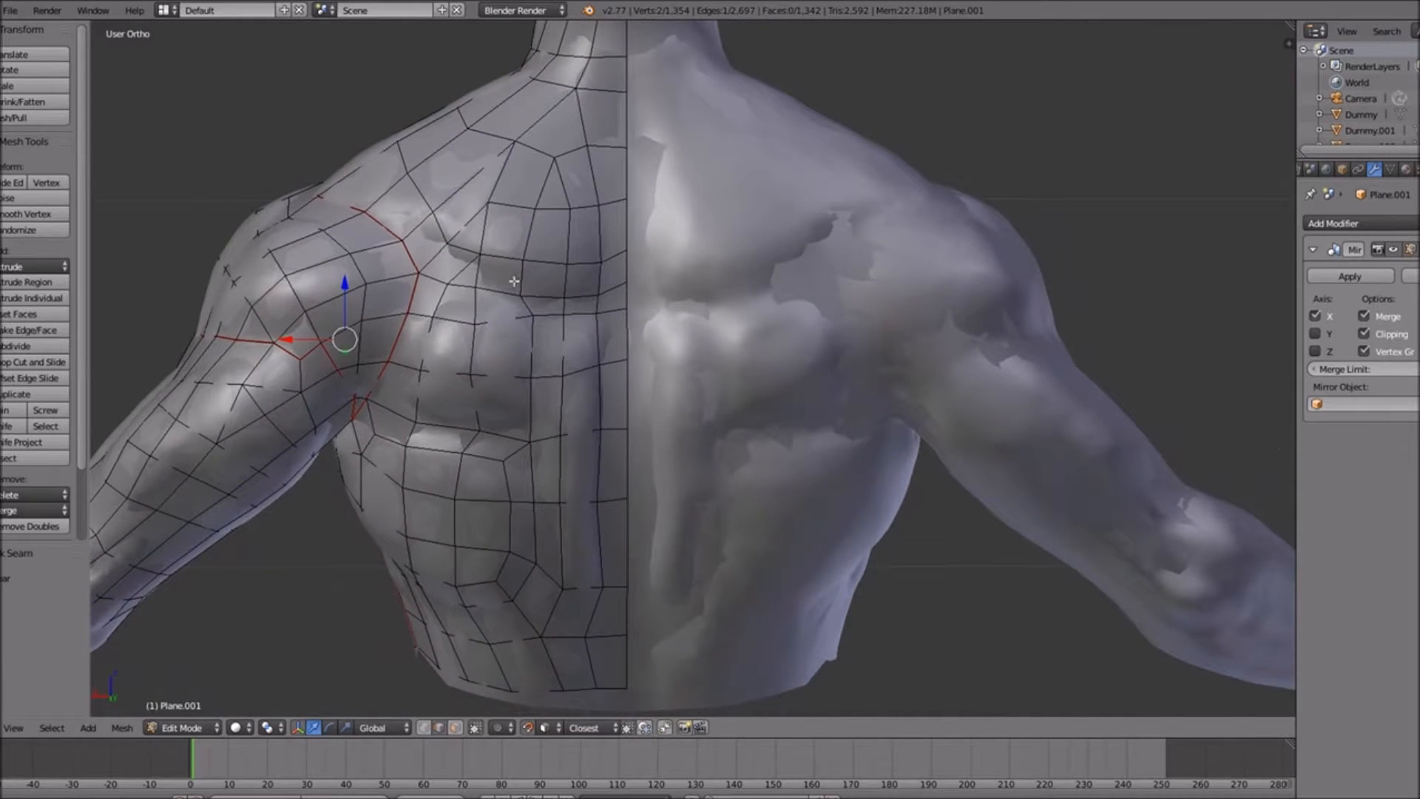
{"action": "middle_click_drag", "start_coordinate": [424, 276], "coordinate": [424, 279]}
{"action": "right_click", "coordinate": [433, 278]}
{"action": "right_click", "coordinate": [464, 283], "text": "shift"}
{"action": "right_click", "coordinate": [495, 287], "text": "shift"}
{"action": "right_click", "coordinate": [528, 294], "text": "shift"}
{"action": "right_click", "coordinate": [580, 295], "text": "shift"}
{"action": "right_click", "coordinate": [614, 287], "text": "shift"}
{"action": "key", "text": "space"}
{"action": "key", "text": "Return"}
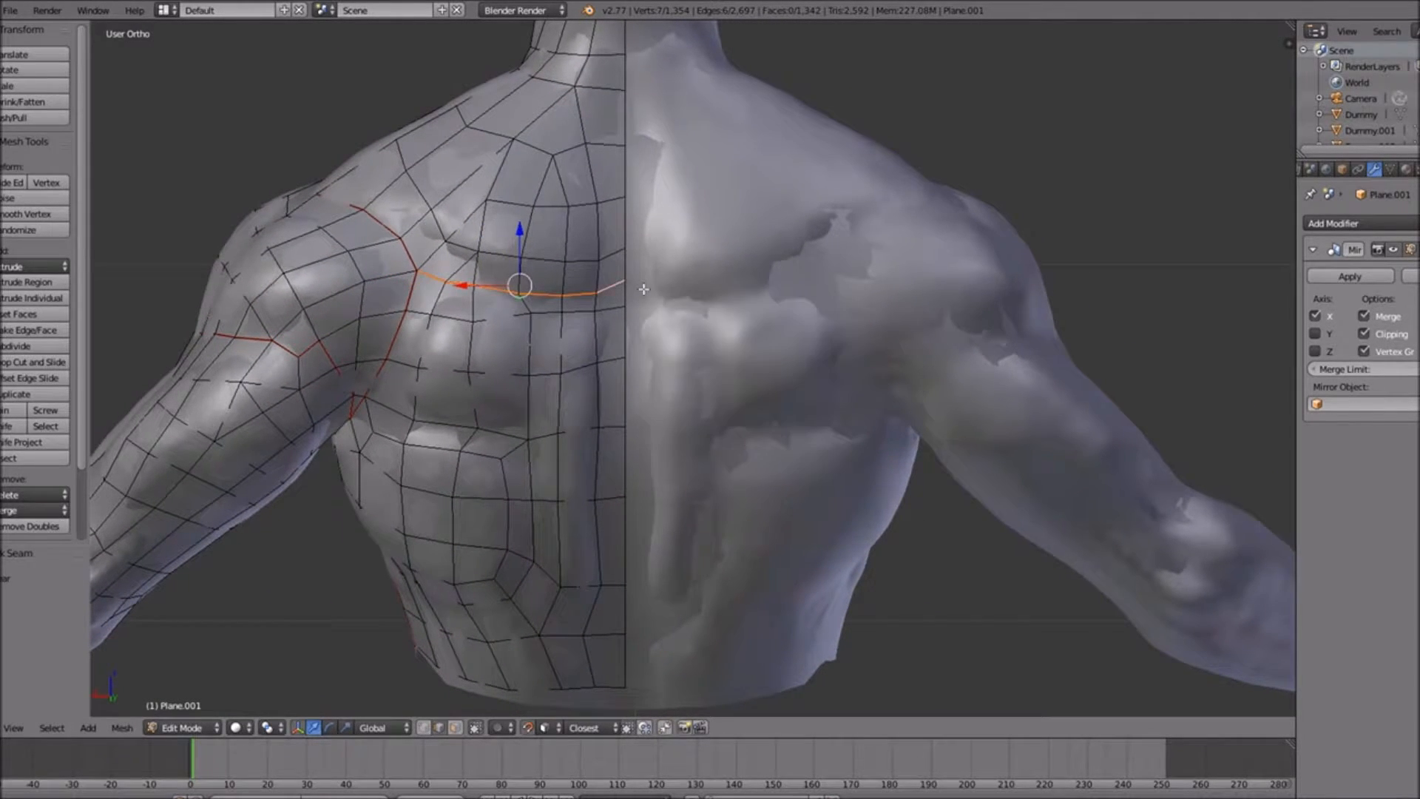
Mark a seam lengthwise along the underside of the arm from the upper-arm seam to the wrist
{"action": "middle_click_drag", "start_coordinate": [524, 302], "coordinate": [683, 195]}
{"action": "middle_click_drag", "start_coordinate": [399, 193], "coordinate": [882, 307]}
{"action": "middle_click_drag", "start_coordinate": [967, 580], "coordinate": [428, 552]}
{"action": "middle_click_drag", "start_coordinate": [394, 496], "coordinate": [589, 448]}
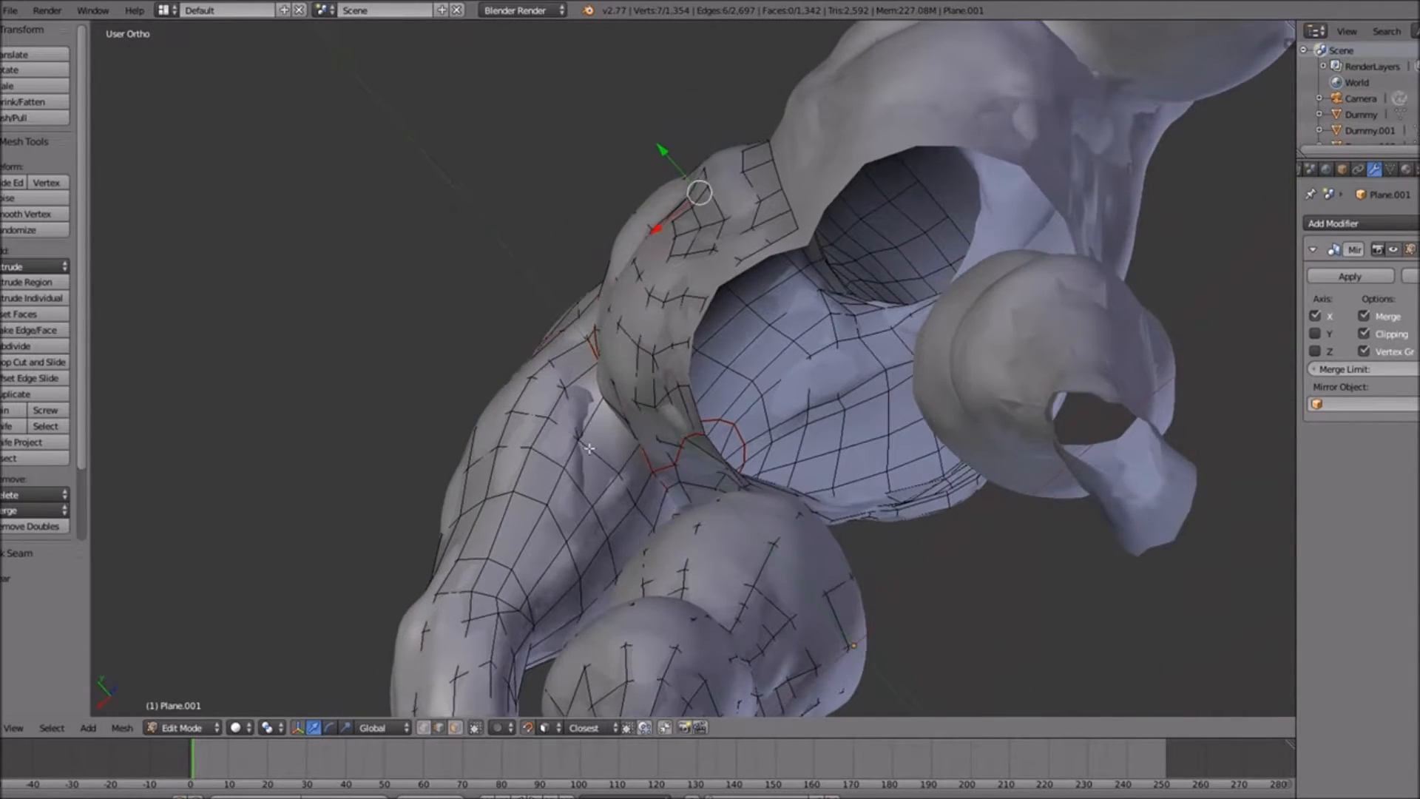
{"action": "right_click", "coordinate": [591, 417]}
{"action": "right_click", "coordinate": [622, 458]}
{"action": "right_click", "coordinate": [610, 488], "text": "shift"}
{"action": "right_click", "coordinate": [584, 525], "text": "shift"}
{"action": "right_click", "coordinate": [555, 558], "text": "shift"}
{"action": "right_click", "coordinate": [525, 601], "text": "shift"}
{"action": "middle_click_drag", "start_coordinate": [555, 592], "coordinate": [553, 525]}
{"action": "right_click", "coordinate": [548, 648], "text": "shift"}
{"action": "right_click", "coordinate": [538, 656], "text": "shift"}
{"action": "right_click", "coordinate": [552, 536], "text": "shift"}
{"action": "scroll", "coordinate": [568, 629], "scroll_direction": "down", "scroll_amount": 3}
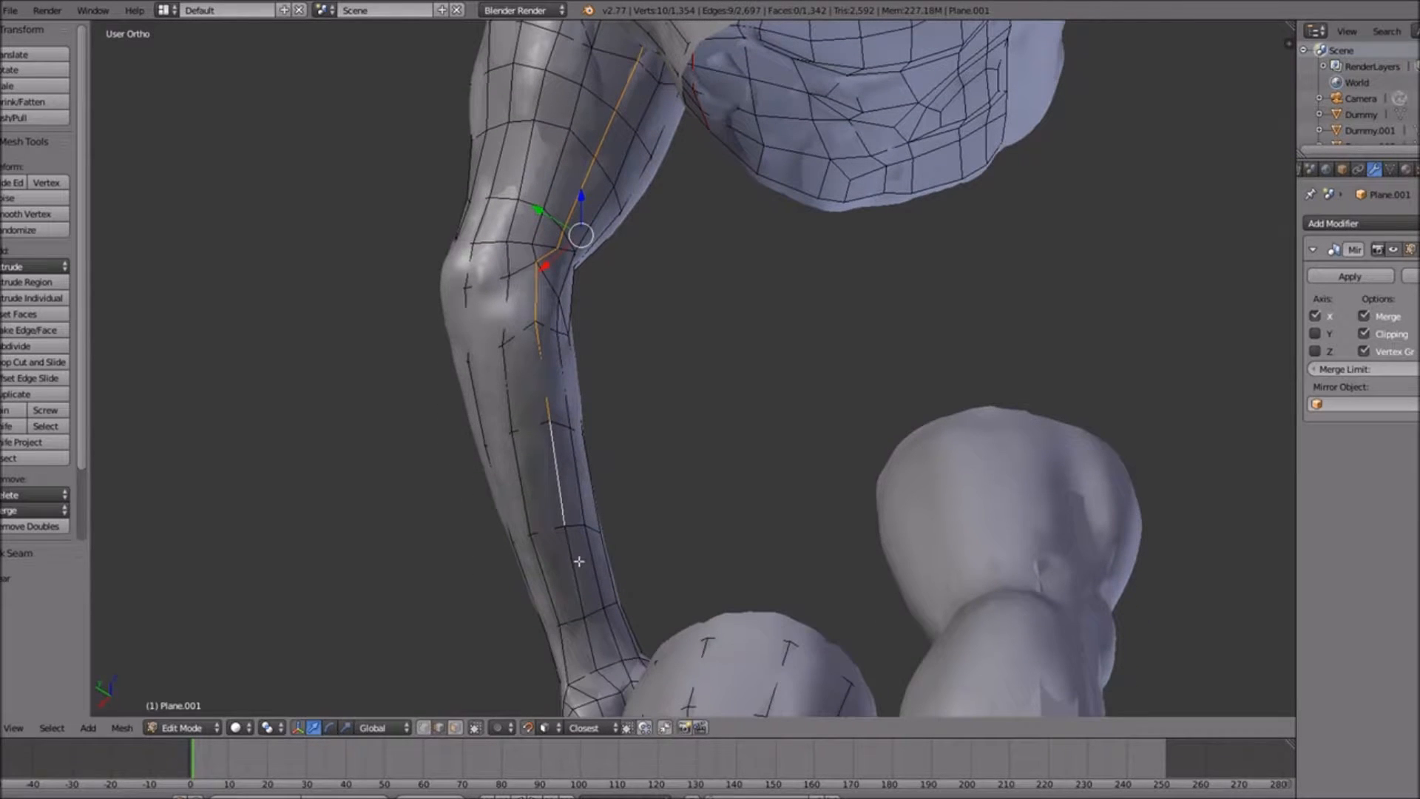
{"action": "right_click", "coordinate": [574, 560], "text": "shift"}
{"action": "right_click", "coordinate": [587, 638], "text": "shift"}
{"action": "scroll", "coordinate": [583, 588], "scroll_direction": "up", "scroll_amount": 3}
{"action": "middle_click_drag", "start_coordinate": [583, 588], "coordinate": [586, 579]}
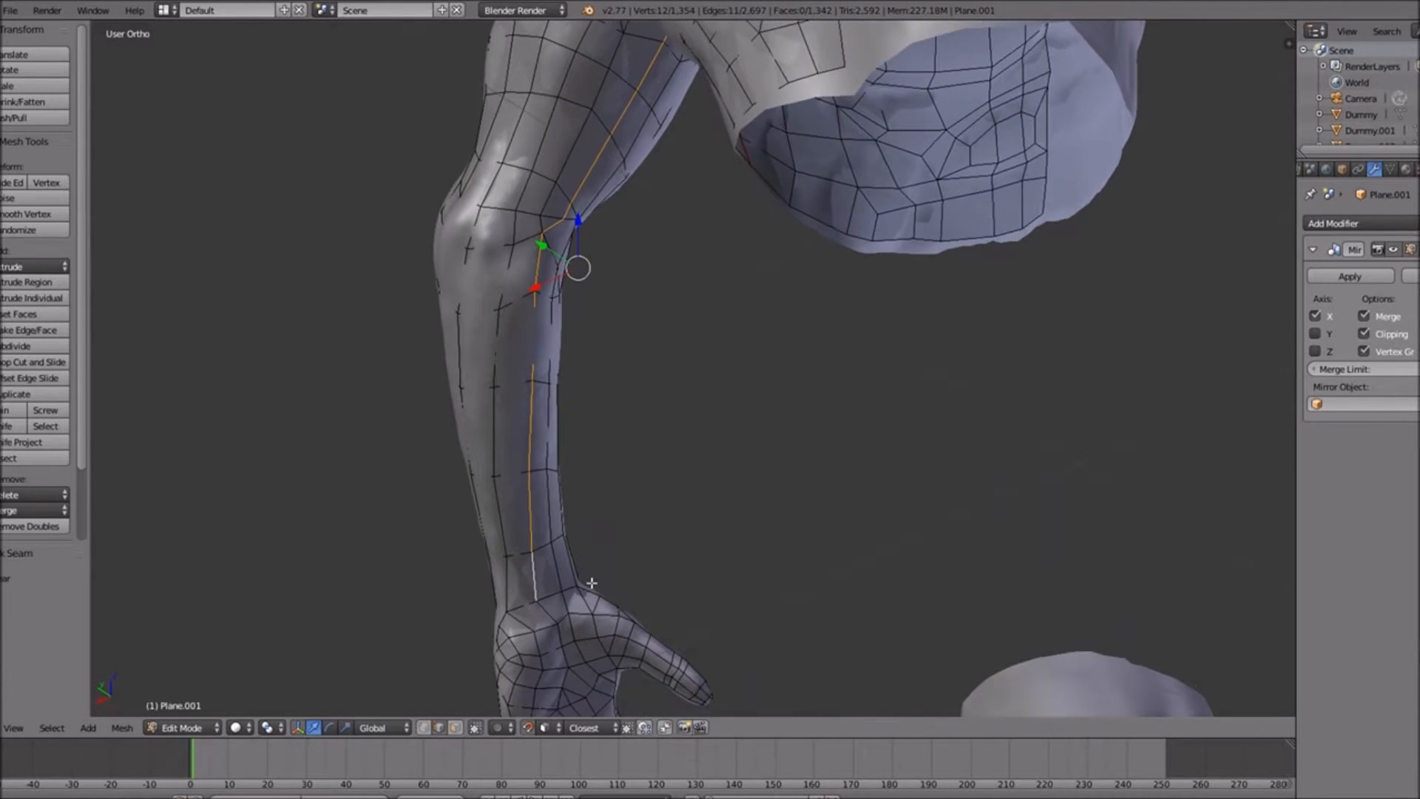
{"action": "key", "text": "space"}
{"action": "key", "text": "Return"}
Mark a seam on the edge loop around the wrist, separating the hand from the forearm
{"action": "middle_click_drag", "start_coordinate": [467, 553], "coordinate": [599, 551]}
{"action": "middle_click_drag", "start_coordinate": [326, 408], "coordinate": [299, 441]}
{"action": "right_click", "coordinate": [330, 505]}
{"action": "right_click", "coordinate": [306, 498], "text": "shift"}
{"action": "middle_click_drag", "start_coordinate": [307, 497], "coordinate": [560, 523]}
{"action": "right_click", "coordinate": [558, 520], "text": "shift"}
{"action": "right_click", "coordinate": [548, 509], "text": "shift"}
{"action": "right_click", "coordinate": [531, 493], "text": "shift"}
{"action": "right_click", "coordinate": [516, 482], "text": "shift"}
{"action": "middle_click_drag", "start_coordinate": [453, 468], "coordinate": [693, 455]}
{"action": "right_click", "coordinate": [1089, 382], "text": "shift"}
{"action": "right_click", "coordinate": [1086, 386], "text": "shift"}
{"action": "middle_click_drag", "start_coordinate": [1084, 391], "coordinate": [1184, 354]}
{"action": "right_click", "coordinate": [1001, 491], "text": "shift"}
{"action": "right_click", "coordinate": [987, 506], "text": "shift"}
{"action": "key", "text": "space"}
{"action": "key", "text": "Return"}
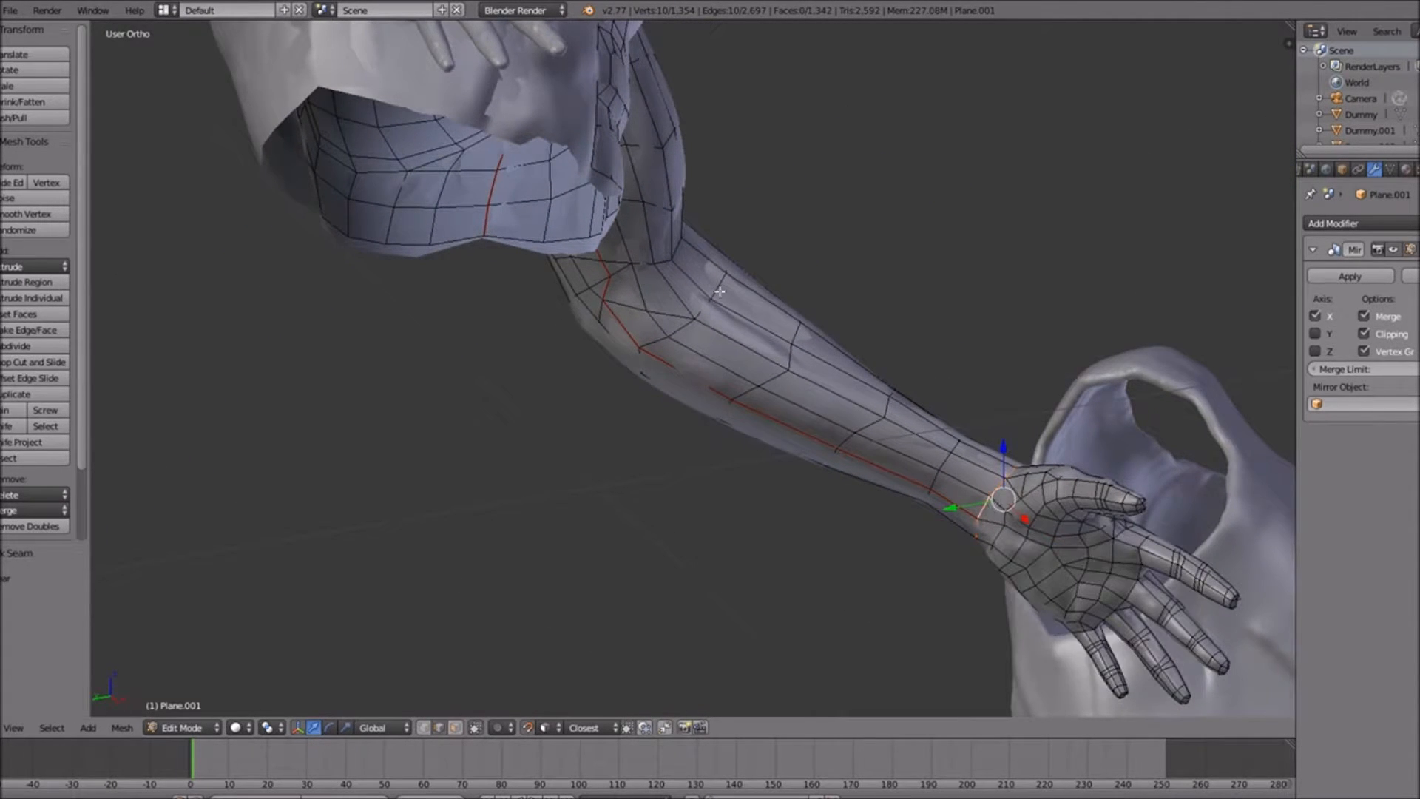
Mark a seam on the edge loop around the elbow, separating the forearm from the upper arm
{"action": "middle_click_drag", "start_coordinate": [719, 292], "coordinate": [637, 320]}
{"action": "scroll", "coordinate": [637, 320], "scroll_direction": "up", "scroll_amount": 6}
{"action": "middle_click_drag", "start_coordinate": [840, 400], "coordinate": [772, 423]}
{"action": "right_click", "coordinate": [869, 447]}
{"action": "right_click", "coordinate": [890, 431], "text": "shift"}
{"action": "right_click", "coordinate": [905, 450], "text": "shift"}
{"action": "middle_click_drag", "start_coordinate": [905, 458], "coordinate": [750, 490]}
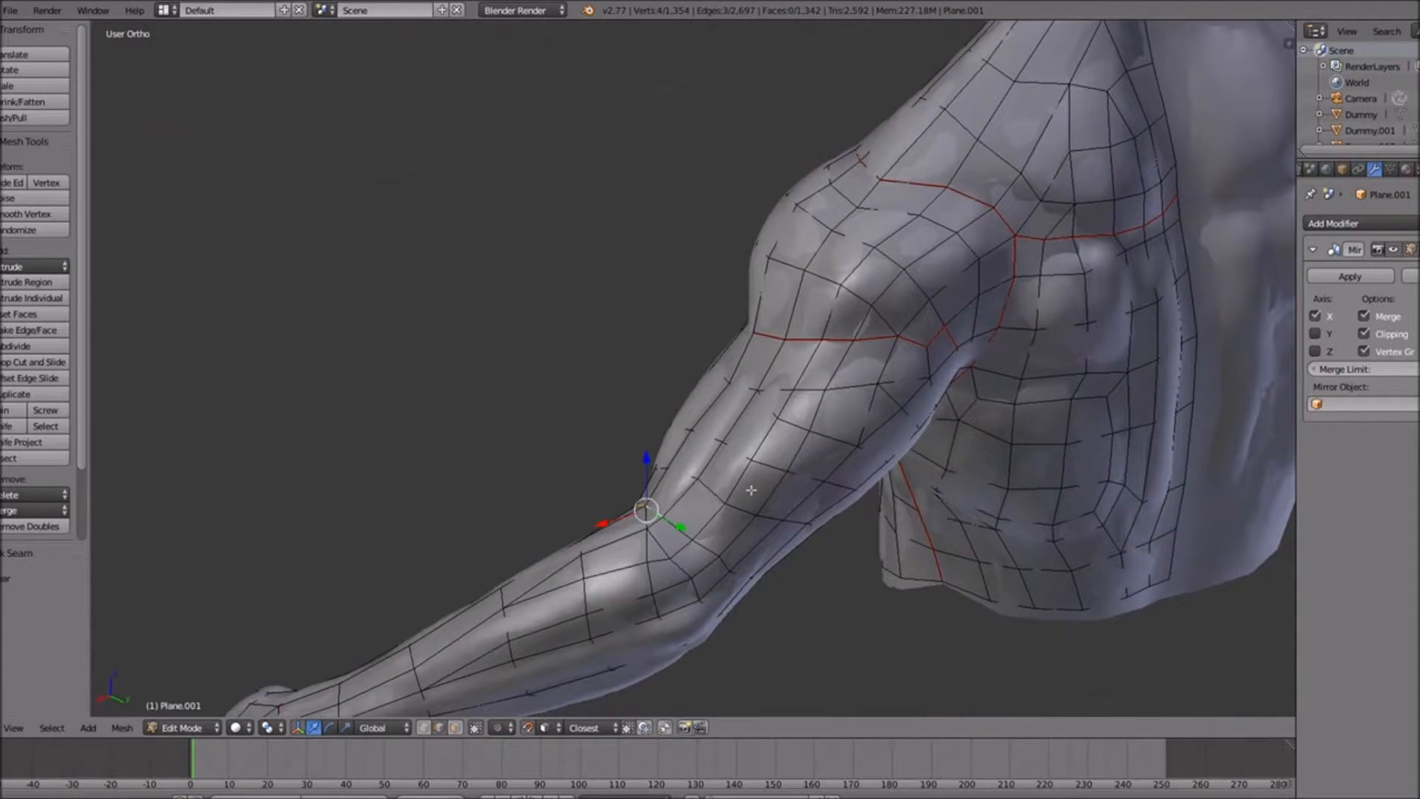
{"action": "right_click", "coordinate": [658, 538], "text": "shift"}
{"action": "right_click", "coordinate": [680, 568], "text": "shift"}
{"action": "right_click", "coordinate": [698, 592], "text": "shift"}
{"action": "middle_click_drag", "start_coordinate": [739, 652], "coordinate": [562, 444]}
{"action": "right_click", "coordinate": [578, 464], "text": "shift"}
{"action": "right_click", "coordinate": [606, 479], "text": "shift"}
{"action": "right_click", "coordinate": [608, 473], "text": "shift"}
{"action": "middle_click_drag", "start_coordinate": [592, 468], "coordinate": [689, 587]}
{"action": "right_click", "coordinate": [533, 508], "text": "shift"}
{"action": "right_click", "coordinate": [586, 515], "text": "shift"}
{"action": "right_click", "coordinate": [669, 570], "text": "shift"}
{"action": "right_click", "coordinate": [686, 570], "text": "shift"}
{"action": "right_click", "coordinate": [705, 555], "text": "shift"}
{"action": "right_click", "coordinate": [828, 474], "text": "shift"}
{"action": "key", "text": "space"}
{"action": "key", "text": "Return"}
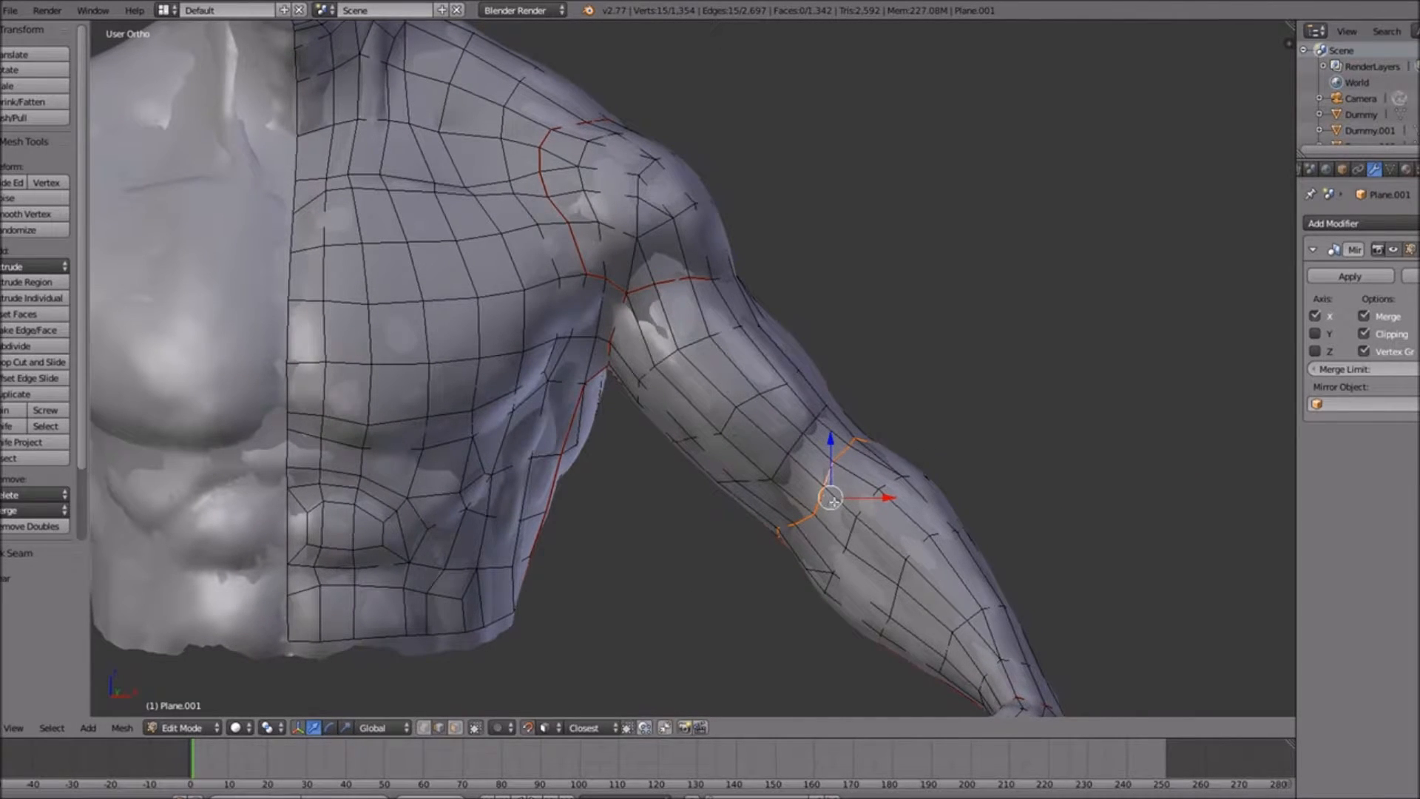
Mark a seam around the top of the neck, from under the jaw below the ear to the mirror centre line at the nape
{"action": "scroll", "coordinate": [831, 501], "scroll_direction": "down", "scroll_amount": 5, "text": "shift"}
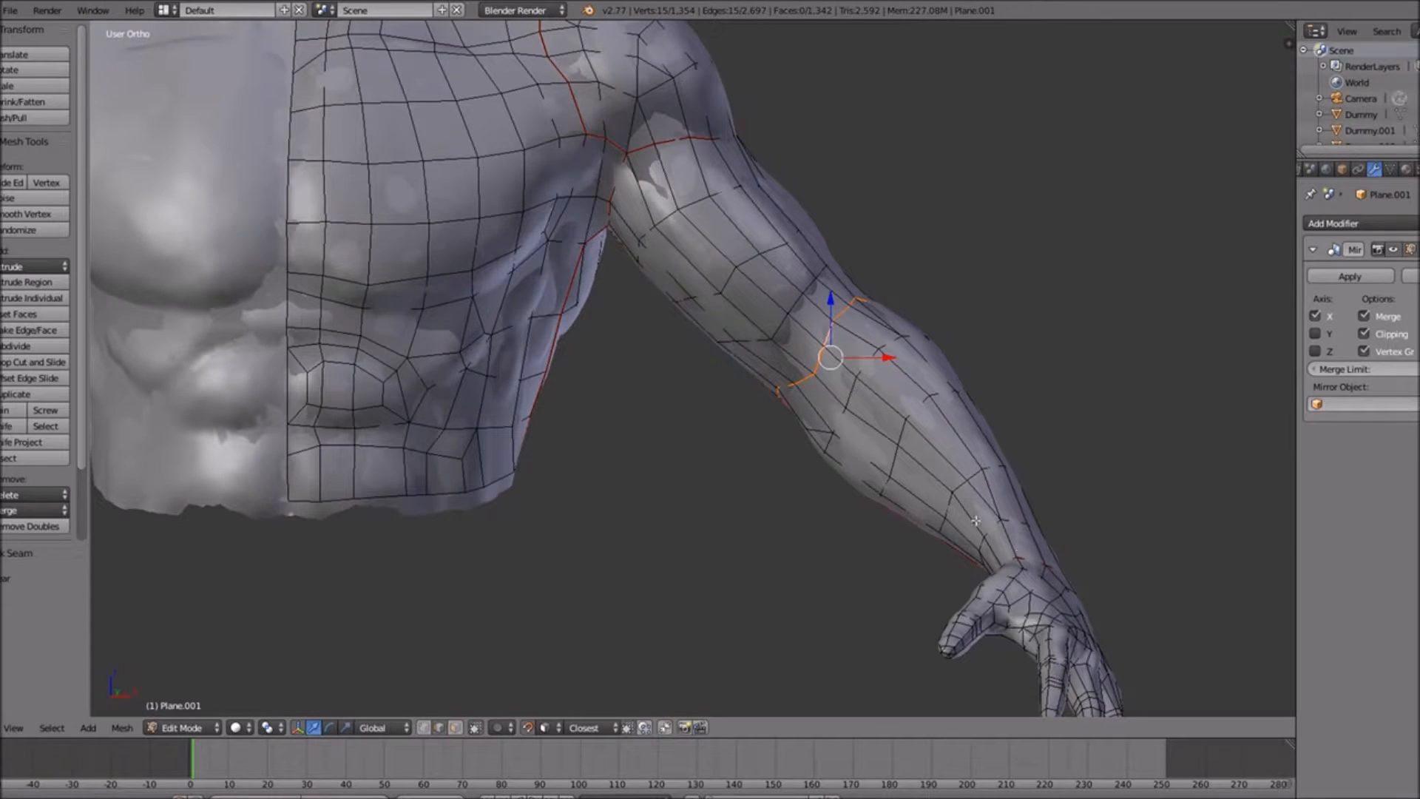
{"action": "scroll", "coordinate": [895, 491], "scroll_direction": "up", "scroll_amount": 4, "text": "shift"}
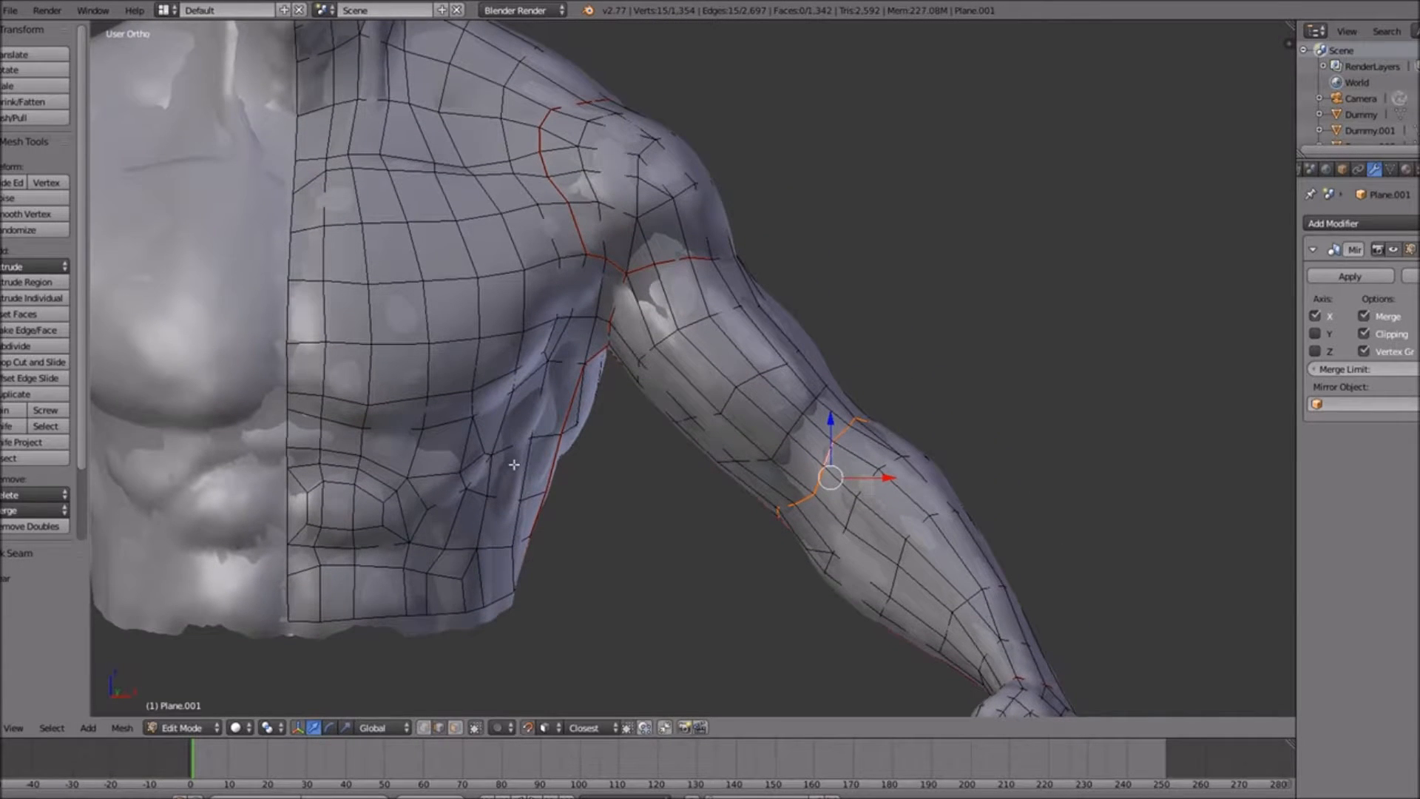
{"action": "scroll", "coordinate": [516, 459], "scroll_direction": "up", "scroll_amount": 3, "text": "shift"}
{"action": "middle_click_drag", "start_coordinate": [694, 459], "coordinate": [808, 419]}
{"action": "scroll", "coordinate": [430, 339], "scroll_direction": "up", "scroll_amount": 4, "text": "shift"}
{"action": "scroll", "coordinate": [425, 342], "scroll_direction": "up", "scroll_amount": 5, "text": "shift"}
{"action": "middle_click_drag", "start_coordinate": [435, 387], "coordinate": [379, 371]}
{"action": "scroll", "coordinate": [493, 370], "scroll_direction": "up", "scroll_amount": 8, "text": "shift"}
{"action": "middle_click_drag", "start_coordinate": [519, 471], "coordinate": [491, 483]}
{"action": "scroll", "coordinate": [508, 468], "scroll_direction": "up", "scroll_amount": 2}
{"action": "scroll", "coordinate": [510, 468], "scroll_direction": "up", "scroll_amount": 1}
{"action": "scroll", "coordinate": [514, 469], "scroll_direction": "down", "scroll_amount": 6, "text": "ctrl"}
{"action": "scroll", "coordinate": [491, 483], "scroll_direction": "up", "scroll_amount": 6, "text": "shift"}
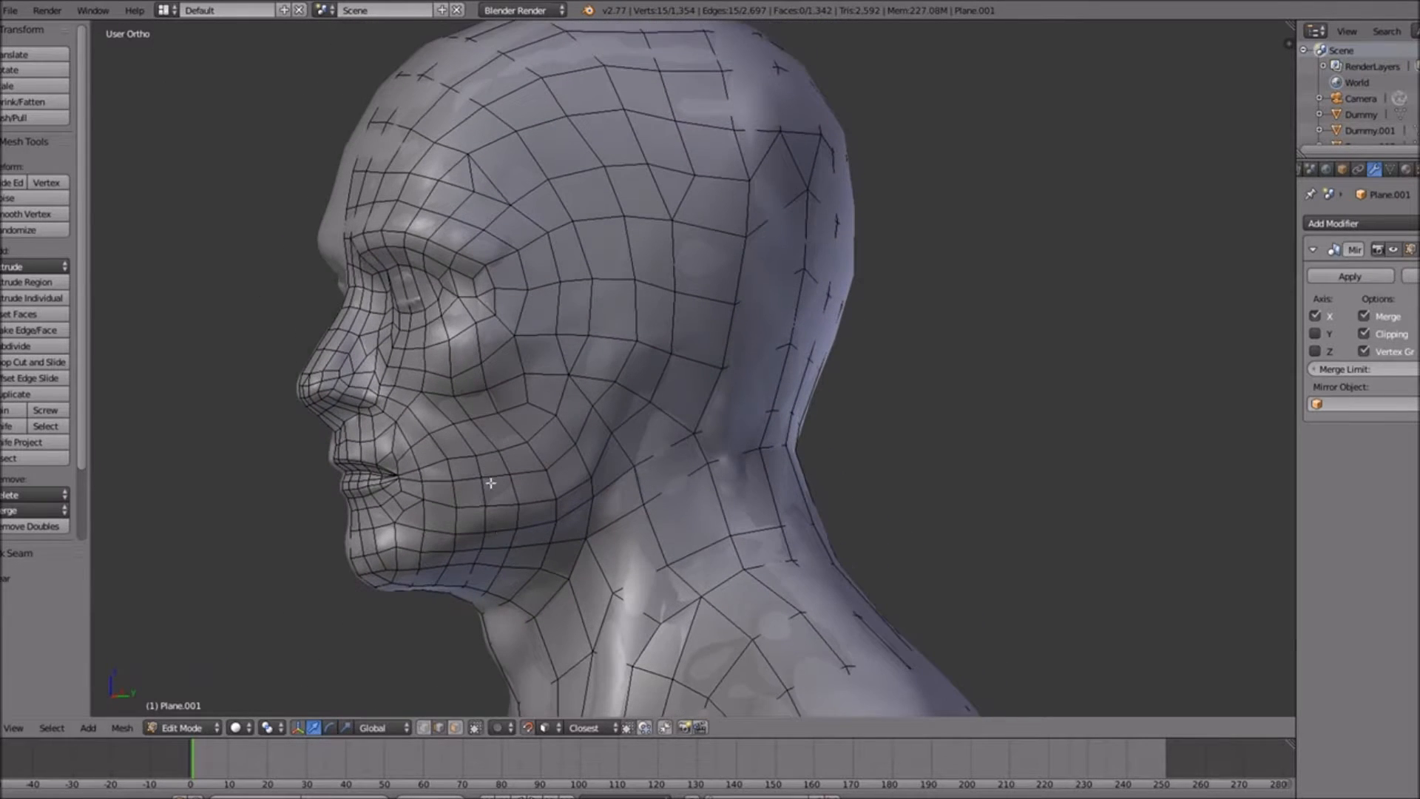
{"action": "right_click", "coordinate": [490, 606]}
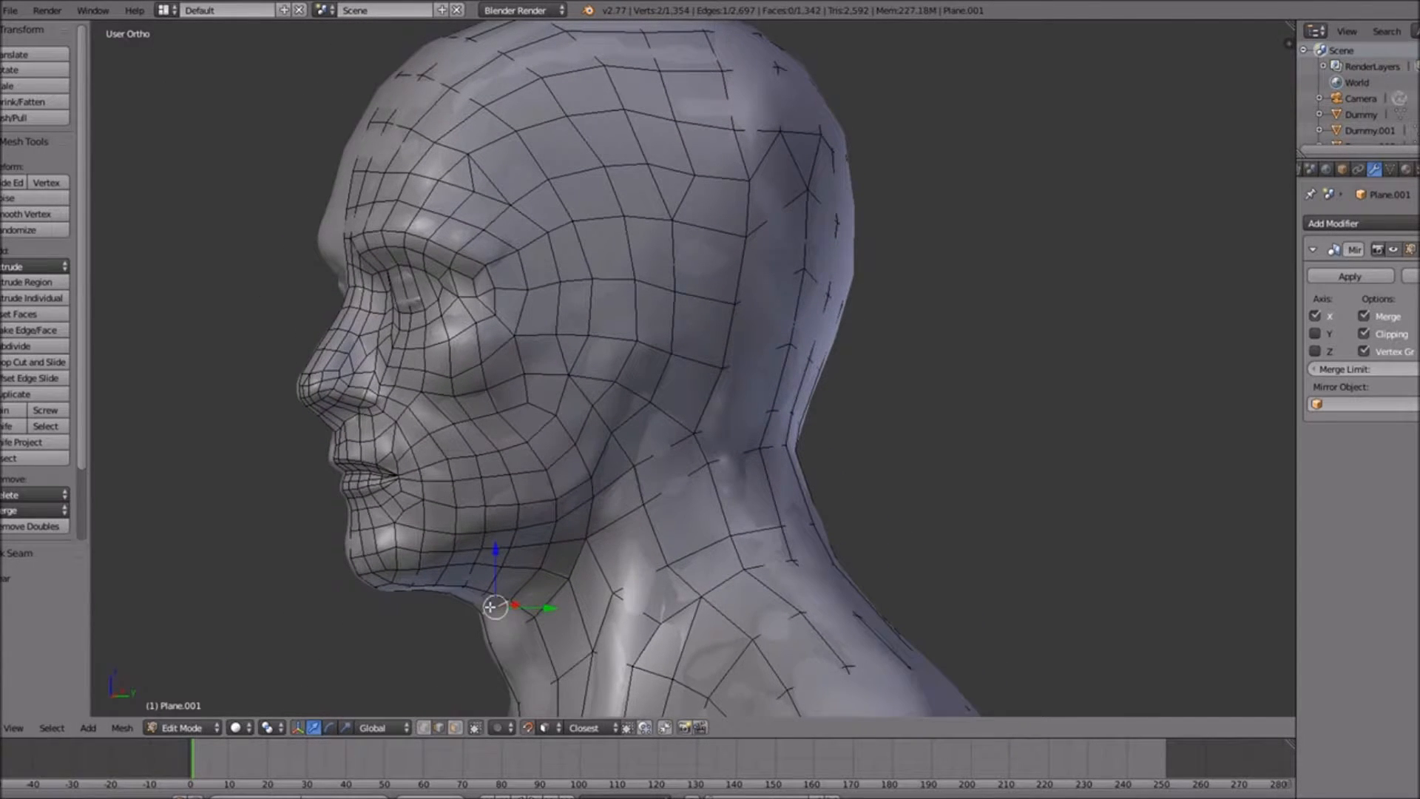
{"action": "right_click", "coordinate": [526, 582], "text": "shift"}
{"action": "right_click", "coordinate": [544, 553], "text": "shift"}
{"action": "right_click", "coordinate": [553, 528], "text": "shift"}
{"action": "right_click", "coordinate": [596, 492], "text": "shift"}
{"action": "right_click", "coordinate": [679, 443], "text": "shift"}
{"action": "right_click", "coordinate": [726, 426], "text": "shift"}
{"action": "right_click", "coordinate": [771, 420], "text": "shift"}
{"action": "right_click", "coordinate": [773, 421], "text": "shift"}
{"action": "right_click", "coordinate": [786, 407], "text": "shift"}
{"action": "middle_click_drag", "start_coordinate": [882, 419], "coordinate": [791, 428]}
{"action": "right_click", "coordinate": [1150, 379], "text": "shift"}
{"action": "right_click", "coordinate": [1191, 376], "text": "shift"}
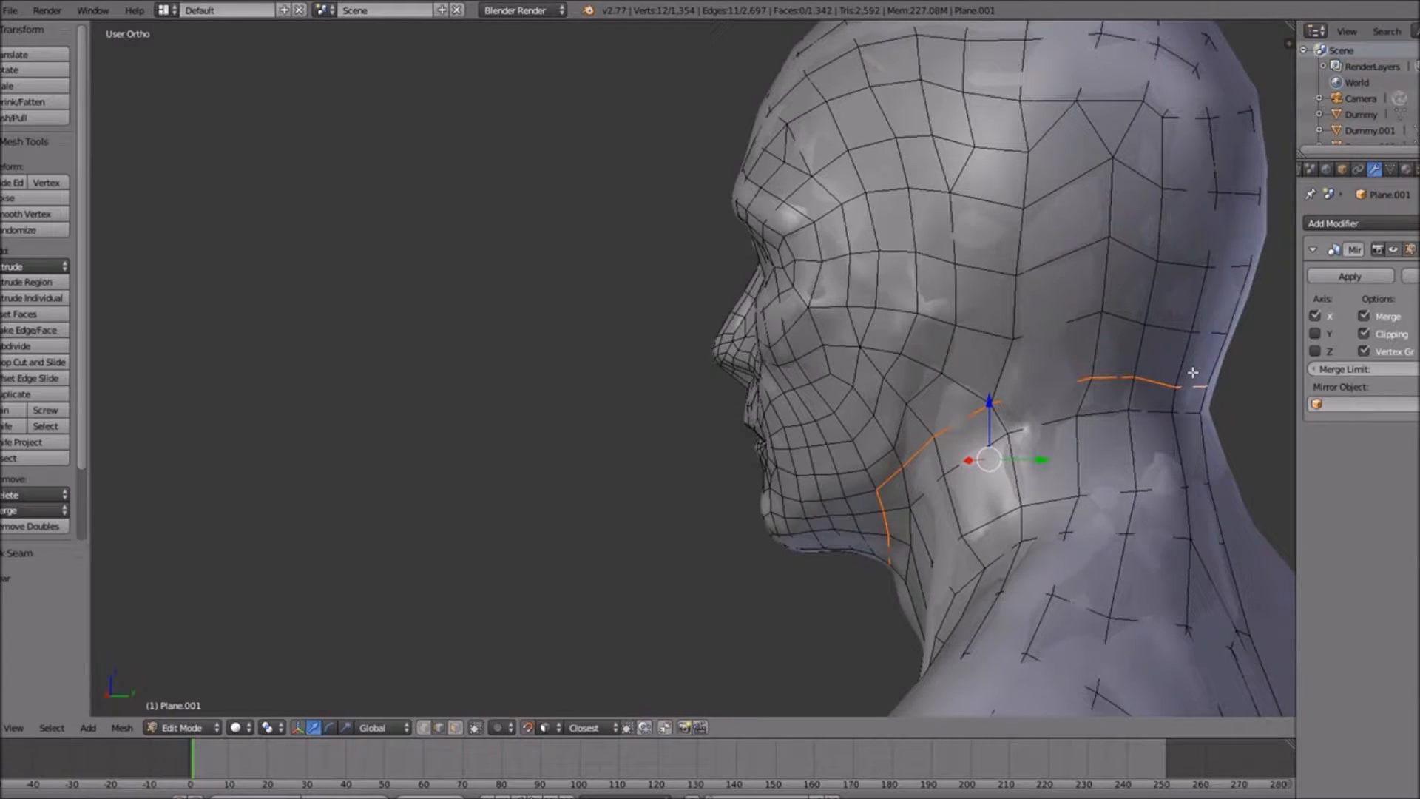
{"action": "middle_click_drag", "start_coordinate": [865, 505], "coordinate": [919, 500]}
{"action": "middle_click_drag", "start_coordinate": [688, 481], "coordinate": [587, 452]}
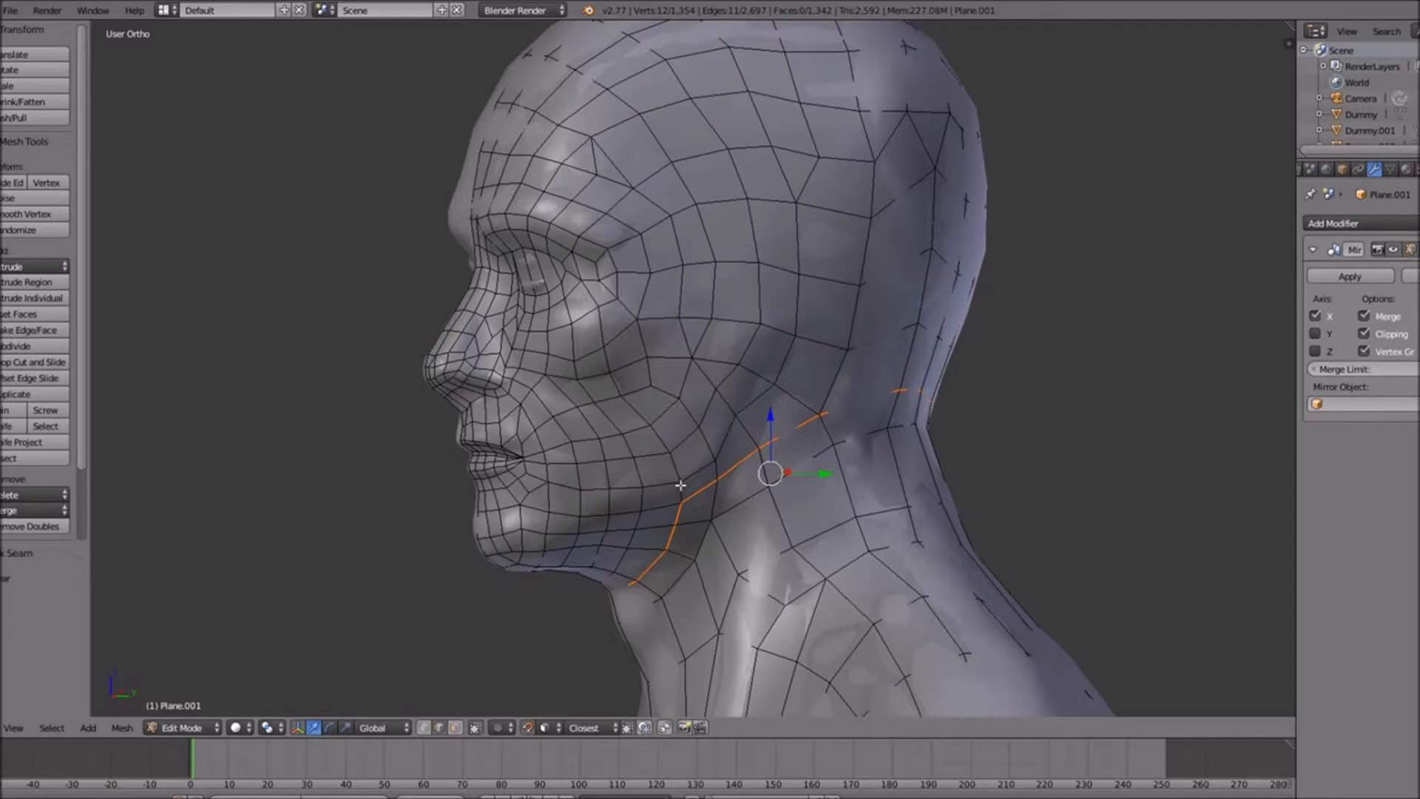
Mark a seam from the jaw end of the neck seam up in front of the ear and across the forehead to the centre line
{"action": "right_click", "coordinate": [680, 488]}
{"action": "right_click", "coordinate": [700, 469], "text": "shift"}
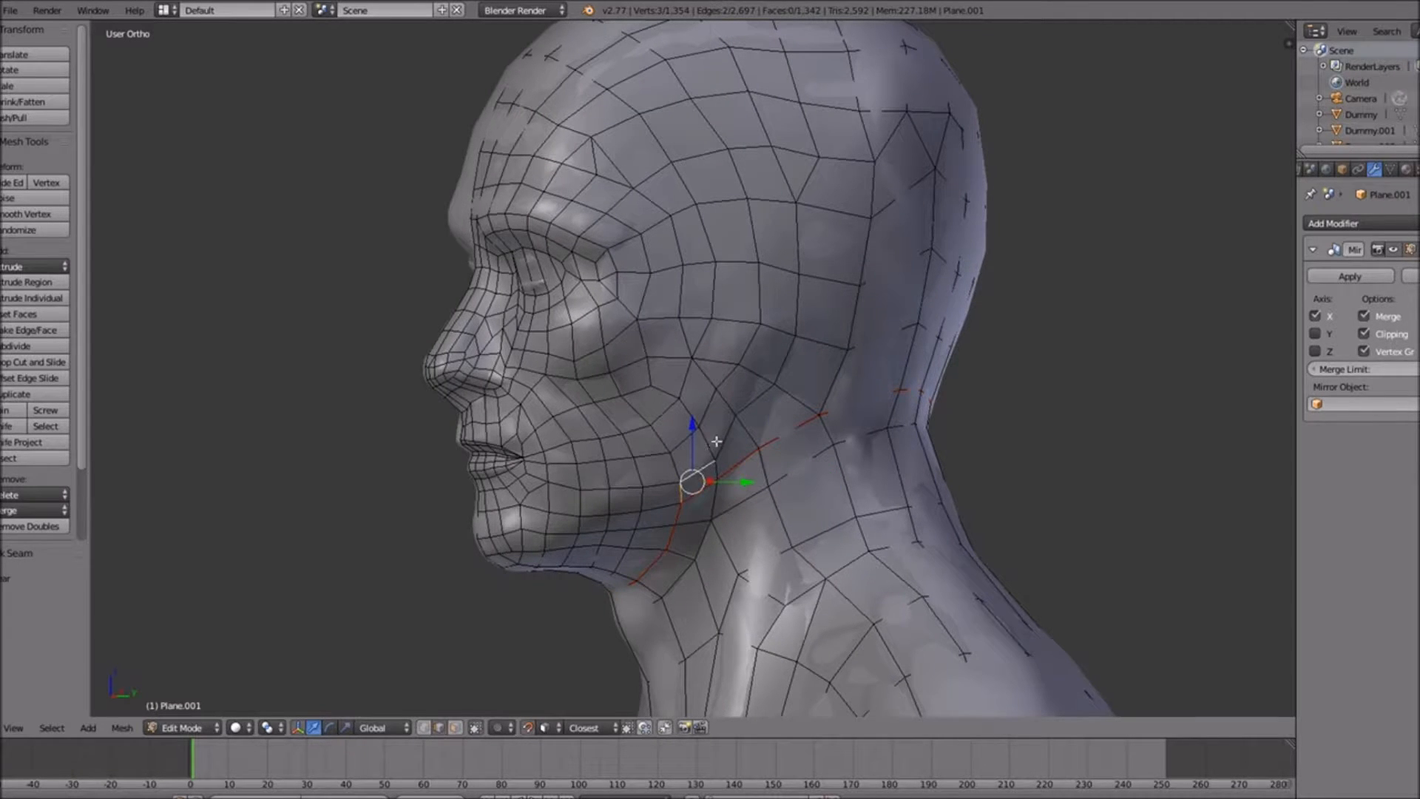
{"action": "right_click", "coordinate": [725, 437], "text": "shift"}
{"action": "right_click", "coordinate": [728, 396], "text": "shift"}
{"action": "right_click", "coordinate": [699, 357], "text": "shift"}
{"action": "right_click", "coordinate": [684, 334], "text": "shift"}
{"action": "right_click", "coordinate": [681, 290], "text": "shift"}
{"action": "right_click", "coordinate": [675, 238], "text": "shift"}
{"action": "right_click", "coordinate": [645, 196], "text": "shift"}
{"action": "right_click", "coordinate": [602, 180], "text": "shift"}
{"action": "right_click", "coordinate": [570, 165], "text": "shift"}
{"action": "right_click", "coordinate": [538, 156], "text": "shift"}
{"action": "right_click", "coordinate": [510, 153], "text": "shift"}
{"action": "right_click", "coordinate": [484, 147], "text": "shift"}
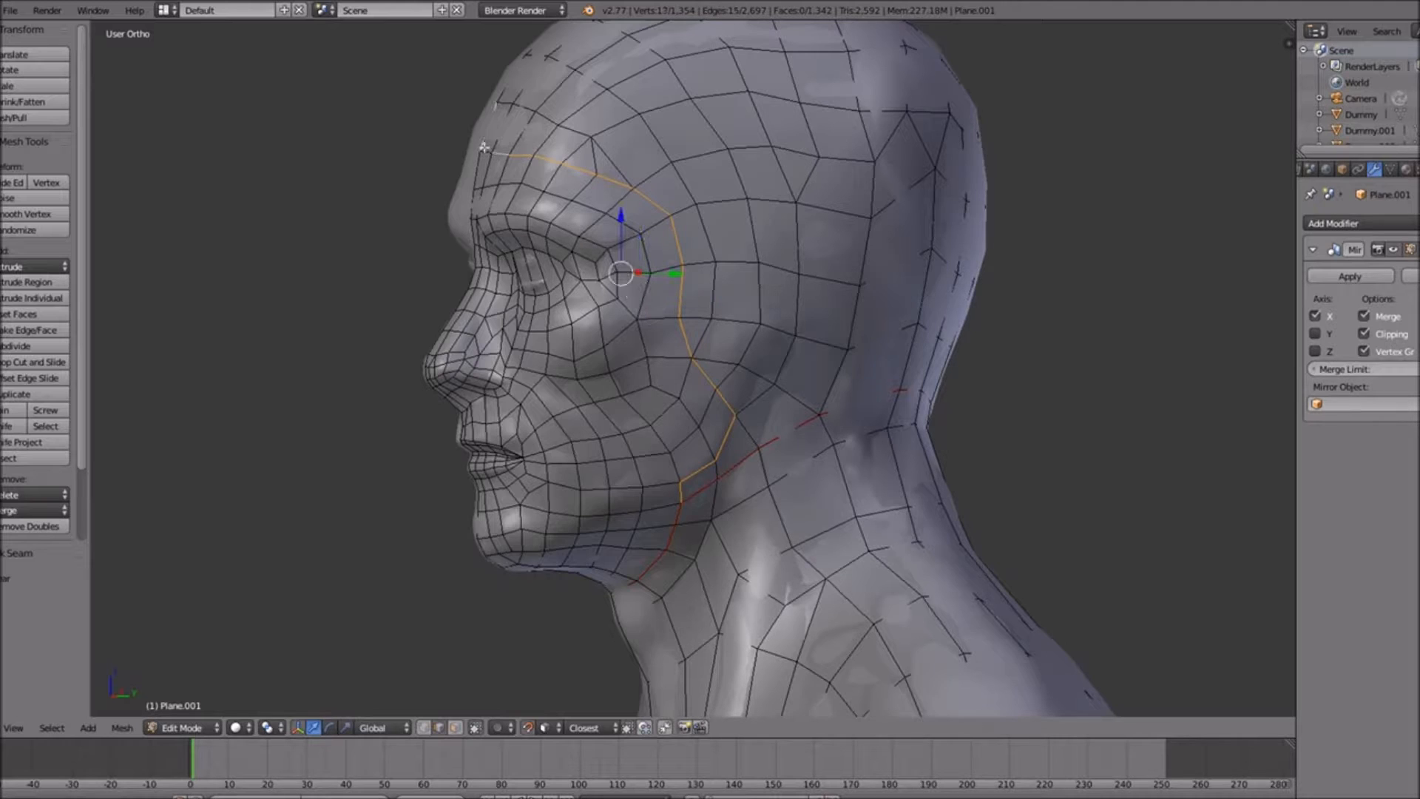
{"action": "right_click", "coordinate": [484, 134], "text": "shift"}
{"action": "right_click", "coordinate": [487, 157], "text": "shift"}
{"action": "right_click", "coordinate": [492, 167], "text": "shift"}
{"action": "right_click", "coordinate": [487, 153], "text": "shift"}
{"action": "middle_click_drag", "start_coordinate": [519, 323], "coordinate": [569, 332]}
{"action": "scroll", "coordinate": [581, 331], "scroll_direction": "down", "scroll_amount": 7, "text": "ctrl"}
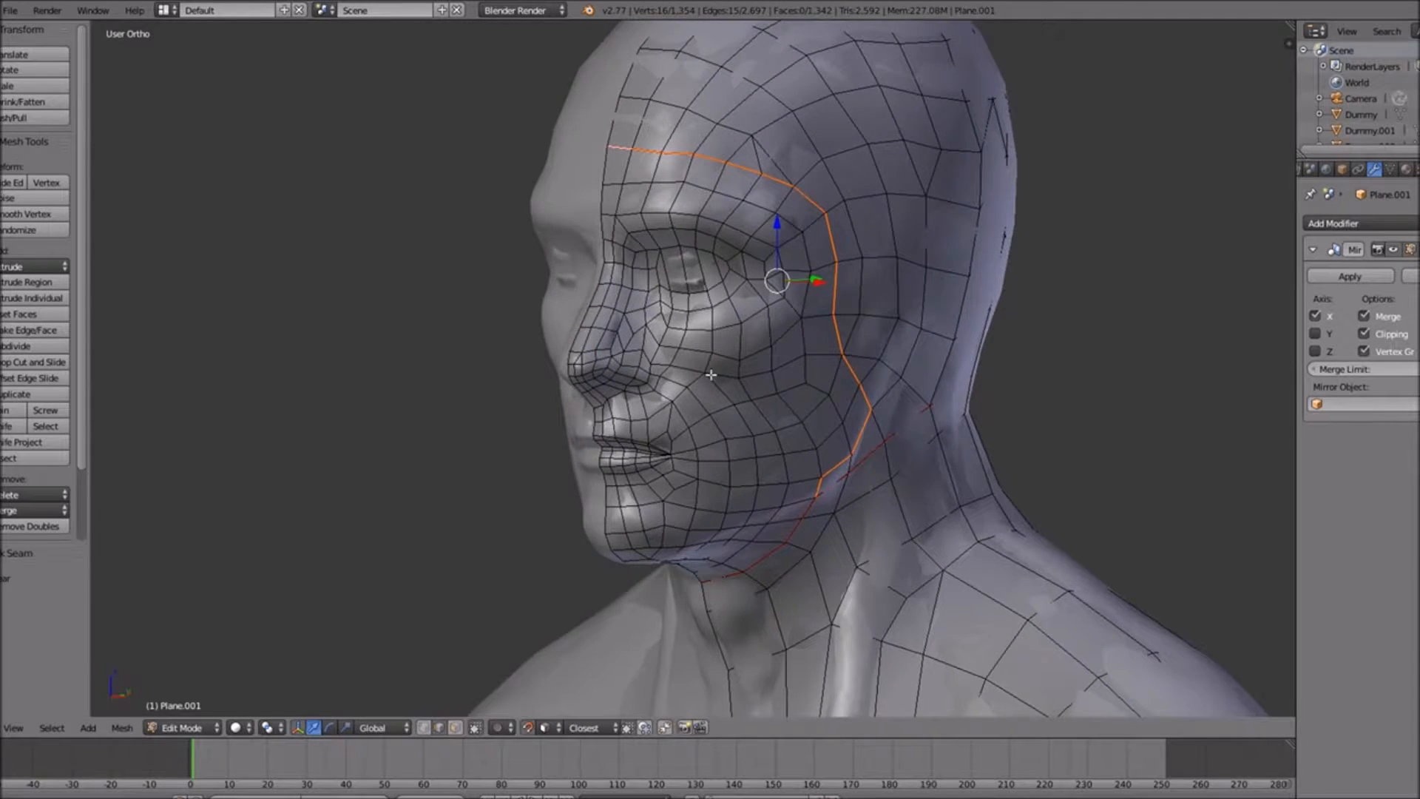
Mark a seam from the centre line under the nose around the nostril and up the nose's side to the bridge centre line
{"action": "scroll", "coordinate": [712, 375], "scroll_direction": "down", "scroll_amount": 5, "text": "ctrl"}
{"action": "scroll", "coordinate": [742, 407], "scroll_direction": "up", "scroll_amount": 4}
{"action": "right_click", "coordinate": [754, 444]}
{"action": "right_click", "coordinate": [770, 442], "text": "shift"}
{"action": "right_click", "coordinate": [781, 433], "text": "shift"}
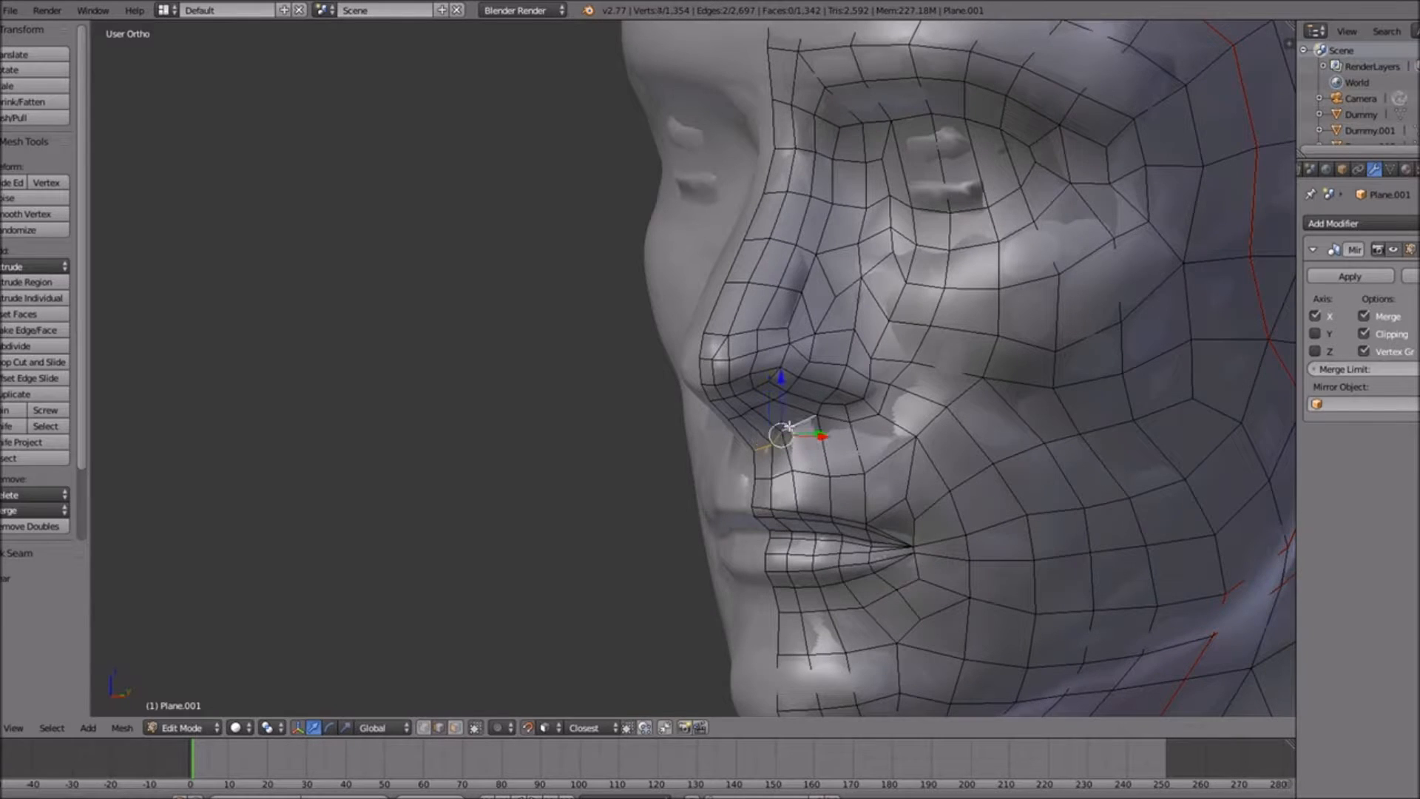
{"action": "right_click", "coordinate": [829, 412], "text": "shift"}
{"action": "right_click", "coordinate": [833, 405], "text": "shift"}
{"action": "right_click", "coordinate": [856, 398], "text": "shift"}
{"action": "right_click", "coordinate": [867, 383], "text": "shift"}
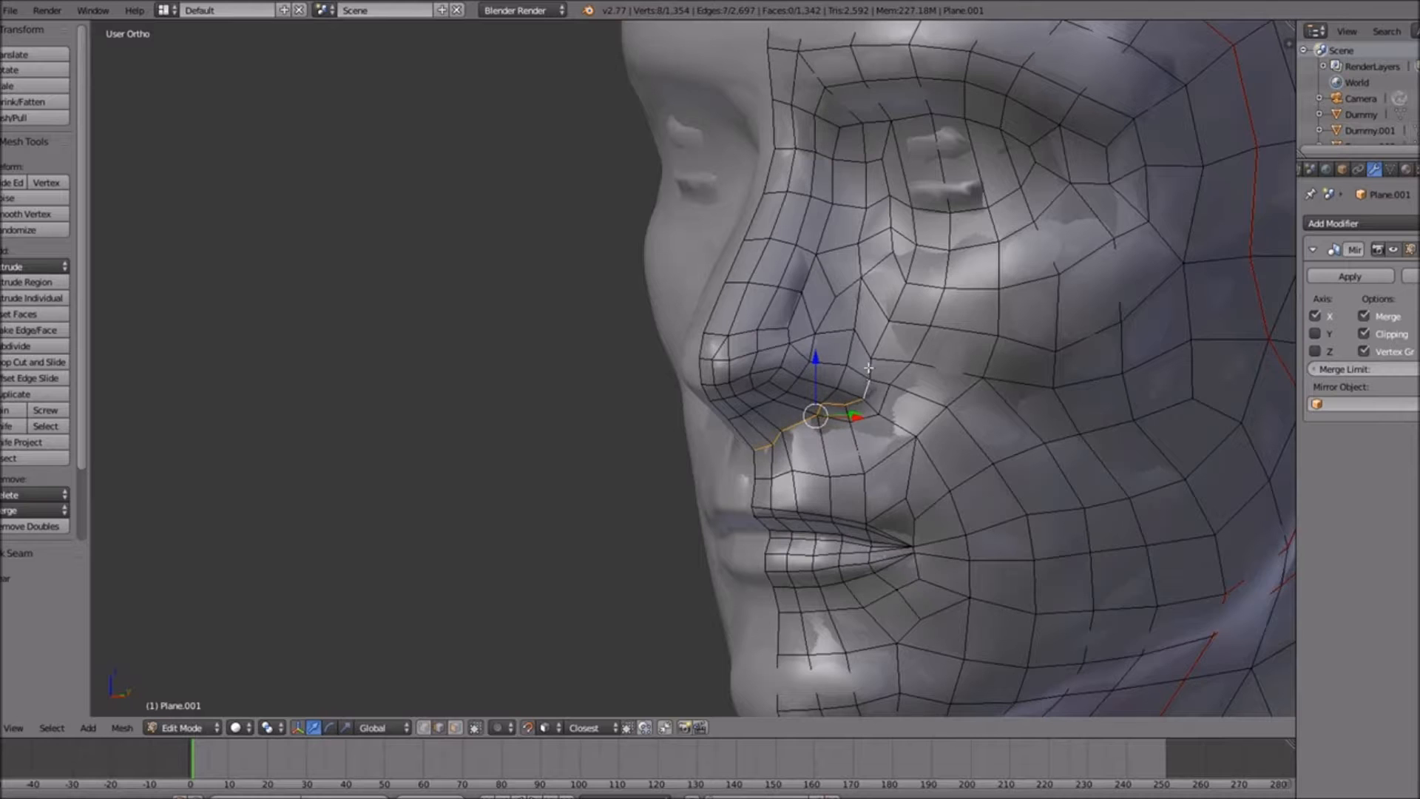
{"action": "right_click", "coordinate": [870, 366], "text": "shift"}
{"action": "right_click", "coordinate": [861, 344], "text": "shift"}
{"action": "right_click", "coordinate": [845, 332], "text": "shift"}
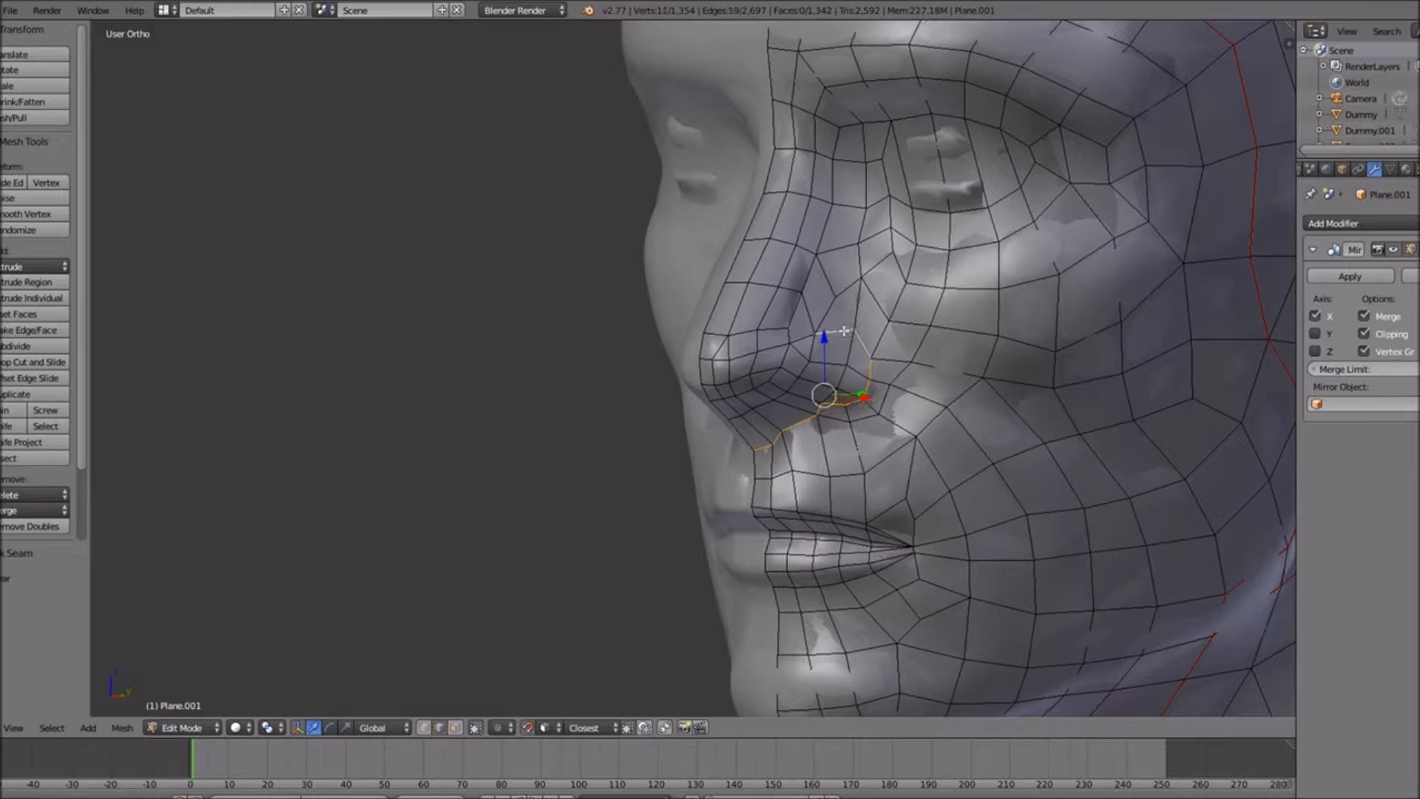
{"action": "right_click", "coordinate": [807, 288], "text": "shift"}
{"action": "right_click", "coordinate": [815, 255], "text": "shift"}
{"action": "right_click", "coordinate": [828, 207], "text": "shift"}
{"action": "right_click", "coordinate": [815, 197], "text": "shift"}
{"action": "right_click", "coordinate": [824, 193], "text": "shift"}
{"action": "right_click", "coordinate": [840, 179], "text": "shift"}
{"action": "right_click", "coordinate": [837, 150], "text": "shift"}
{"action": "right_click", "coordinate": [818, 113], "text": "shift"}
{"action": "right_click", "coordinate": [784, 100], "text": "shift"}
Mark a seam along the centre line on the underside of the nose, from its base to the tip
{"action": "middle_click_drag", "start_coordinate": [752, 266], "coordinate": [785, 245]}
{"action": "right_click", "coordinate": [703, 466]}
{"action": "right_click", "coordinate": [700, 432], "text": "shift"}
{"action": "right_click", "coordinate": [697, 400], "text": "shift"}
{"action": "right_click", "coordinate": [695, 366], "text": "shift"}
{"action": "right_click", "coordinate": [694, 357], "text": "shift"}
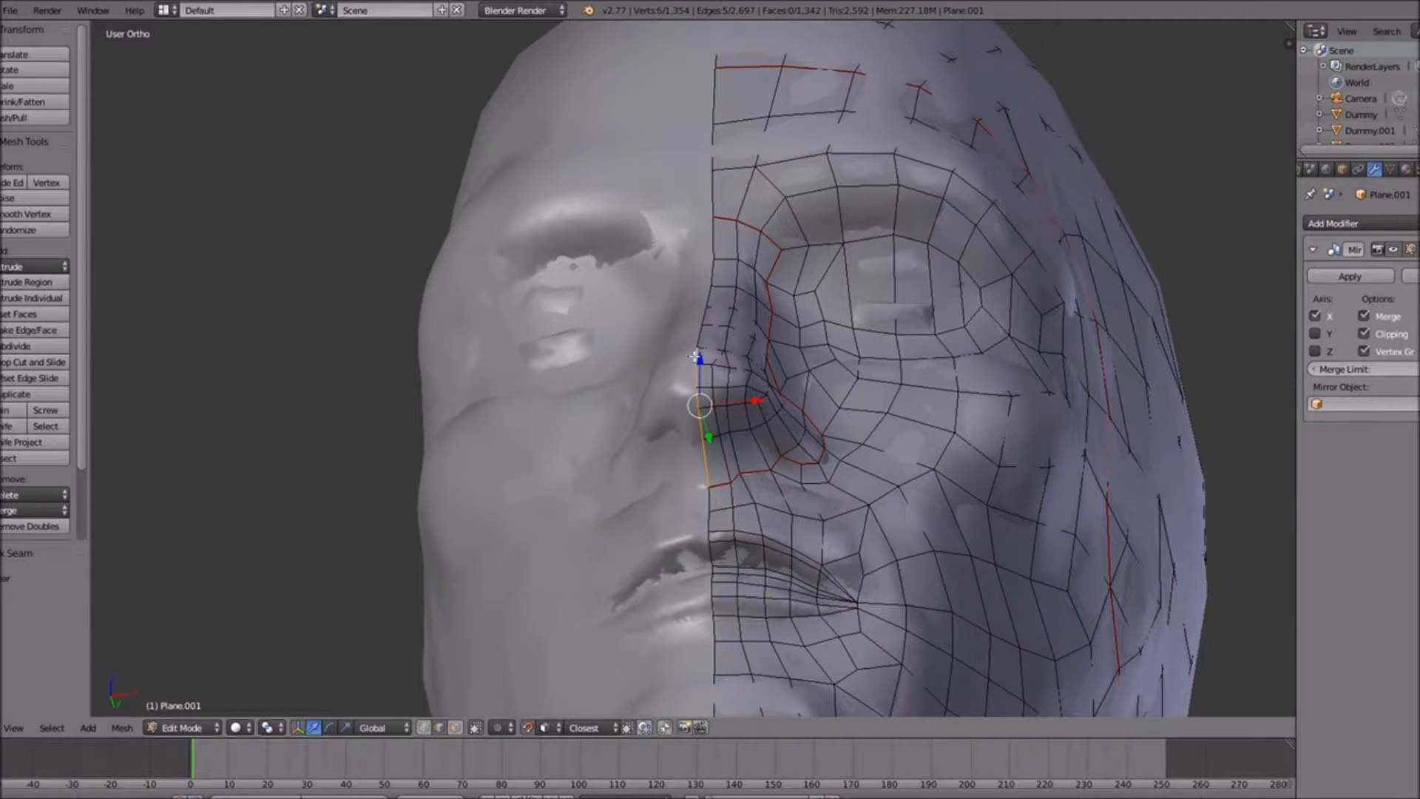
Examine the seams on the nose, the face and the side of the head
{"action": "middle_click_drag", "start_coordinate": [693, 357], "coordinate": [703, 472]}
{"action": "mouse_move", "coordinate": [890, 390]}
{"action": "middle_mouse_down"}
{"action": "mouse_move", "coordinate": [847, 404]}
{"action": "mouse_move", "coordinate": [911, 387]}
{"action": "middle_mouse_up"}
{"action": "scroll", "coordinate": [845, 407], "scroll_direction": "down", "scroll_amount": 10, "text": "shift"}
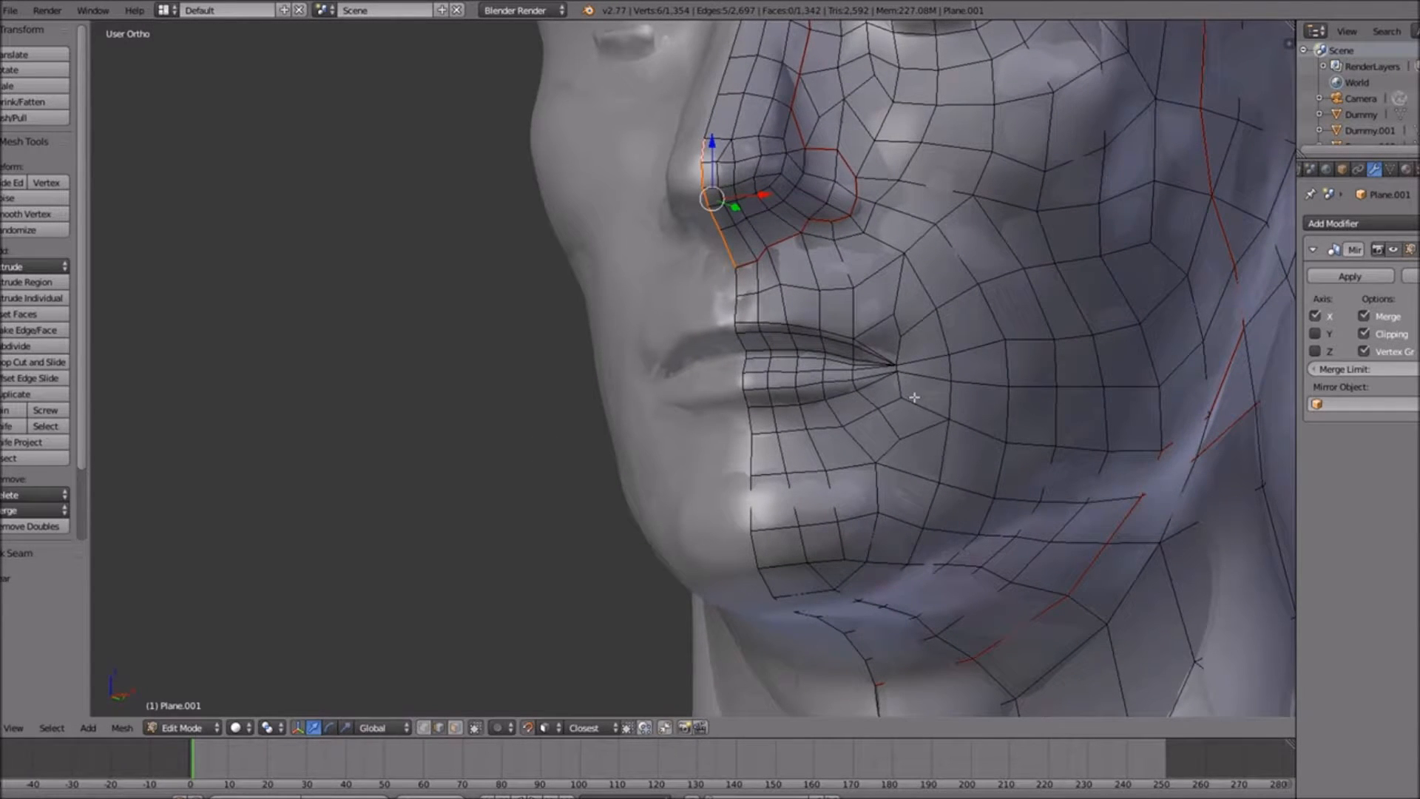
{"action": "scroll", "coordinate": [1040, 341], "scroll_direction": "up", "scroll_amount": 9, "text": "shift"}
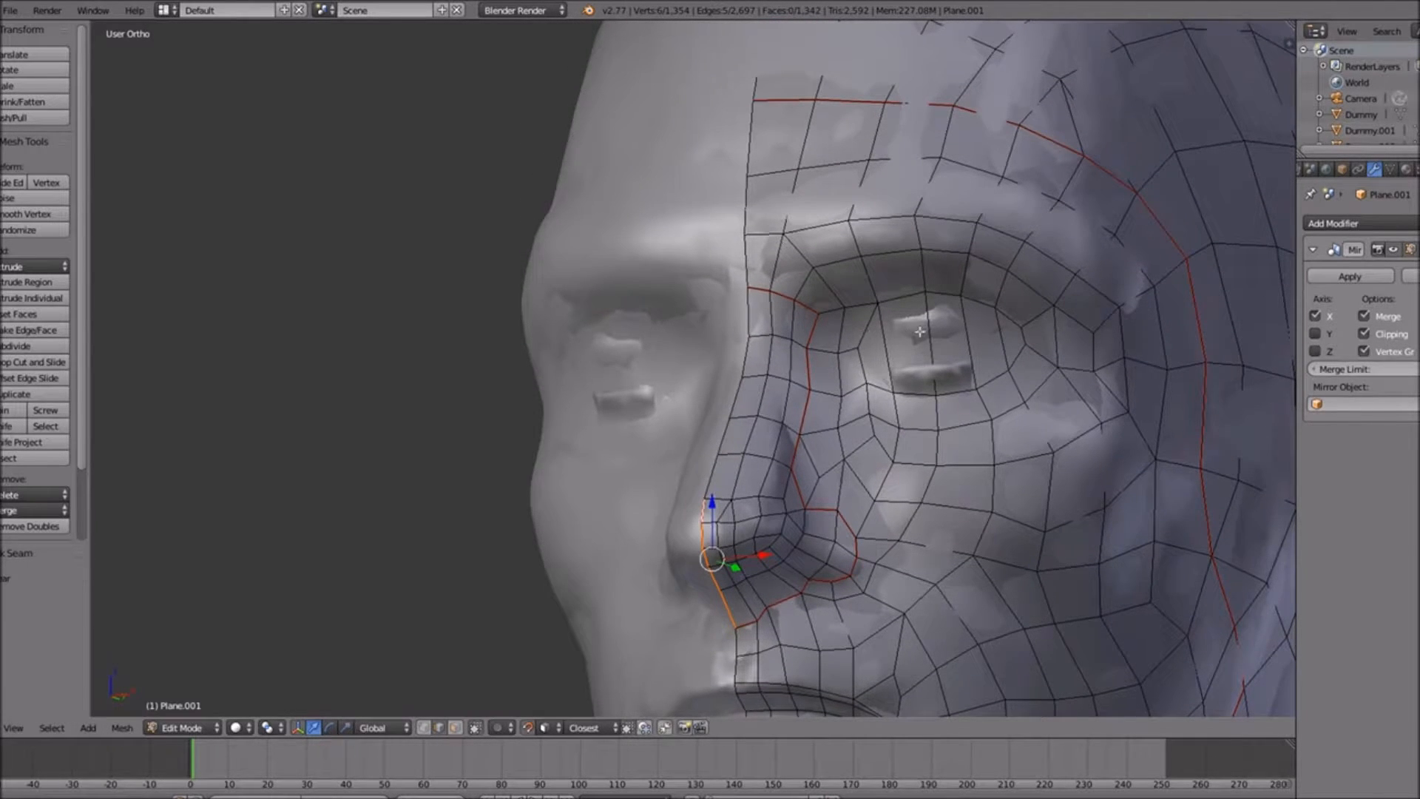
{"action": "scroll", "coordinate": [940, 394], "scroll_direction": "down", "scroll_amount": 5}
{"action": "middle_click_drag", "start_coordinate": [940, 394], "coordinate": [985, 426]}
{"action": "scroll", "coordinate": [907, 436], "scroll_direction": "up", "scroll_amount": 3}
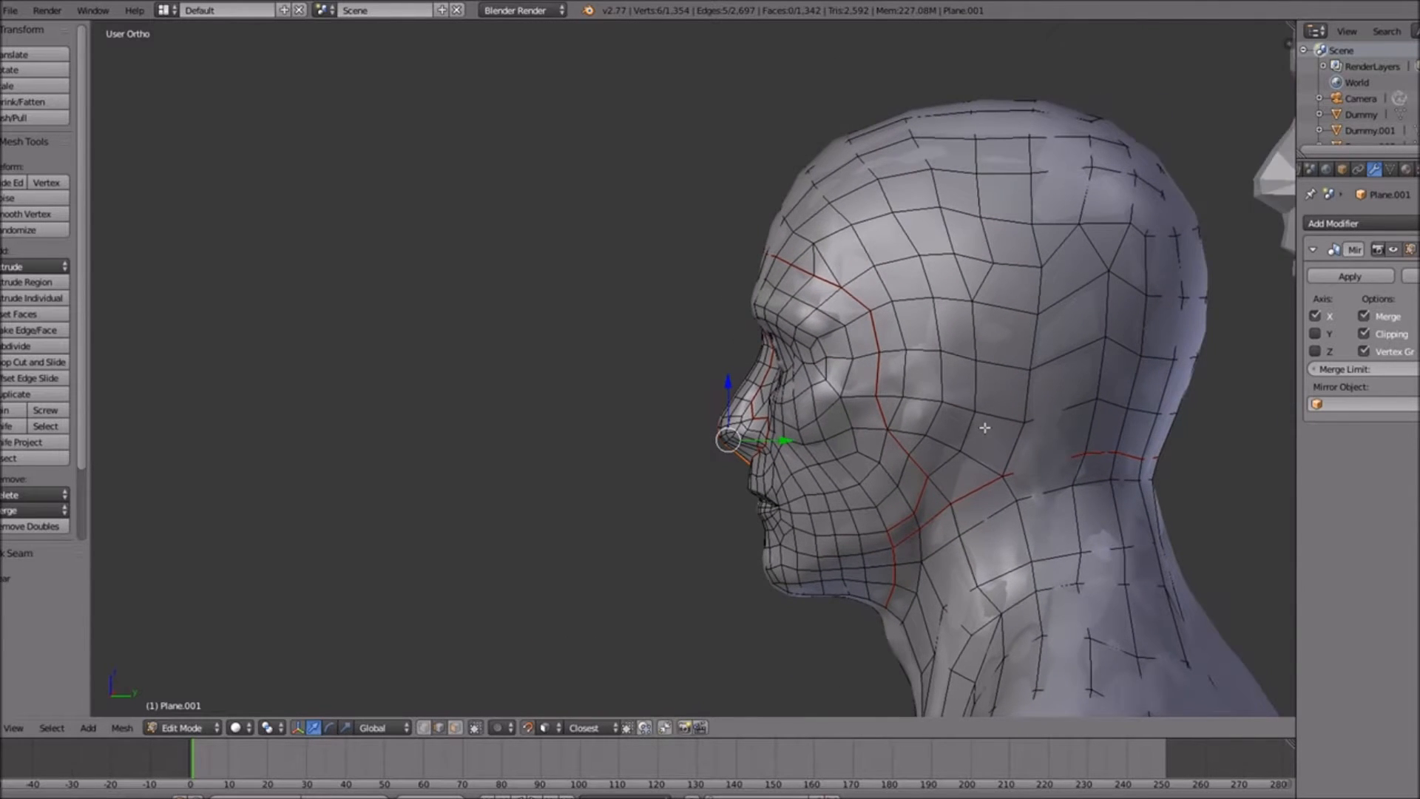
Mark a seam on the ring of edges around the base of the index finger, separating it from the palm
{"action": "scroll", "coordinate": [988, 431], "scroll_direction": "down", "scroll_amount": 13, "text": "shift"}
{"action": "scroll", "coordinate": [988, 431], "scroll_direction": "down", "scroll_amount": 10, "text": "shift"}
{"action": "scroll", "coordinate": [919, 485], "scroll_direction": "up", "scroll_amount": 4}
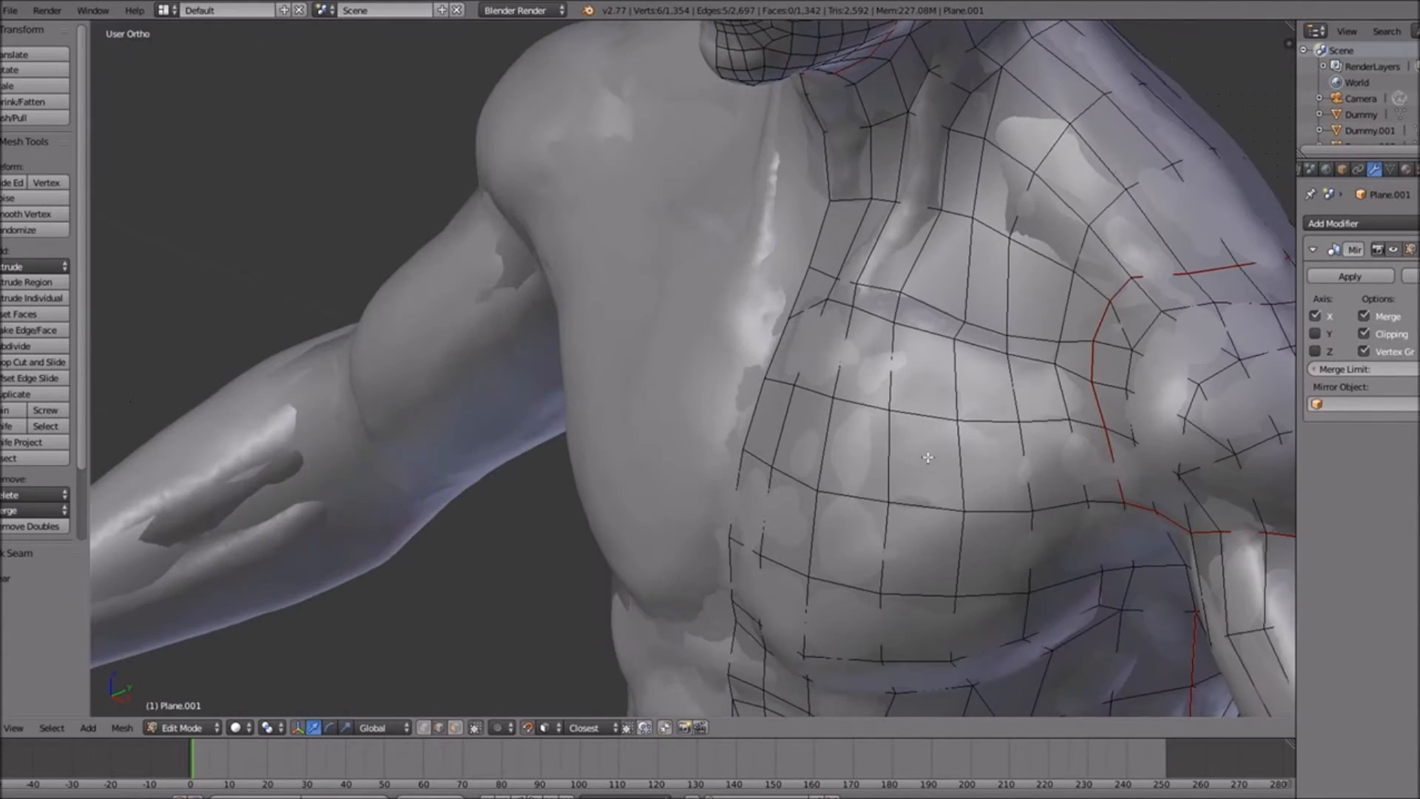
{"action": "scroll", "coordinate": [919, 486], "scroll_direction": "up", "scroll_amount": 20, "text": "ctrl"}
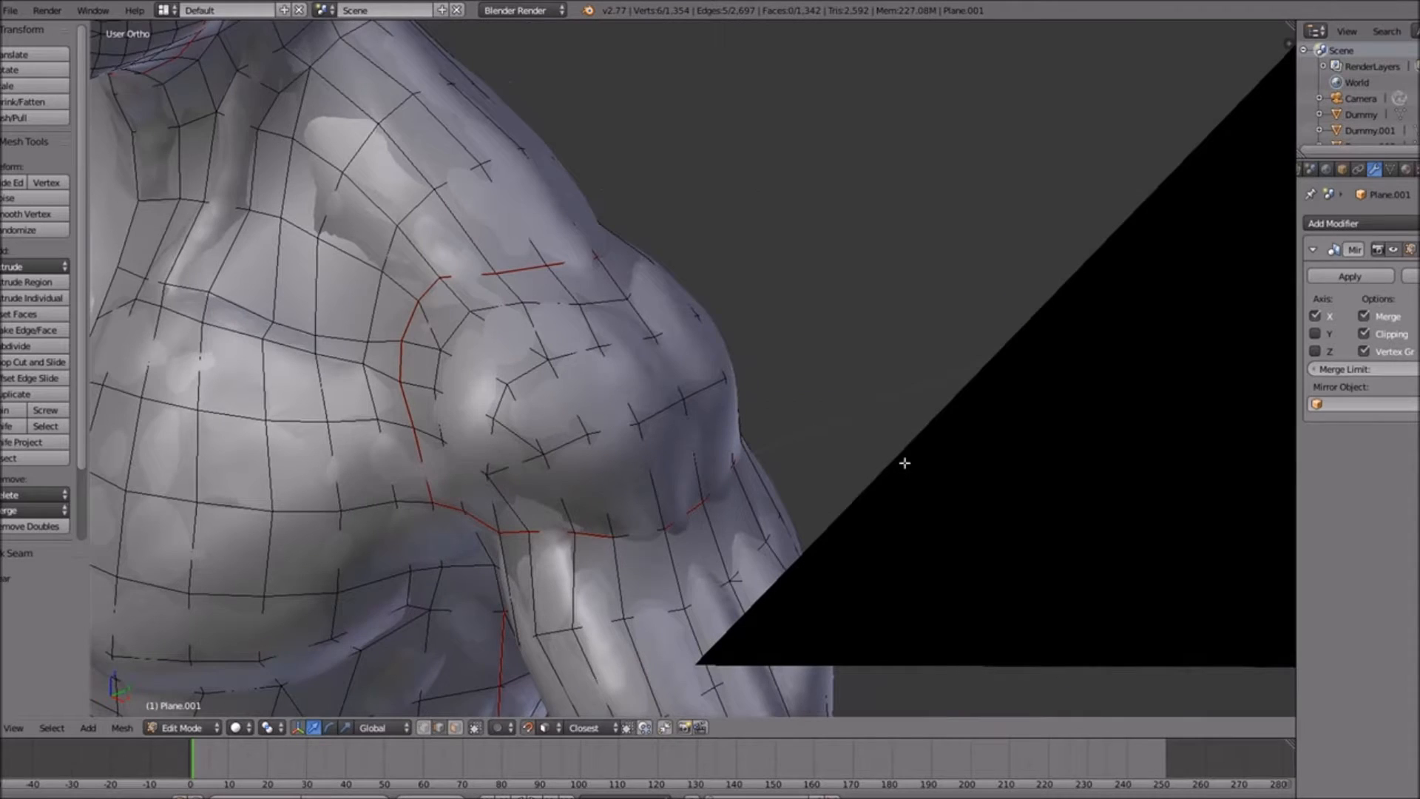
{"action": "scroll", "coordinate": [904, 463], "scroll_direction": "down", "scroll_amount": 15, "text": "shift"}
{"action": "scroll", "coordinate": [907, 469], "scroll_direction": "down", "scroll_amount": 15, "text": "shift"}
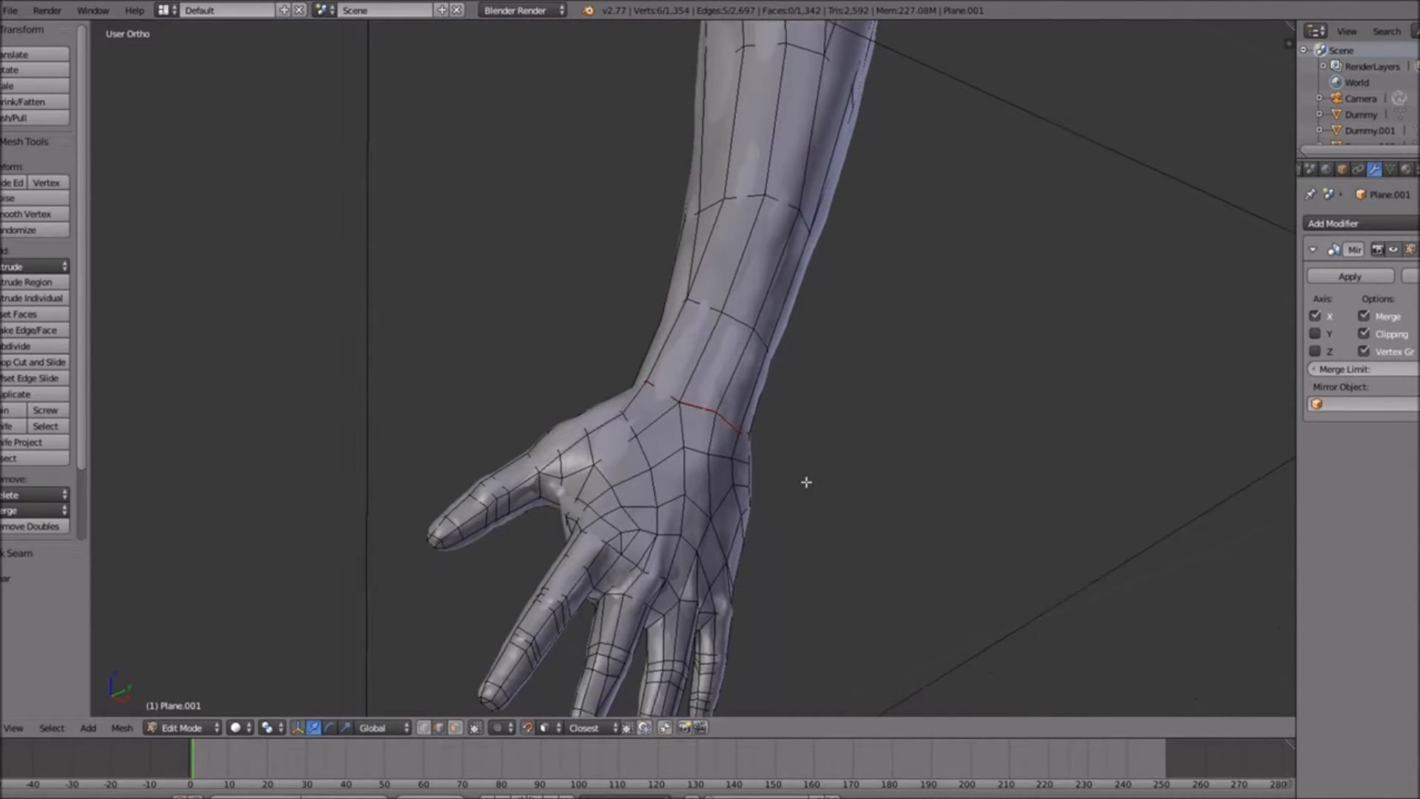
{"action": "scroll", "coordinate": [800, 477], "scroll_direction": "down", "scroll_amount": 3, "text": "shift"}
{"action": "scroll", "coordinate": [764, 470], "scroll_direction": "up", "scroll_amount": 4, "text": "ctrl"}
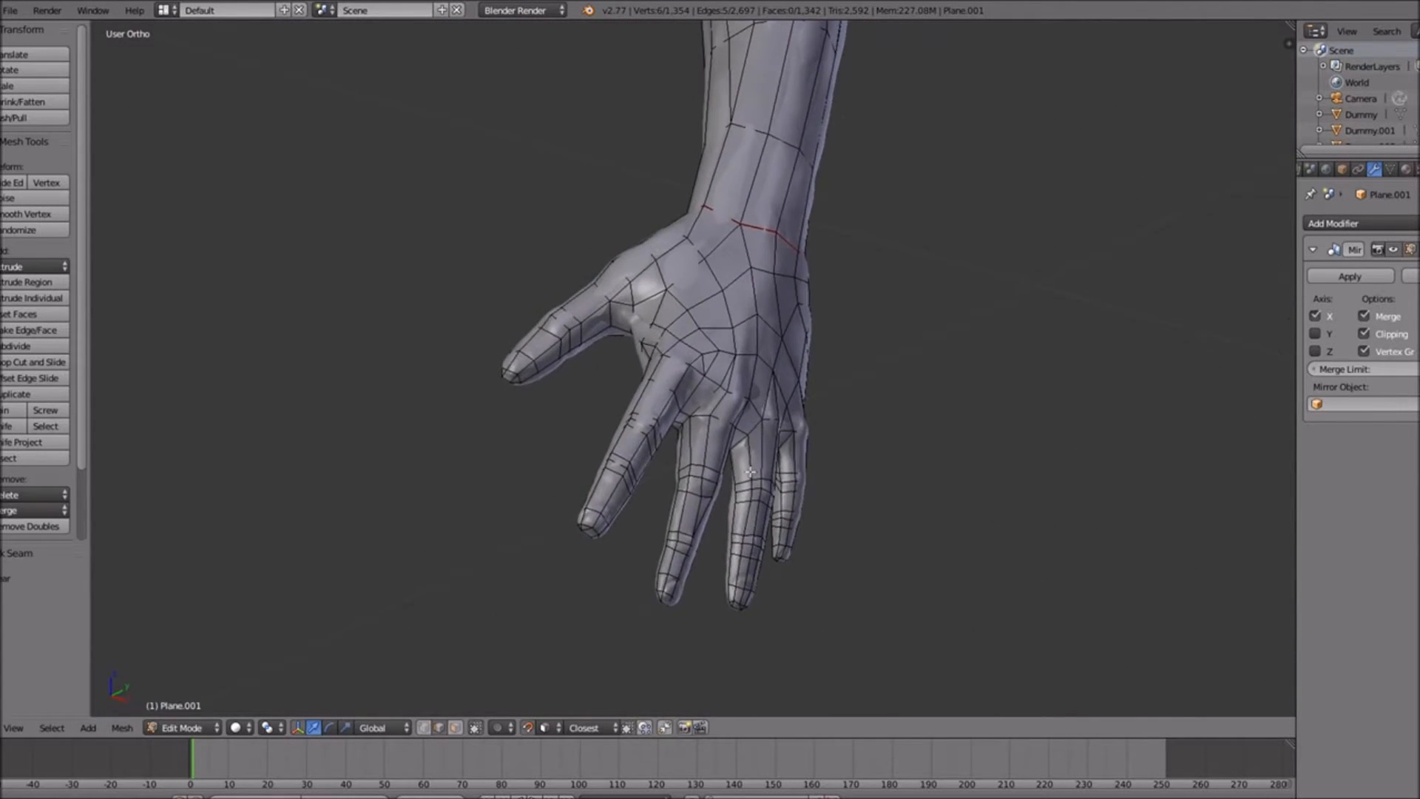
{"action": "scroll", "coordinate": [738, 471], "scroll_direction": "up", "scroll_amount": 4}
{"action": "scroll", "coordinate": [692, 446], "scroll_direction": "up", "scroll_amount": 2}
{"action": "right_click", "coordinate": [655, 348]}
{"action": "right_click", "coordinate": [595, 320], "text": "shift"}
{"action": "middle_click_drag", "start_coordinate": [596, 407], "coordinate": [689, 389]}
{"action": "key", "text": "KP_Decimal"}
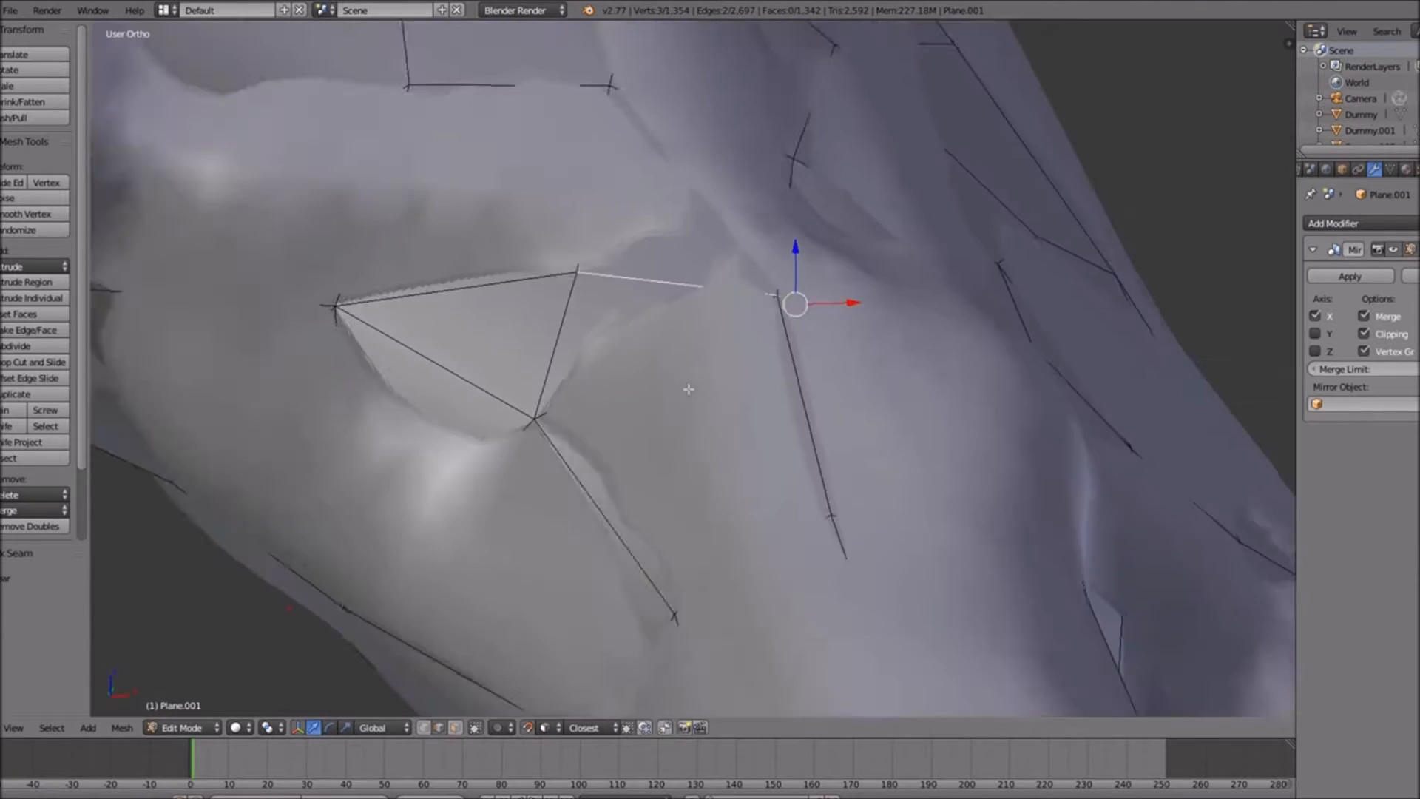
{"action": "scroll", "coordinate": [674, 431], "scroll_direction": "down", "scroll_amount": 6}
{"action": "middle_click_drag", "start_coordinate": [575, 453], "coordinate": [599, 392]}
{"action": "right_click", "coordinate": [606, 380], "text": "shift"}
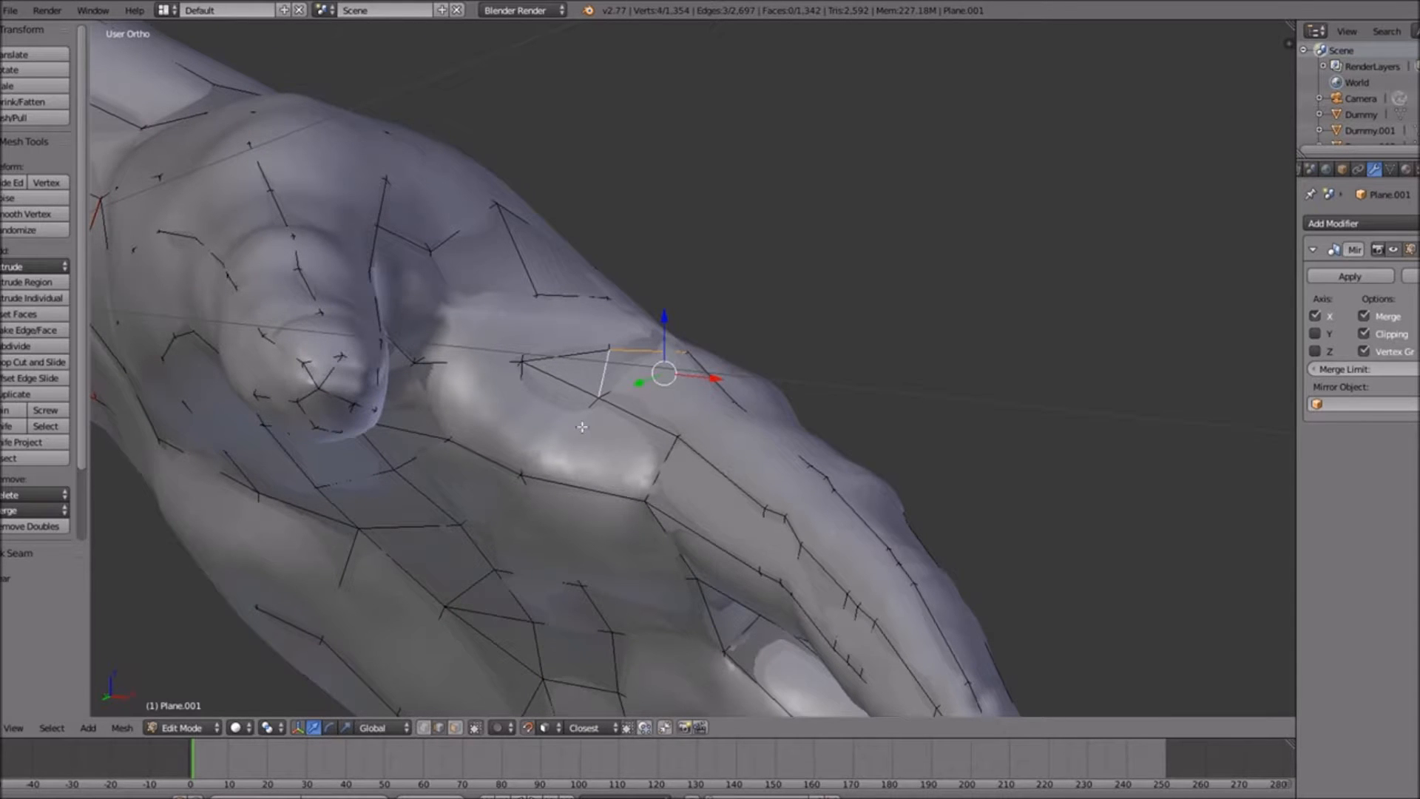
{"action": "middle_click_drag", "start_coordinate": [611, 446], "coordinate": [613, 448]}
{"action": "right_click", "coordinate": [660, 465]}
{"action": "right_click", "coordinate": [703, 418], "text": "shift"}
{"action": "middle_click_drag", "start_coordinate": [708, 421], "coordinate": [670, 482]}
{"action": "right_click", "coordinate": [689, 477], "text": "shift"}
{"action": "right_click", "coordinate": [714, 529], "text": "shift"}
{"action": "middle_click_drag", "start_coordinate": [725, 576], "coordinate": [679, 541]}
{"action": "right_click", "coordinate": [680, 541], "text": "alt"}
{"action": "right_click", "coordinate": [684, 476], "text": "alt+shift"}
{"action": "middle_click_drag", "start_coordinate": [666, 441], "coordinate": [624, 454]}
{"action": "middle_click_drag", "start_coordinate": [627, 523], "coordinate": [747, 400]}
{"action": "right_click", "coordinate": [712, 386], "text": "shift"}
{"action": "right_click", "coordinate": [694, 455], "text": "shift"}
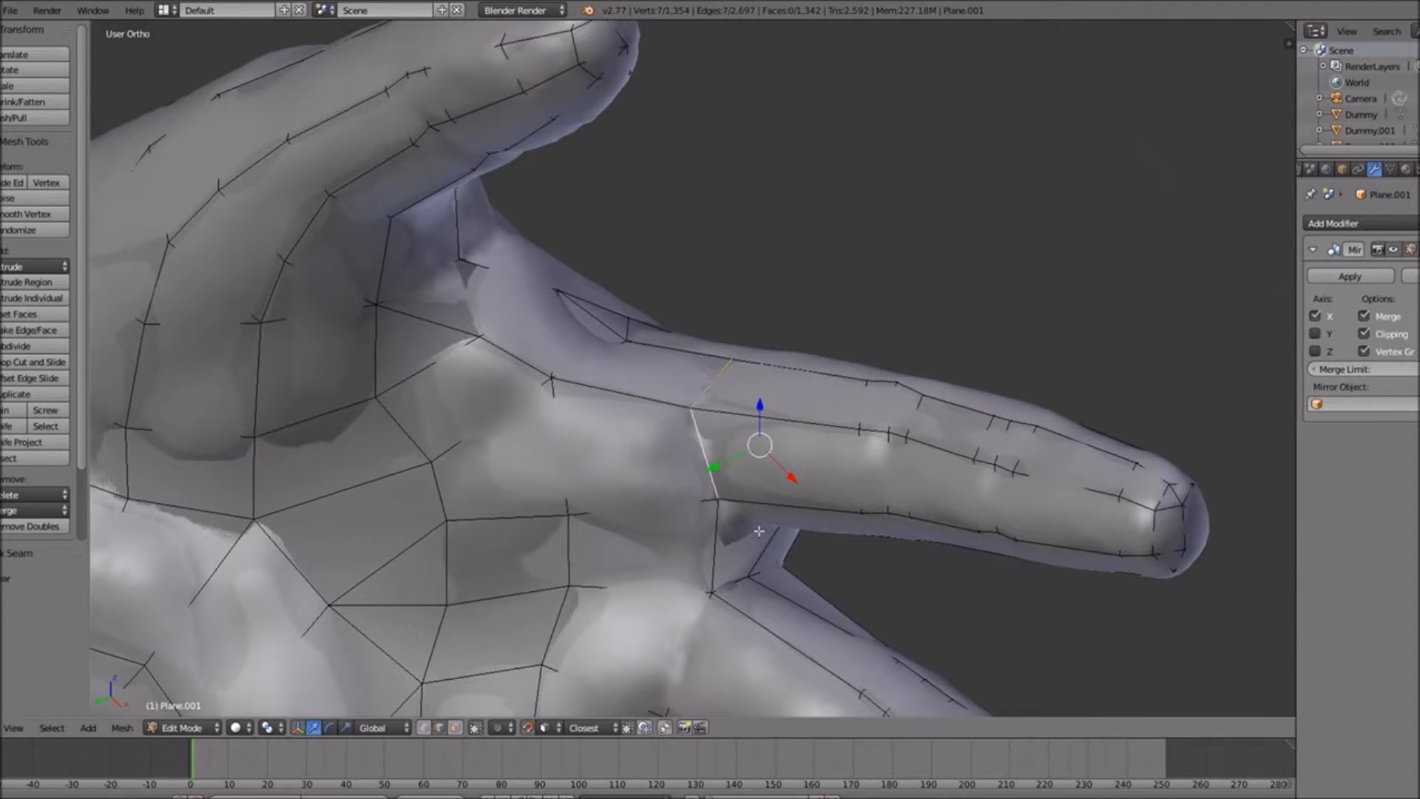
{"action": "middle_click_drag", "start_coordinate": [759, 531], "coordinate": [706, 487]}
{"action": "key", "text": "space"}
{"action": "key", "text": "Return"}
Mark a seam on the ring of edges around the base of the middle finger
{"action": "right_click", "coordinate": [721, 521]}
{"action": "middle_click_drag", "start_coordinate": [723, 526], "coordinate": [749, 591]}
{"action": "right_click", "coordinate": [749, 592], "text": "shift"}
{"action": "right_click", "coordinate": [787, 560], "text": "shift"}
{"action": "middle_click_drag", "start_coordinate": [850, 529], "coordinate": [792, 553]}
{"action": "right_click", "coordinate": [797, 536], "text": "shift"}
{"action": "right_click", "coordinate": [882, 548], "text": "shift"}
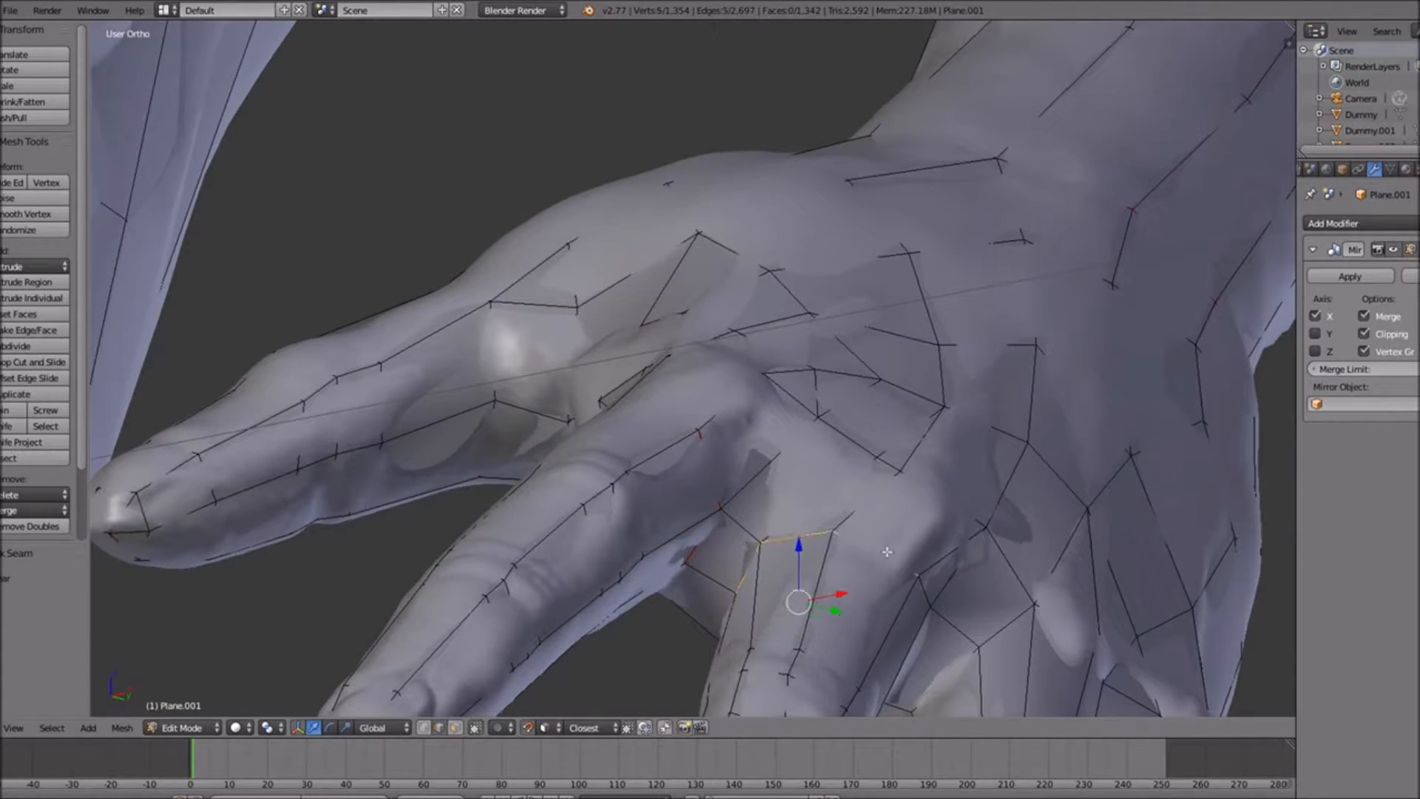
{"action": "right_click", "coordinate": [928, 602], "text": "shift"}
{"action": "middle_click_drag", "start_coordinate": [927, 601], "coordinate": [851, 416]}
{"action": "right_click", "coordinate": [881, 503], "text": "shift"}
{"action": "right_click", "coordinate": [845, 403], "text": "shift"}
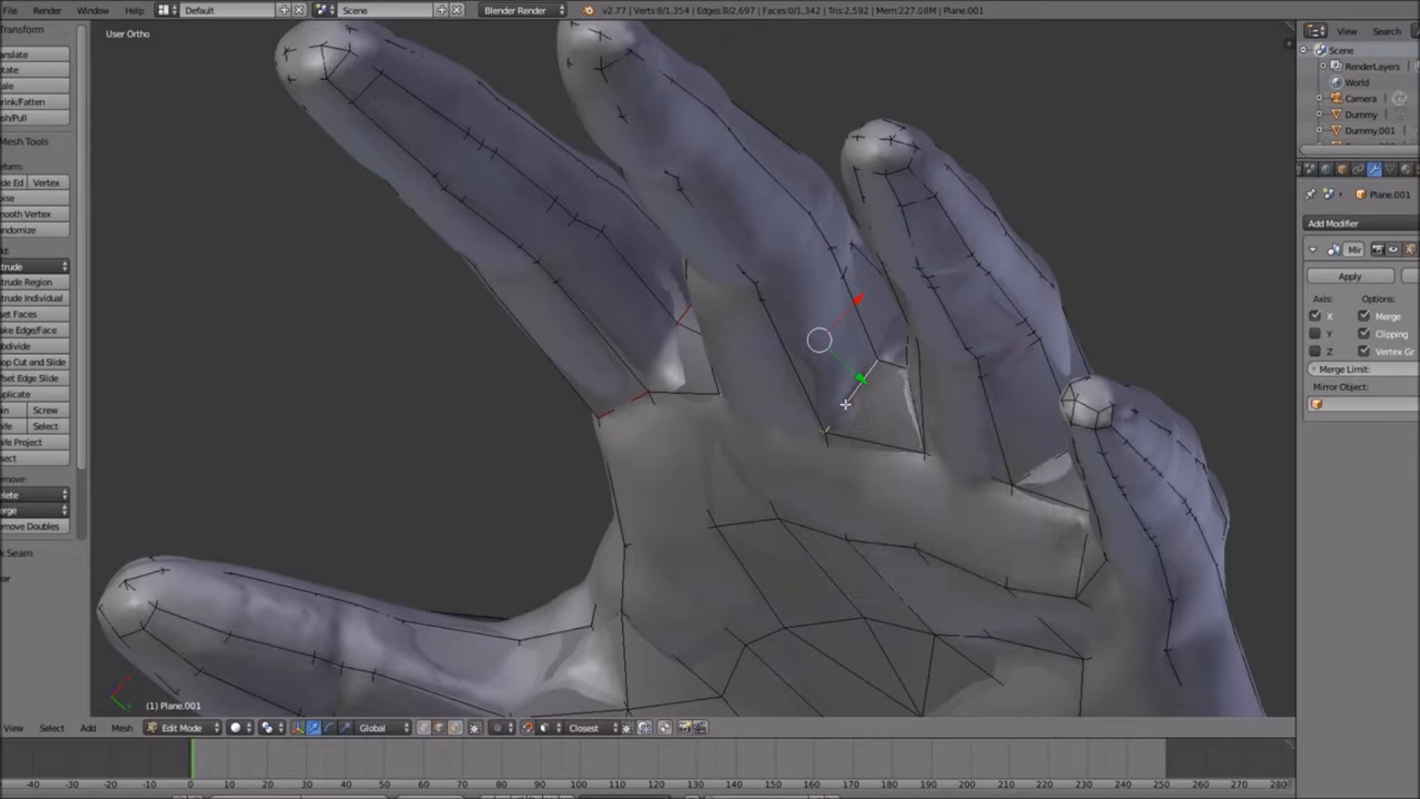
Mark a seam on the ring of edges around the base of the ring finger
{"action": "right_click", "coordinate": [911, 412]}
{"action": "right_click", "coordinate": [972, 470], "text": "shift"}
{"action": "right_click", "coordinate": [1043, 457], "text": "shift"}
{"action": "middle_click_drag", "start_coordinate": [1103, 423], "coordinate": [1028, 498]}
{"action": "right_click", "coordinate": [1001, 443], "text": "shift"}
{"action": "right_click", "coordinate": [997, 388], "text": "shift"}
{"action": "middle_click_drag", "start_coordinate": [995, 381], "coordinate": [1050, 481]}
{"action": "right_click", "coordinate": [1033, 565], "text": "shift"}
{"action": "right_click", "coordinate": [965, 579], "text": "shift"}
{"action": "right_click", "coordinate": [959, 597], "text": "shift"}
{"action": "right_click", "coordinate": [954, 587], "text": "shift"}
{"action": "middle_click_drag", "start_coordinate": [919, 682], "coordinate": [719, 490]}
{"action": "right_click", "coordinate": [948, 635], "text": "shift"}
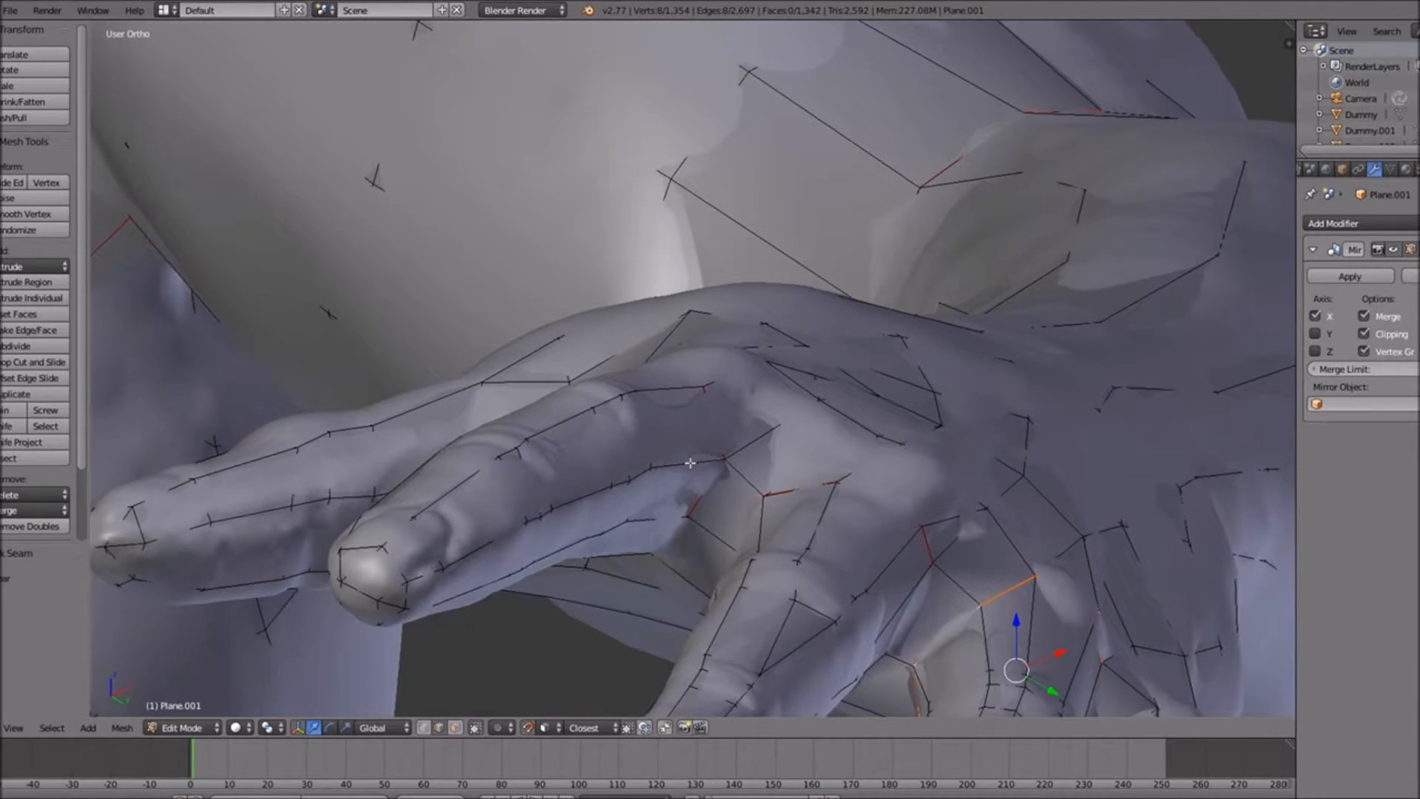
Mark a seam on the ring of edges around the base of the little finger
{"action": "middle_click_drag", "start_coordinate": [1030, 645], "coordinate": [729, 457]}
{"action": "right_click", "coordinate": [719, 443]}
{"action": "right_click", "coordinate": [680, 488], "text": "shift"}
{"action": "middle_click_drag", "start_coordinate": [691, 599], "coordinate": [766, 469]}
{"action": "right_click", "coordinate": [680, 418], "text": "shift"}
{"action": "right_click", "coordinate": [679, 462], "text": "shift"}
{"action": "middle_click_drag", "start_coordinate": [724, 522], "coordinate": [729, 450]}
{"action": "right_click", "coordinate": [787, 418], "text": "shift"}
{"action": "right_click", "coordinate": [797, 372], "text": "shift"}
{"action": "middle_click_drag", "start_coordinate": [863, 320], "coordinate": [819, 459]}
{"action": "key", "text": "space"}
{"action": "key", "text": "Return"}
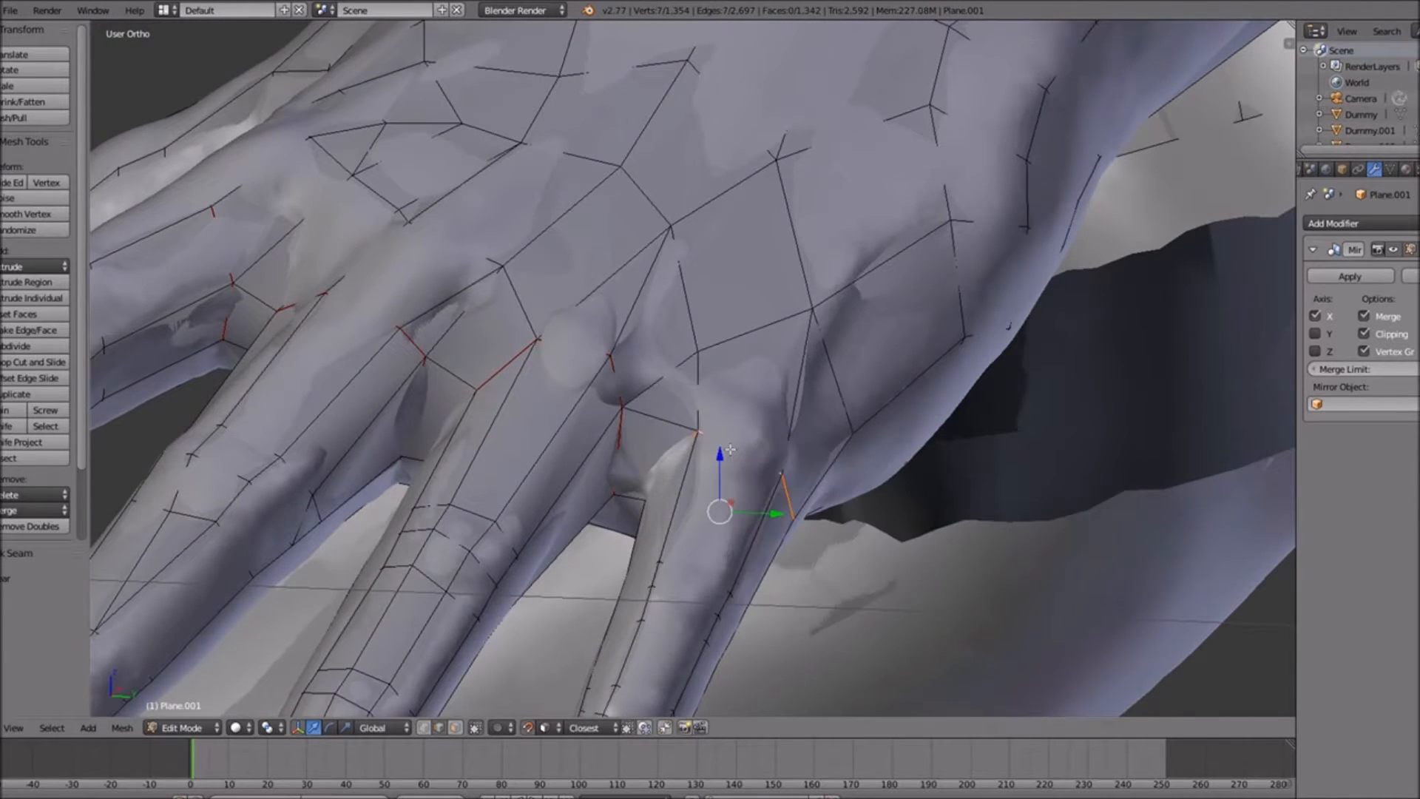
Mark a seam on the ring of edges around the base of the thumb, separating it from the palm
{"action": "scroll", "coordinate": [593, 406], "scroll_direction": "up", "scroll_amount": 20, "text": "ctrl"}
{"action": "middle_click_drag", "start_coordinate": [595, 408], "coordinate": [520, 300]}
{"action": "right_click", "coordinate": [530, 342]}
{"action": "right_click", "coordinate": [519, 264], "text": "shift"}
{"action": "middle_click_drag", "start_coordinate": [420, 268], "coordinate": [601, 319]}
{"action": "right_click", "coordinate": [232, 399], "text": "shift"}
{"action": "right_click", "coordinate": [143, 448], "text": "shift"}
{"action": "middle_click_drag", "start_coordinate": [139, 467], "coordinate": [283, 405]}
{"action": "right_click", "coordinate": [403, 349], "text": "shift"}
{"action": "right_click", "coordinate": [410, 400], "text": "shift"}
{"action": "middle_click_drag", "start_coordinate": [412, 396], "coordinate": [383, 389]}
{"action": "right_click", "coordinate": [174, 450], "text": "shift"}
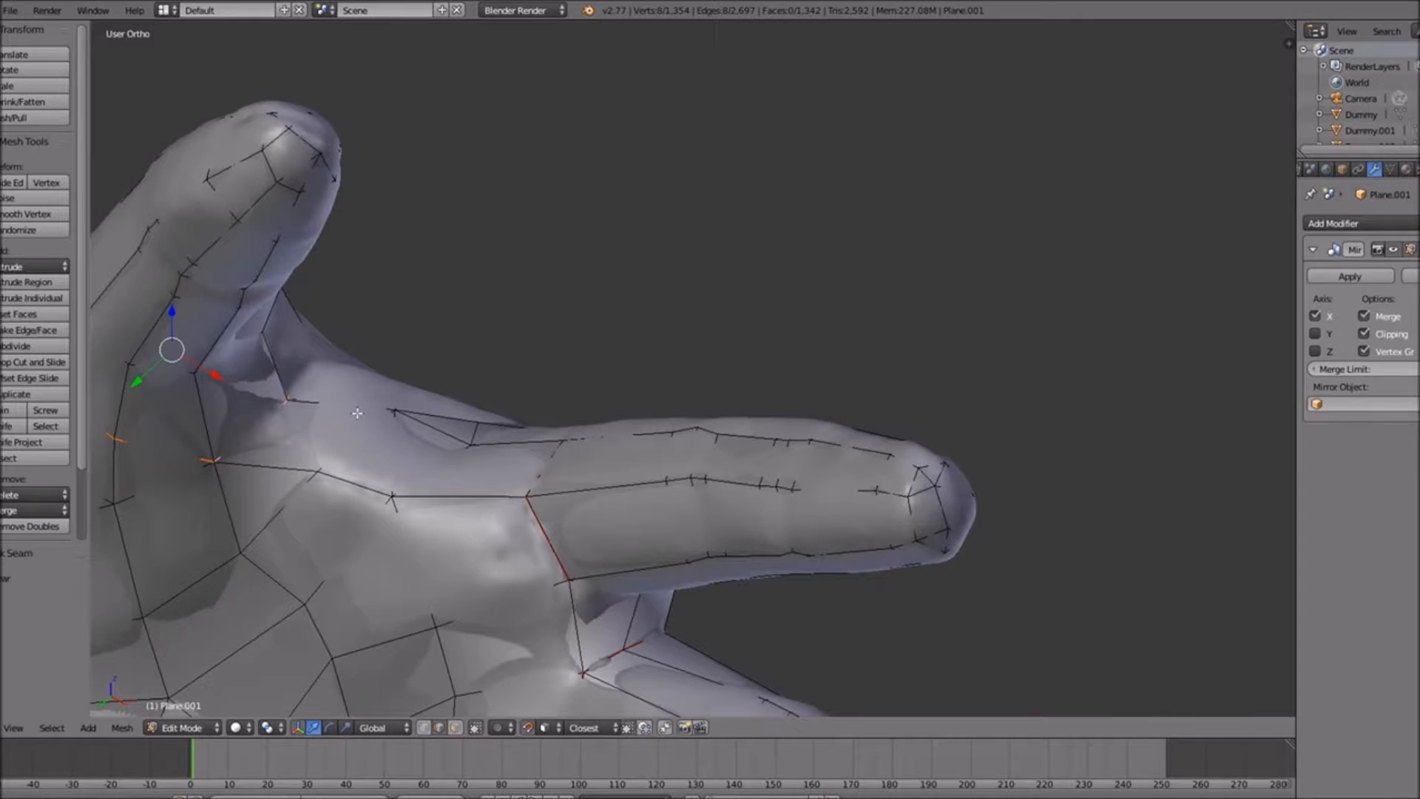
Mark a seam on the edges running along the thumb from its base ring up to the tip
{"action": "right_click", "coordinate": [119, 414]}
{"action": "right_click", "coordinate": [145, 330], "text": "shift"}
{"action": "right_click", "coordinate": [175, 287], "text": "shift"}
{"action": "right_click", "coordinate": [191, 266], "text": "shift"}
{"action": "right_click", "coordinate": [256, 208], "text": "shift"}
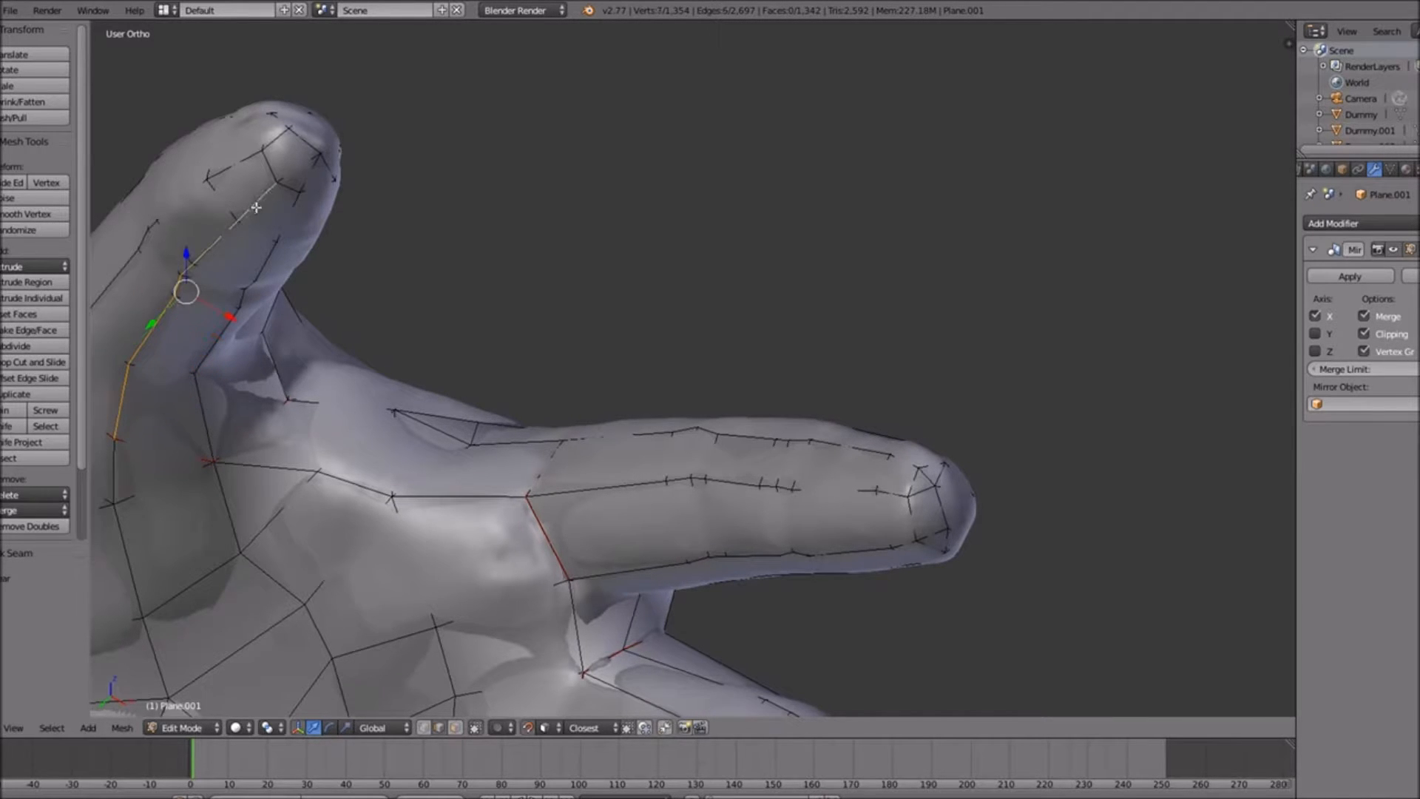
{"action": "right_click", "coordinate": [287, 175], "text": "shift"}
{"action": "middle_click_drag", "start_coordinate": [342, 157], "coordinate": [302, 207]}
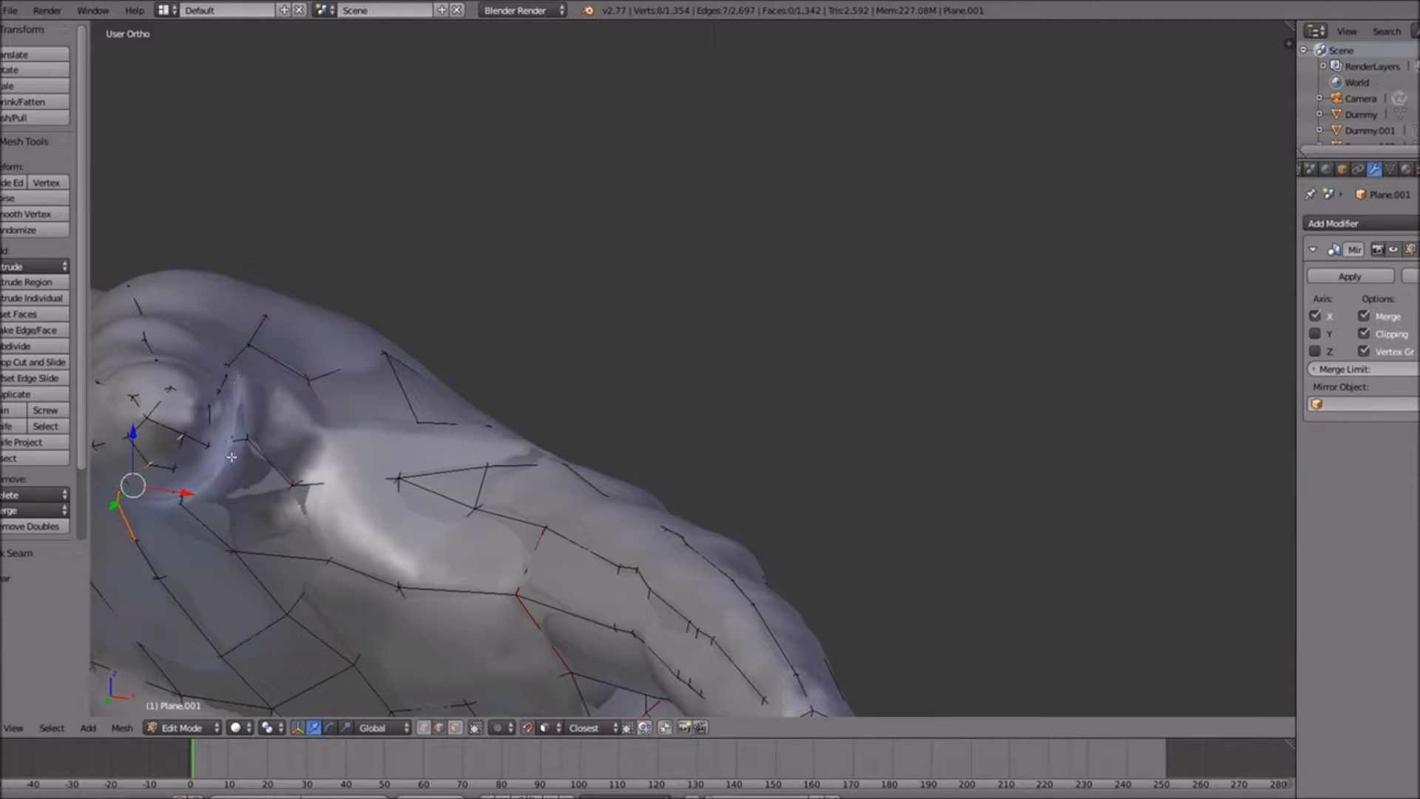
{"action": "right_click", "coordinate": [167, 426]}
{"action": "key", "text": "space"}
{"action": "key", "text": "Return"}
Mark a seam on the edges crossing and branching over the tip of the thumb
{"action": "right_click", "coordinate": [138, 426]}
{"action": "right_click", "coordinate": [140, 408], "text": "shift"}
{"action": "right_click", "coordinate": [156, 406], "text": "shift"}
{"action": "middle_click_drag", "start_coordinate": [204, 440], "coordinate": [176, 450]}
{"action": "right_click", "coordinate": [141, 490], "text": "shift"}
{"action": "right_click", "coordinate": [118, 498], "text": "shift"}
{"action": "right_click", "coordinate": [132, 469], "text": "shift"}
{"action": "key", "text": "space"}
{"action": "key", "text": "Return"}
Mark a seam running along the index finger from its base ring and branching over the fingertip
{"action": "scroll", "coordinate": [302, 564], "scroll_direction": "up", "scroll_amount": 7, "text": "ctrl"}
{"action": "scroll", "coordinate": [325, 495], "scroll_direction": "down", "scroll_amount": 12, "text": "shift"}
{"action": "middle_click_drag", "start_coordinate": [370, 512], "coordinate": [442, 396]}
{"action": "right_click", "coordinate": [430, 290]}
{"action": "right_click", "coordinate": [495, 224], "text": "shift"}
{"action": "right_click", "coordinate": [506, 203], "text": "shift"}
{"action": "right_click", "coordinate": [525, 170], "text": "shift"}
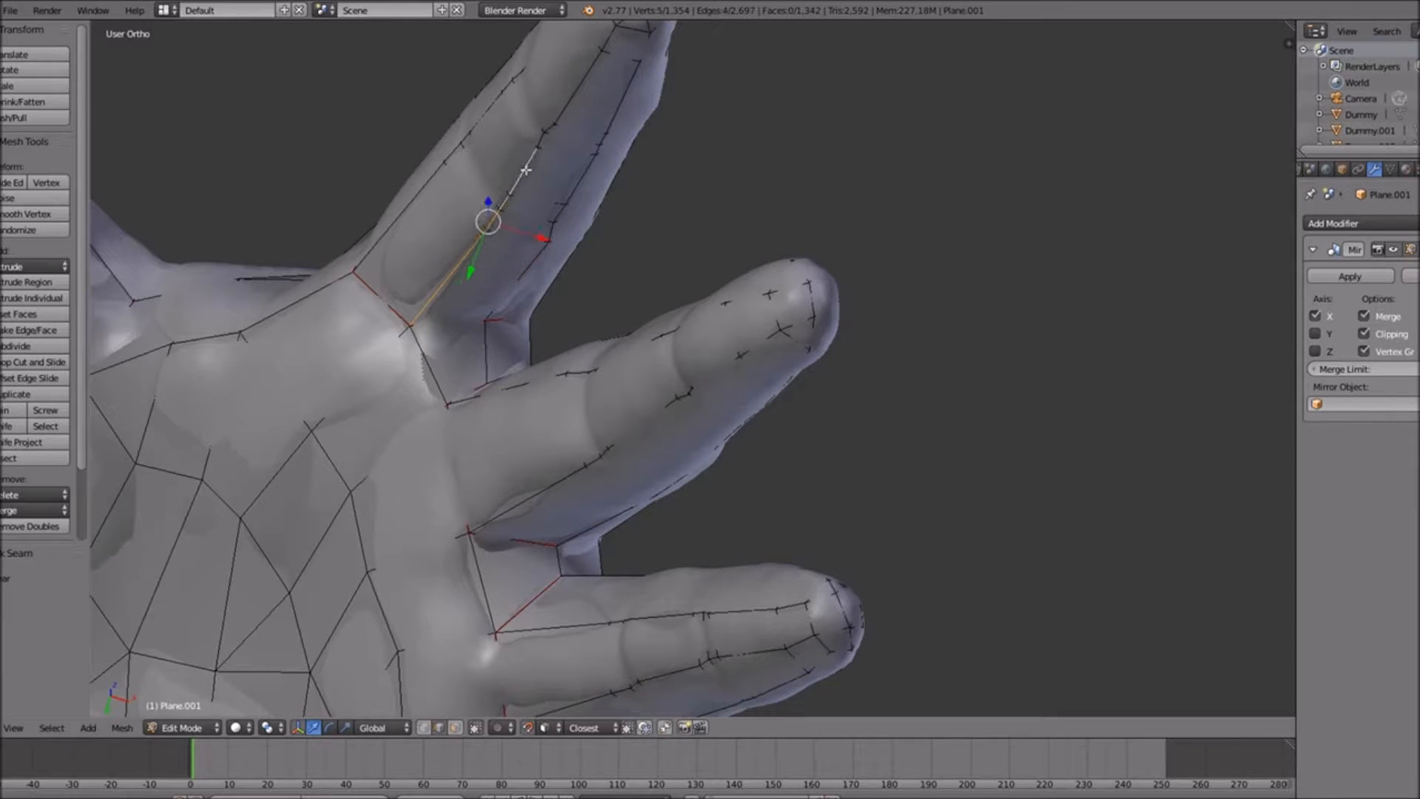
{"action": "right_click", "coordinate": [542, 134], "text": "shift"}
{"action": "right_click", "coordinate": [552, 125], "text": "shift"}
{"action": "right_click", "coordinate": [581, 83], "text": "shift"}
{"action": "scroll", "coordinate": [607, 125], "scroll_direction": "up", "scroll_amount": 6, "text": "shift"}
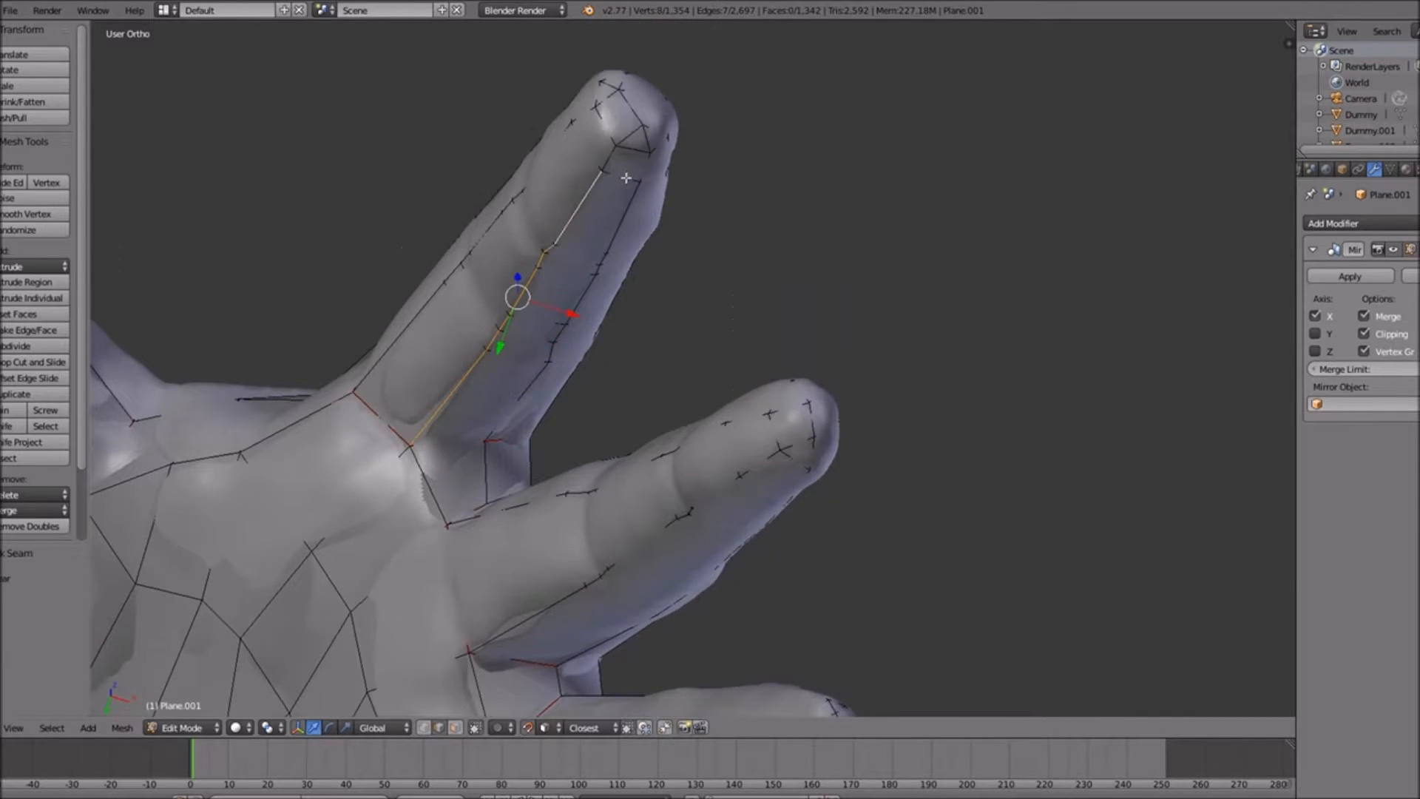
{"action": "scroll", "coordinate": [626, 178], "scroll_direction": "up", "scroll_amount": 4, "text": "shift"}
{"action": "right_click", "coordinate": [611, 237], "text": "shift"}
{"action": "right_click", "coordinate": [625, 216], "text": "shift"}
{"action": "right_click", "coordinate": [649, 224], "text": "shift"}
{"action": "right_click", "coordinate": [656, 207], "text": "shift"}
{"action": "right_click", "coordinate": [630, 187], "text": "shift"}
{"action": "middle_click_drag", "start_coordinate": [630, 187], "coordinate": [623, 347]}
{"action": "right_click", "coordinate": [588, 435], "text": "shift"}
{"action": "right_click", "coordinate": [588, 421], "text": "shift"}
{"action": "right_click", "coordinate": [602, 414], "text": "shift"}
{"action": "right_click", "coordinate": [620, 428], "text": "shift"}
{"action": "key", "text": "space"}
{"action": "key", "text": "Return"}
Mark a seam running along the middle finger from its base ring and branching over the fingertip
{"action": "middle_click_drag", "start_coordinate": [623, 428], "coordinate": [565, 454]}
{"action": "right_click", "coordinate": [533, 441]}
{"action": "right_click", "coordinate": [602, 380], "text": "shift"}
{"action": "right_click", "coordinate": [607, 370], "text": "shift"}
{"action": "right_click", "coordinate": [622, 348], "text": "shift"}
{"action": "right_click", "coordinate": [678, 272], "text": "shift"}
{"action": "right_click", "coordinate": [687, 258], "text": "shift"}
{"action": "right_click", "coordinate": [697, 240], "text": "shift"}
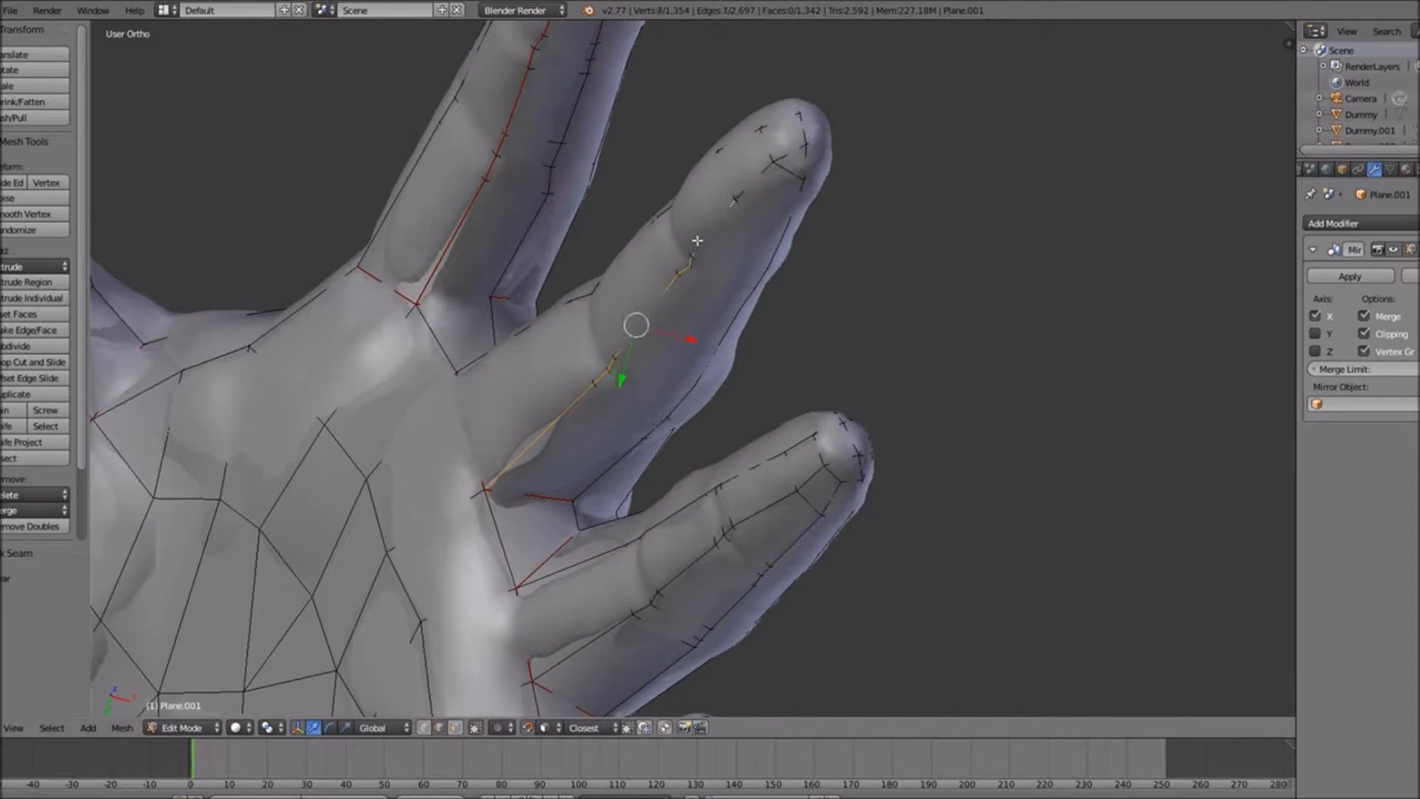
{"action": "right_click", "coordinate": [737, 194], "text": "shift"}
{"action": "right_click", "coordinate": [778, 158], "text": "shift"}
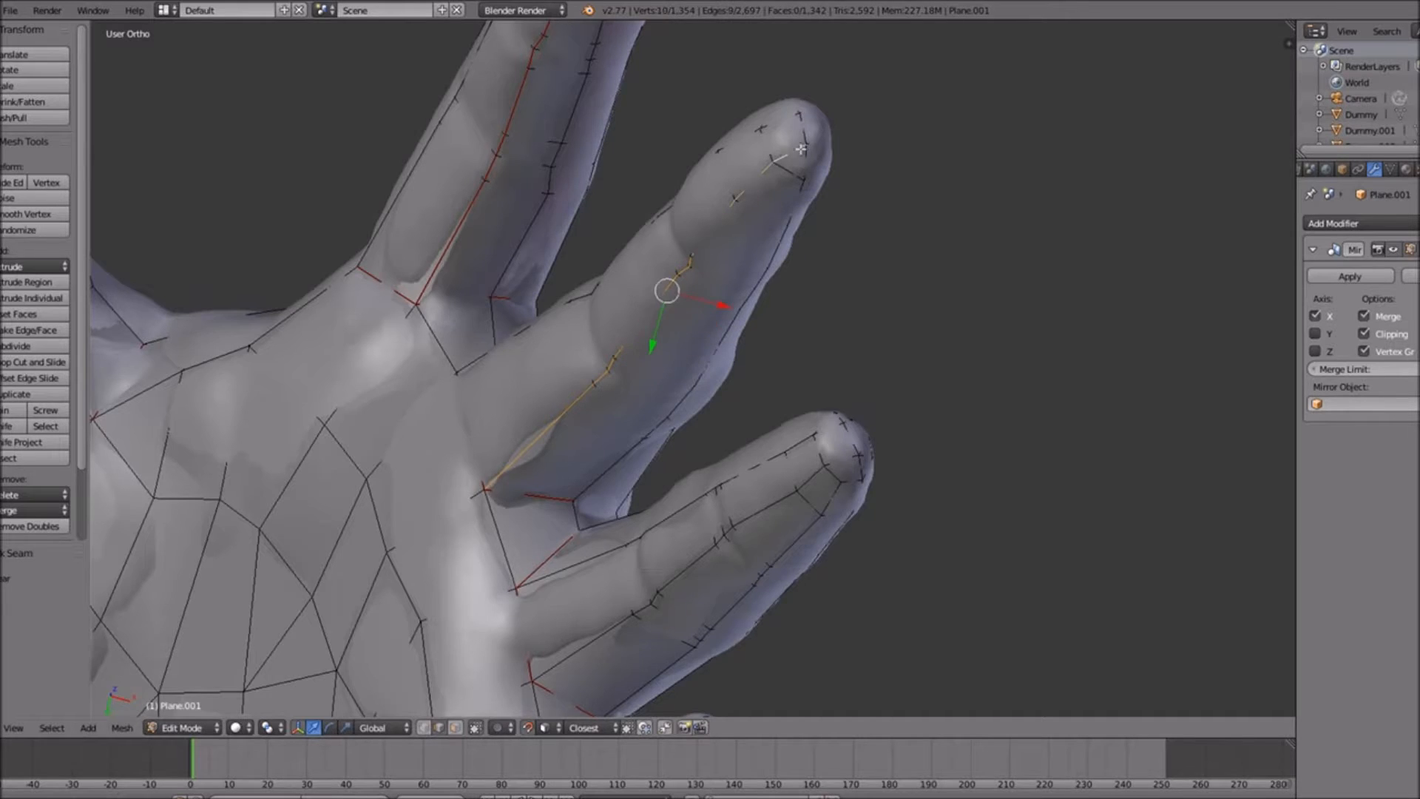
{"action": "middle_click_drag", "start_coordinate": [778, 158], "coordinate": [752, 219]}
{"action": "right_click", "coordinate": [656, 526], "text": "shift"}
{"action": "right_click", "coordinate": [671, 496], "text": "shift"}
{"action": "right_click", "coordinate": [651, 497], "text": "shift"}
{"action": "right_click", "coordinate": [642, 473], "text": "shift"}
{"action": "right_click", "coordinate": [628, 466], "text": "shift"}
{"action": "right_click", "coordinate": [628, 494], "text": "shift"}
{"action": "key", "text": "space"}
{"action": "key", "text": "Return"}
Mark a seam running along the ring finger from its base ring and branching over the fingertip
{"action": "middle_click_drag", "start_coordinate": [637, 565], "coordinate": [628, 417]}
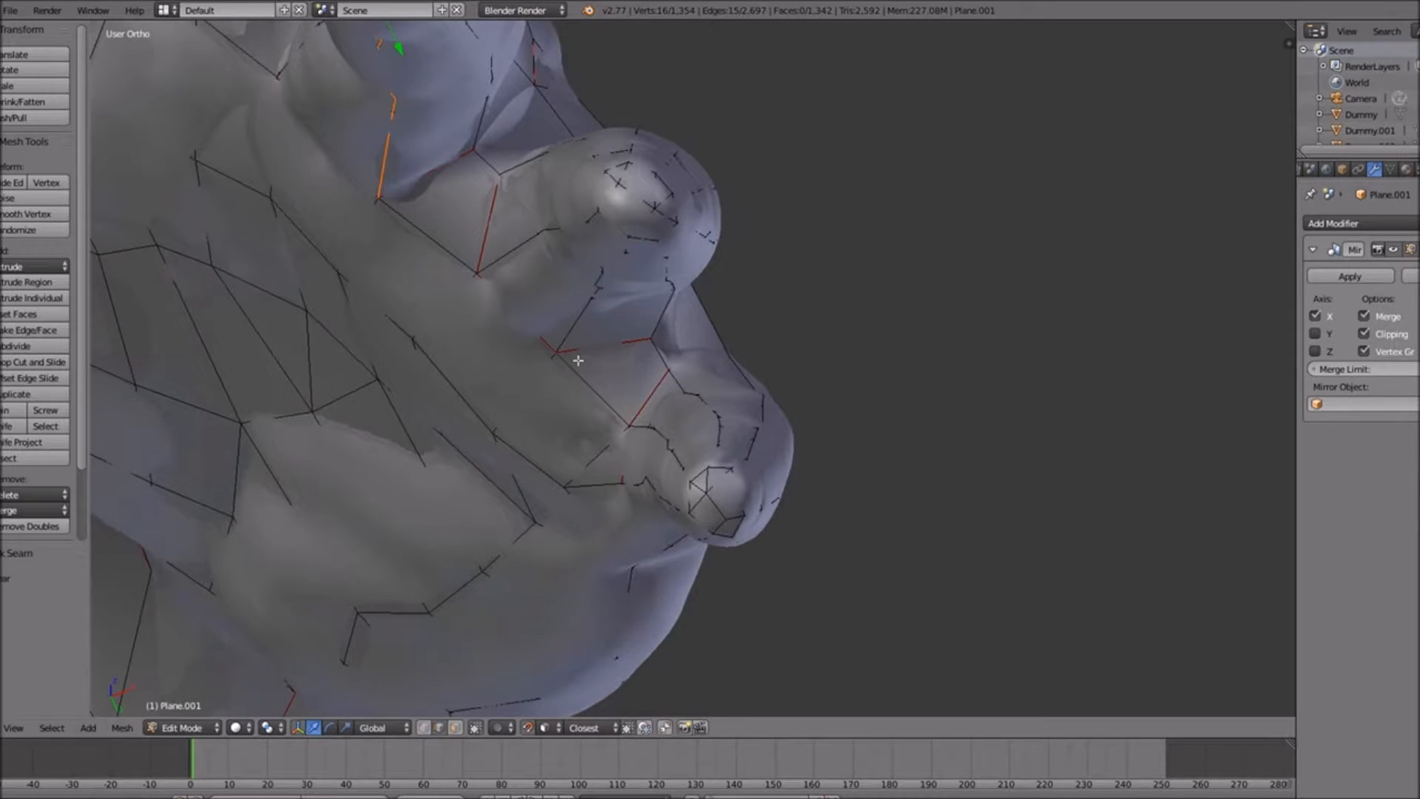
{"action": "middle_click_drag", "start_coordinate": [579, 323], "coordinate": [589, 269]}
{"action": "right_click", "coordinate": [586, 268]}
{"action": "right_click", "coordinate": [610, 215], "text": "shift"}
{"action": "right_click", "coordinate": [613, 198], "text": "shift"}
{"action": "right_click", "coordinate": [613, 156], "text": "shift"}
{"action": "scroll", "coordinate": [621, 137], "scroll_direction": "up", "scroll_amount": 5, "text": "shift"}
{"action": "right_click", "coordinate": [630, 186], "text": "shift"}
{"action": "right_click", "coordinate": [631, 174], "text": "shift"}
{"action": "right_click", "coordinate": [638, 147], "text": "shift"}
{"action": "scroll", "coordinate": [655, 117], "scroll_direction": "up", "scroll_amount": 5, "text": "shift"}
{"action": "right_click", "coordinate": [665, 162], "text": "shift"}
{"action": "right_click", "coordinate": [678, 129], "text": "shift"}
{"action": "right_click", "coordinate": [708, 117], "text": "shift"}
{"action": "right_click", "coordinate": [707, 101], "text": "shift"}
{"action": "middle_click_drag", "start_coordinate": [728, 110], "coordinate": [597, 379]}
{"action": "right_click", "coordinate": [599, 375], "text": "shift"}
{"action": "right_click", "coordinate": [568, 375], "text": "shift"}
{"action": "right_click", "coordinate": [551, 378], "text": "shift"}
{"action": "right_click", "coordinate": [557, 411], "text": "shift"}
{"action": "right_click", "coordinate": [592, 428], "text": "shift"}
{"action": "middle_click_drag", "start_coordinate": [591, 428], "coordinate": [637, 375]}
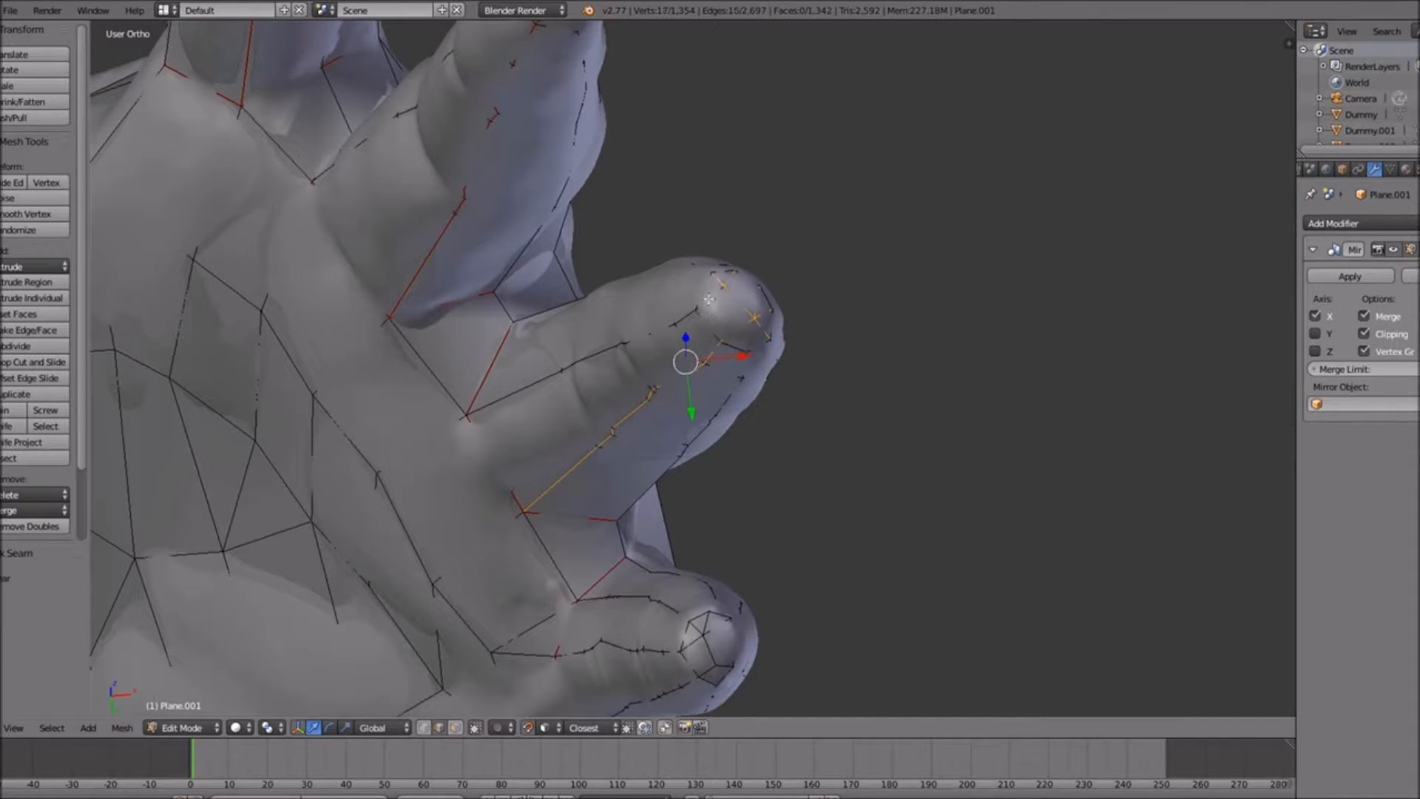
Mark a seam running along the little finger from its base ring and branching over the fingertip
{"action": "middle_click_drag", "start_coordinate": [731, 322], "coordinate": [723, 434]}
{"action": "right_click", "coordinate": [720, 489]}
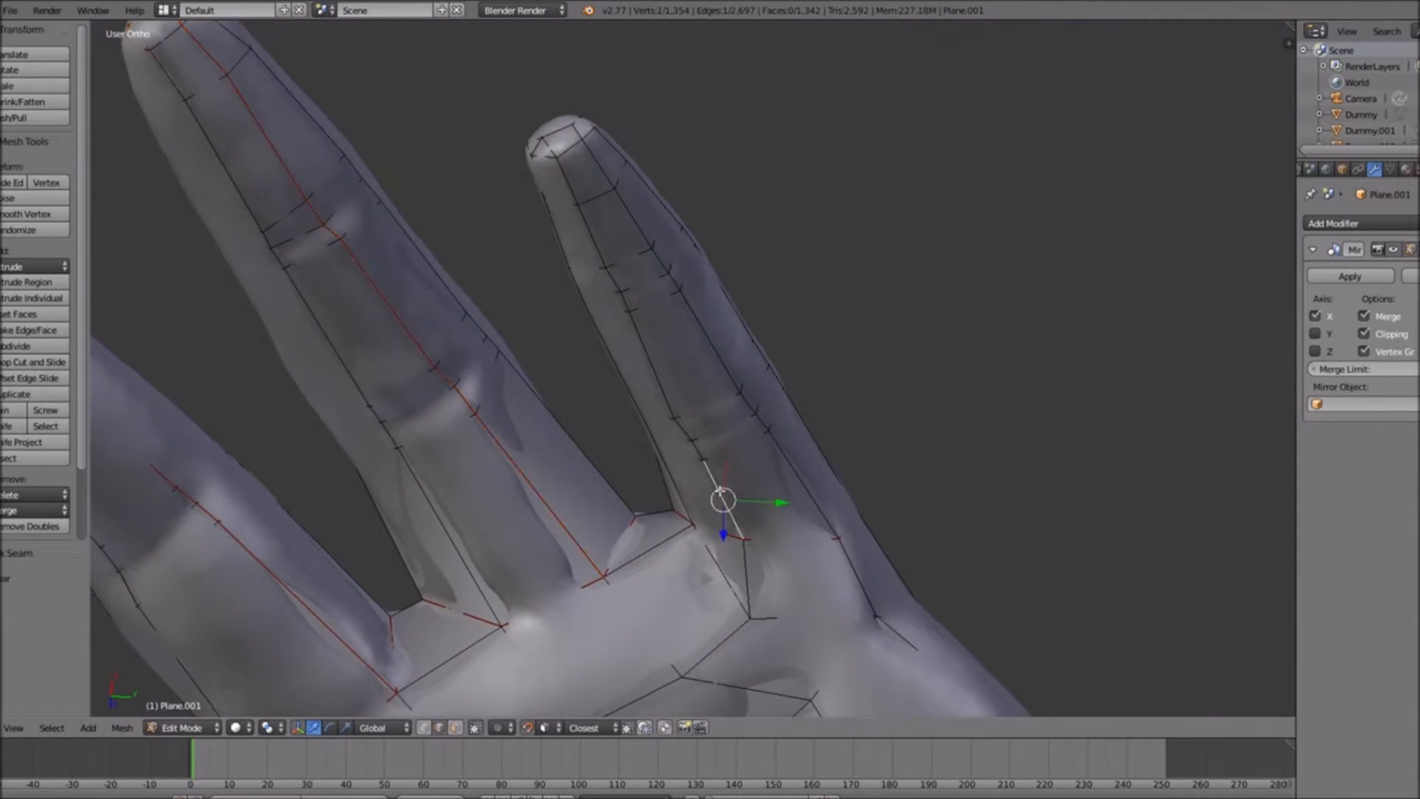
{"action": "right_click", "coordinate": [697, 447], "text": "shift"}
{"action": "right_click", "coordinate": [680, 430], "text": "shift"}
{"action": "right_click", "coordinate": [670, 387], "text": "shift"}
{"action": "right_click", "coordinate": [625, 302], "text": "shift"}
{"action": "right_click", "coordinate": [616, 279], "text": "shift"}
{"action": "right_click", "coordinate": [592, 240], "text": "shift"}
{"action": "right_click", "coordinate": [568, 193], "text": "shift"}
{"action": "right_click", "coordinate": [549, 148], "text": "shift"}
{"action": "right_click", "coordinate": [538, 144], "text": "shift"}
{"action": "right_click", "coordinate": [536, 139], "text": "shift"}
{"action": "right_click", "coordinate": [555, 130], "text": "shift"}
{"action": "right_click", "coordinate": [585, 118], "text": "shift"}
{"action": "middle_click_drag", "start_coordinate": [586, 118], "coordinate": [629, 221]}
{"action": "right_click", "coordinate": [566, 353], "text": "shift"}
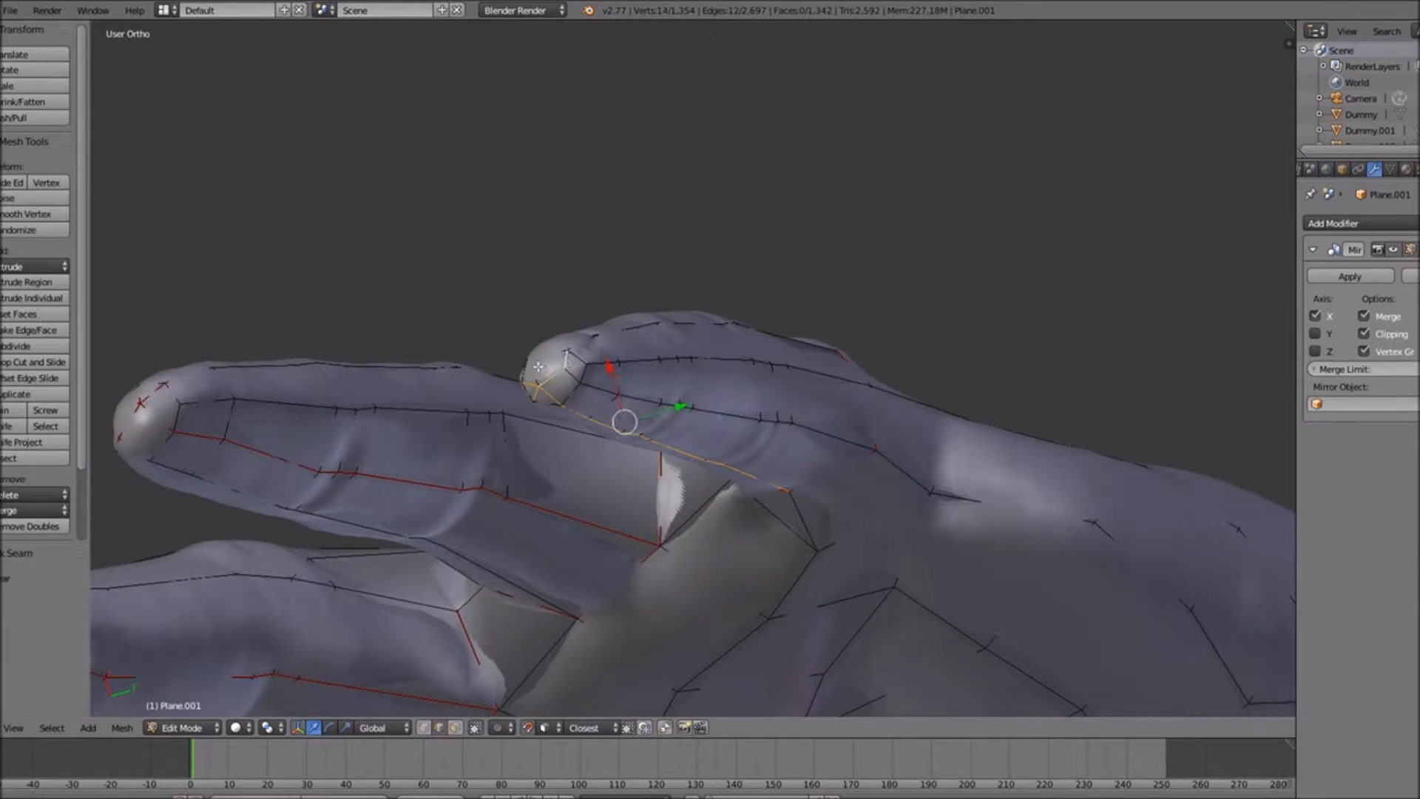
{"action": "right_click", "coordinate": [537, 371], "text": "shift"}
{"action": "right_click", "coordinate": [573, 372], "text": "shift"}
{"action": "key", "text": "space"}
{"action": "key", "text": "Return"}
Mark a seam on the three edges across the web between the index finger and the thumb
{"action": "scroll", "coordinate": [576, 370], "scroll_direction": "down", "scroll_amount": 4}
{"action": "scroll", "coordinate": [846, 479], "scroll_direction": "down", "scroll_amount": 6}
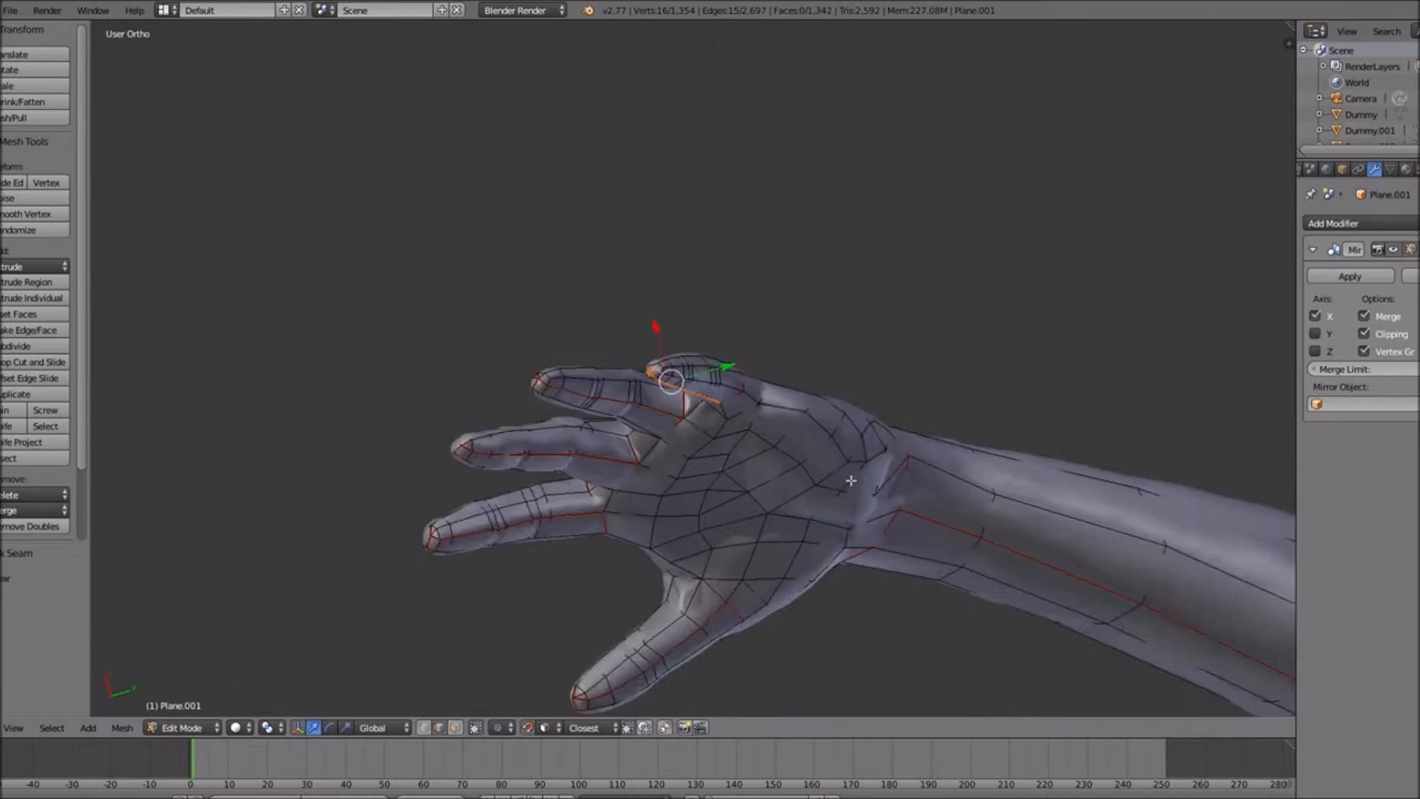
{"action": "scroll", "coordinate": [793, 502], "scroll_direction": "up", "scroll_amount": 3}
{"action": "middle_click_drag", "start_coordinate": [885, 549], "coordinate": [841, 514]}
{"action": "scroll", "coordinate": [842, 515], "scroll_direction": "up", "scroll_amount": 4}
{"action": "right_click", "coordinate": [904, 531]}
{"action": "right_click", "coordinate": [944, 575], "text": "shift"}
{"action": "right_click", "coordinate": [1008, 594], "text": "shift"}
{"action": "key", "text": "space"}
{"action": "key", "text": "Return"}
Mark a seam on the three web edges that join the base rings of the four neighbouring fingers
{"action": "middle_click_drag", "start_coordinate": [856, 561], "coordinate": [952, 570]}
{"action": "right_click", "coordinate": [971, 563]}
{"action": "middle_click_drag", "start_coordinate": [872, 520], "coordinate": [869, 506]}
{"action": "right_click", "coordinate": [846, 545], "text": "shift"}
{"action": "middle_click_drag", "start_coordinate": [772, 515], "coordinate": [728, 513]}
{"action": "right_click", "coordinate": [702, 504], "text": "shift"}
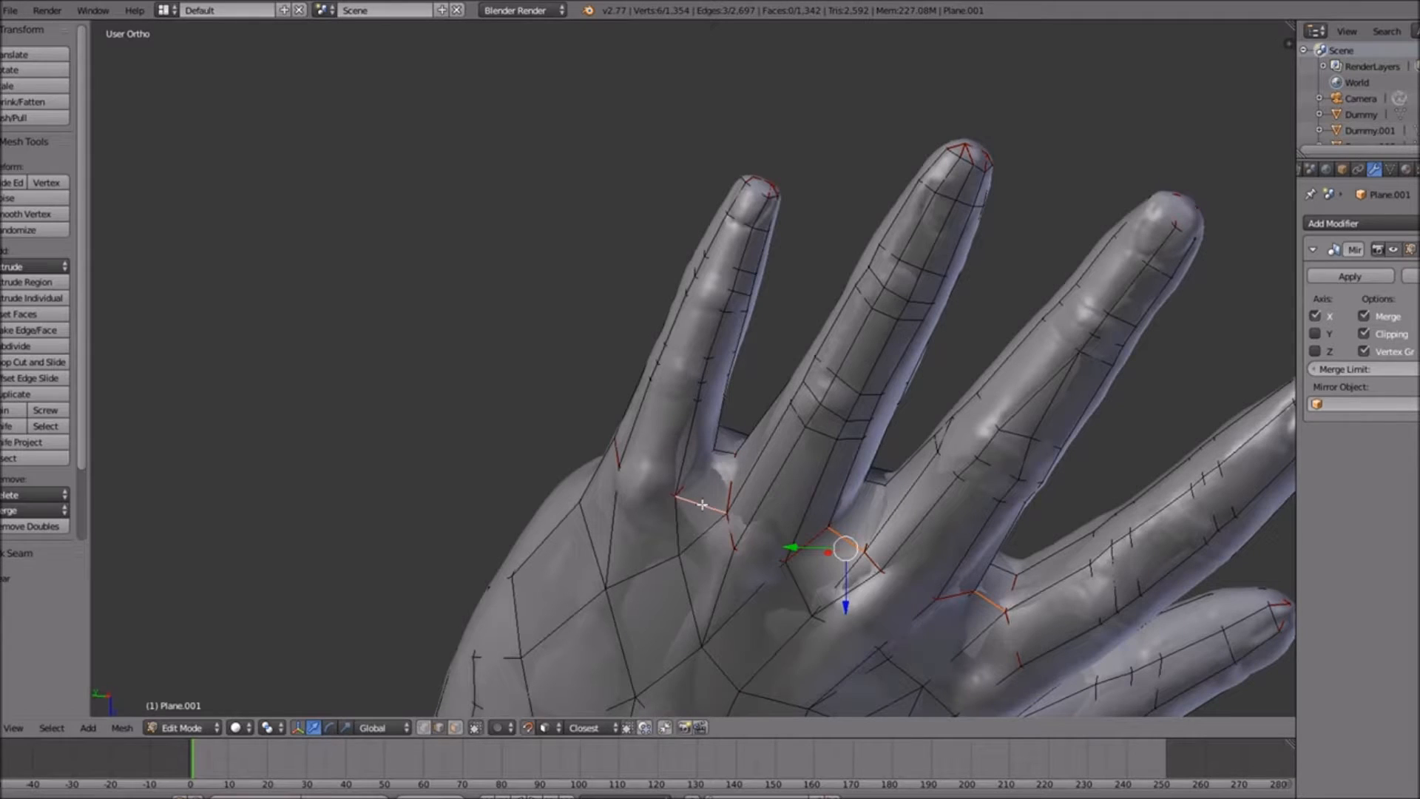
Mark a seam along the outer side of the hand from the little finger's base to the wrist
{"action": "middle_click_drag", "start_coordinate": [633, 495], "coordinate": [537, 509]}
{"action": "right_click", "coordinate": [565, 479]}
{"action": "right_click", "coordinate": [376, 606], "text": "shift"}
{"action": "right_click", "coordinate": [338, 622], "text": "shift"}
{"action": "right_click", "coordinate": [298, 619], "text": "shift"}
{"action": "right_click", "coordinate": [278, 641], "text": "shift"}
{"action": "scroll", "coordinate": [363, 539], "scroll_direction": "down", "scroll_amount": 8, "text": "shift"}
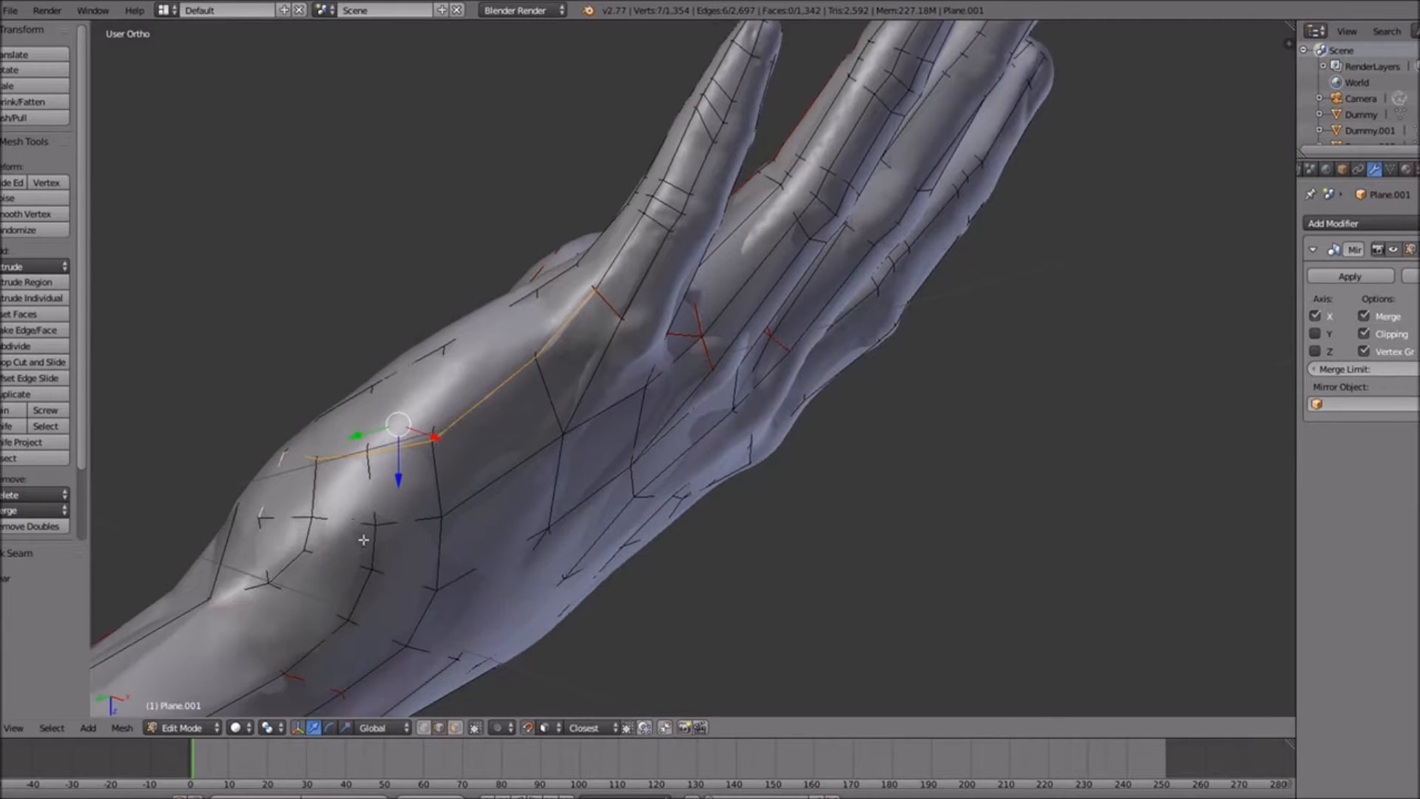
{"action": "scroll", "coordinate": [363, 540], "scroll_direction": "down", "scroll_amount": 4, "text": "shift"}
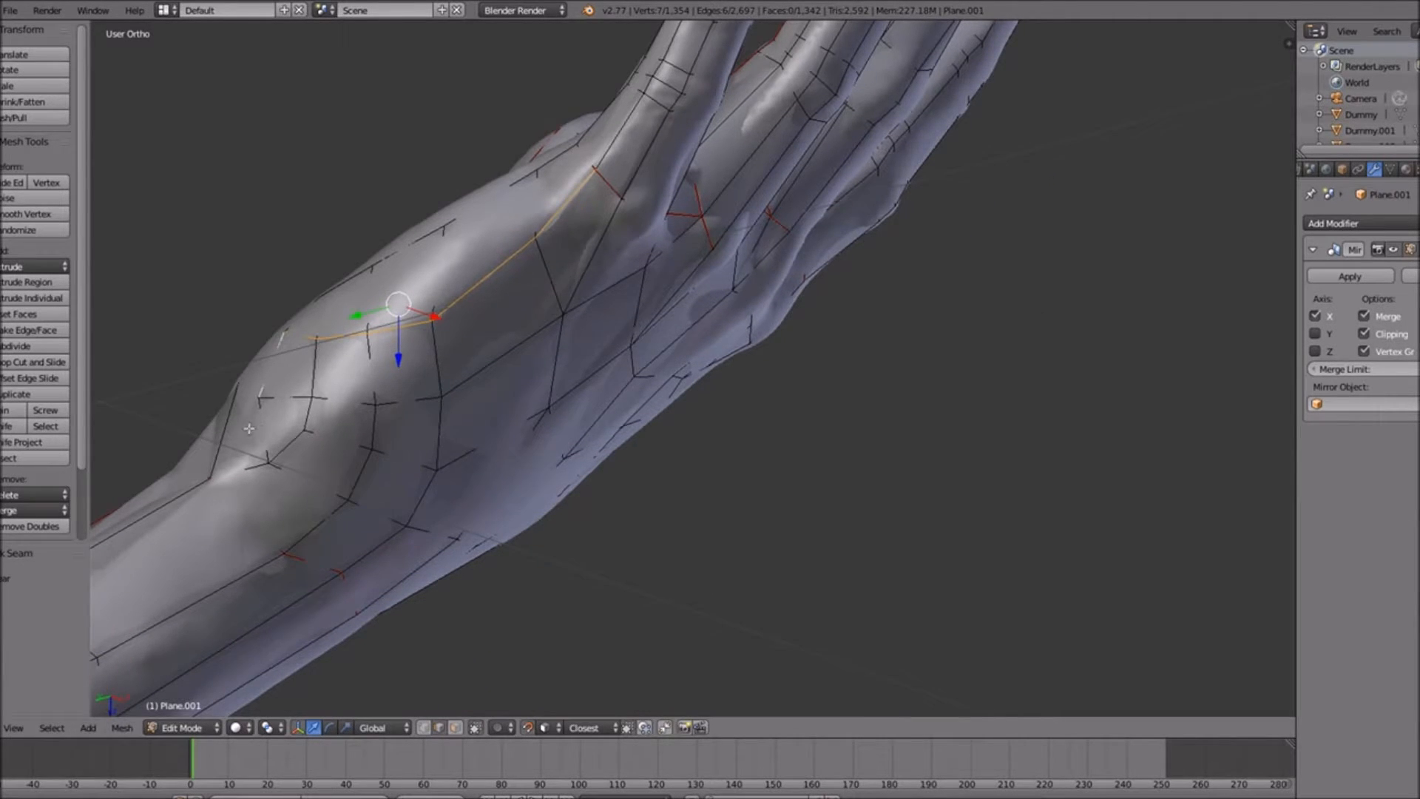
{"action": "middle_click_drag", "start_coordinate": [249, 428], "coordinate": [353, 418]}
{"action": "right_click", "coordinate": [390, 520], "text": "shift"}
{"action": "right_click", "coordinate": [376, 549], "text": "shift"}
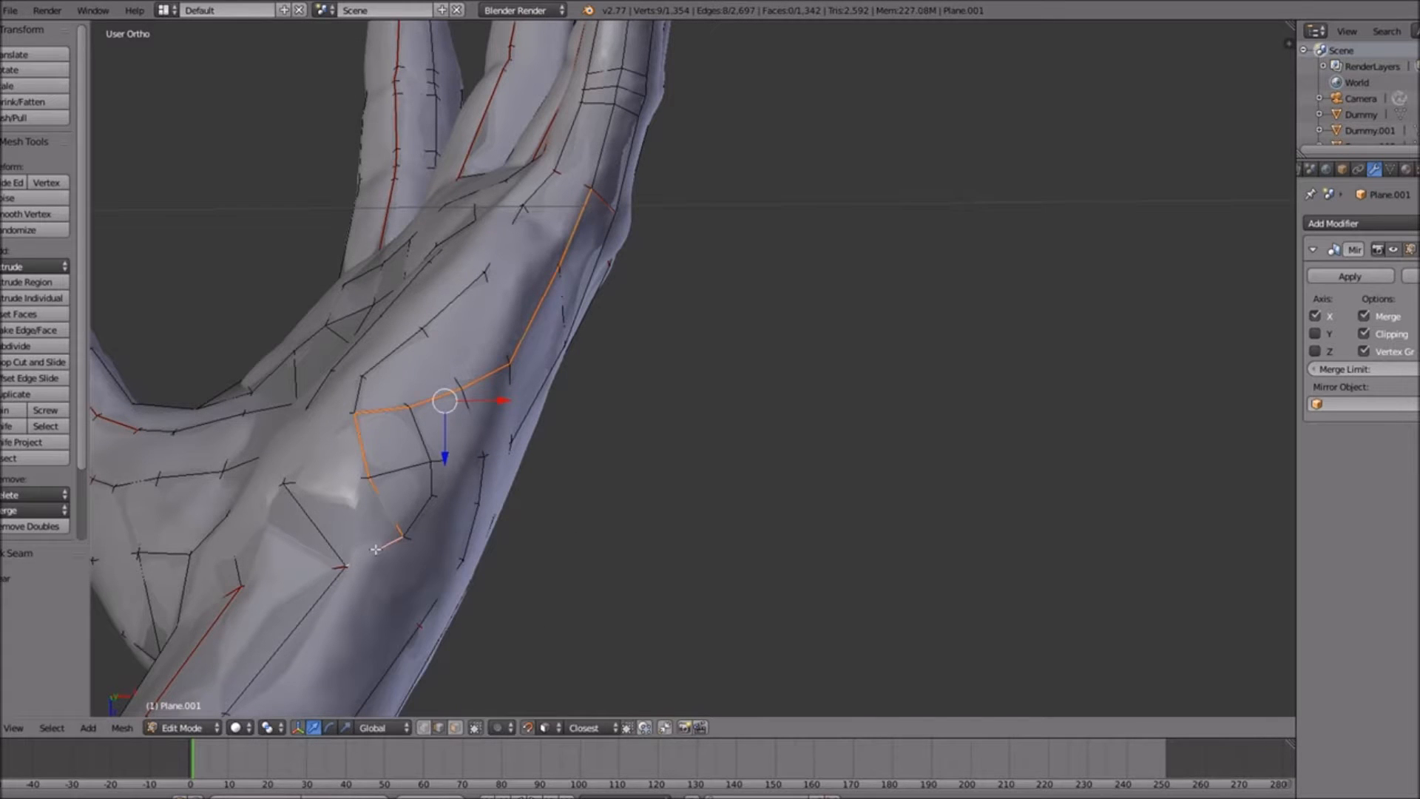
Mark a seam on the three edges running from the thumb's base to the wrist
{"action": "middle_click_drag", "start_coordinate": [144, 400], "coordinate": [338, 315]}
{"action": "right_click", "coordinate": [536, 146]}
{"action": "right_click", "coordinate": [628, 186], "text": "shift"}
{"action": "right_click", "coordinate": [699, 190], "text": "shift"}
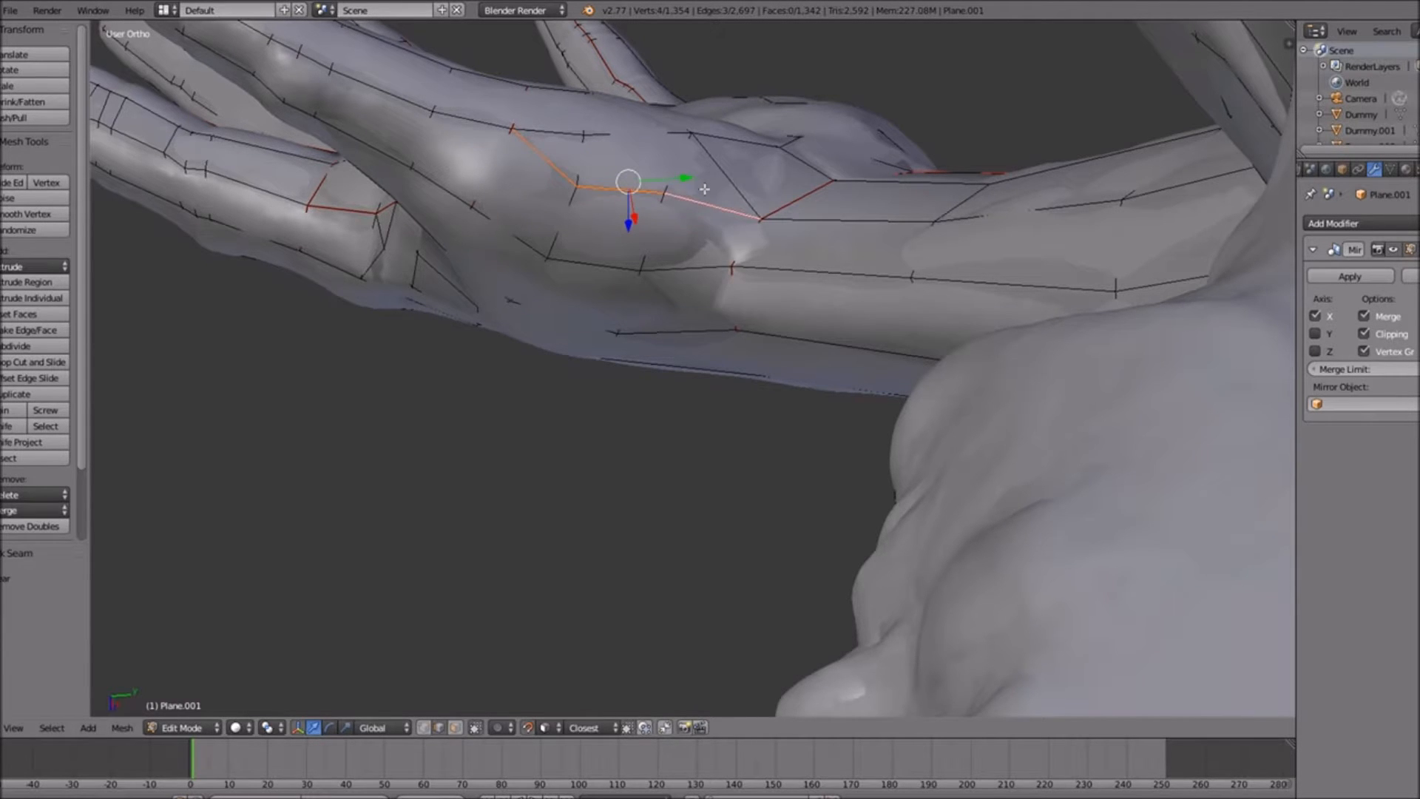
Examine the upper body from the front, followed by the separate leg mesh around the knee and calf
{"action": "scroll", "coordinate": [787, 261], "scroll_direction": "down", "scroll_amount": 6}
{"action": "middle_click_drag", "start_coordinate": [823, 366], "coordinate": [846, 179]}
{"action": "key", "text": "KP_1"}
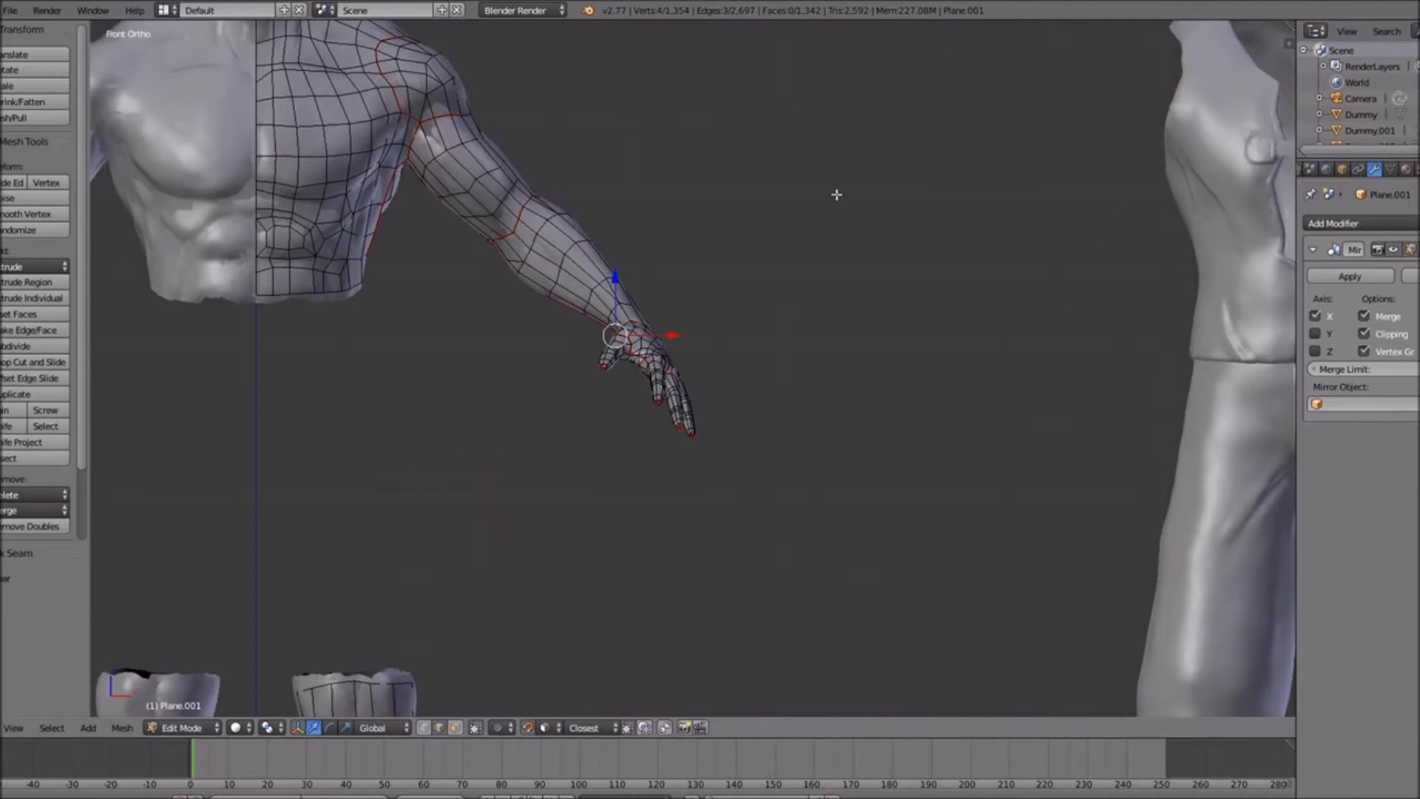
{"action": "scroll", "coordinate": [608, 397], "scroll_direction": "up", "scroll_amount": 3}
{"action": "scroll", "coordinate": [608, 398], "scroll_direction": "down", "scroll_amount": 7, "text": "ctrl"}
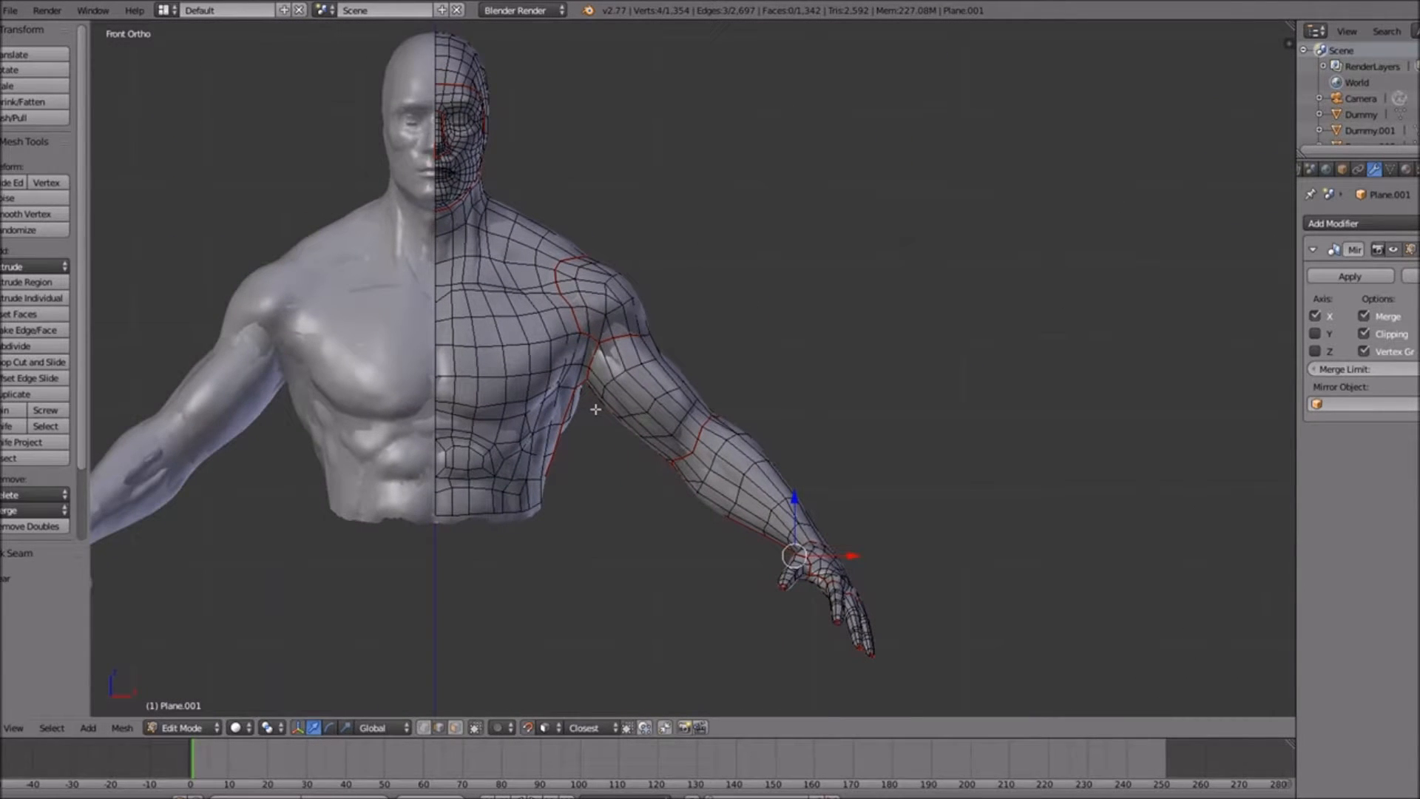
{"action": "scroll", "coordinate": [596, 409], "scroll_direction": "down", "scroll_amount": 20, "text": "shift"}
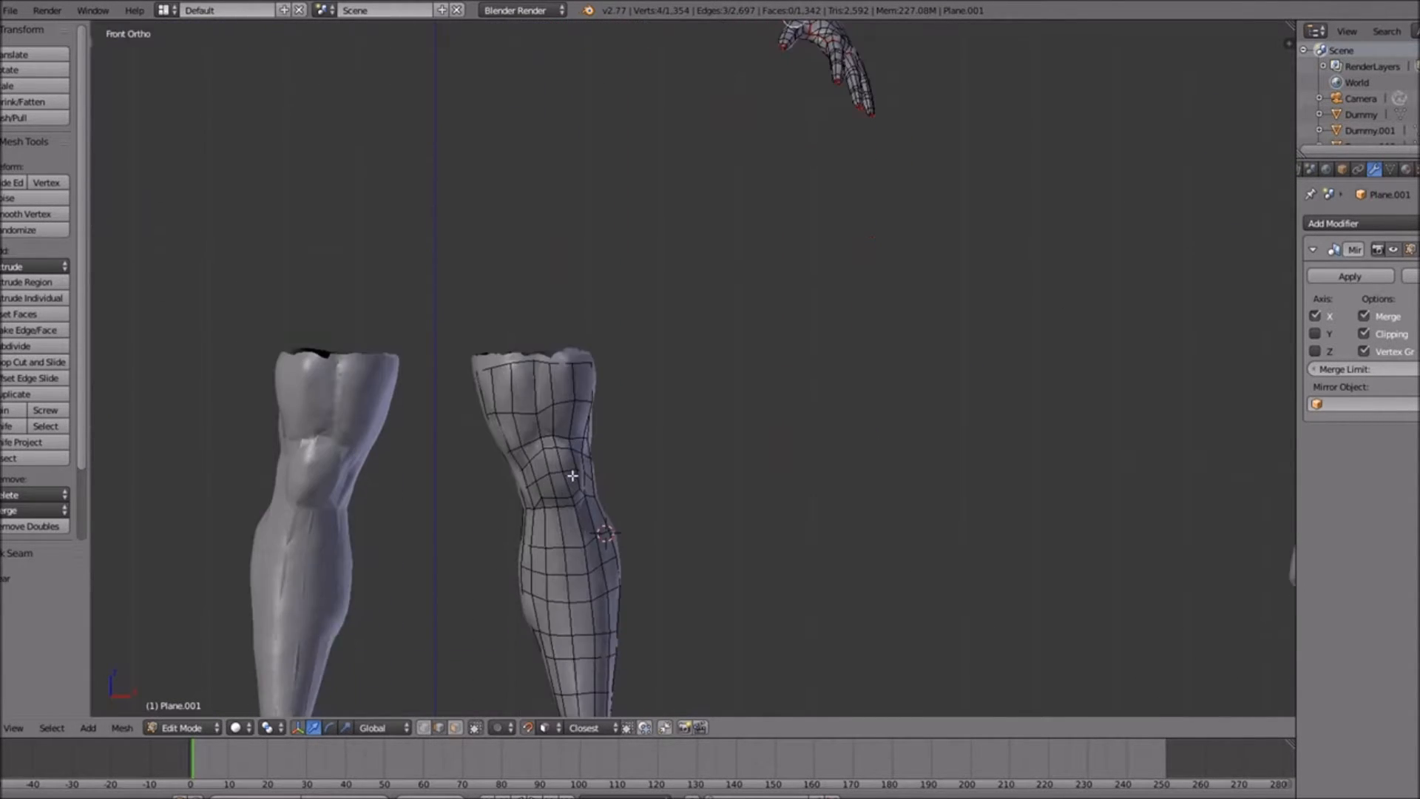
{"action": "middle_click_drag", "start_coordinate": [513, 498], "coordinate": [592, 453]}
{"action": "scroll", "coordinate": [579, 500], "scroll_direction": "down", "scroll_amount": 5, "text": "ctrl"}
{"action": "scroll", "coordinate": [583, 510], "scroll_direction": "up", "scroll_amount": 2}
{"action": "scroll", "coordinate": [592, 412], "scroll_direction": "up", "scroll_amount": 4}
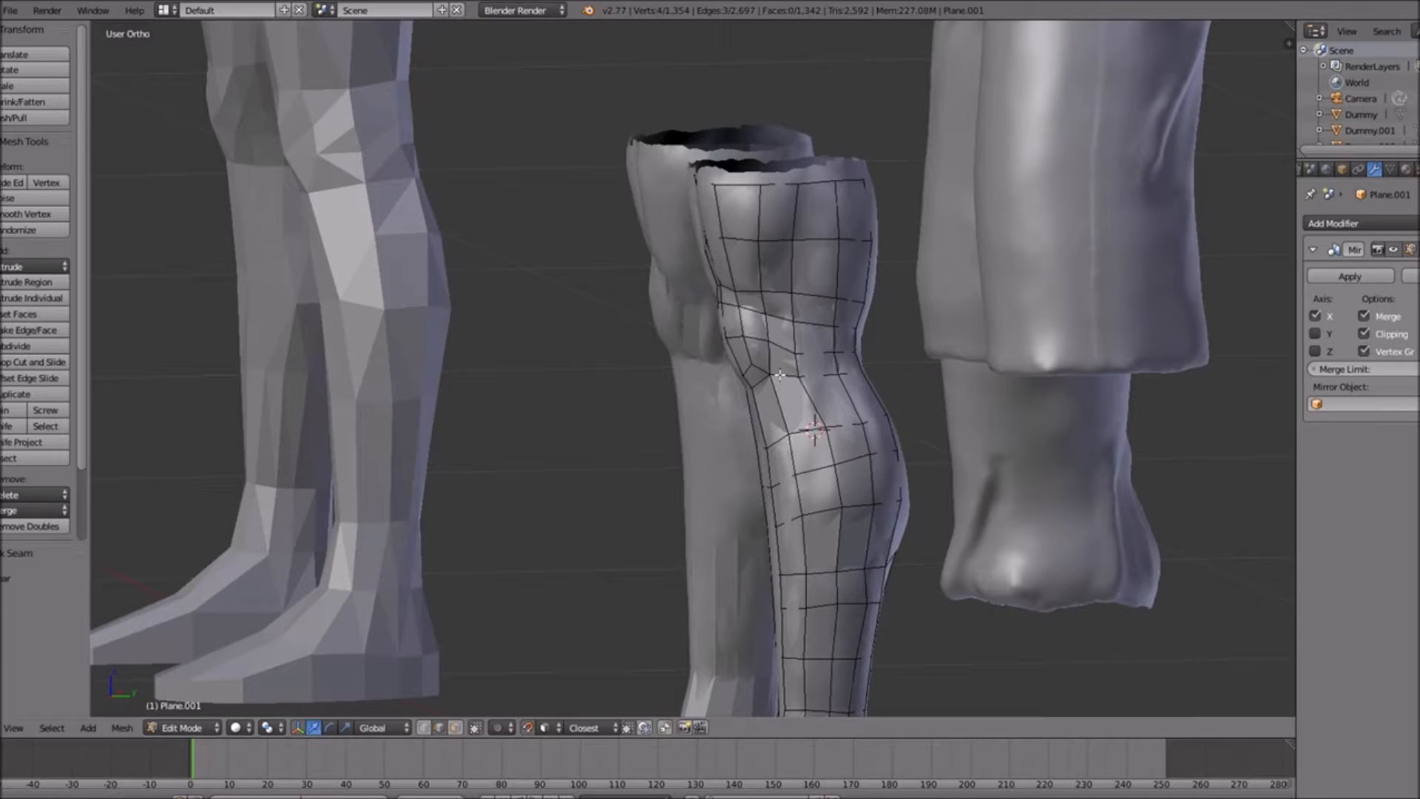
Mark a seam along the edges running down the inner side of the leg from the thigh to the ankle
{"action": "middle_click_drag", "start_coordinate": [852, 366], "coordinate": [681, 355]}
{"action": "right_click", "coordinate": [692, 242], "text": "shift"}
{"action": "right_click", "coordinate": [663, 335], "text": "shift"}
{"action": "right_click", "coordinate": [660, 361], "text": "shift"}
{"action": "right_click", "coordinate": [653, 382], "text": "shift"}
{"action": "right_click", "coordinate": [647, 427], "text": "shift"}
{"action": "right_click", "coordinate": [643, 427], "text": "shift"}
{"action": "right_click", "coordinate": [643, 428], "text": "shift"}
{"action": "right_click", "coordinate": [637, 468], "text": "shift"}
{"action": "right_click", "coordinate": [631, 503], "text": "shift"}
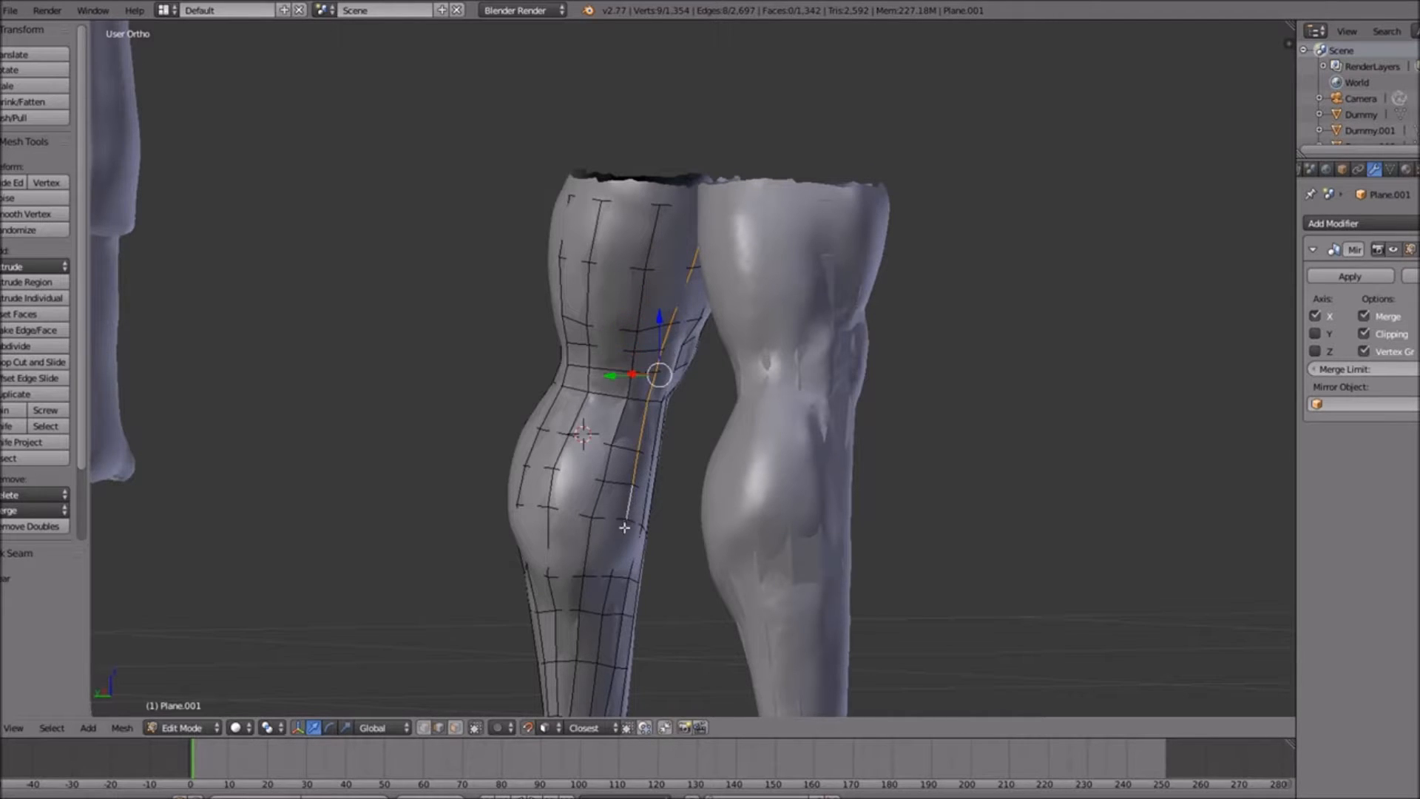
{"action": "right_click", "coordinate": [622, 537], "text": "shift"}
{"action": "scroll", "coordinate": [603, 582], "scroll_direction": "down", "scroll_amount": 6, "text": "shift"}
{"action": "right_click", "coordinate": [608, 471], "text": "shift"}
{"action": "right_click", "coordinate": [601, 516], "text": "shift"}
{"action": "right_click", "coordinate": [596, 569], "text": "shift"}
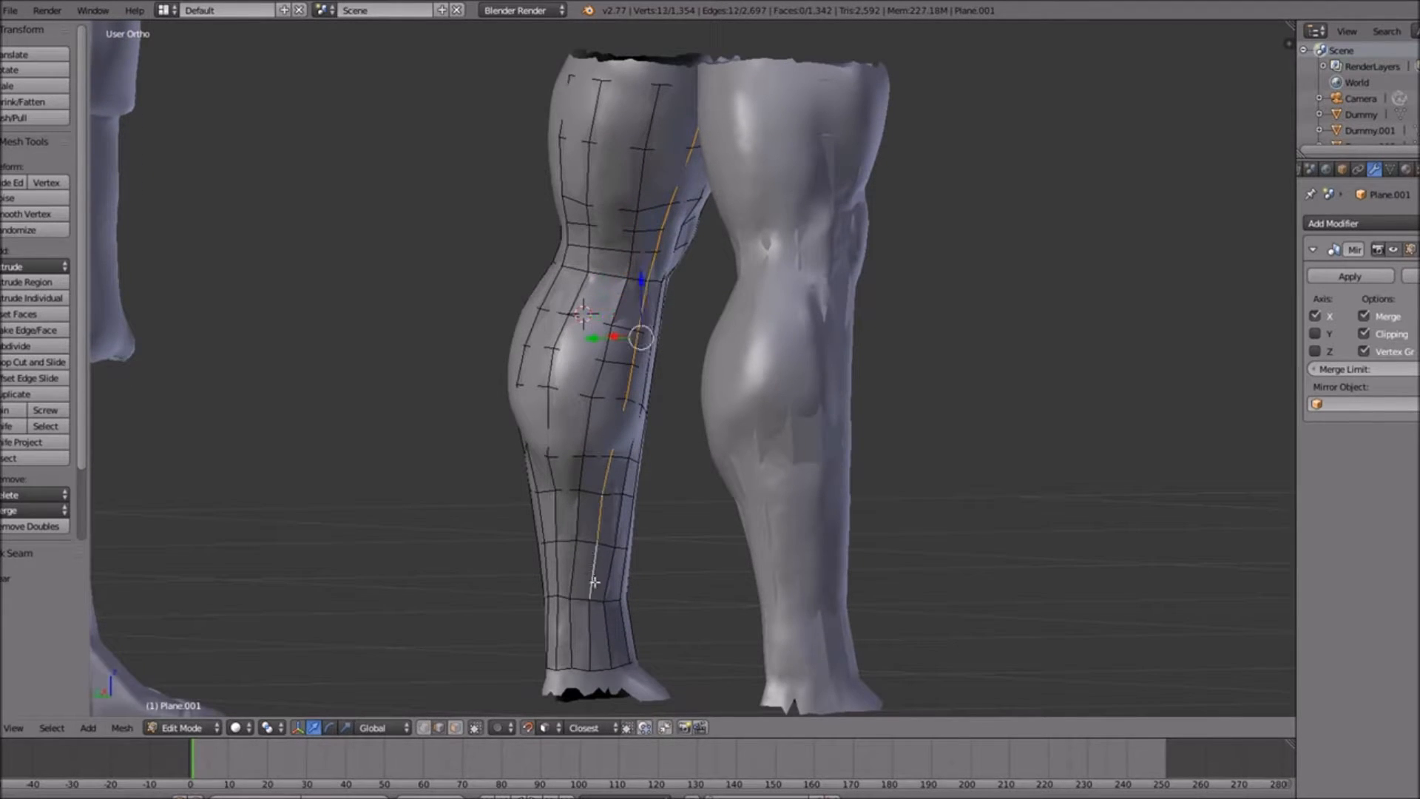
{"action": "right_click", "coordinate": [591, 625], "text": "shift"}
{"action": "key", "text": "space"}
{"action": "key", "text": "Return"}
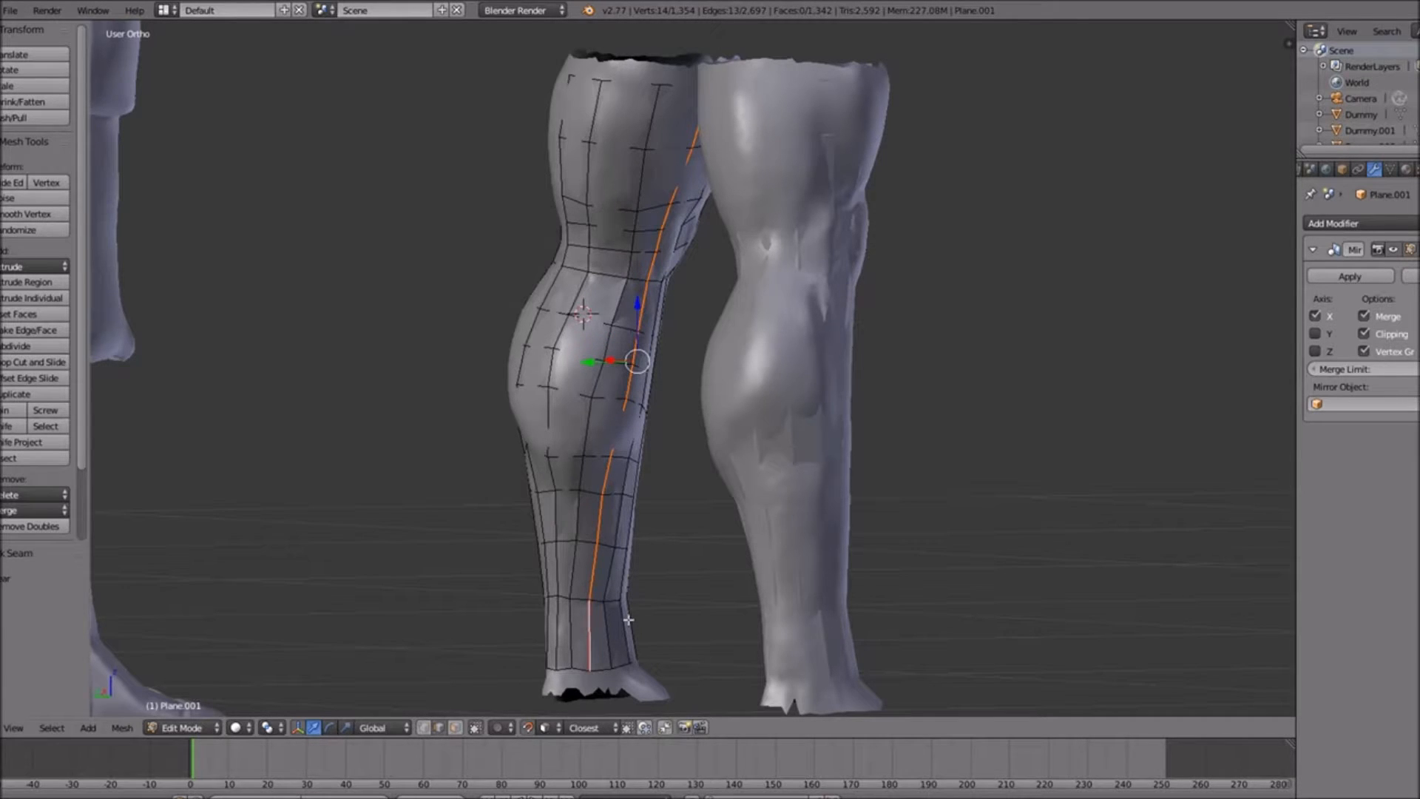
Leave mesh editing and snap the 3D cursor to the scene's center
{"action": "key", "text": "KP_1"}
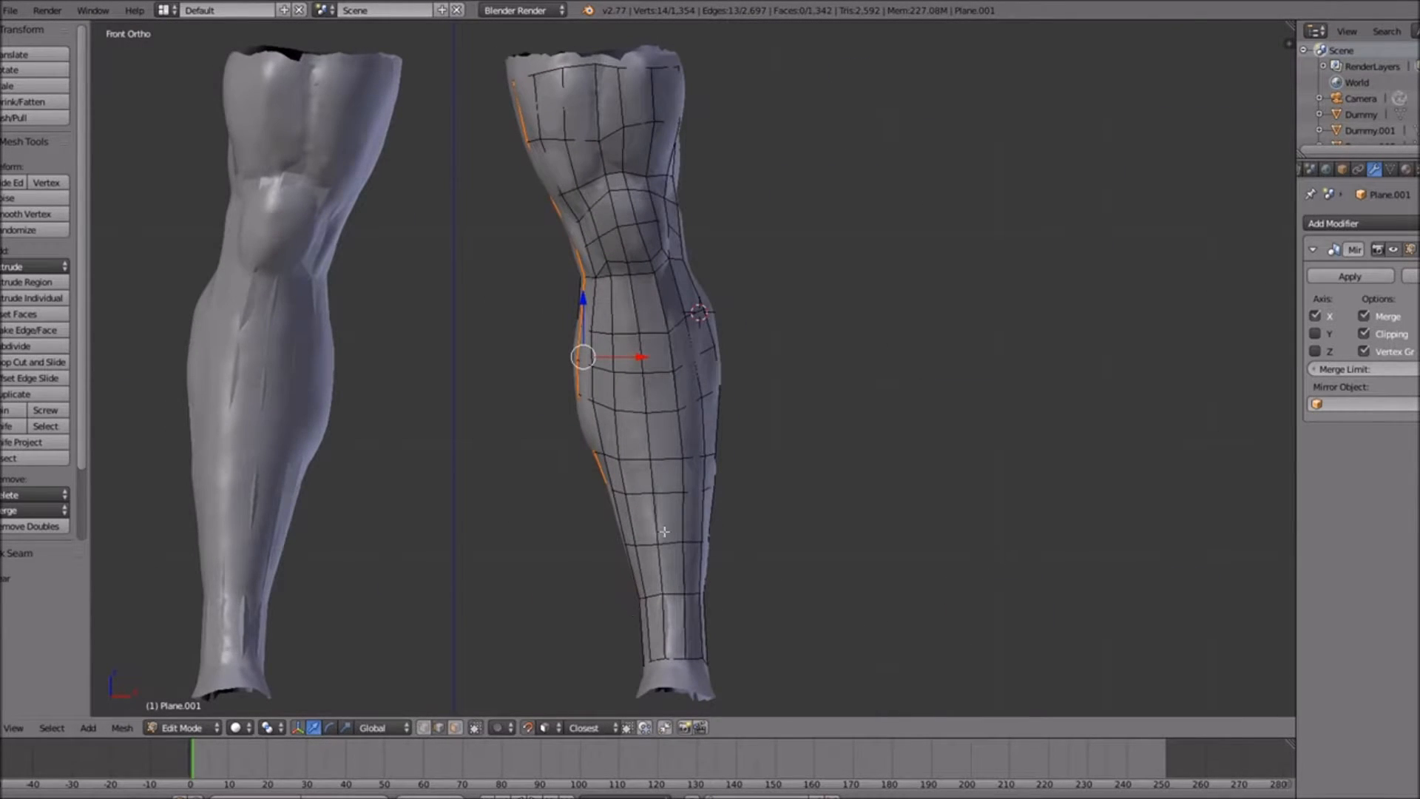
{"action": "key", "text": "ctrl+KP_1"}
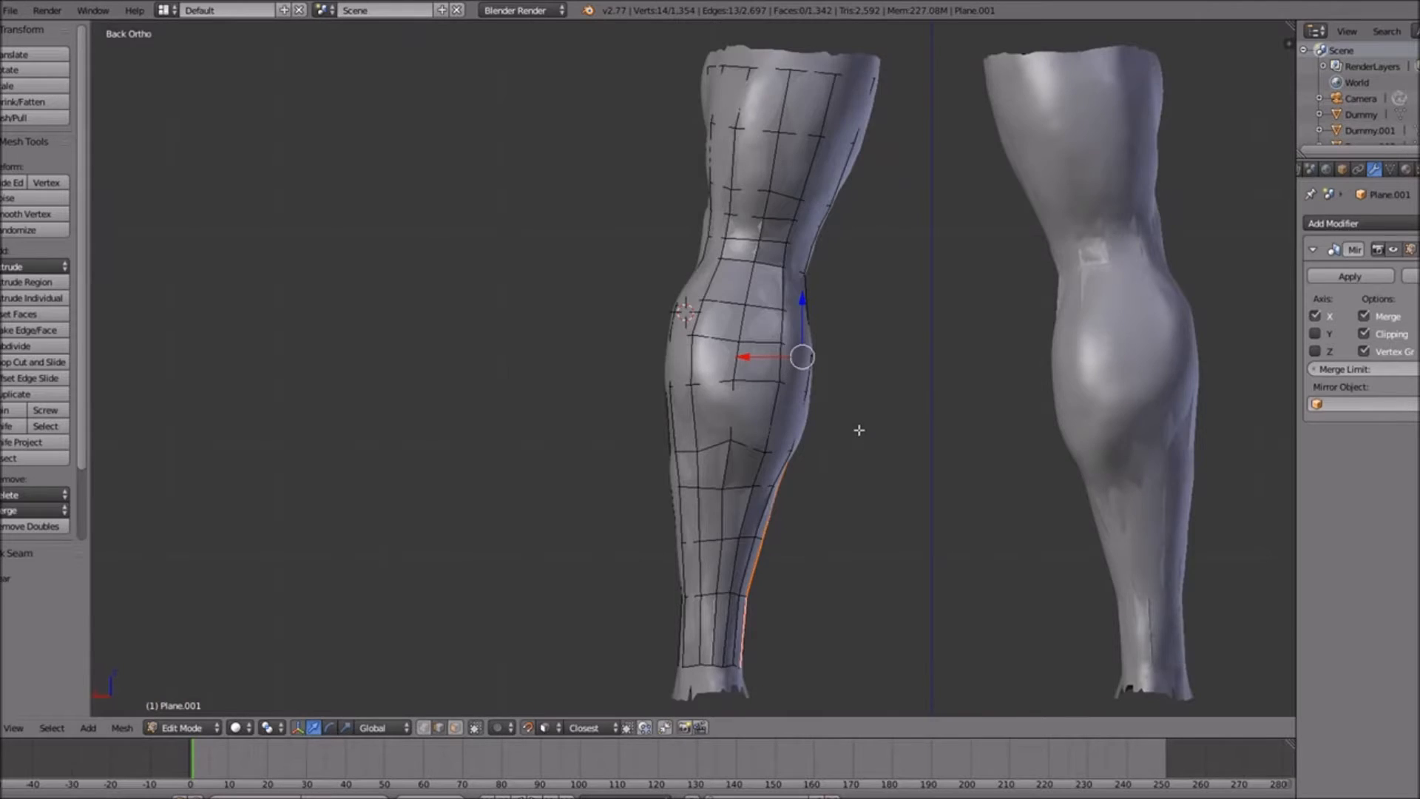
{"action": "scroll", "coordinate": [858, 433], "scroll_direction": "down", "scroll_amount": 5}
{"action": "mouse_move", "coordinate": [858, 432]}
{"action": "middle_mouse_down"}
{"action": "mouse_move", "coordinate": [850, 335]}
{"action": "mouse_move", "coordinate": [851, 456]}
{"action": "middle_mouse_up"}
{"action": "key", "text": "Tab"}
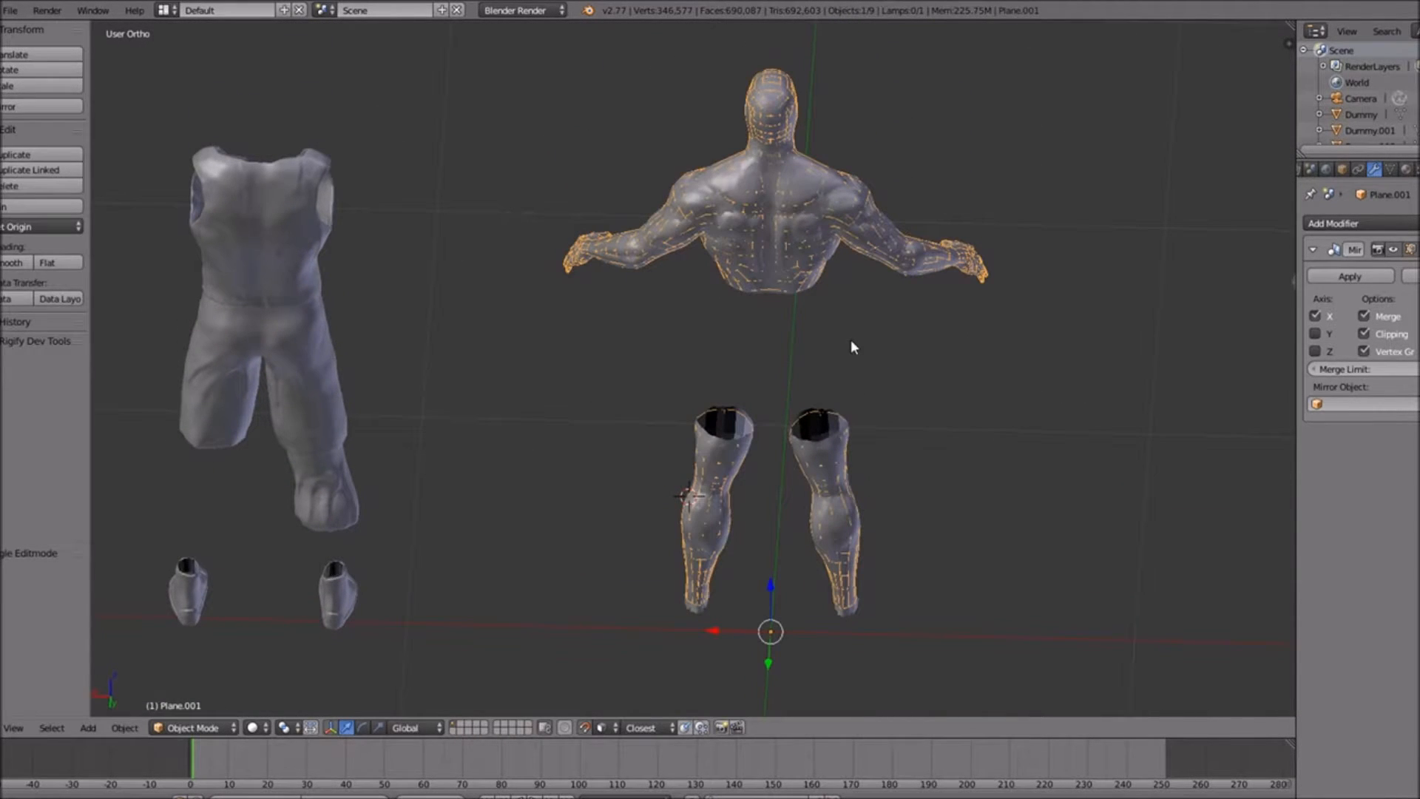
{"action": "key", "text": "KP_1"}
{"action": "scroll", "coordinate": [821, 473], "scroll_direction": "up", "scroll_amount": 4, "text": "shift"}
{"action": "key", "text": "space"}
{"action": "type", "text": "cur"}
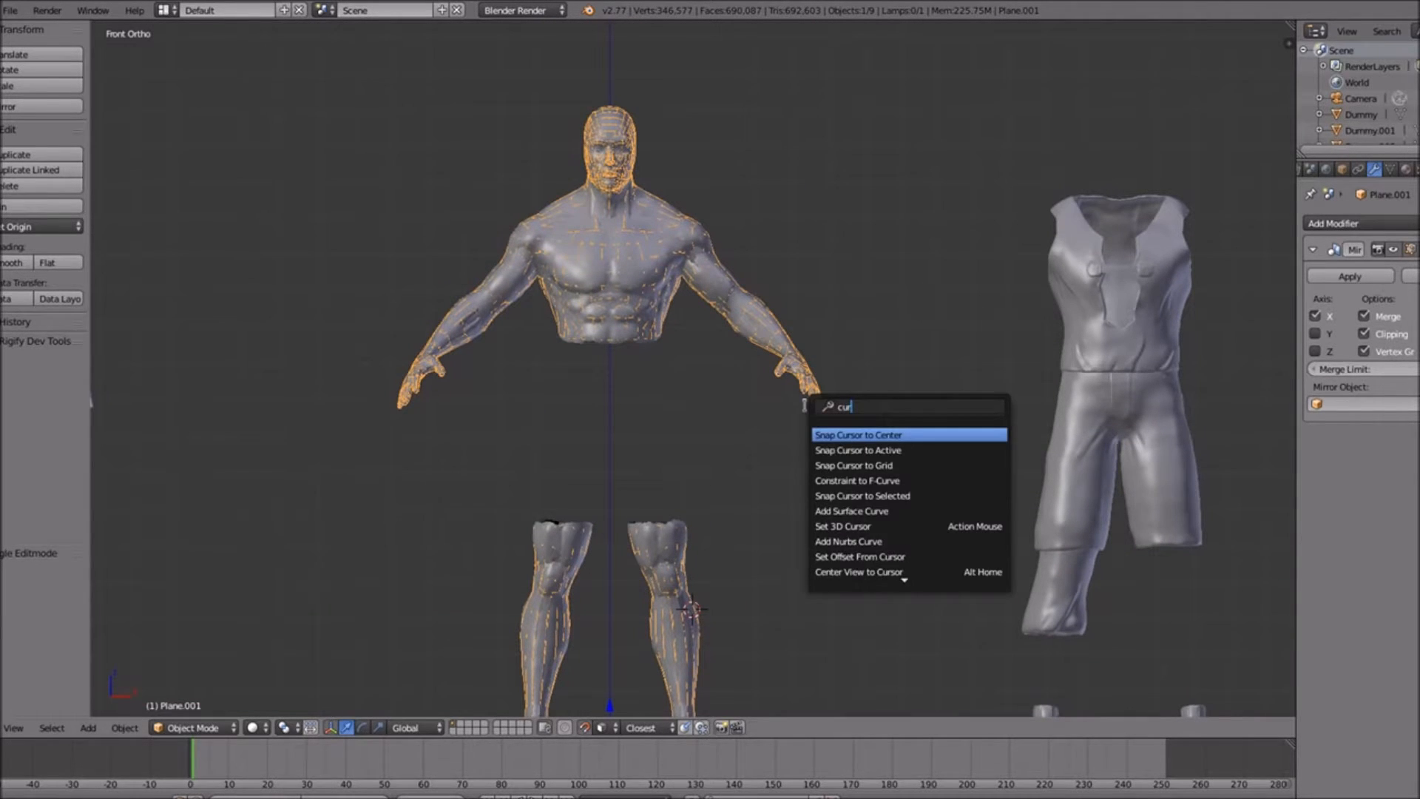
{"action": "key", "text": "Return"}
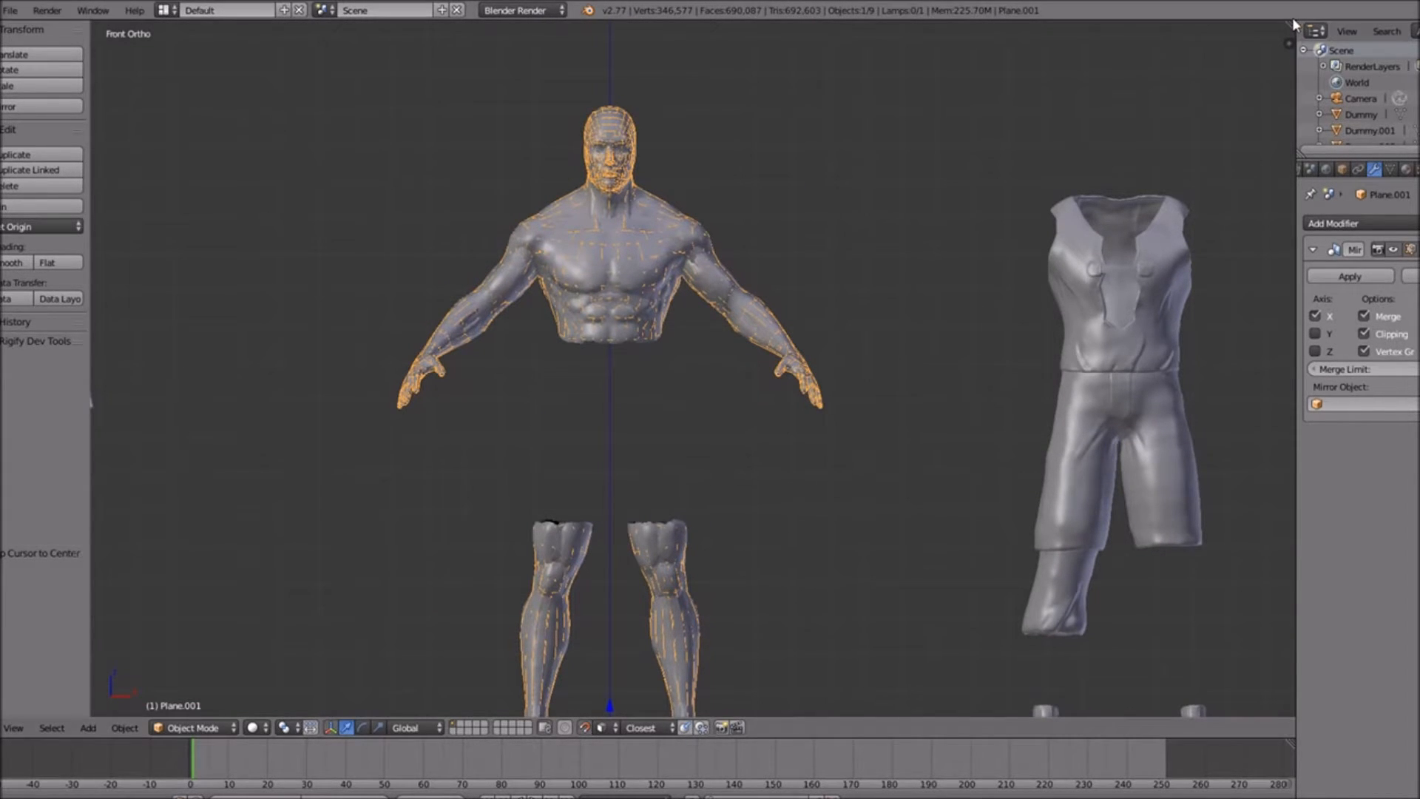
Split the 3D view into two side-by-side areas and make the new one a UV/Image Editor
{"action": "left_click_drag", "start_coordinate": [1292, 16], "coordinate": [617, 444]}
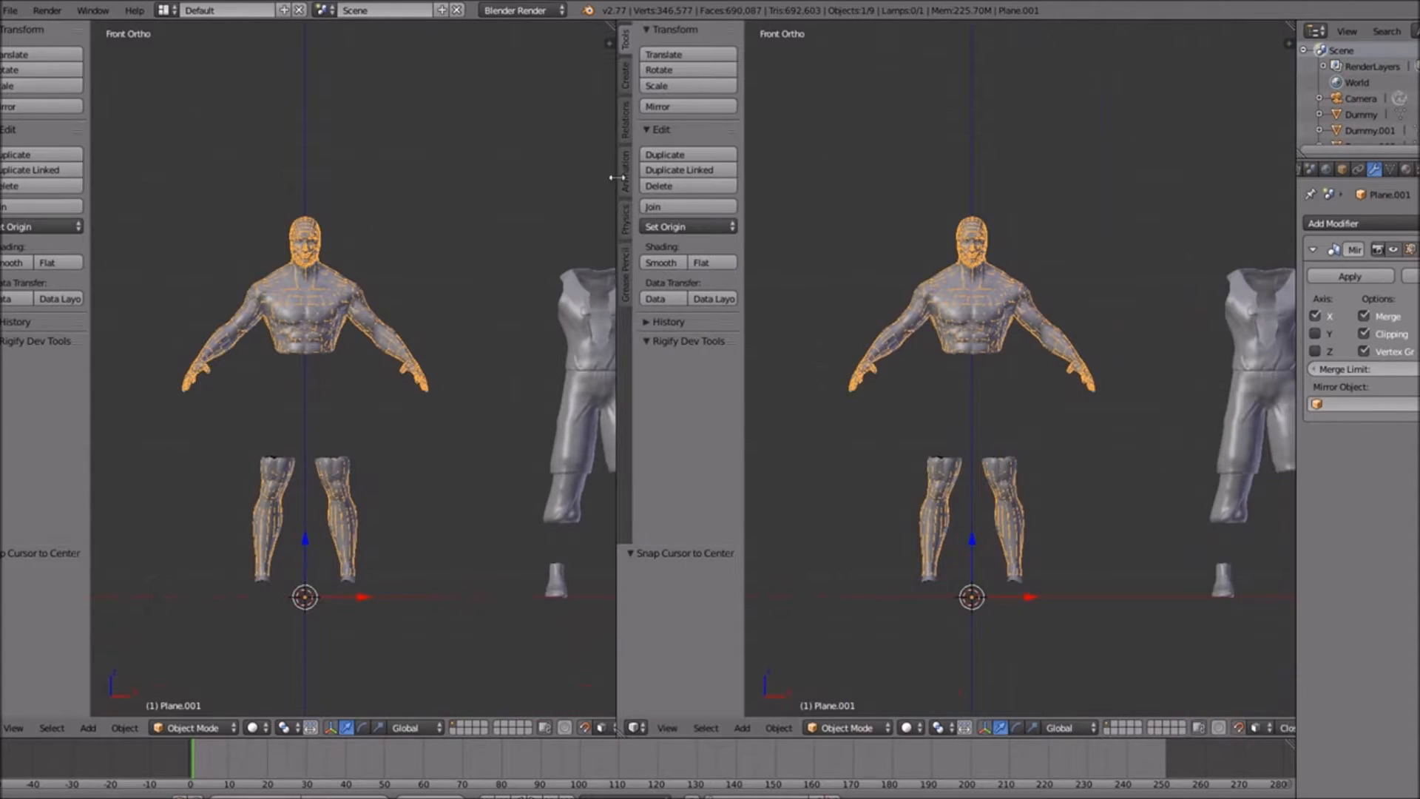
{"action": "left_click", "coordinate": [623, 731]}
{"action": "left_click", "coordinate": [666, 605]}
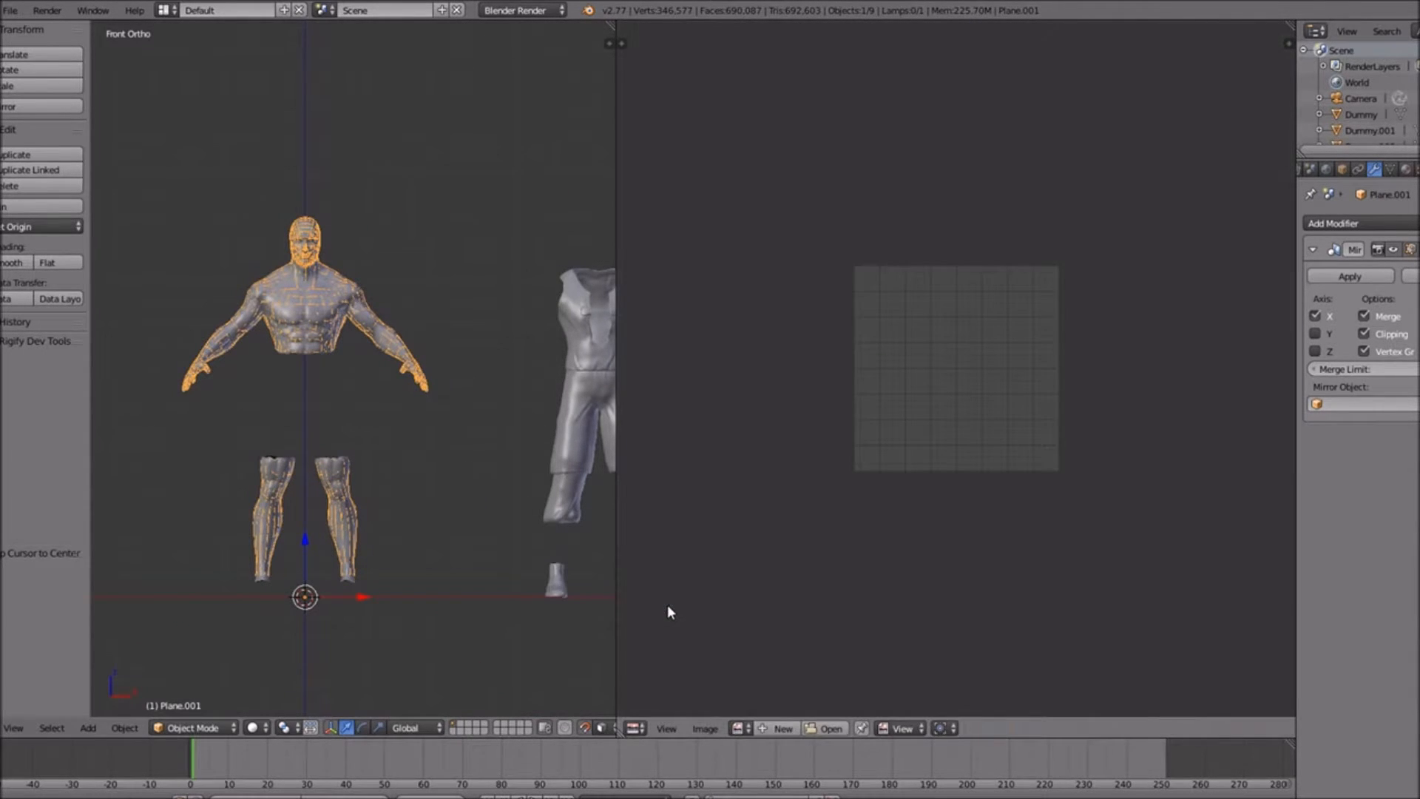
{"action": "key", "text": "a"}
{"action": "key", "text": "a"}
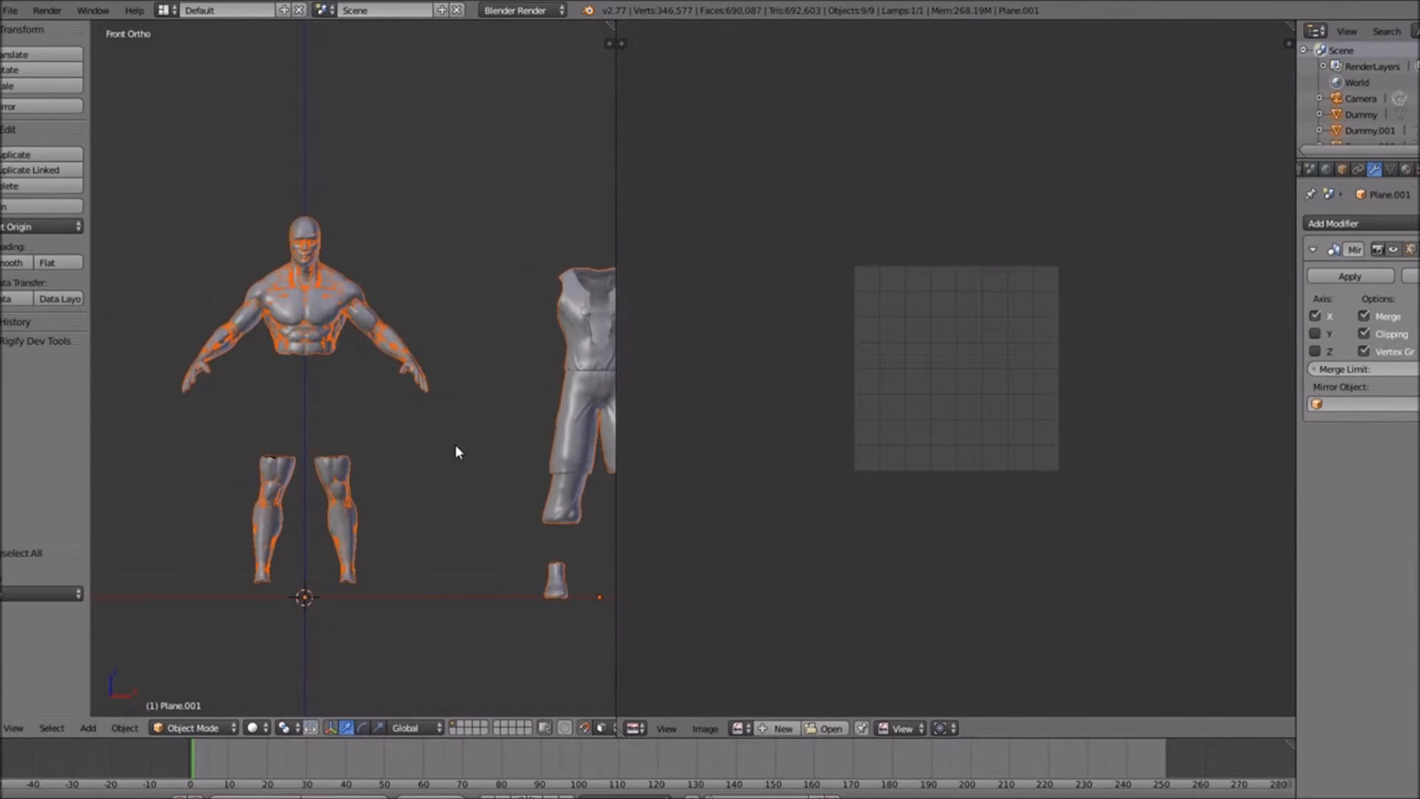
{"action": "right_click", "coordinate": [392, 340]}
{"action": "key", "text": "Tab"}
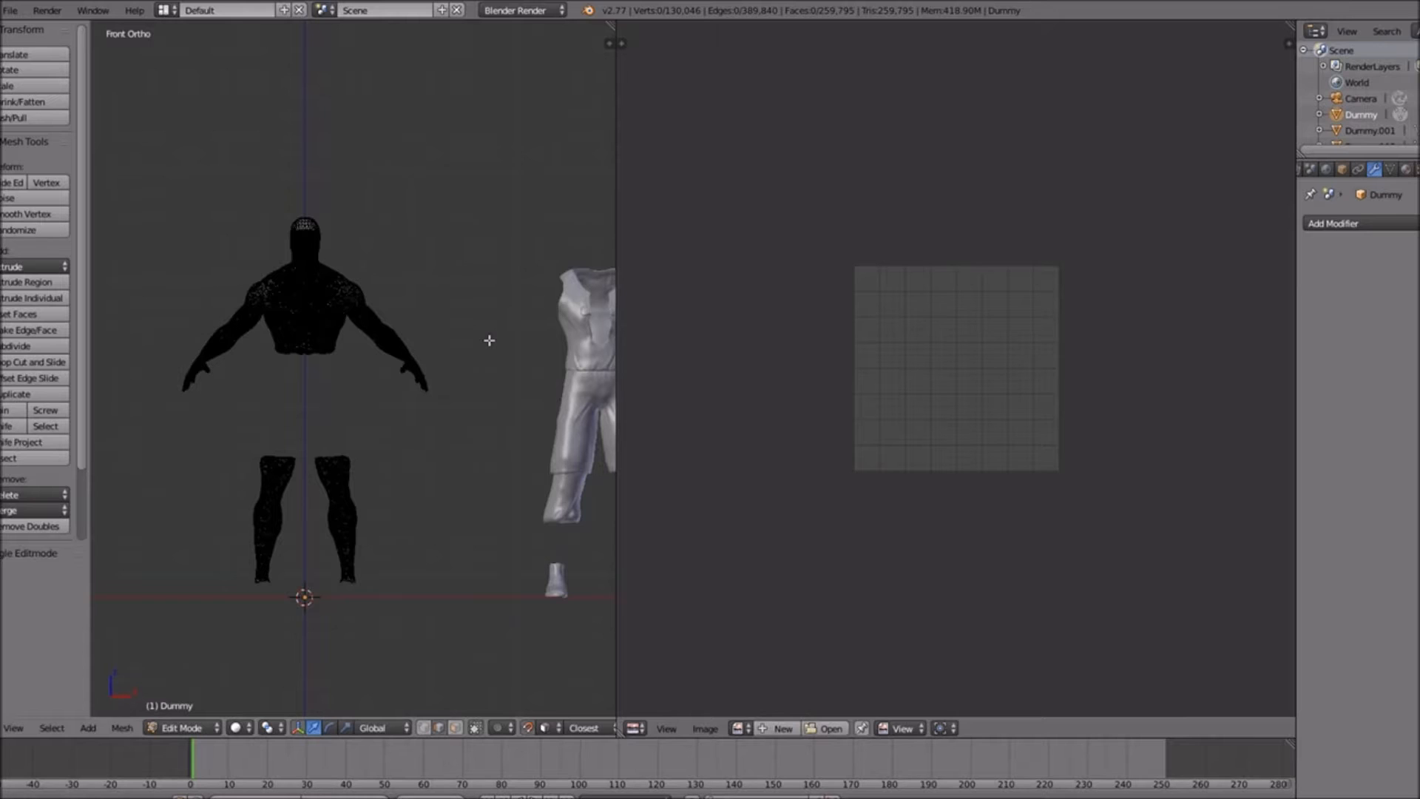
{"action": "key", "text": "Tab"}
Select the whole retopologized half-body mesh in Edit Mode and unwrap it along its marked seams
{"action": "scroll", "coordinate": [390, 465], "scroll_direction": "down", "scroll_amount": 6}
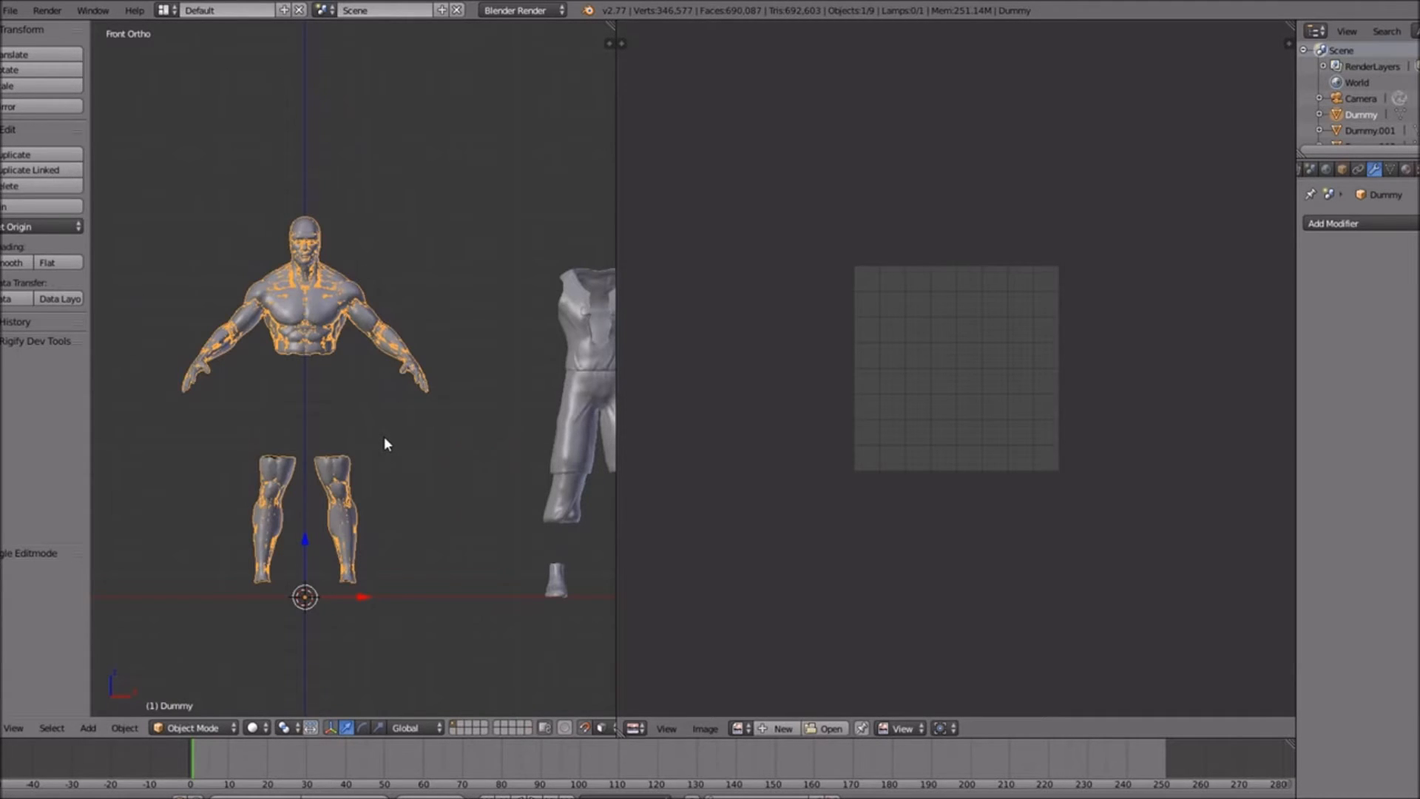
{"action": "scroll", "coordinate": [383, 441], "scroll_direction": "up", "scroll_amount": 3}
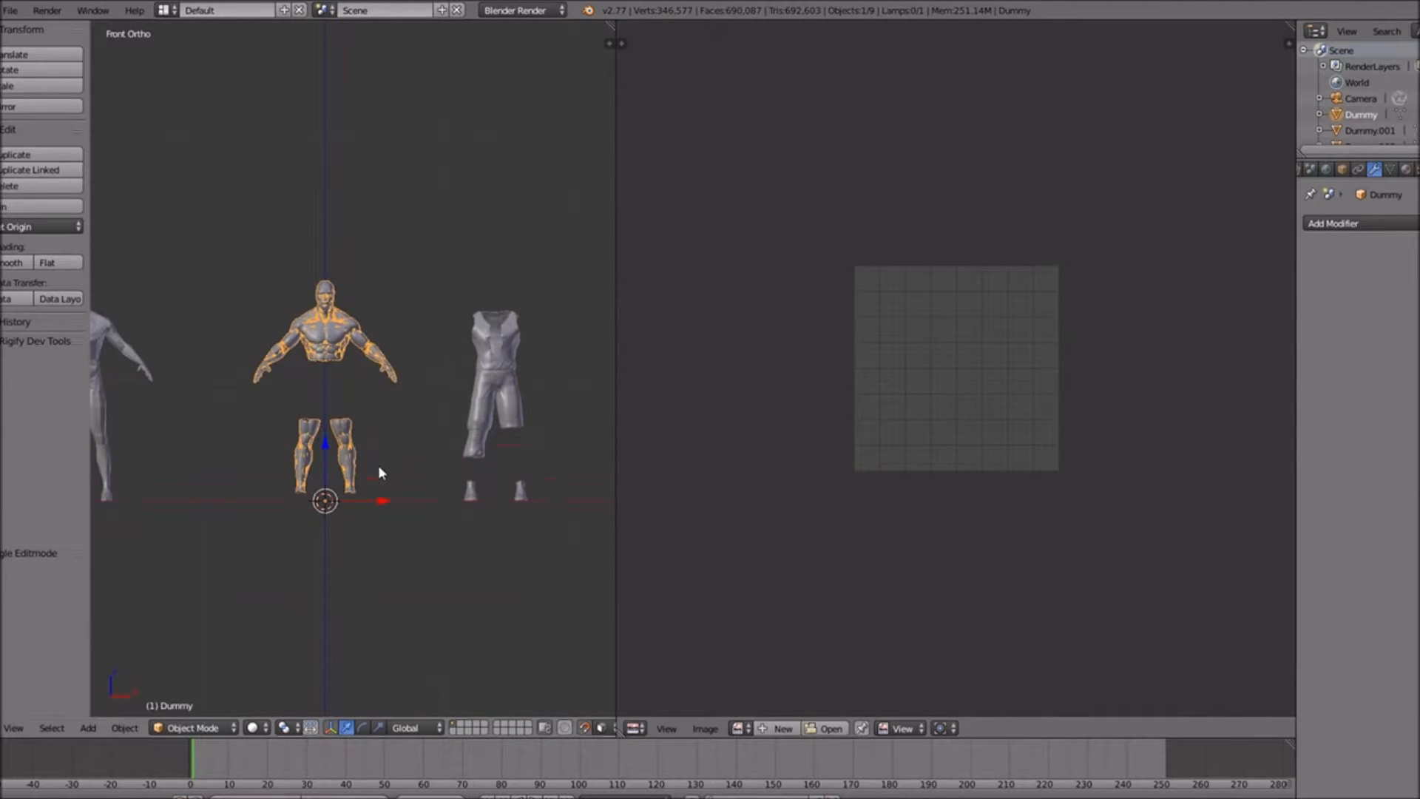
{"action": "scroll", "coordinate": [380, 473], "scroll_direction": "up", "scroll_amount": 2}
{"action": "right_click", "coordinate": [315, 328]}
{"action": "key", "text": "Tab"}
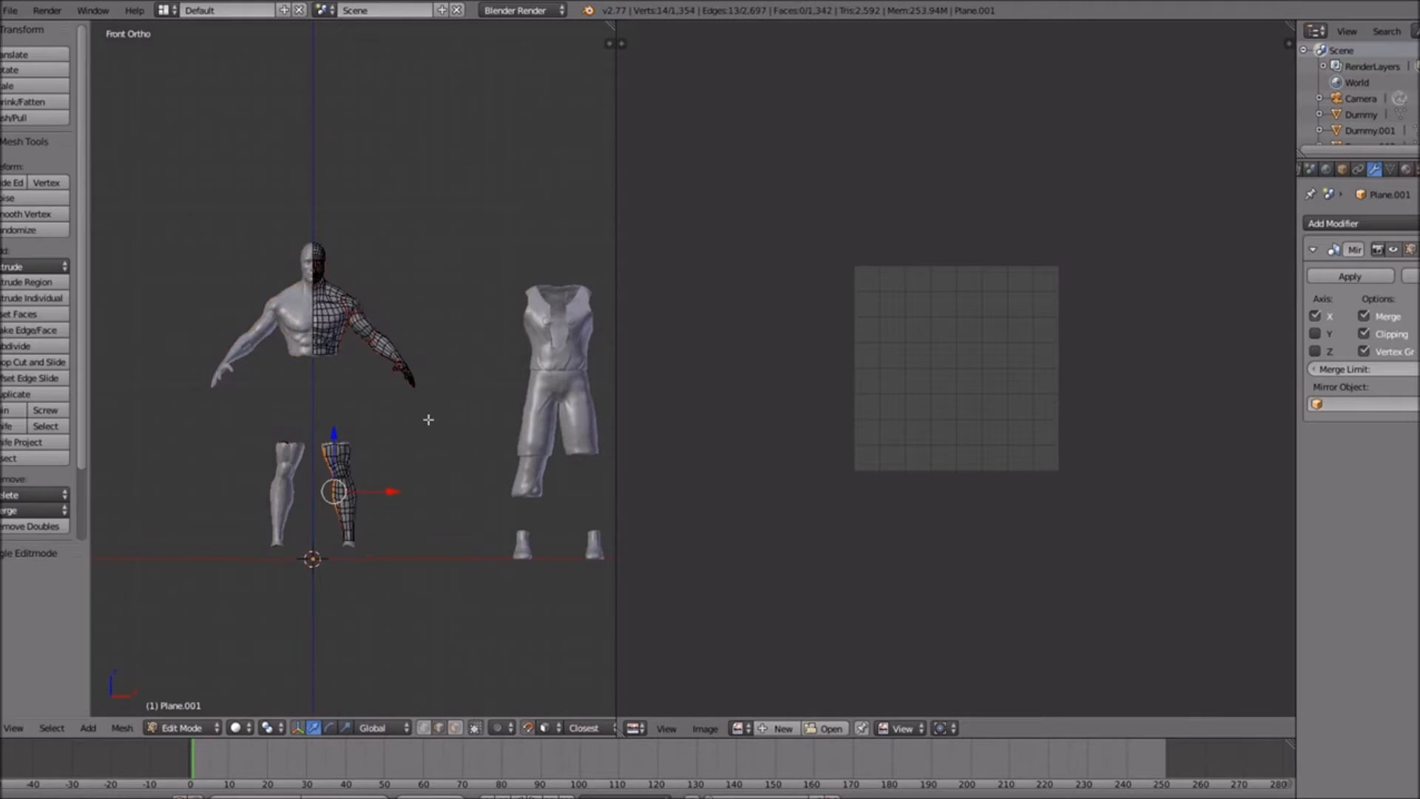
{"action": "key", "text": "a"}
{"action": "key", "text": "u"}
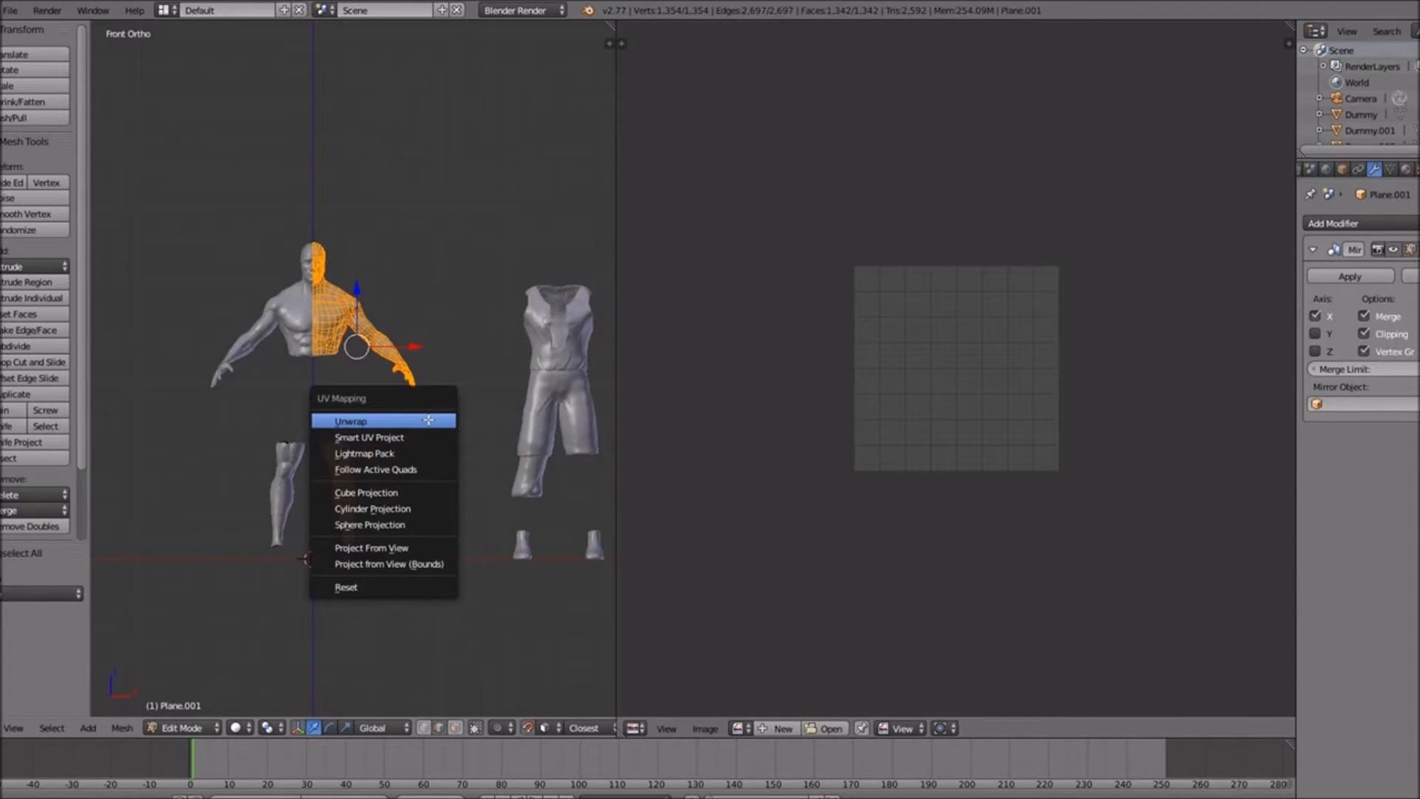
{"action": "left_click", "coordinate": [428, 420]}
{"action": "scroll", "coordinate": [903, 401], "scroll_direction": "up", "scroll_amount": 4}
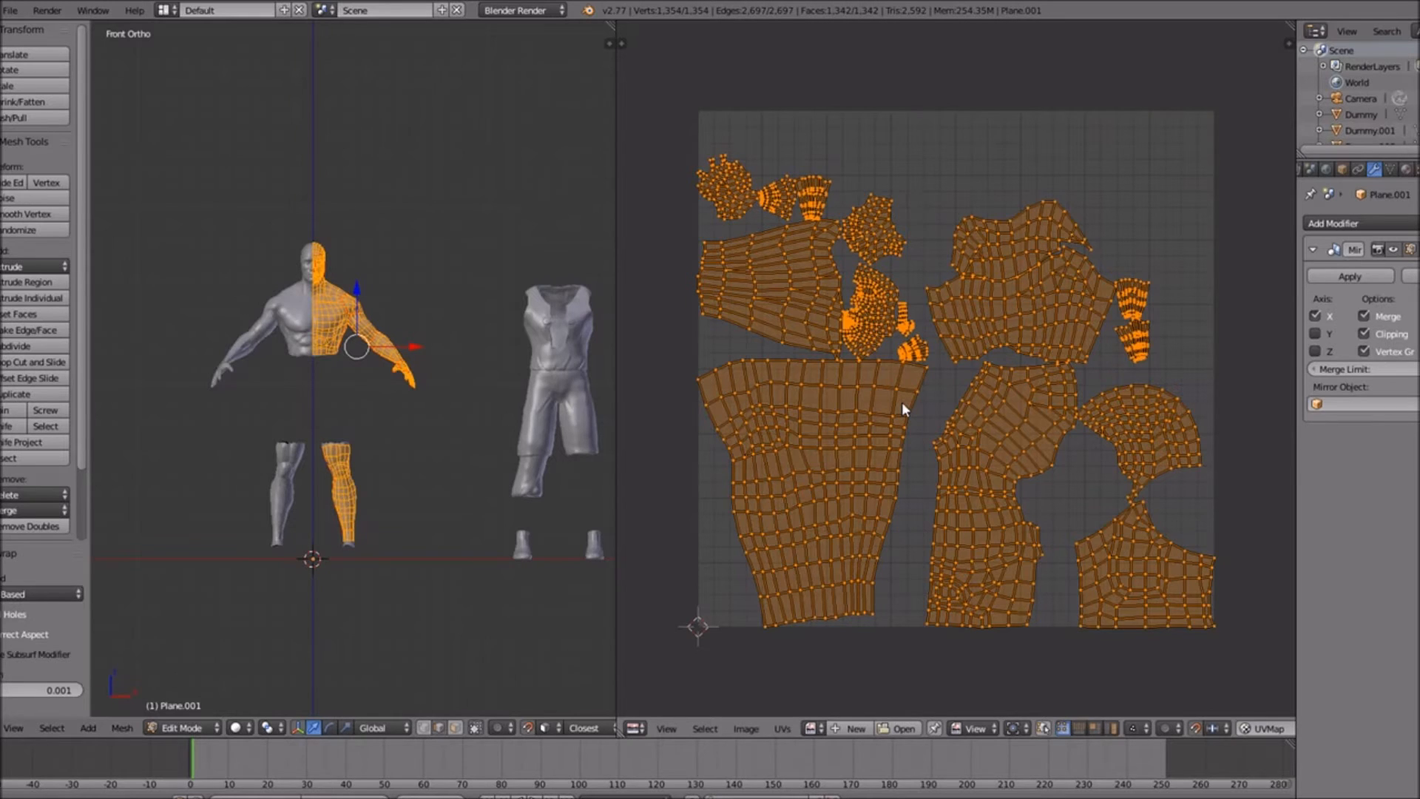
{"action": "scroll", "coordinate": [902, 401], "scroll_direction": "up", "scroll_amount": 1}
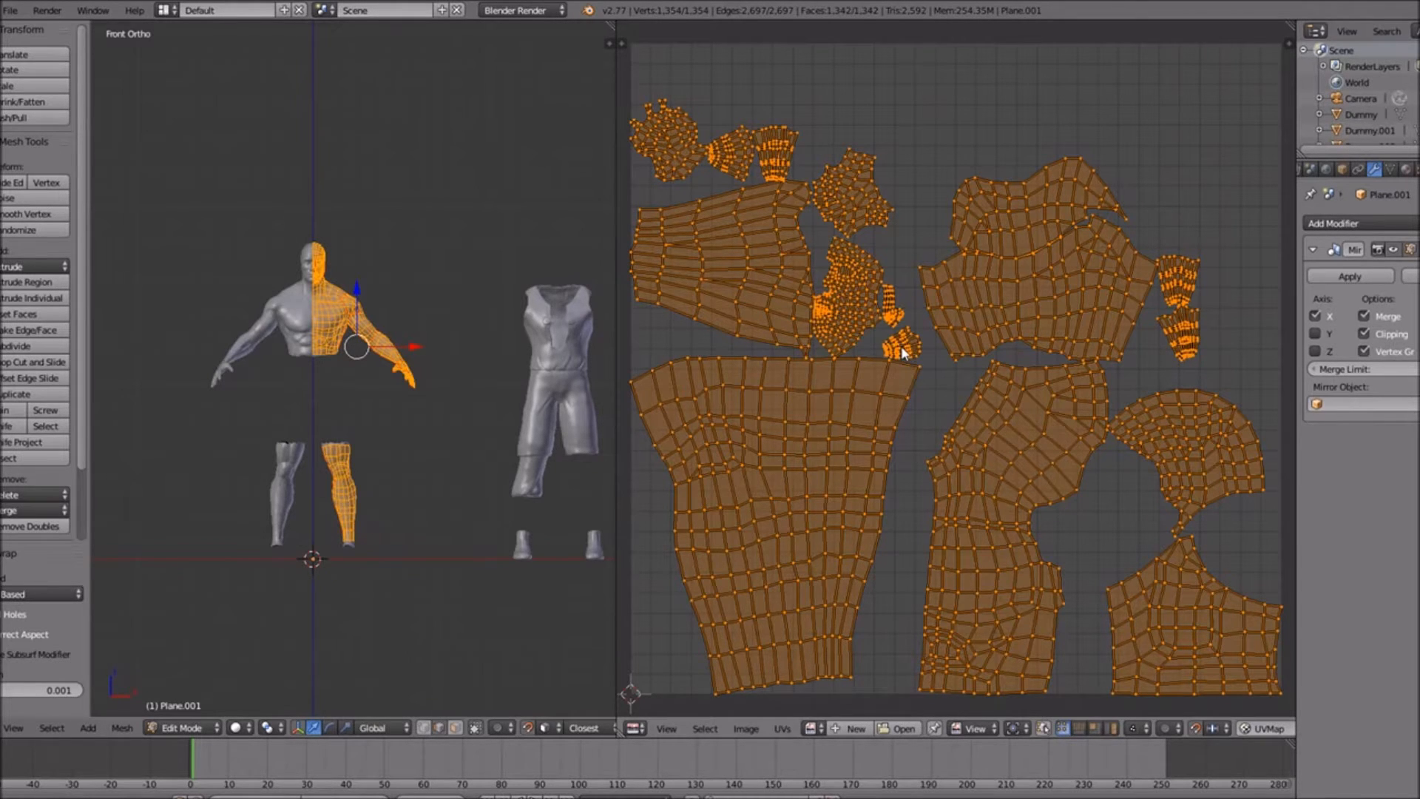
Try moving the small finger island beside the large leg island up to the top of the UV grid
{"action": "key", "text": "a"}
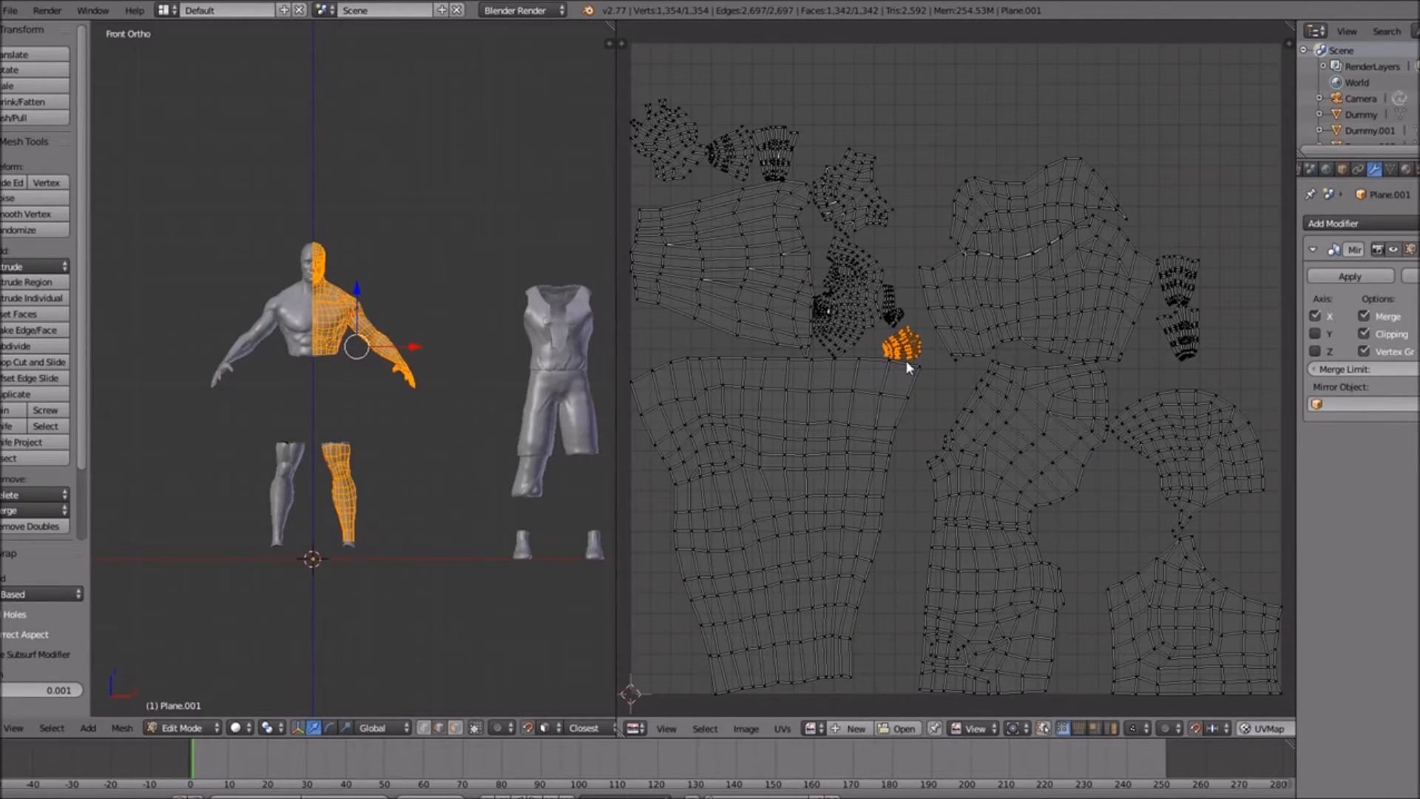
{"action": "key", "text": "g"}
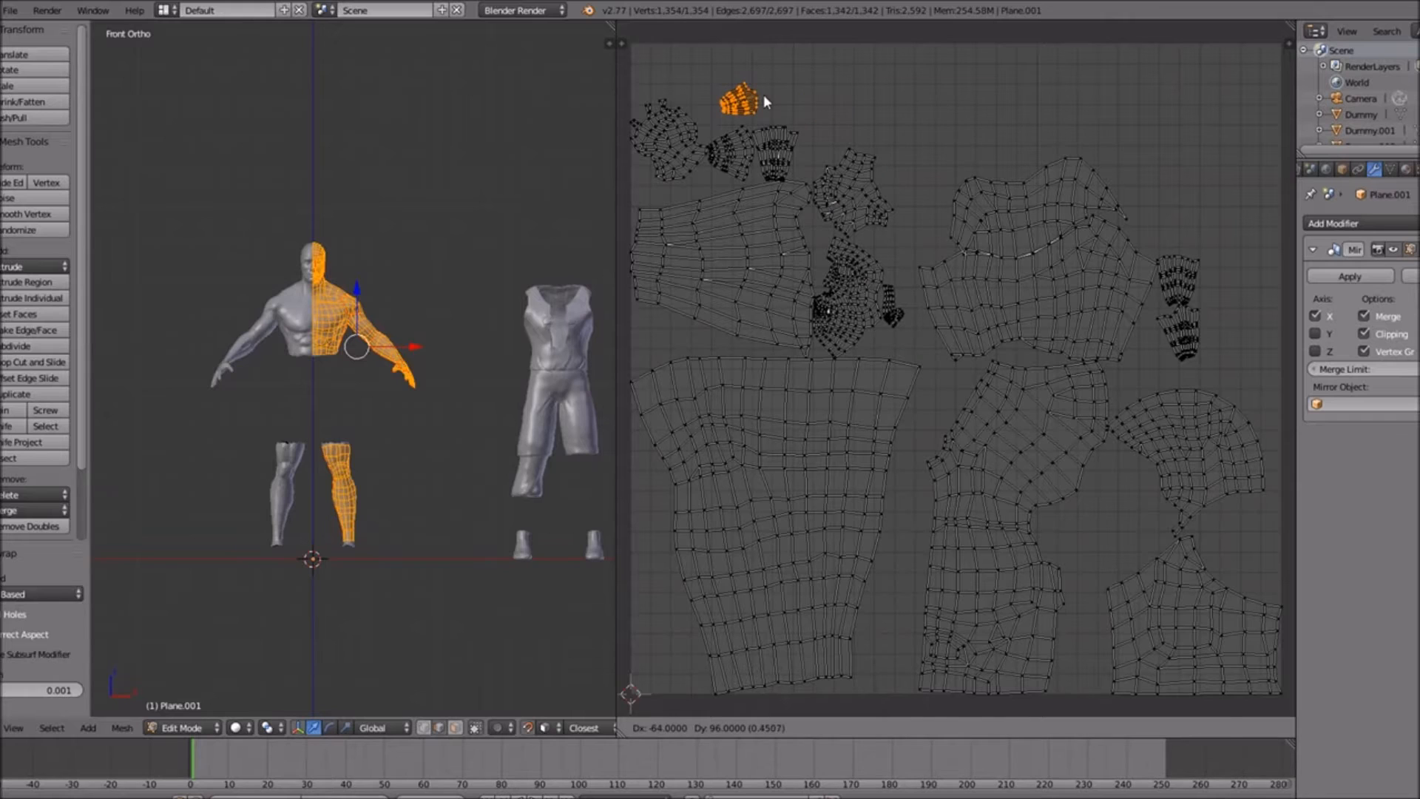
{"action": "left_click", "coordinate": [763, 95]}
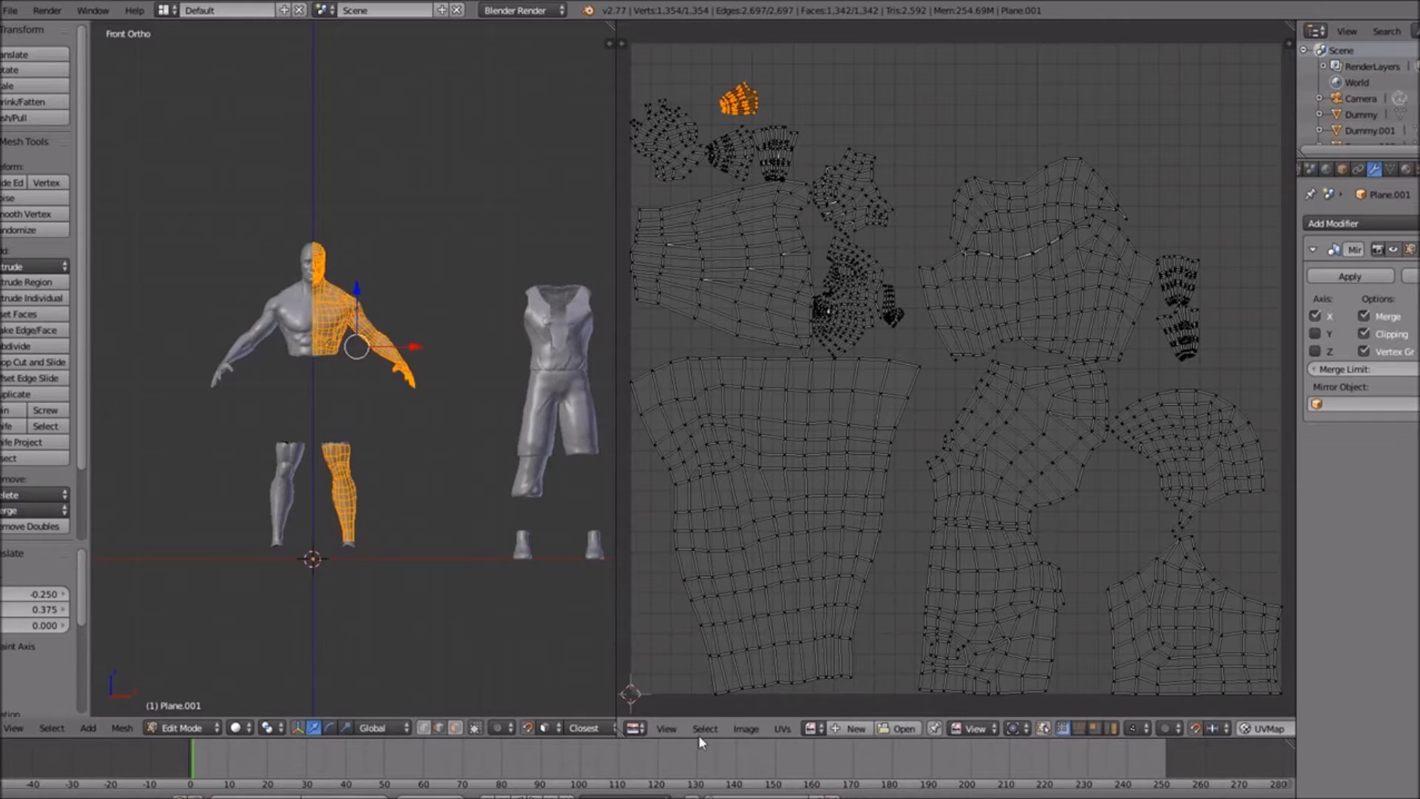
Turn off snapping and move the small island beside the face island to the top edge of the UV grid
{"action": "left_click", "coordinate": [529, 728]}
{"action": "key", "text": "a"}
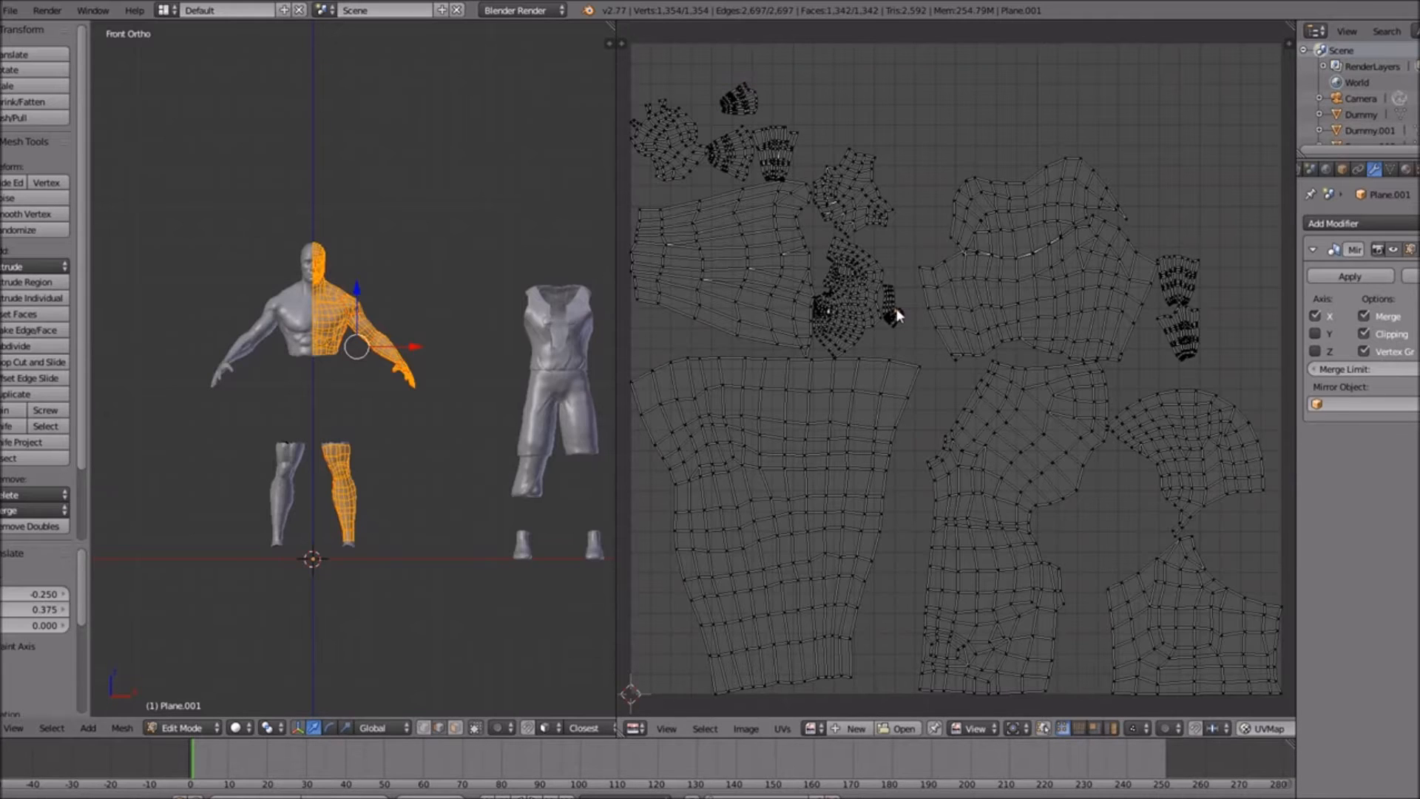
{"action": "key", "text": "l"}
{"action": "key", "text": "g"}
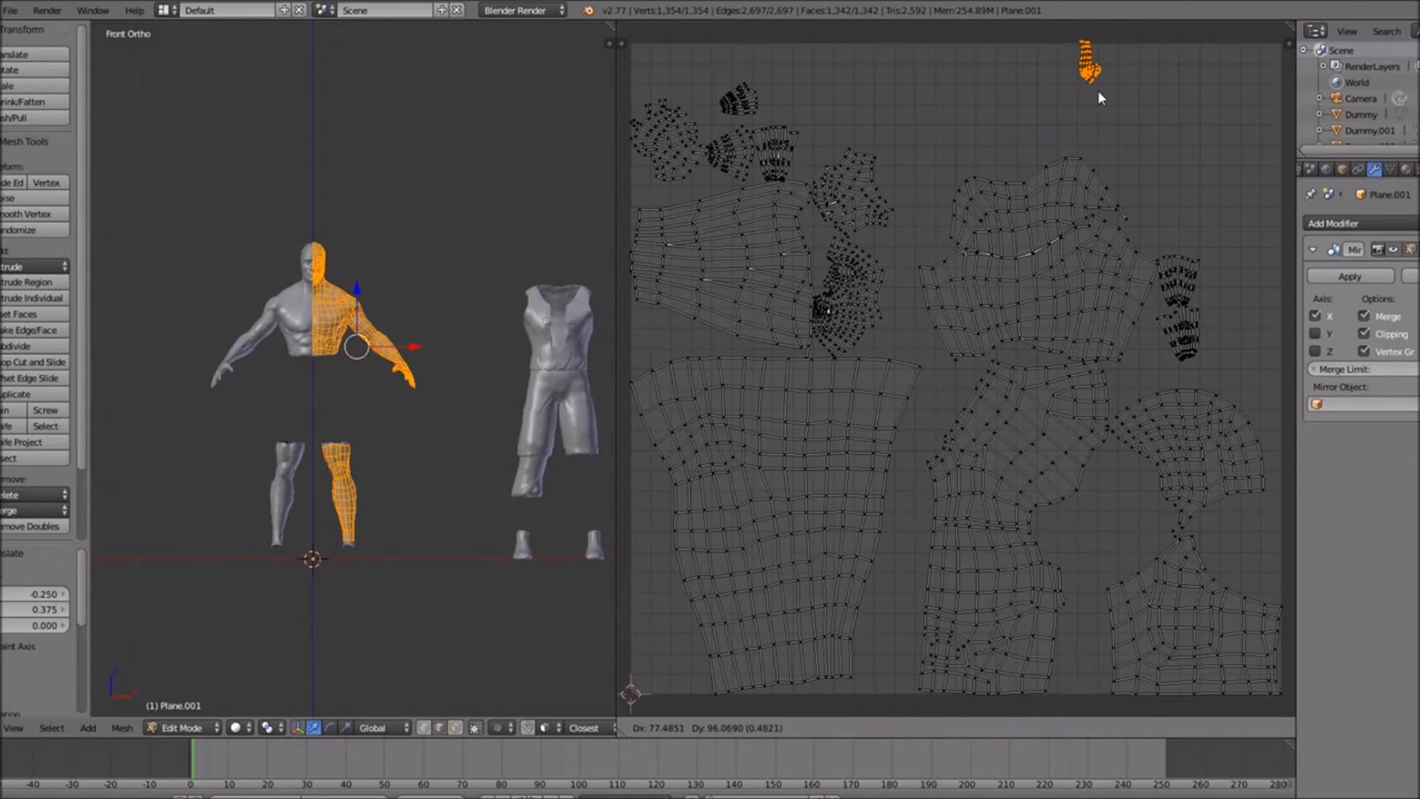
{"action": "left_click", "coordinate": [1098, 90]}
Undo the moves of both small UV islands
{"action": "key", "text": "ctrl+z"}
{"action": "key", "text": "ctrl+z"}
{"action": "key", "text": "ctrl+z"}
{"action": "key", "text": "ctrl+z"}
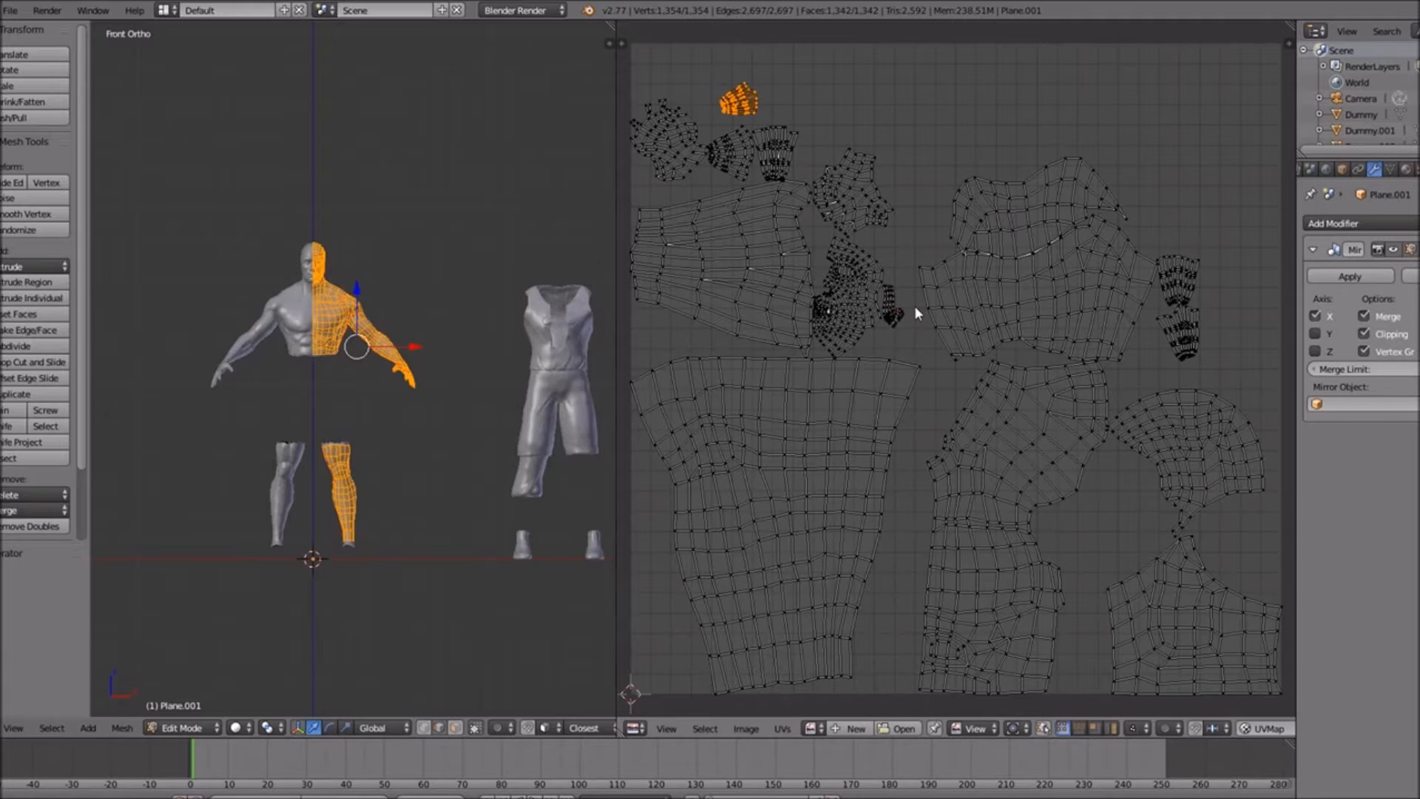
{"action": "key", "text": "ctrl+z"}
Apply the Mirror modifier to the body mesh and unwrap the complete mesh again
{"action": "key", "text": "Tab"}
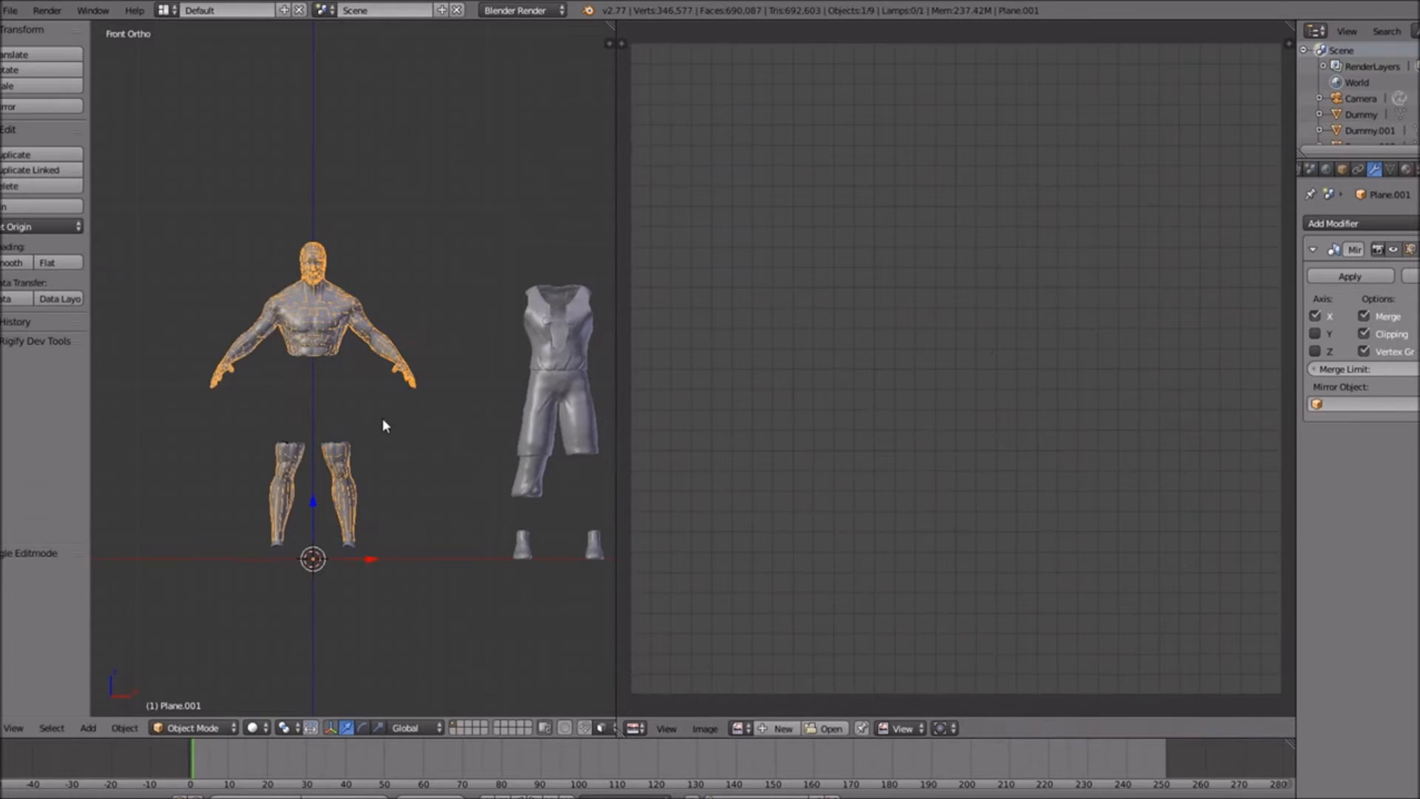
{"action": "left_click", "coordinate": [1348, 276]}
{"action": "key", "text": "Tab"}
{"action": "key", "text": "u"}
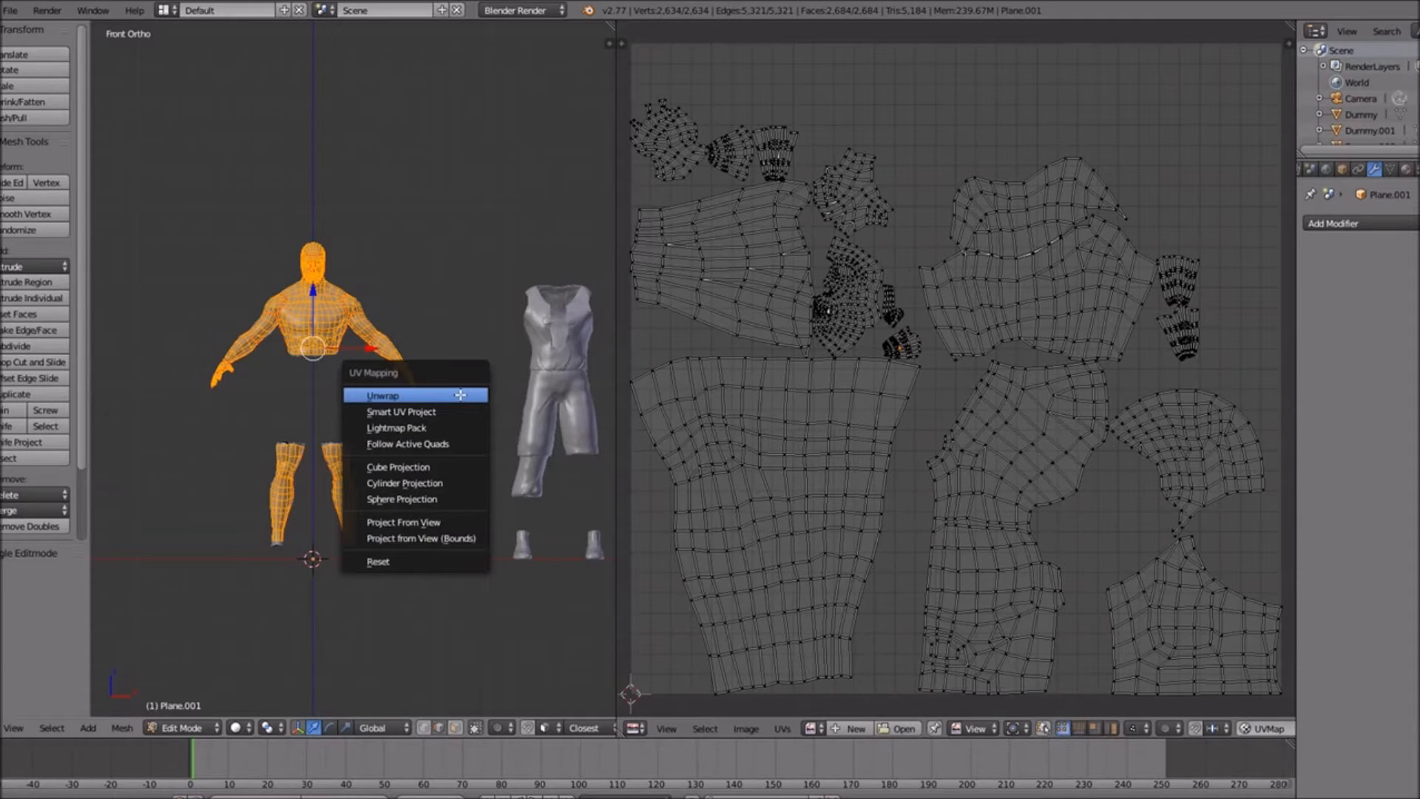
{"action": "left_click", "coordinate": [459, 395]}
{"action": "scroll", "coordinate": [908, 393], "scroll_direction": "down", "scroll_amount": 1}
{"action": "scroll", "coordinate": [908, 392], "scroll_direction": "up", "scroll_amount": 5}
{"action": "scroll", "coordinate": [908, 393], "scroll_direction": "down", "scroll_amount": 2}
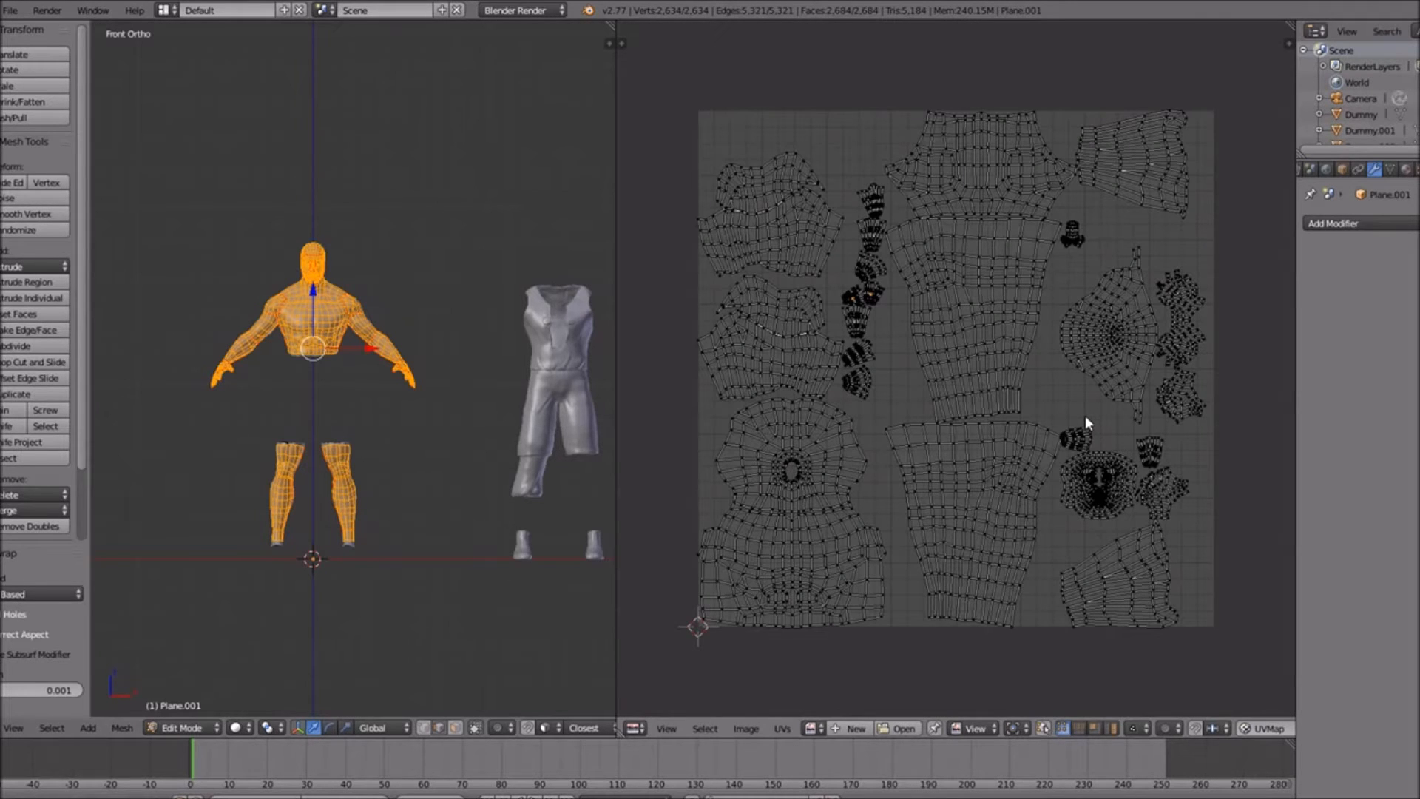
{"action": "type", "text": "s.8"}
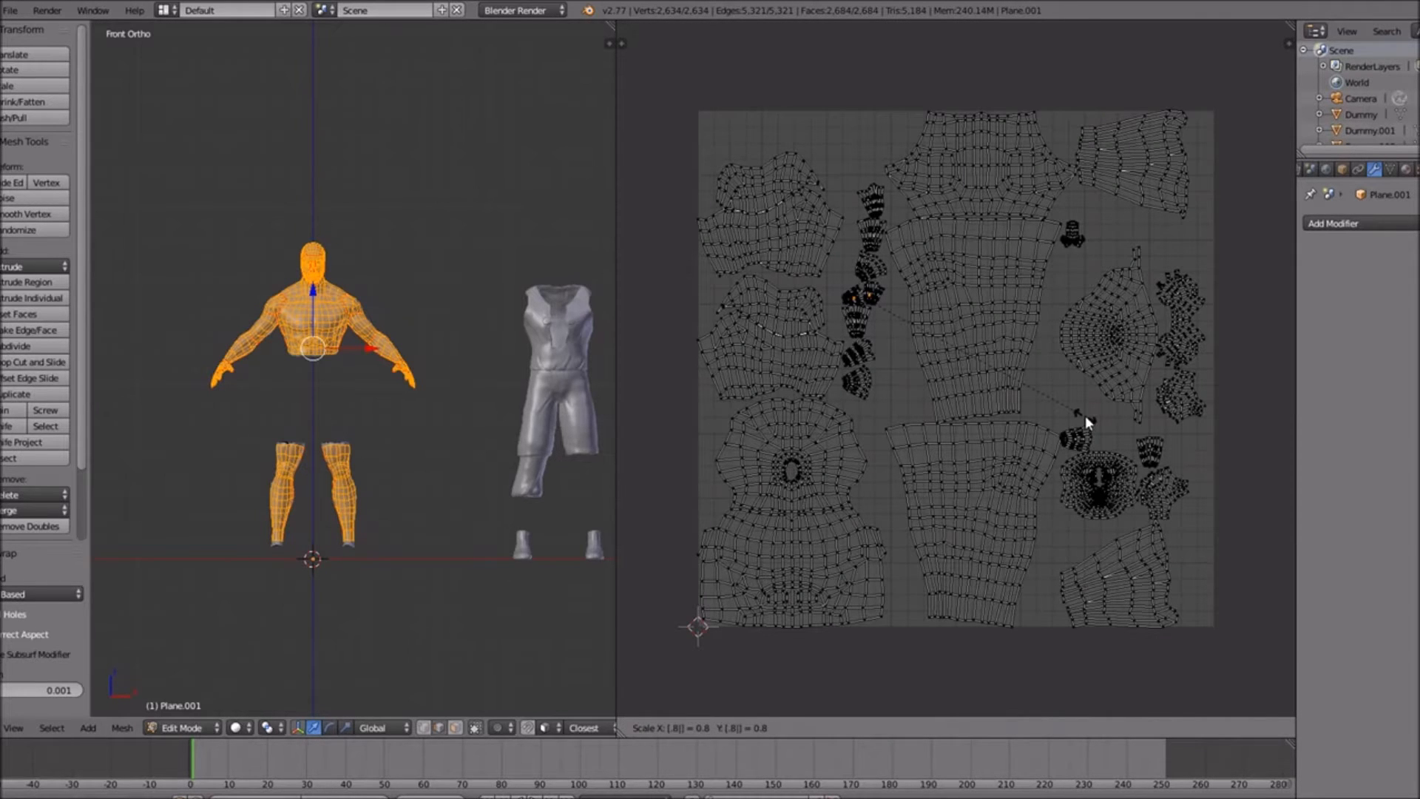
{"action": "key", "text": "Return"}
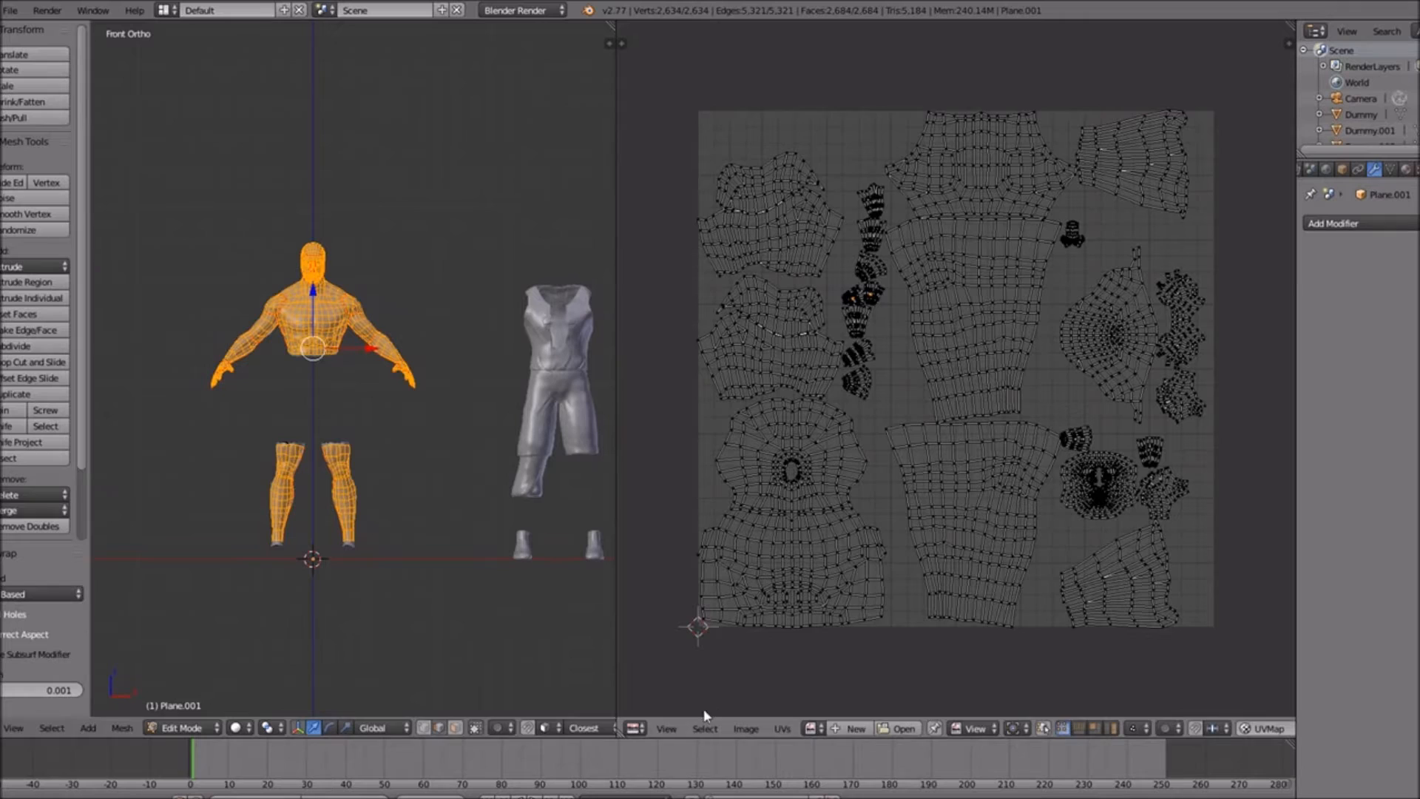
{"action": "type", "text": "s.8"}
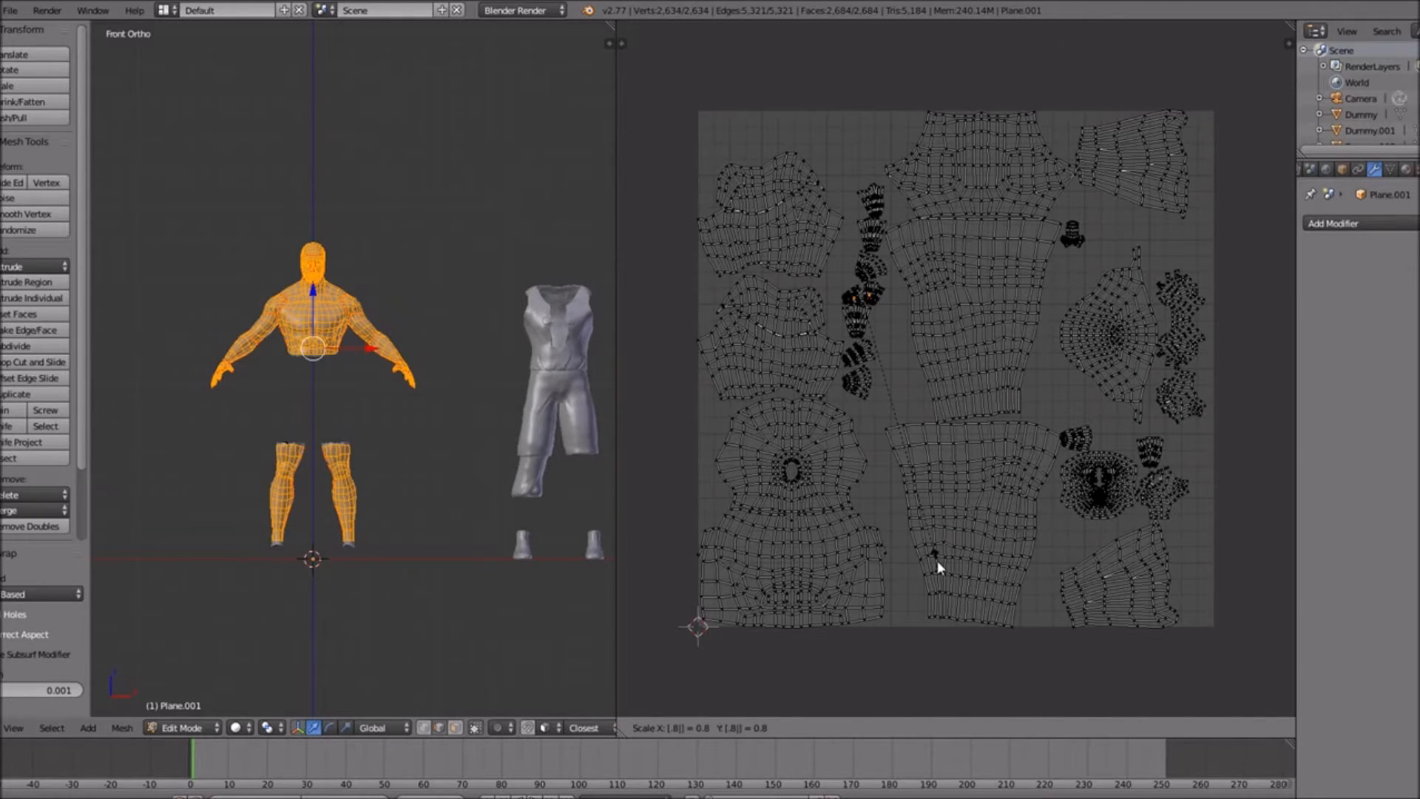
{"action": "key", "text": "Return"}
Select all UV islands and scale them to 0.8
{"action": "key", "text": "a"}
{"action": "key", "text": "a"}
{"action": "type", "text": "s.8"}
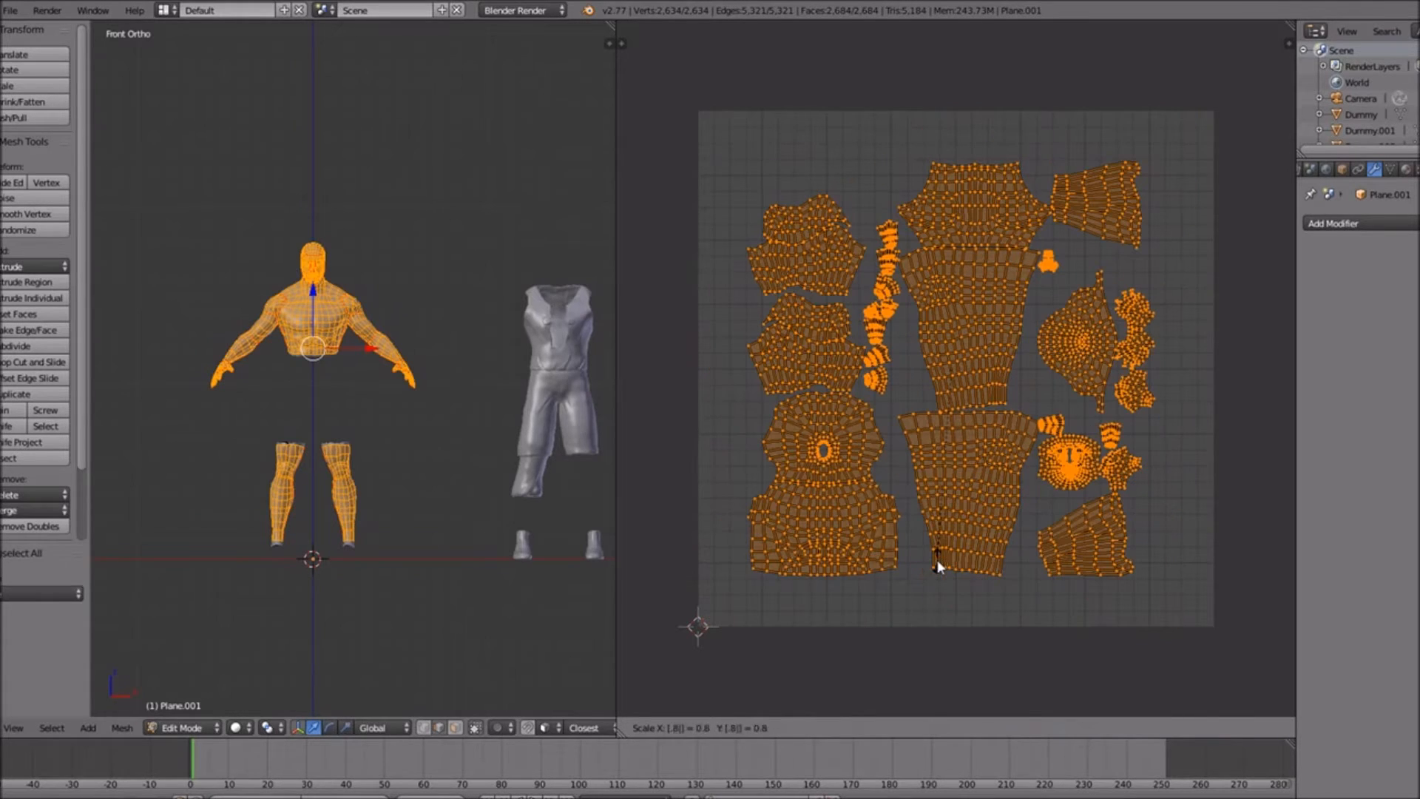
{"action": "key", "text": "Return"}
Move the large torso island by about -0.056 and -0.070 toward the lower-left corner of the UV grid
{"action": "scroll", "coordinate": [871, 547], "scroll_direction": "up", "scroll_amount": 1}
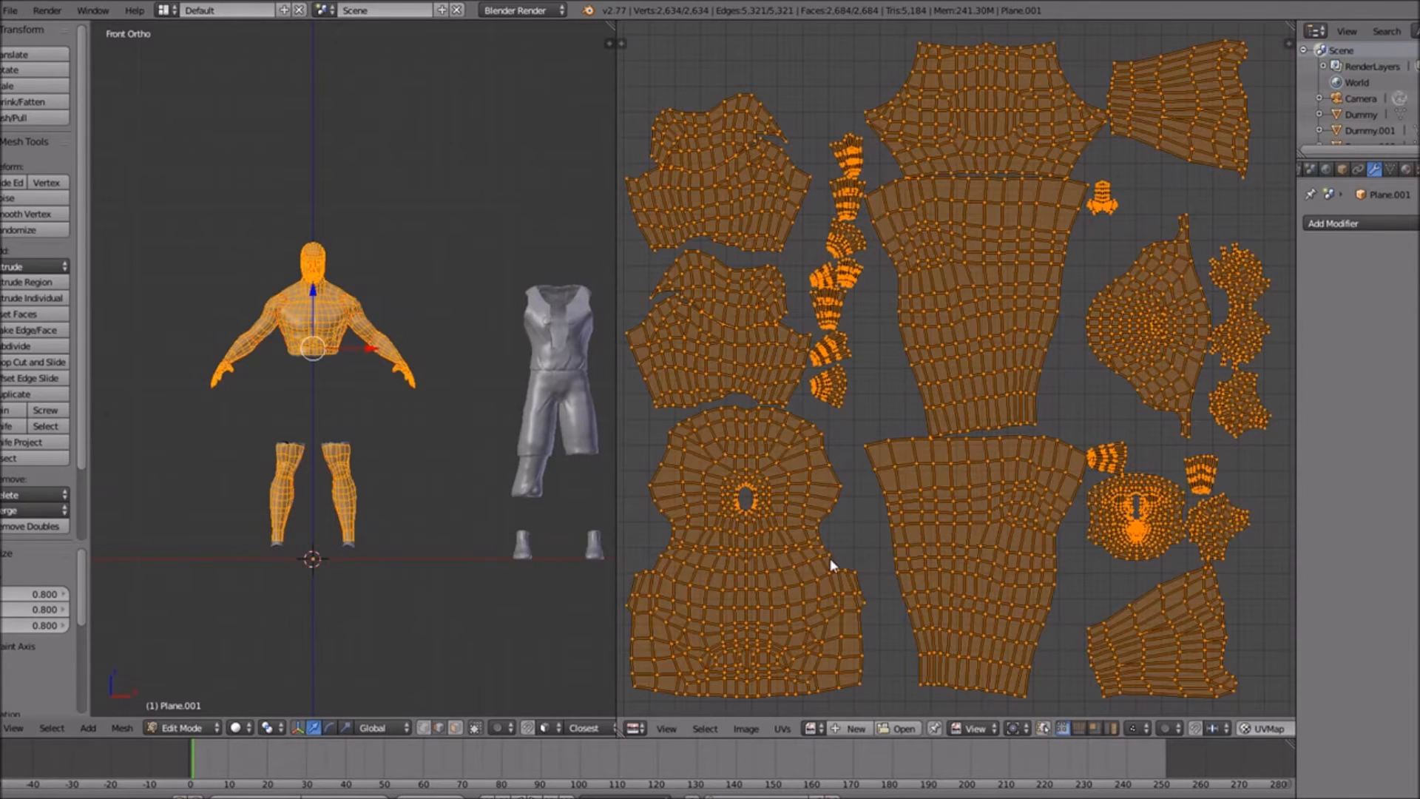
{"action": "key", "text": "a"}
{"action": "key", "text": "l"}
{"action": "scroll", "coordinate": [829, 558], "scroll_direction": "down", "scroll_amount": 2}
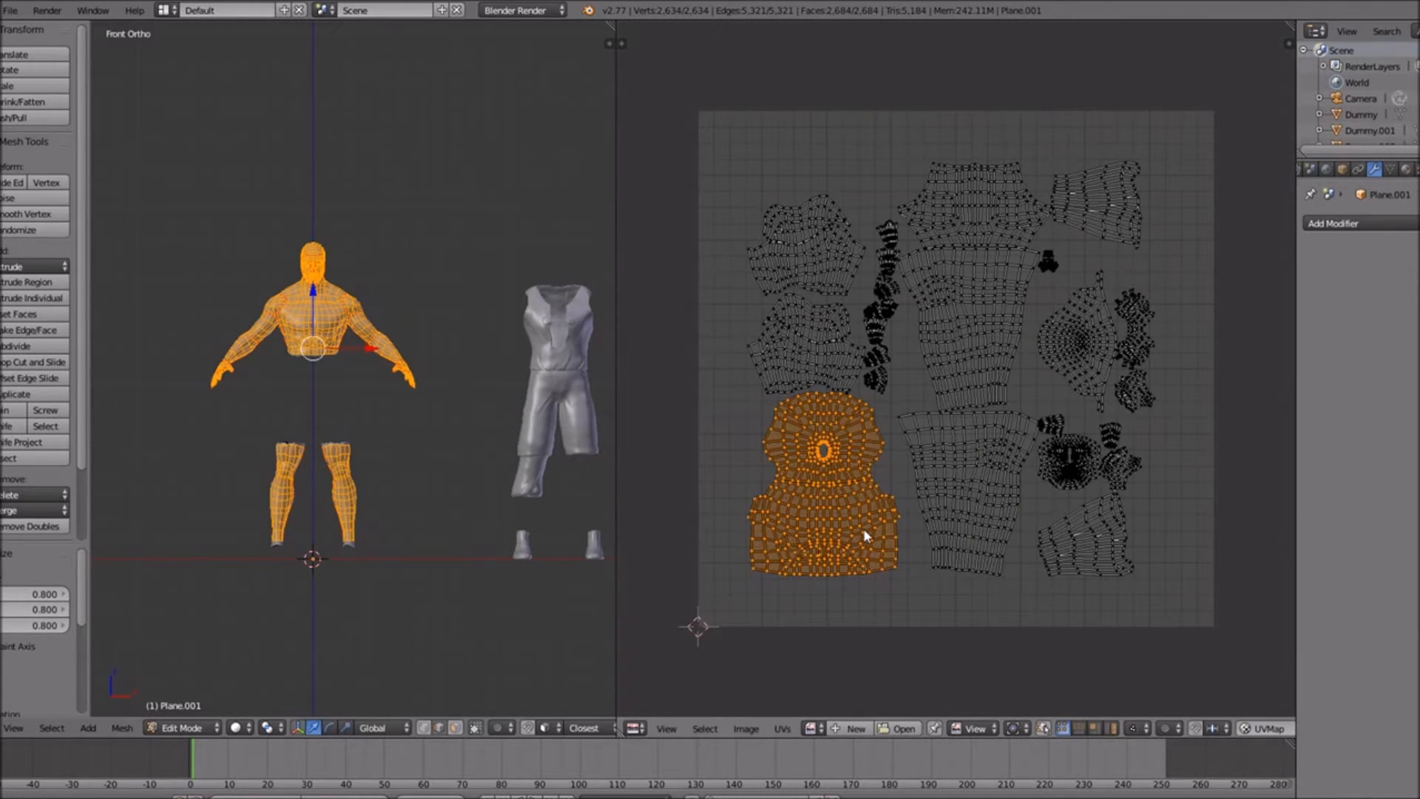
{"action": "key", "text": "g"}
{"action": "left_click", "coordinate": [835, 562]}
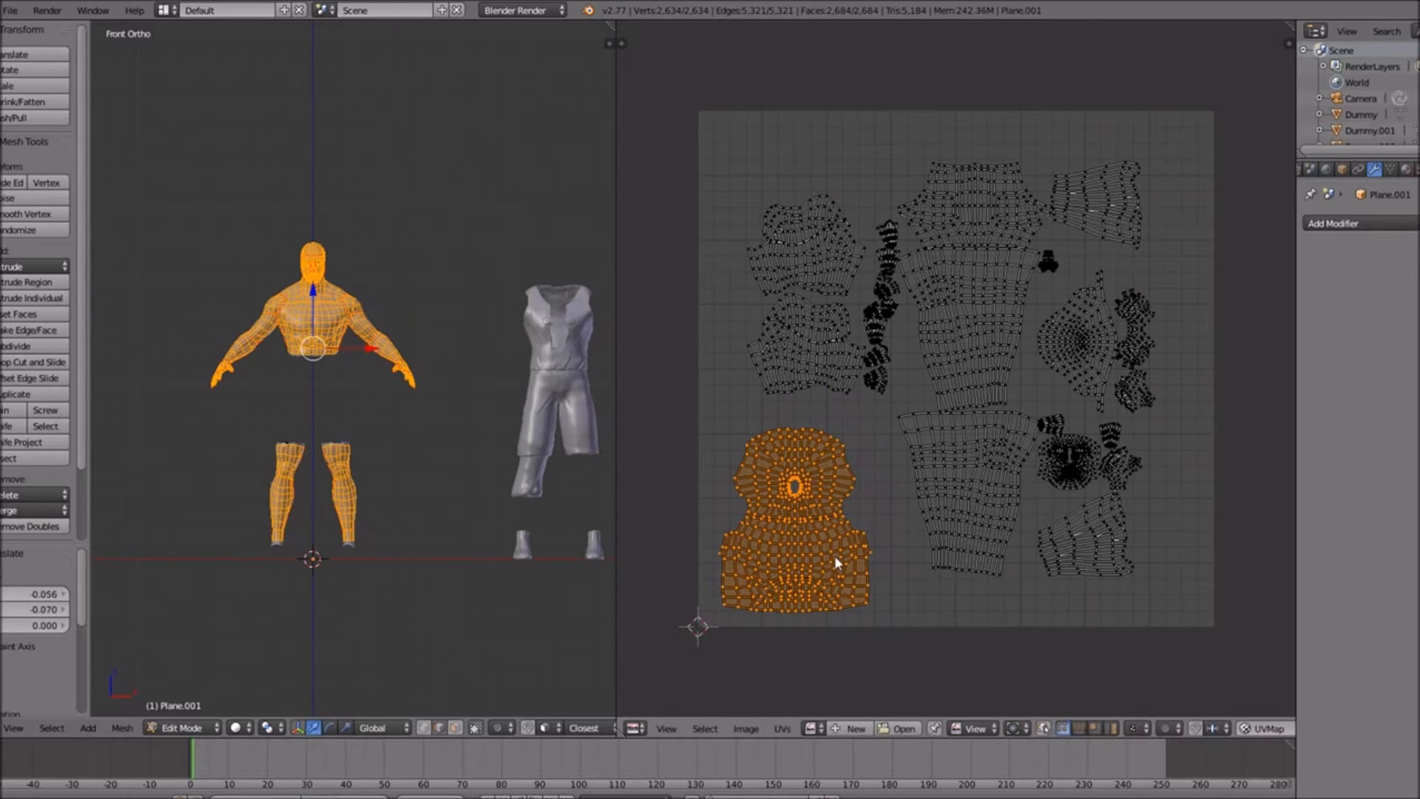
Move the lower of the two islands above the torso by about (-0.047, -0.016) and the upper one by about (-0.053, 0.127)
{"action": "key", "text": "a"}
{"action": "key", "text": "l"}
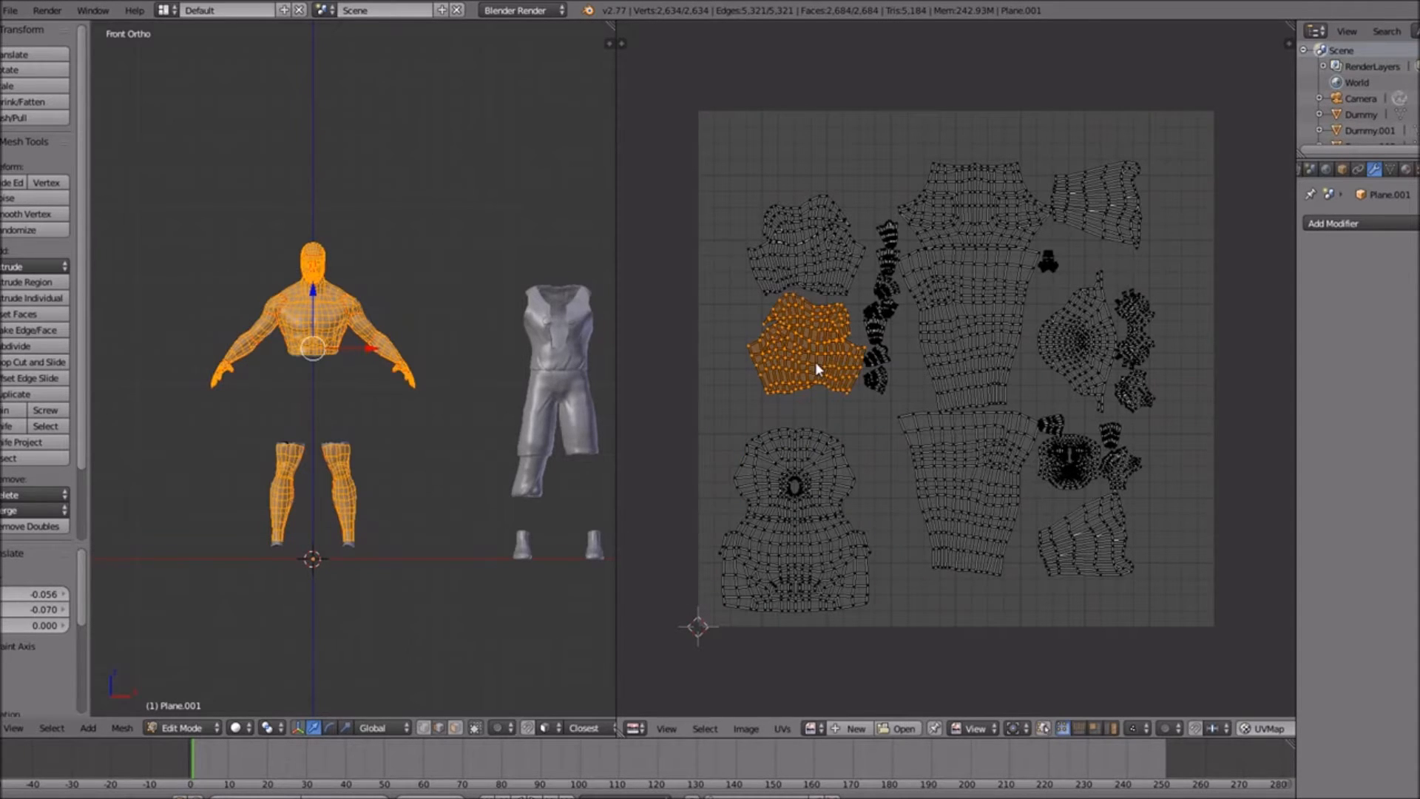
{"action": "key", "text": "g"}
{"action": "left_click", "coordinate": [791, 370]}
{"action": "right_click", "coordinate": [794, 265]}
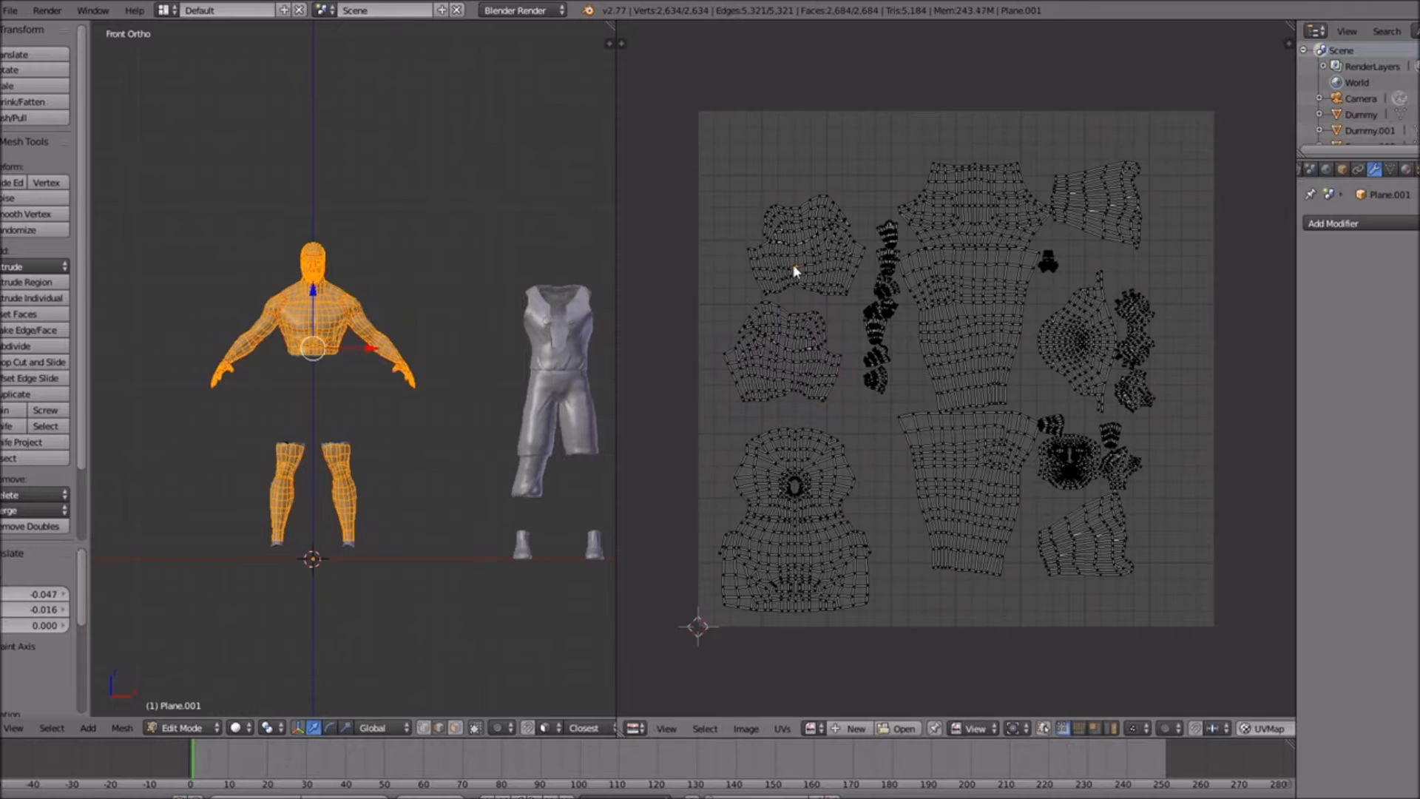
{"action": "key", "text": "ctrl+l"}
{"action": "key", "text": "g"}
{"action": "left_click", "coordinate": [793, 207]}
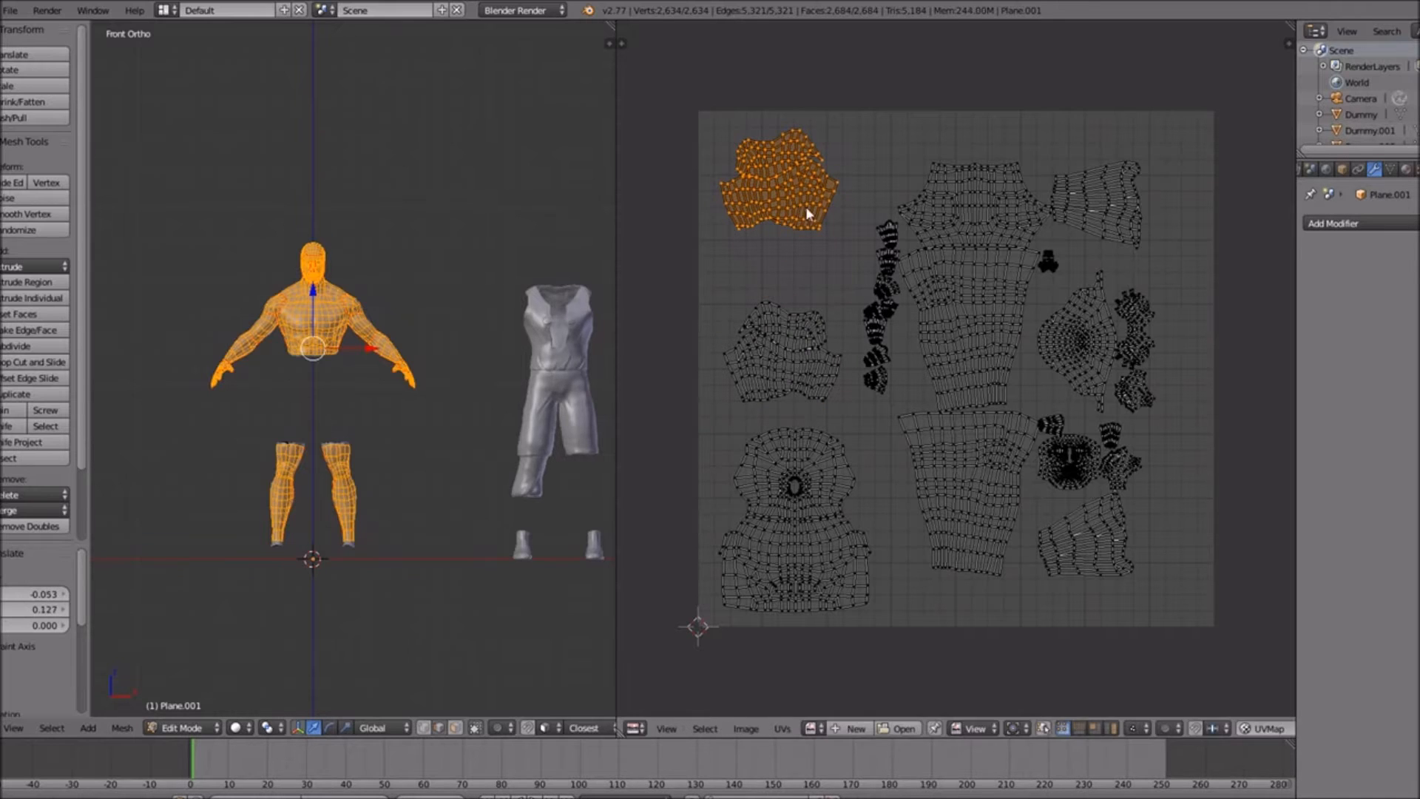
Move the top-centre UV island up toward the grid edge and the top-right limb island by about (0.068, 0.051)
{"action": "key", "text": "a"}
{"action": "key", "text": "l"}
{"action": "key", "text": "g"}
{"action": "left_click", "coordinate": [952, 183]}
{"action": "key", "text": "a"}
{"action": "key", "text": "l"}
{"action": "key", "text": "g"}
{"action": "left_click", "coordinate": [1139, 173]}
Separate the three stacked small round UV islands into a spaced column near the grid's right edge
{"action": "right_click", "coordinate": [1134, 305]}
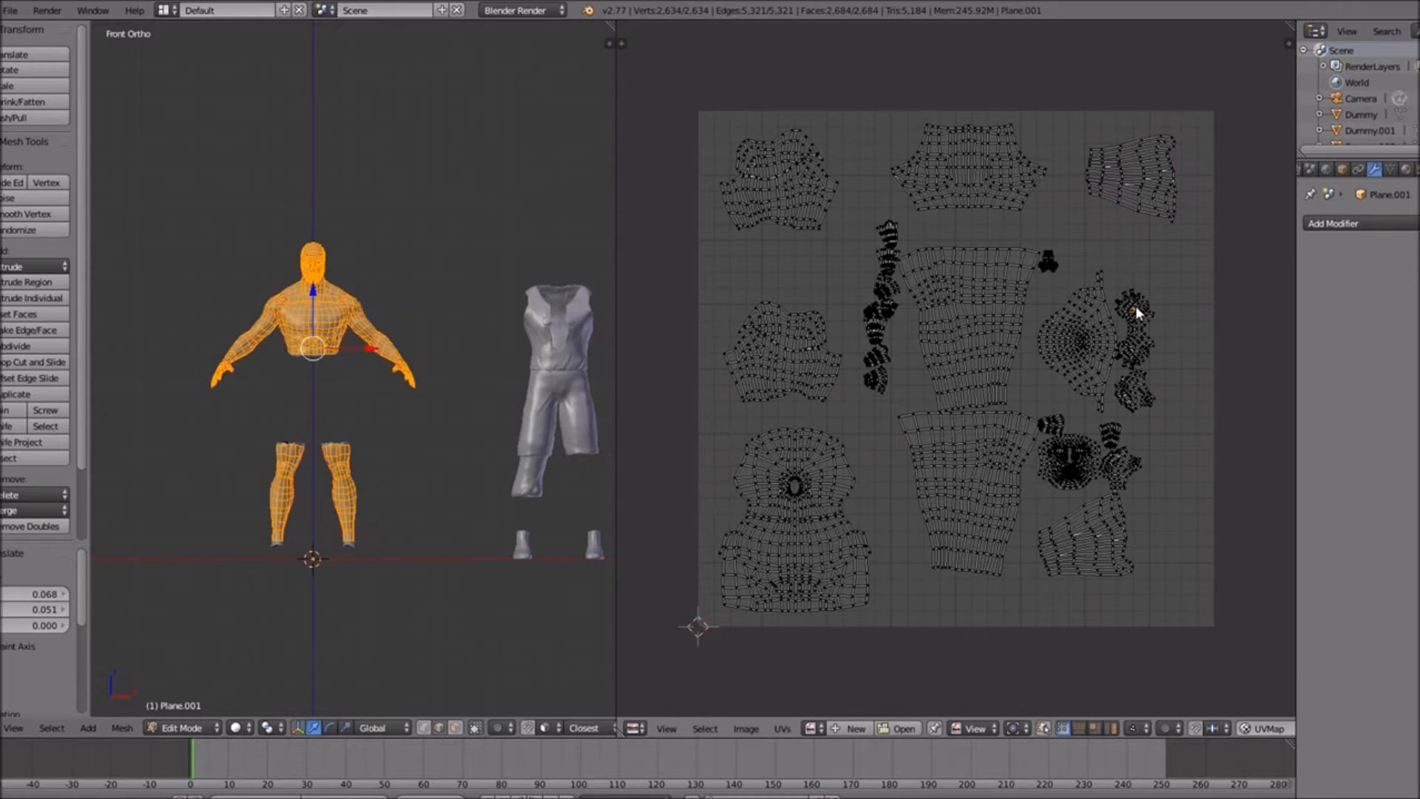
{"action": "key", "text": "g"}
{"action": "left_click", "coordinate": [1161, 296]}
{"action": "key", "text": "a"}
{"action": "key", "text": "l"}
{"action": "key", "text": "g"}
{"action": "left_click", "coordinate": [1169, 332]}
{"action": "key", "text": "a"}
{"action": "key", "text": "g"}
{"action": "left_click", "coordinate": [1172, 392]}
Move the remaining small round island by about (0.104, 0.025) and the lower-right limb island by about (0.081, -0.050)
{"action": "key", "text": "a"}
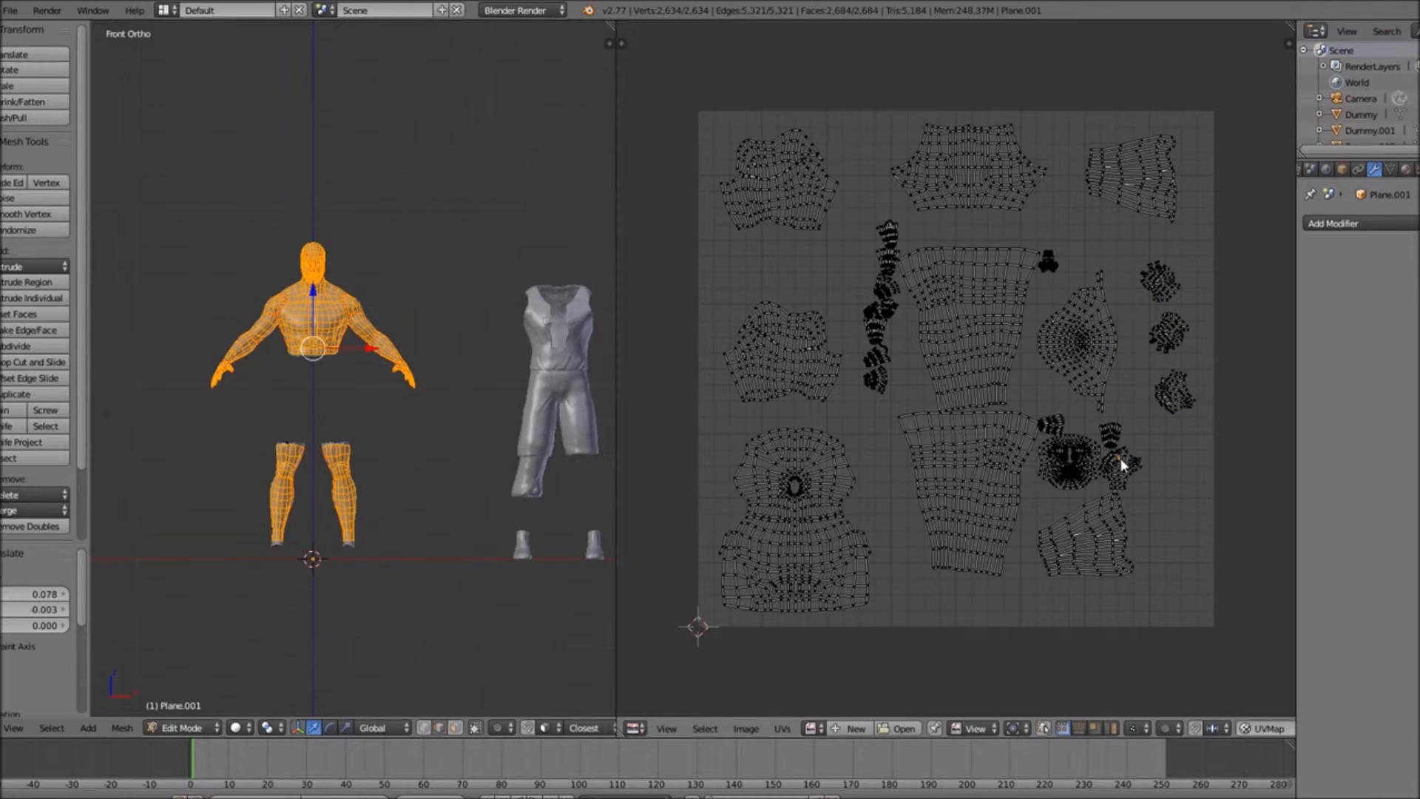
{"action": "key", "text": "l"}
{"action": "key", "text": "g"}
{"action": "left_click", "coordinate": [1174, 457]}
{"action": "key", "text": "a"}
{"action": "key", "text": "l"}
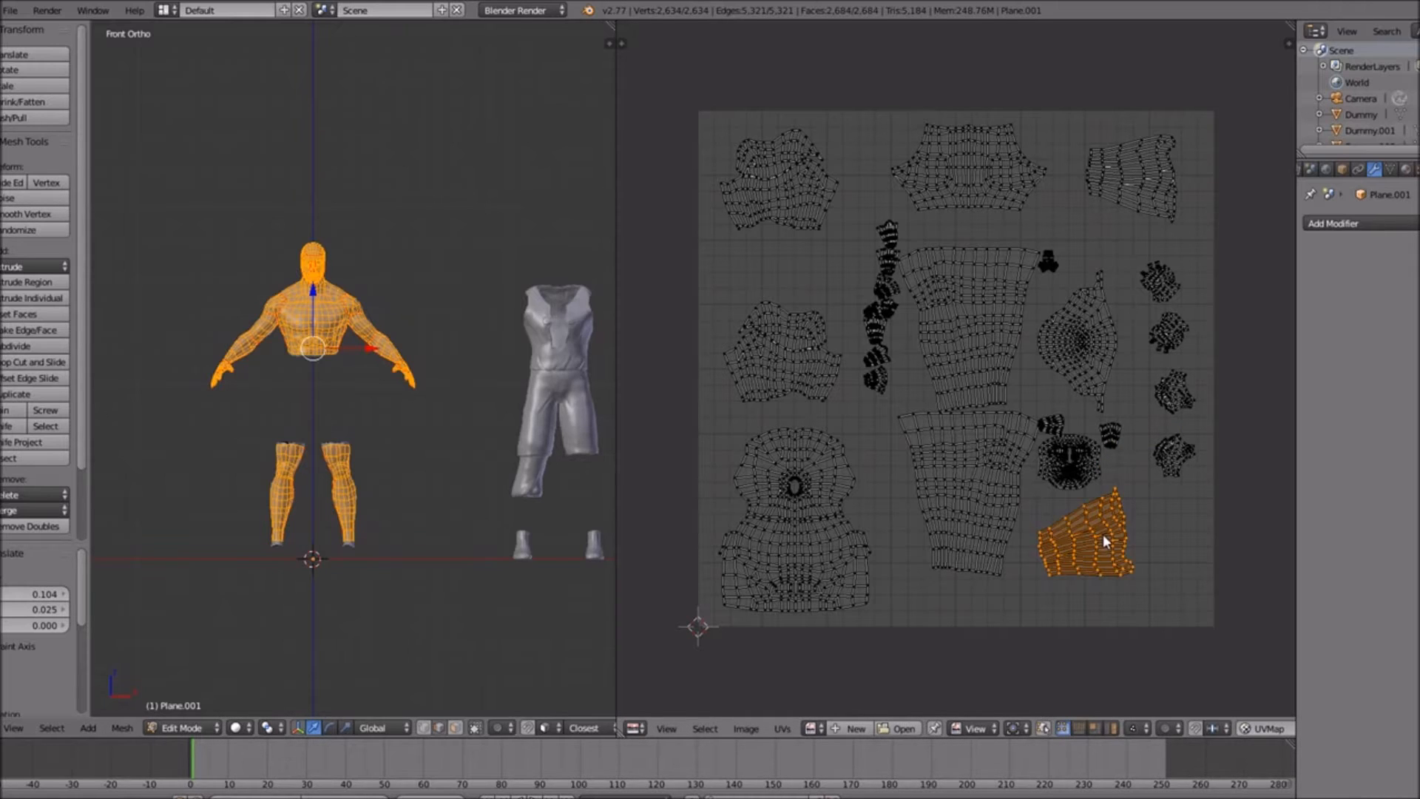
{"action": "key", "text": "g"}
{"action": "left_click", "coordinate": [1144, 563]}
Move the lower central leg island by about (0.005, -0.059) and the face island by about (0.036, -0.060)
{"action": "key", "text": "a"}
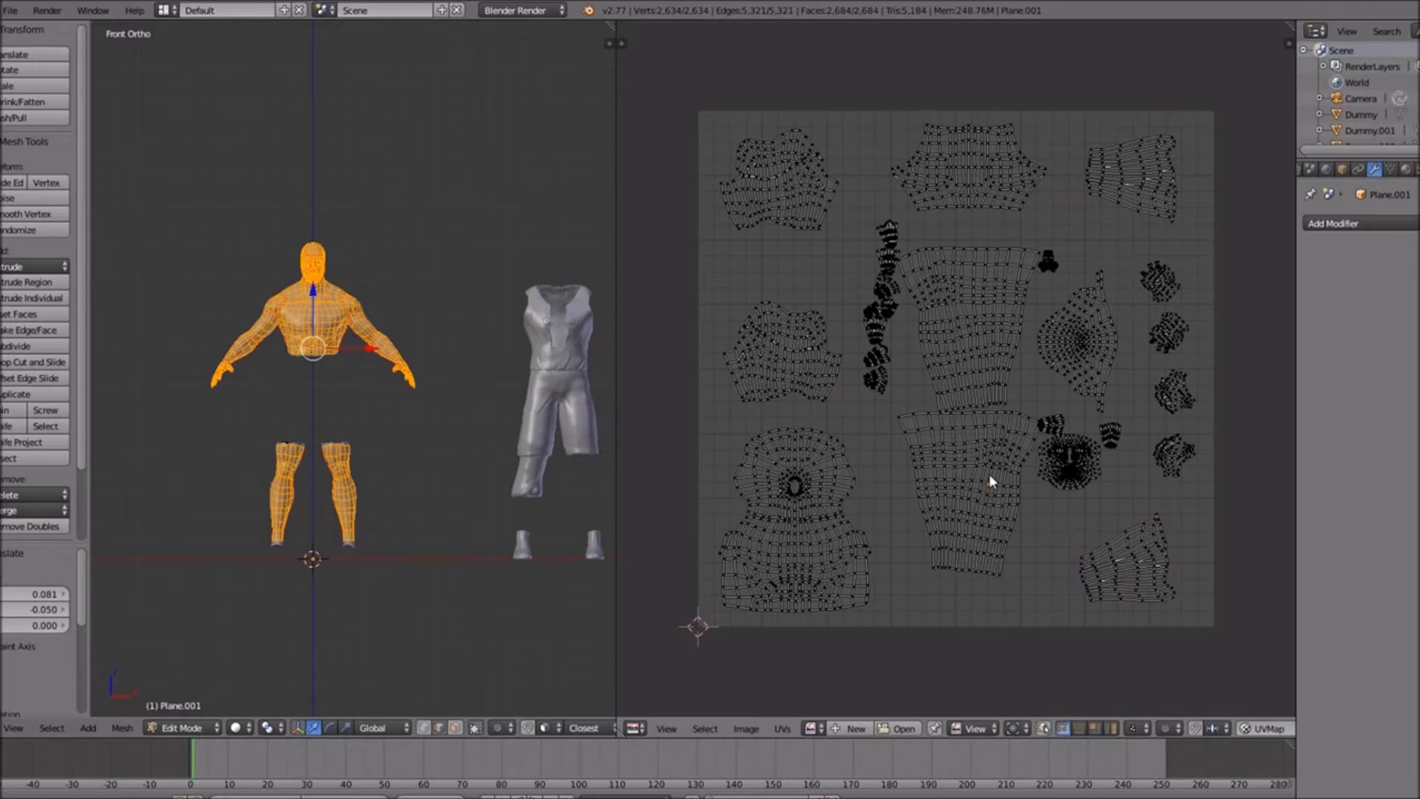
{"action": "key", "text": "l"}
{"action": "key", "text": "g"}
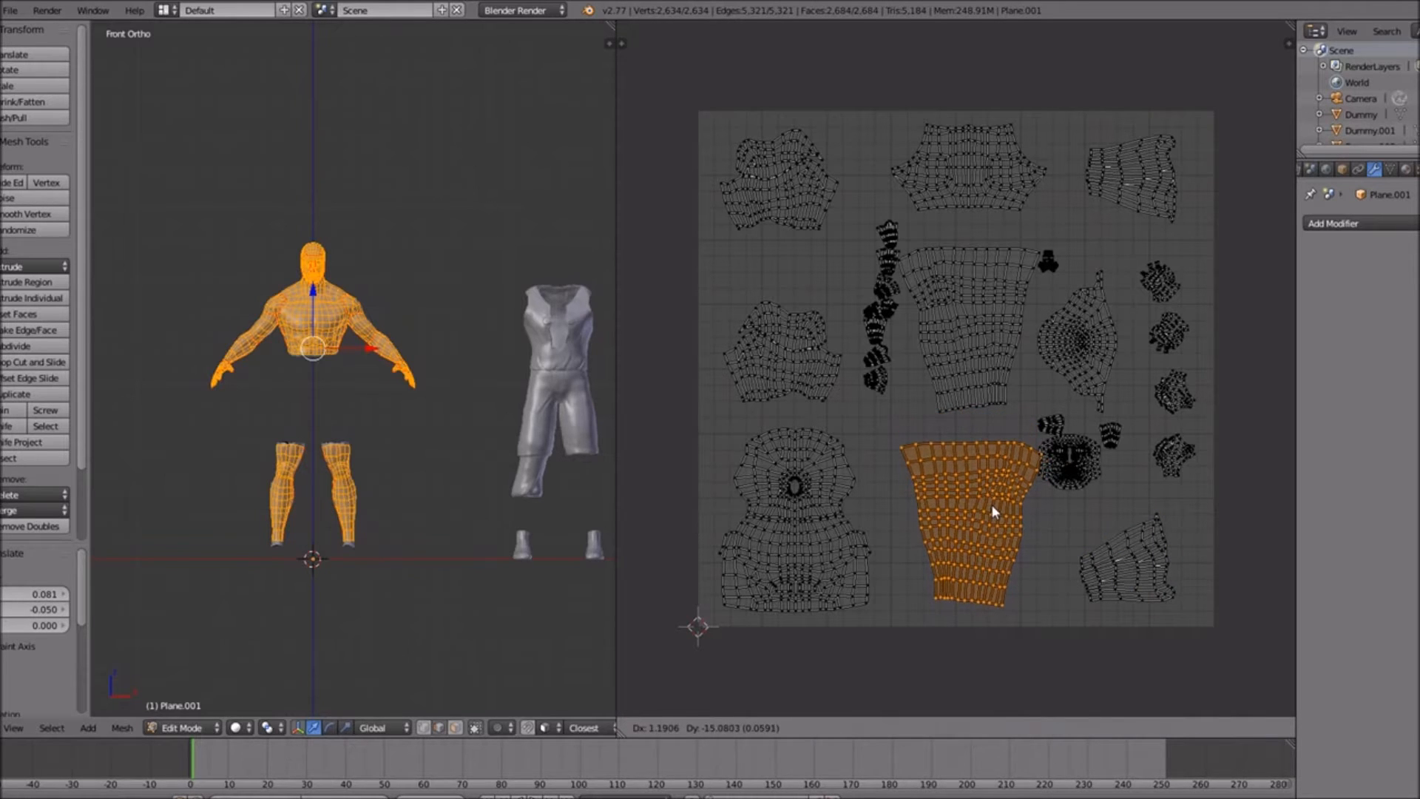
{"action": "left_click", "coordinate": [991, 504]}
{"action": "key", "text": "a"}
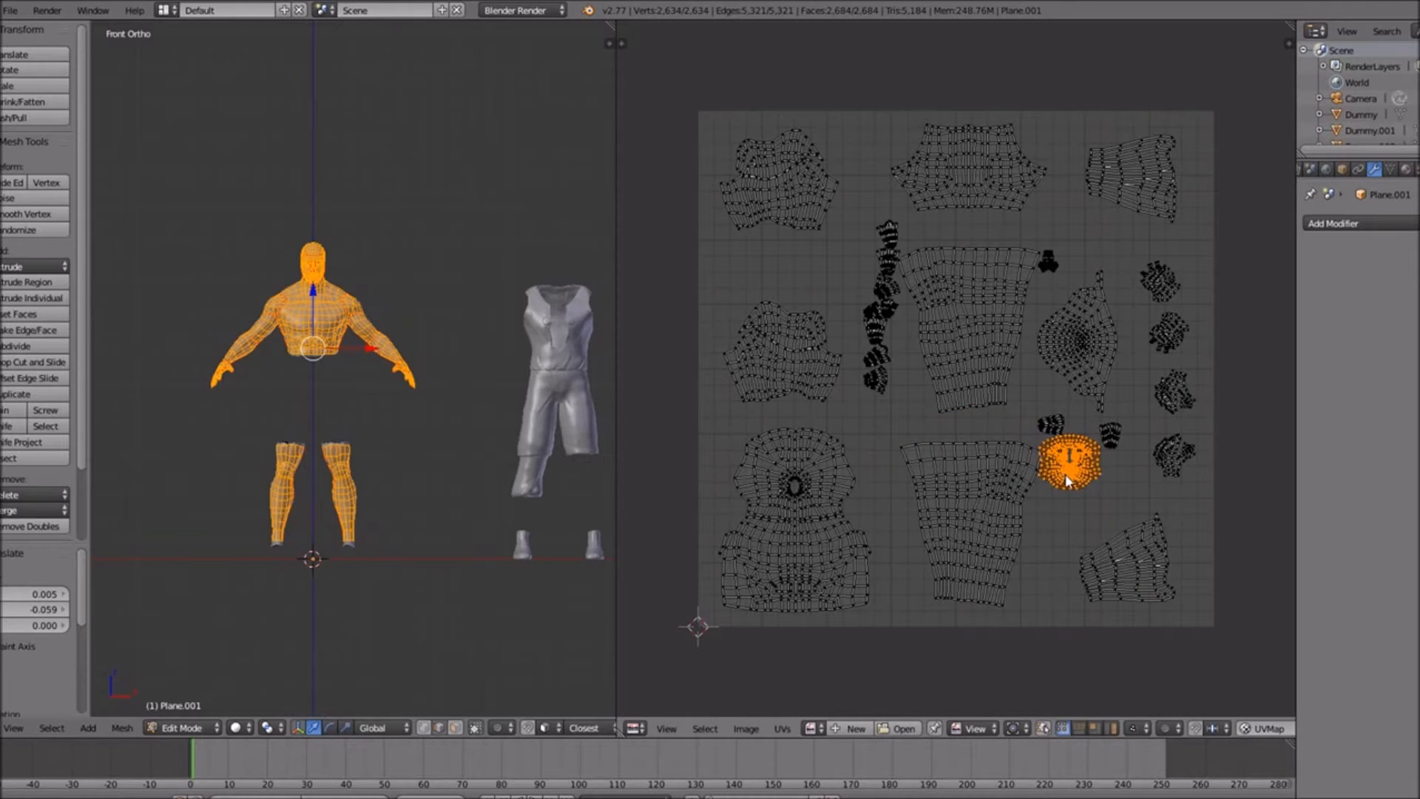
{"action": "key", "text": "g"}
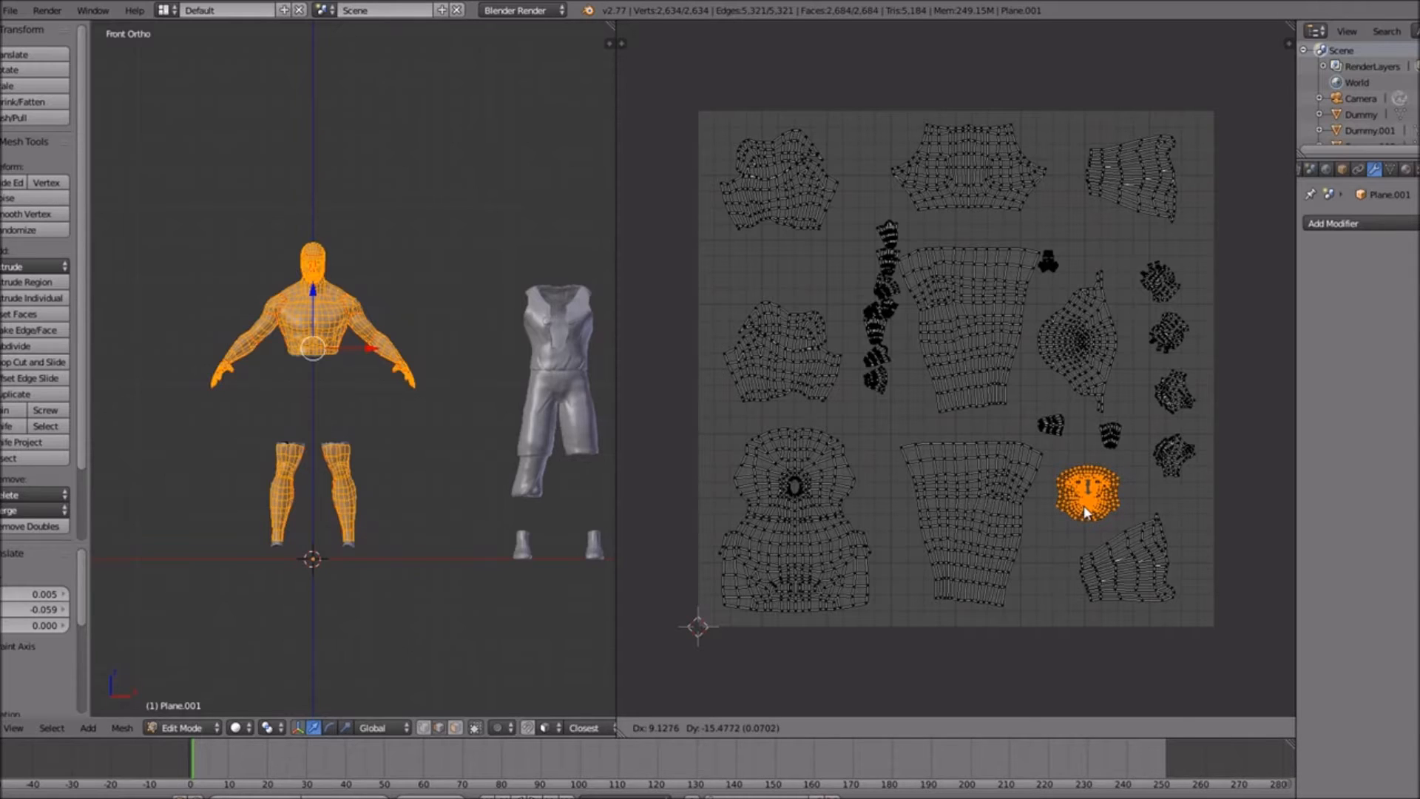
{"action": "left_click", "coordinate": [1084, 504]}
Move the finger island above the face by (0.014, -0.017), one left of the legs by (-0.071, 0.006), and the small island beside the upper leg away
{"action": "key", "text": "a"}
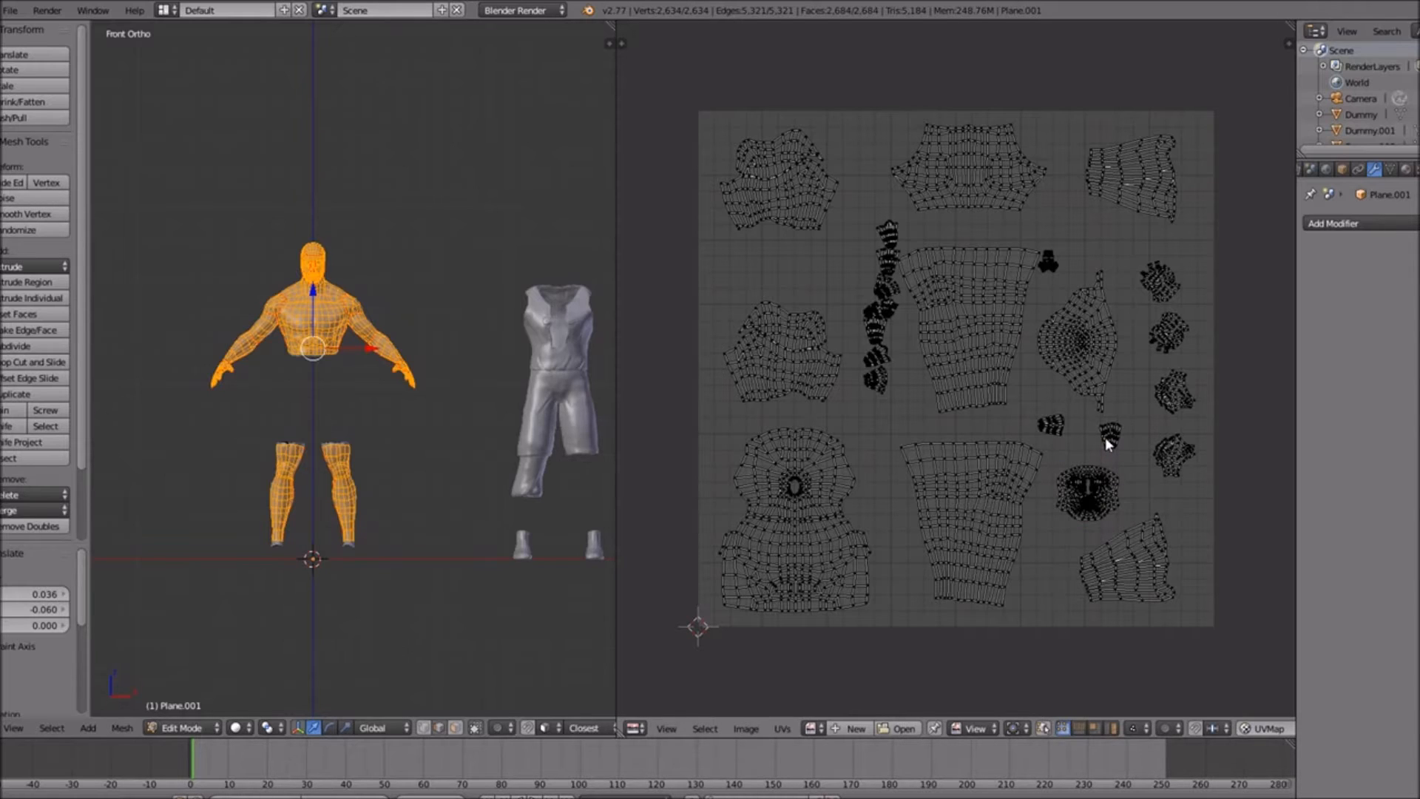
{"action": "key", "text": "g"}
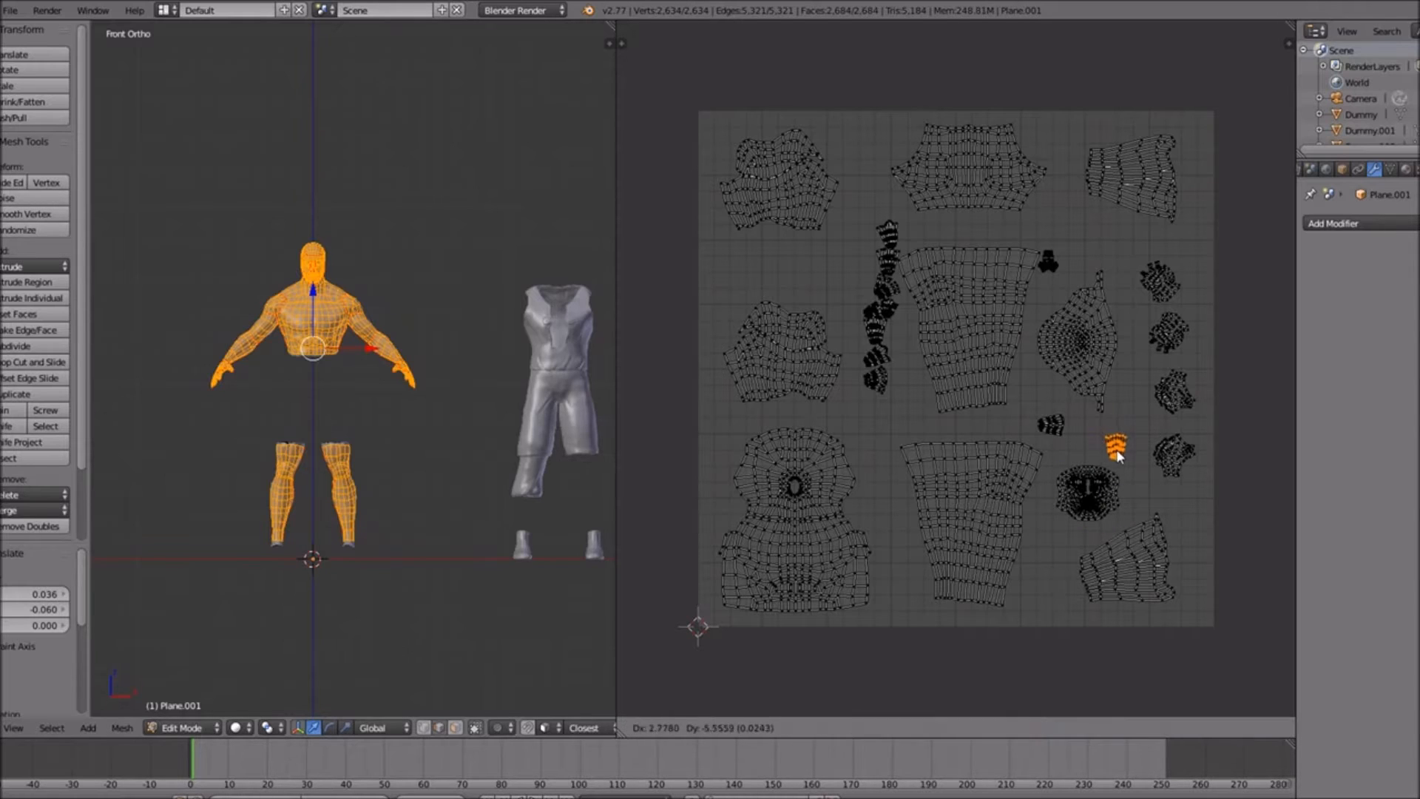
{"action": "left_click", "coordinate": [1117, 447]}
{"action": "key", "text": "a"}
{"action": "key", "text": "g"}
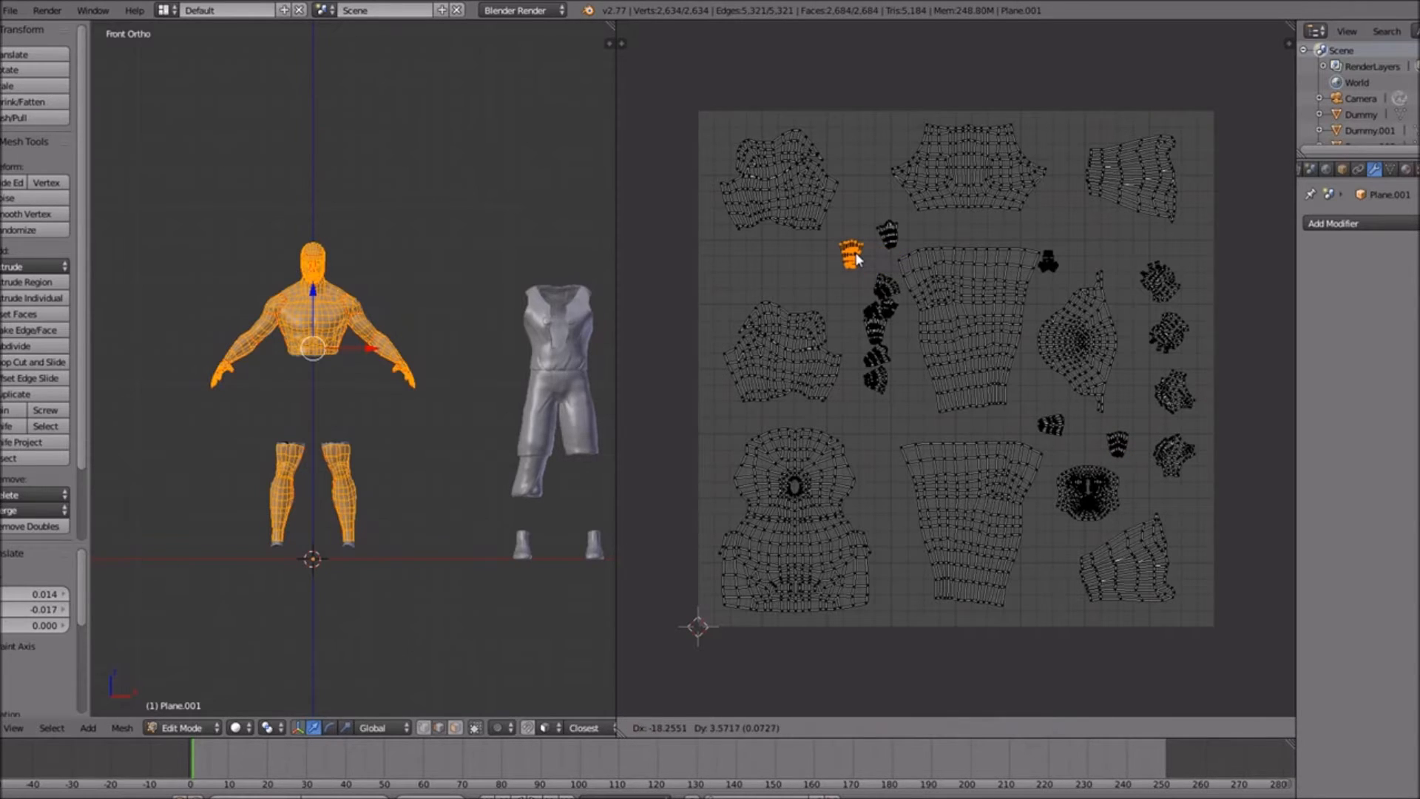
{"action": "left_click", "coordinate": [859, 266]}
{"action": "key", "text": "a"}
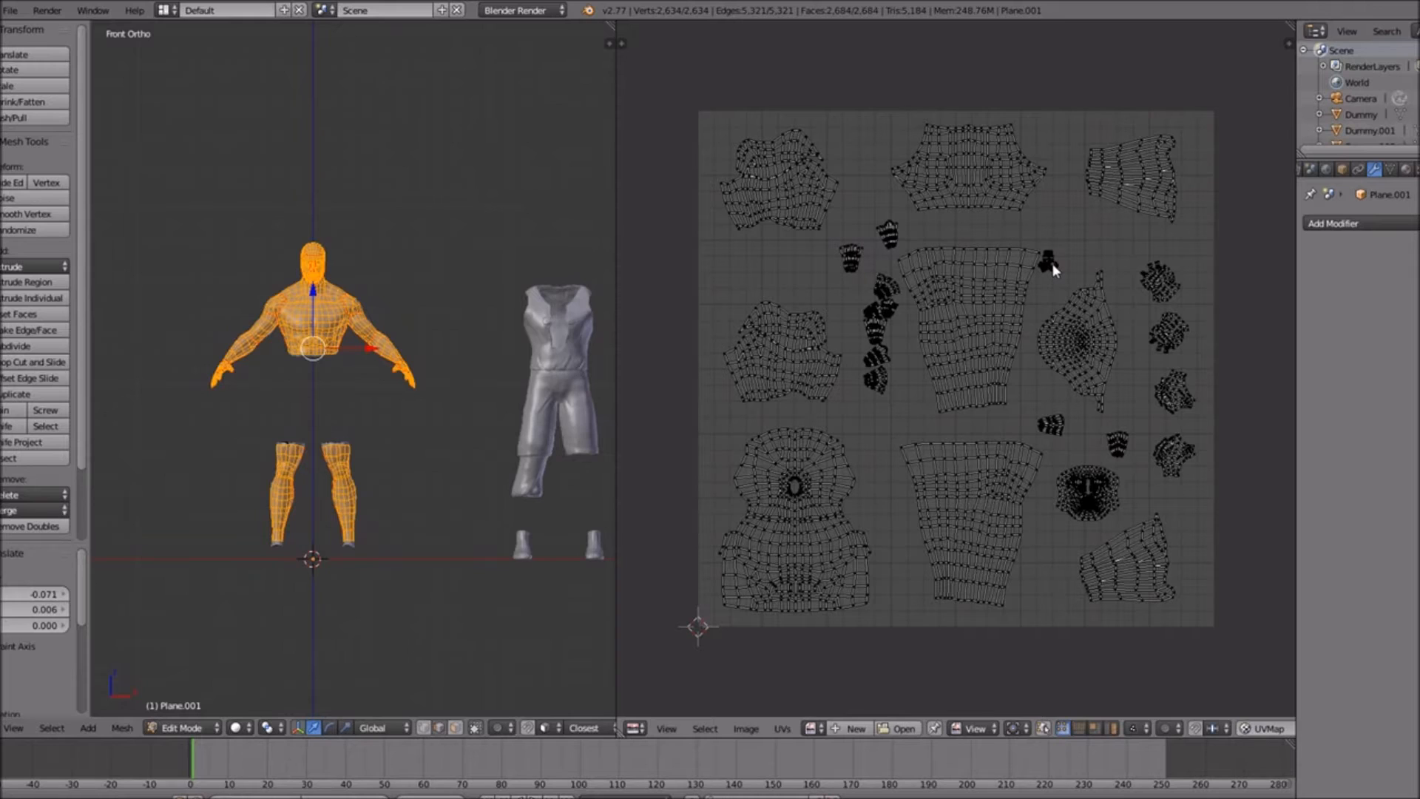
{"action": "key", "text": "g"}
{"action": "left_click", "coordinate": [1066, 255]}
Return the body mesh to Object Mode and widen the 3D viewport over most of the UV editor
{"action": "key", "text": "Tab"}
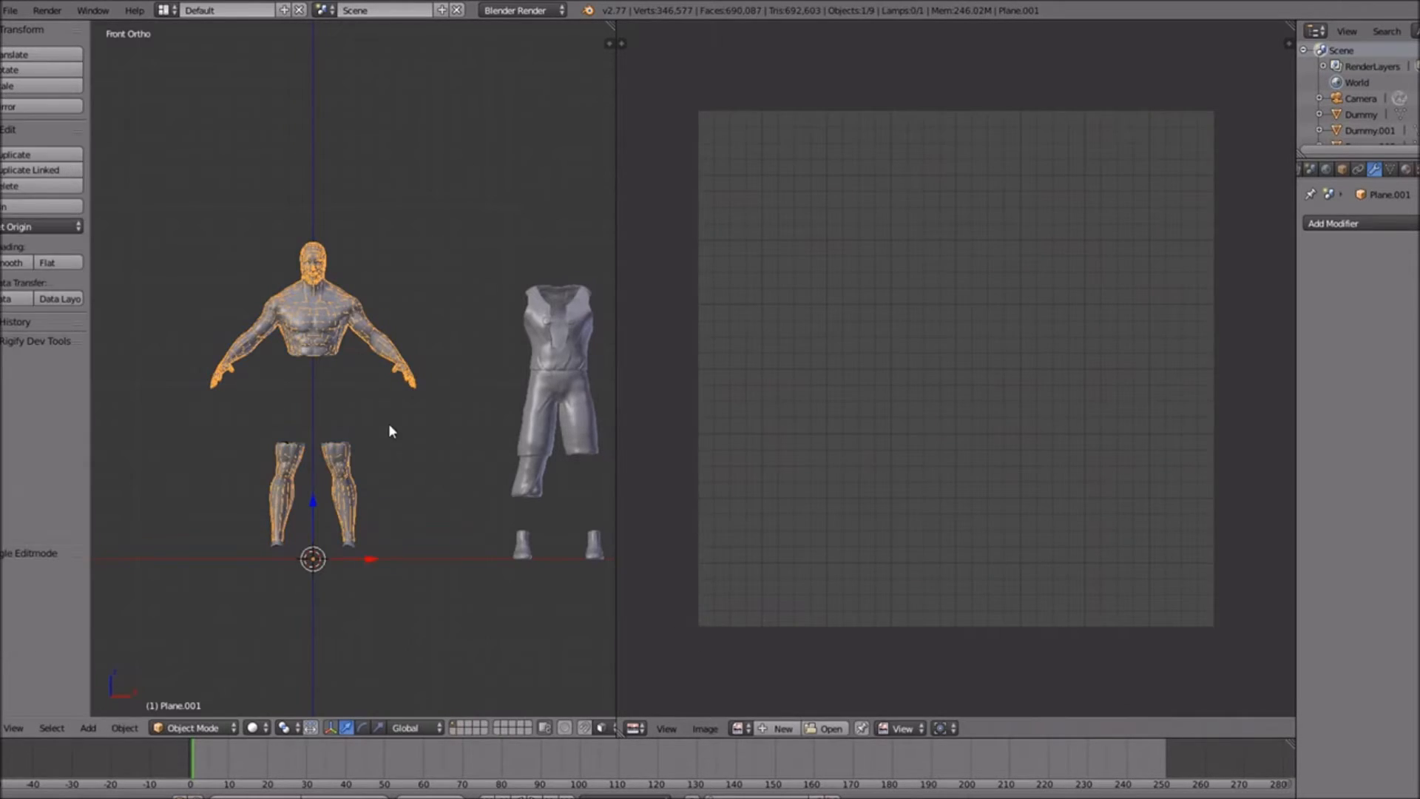
{"action": "middle_click_drag", "start_coordinate": [389, 428], "coordinate": [458, 425], "text": "shift"}
{"action": "left_click_drag", "start_coordinate": [616, 46], "coordinate": [1120, 118]}
Scale the retopologized body mesh by 10 and apply smooth shading to it
{"action": "scroll", "coordinate": [875, 298], "scroll_direction": "down", "scroll_amount": 10}
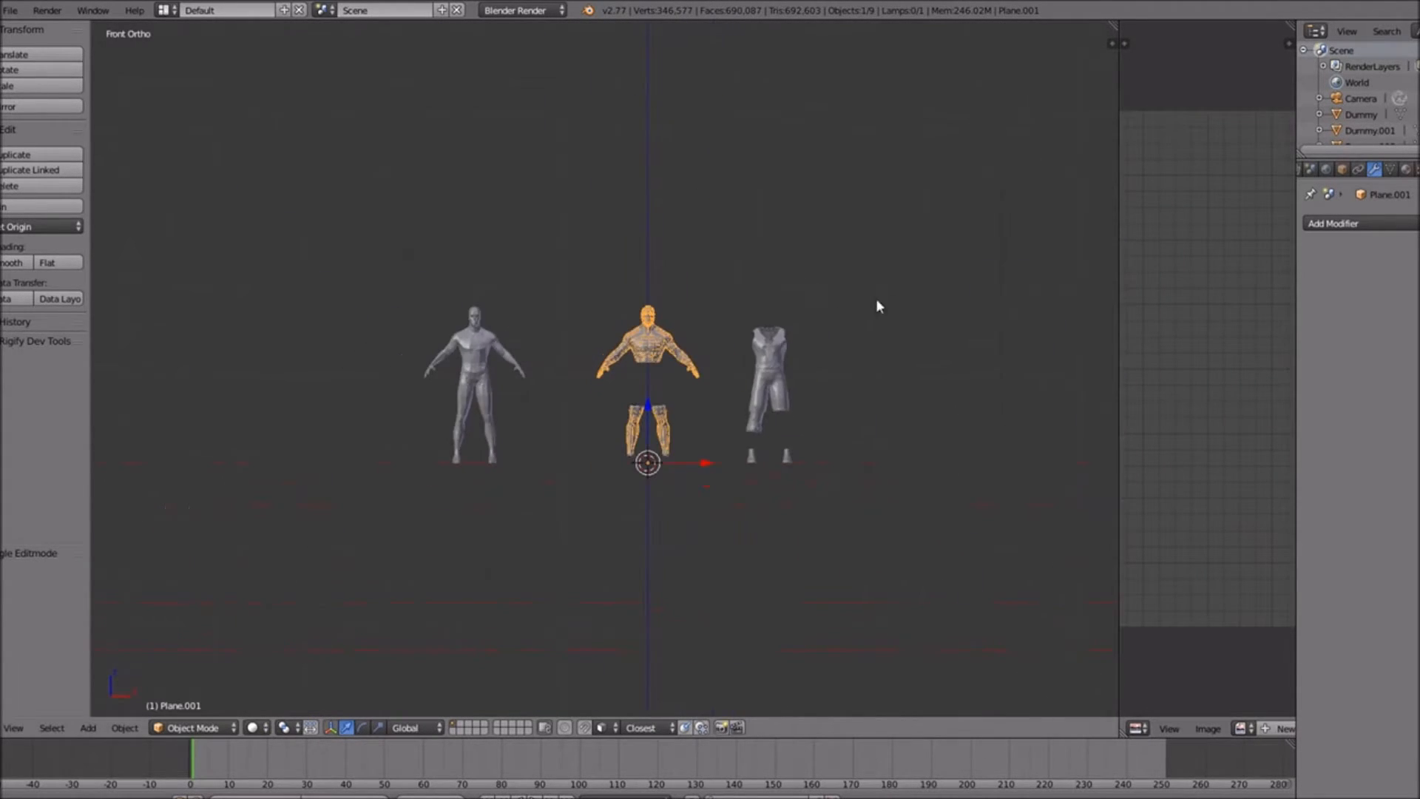
{"action": "type", "text": "s"}
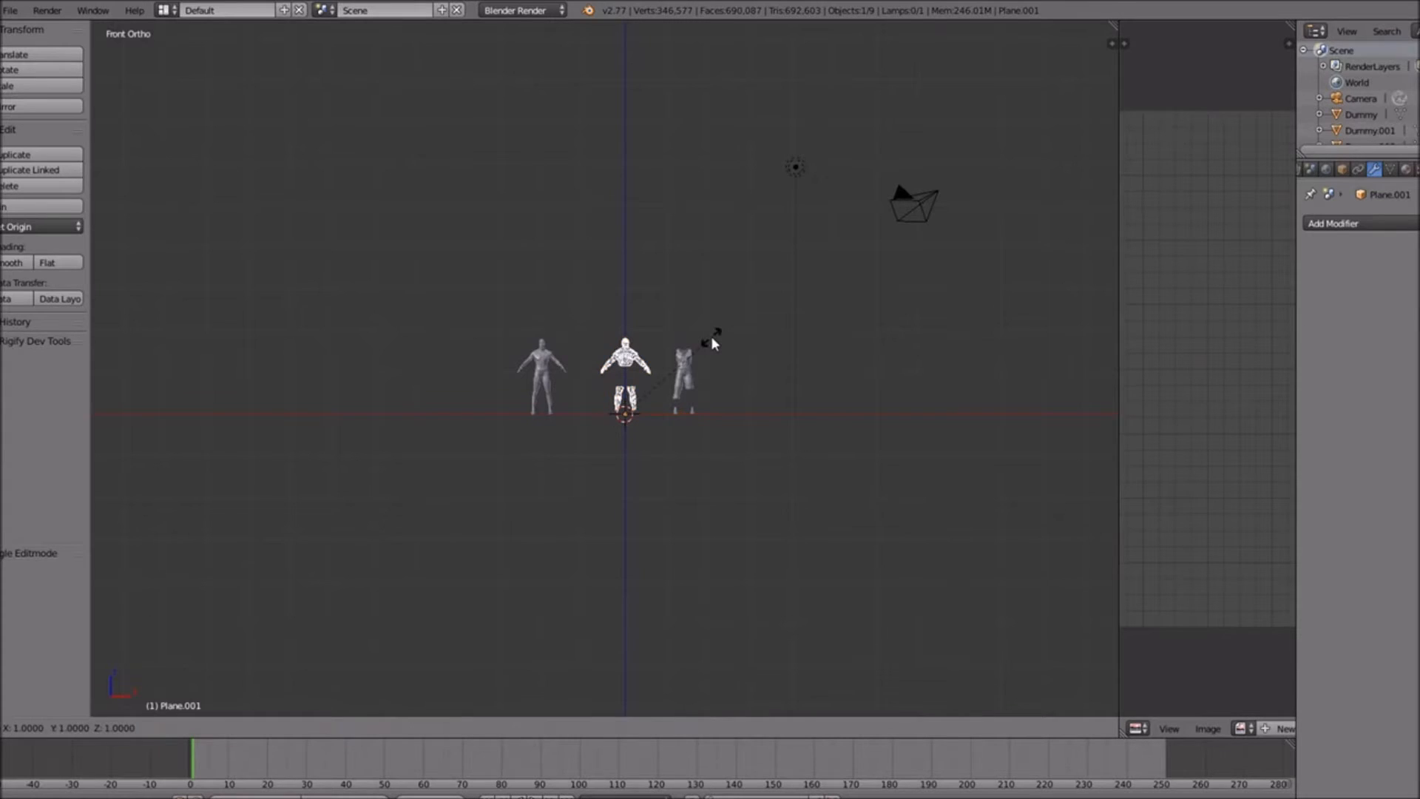
{"action": "type", "text": "10"}
{"action": "key", "text": "Return"}
{"action": "scroll", "coordinate": [668, 259], "scroll_direction": "down", "scroll_amount": 6}
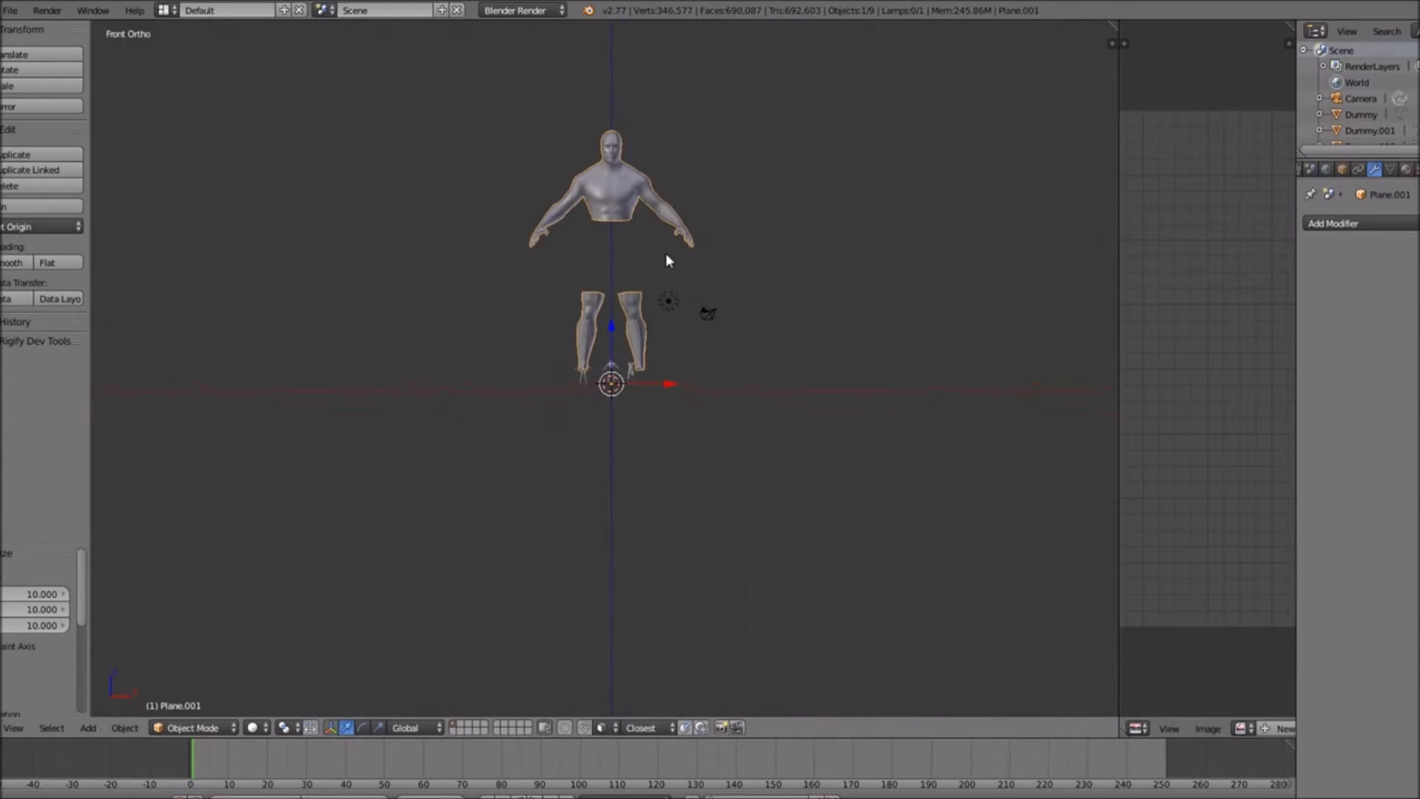
{"action": "middle_click_drag", "start_coordinate": [668, 260], "coordinate": [643, 333], "text": "shift"}
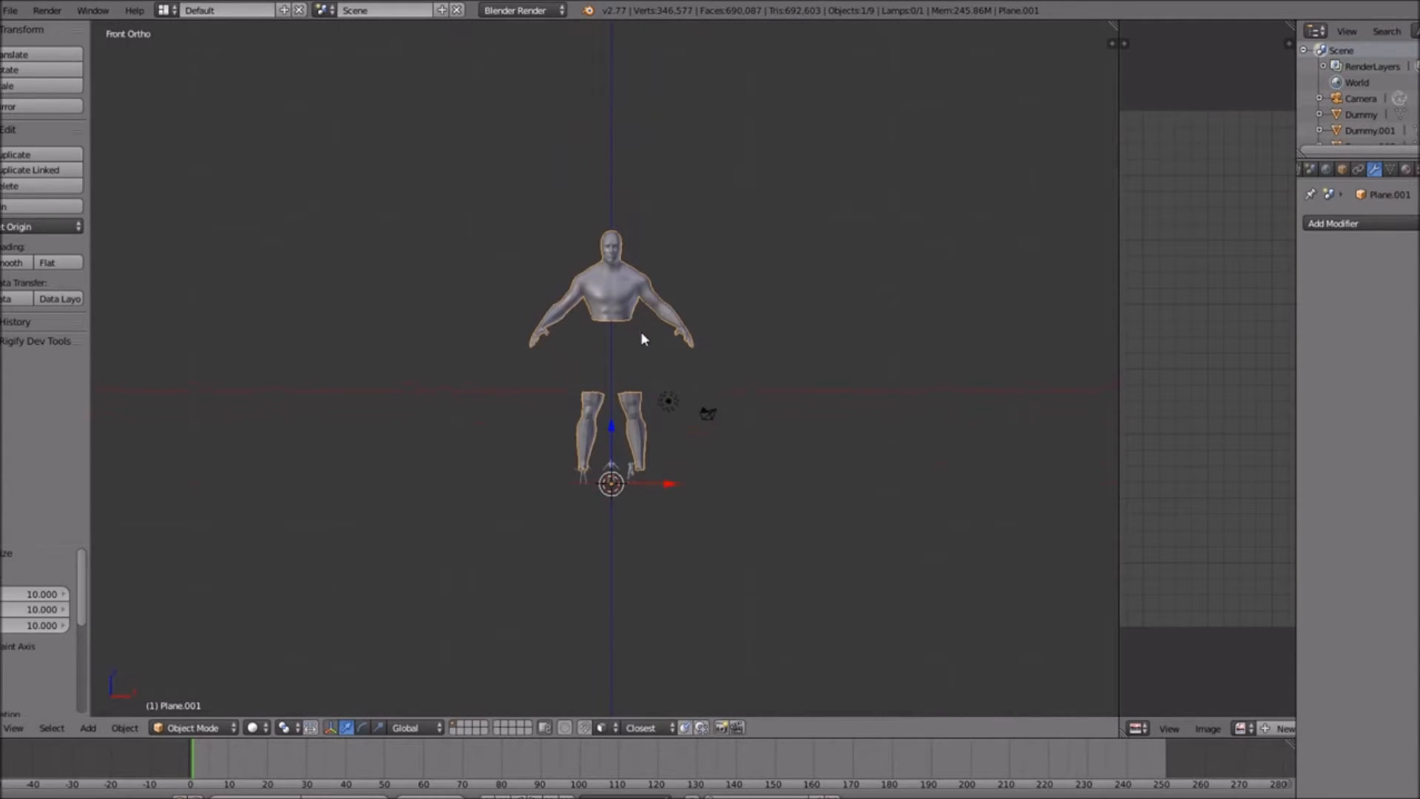
{"action": "left_click", "coordinate": [15, 263]}
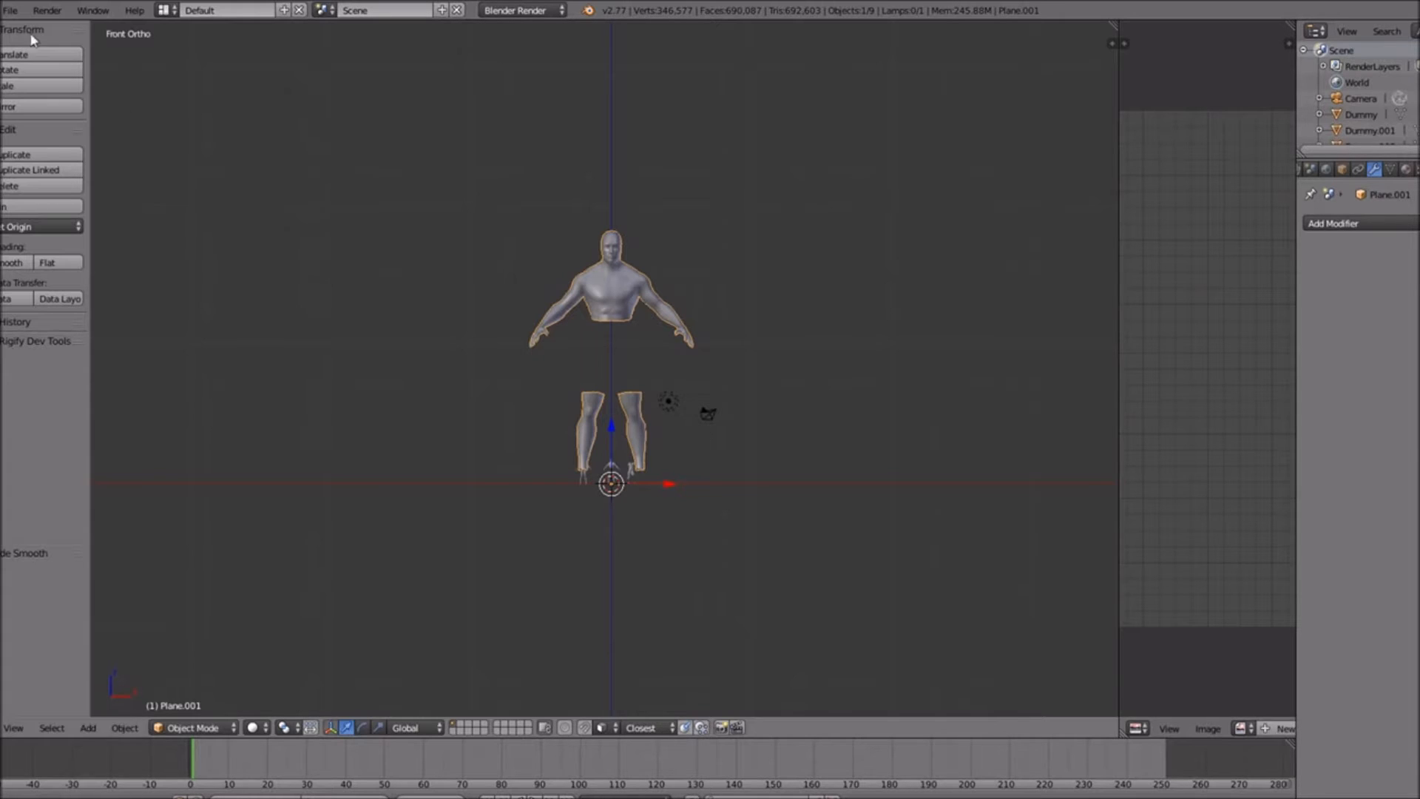
Start an OBJ export of the model, review the export options and open drive D: as the destination
{"action": "left_click", "coordinate": [11, 11]}
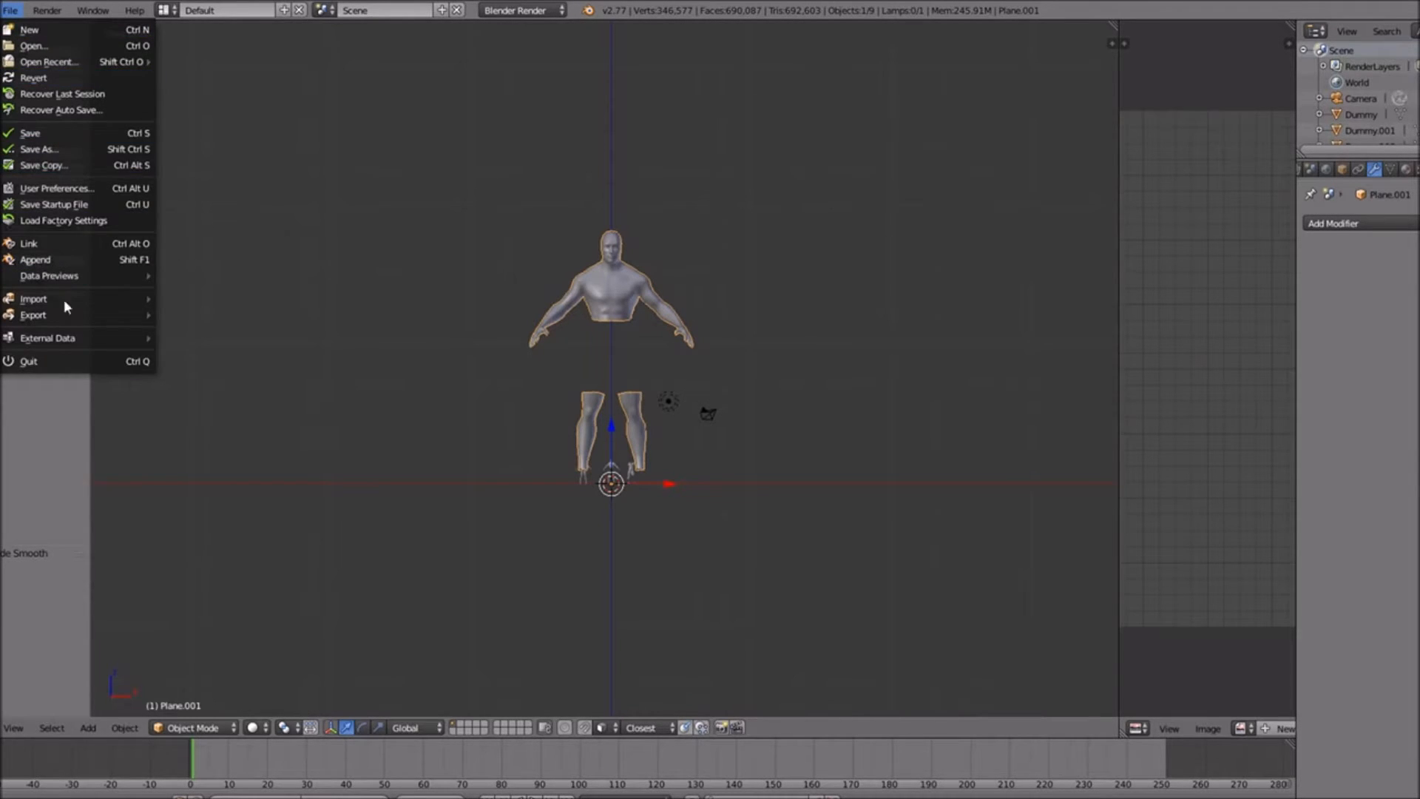
{"action": "mouse_move", "coordinate": [67, 318]}
{"action": "left_click", "coordinate": [191, 395]}
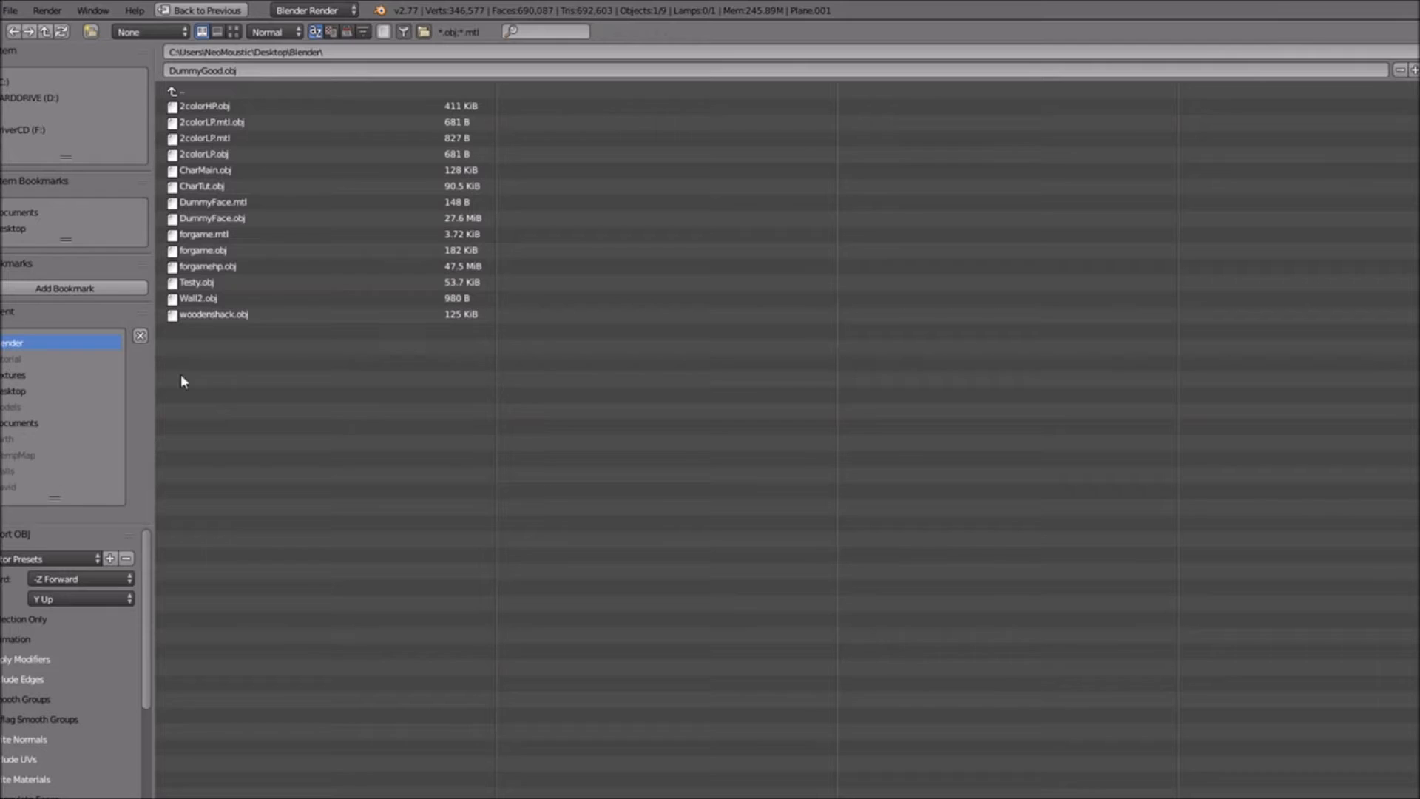
{"action": "scroll", "coordinate": [74, 614], "scroll_direction": "down", "scroll_amount": 5}
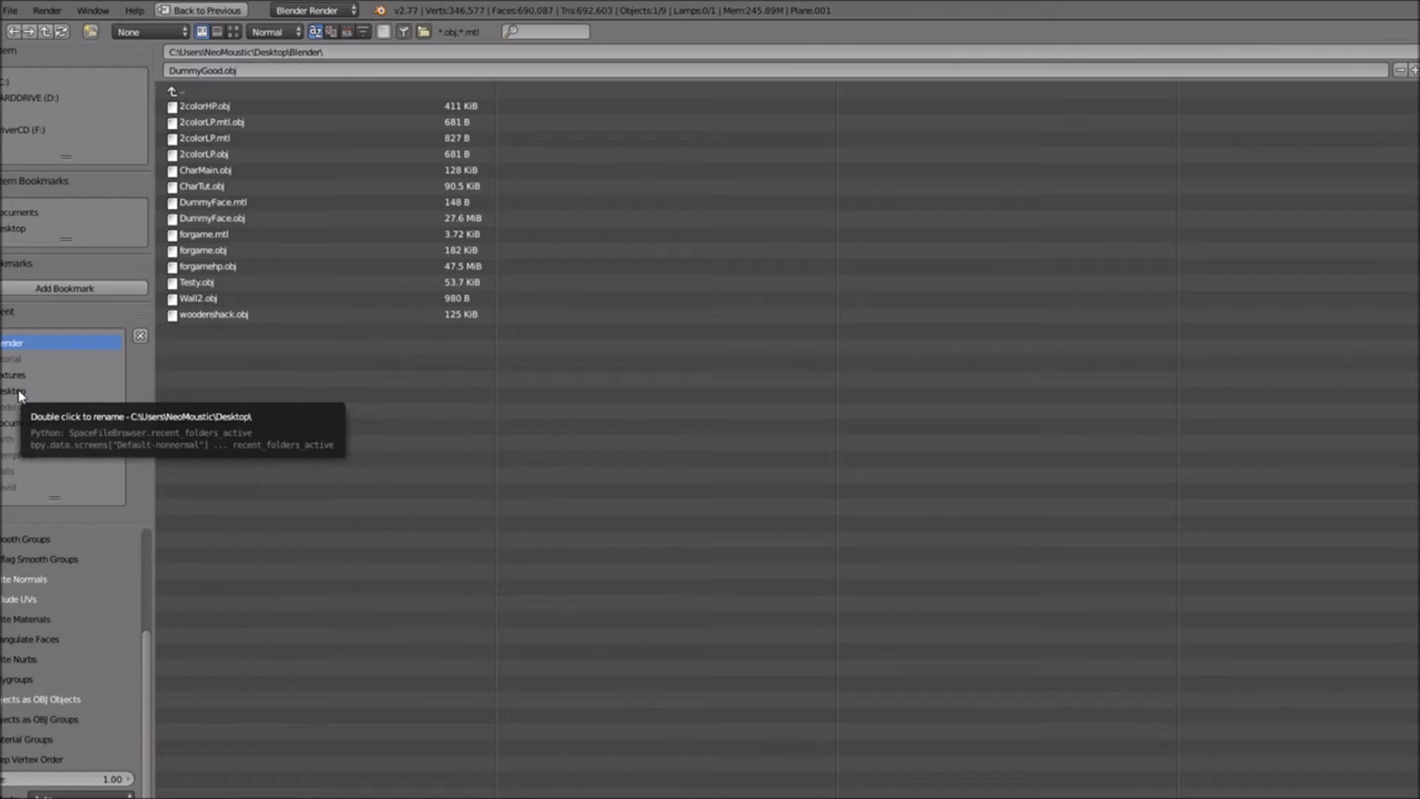
{"action": "left_click", "coordinate": [30, 97]}
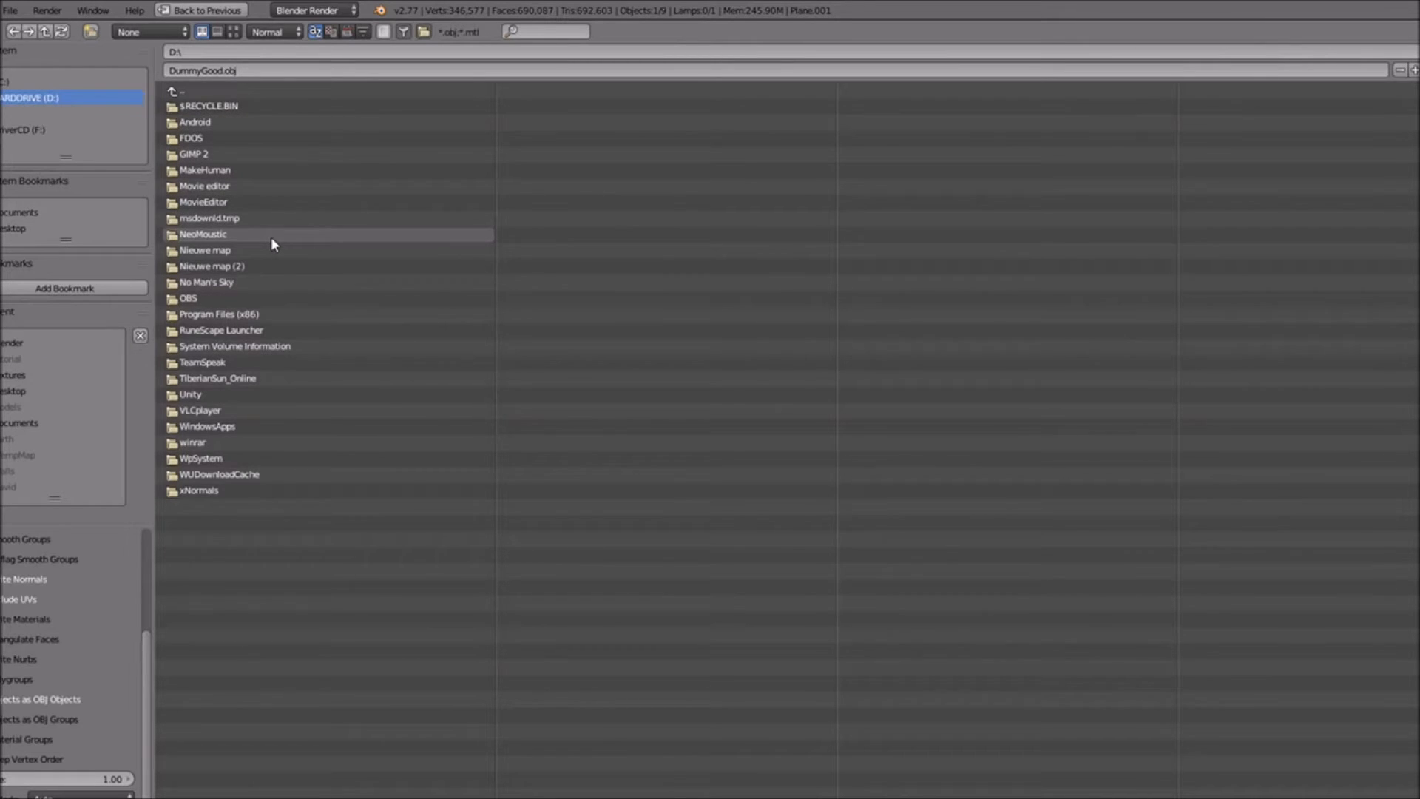
{"action": "left_click", "coordinate": [242, 236]}
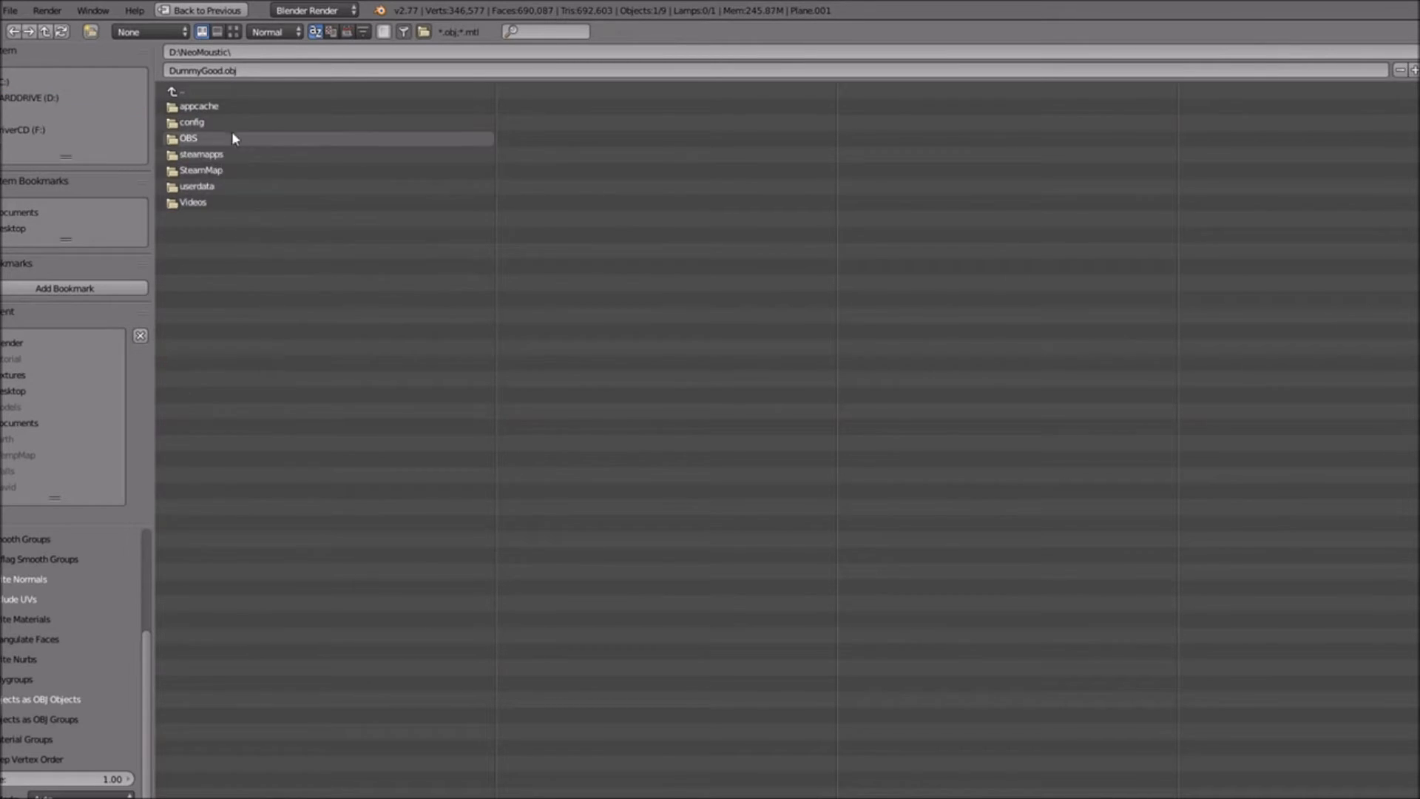
{"action": "left_click", "coordinate": [236, 107]}
{"action": "left_click", "coordinate": [211, 95]}
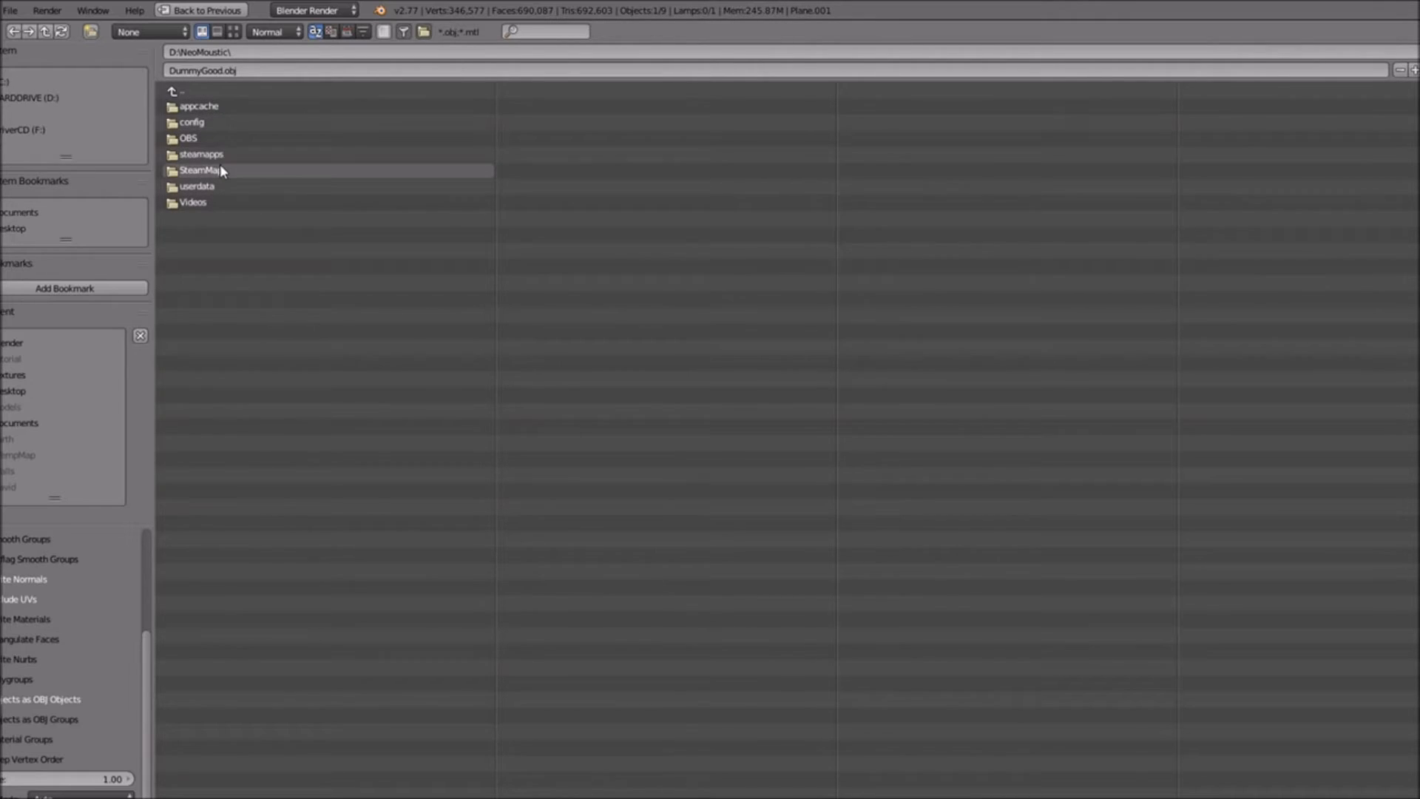
{"action": "left_click", "coordinate": [177, 92]}
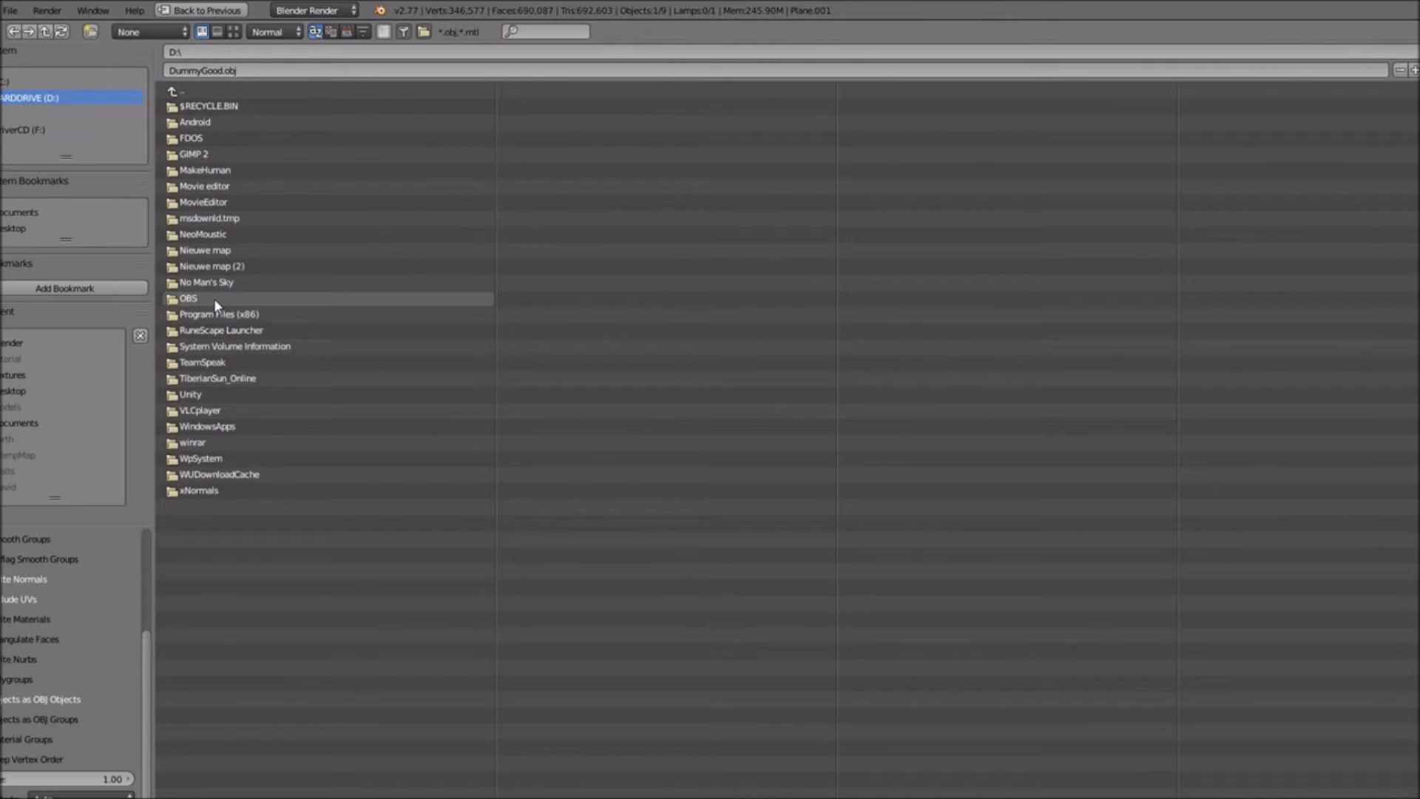
Set the OBJ export destination to the folder D:\Nieuwe map\Dropbox\Underconstuction\Assets
{"action": "left_click", "coordinate": [210, 255]}
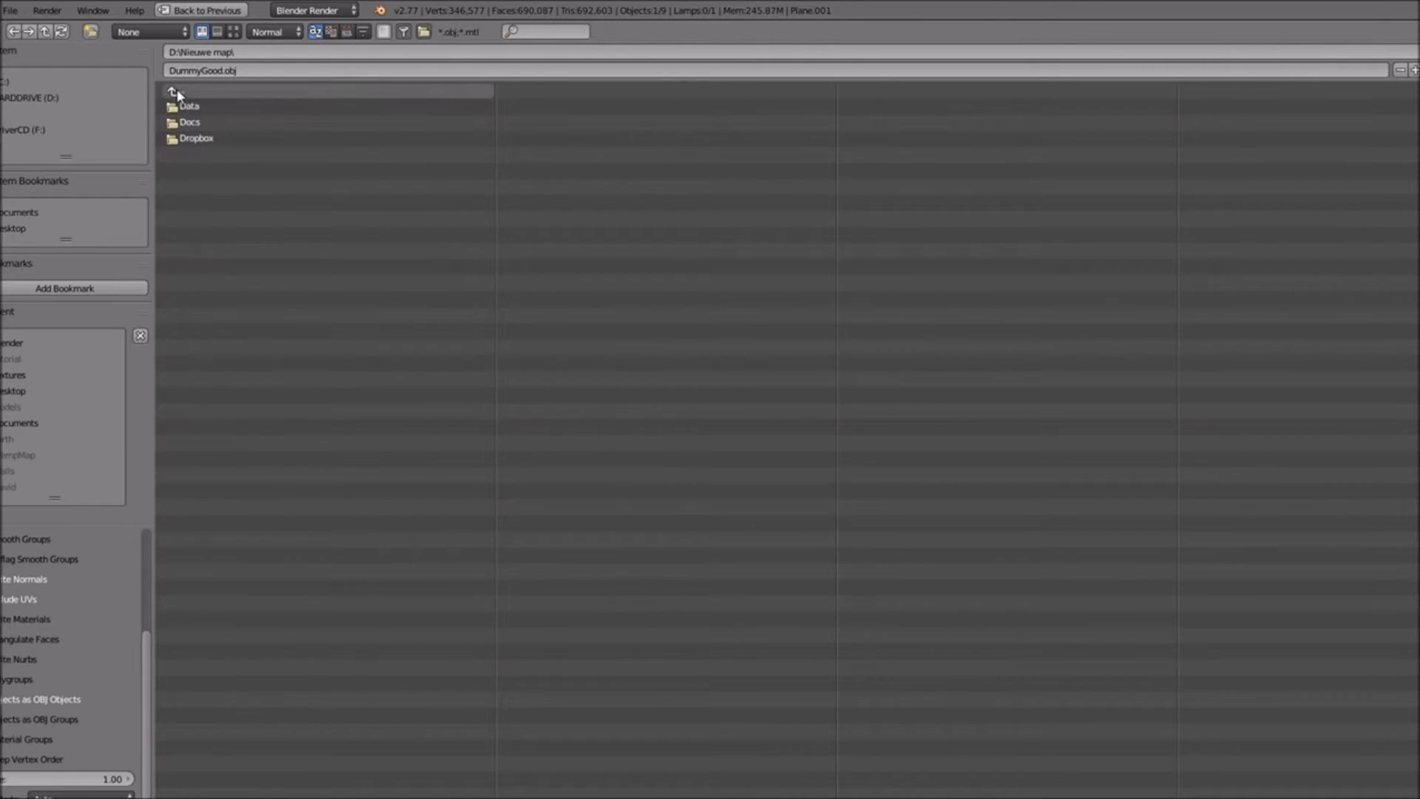
{"action": "left_click", "coordinate": [198, 140]}
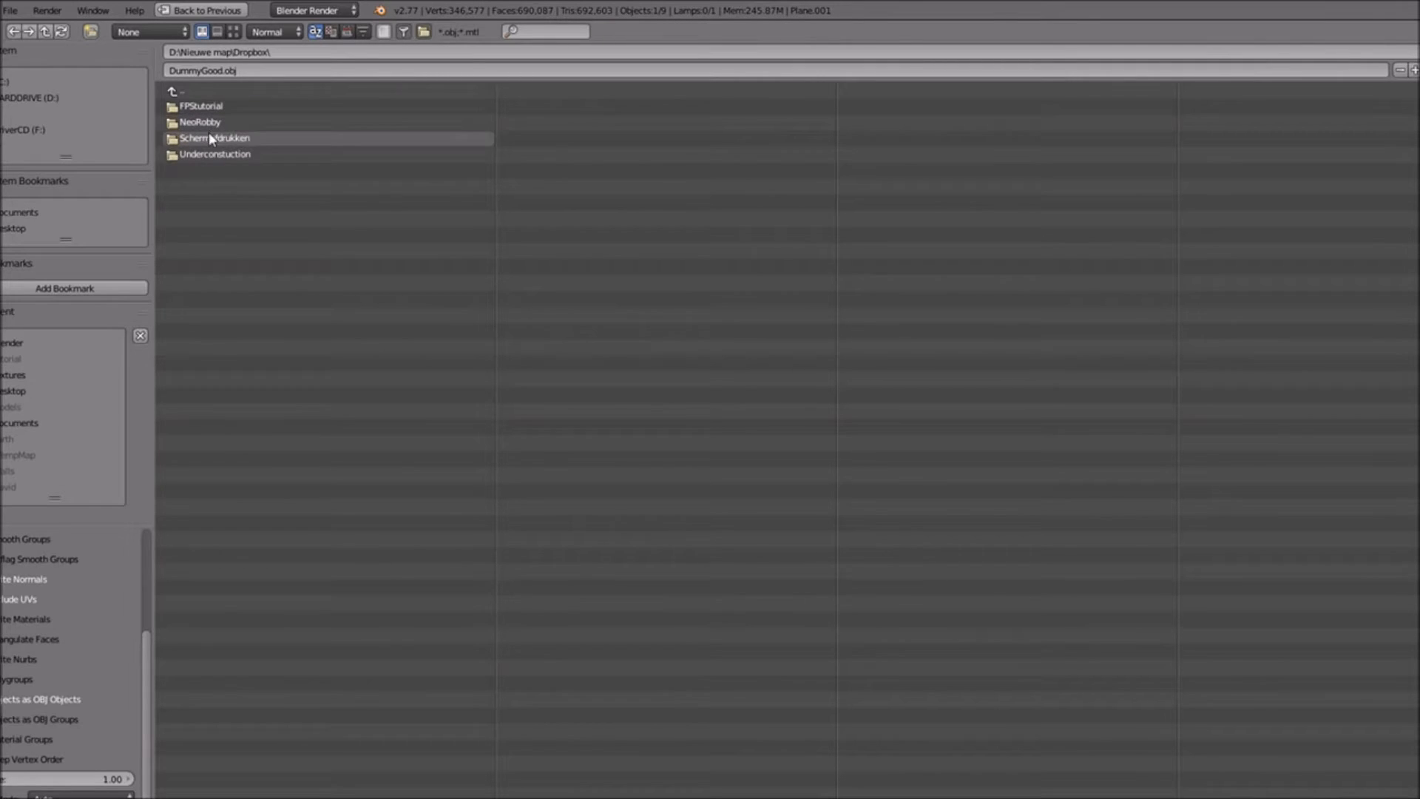
{"action": "left_click", "coordinate": [213, 157]}
{"action": "left_click", "coordinate": [194, 108]}
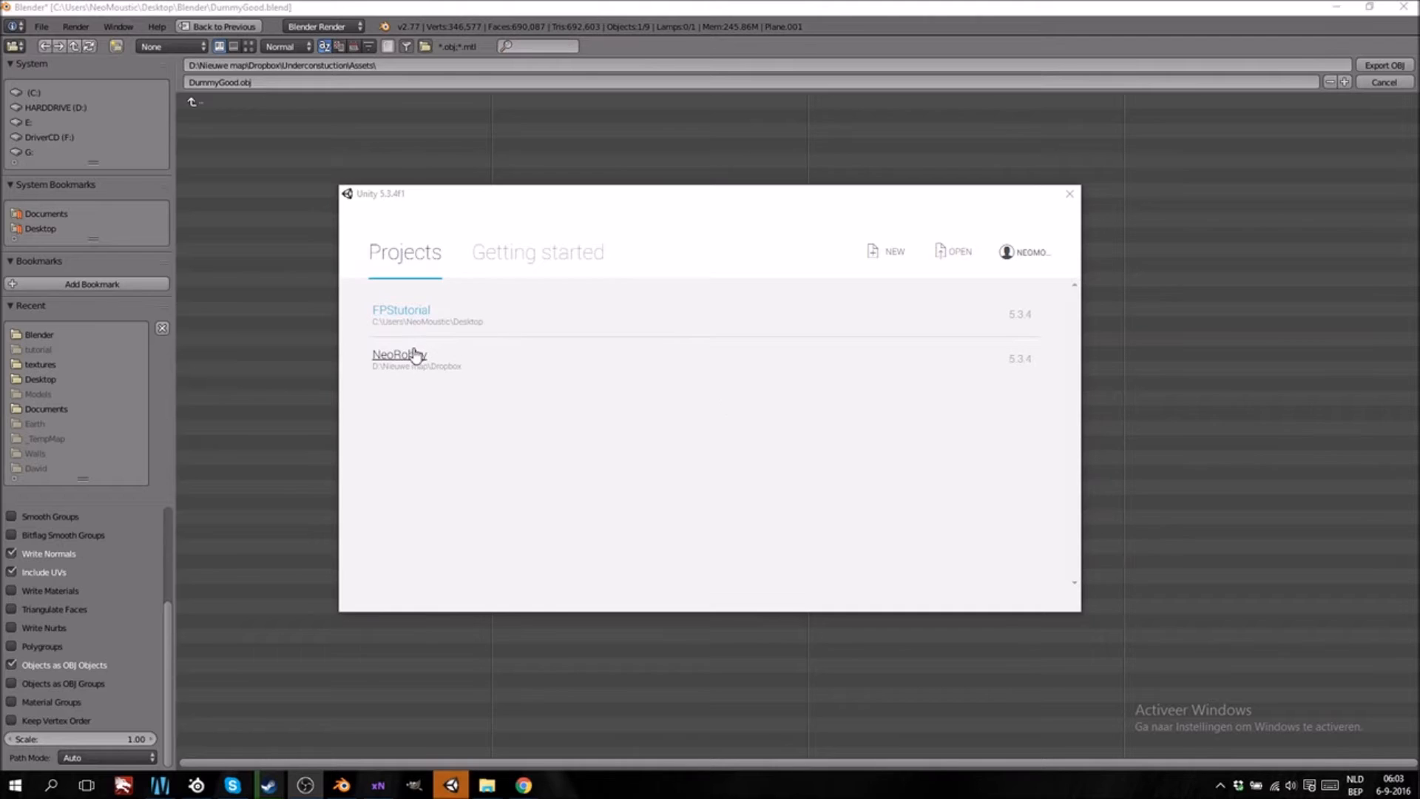
In Unity, open the existing project Underconstuction from D:\Nieuwe map\Dropbox
{"action": "left_click", "coordinate": [952, 252]}
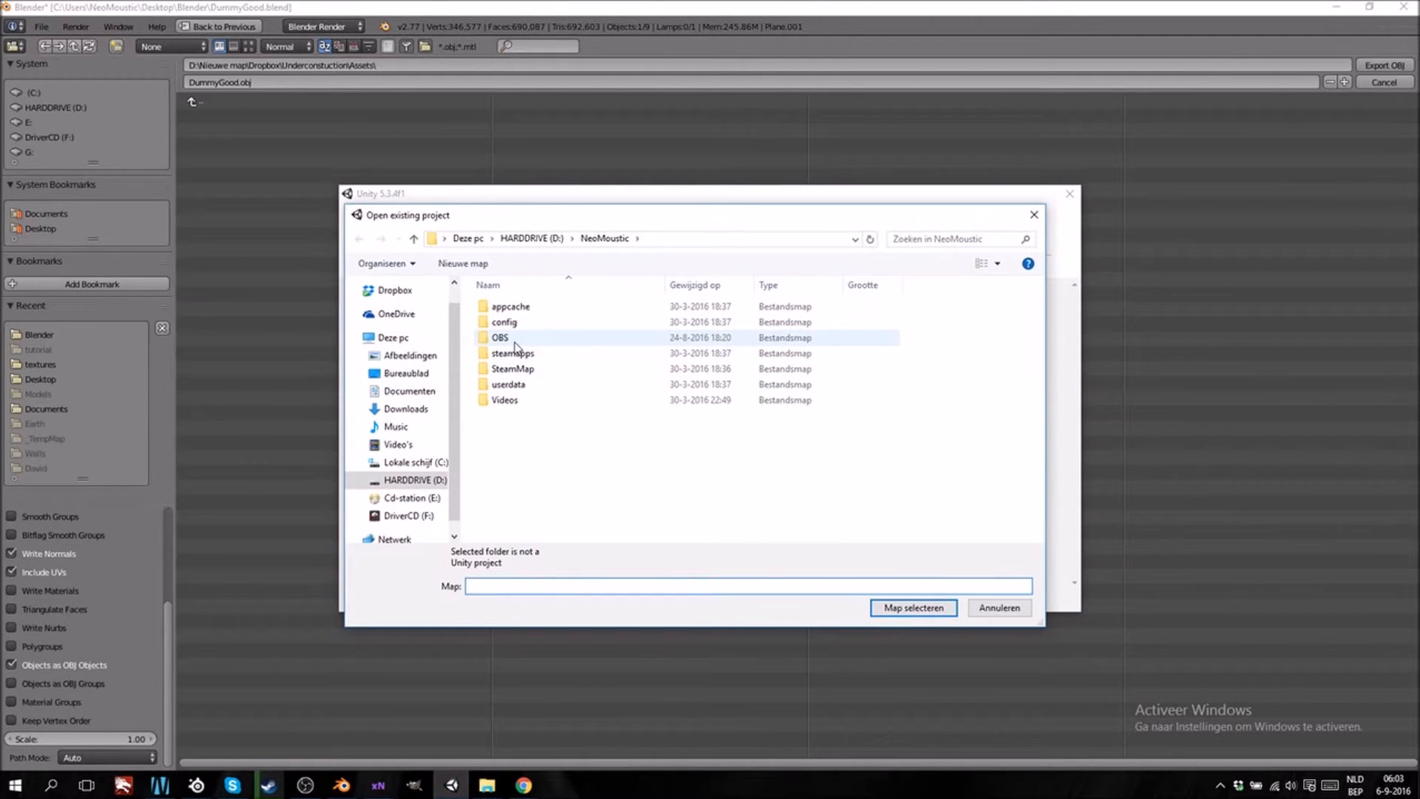
{"action": "left_click", "coordinate": [547, 238]}
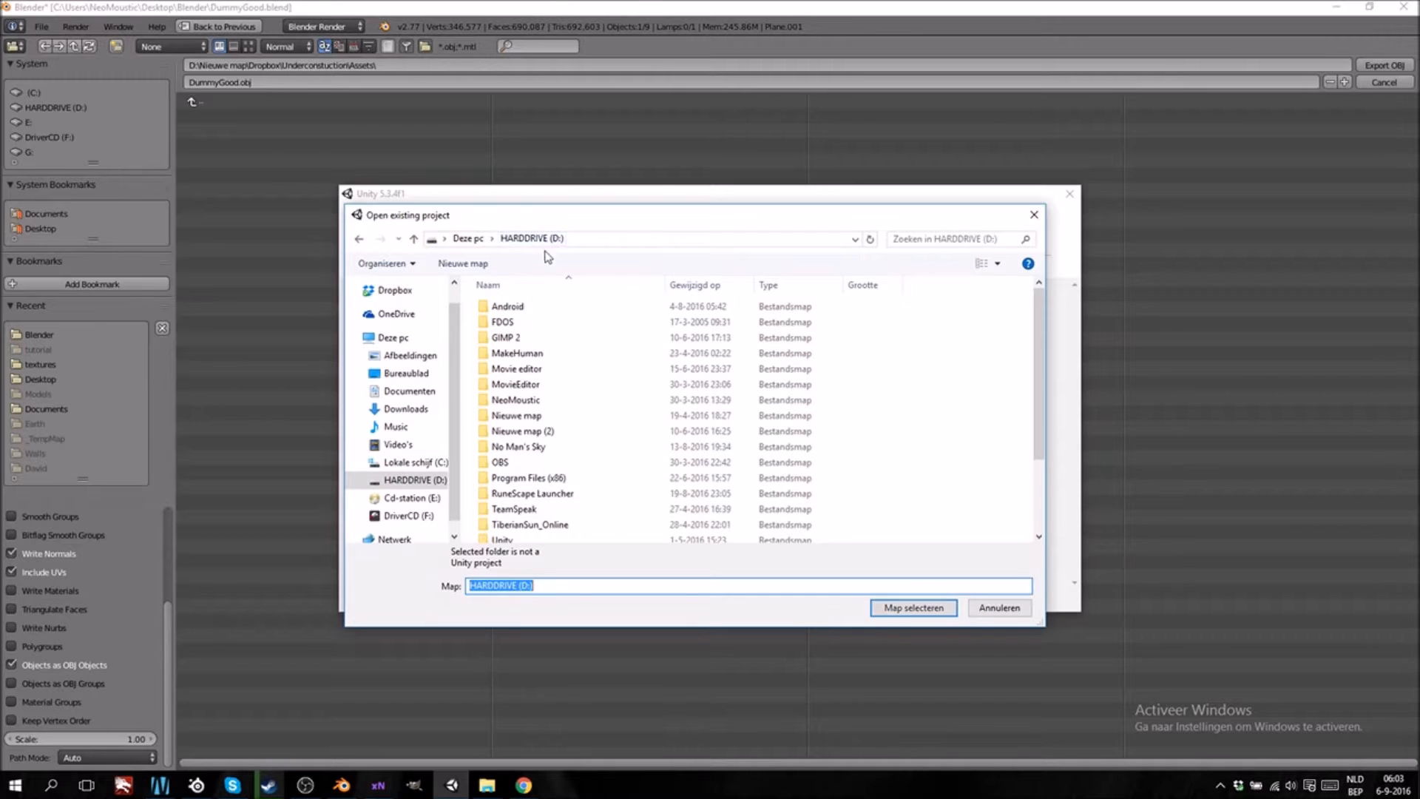
{"action": "double_click", "coordinate": [538, 416]}
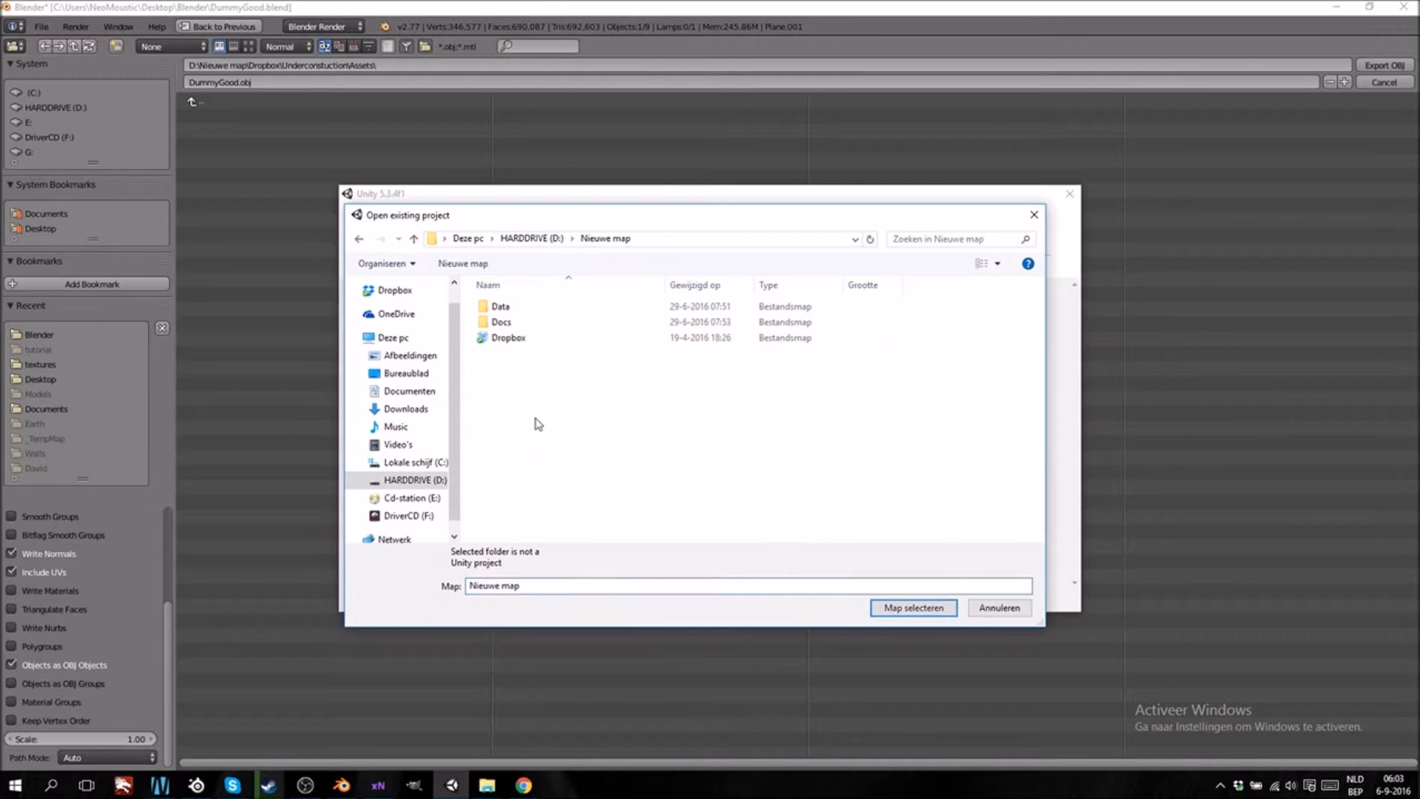
{"action": "left_click", "coordinate": [526, 339]}
{"action": "double_click", "coordinate": [526, 340]}
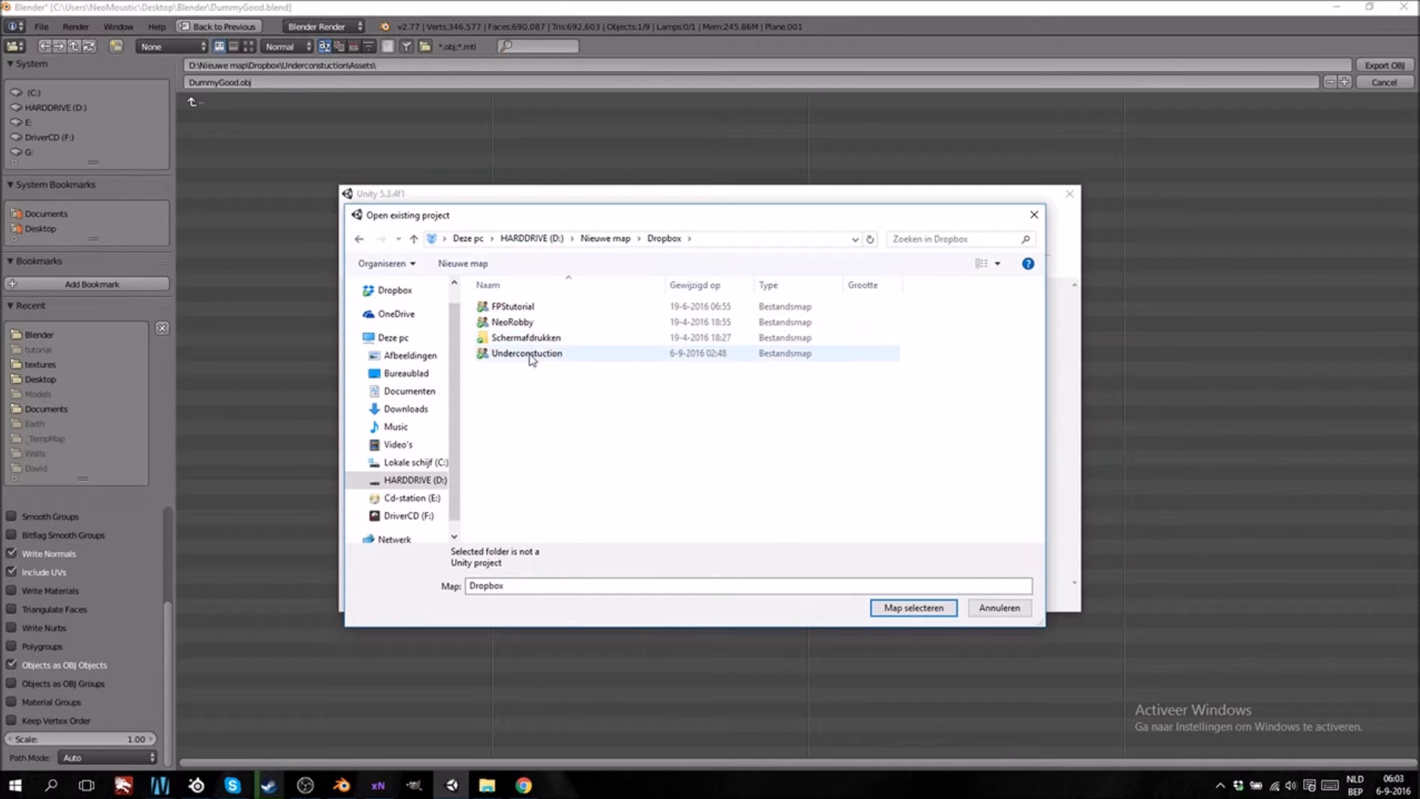
{"action": "left_click", "coordinate": [529, 355]}
{"action": "left_click", "coordinate": [905, 582]}
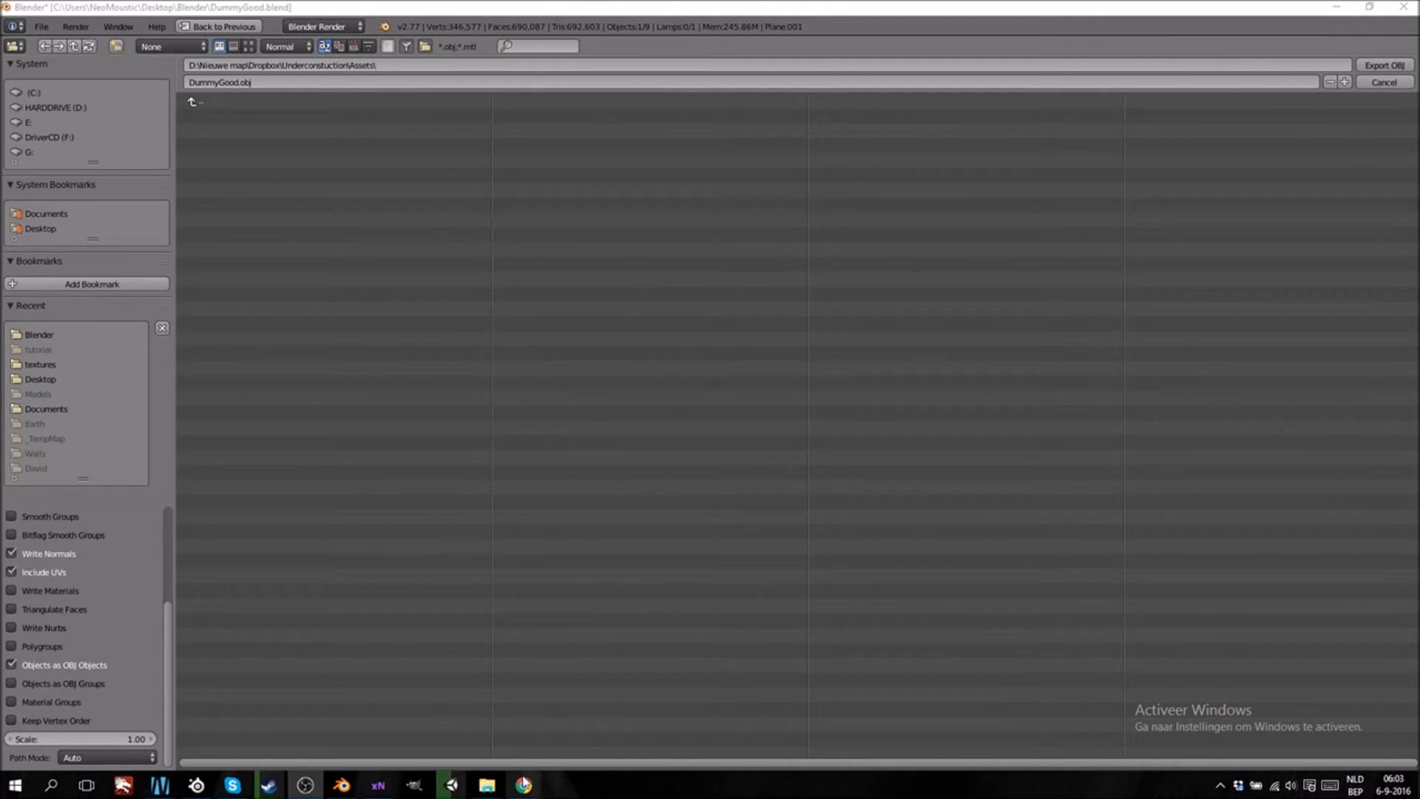
In Unity, create a folder named Models inside the project's Assets
{"action": "left_click", "coordinate": [452, 784]}
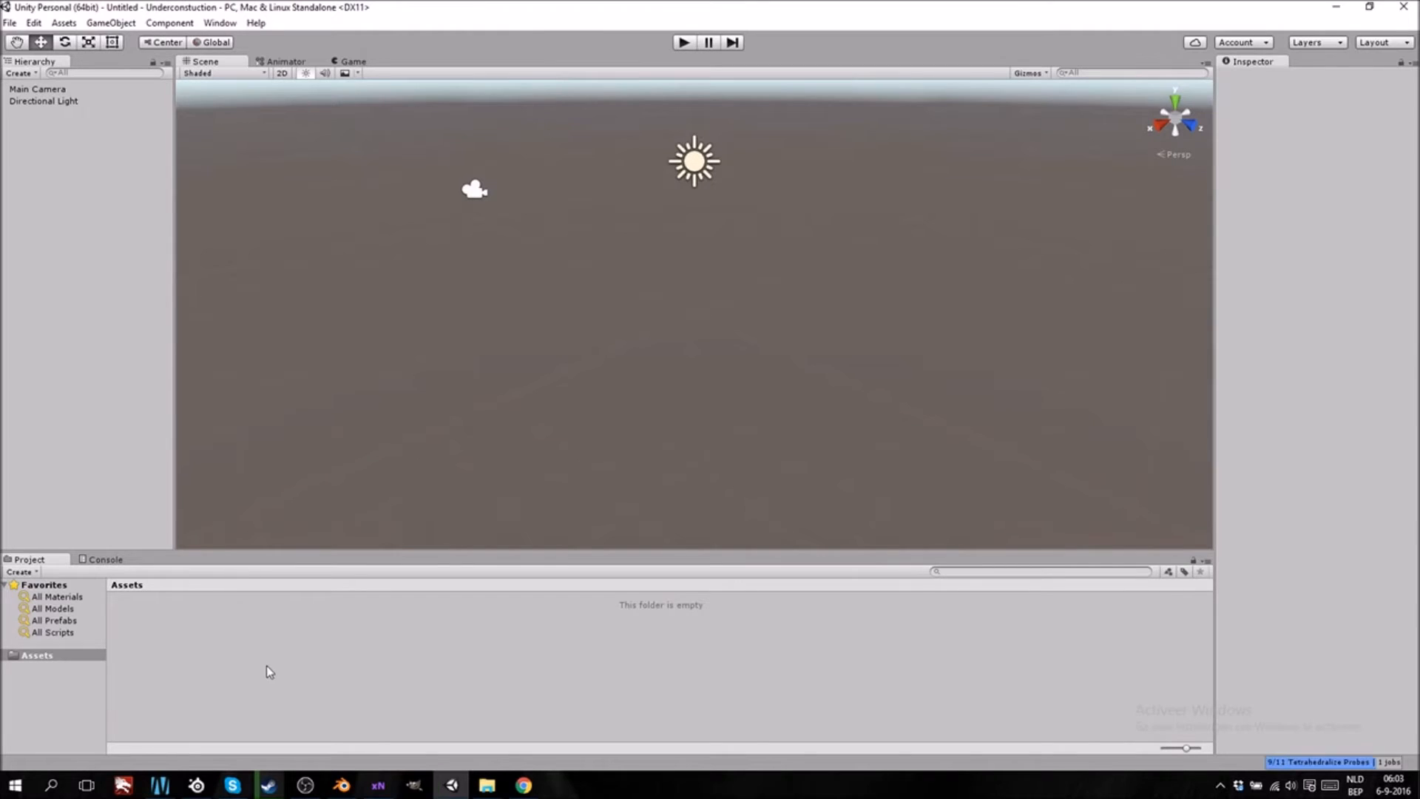
{"action": "right_click", "coordinate": [379, 635]}
{"action": "mouse_move", "coordinate": [446, 365]}
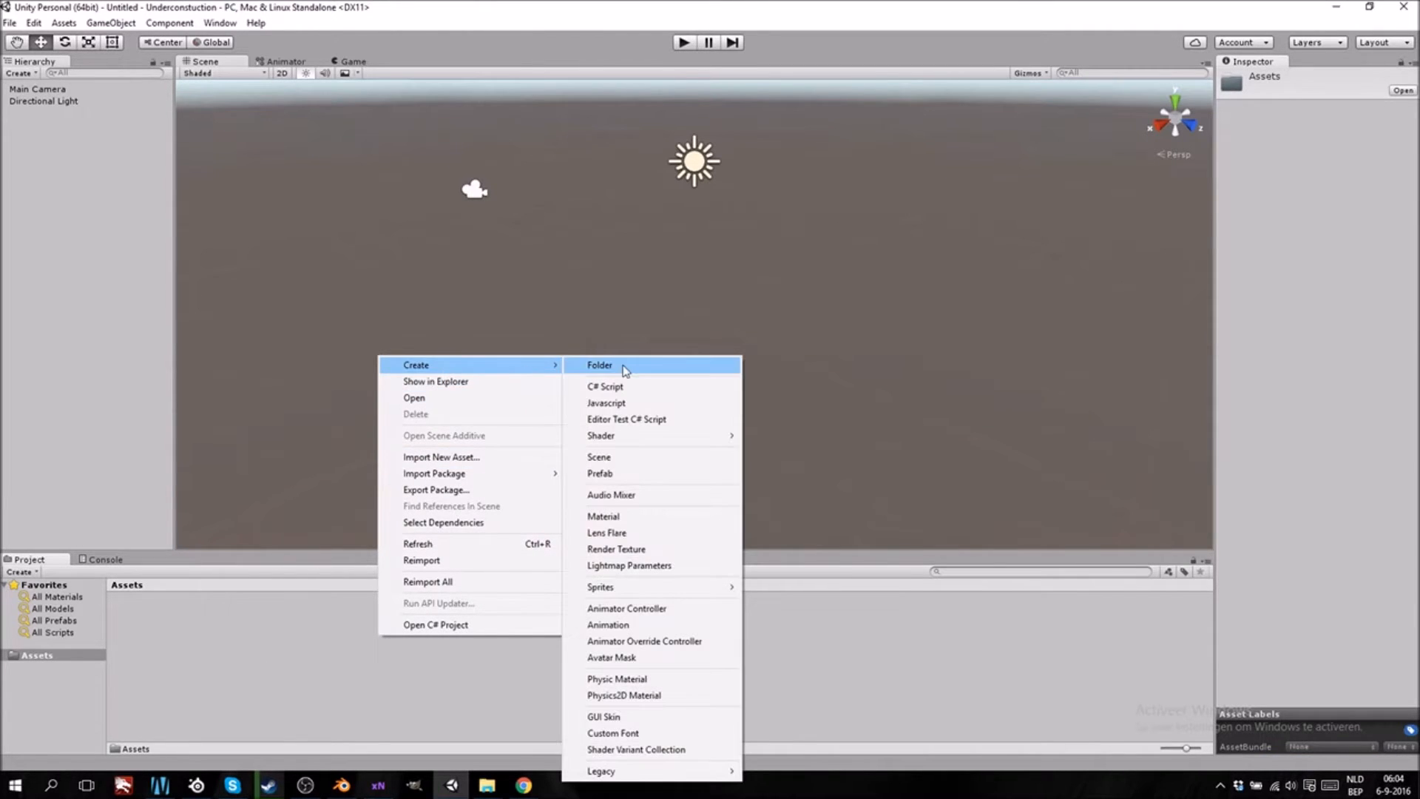
{"action": "left_click", "coordinate": [602, 365]}
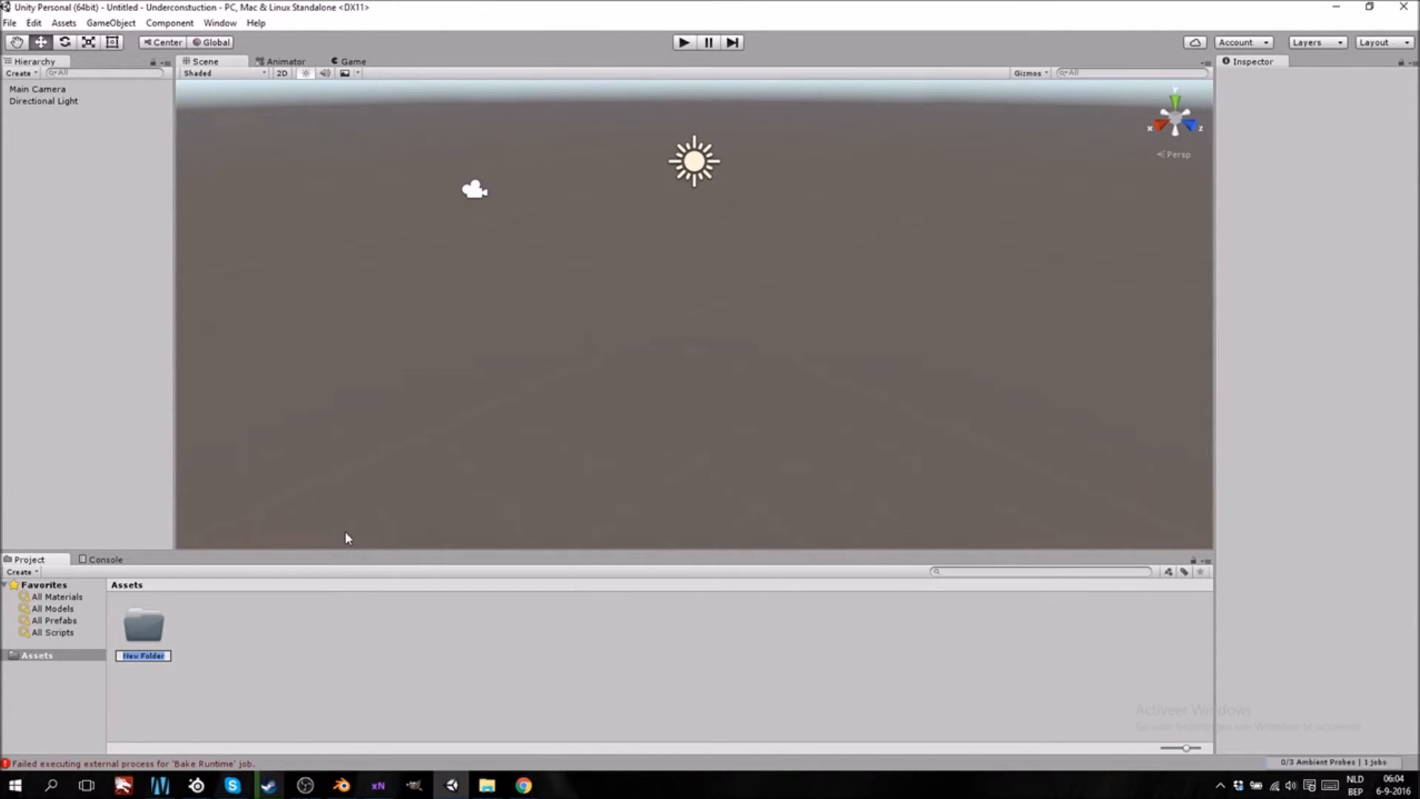
{"action": "type", "text": "Models"}
{"action": "key", "text": "Return"}
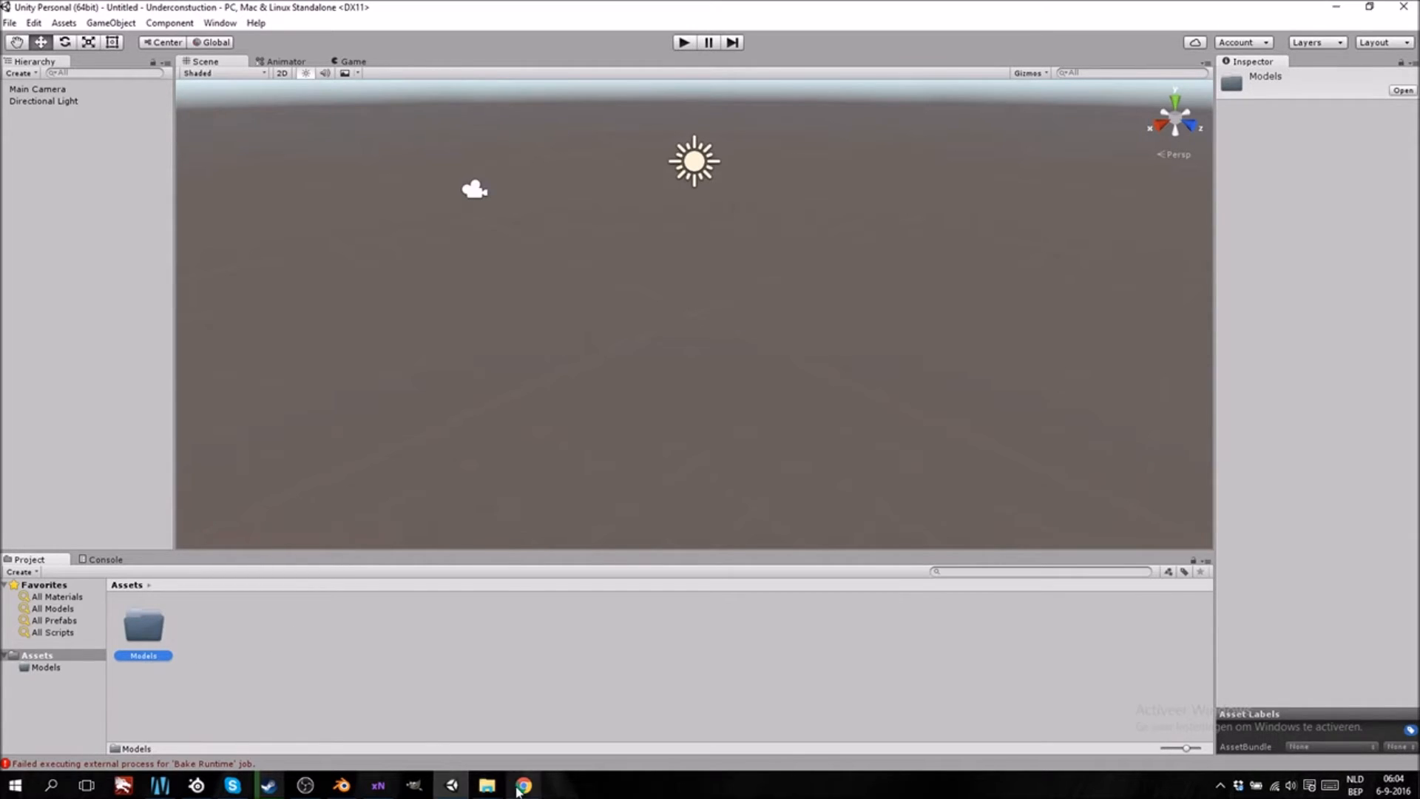
Back in Blender, export the retopologized model as David_Skin into the project's Assets\Models folder
{"action": "mouse_move", "coordinate": [342, 785]}
{"action": "left_click", "coordinate": [334, 713]}
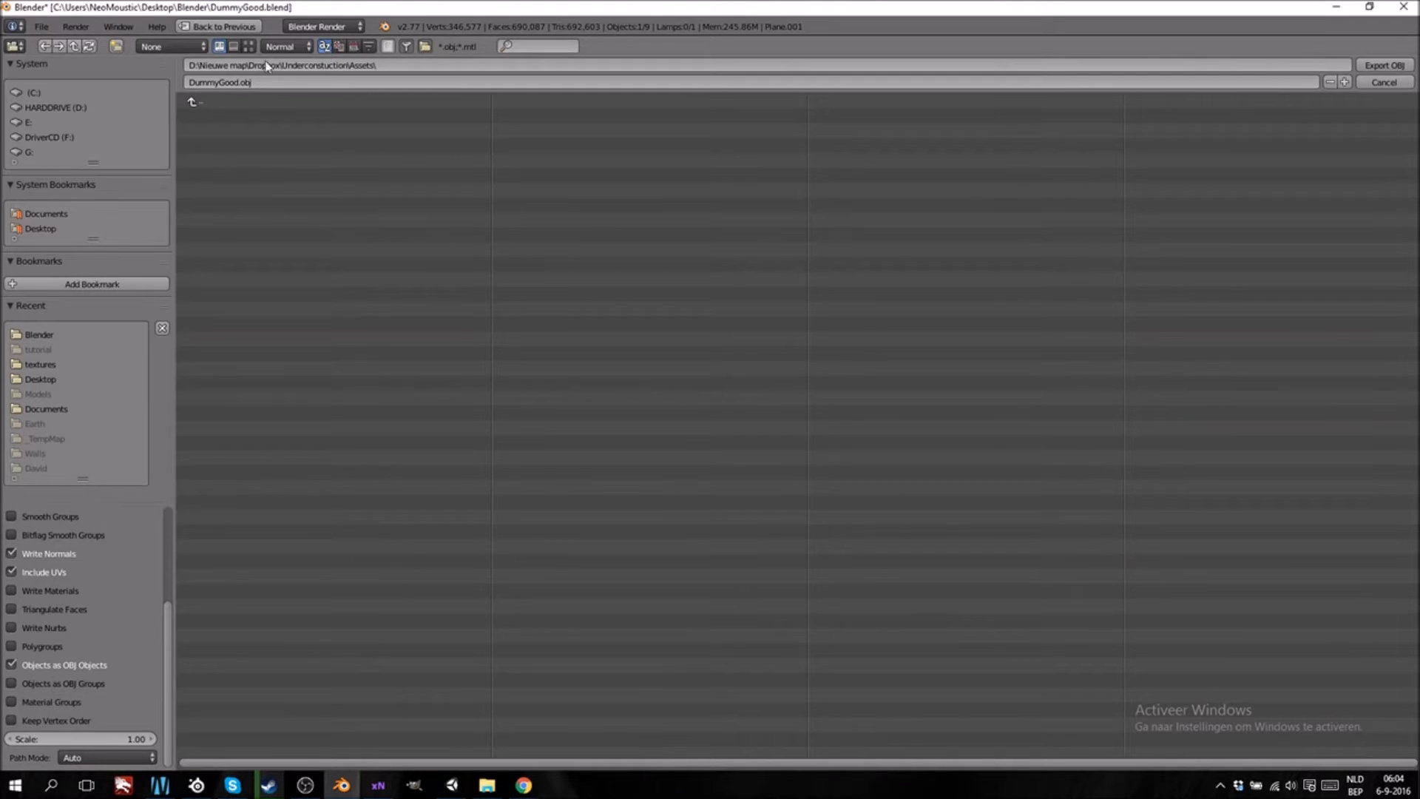
{"action": "left_click", "coordinate": [194, 102]}
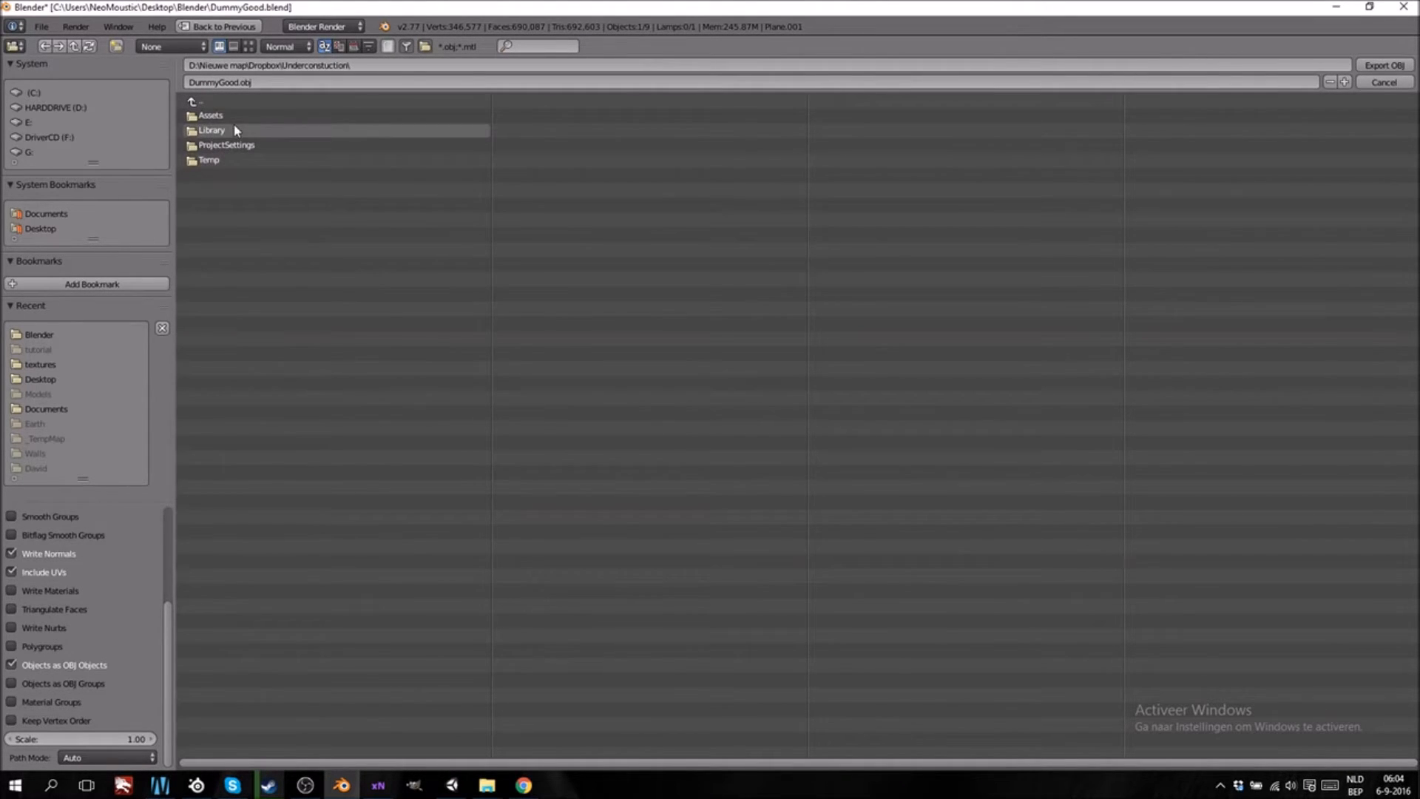
{"action": "left_click", "coordinate": [230, 112]}
{"action": "left_click", "coordinate": [226, 115]}
{"action": "left_click", "coordinate": [245, 83]}
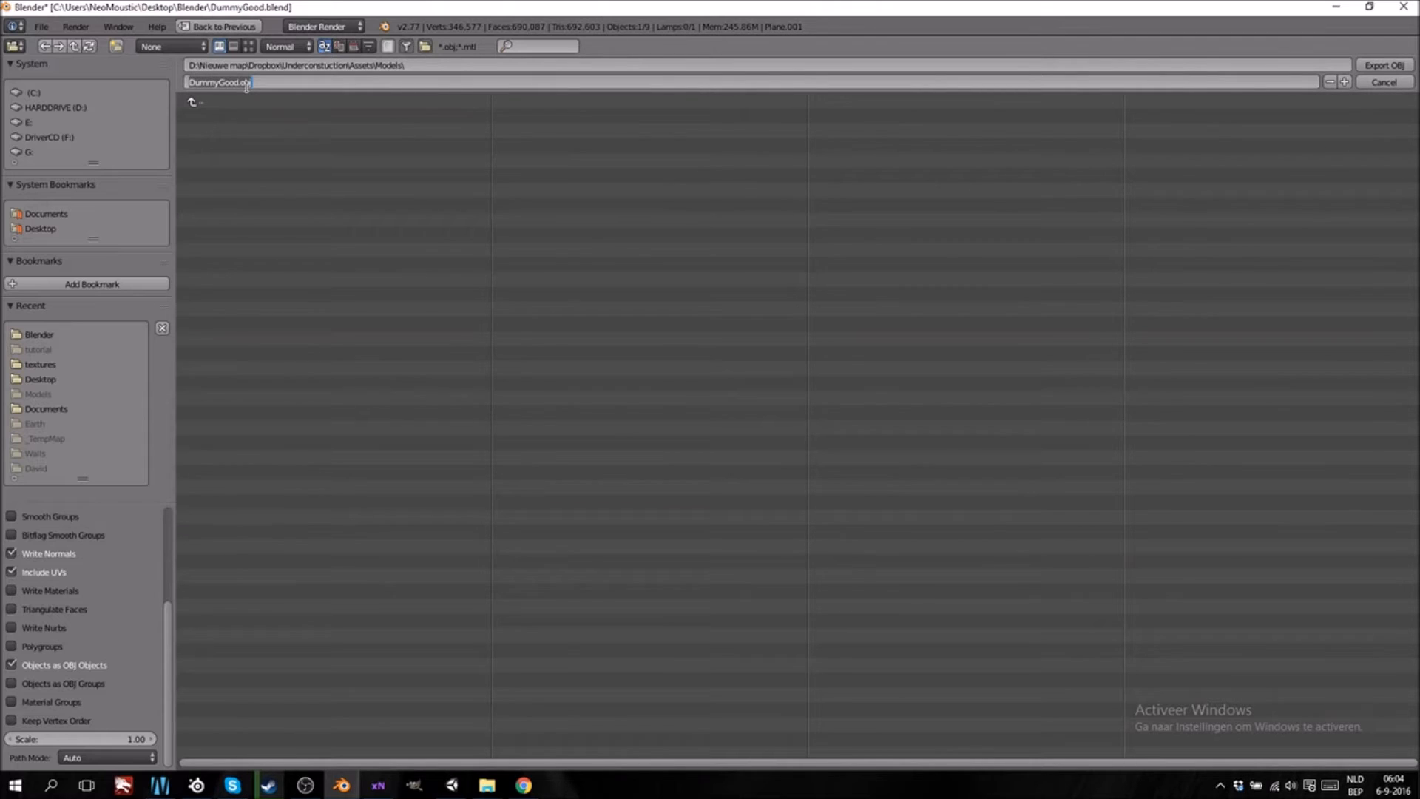
{"action": "type", "text": "David_Skin"}
{"action": "key", "text": "Return"}
{"action": "left_click", "coordinate": [1370, 66]}
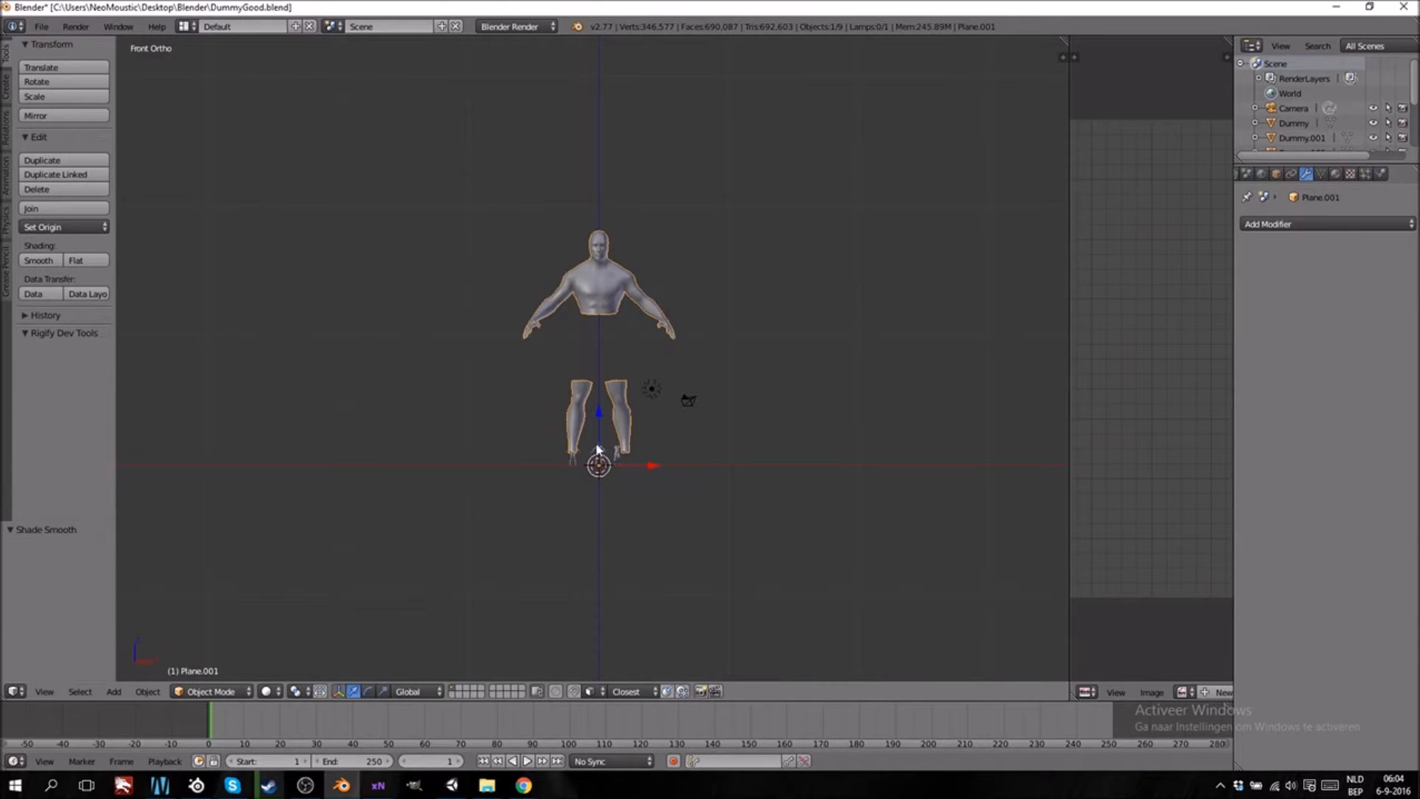
Scale the retopologized body by 0.1 and move it by -4 along the X axis, with snapping set to Increment
{"action": "scroll", "coordinate": [589, 472], "scroll_direction": "up", "scroll_amount": 4}
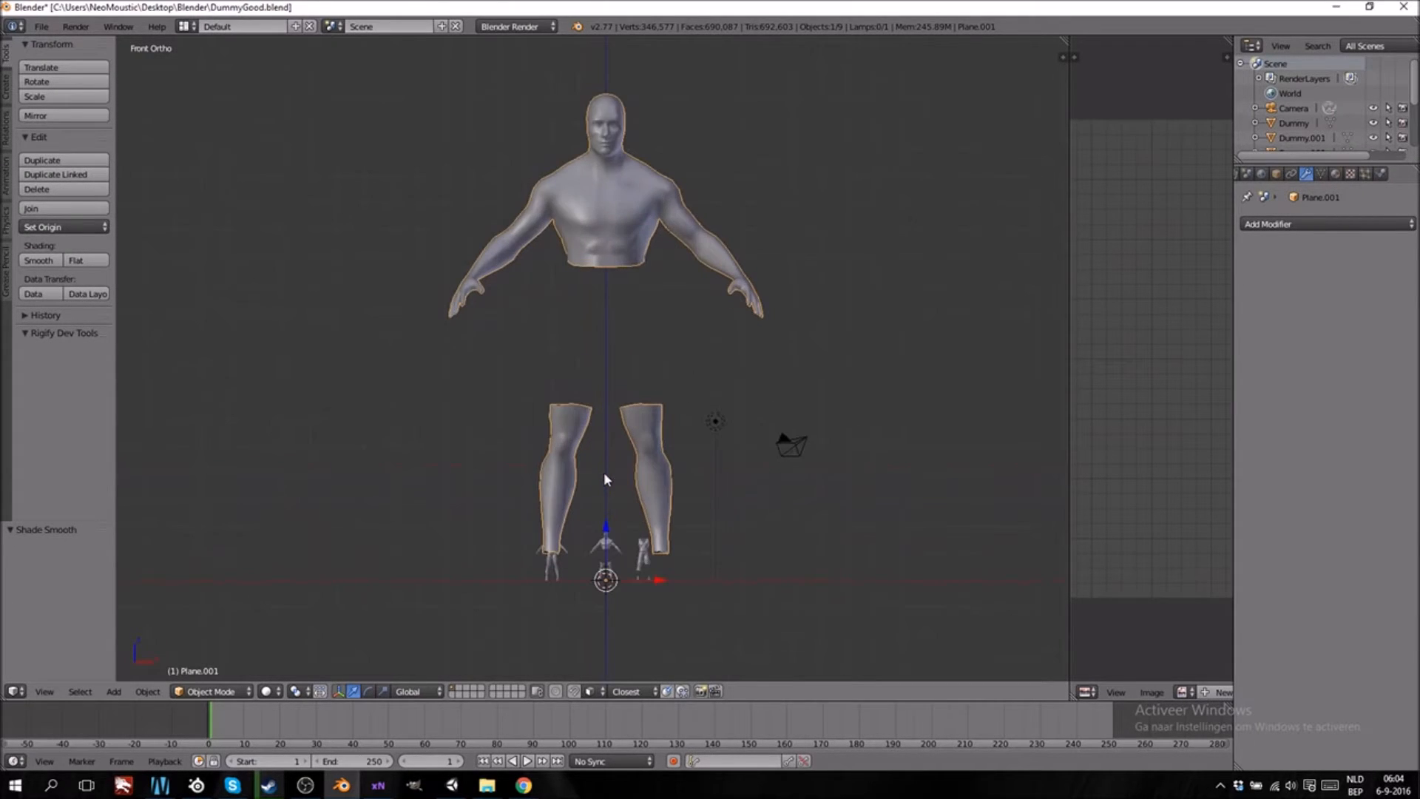
{"action": "type", "text": "s.1"}
{"action": "key", "text": "Return"}
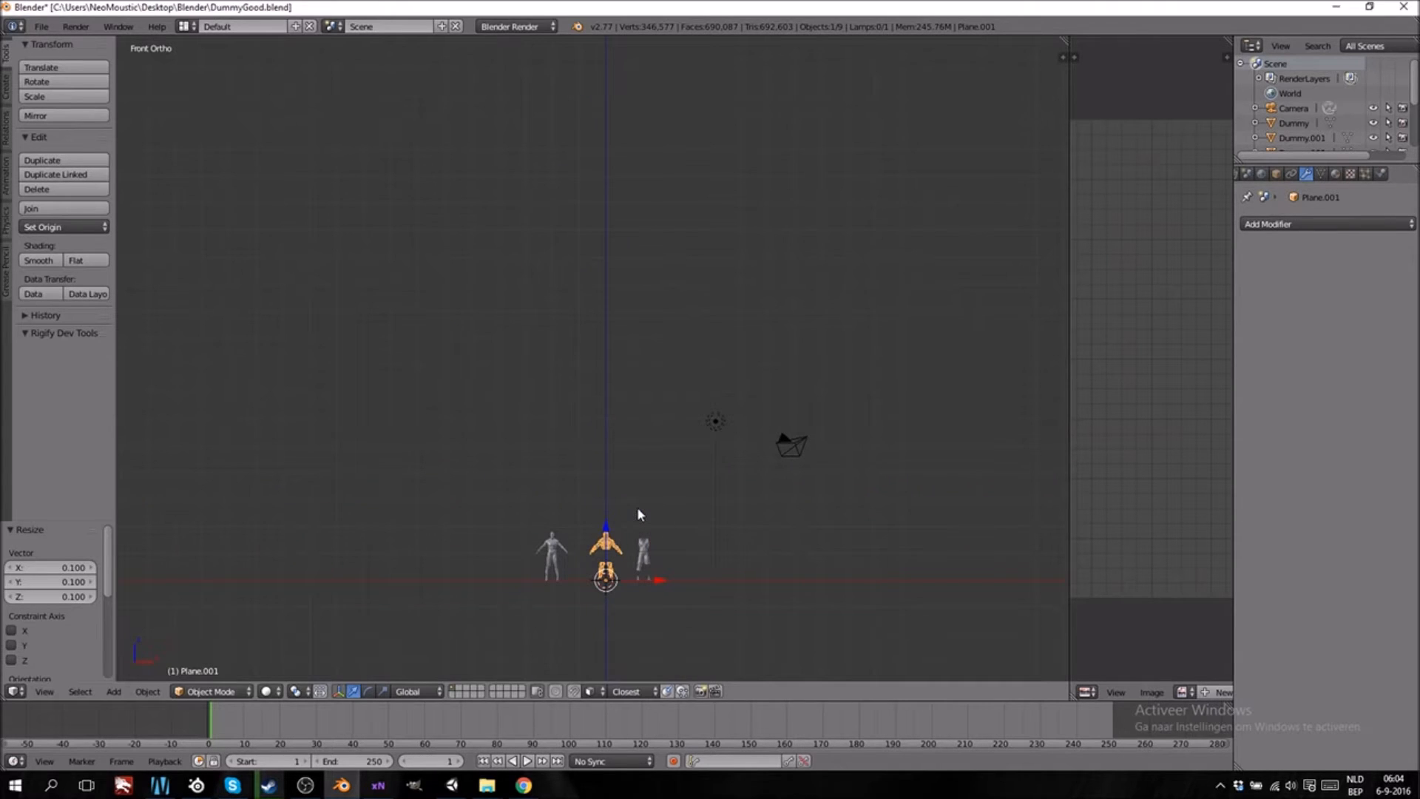
{"action": "left_click", "coordinate": [553, 692]}
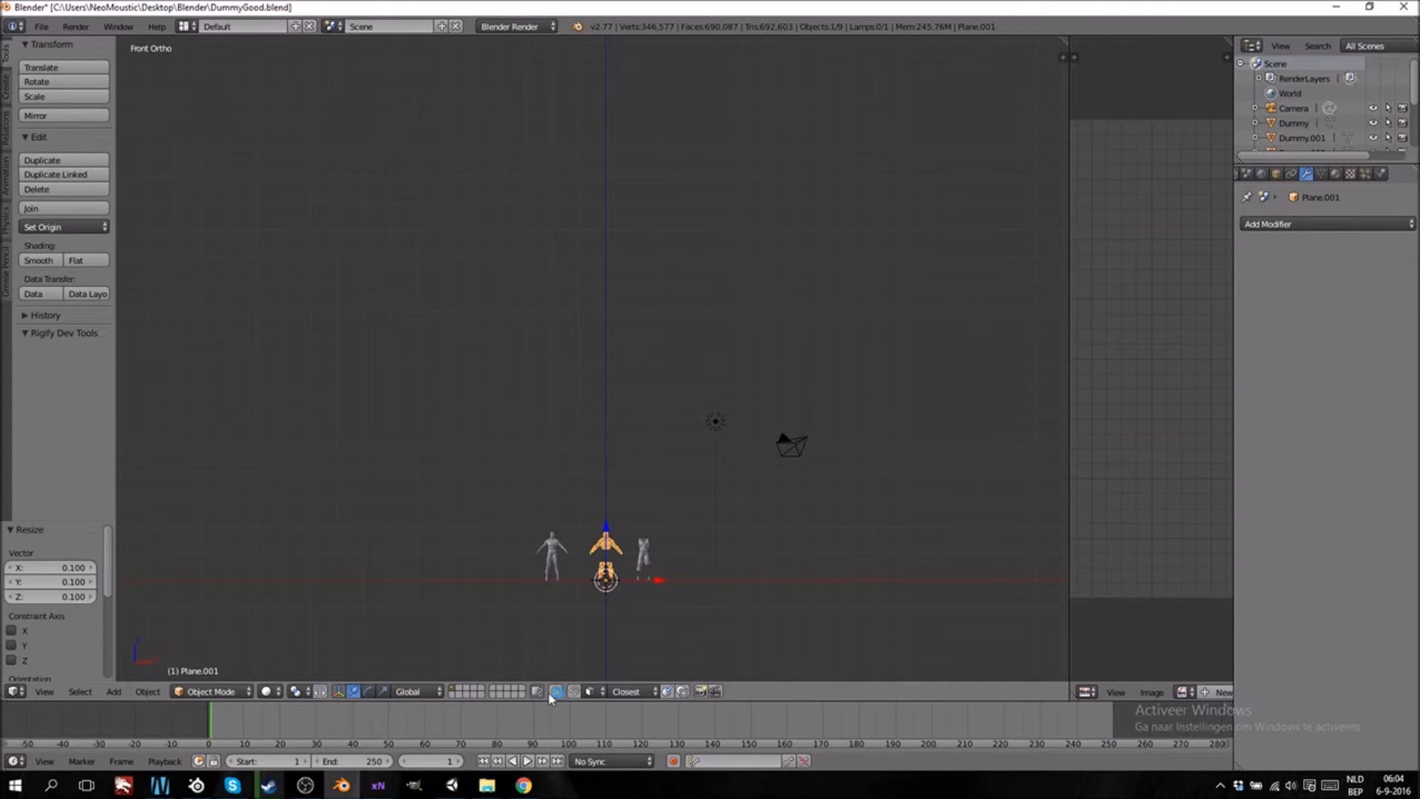
{"action": "left_click", "coordinate": [593, 691]}
{"action": "left_click", "coordinate": [620, 674]}
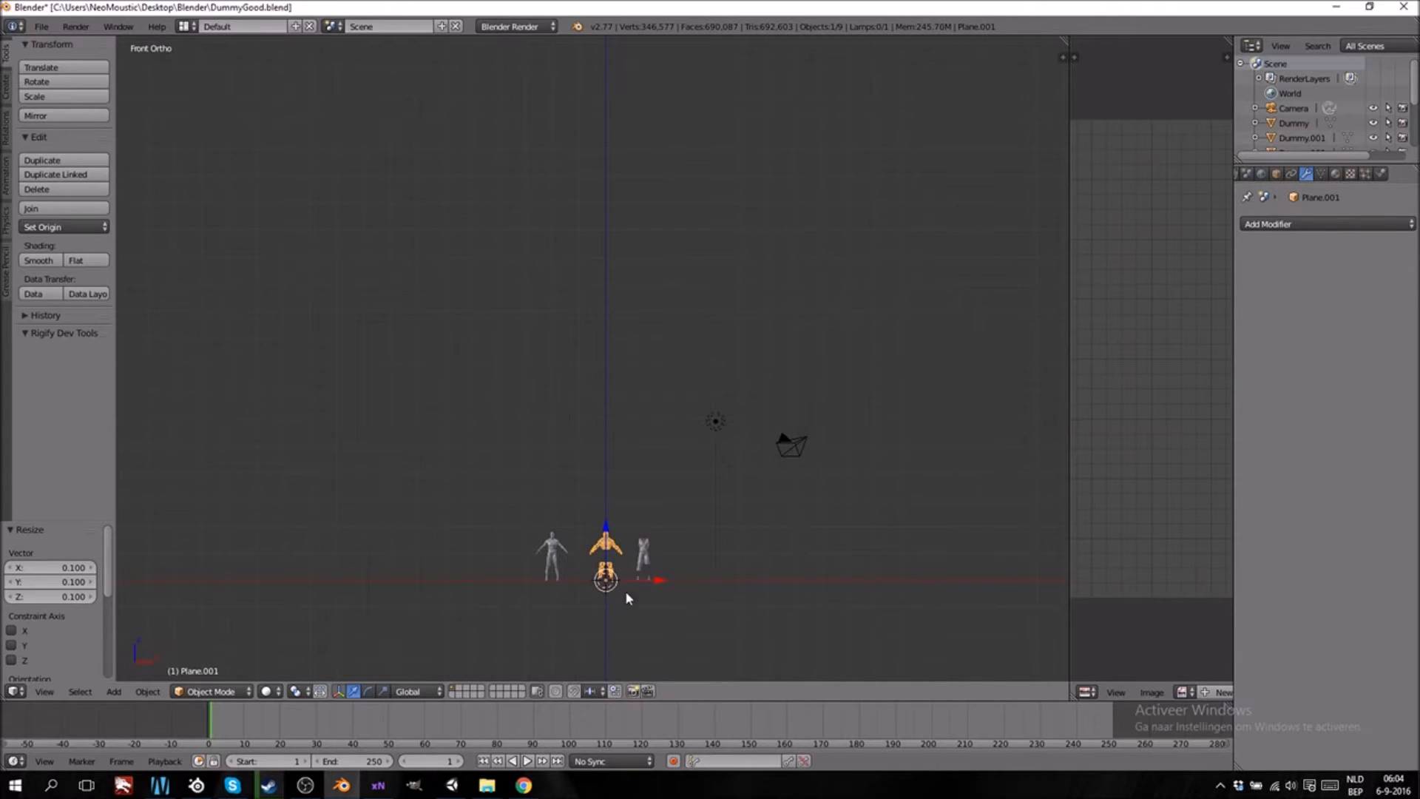
{"action": "type", "text": "gx-4"}
{"action": "key", "text": "Return"}
Select the high-poly Dummy mesh standing at the origin and scale it by 10
{"action": "scroll", "coordinate": [544, 580], "scroll_direction": "up", "scroll_amount": 6}
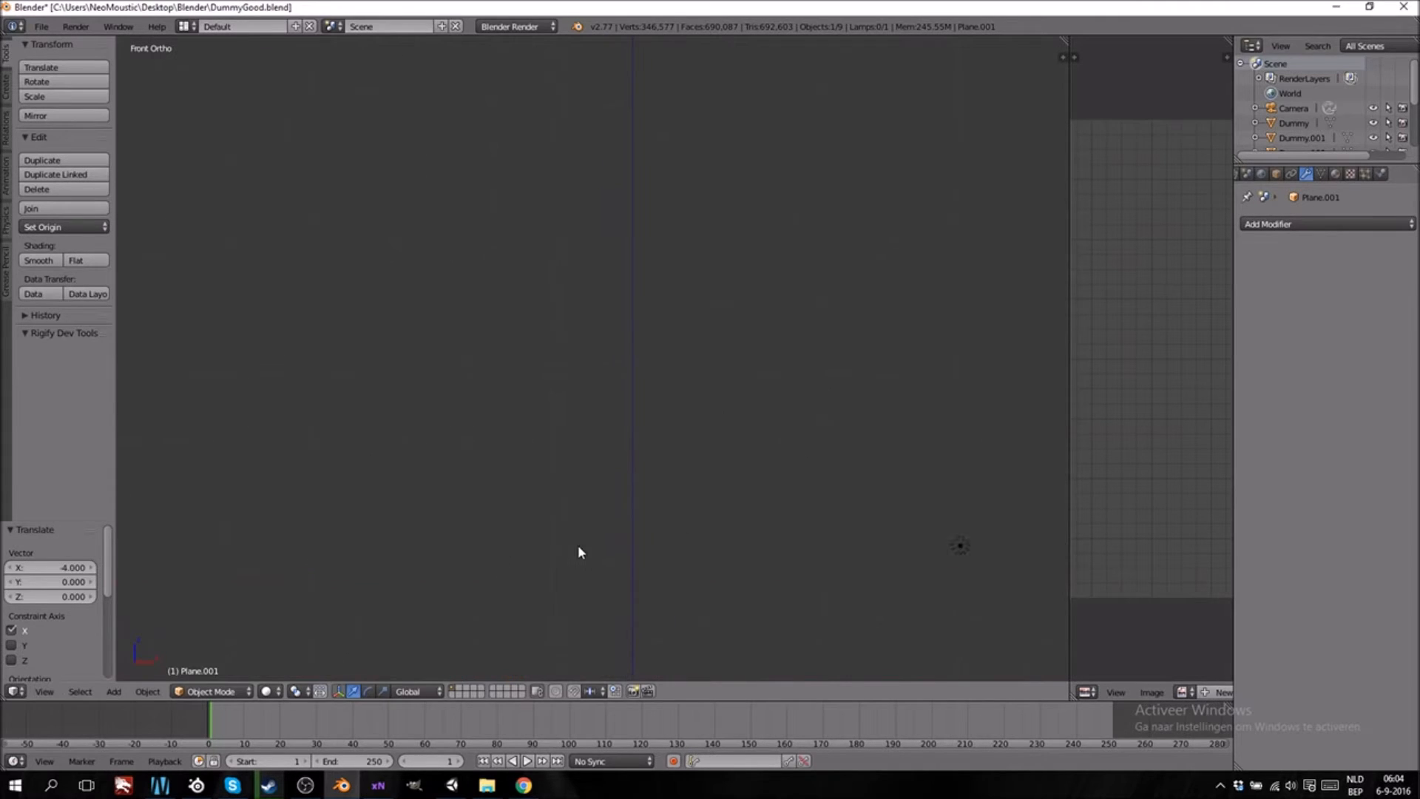
{"action": "scroll", "coordinate": [590, 523], "scroll_direction": "down", "scroll_amount": 5}
{"action": "right_click", "coordinate": [629, 528]}
{"action": "scroll", "coordinate": [628, 528], "scroll_direction": "down", "scroll_amount": 5}
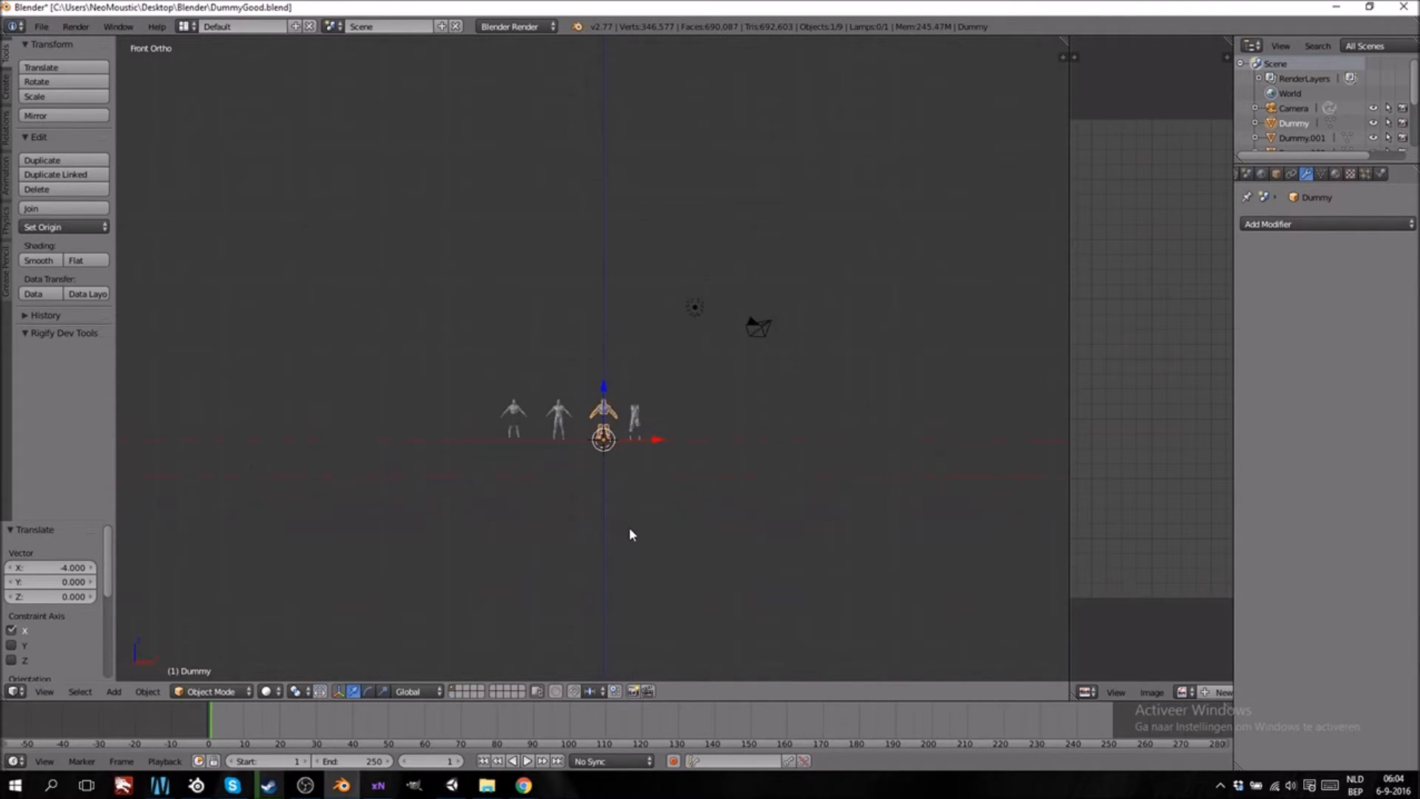
{"action": "type", "text": "s10"}
{"action": "key", "text": "Return"}
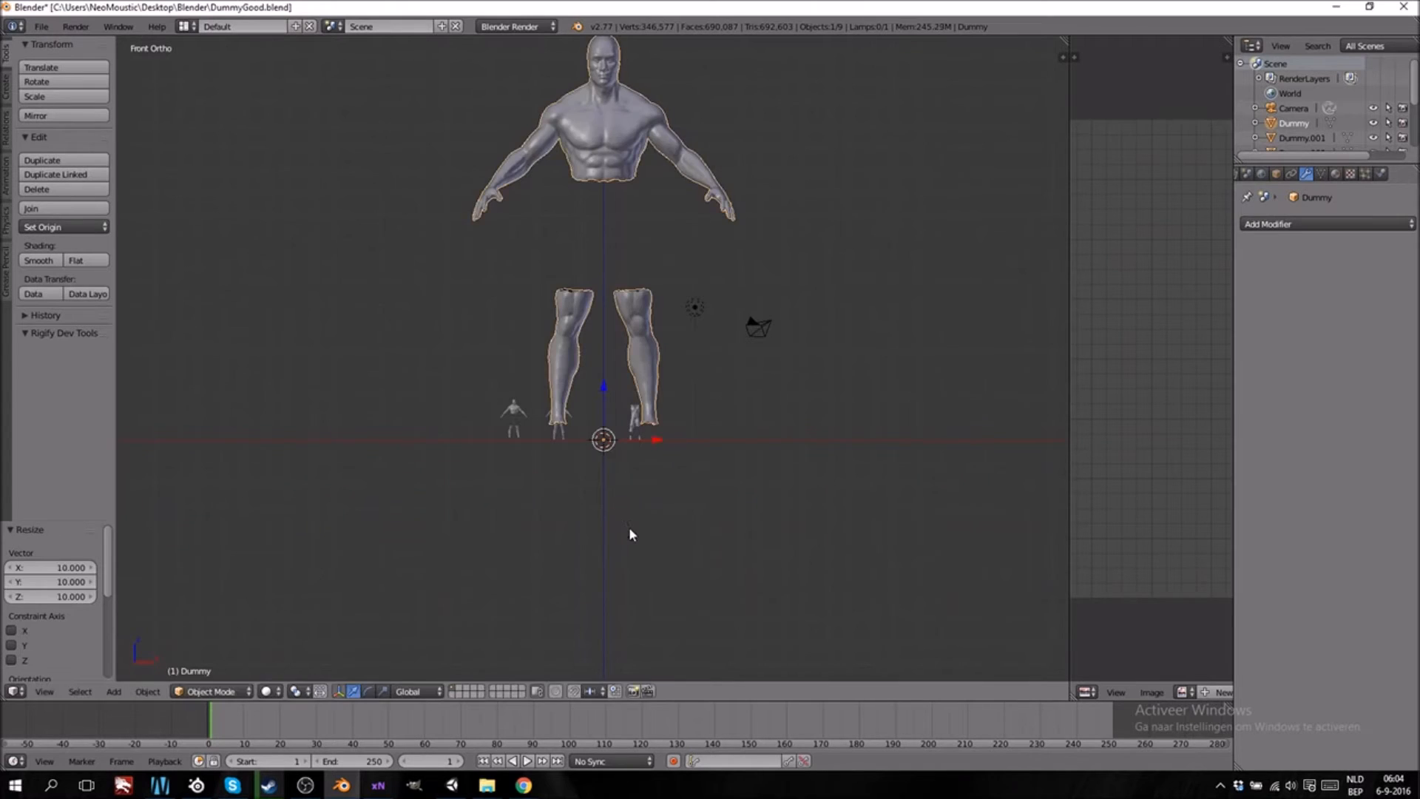
Export the scaled high-poly Dummy as David_SkinHP.obj into the Assets\Models folder
{"action": "left_click", "coordinate": [41, 26]}
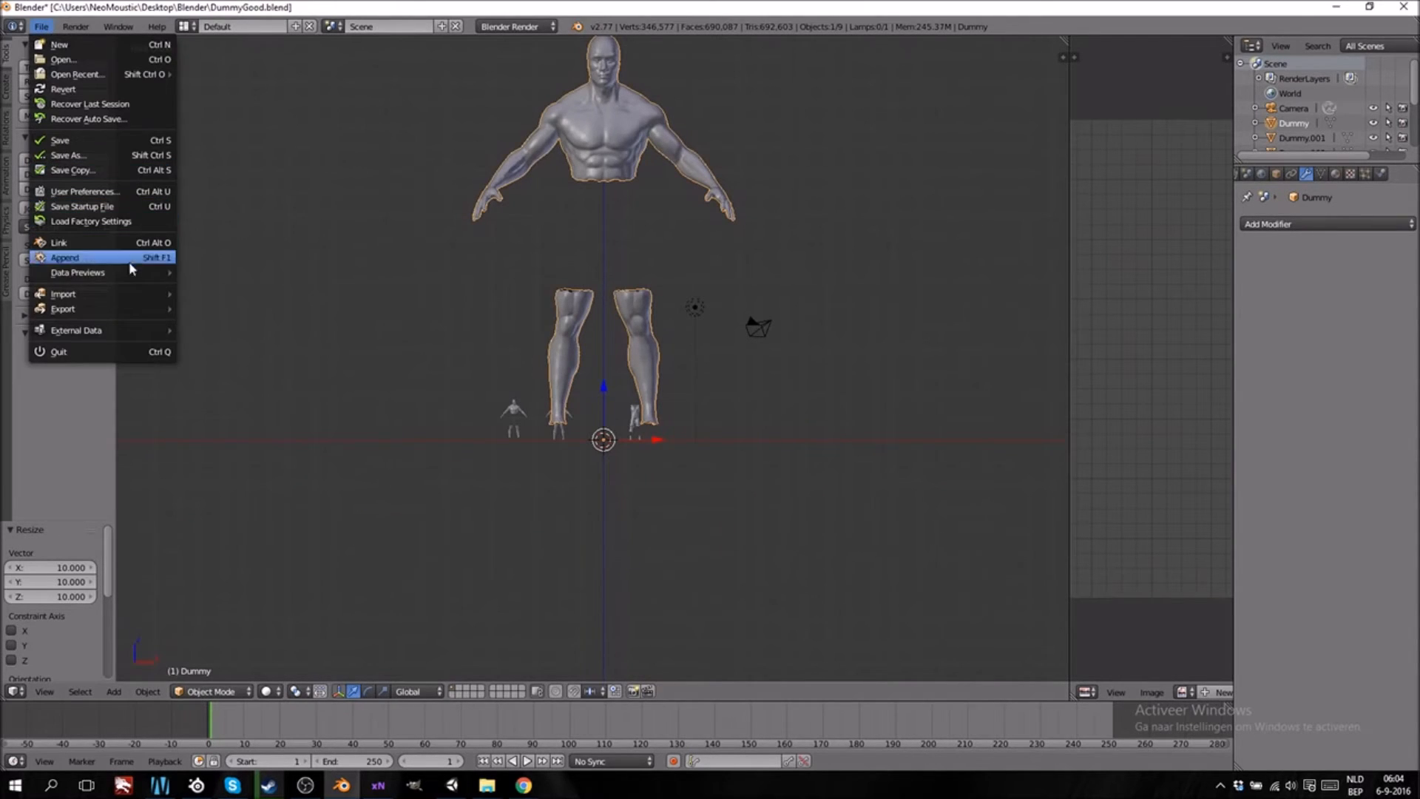
{"action": "mouse_move", "coordinate": [127, 312]}
{"action": "left_click", "coordinate": [280, 383]}
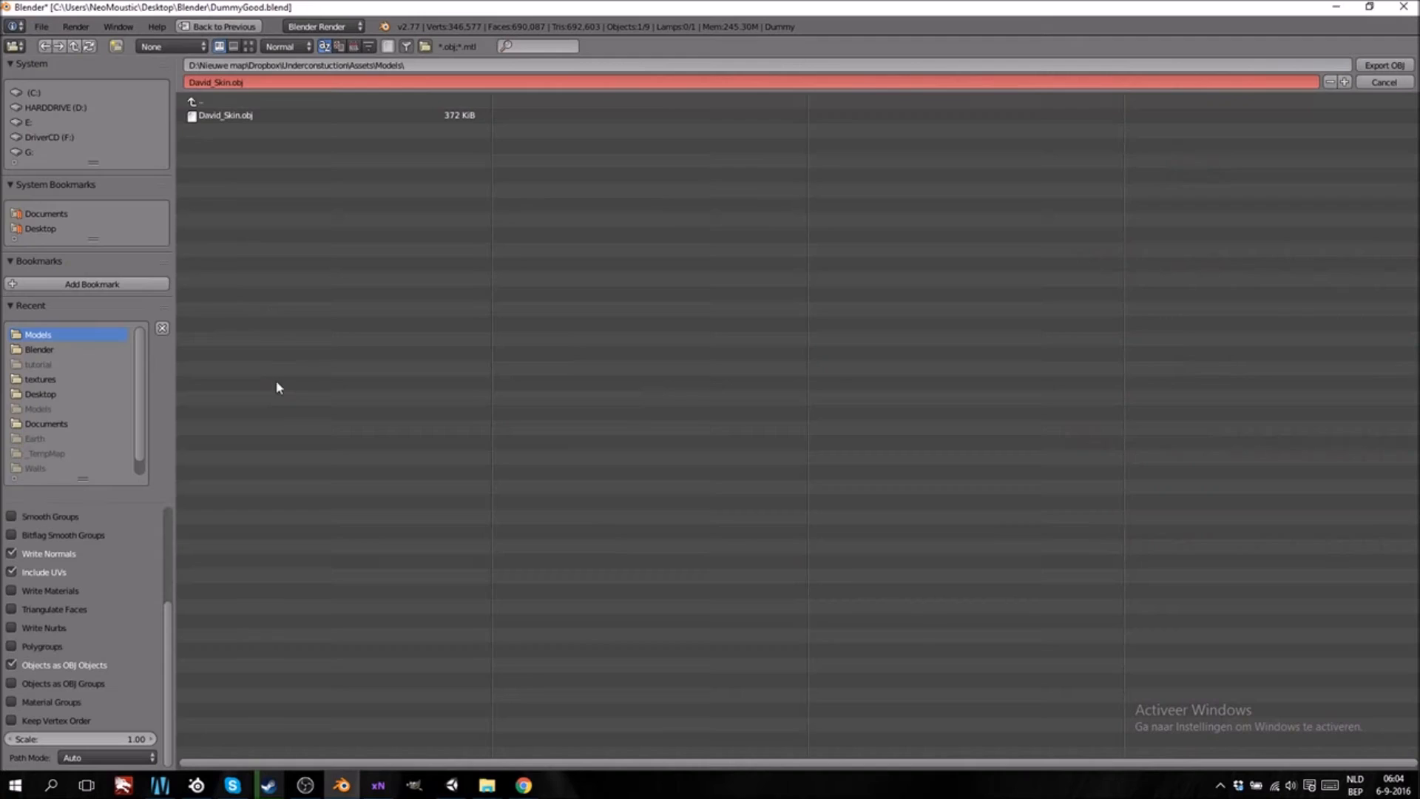
{"action": "left_click", "coordinate": [233, 82]}
{"action": "type", "text": "HP"}
{"action": "key", "text": "Return"}
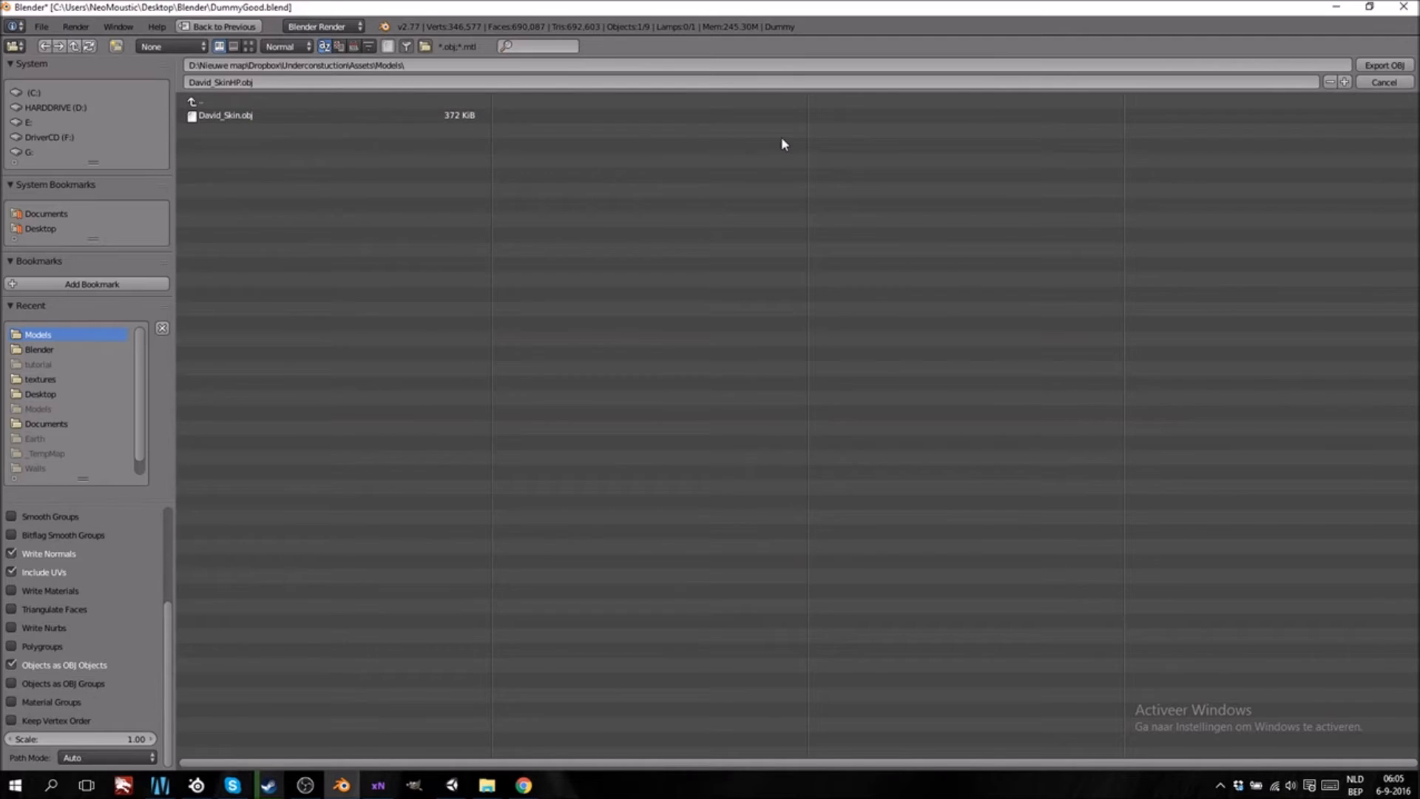
{"action": "left_click", "coordinate": [1380, 65]}
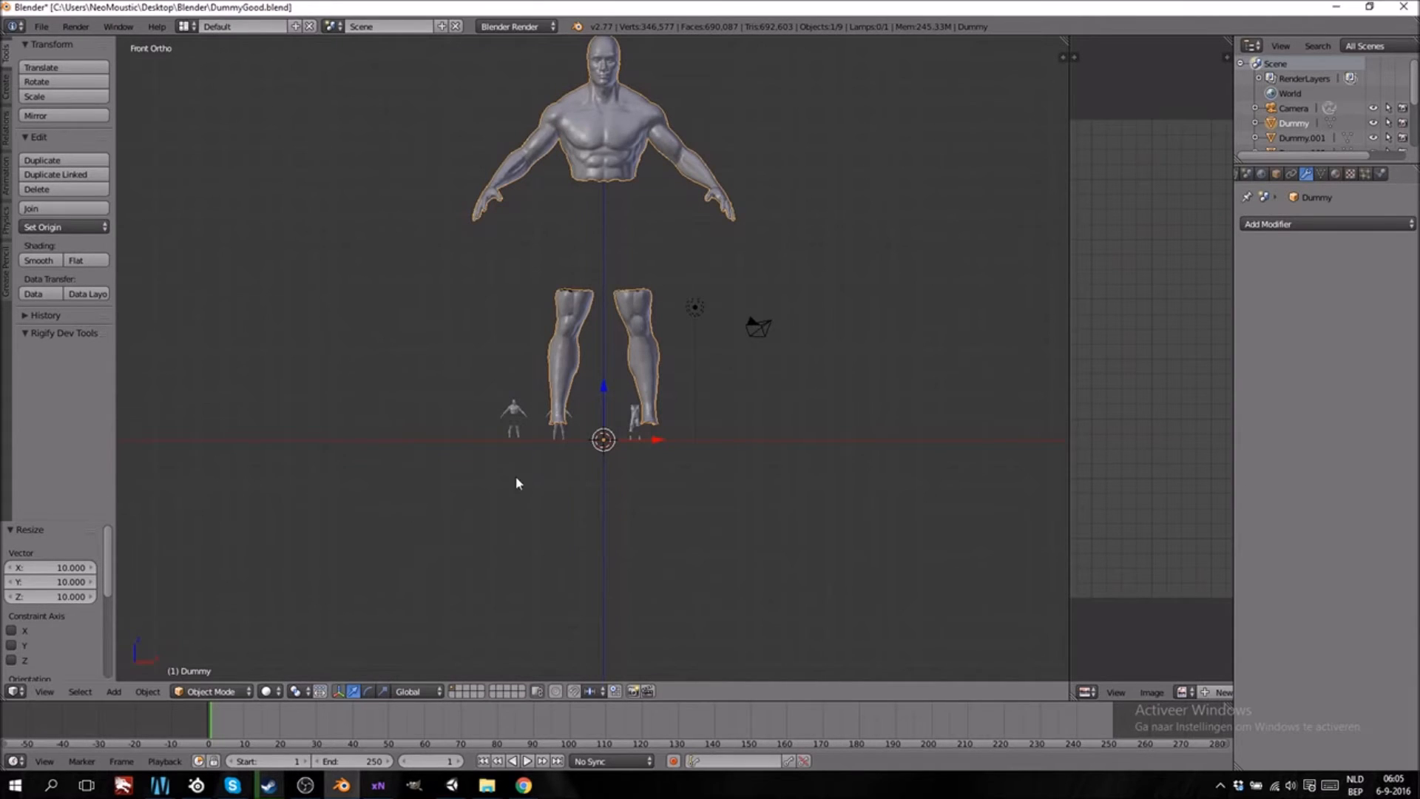
Switch to xNormal and browse the output file location to D:\Nieuwe map\Dropbox\Underconstuction\Assets\Models
{"action": "left_click", "coordinate": [451, 786]}
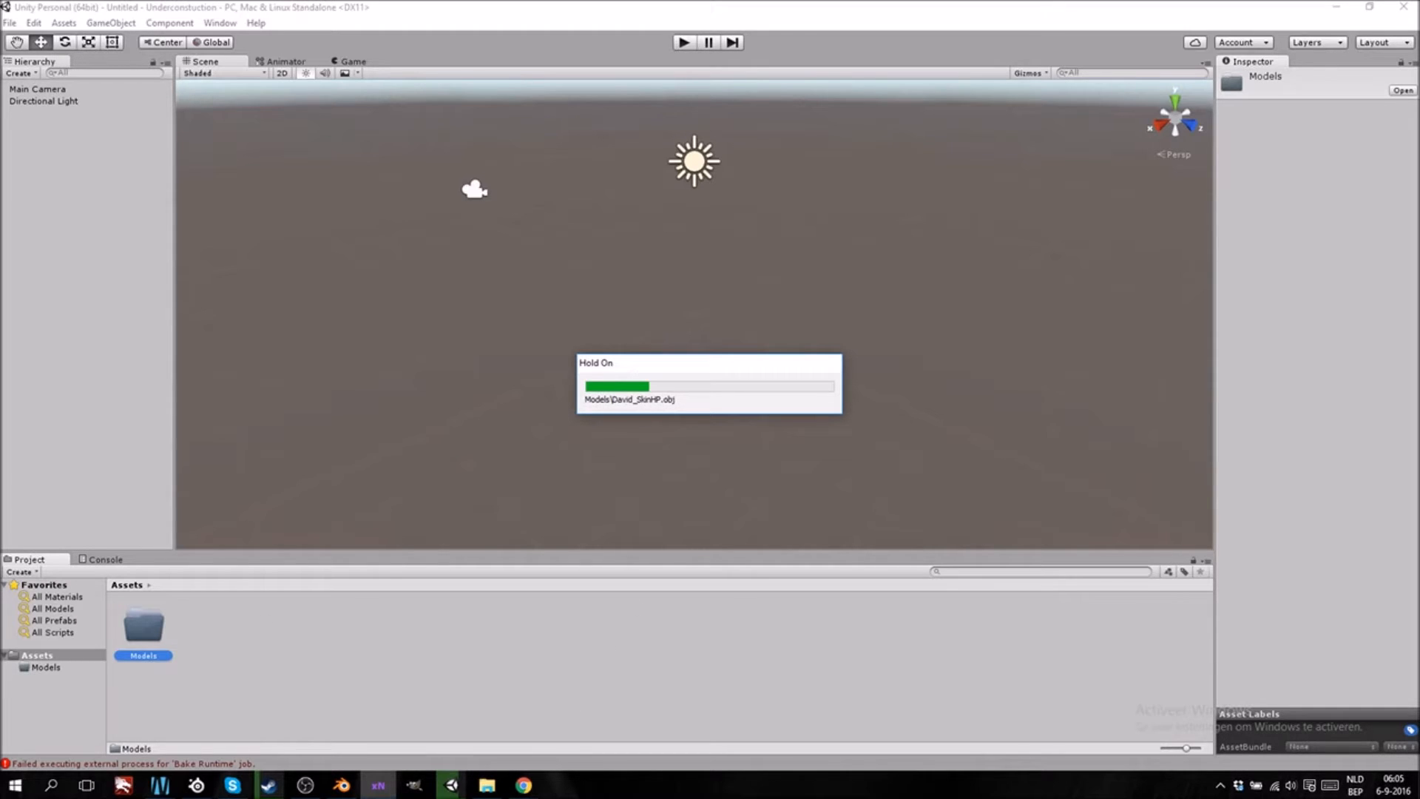
{"action": "left_click_drag", "start_coordinate": [1419, 118], "coordinate": [907, 159]}
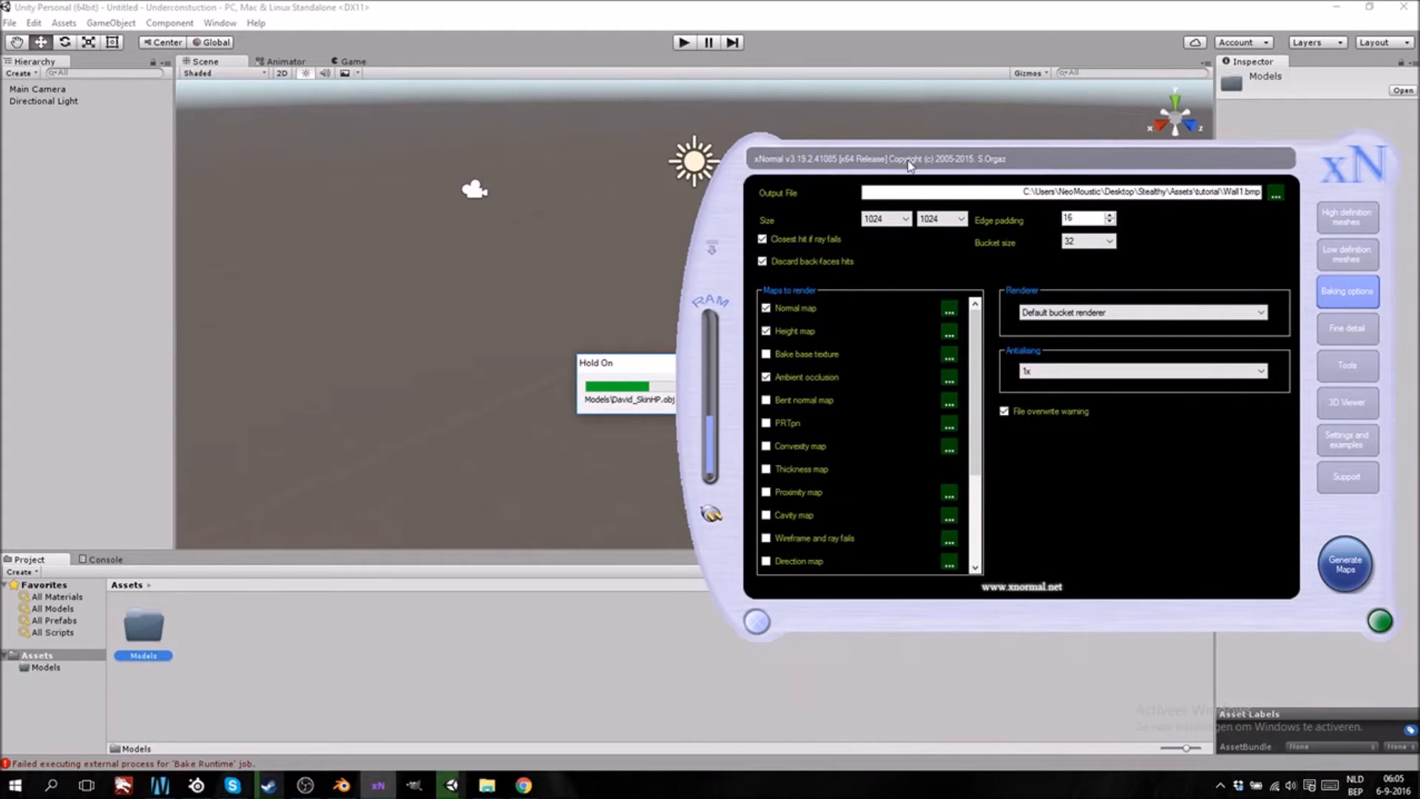
{"action": "left_click", "coordinate": [1274, 194]}
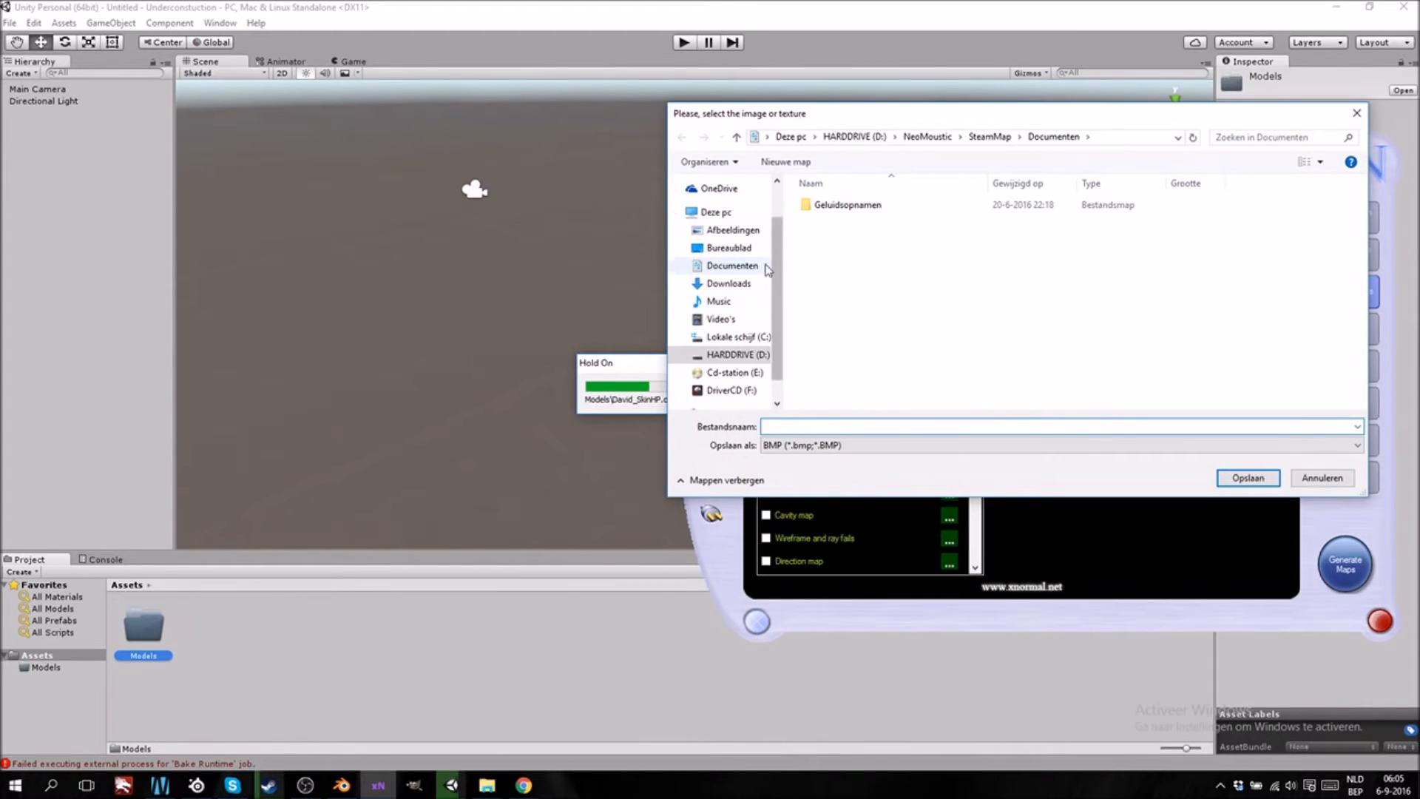
{"action": "left_click", "coordinate": [738, 354]}
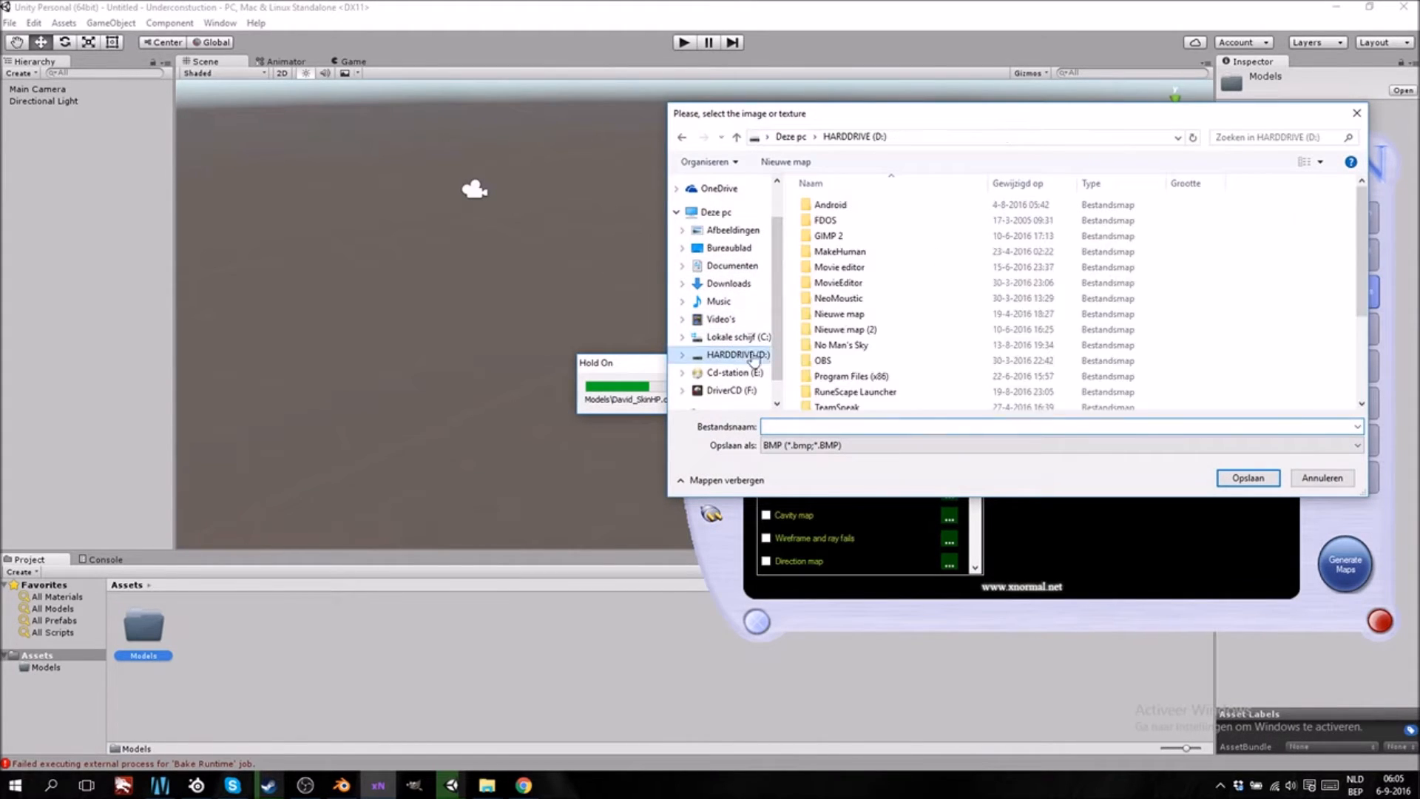
{"action": "double_click", "coordinate": [883, 315]}
{"action": "double_click", "coordinate": [847, 235]}
{"action": "double_click", "coordinate": [850, 252]}
{"action": "double_click", "coordinate": [846, 207]}
{"action": "double_click", "coordinate": [844, 206]}
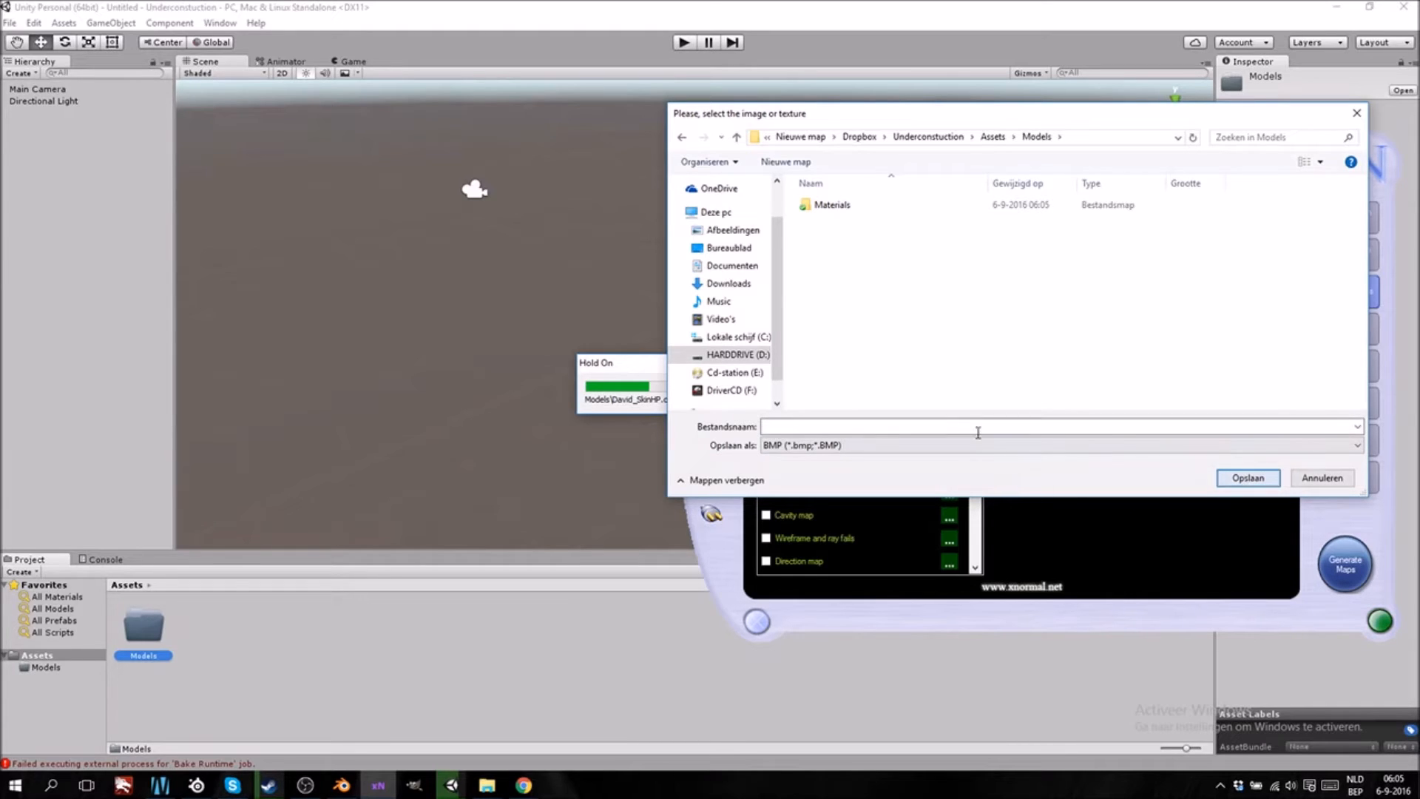
Name the bake output file David_Skin and save it as BMP
{"action": "left_click", "coordinate": [937, 428]}
{"action": "type", "text": "Dav"}
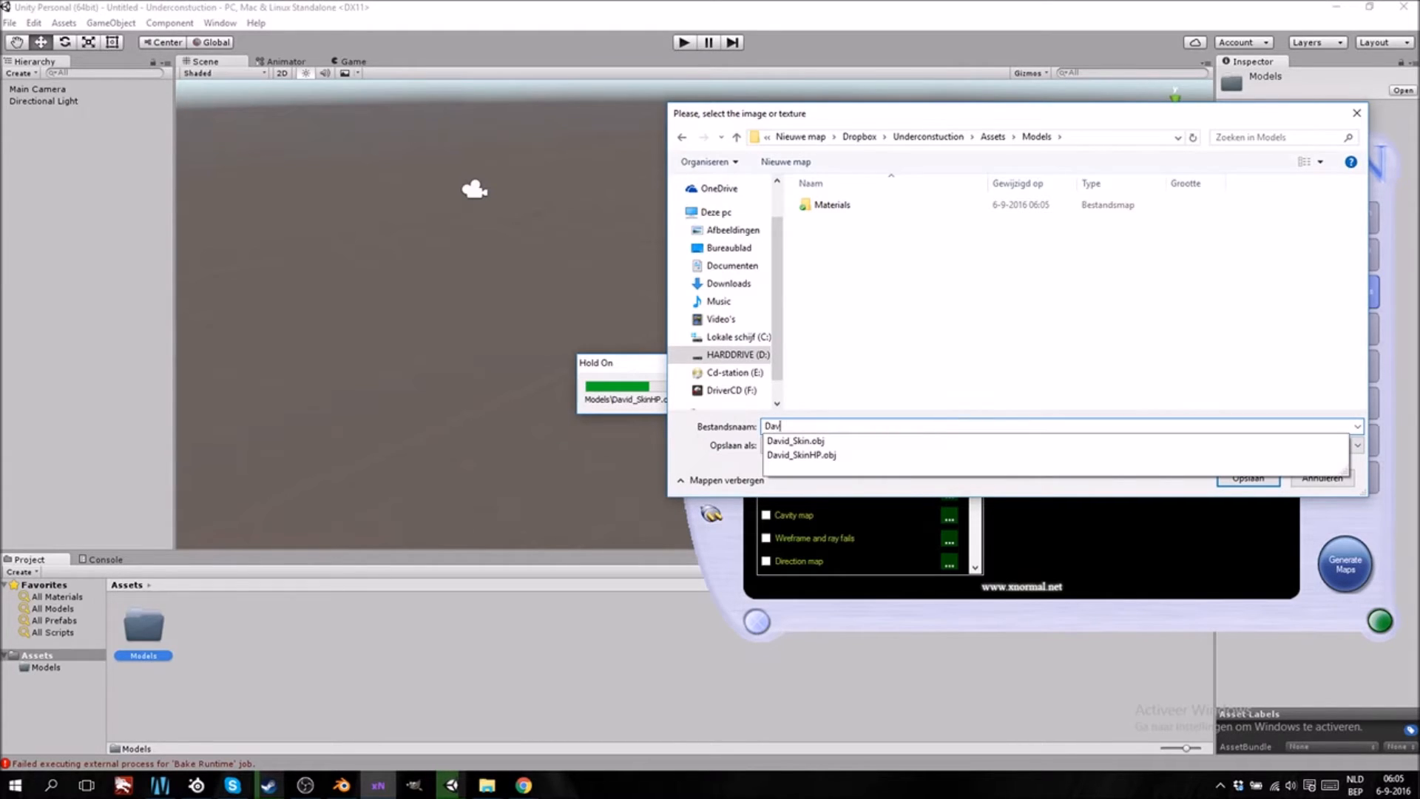
{"action": "type", "text": "id_Skin"}
{"action": "left_click", "coordinate": [1248, 478]}
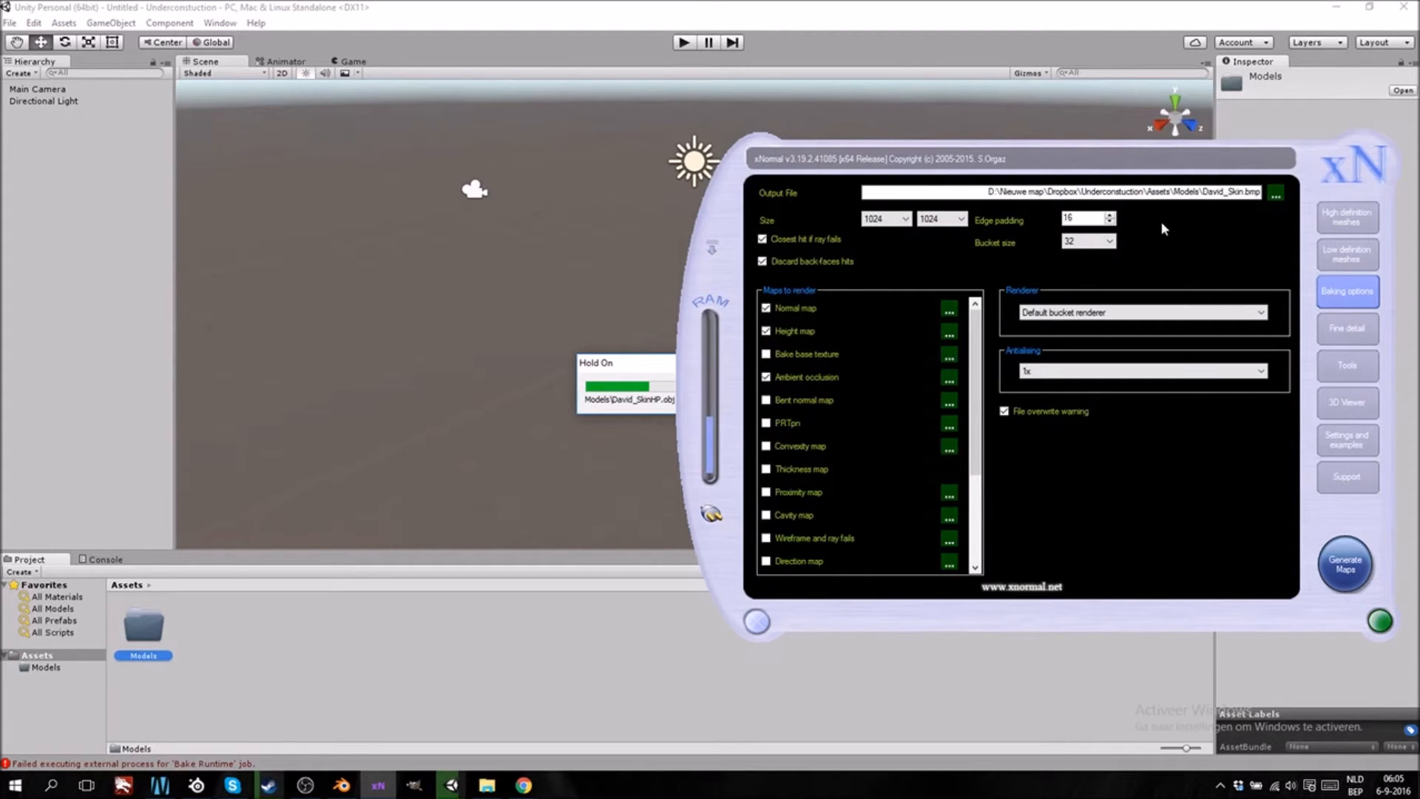
Set the size of the baked maps to 2048 by 2048
{"action": "left_click", "coordinate": [904, 218]}
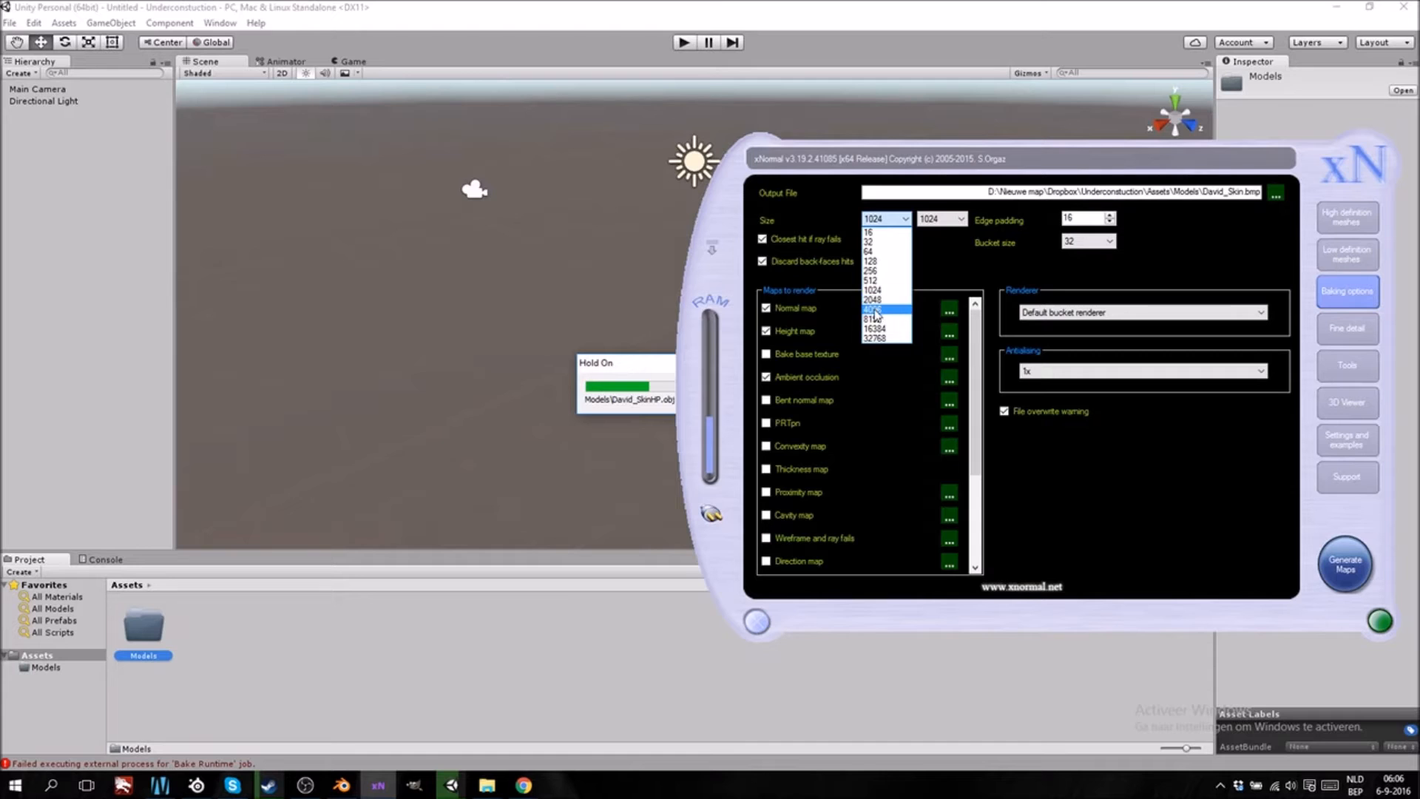
{"action": "left_click", "coordinate": [880, 300]}
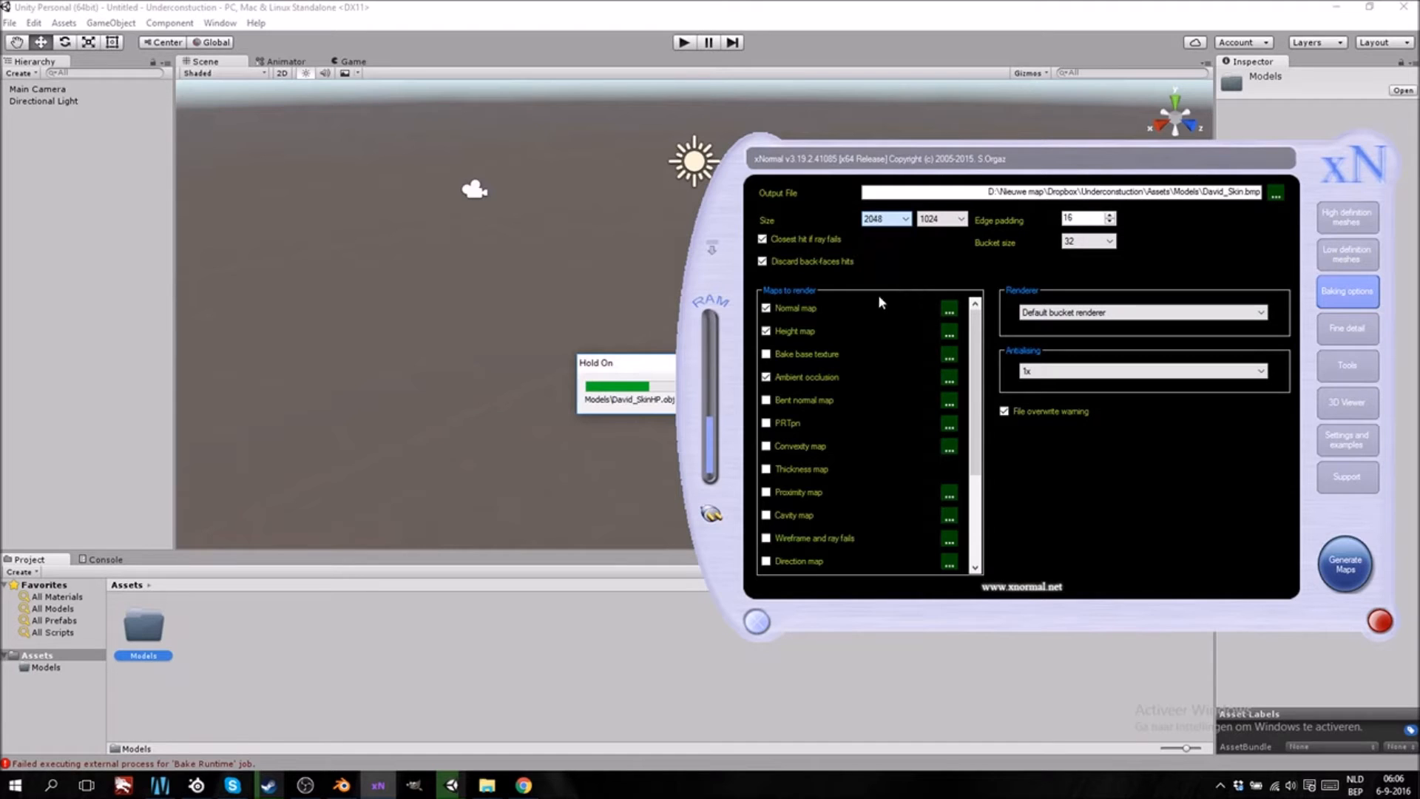
{"action": "left_click", "coordinate": [954, 219]}
{"action": "left_click", "coordinate": [944, 308]}
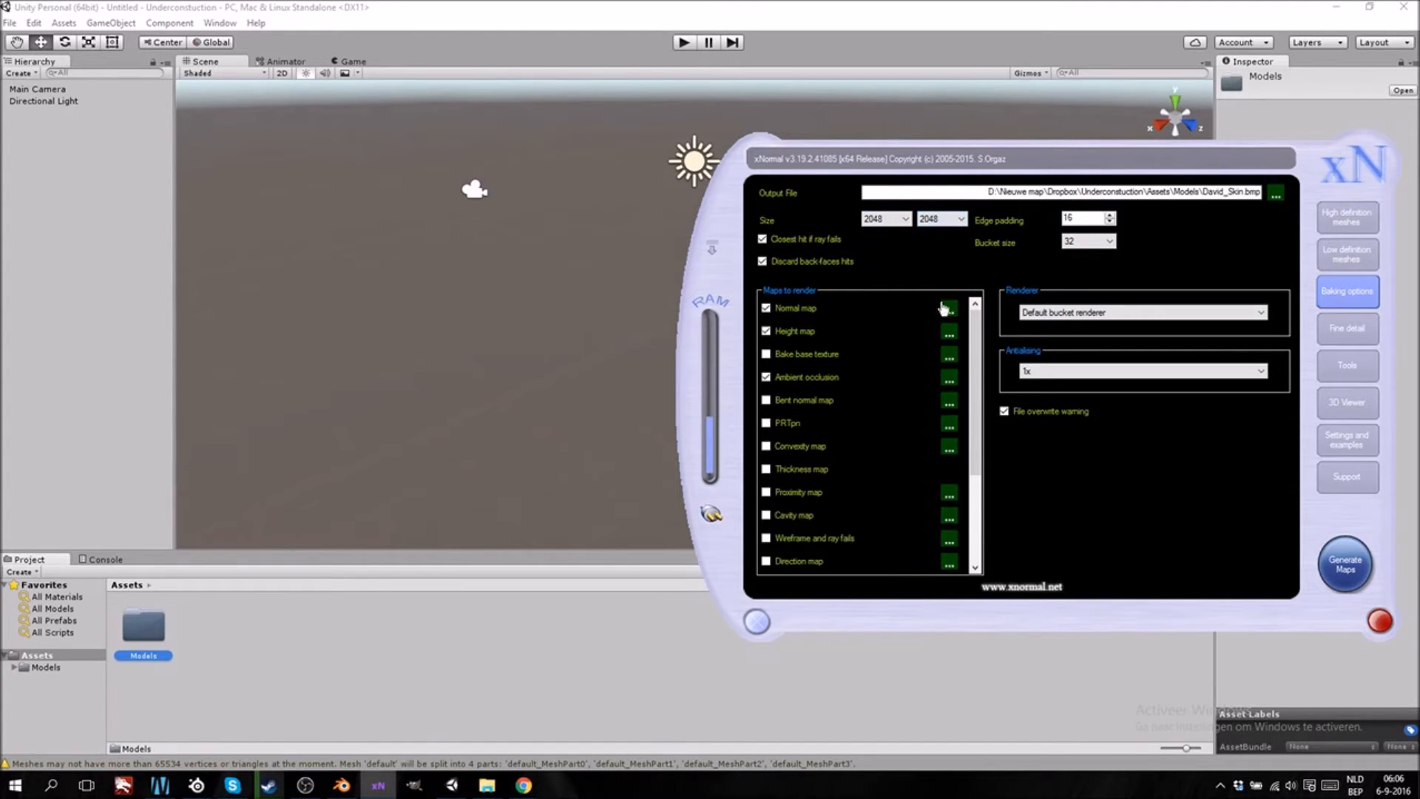
Remove the existing wall meshes from the high definition and low definition mesh lists
{"action": "left_click", "coordinate": [1346, 216]}
{"action": "right_click", "coordinate": [1006, 221]}
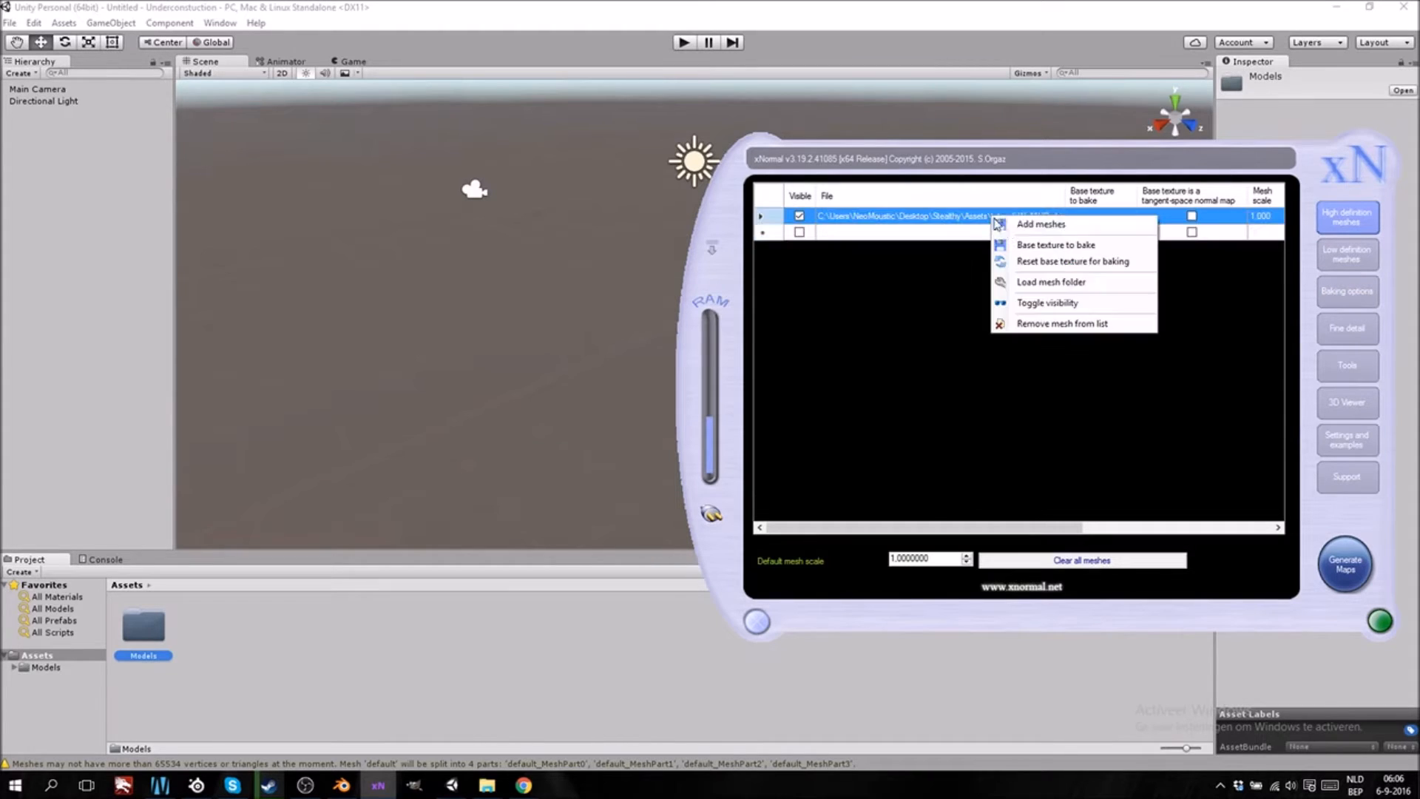
{"action": "left_click", "coordinate": [1046, 322]}
{"action": "left_click", "coordinate": [1336, 259]}
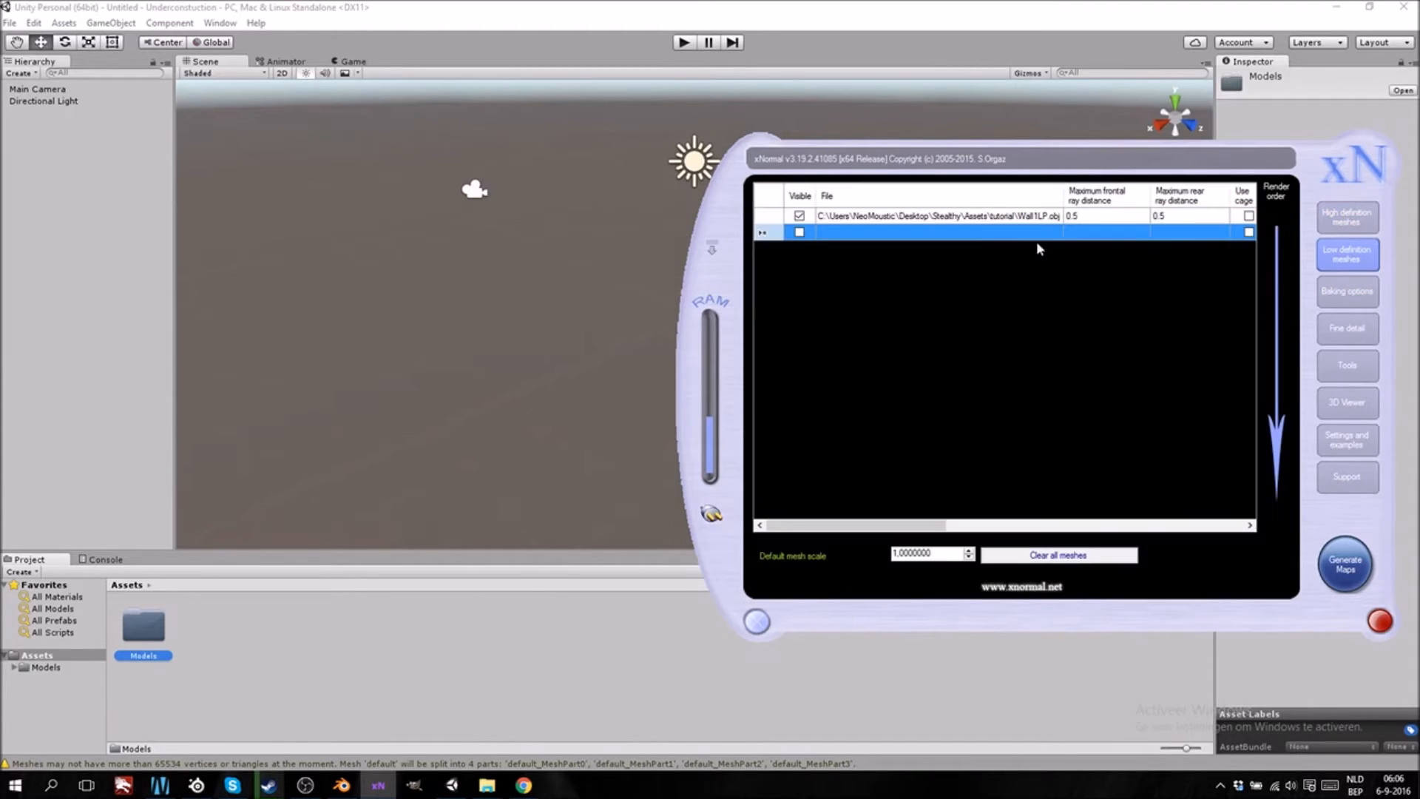
{"action": "left_click", "coordinate": [961, 216]}
{"action": "right_click", "coordinate": [962, 217]}
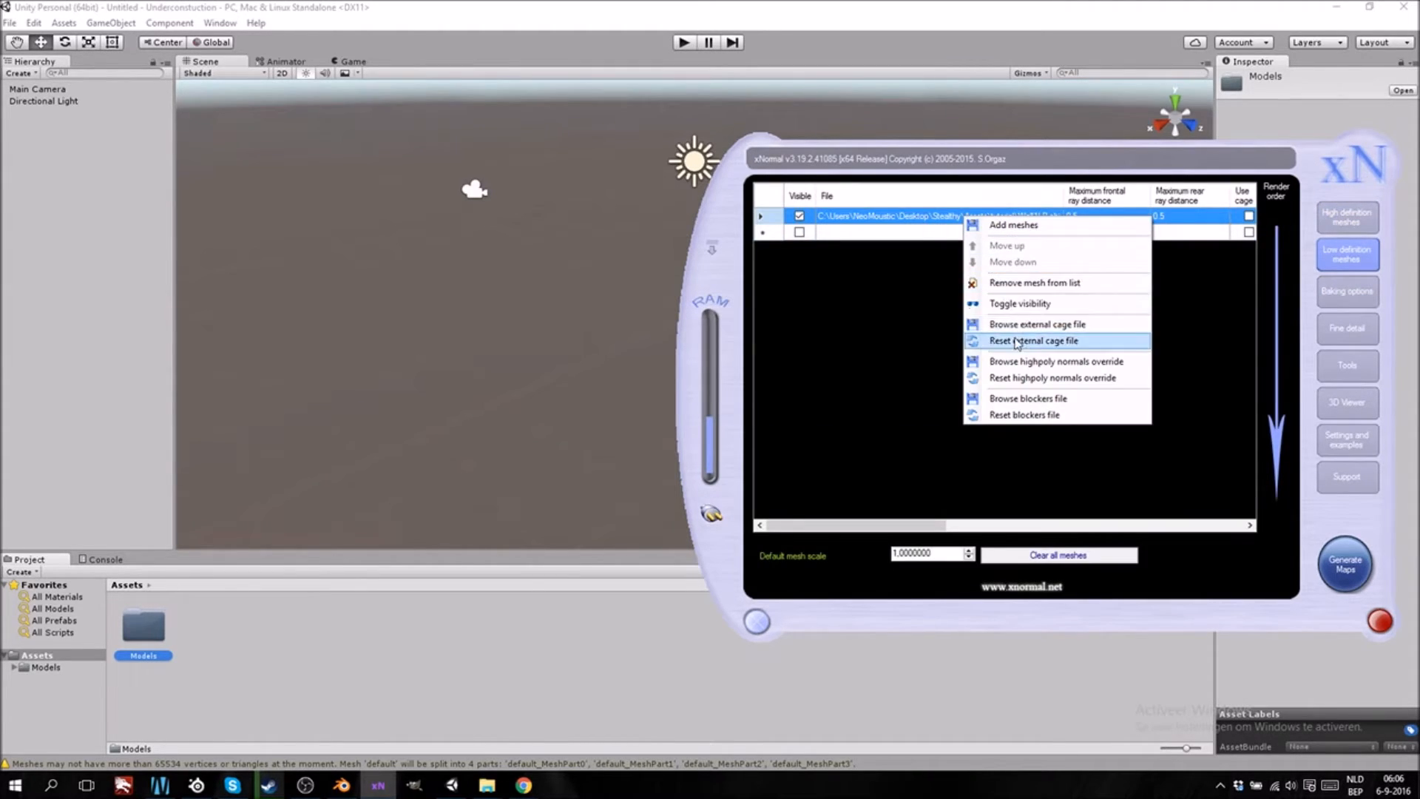
{"action": "left_click", "coordinate": [1025, 282]}
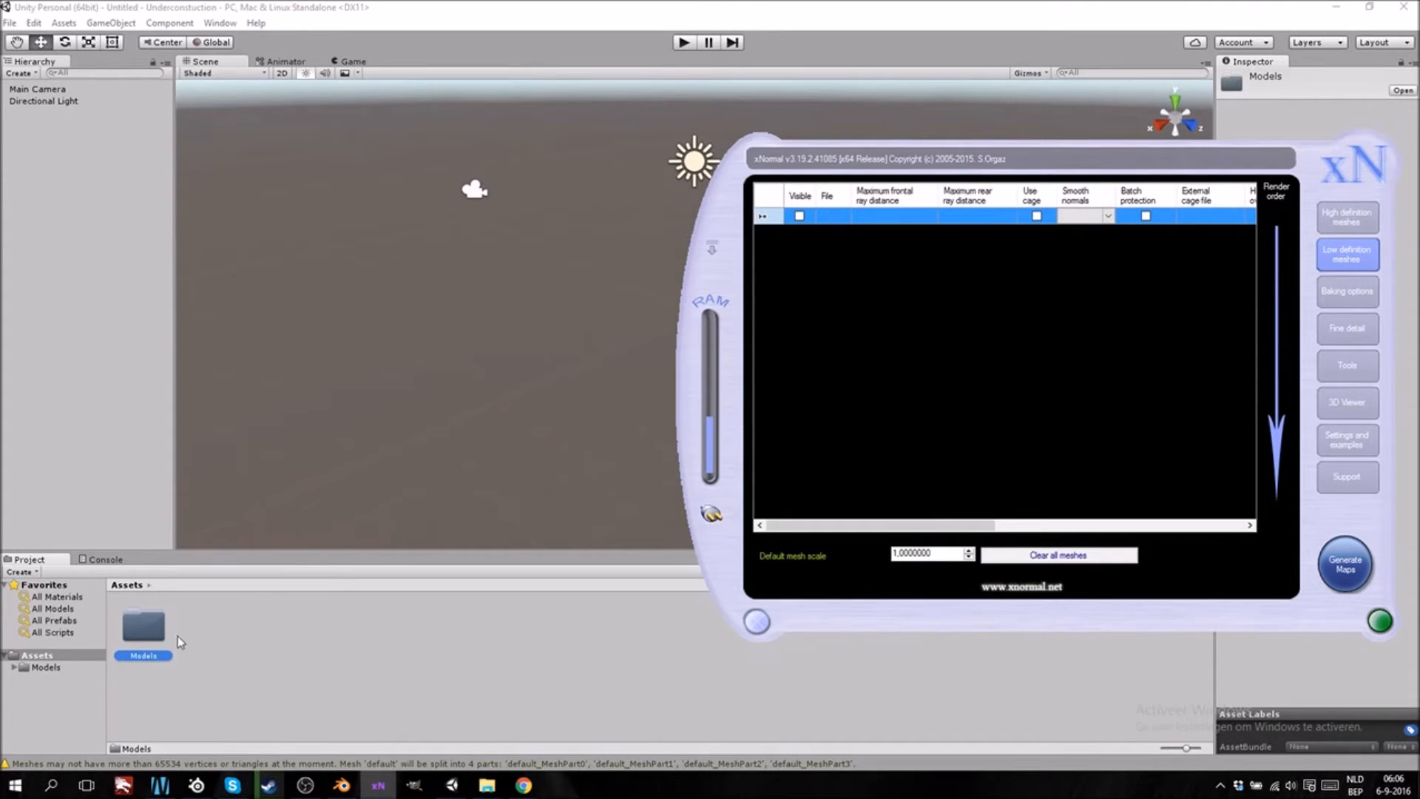
Add the David_Skin model from Unity's Models folder to xNormal's low definition mesh list
{"action": "double_click", "coordinate": [164, 625]}
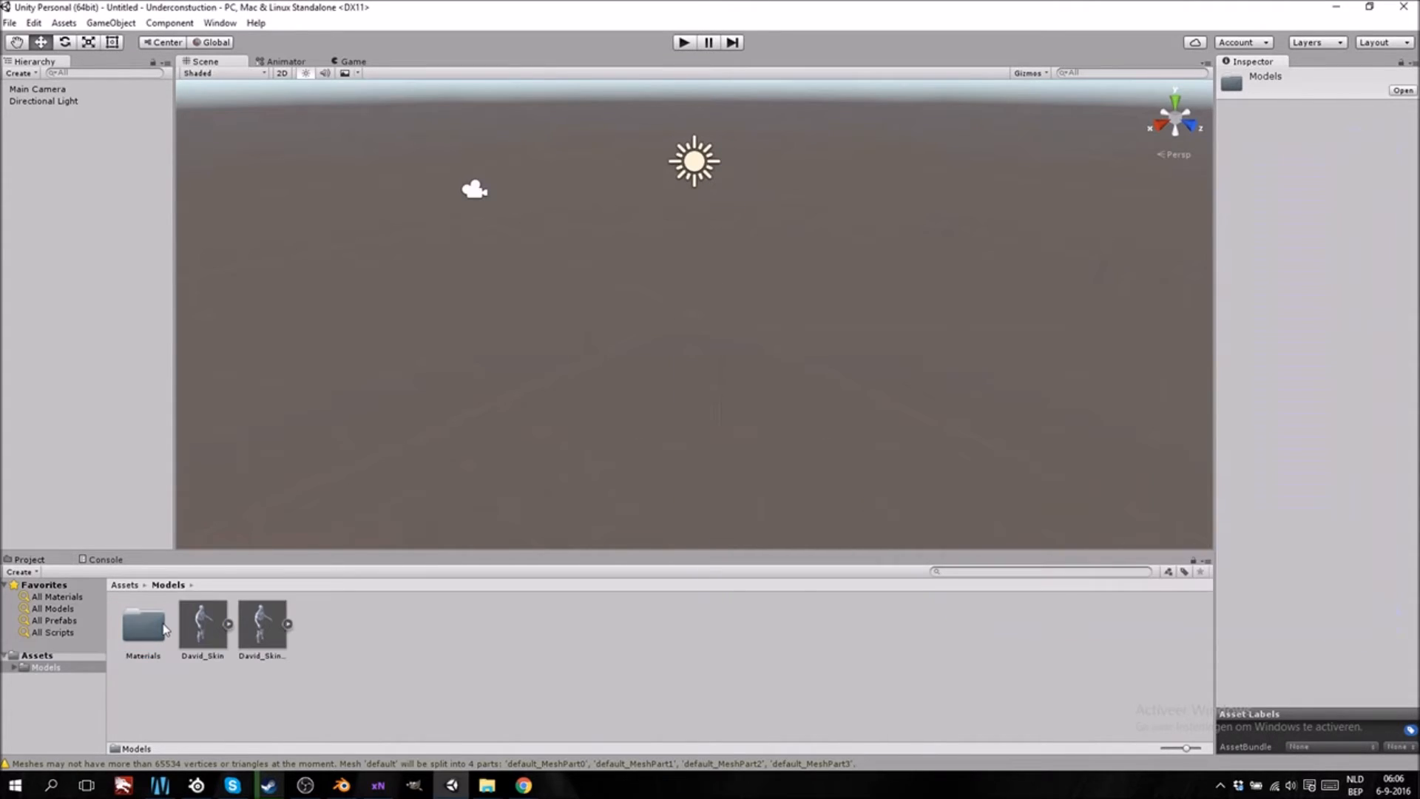
{"action": "left_click", "coordinate": [523, 785]}
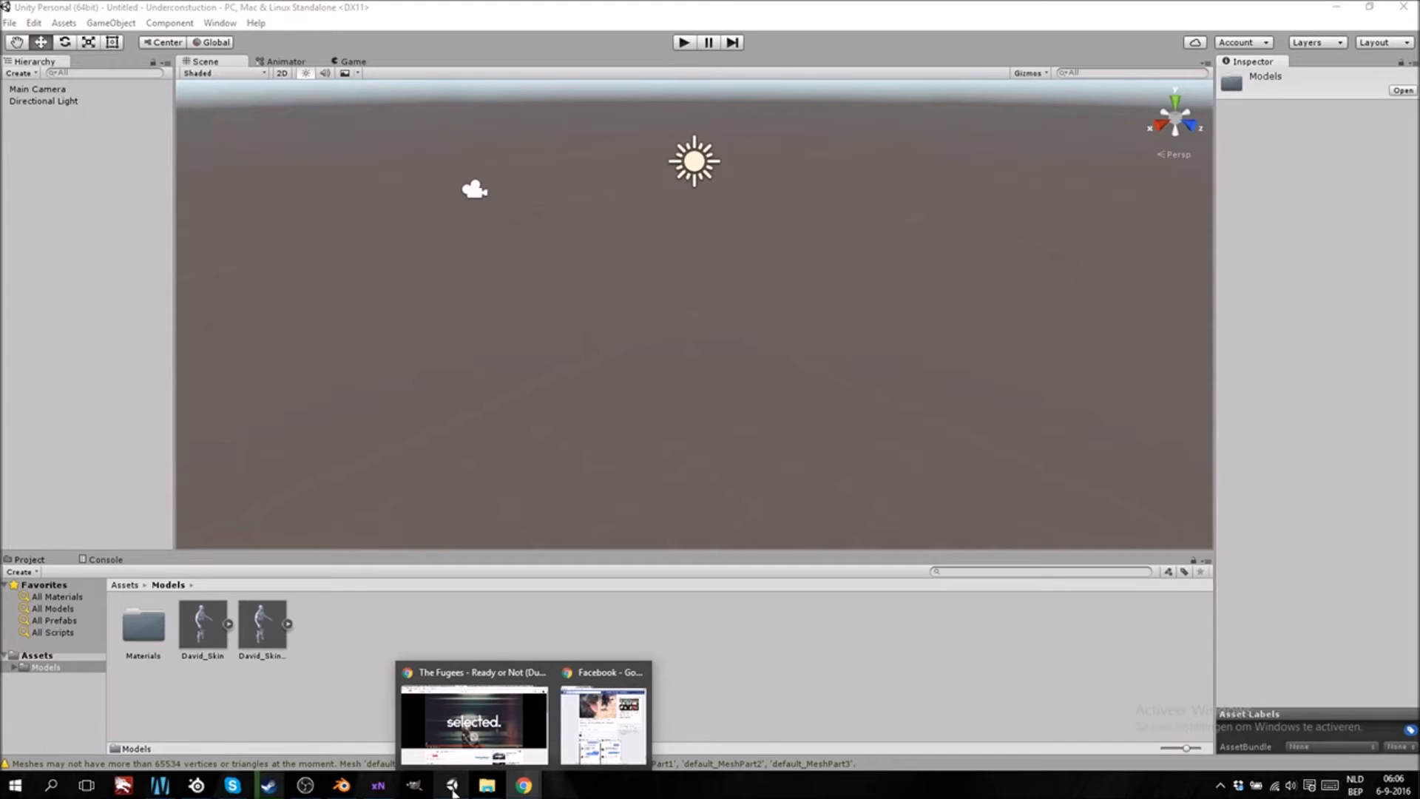
{"action": "left_click", "coordinate": [378, 785]}
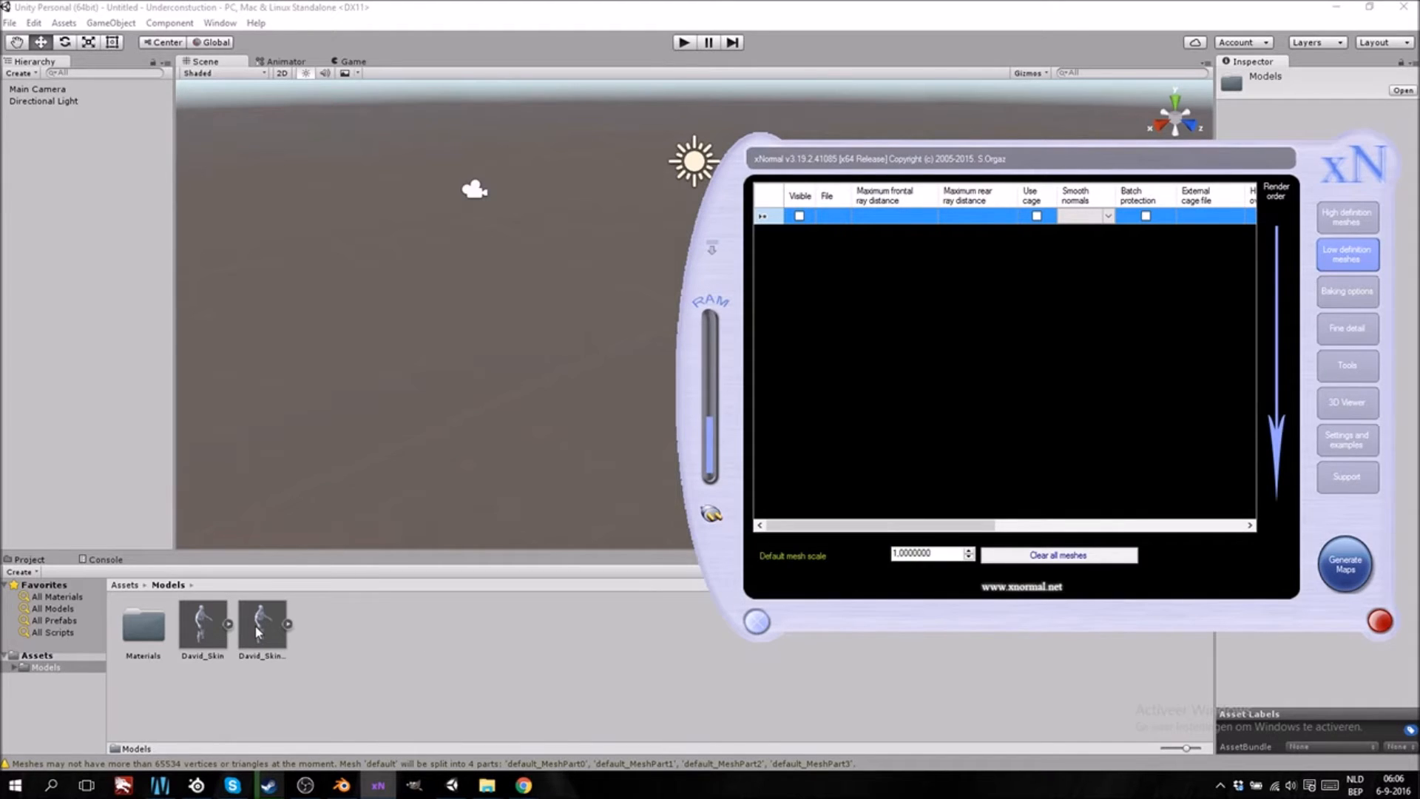
{"action": "left_click_drag", "start_coordinate": [203, 624], "coordinate": [998, 393]}
Add David_SkinHP.obj from the Unity Models folder to xNormal's high definition mesh list
{"action": "left_click", "coordinate": [1345, 217]}
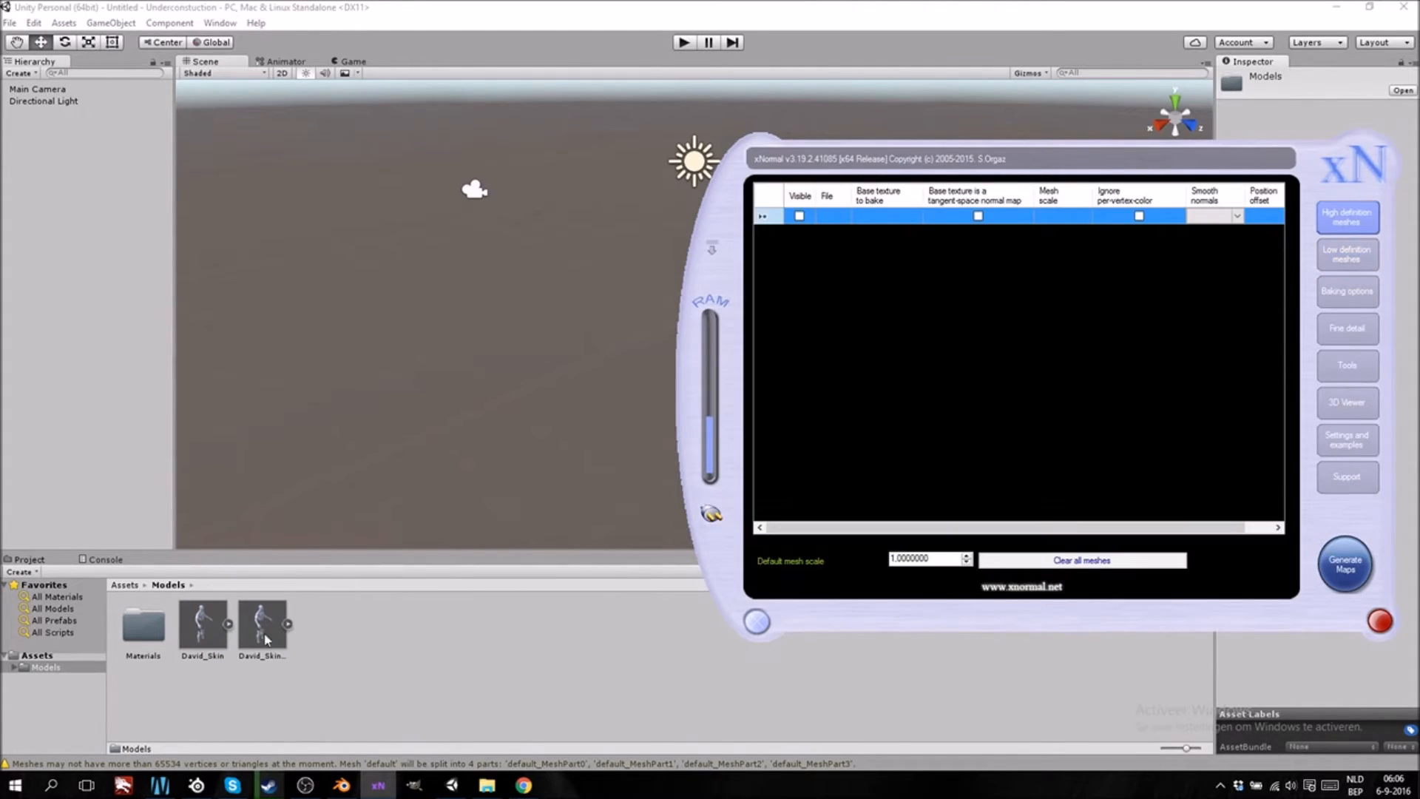
{"action": "left_click", "coordinate": [265, 626]}
{"action": "left_click", "coordinate": [343, 785]}
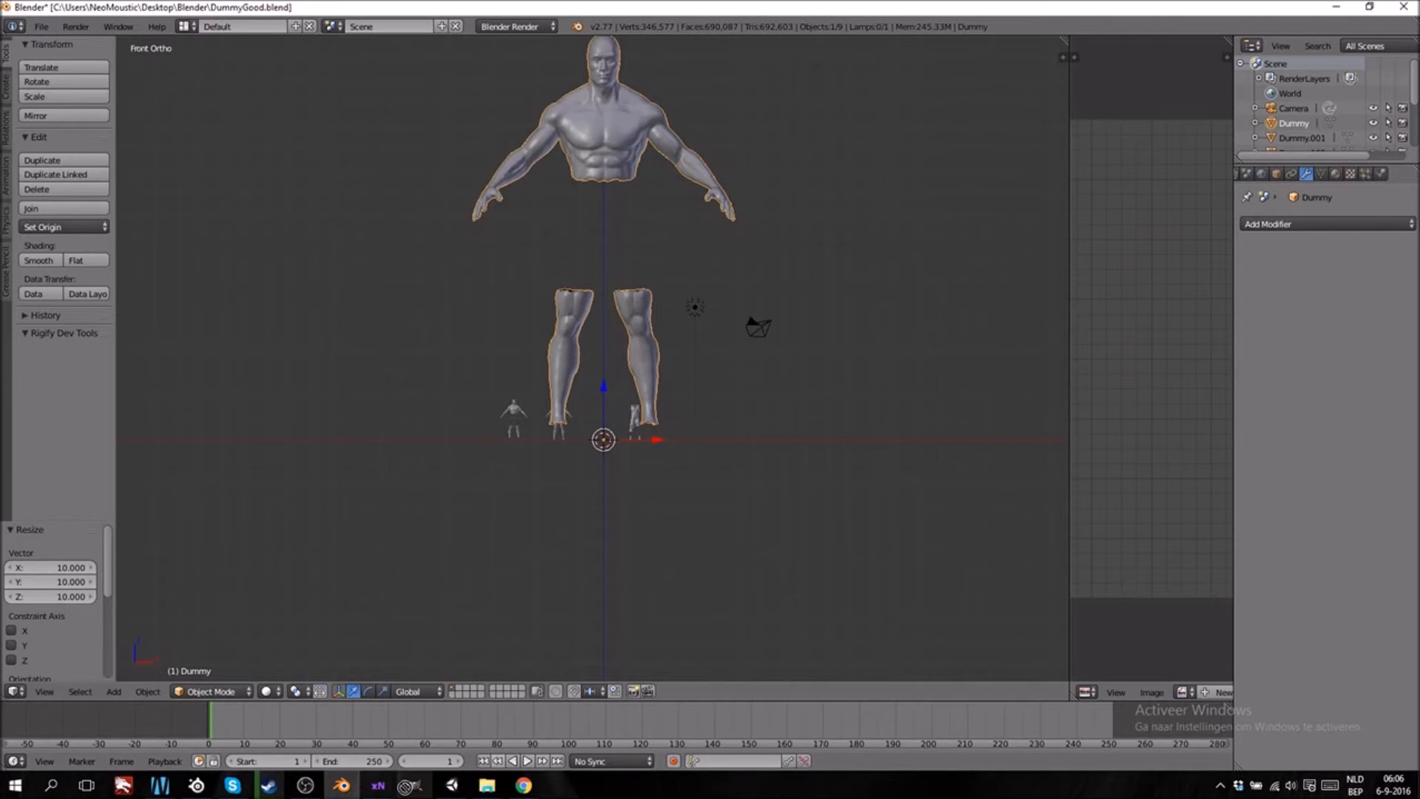
{"action": "left_click", "coordinate": [377, 785]}
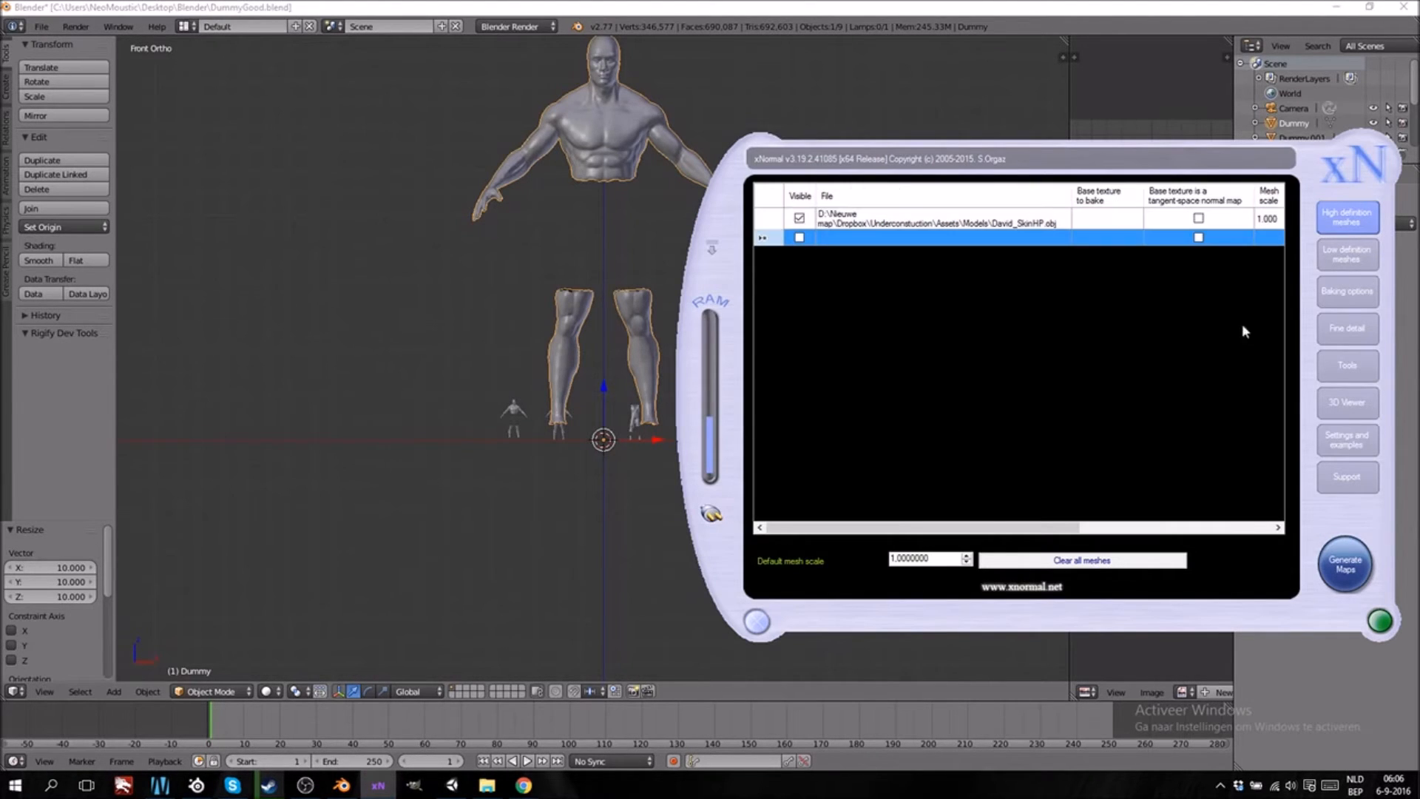
Start generating the normal, height and ambient occlusion maps with the current baking options
{"action": "left_click", "coordinate": [1353, 288]}
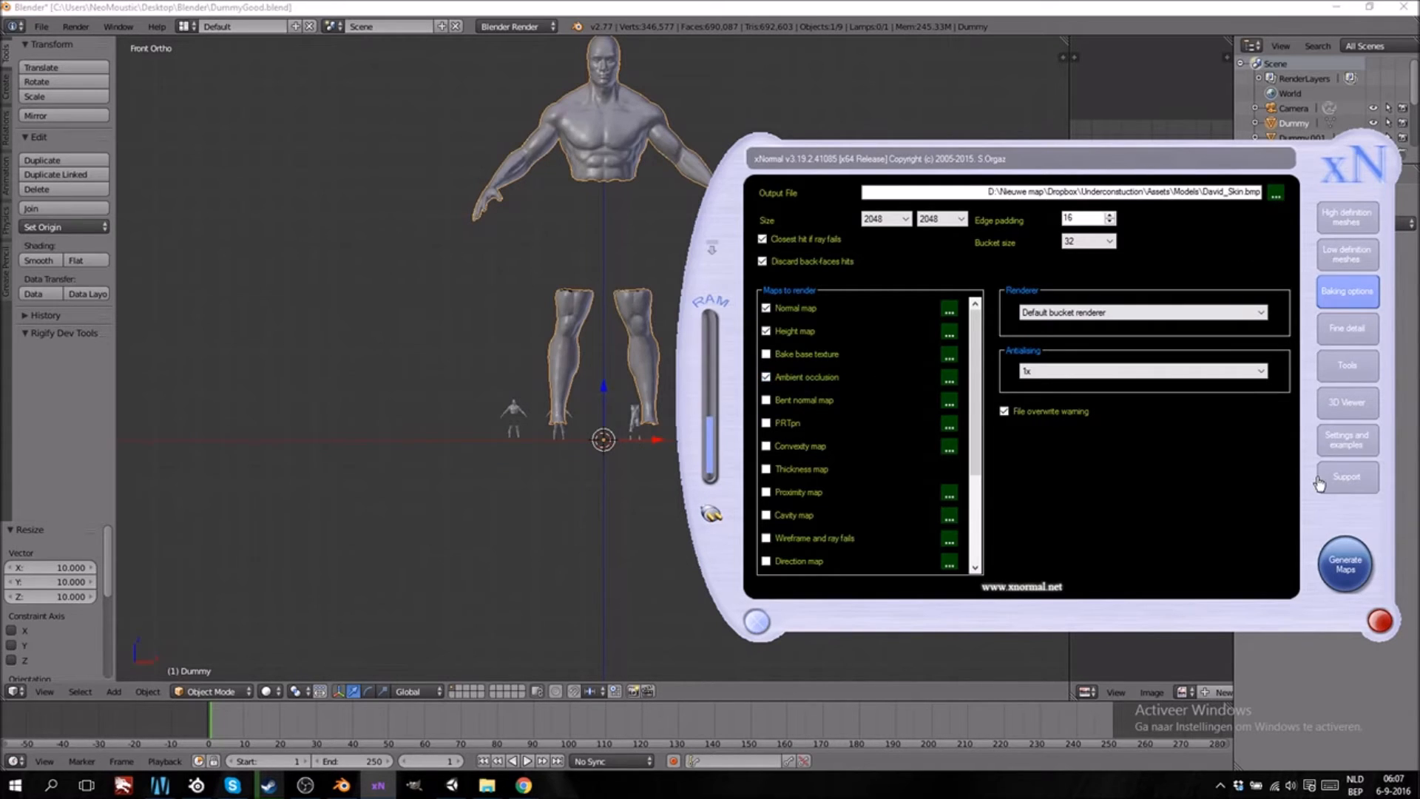
{"action": "left_click", "coordinate": [1333, 564]}
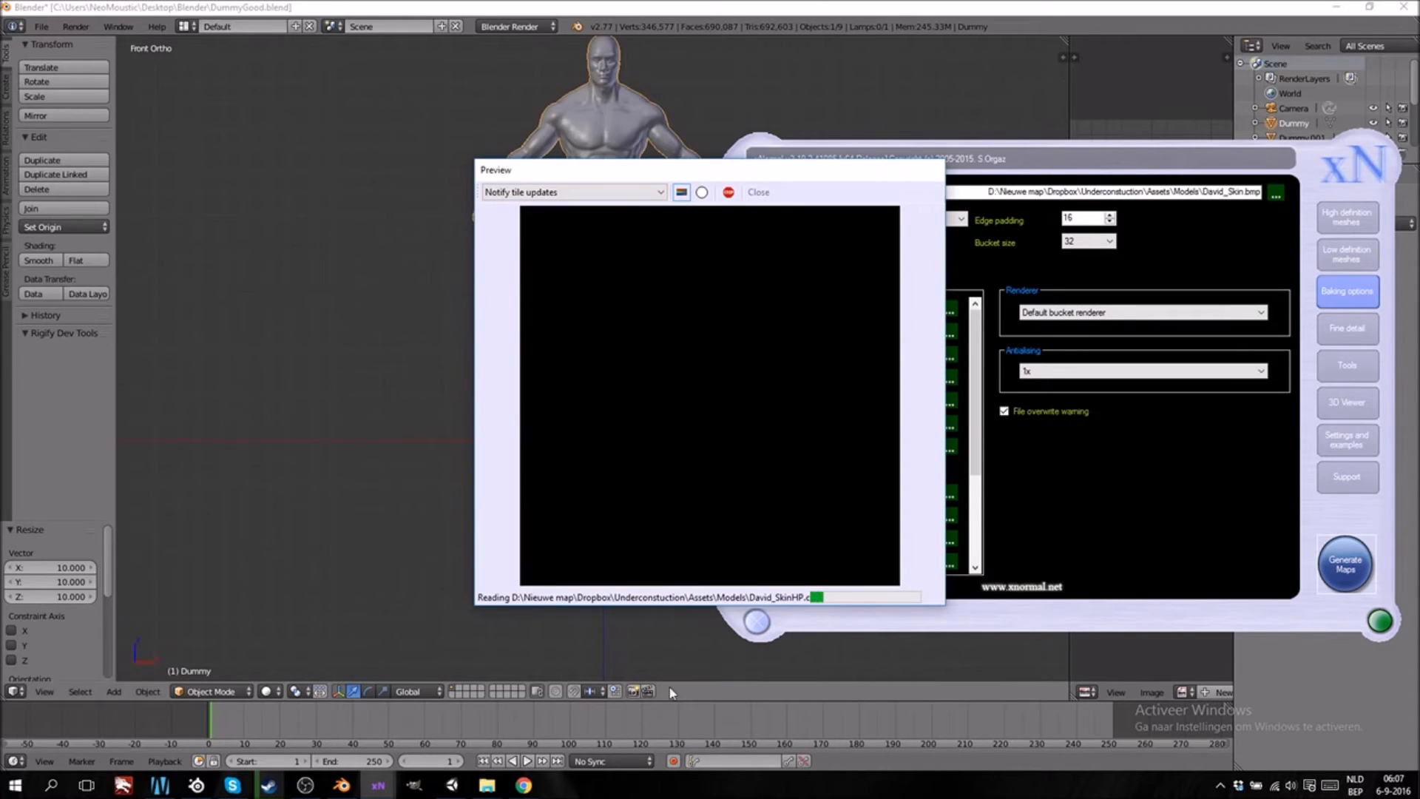
Switch to Unity and place the David_Skin model in the scene hierarchy
{"action": "mouse_move", "coordinate": [452, 786]}
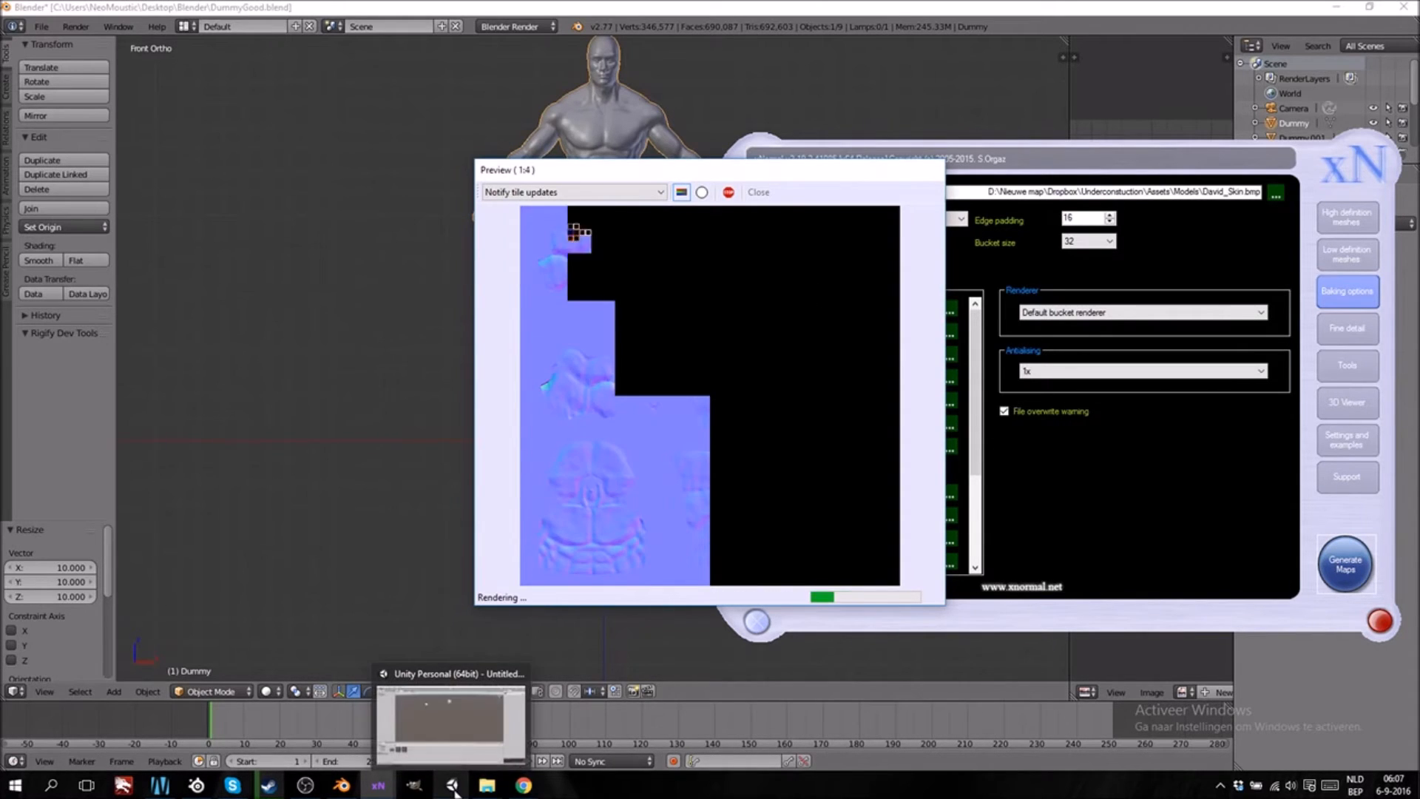
{"action": "left_click", "coordinate": [467, 725]}
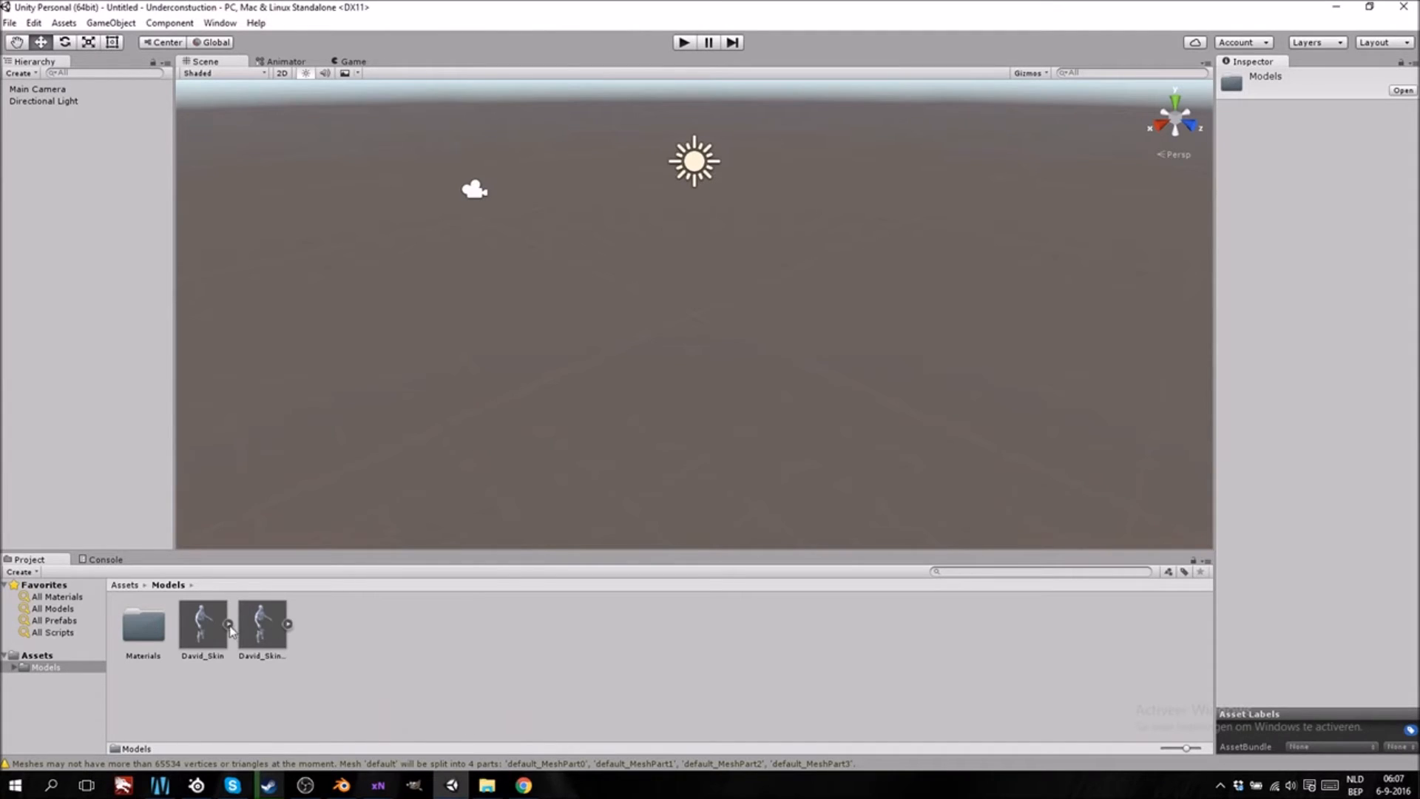
{"action": "left_click", "coordinate": [204, 625]}
{"action": "left_click_drag", "start_coordinate": [207, 629], "coordinate": [86, 404]}
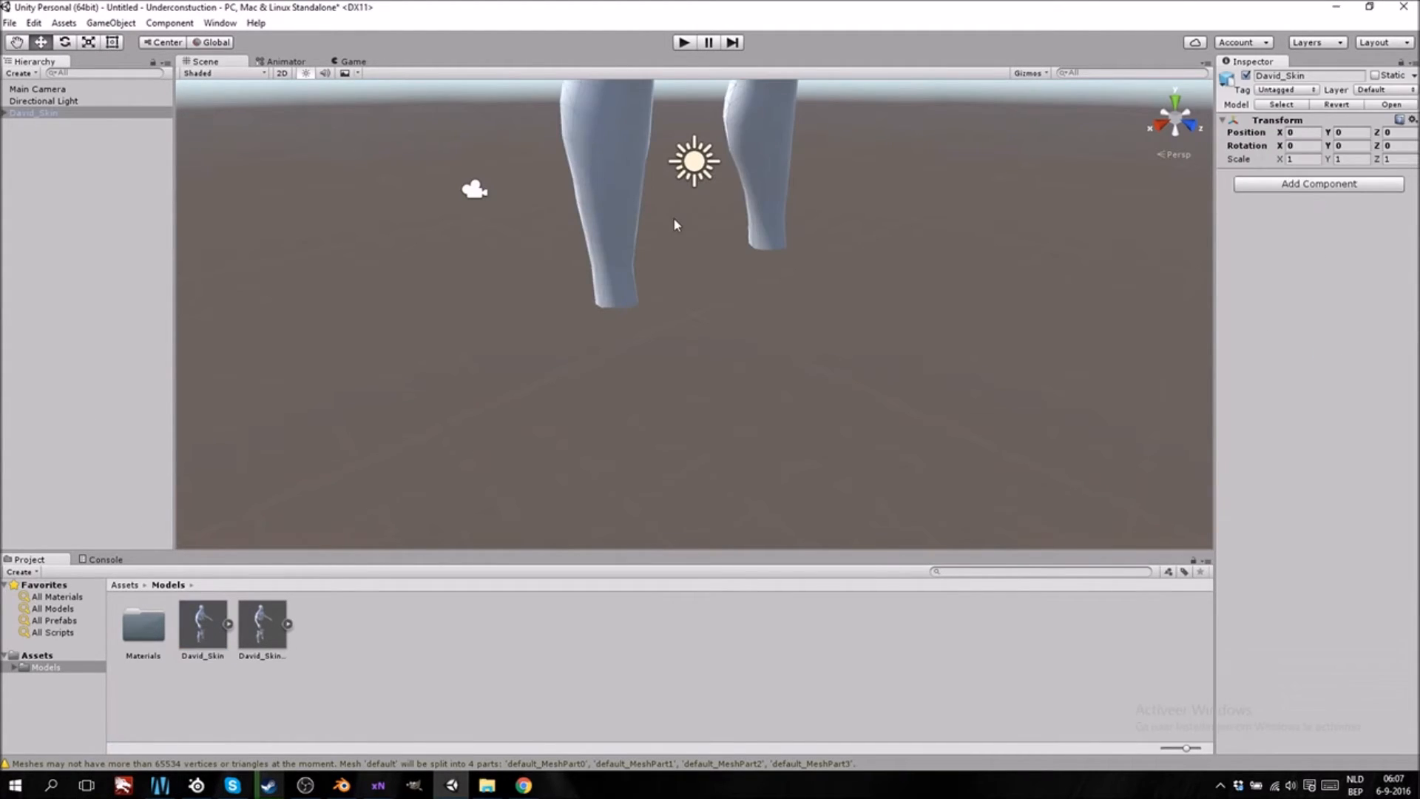
Examine the placed David_Skin model from the front and the back in the scene
{"action": "scroll", "coordinate": [854, 251], "scroll_direction": "down", "scroll_amount": 5}
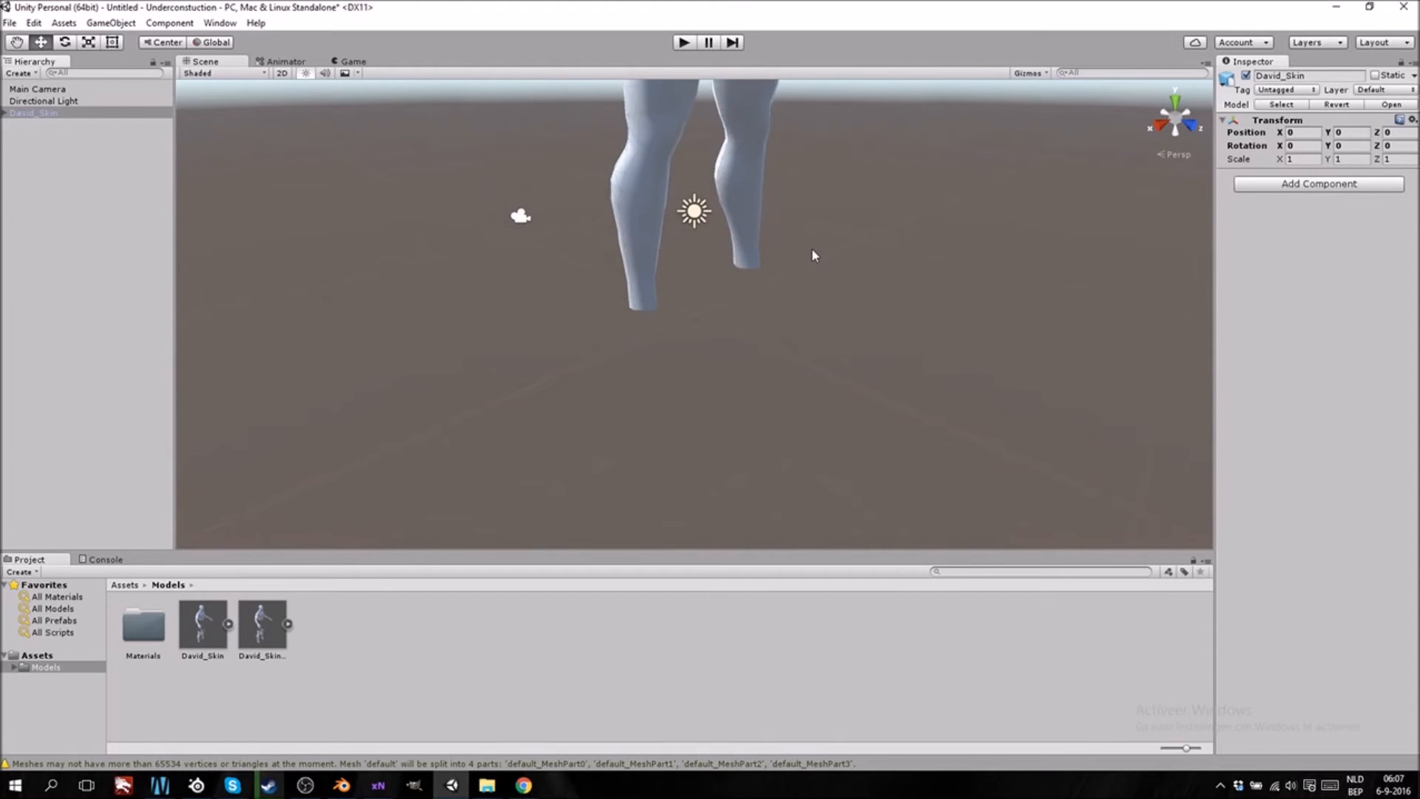
{"action": "scroll", "coordinate": [787, 273], "scroll_direction": "down", "scroll_amount": 4}
{"action": "middle_click_drag", "start_coordinate": [793, 204], "coordinate": [767, 265]}
{"action": "scroll", "coordinate": [742, 311], "scroll_direction": "up", "scroll_amount": 4}
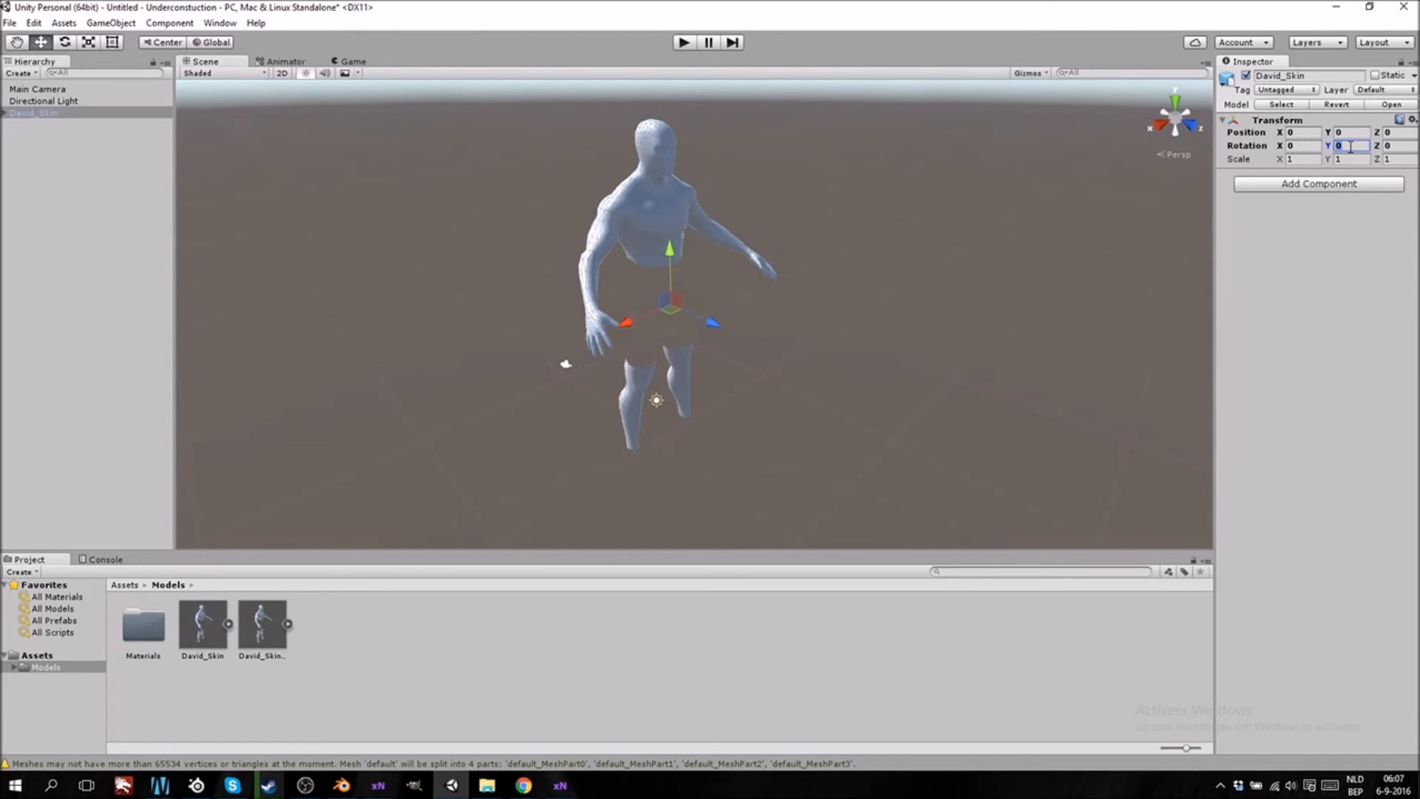
{"action": "right_click_drag", "start_coordinate": [564, 337], "coordinate": [654, 347]}
{"action": "right_click_drag", "start_coordinate": [401, 389], "coordinate": [542, 400]}
{"action": "middle_click_drag", "start_coordinate": [446, 402], "coordinate": [950, 339]}
{"action": "right_click_drag", "start_coordinate": [581, 386], "coordinate": [847, 392]}
{"action": "right_click_drag", "start_coordinate": [457, 397], "coordinate": [614, 397]}
{"action": "middle_click_drag", "start_coordinate": [415, 398], "coordinate": [646, 365]}
{"action": "scroll", "coordinate": [635, 367], "scroll_direction": "down", "scroll_amount": 5}
{"action": "right_click_drag", "start_coordinate": [781, 303], "coordinate": [752, 306]}
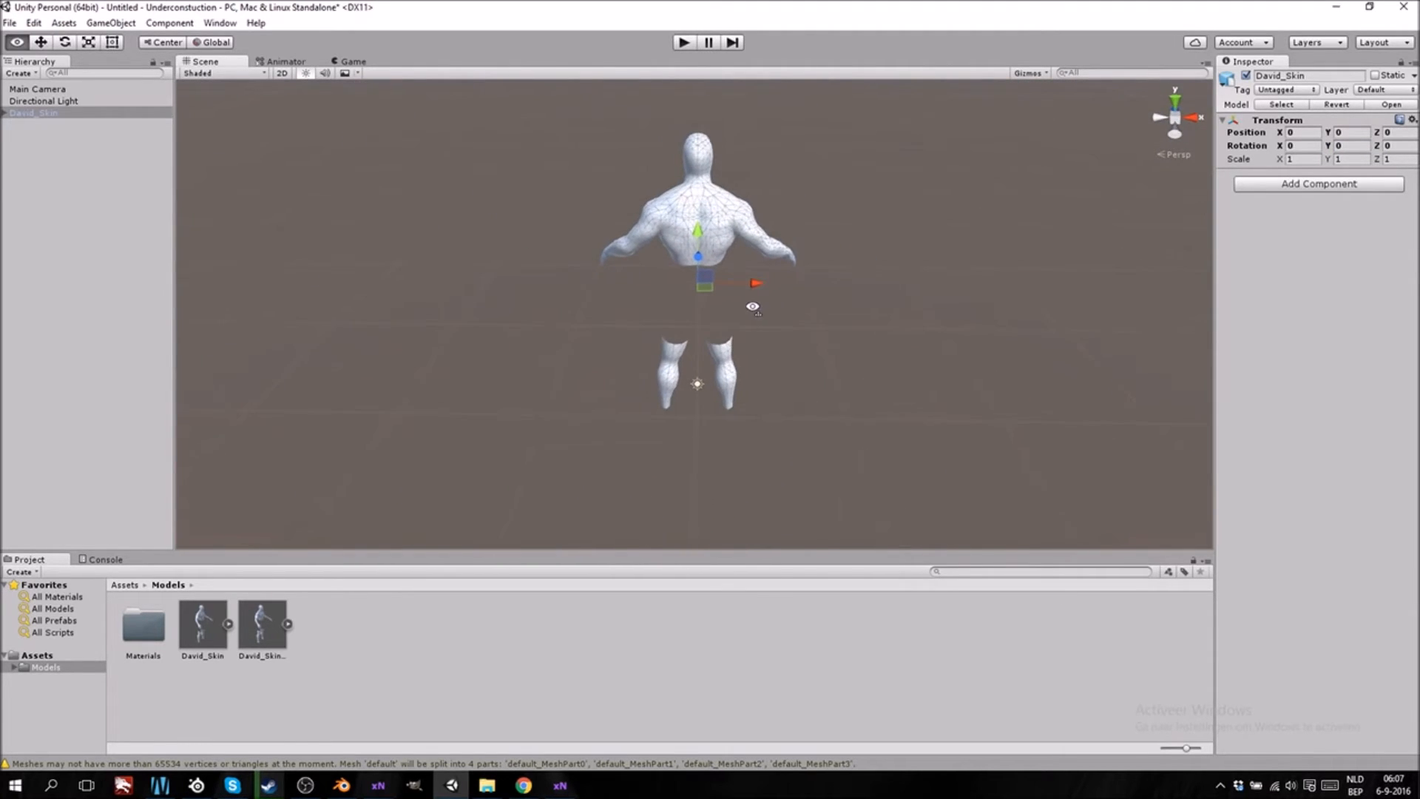
Bring up xNormal's interactive height tonemapper and close it with the suggested minimum and maximum points
{"action": "right_click", "coordinate": [429, 640]}
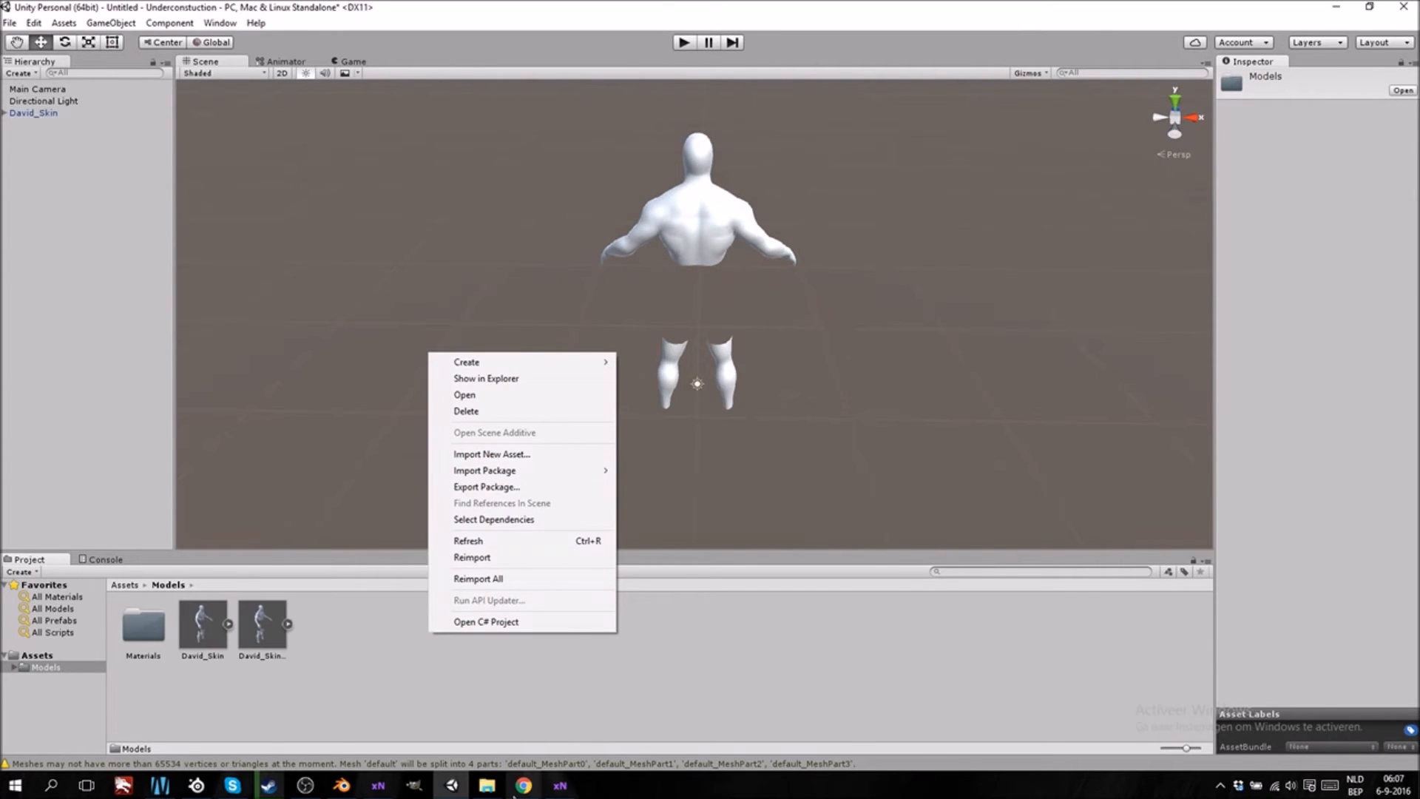
{"action": "left_click", "coordinate": [559, 785]}
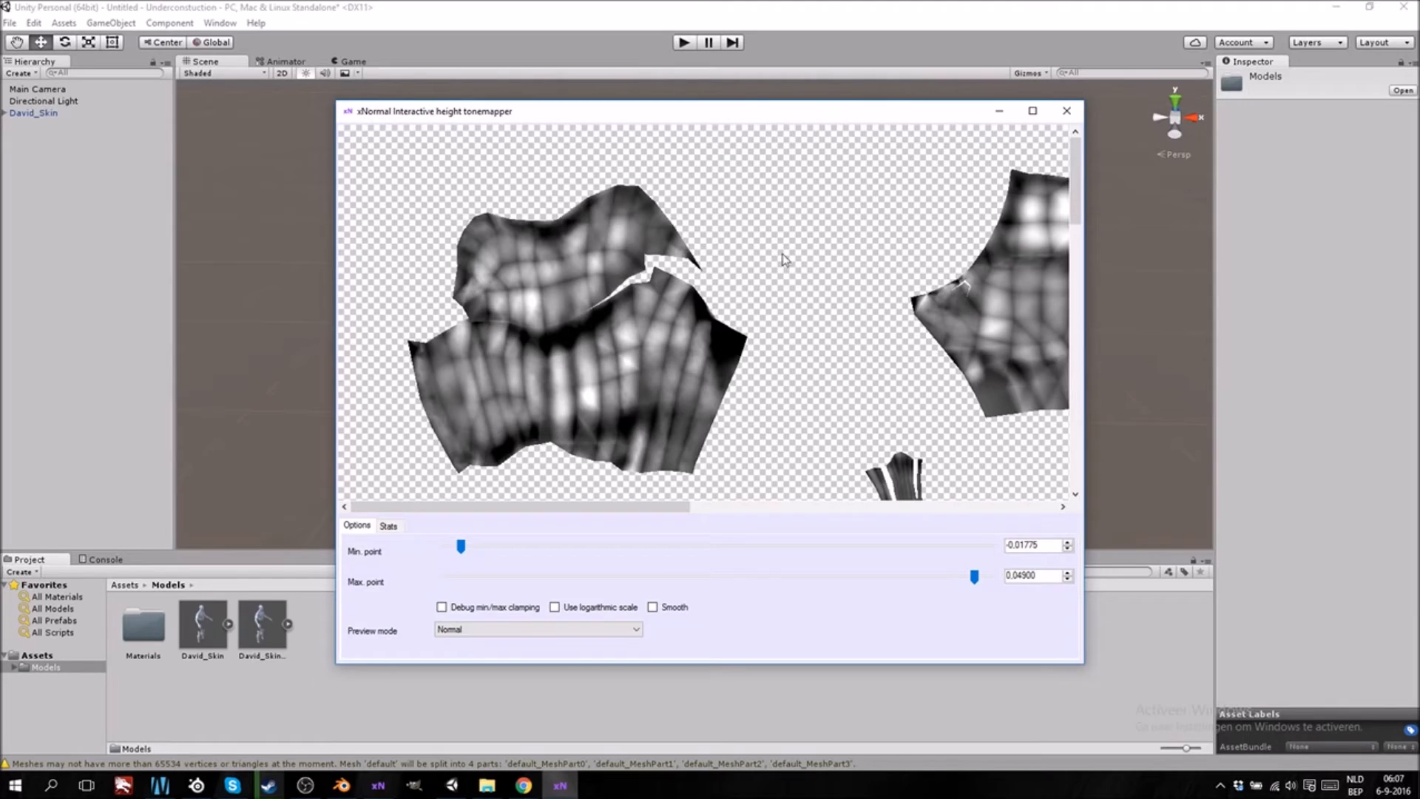
{"action": "left_click", "coordinate": [1066, 111]}
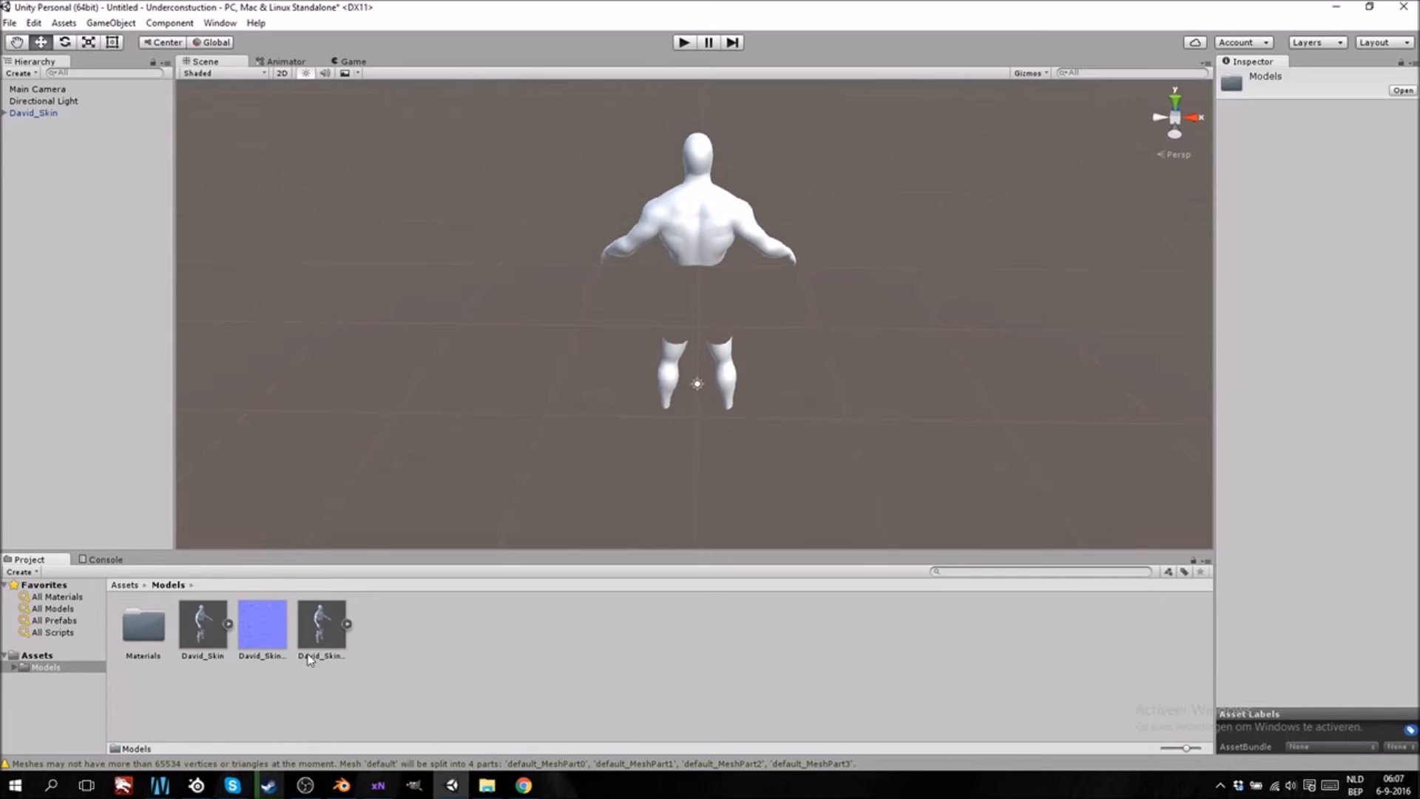
Follow the ambient occlusion bake in xNormal's preview until it is done and close the preview
{"action": "mouse_move", "coordinate": [377, 786]}
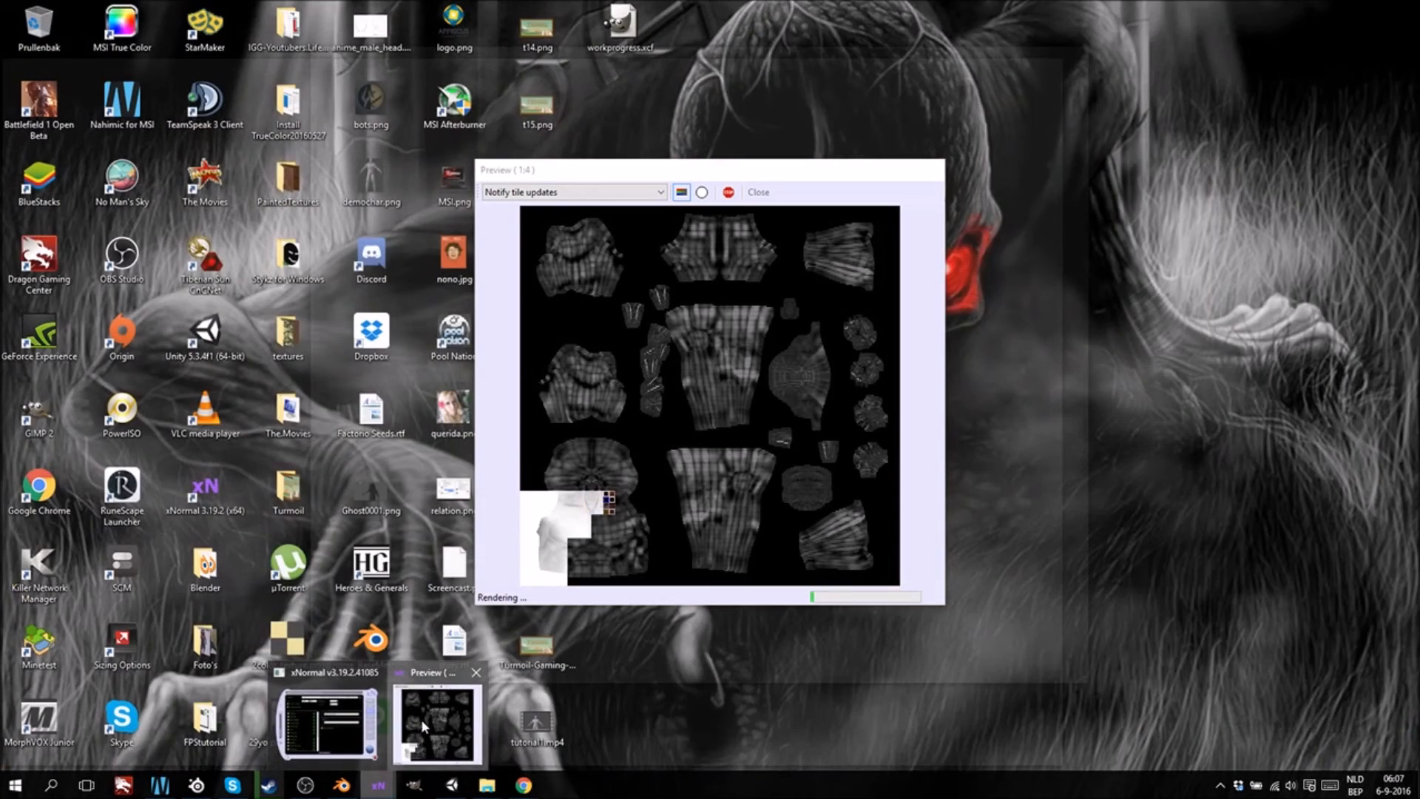
{"action": "left_click", "coordinate": [420, 718]}
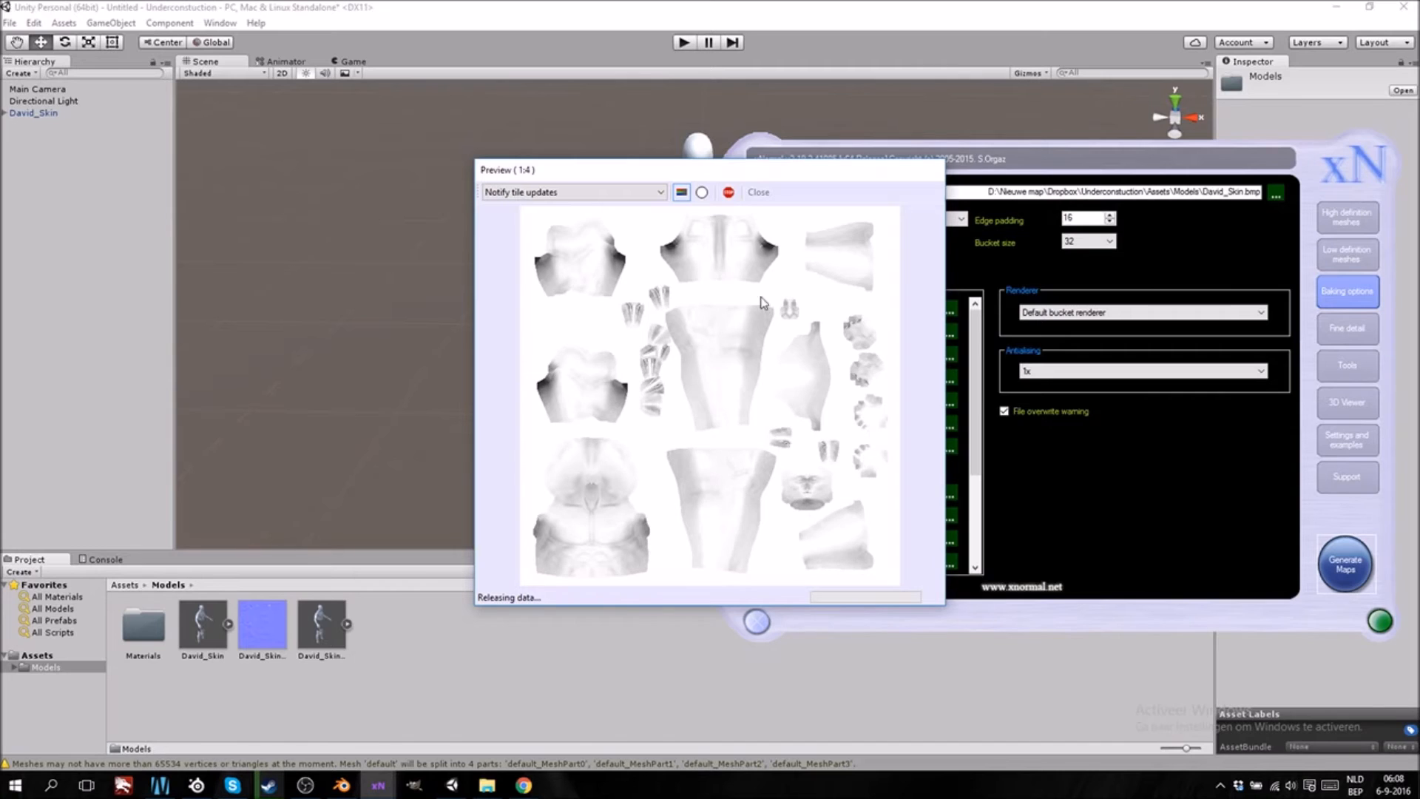
{"action": "left_click", "coordinate": [759, 192]}
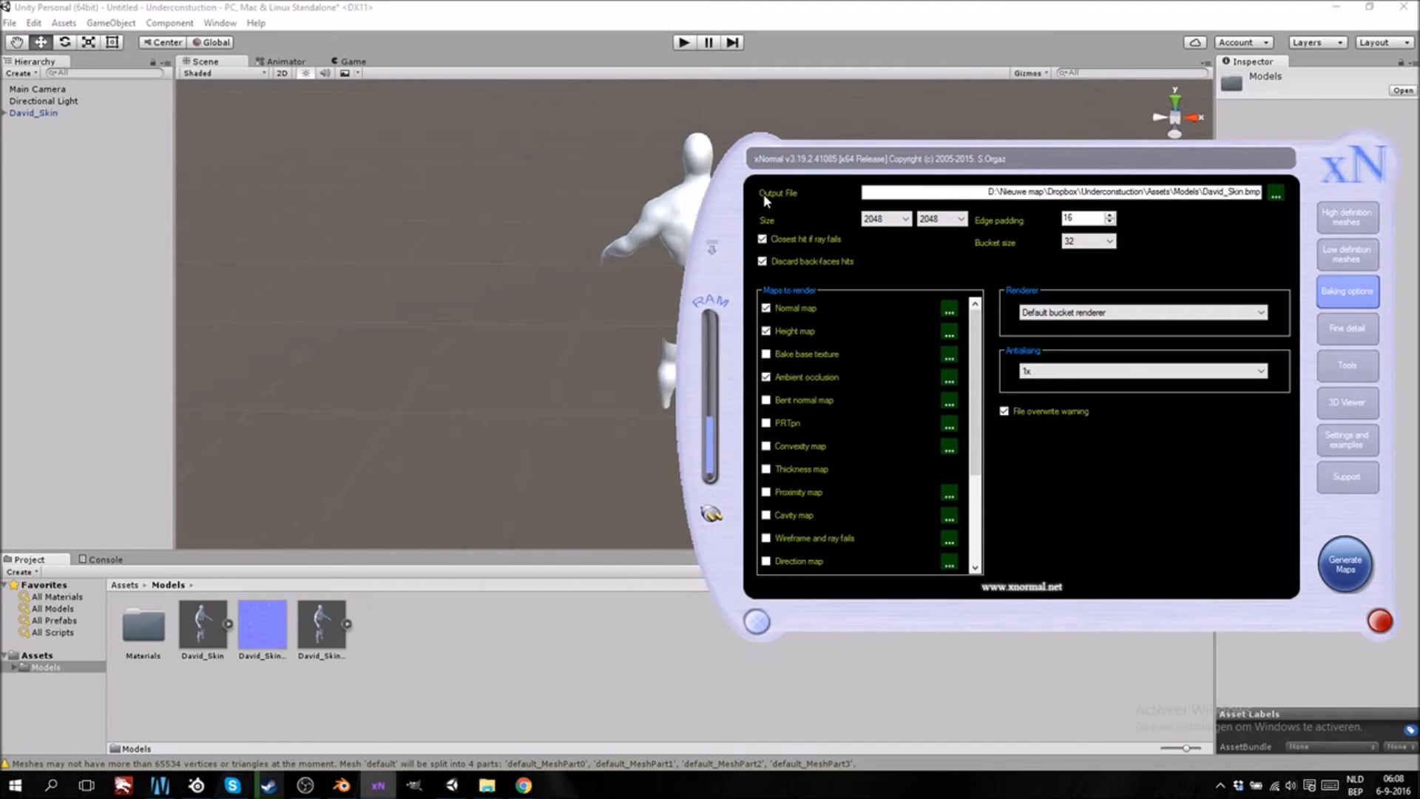
Switch to Unity and create a new material named David_Skin in the Models folder
{"action": "left_click", "coordinate": [532, 649]}
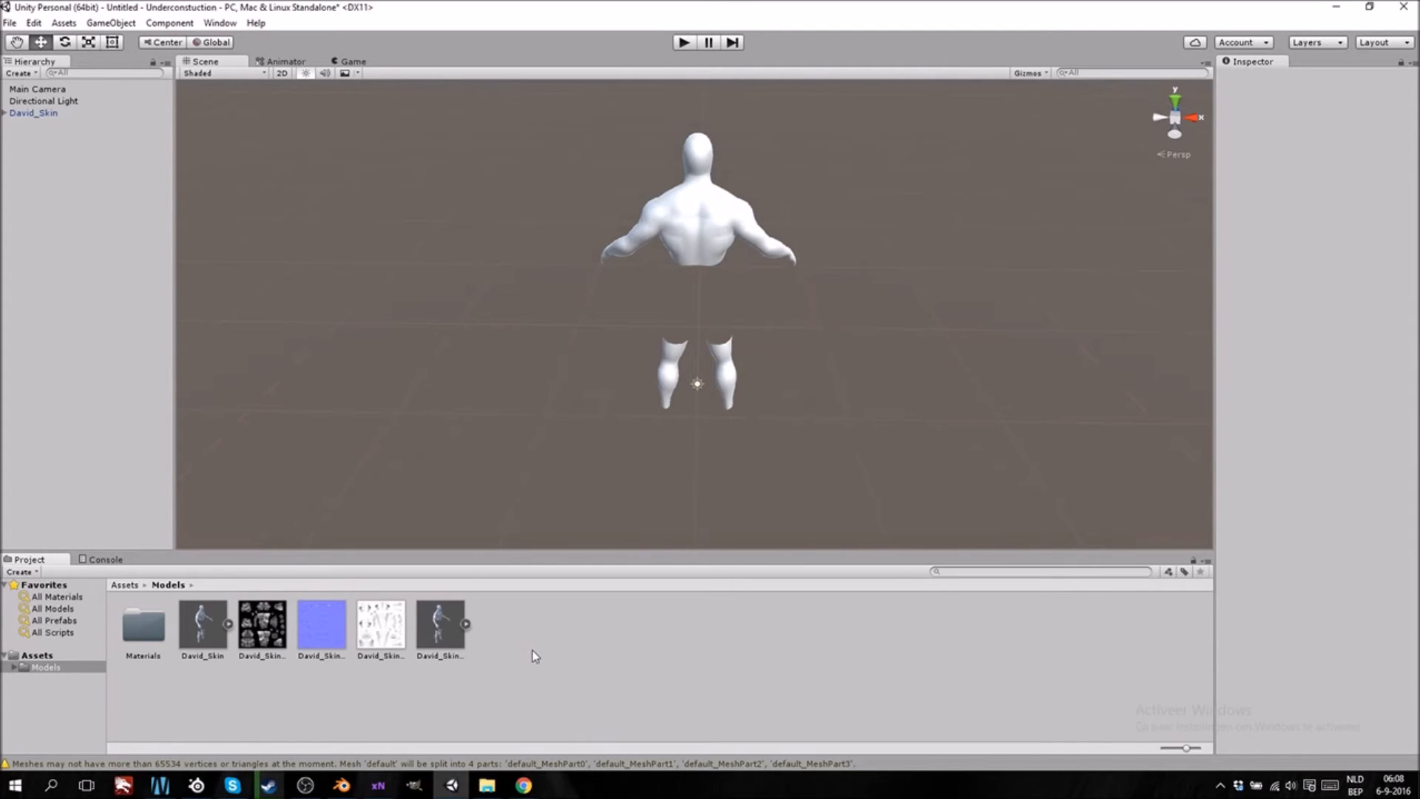
{"action": "right_click", "coordinate": [532, 650]}
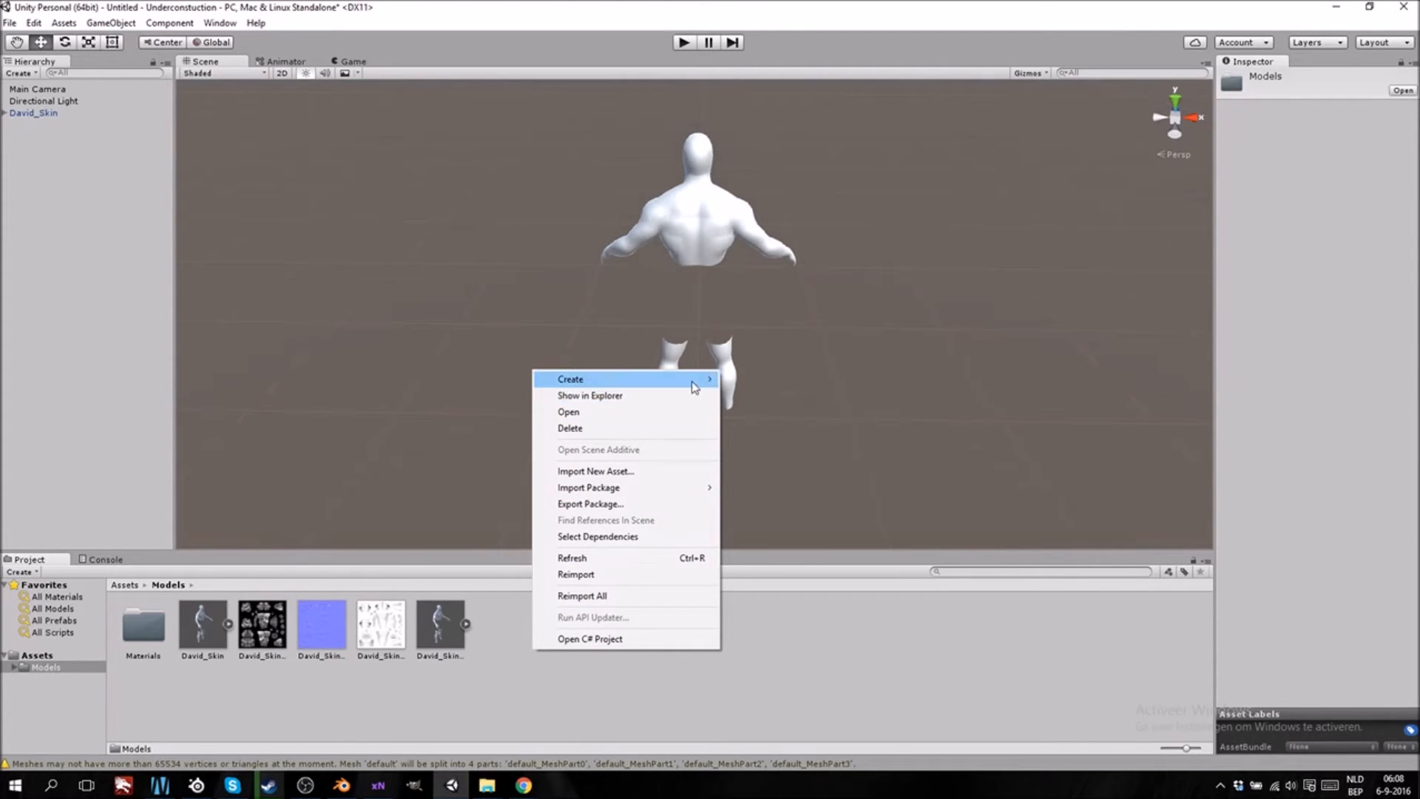
{"action": "mouse_move", "coordinate": [695, 384]}
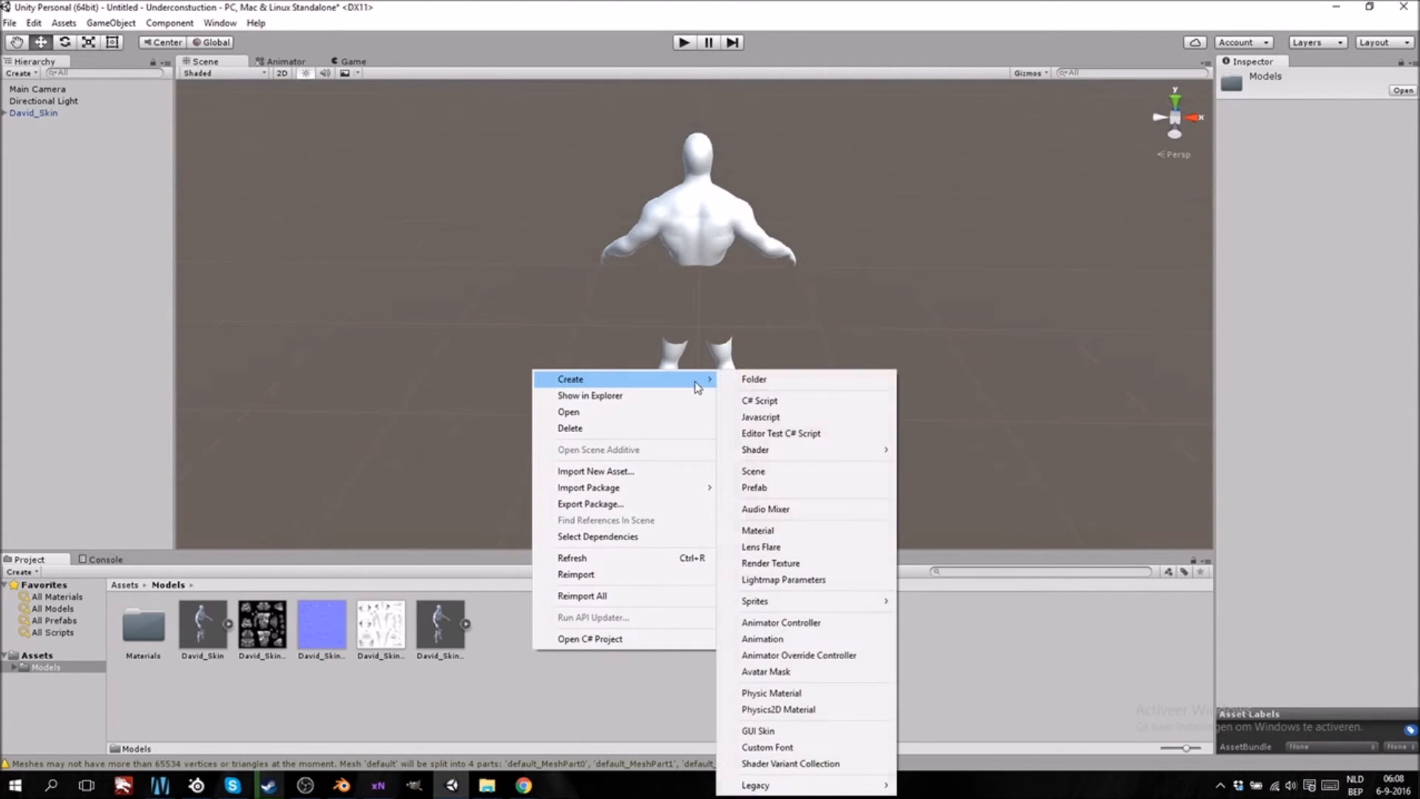
{"action": "left_click", "coordinate": [803, 529]}
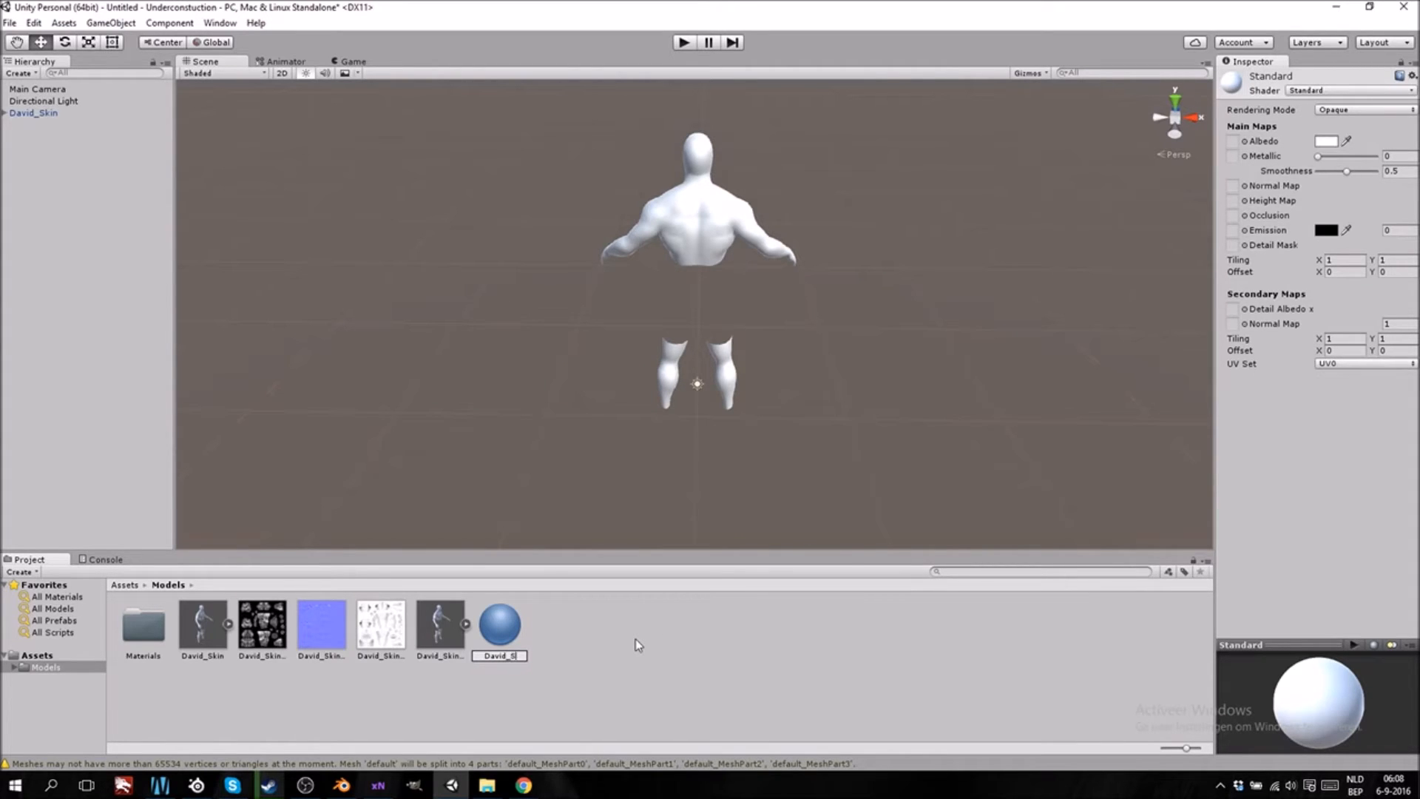
{"action": "type", "text": "David_Skin"}
{"action": "key", "text": "Return"}
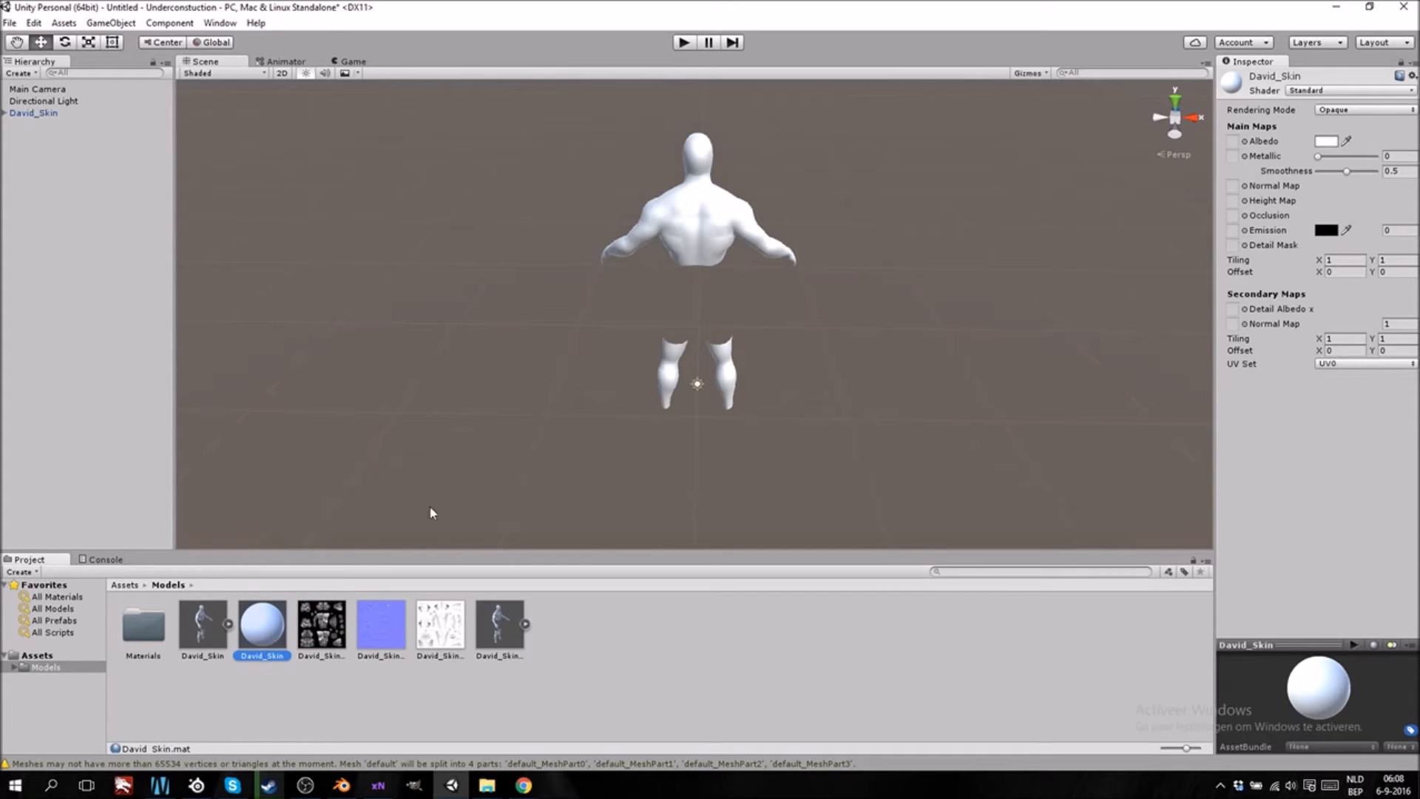
Apply the David_Skin material to the model and give it the baked normal map, fixing the texture's normal map type
{"action": "left_click_drag", "start_coordinate": [433, 512], "coordinate": [667, 236]}
{"action": "left_click_drag", "start_coordinate": [385, 639], "coordinate": [1234, 192]}
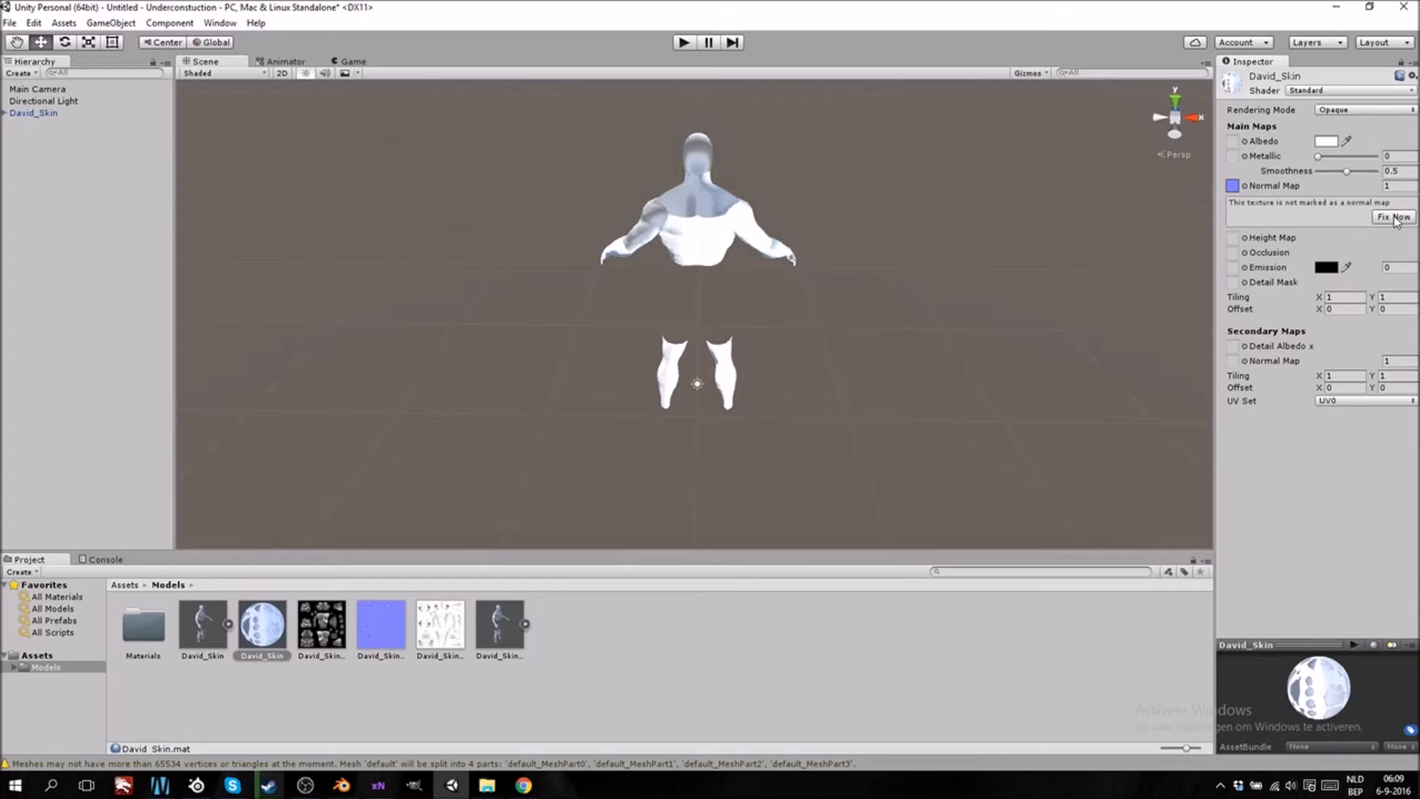
{"action": "left_click", "coordinate": [1390, 216]}
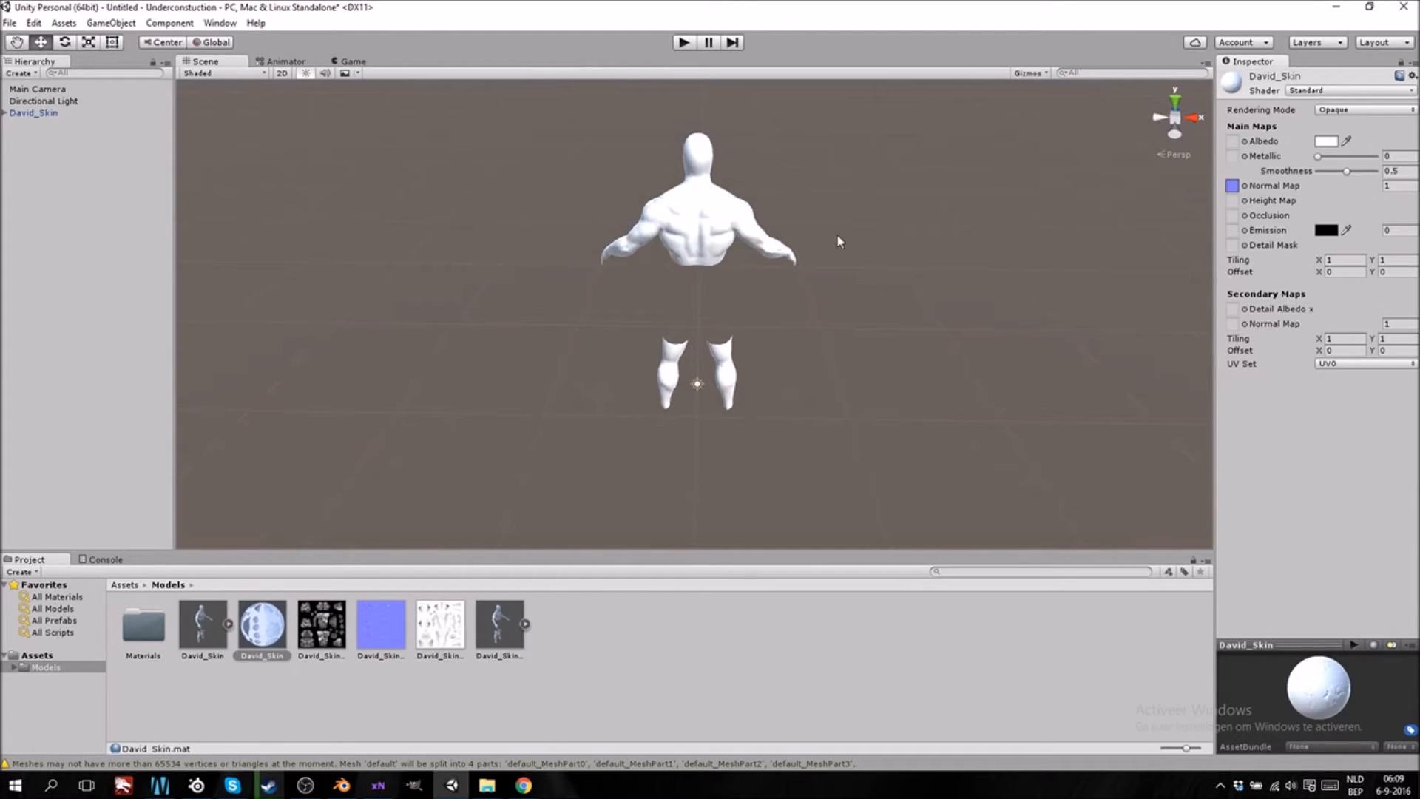
Inspect the normal-mapped muscle detail on the model's front and back
{"action": "scroll", "coordinate": [796, 246], "scroll_direction": "up", "scroll_amount": 3}
{"action": "middle_click_drag", "start_coordinate": [800, 216], "coordinate": [797, 263]}
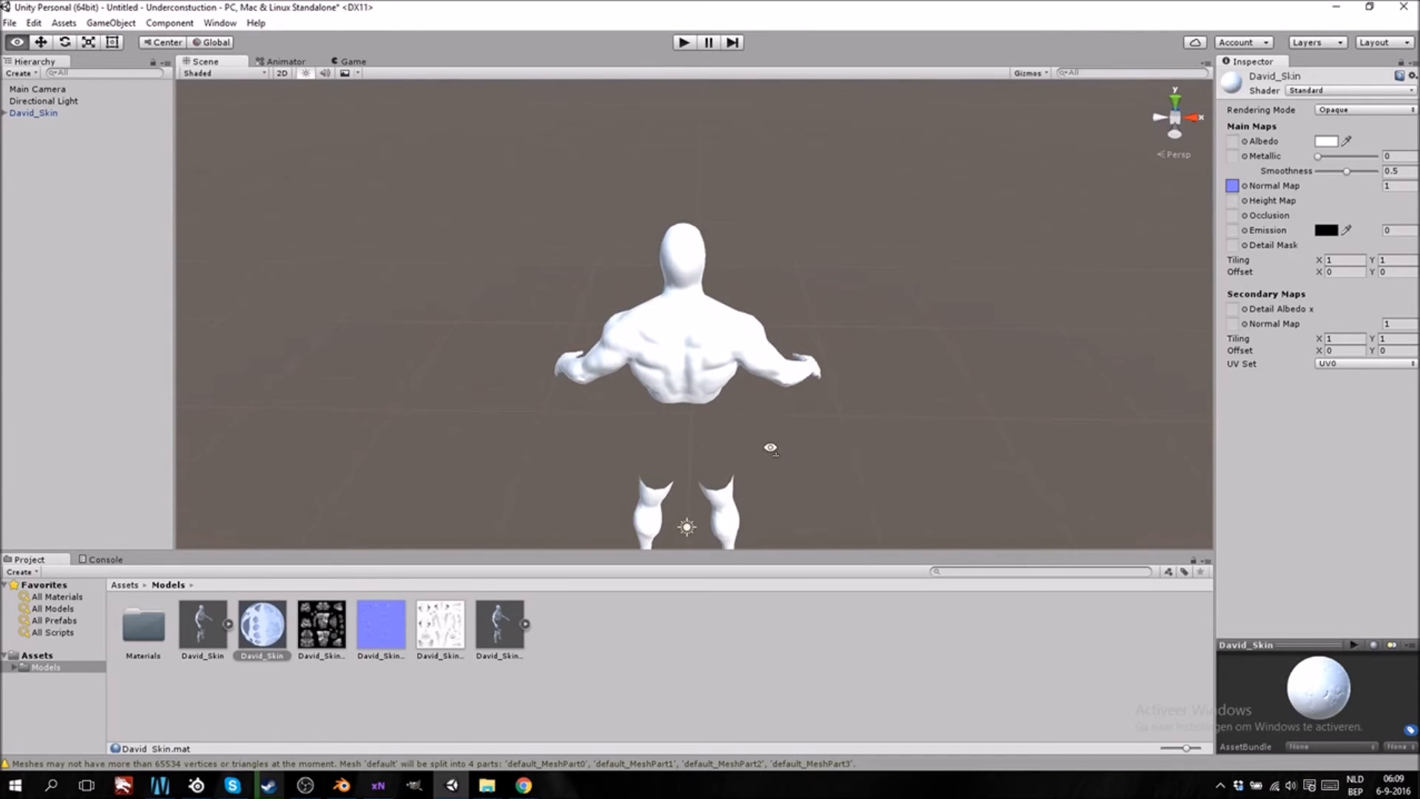
{"action": "right_click_drag", "start_coordinate": [783, 469], "coordinate": [730, 404]}
{"action": "middle_click_drag", "start_coordinate": [847, 455], "coordinate": [757, 372]}
{"action": "right_click_drag", "start_coordinate": [599, 387], "coordinate": [515, 411]}
{"action": "middle_click_drag", "start_coordinate": [516, 411], "coordinate": [503, 377]}
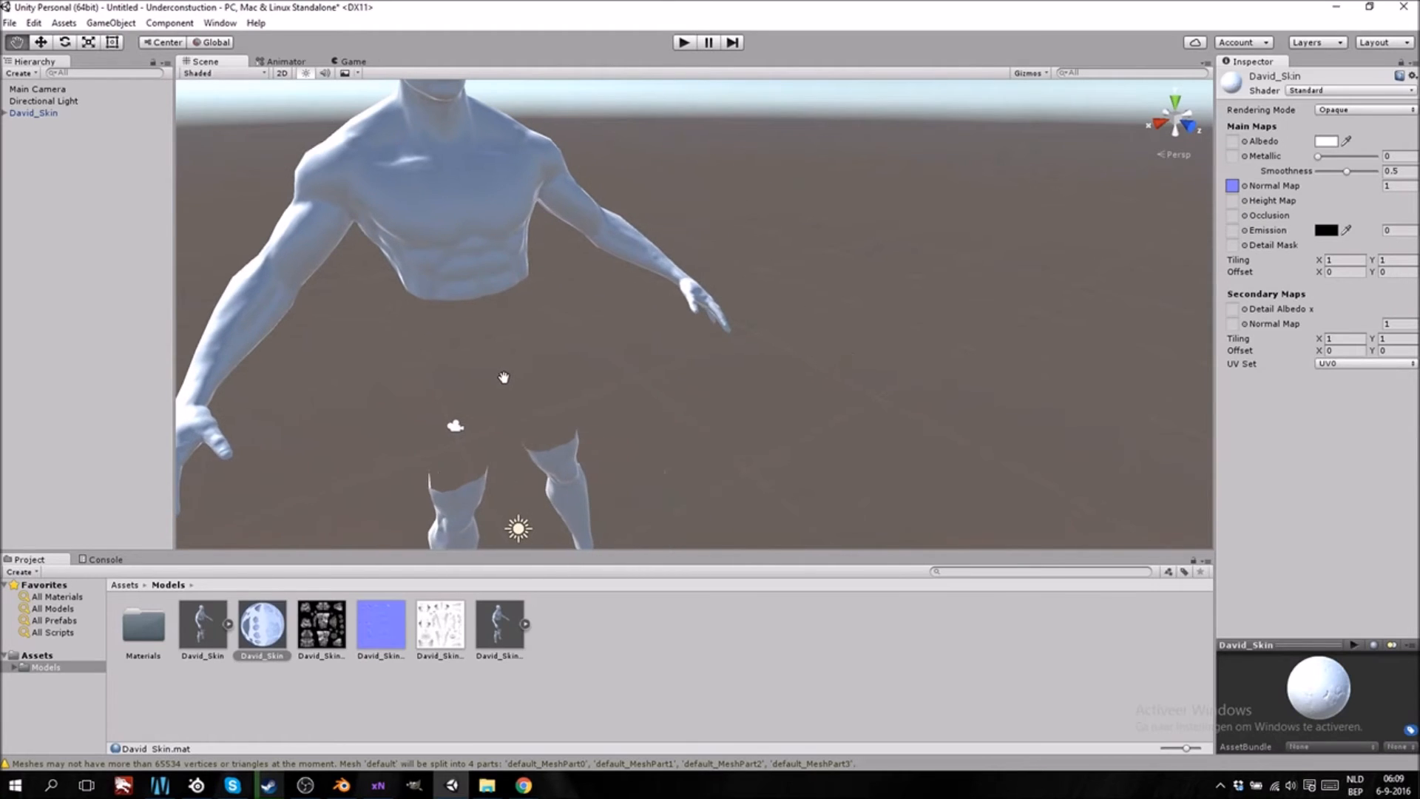
{"action": "right_click_drag", "start_coordinate": [703, 339], "coordinate": [812, 385]}
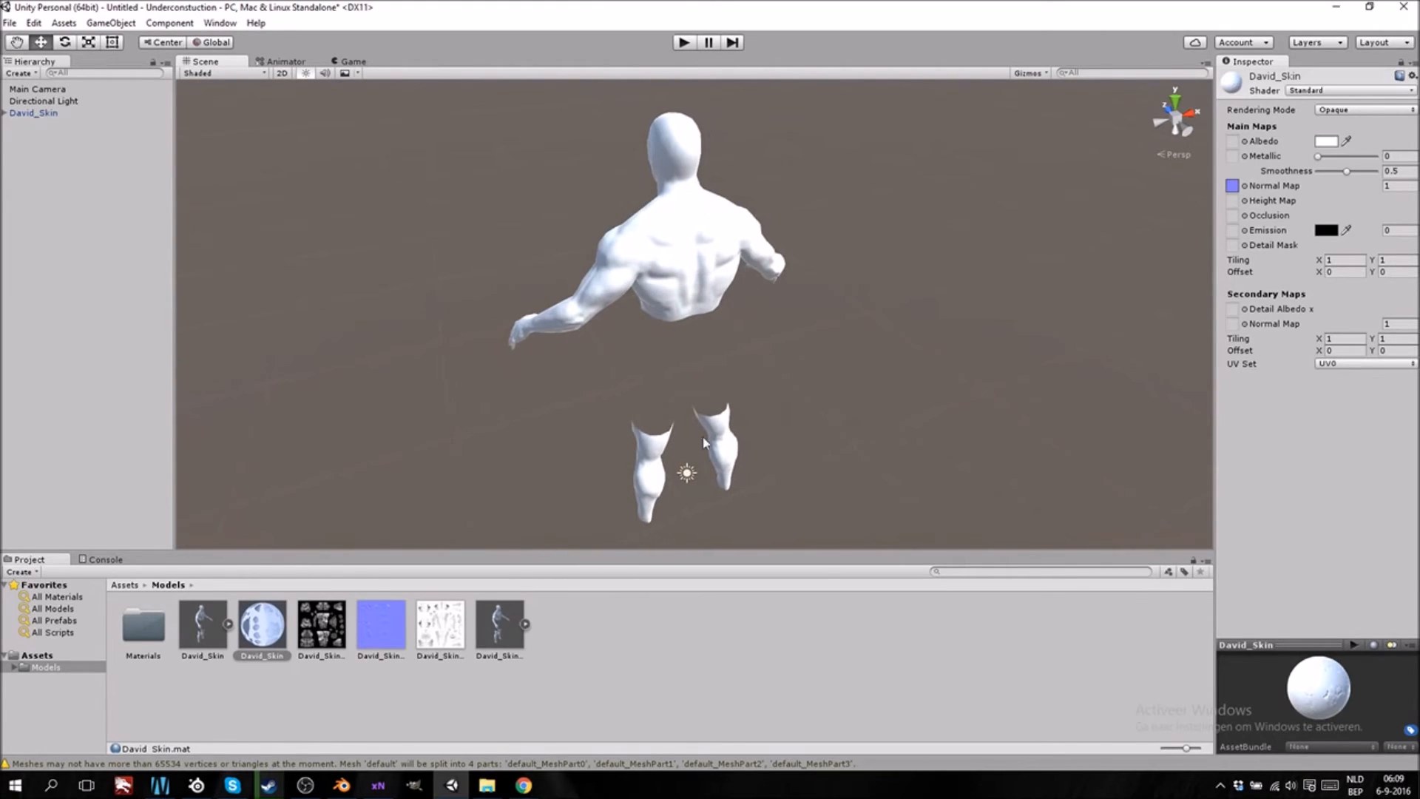
Assign the baked height map with a strength of 0.005 and set the material's shader to Standard (Specular setup)
{"action": "left_click_drag", "start_coordinate": [324, 645], "coordinate": [1233, 204]}
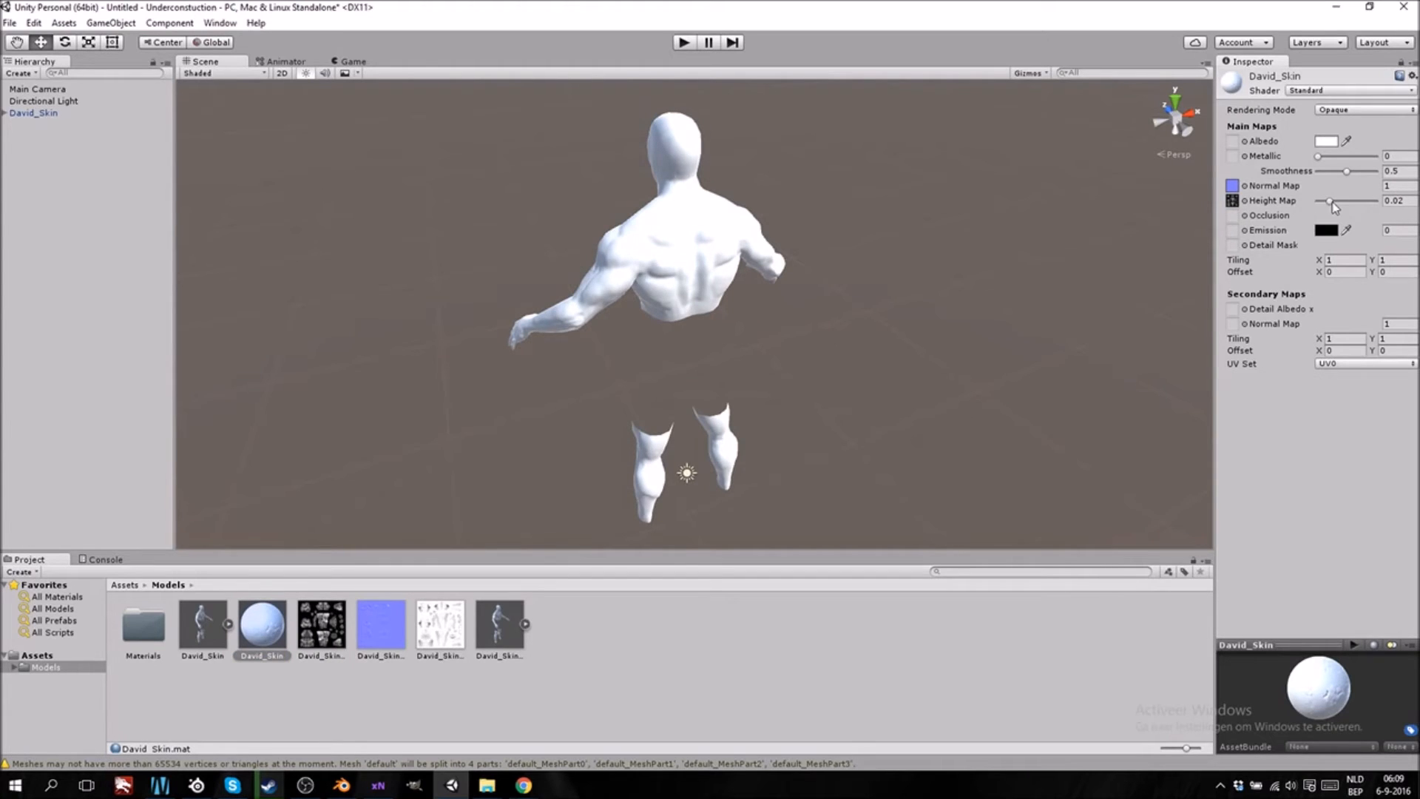
{"action": "mouse_move", "coordinate": [1314, 201]}
{"action": "left_mouse_down"}
{"action": "mouse_move", "coordinate": [1342, 200]}
{"action": "mouse_move", "coordinate": [1305, 203]}
{"action": "left_mouse_up"}
{"action": "left_click", "coordinate": [1332, 89]}
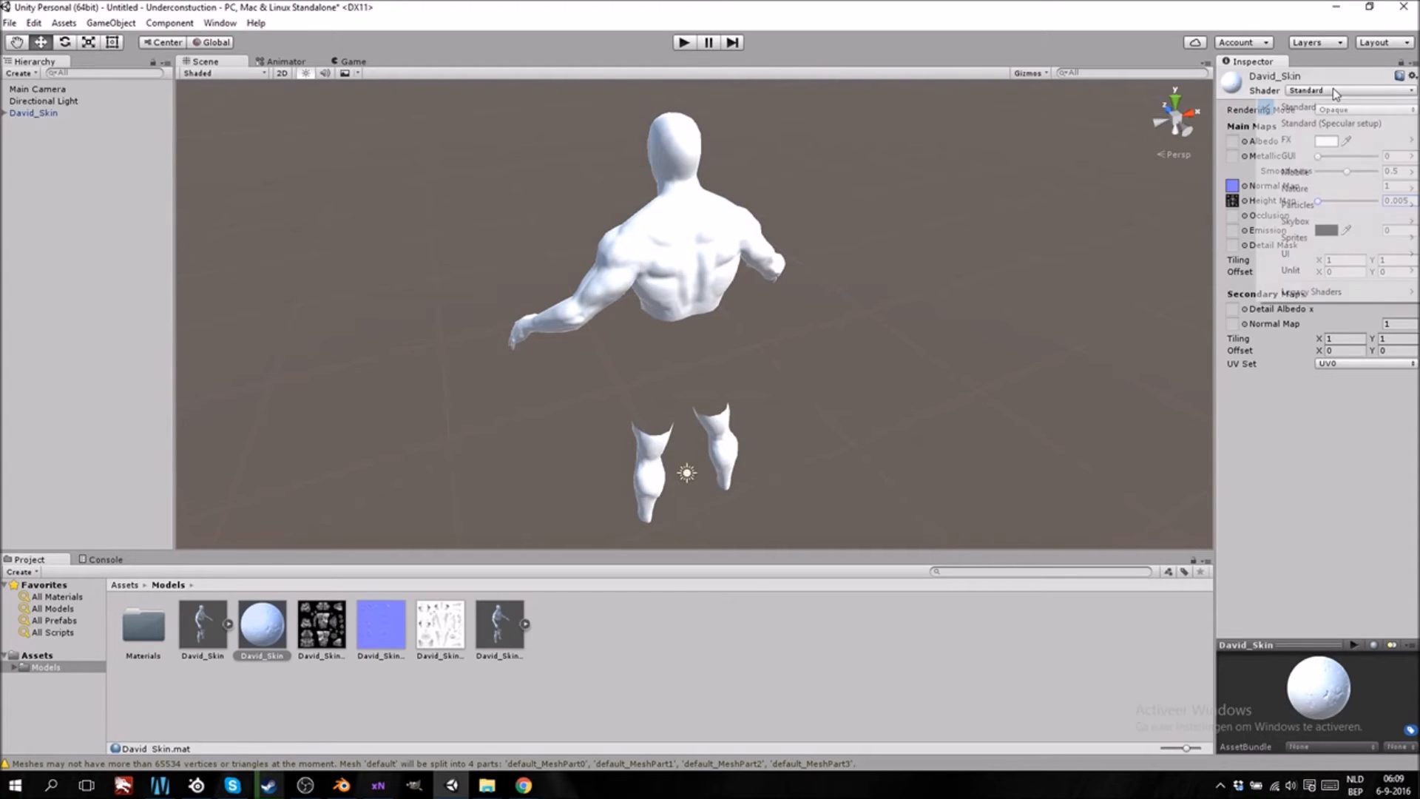
{"action": "left_click", "coordinate": [1315, 123]}
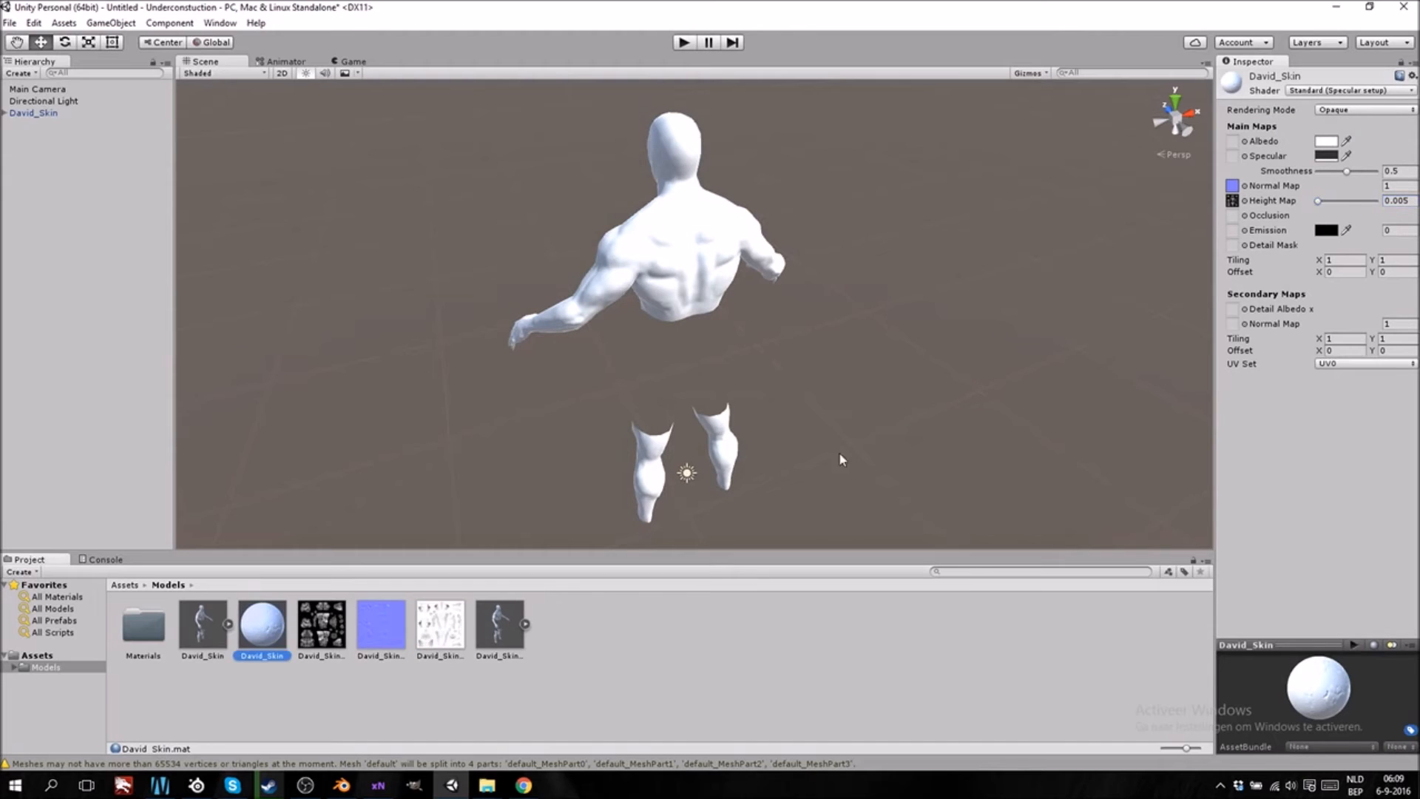
Assign the baked ambient occlusion texture as the material's occlusion map and check it on the model
{"action": "left_click_drag", "start_coordinate": [1233, 220], "coordinate": [1234, 220]}
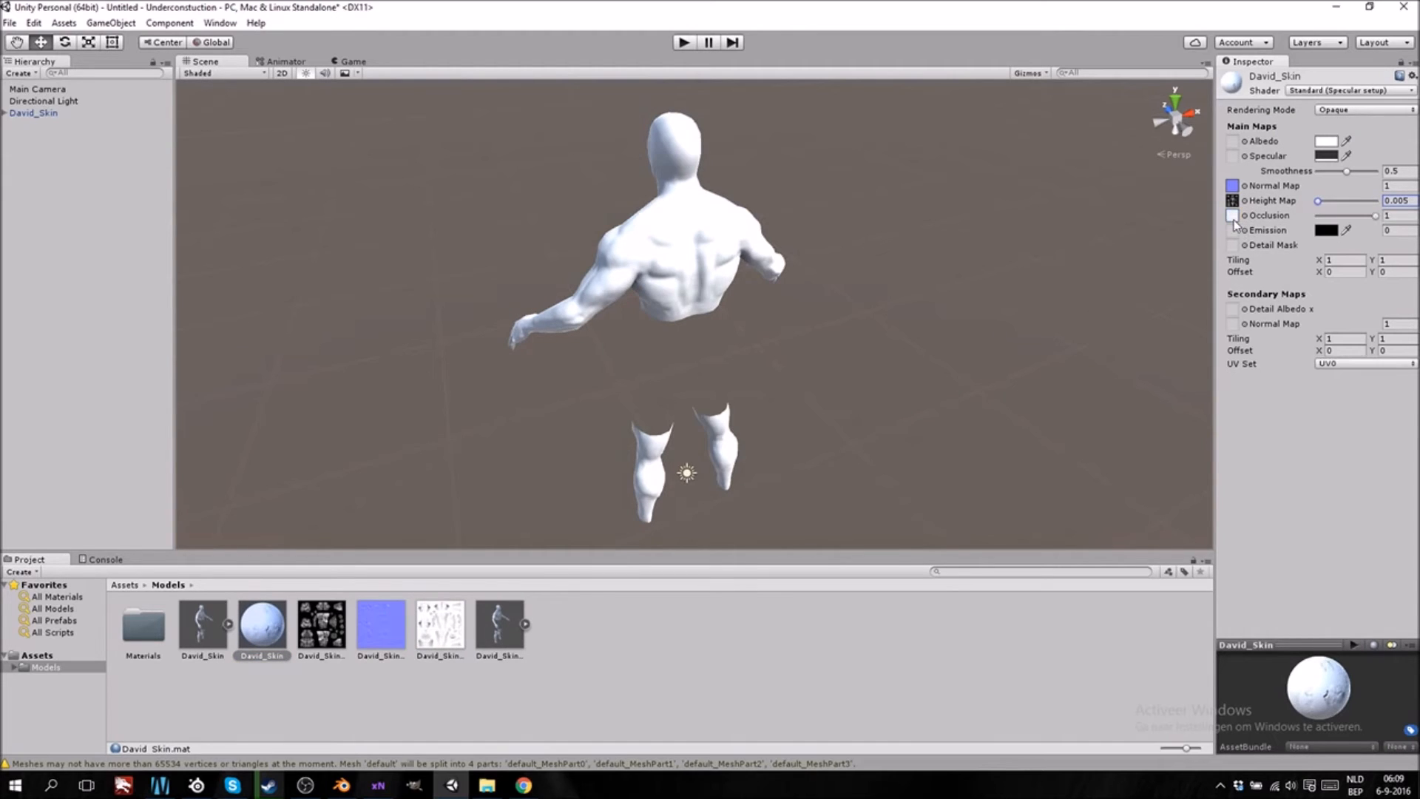
{"action": "mouse_move", "coordinate": [850, 382]}
{"action": "right_mouse_down"}
{"action": "mouse_move", "coordinate": [917, 378]}
{"action": "mouse_move", "coordinate": [868, 375]}
{"action": "mouse_move", "coordinate": [831, 392]}
{"action": "mouse_move", "coordinate": [835, 377]}
{"action": "right_mouse_up"}
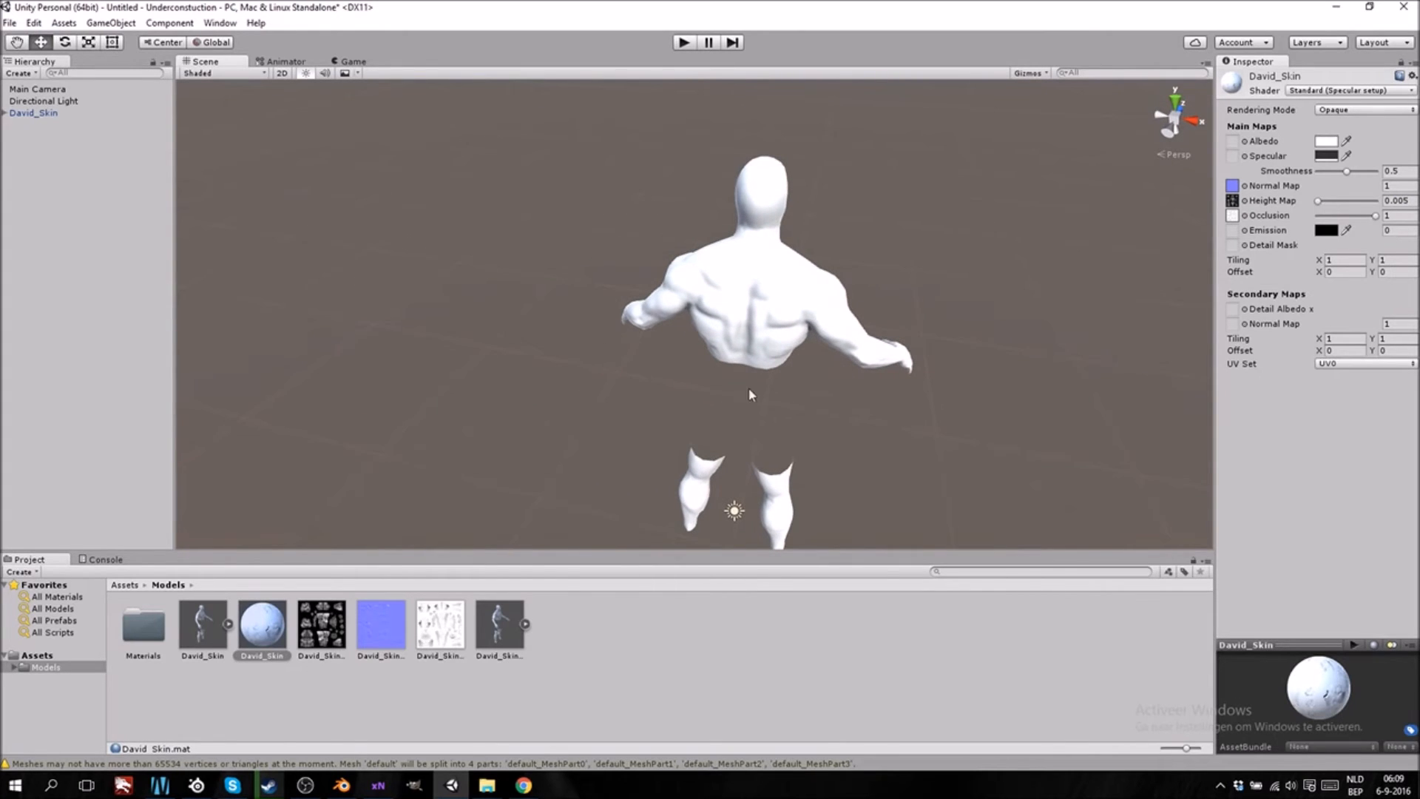
Try to set the David_Skin model's import scale factor to 0.1
{"action": "left_click", "coordinate": [220, 634]}
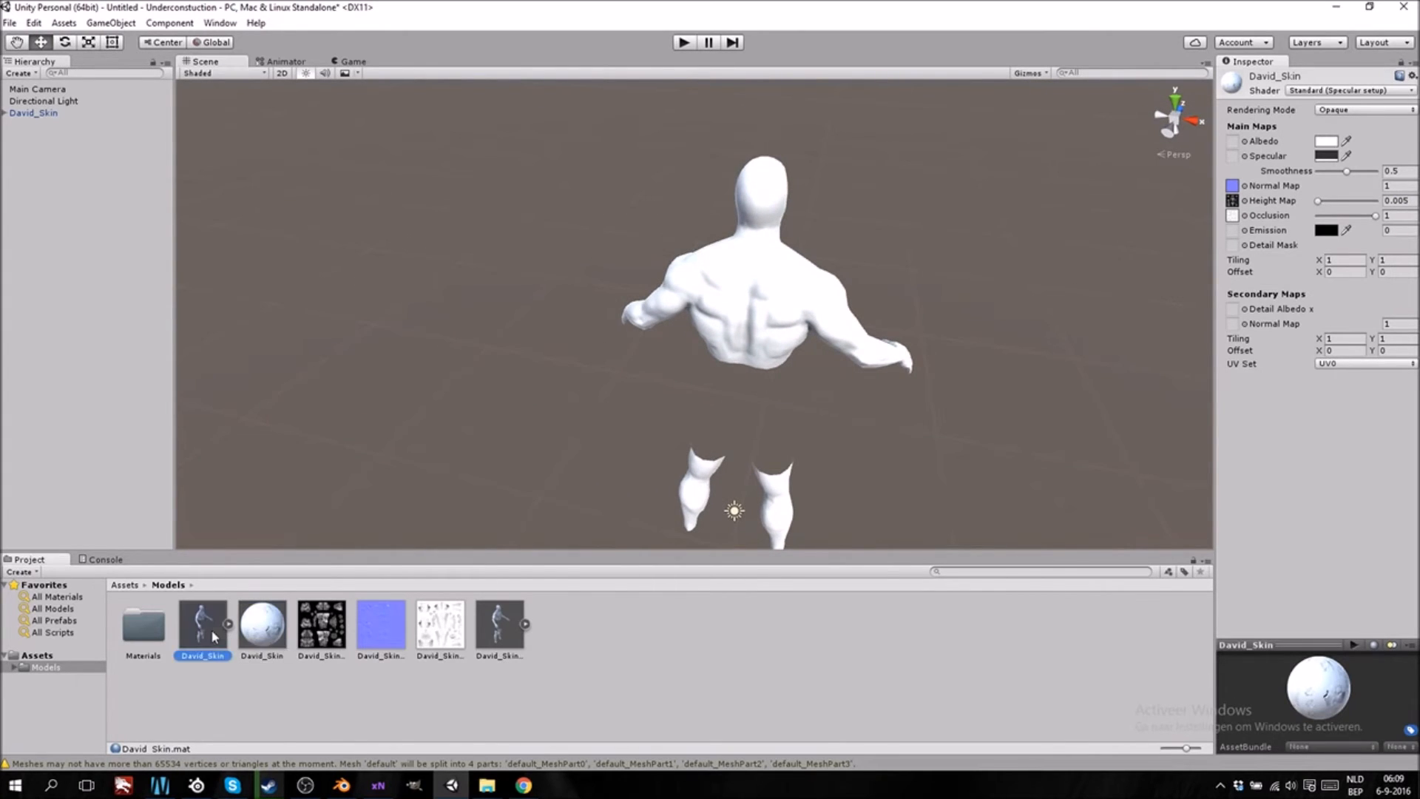
{"action": "left_click", "coordinate": [1338, 144]}
{"action": "key", "text": "BackSpace"}
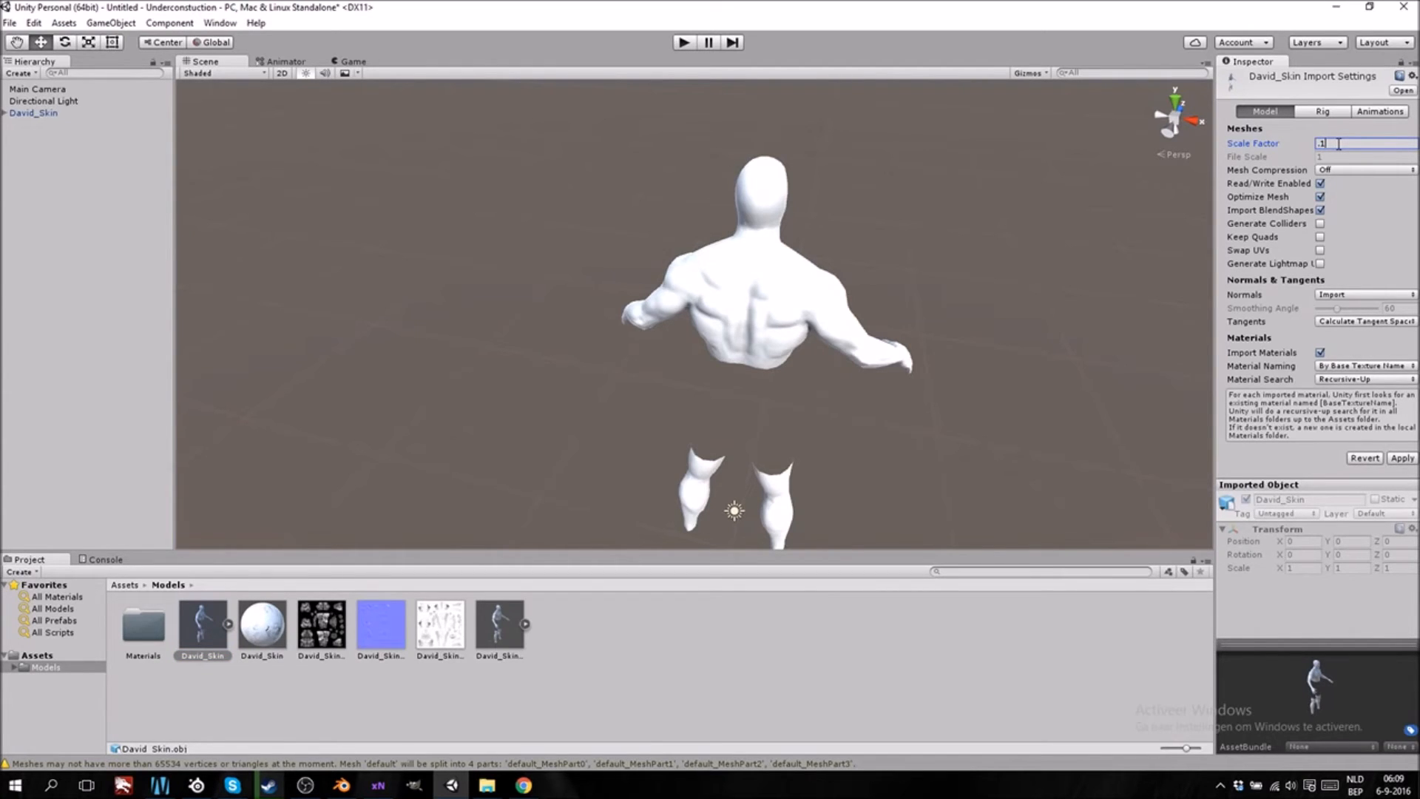
{"action": "left_click", "coordinate": [502, 620]}
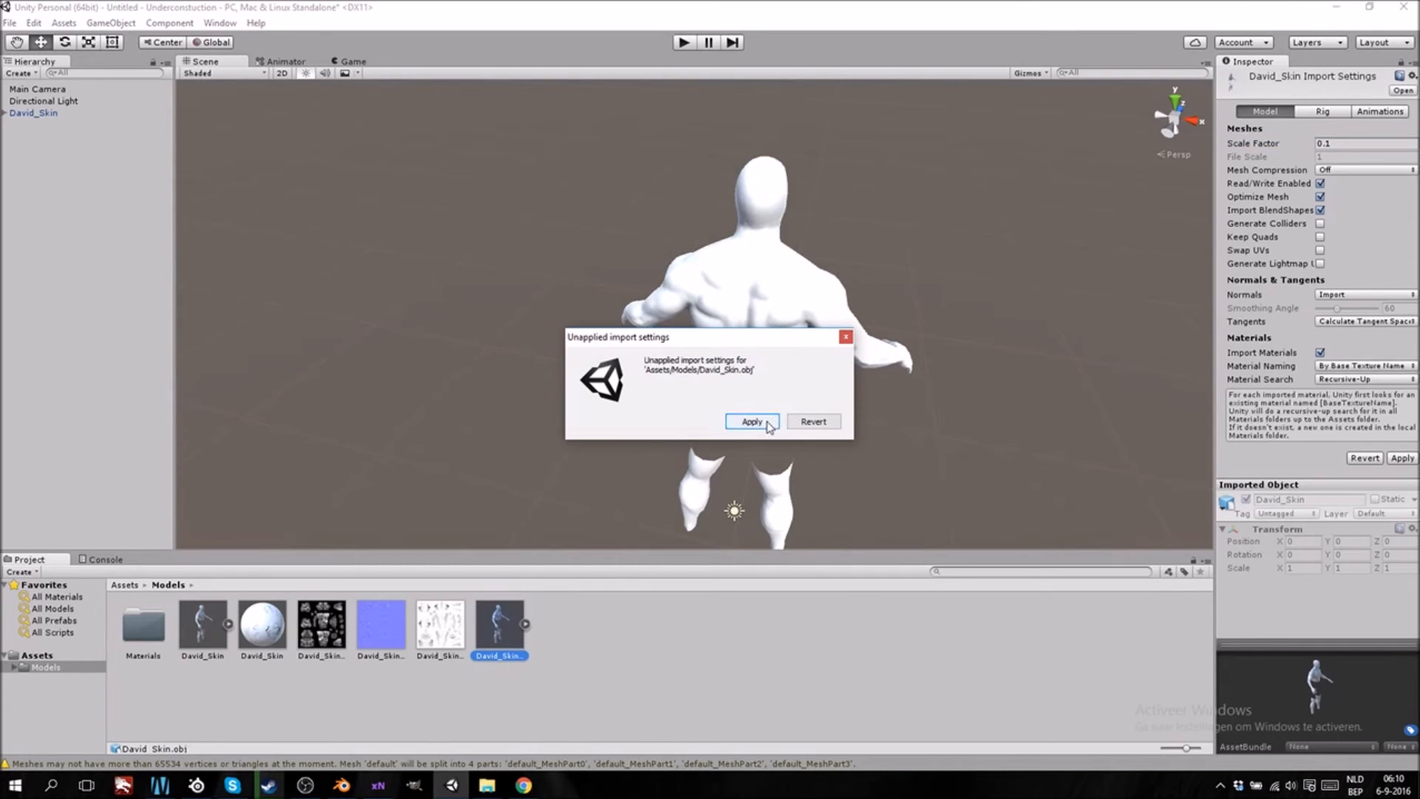
{"action": "left_click", "coordinate": [846, 337]}
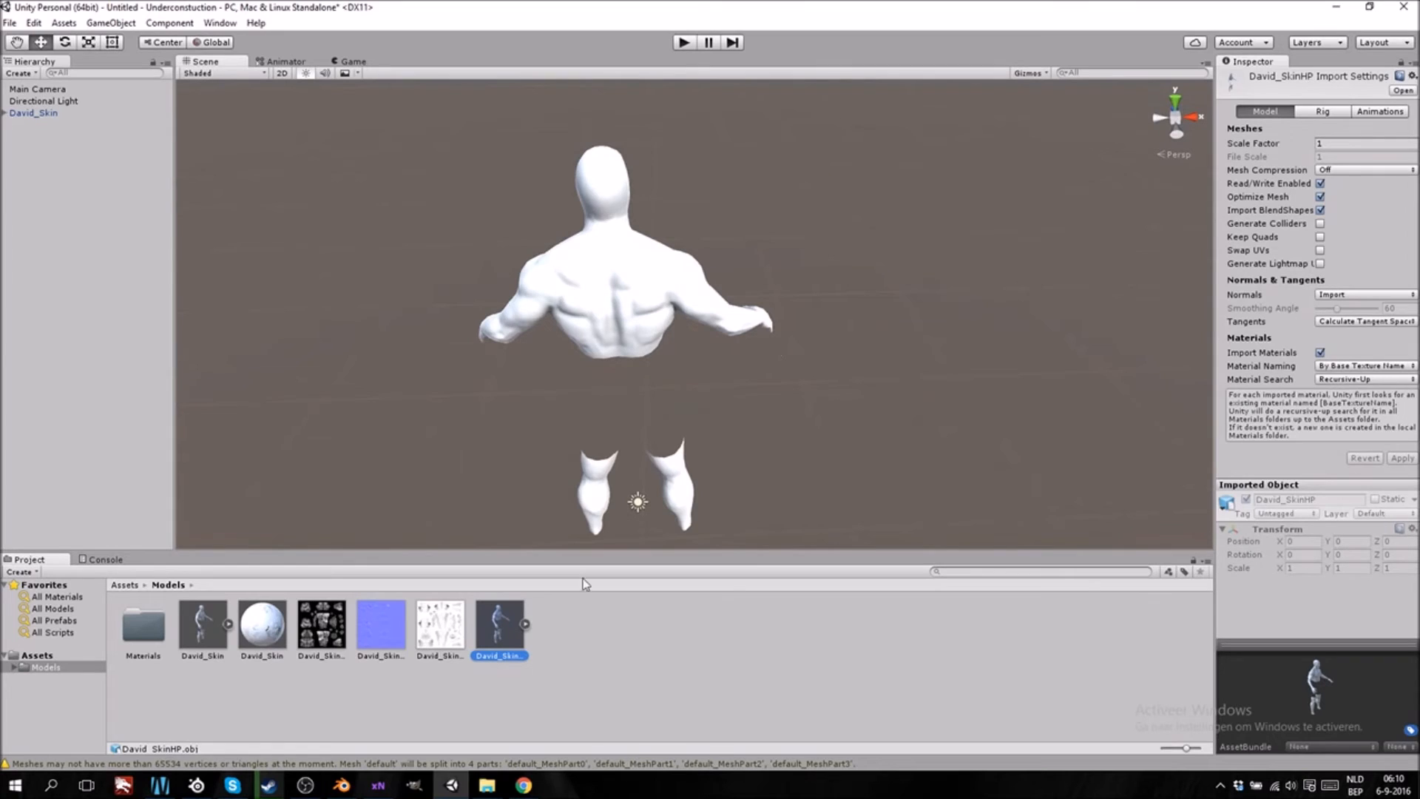
Switch to Blender and move the small low-poly body (Plane.001) 4 units along X onto the world origin
{"action": "left_click", "coordinate": [352, 786]}
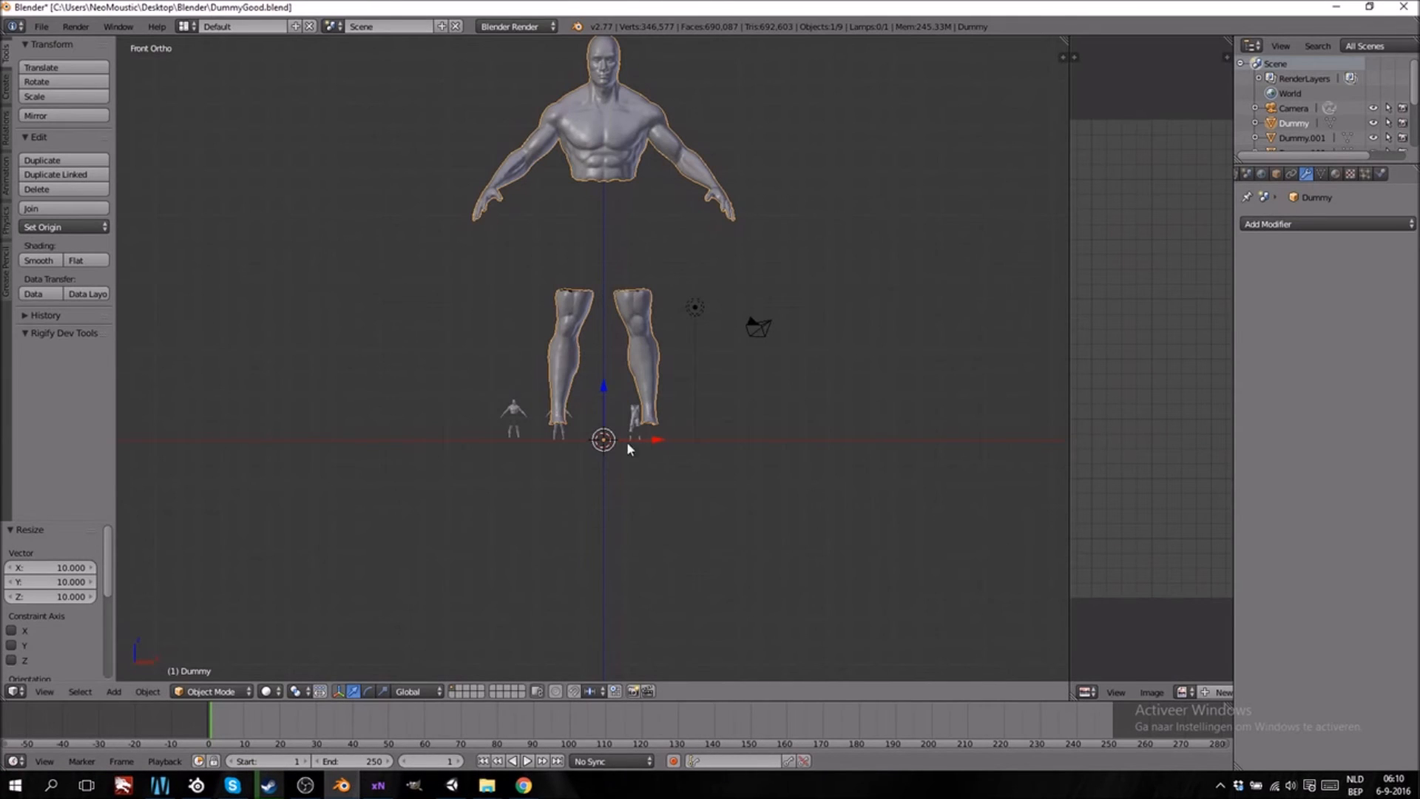
{"action": "scroll", "coordinate": [475, 494], "scroll_direction": "up", "scroll_amount": 4}
{"action": "right_click", "coordinate": [429, 494]}
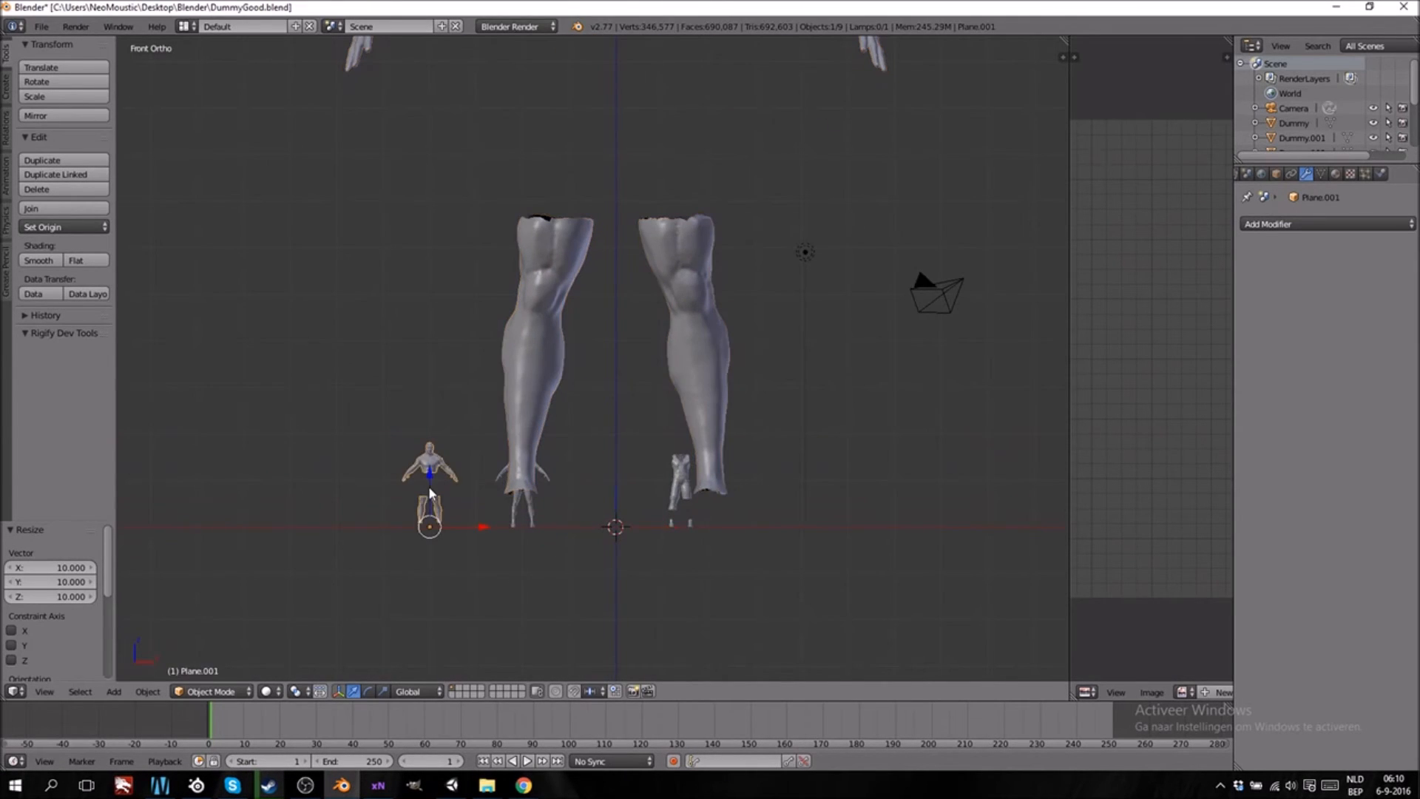
{"action": "key", "text": "g"}
{"action": "key", "text": "x"}
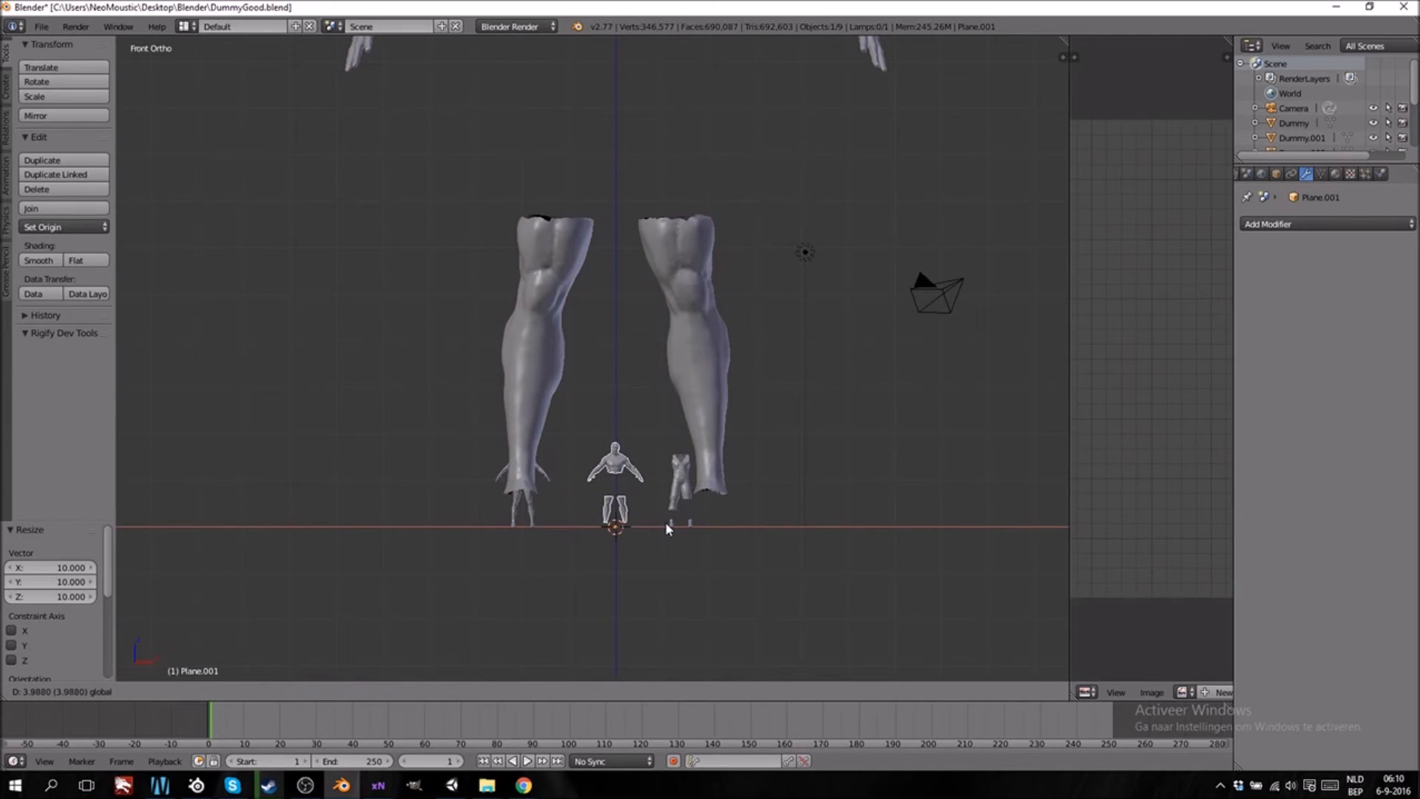
{"action": "left_click", "coordinate": [666, 528]}
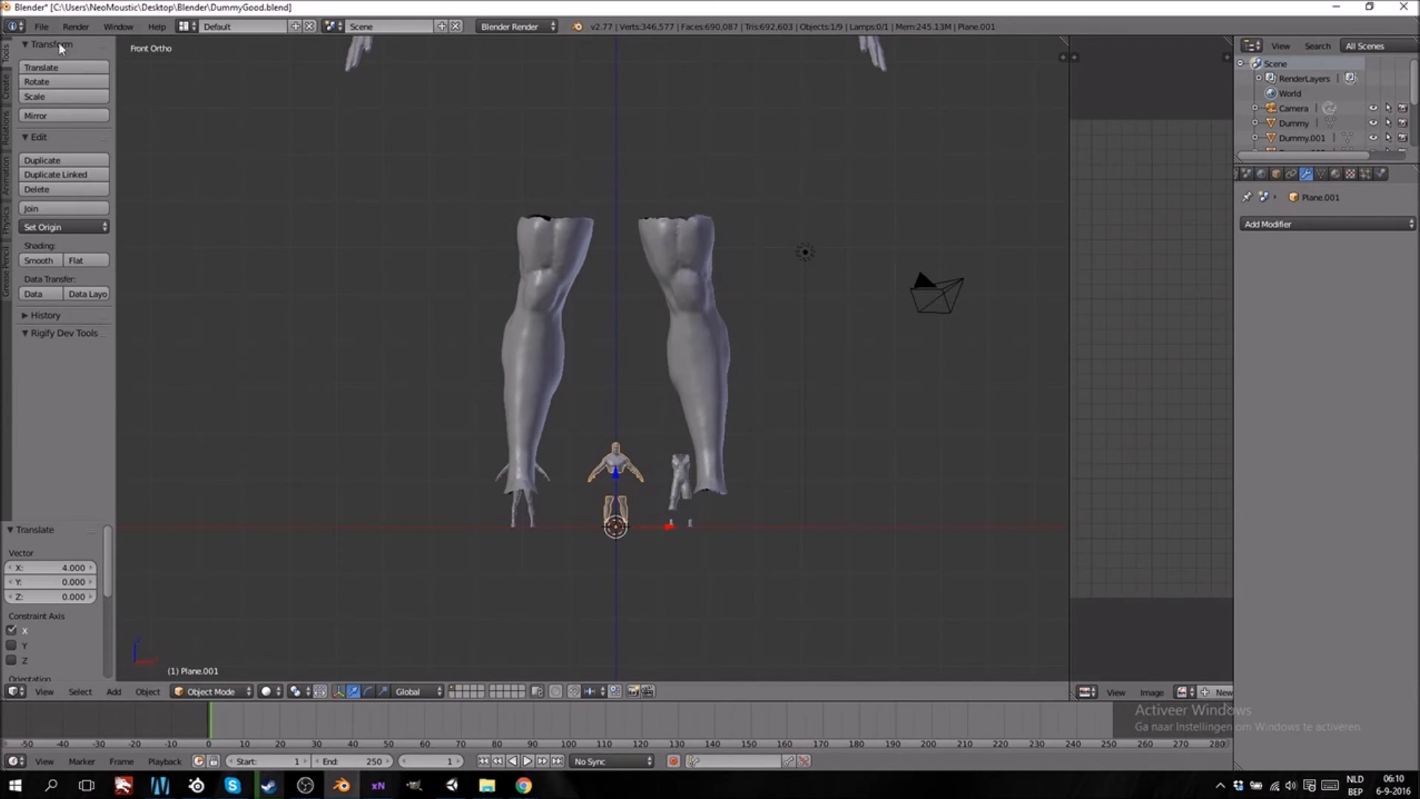
Export the low-poly body as a Wavefront OBJ, overwriting David_Skin.obj in the project's Models folder
{"action": "left_click", "coordinate": [41, 26]}
{"action": "mouse_move", "coordinate": [148, 308]}
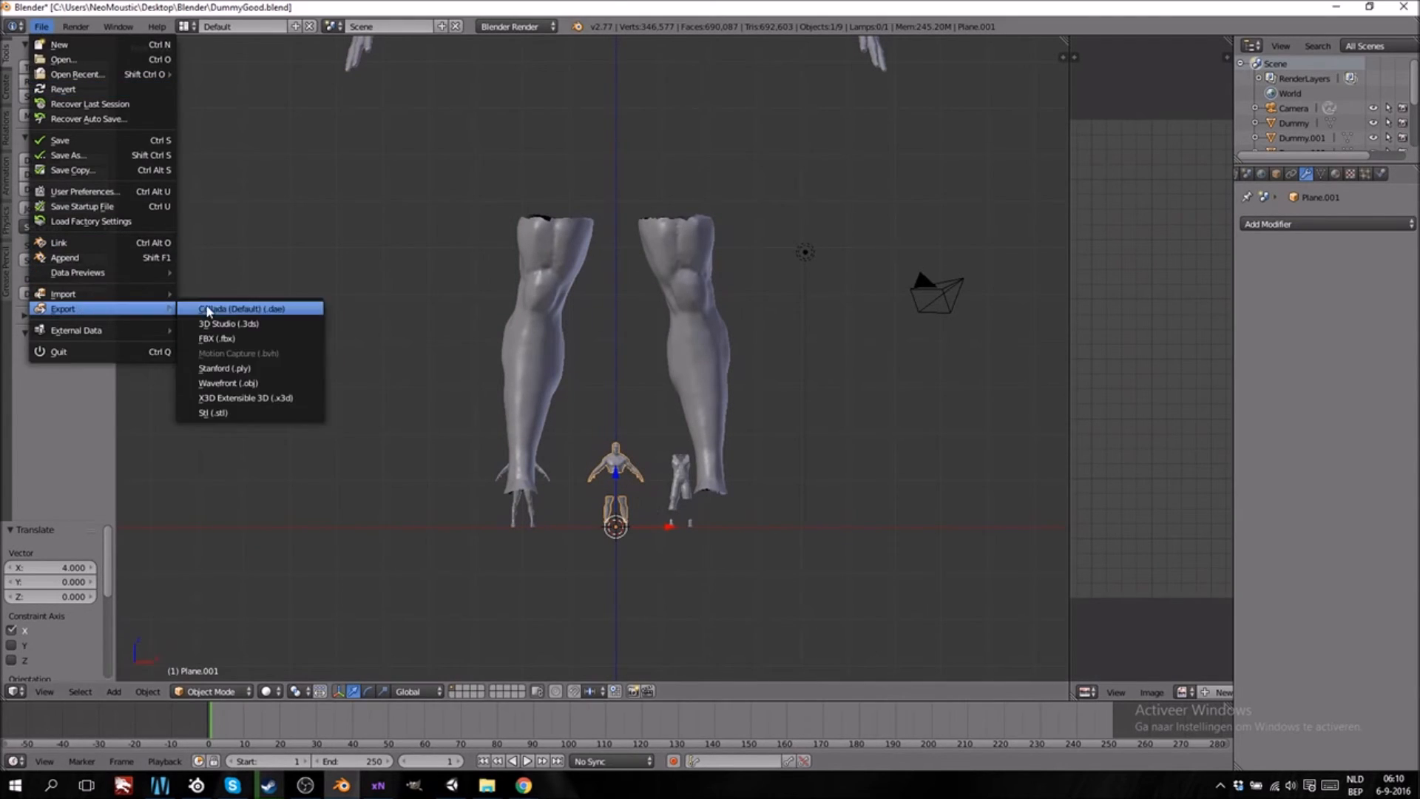
{"action": "left_click", "coordinate": [257, 382]}
{"action": "left_click", "coordinate": [242, 132]}
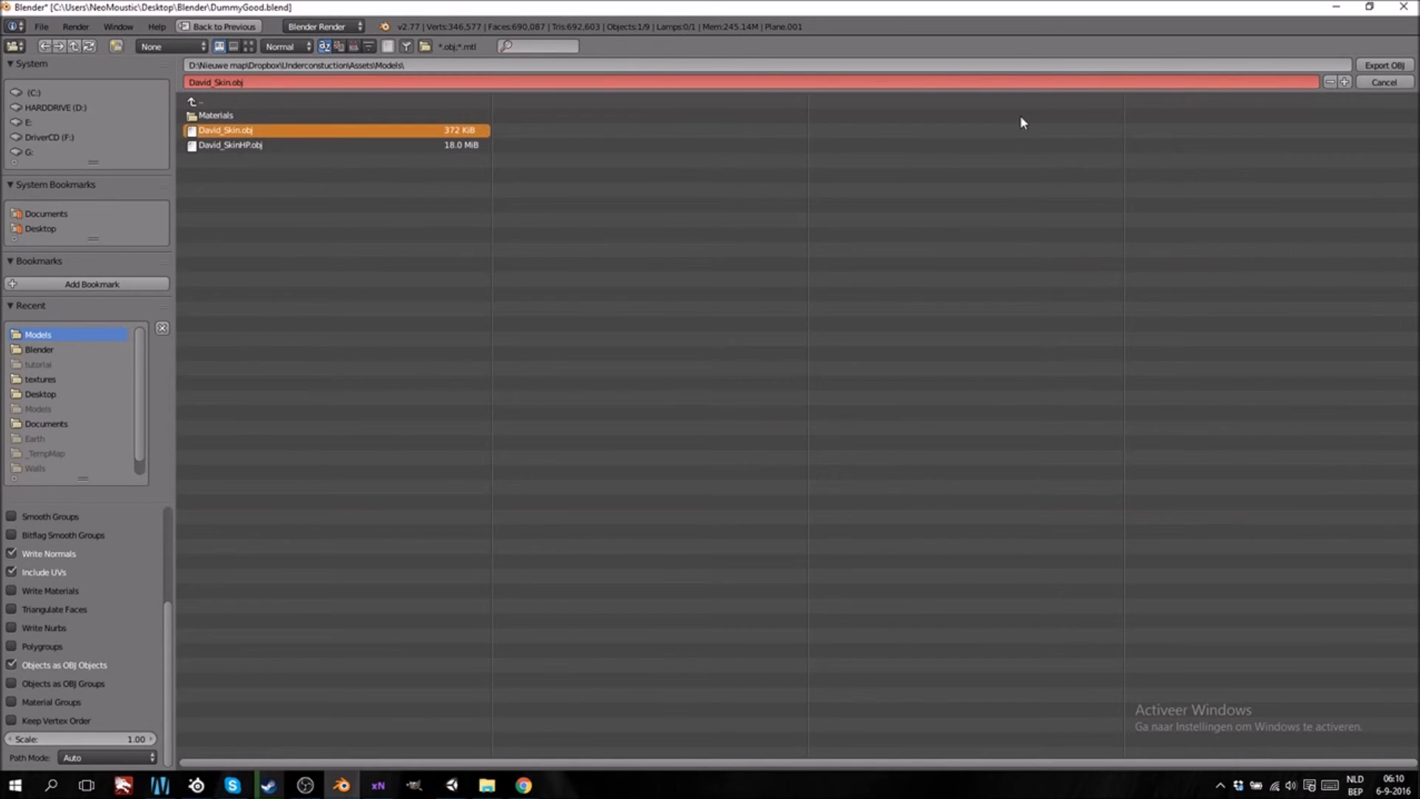
{"action": "left_click", "coordinate": [1381, 66]}
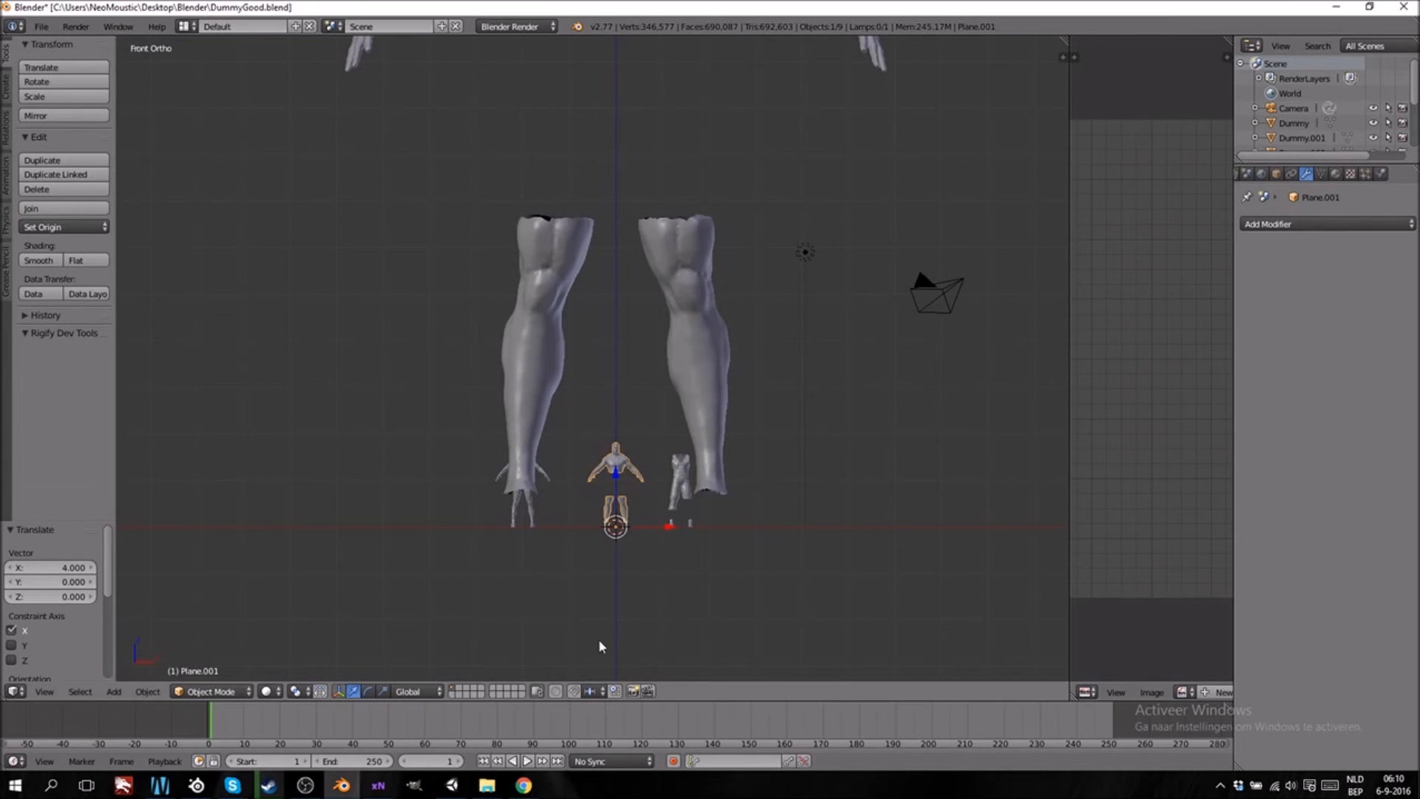
Switch back to Unity and examine the re-exported model's placement and scale in the scene
{"action": "left_click", "coordinate": [457, 784]}
{"action": "scroll", "coordinate": [632, 447], "scroll_direction": "down", "scroll_amount": 5}
{"action": "middle_click_drag", "start_coordinate": [653, 514], "coordinate": [682, 372]}
{"action": "right_click_drag", "start_coordinate": [679, 365], "coordinate": [687, 264]}
{"action": "scroll", "coordinate": [671, 457], "scroll_direction": "up", "scroll_amount": 5}
{"action": "middle_click_drag", "start_coordinate": [657, 499], "coordinate": [674, 373]}
{"action": "scroll", "coordinate": [673, 364], "scroll_direction": "up", "scroll_amount": 5}
{"action": "middle_click_drag", "start_coordinate": [671, 277], "coordinate": [678, 320]}
{"action": "scroll", "coordinate": [678, 320], "scroll_direction": "down", "scroll_amount": 4}
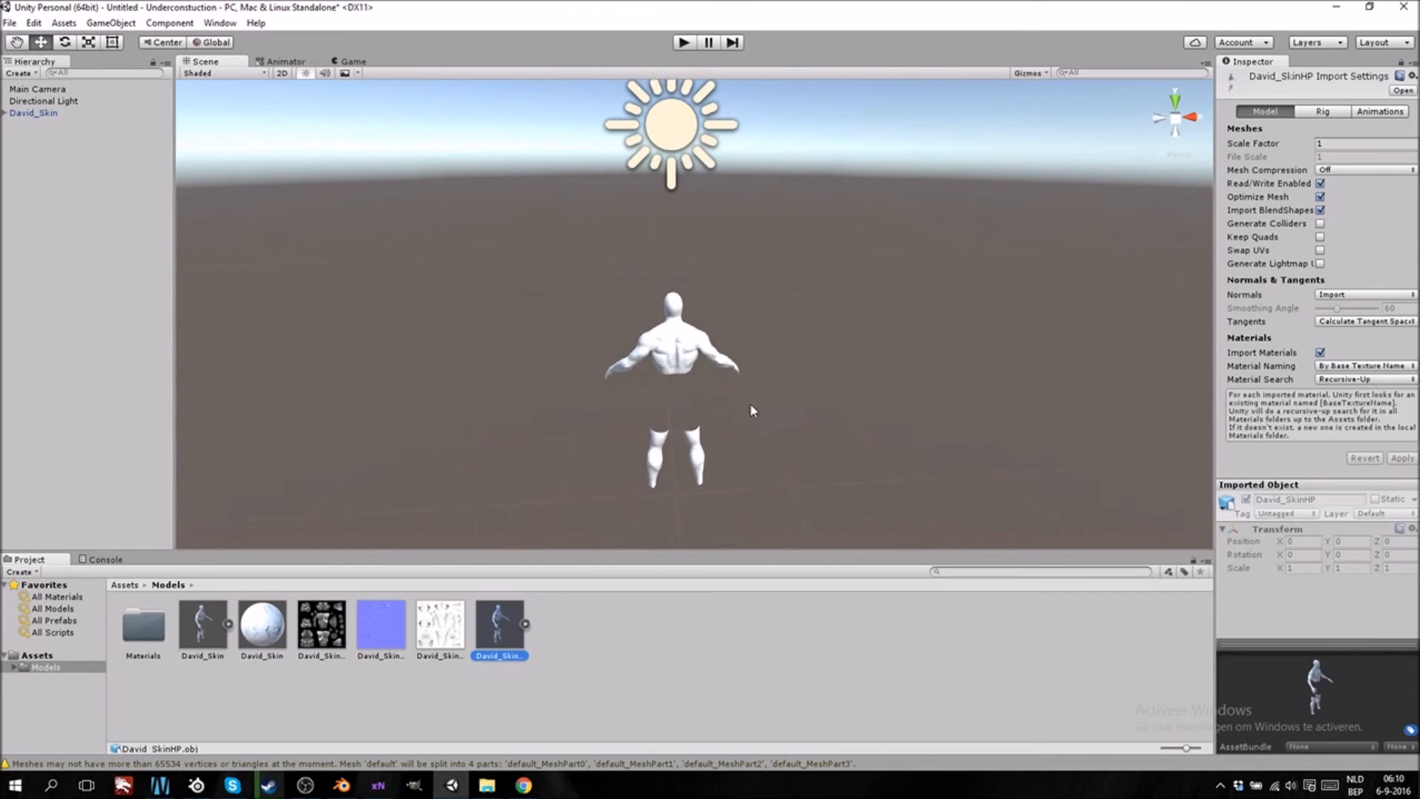
{"action": "middle_click_drag", "start_coordinate": [752, 410], "coordinate": [777, 418]}
Enable Generate Colliders in the David_SkinHP model's import settings and apply the change
{"action": "left_click", "coordinate": [1320, 224]}
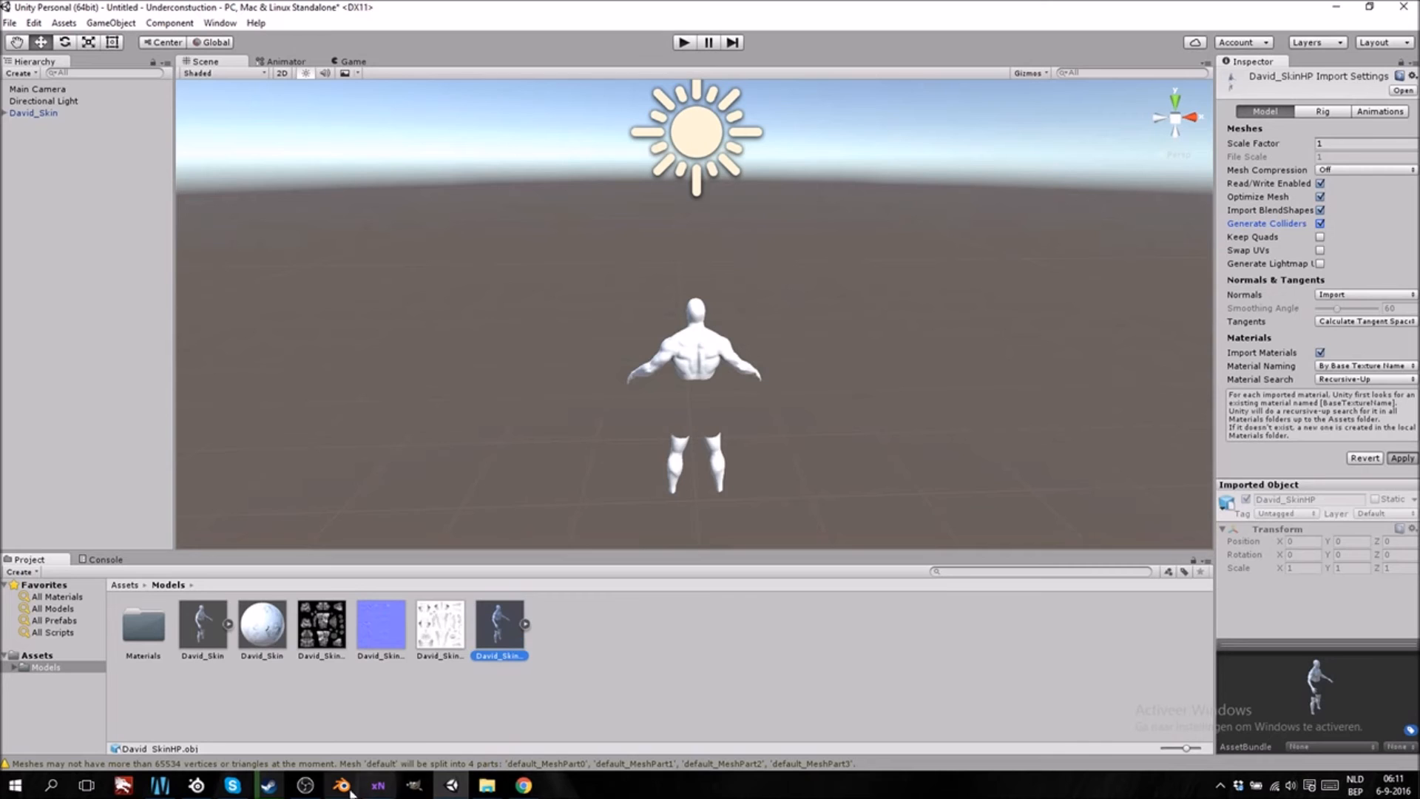
{"action": "mouse_move", "coordinate": [305, 786]}
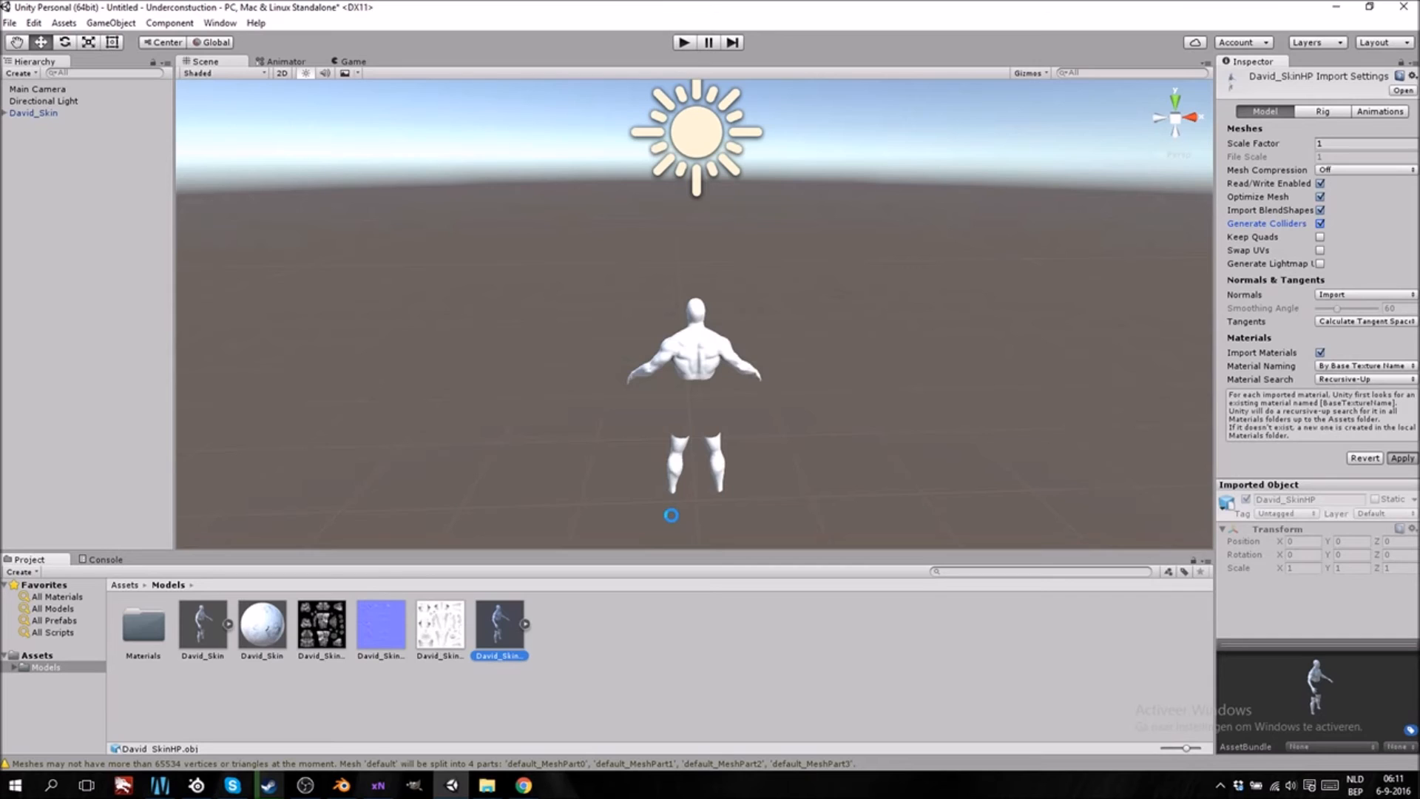
{"action": "left_click", "coordinate": [673, 516]}
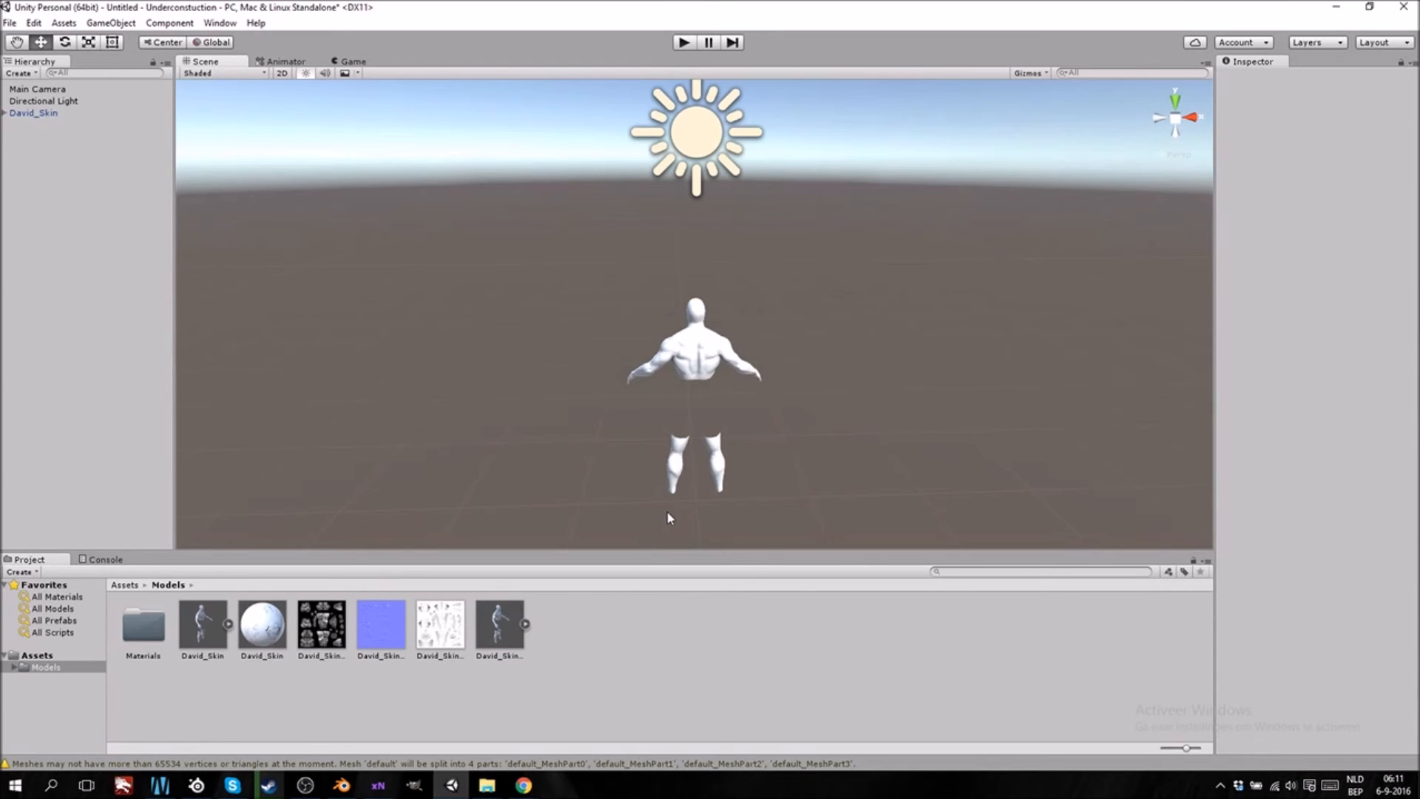
Delete the high-poly David_SkinHP model from the project's Models folder
{"action": "left_click", "coordinate": [505, 636]}
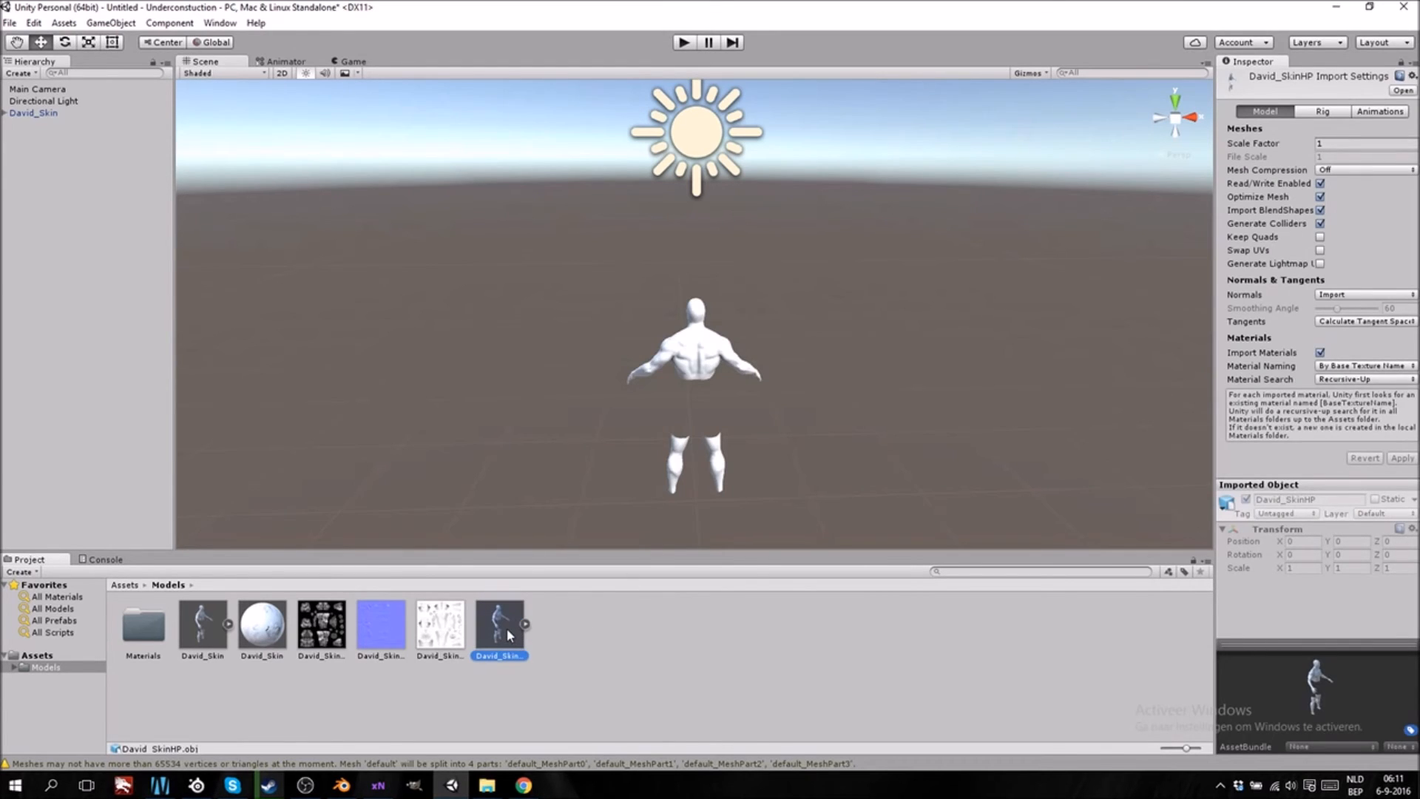
{"action": "right_click", "coordinate": [507, 630]}
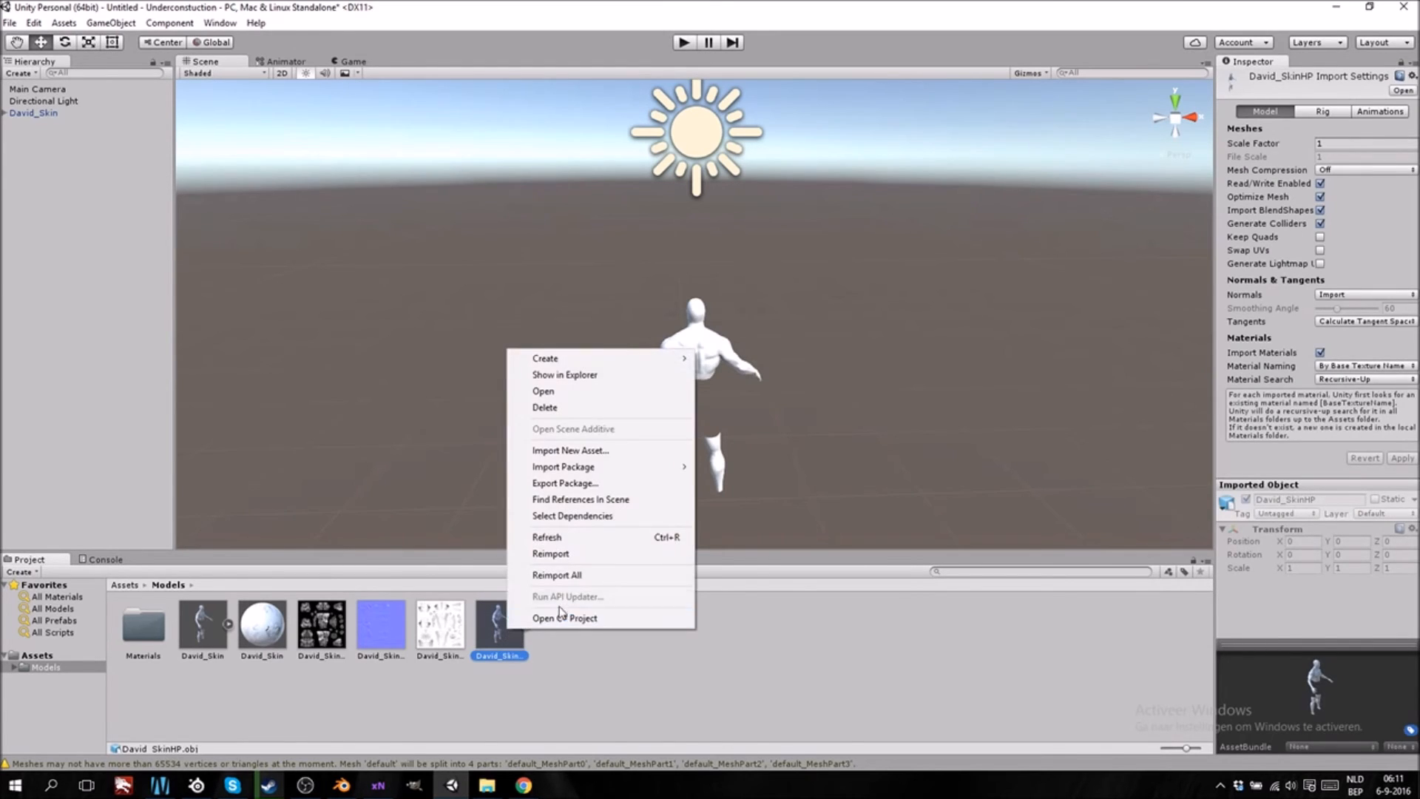
{"action": "left_click", "coordinate": [581, 408]}
{"action": "left_click", "coordinate": [745, 420]}
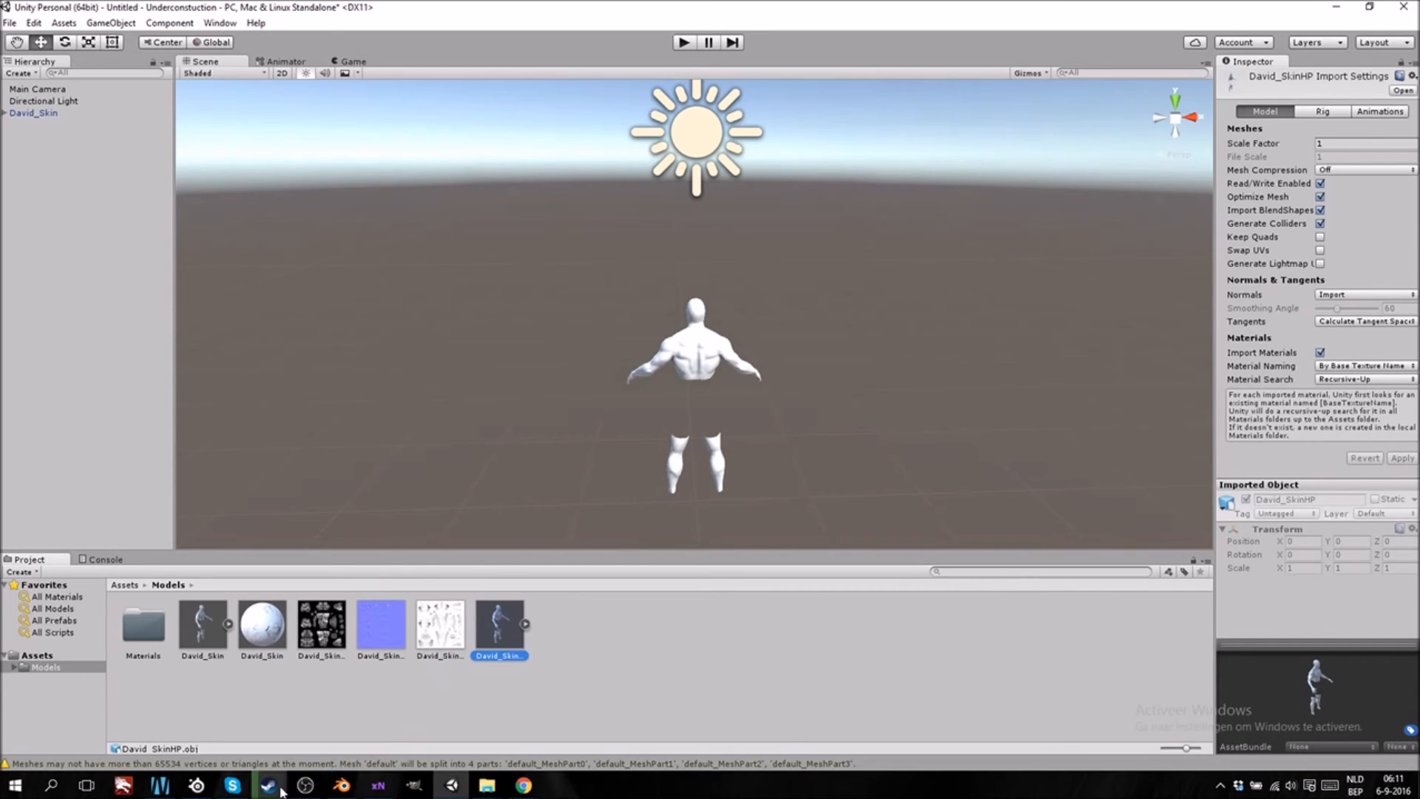
Switch to Blender, scale the large high-poly Dummy body by 0.1 and move it -4 units along X
{"action": "left_click", "coordinate": [340, 785]}
{"action": "right_click", "coordinate": [562, 377]}
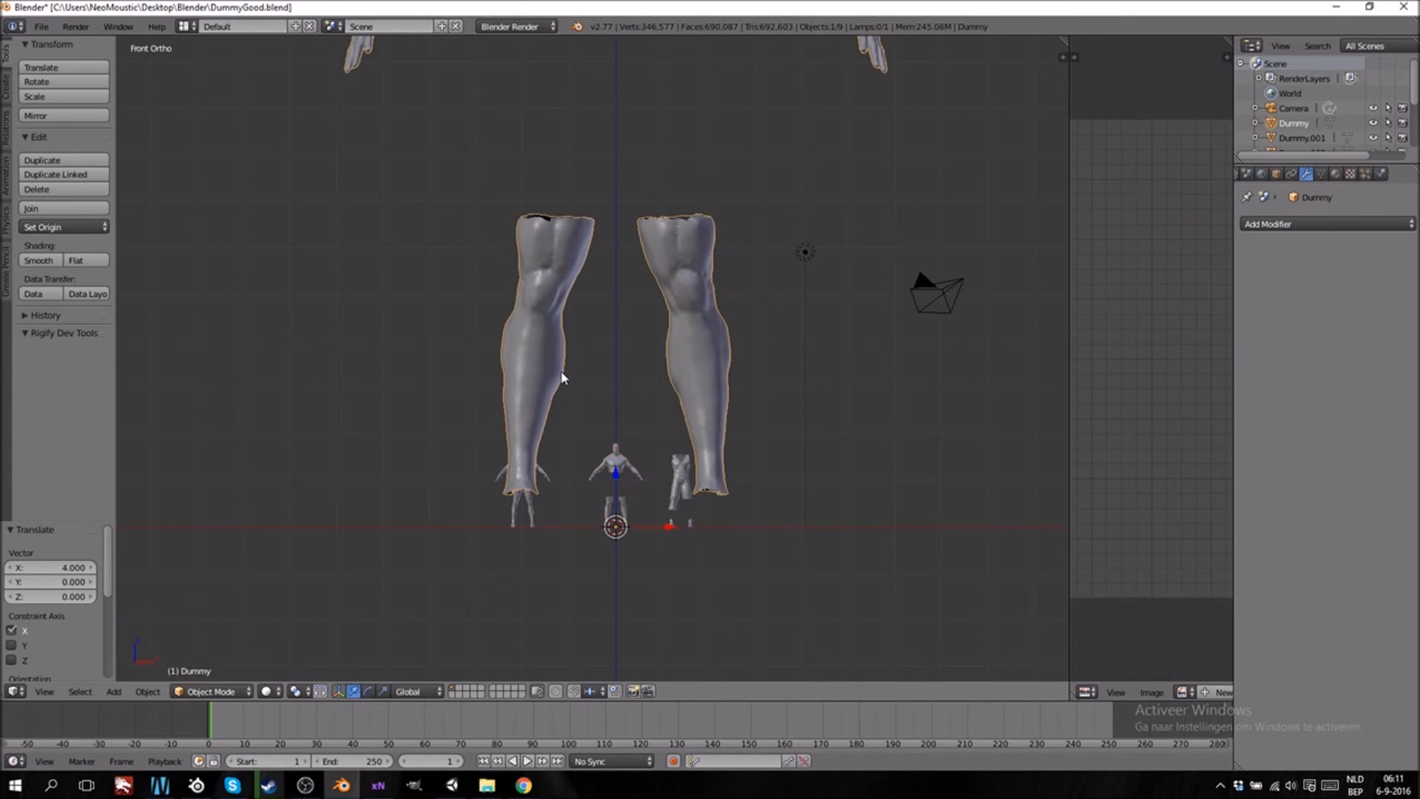
{"action": "type", "text": "s.1"}
{"action": "key", "text": "Return"}
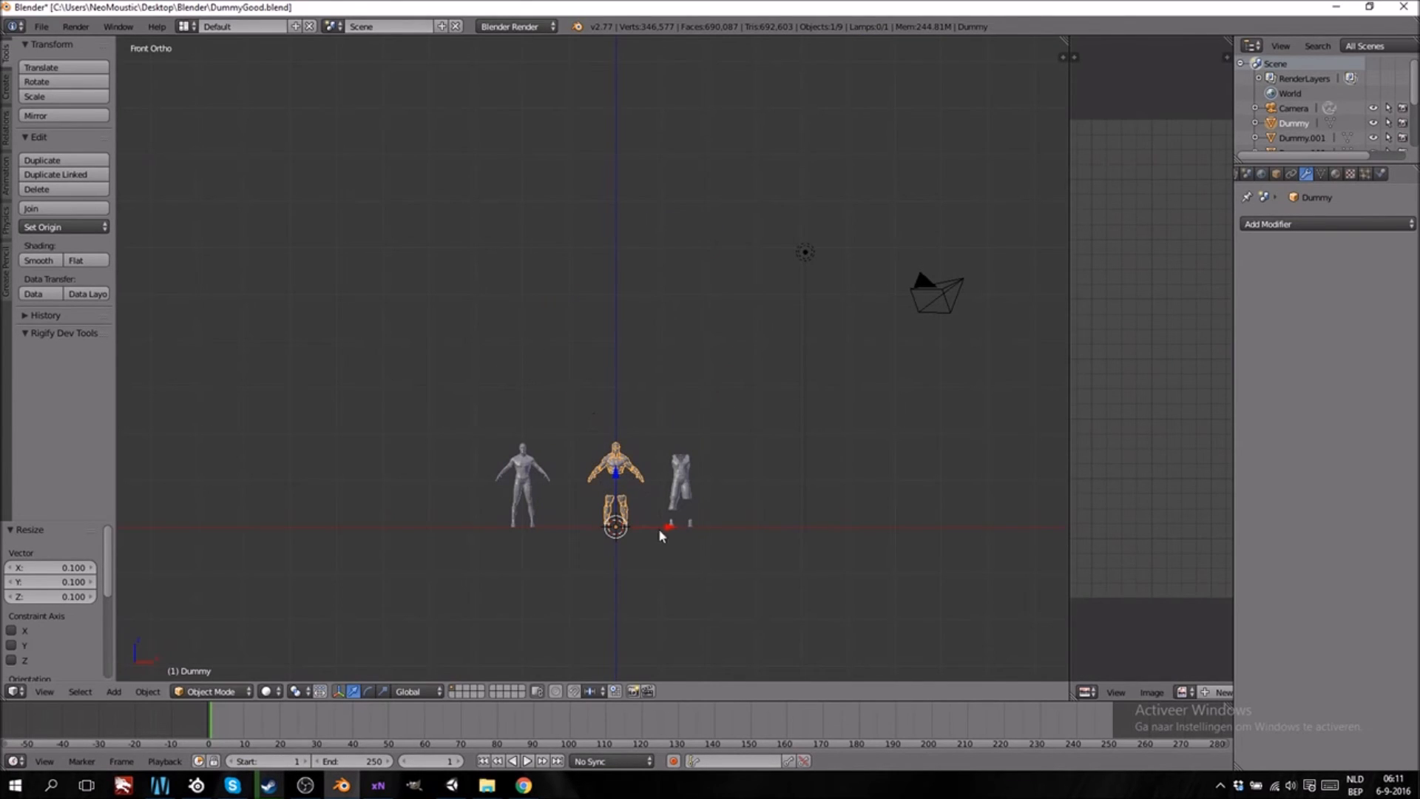
{"action": "key", "text": "g"}
{"action": "key", "text": "x"}
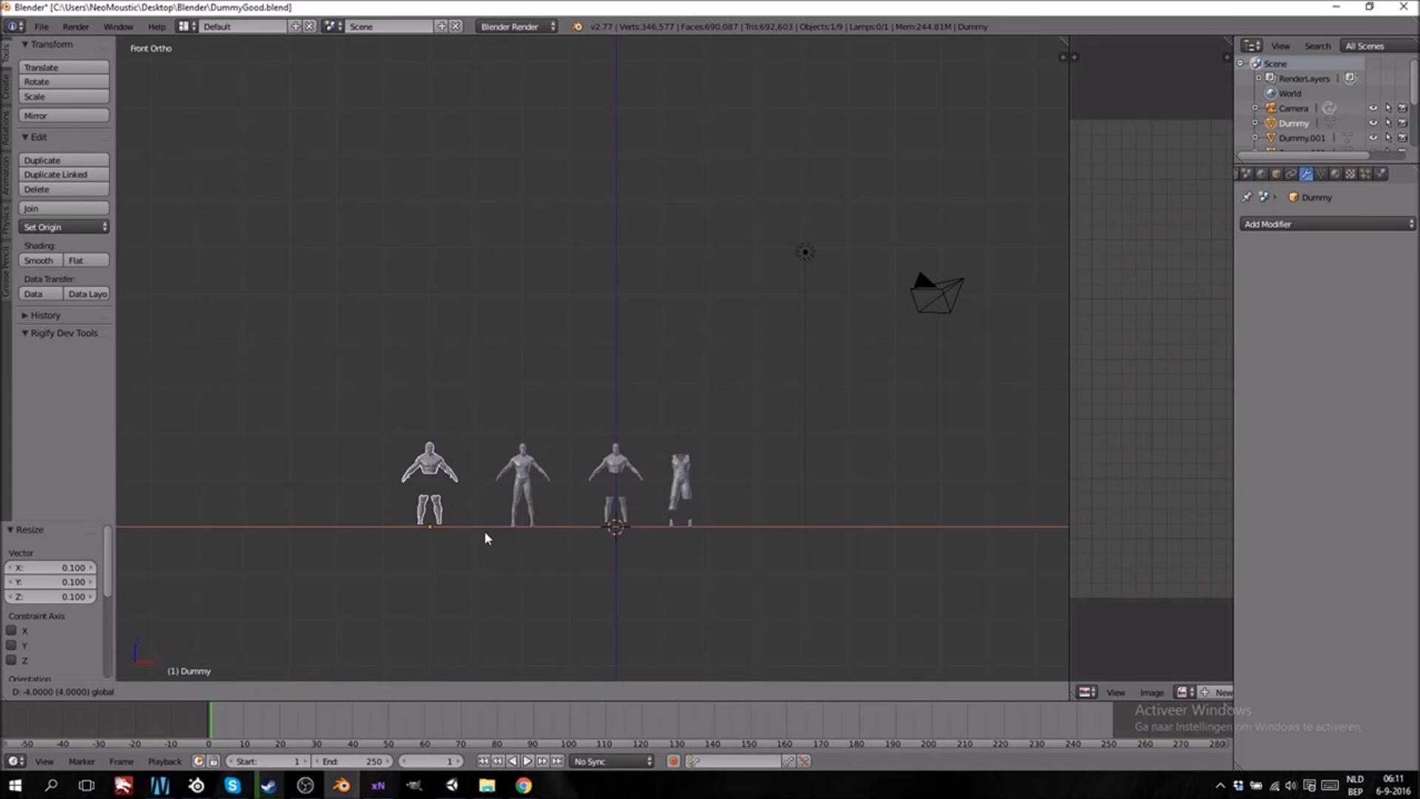
{"action": "left_click", "coordinate": [490, 531]}
Shift the high-poly Dummy 1 unit along X towards the full-body mesh
{"action": "scroll", "coordinate": [669, 454], "scroll_direction": "up", "scroll_amount": 5}
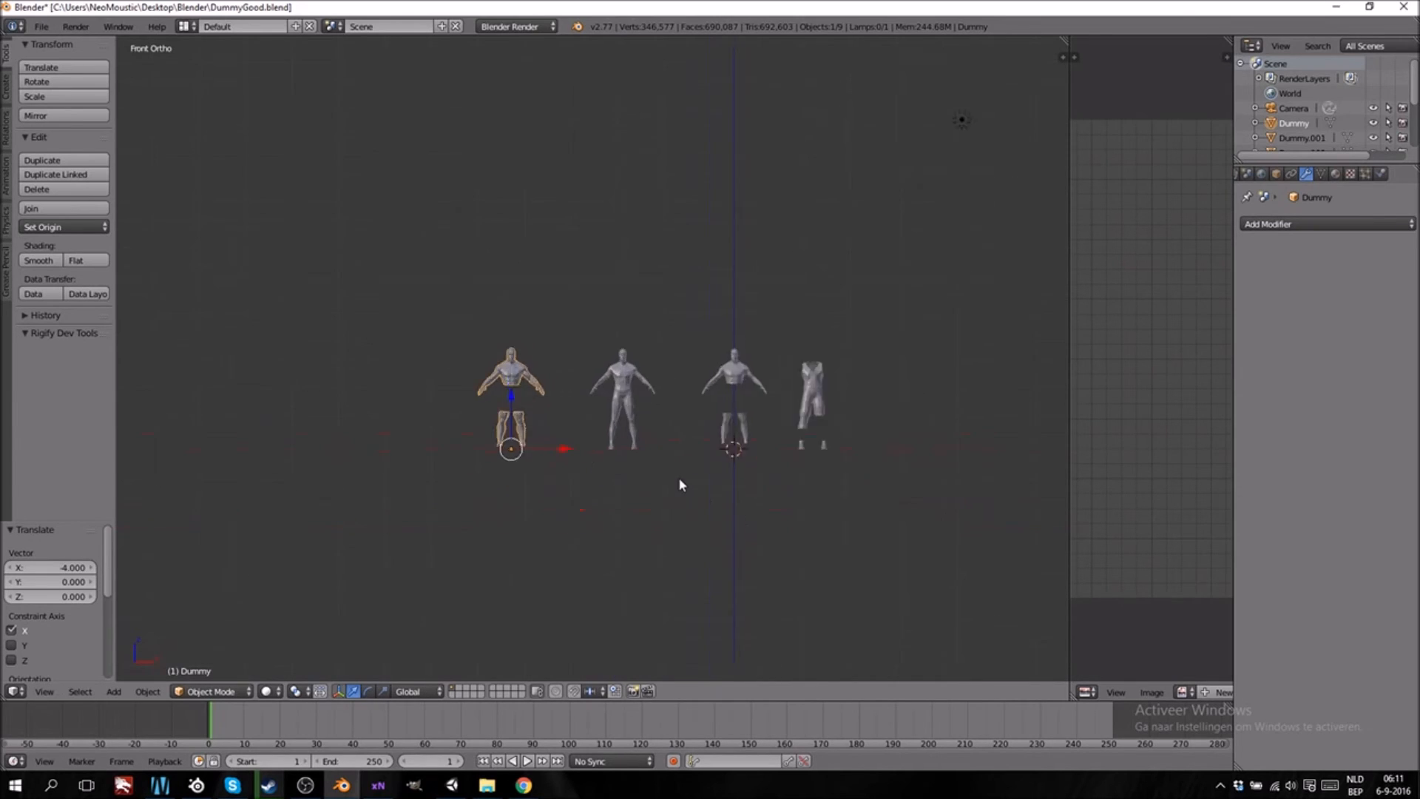
{"action": "scroll", "coordinate": [679, 488], "scroll_direction": "up", "scroll_amount": 1}
{"action": "key", "text": "g"}
{"action": "key", "text": "x"}
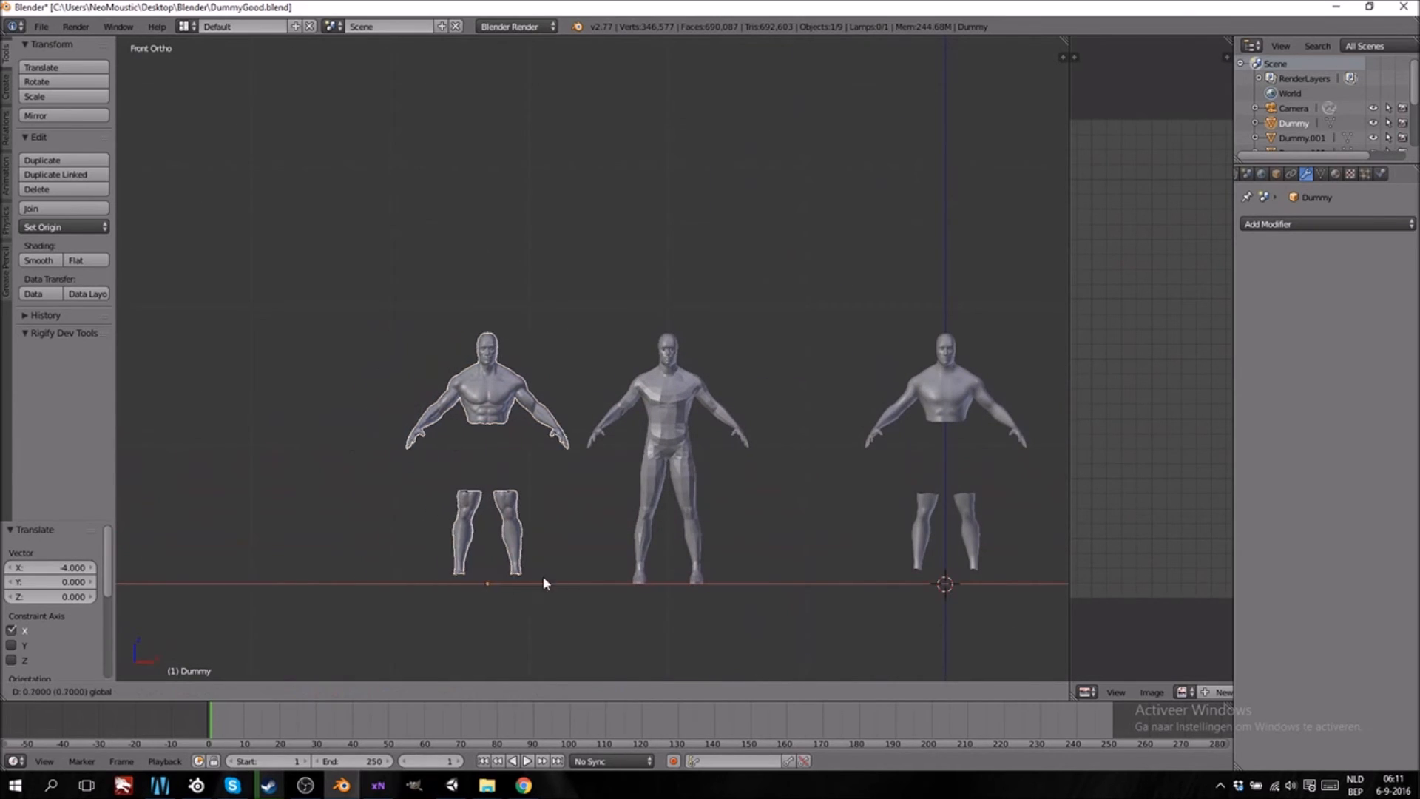
{"action": "left_click", "coordinate": [584, 581]}
{"action": "scroll", "coordinate": [703, 562], "scroll_direction": "up", "scroll_amount": 5, "text": "ctrl"}
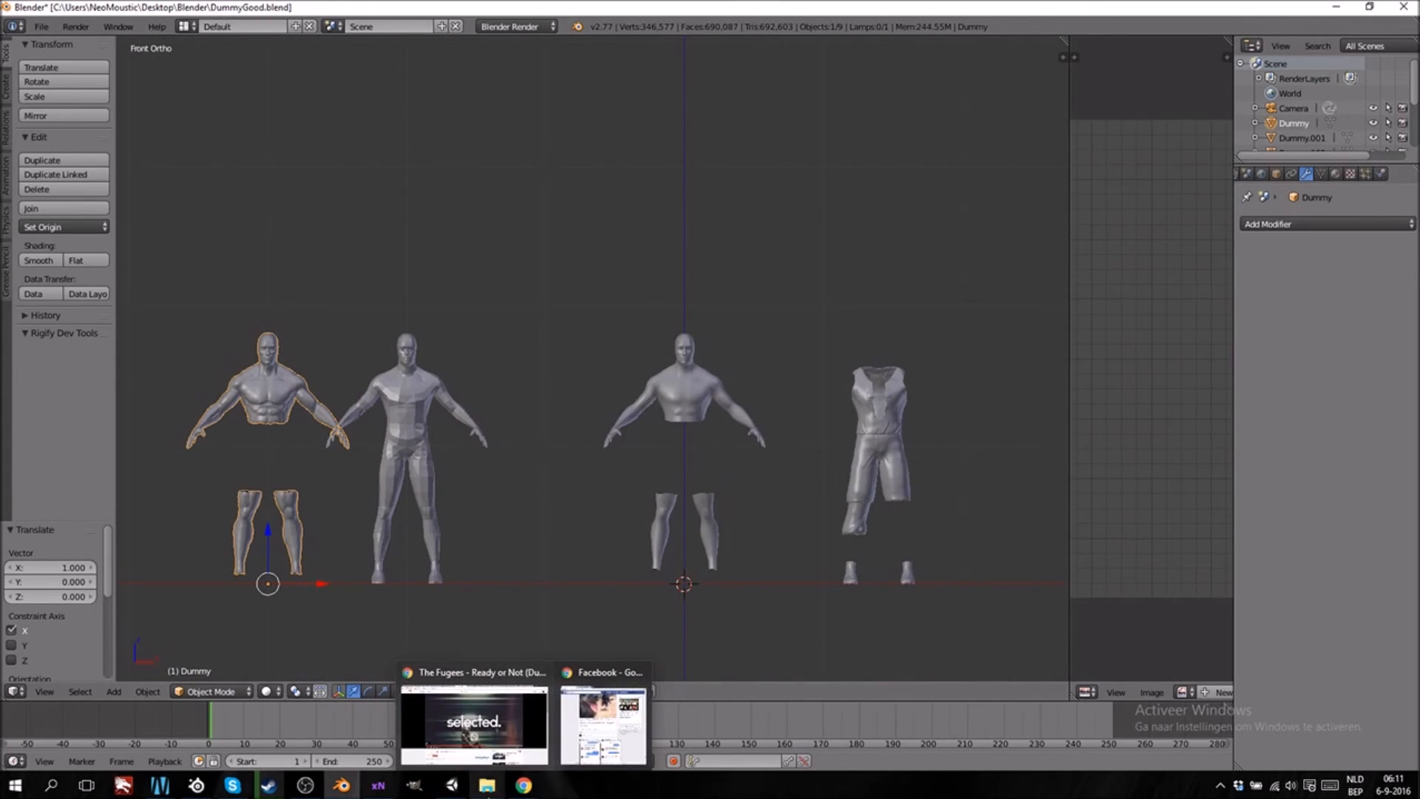
Switch to Unity, enable Generate Colliders in the David_Skin model's import settings and apply the change
{"action": "left_click", "coordinate": [452, 785]}
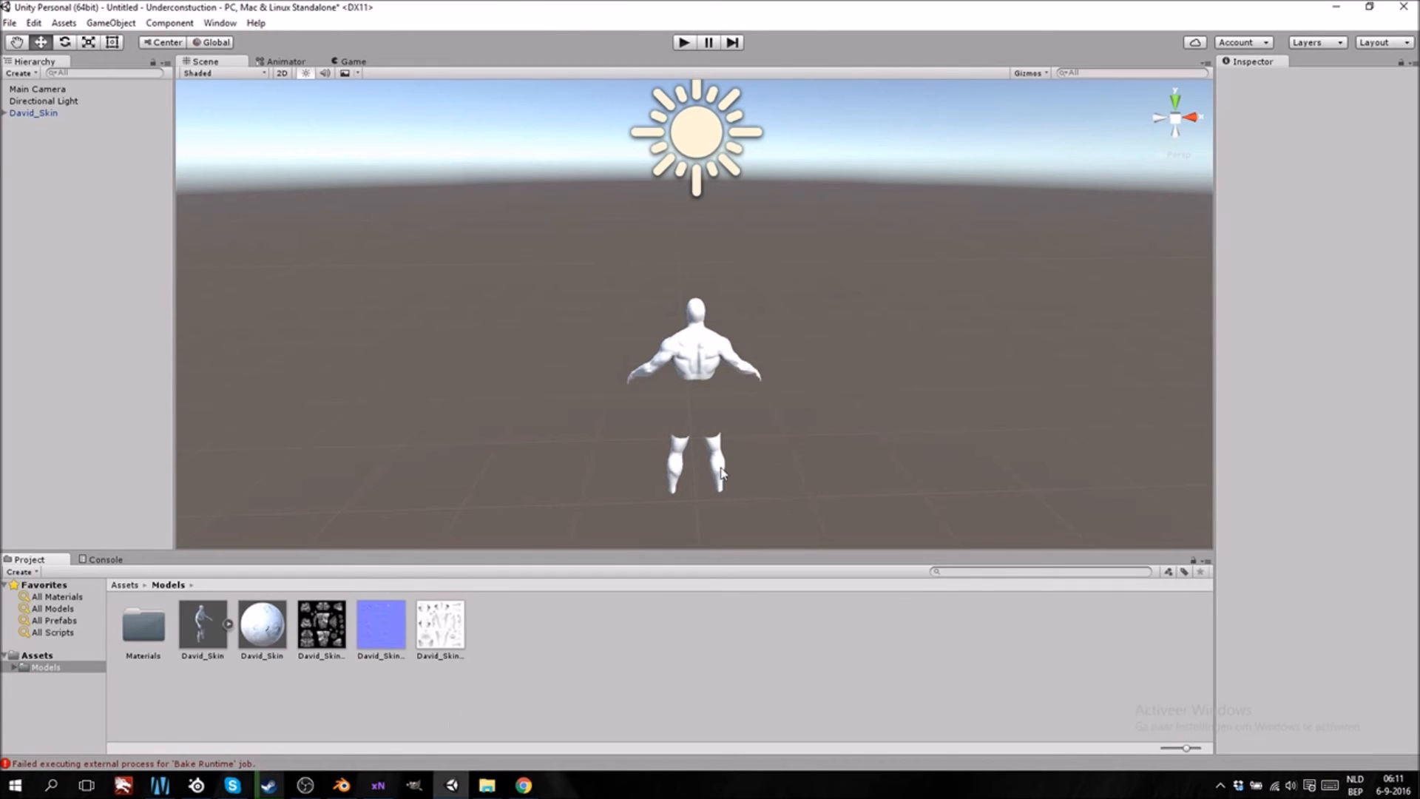
{"action": "left_click", "coordinate": [202, 625]}
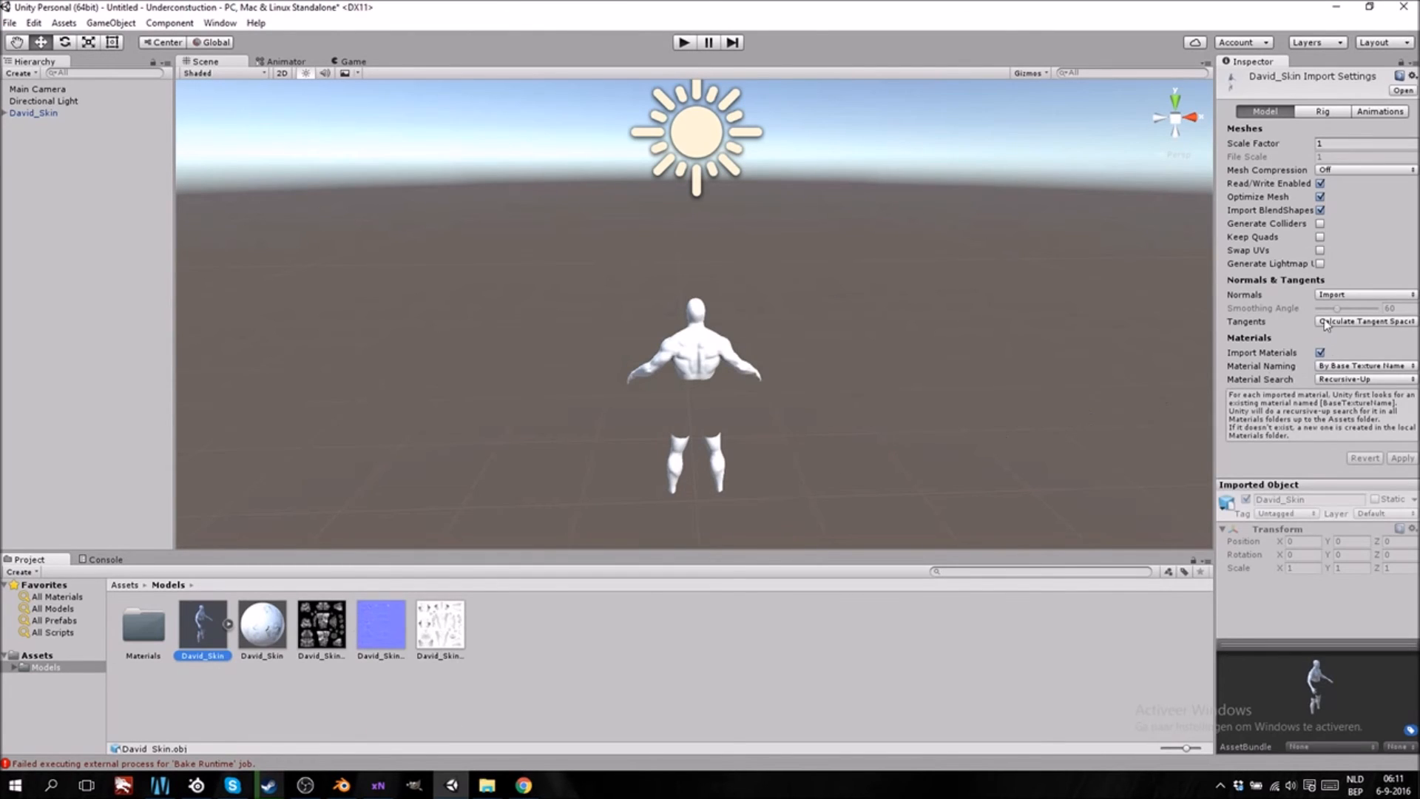
{"action": "left_click", "coordinate": [1321, 224]}
{"action": "left_click", "coordinate": [1394, 457]}
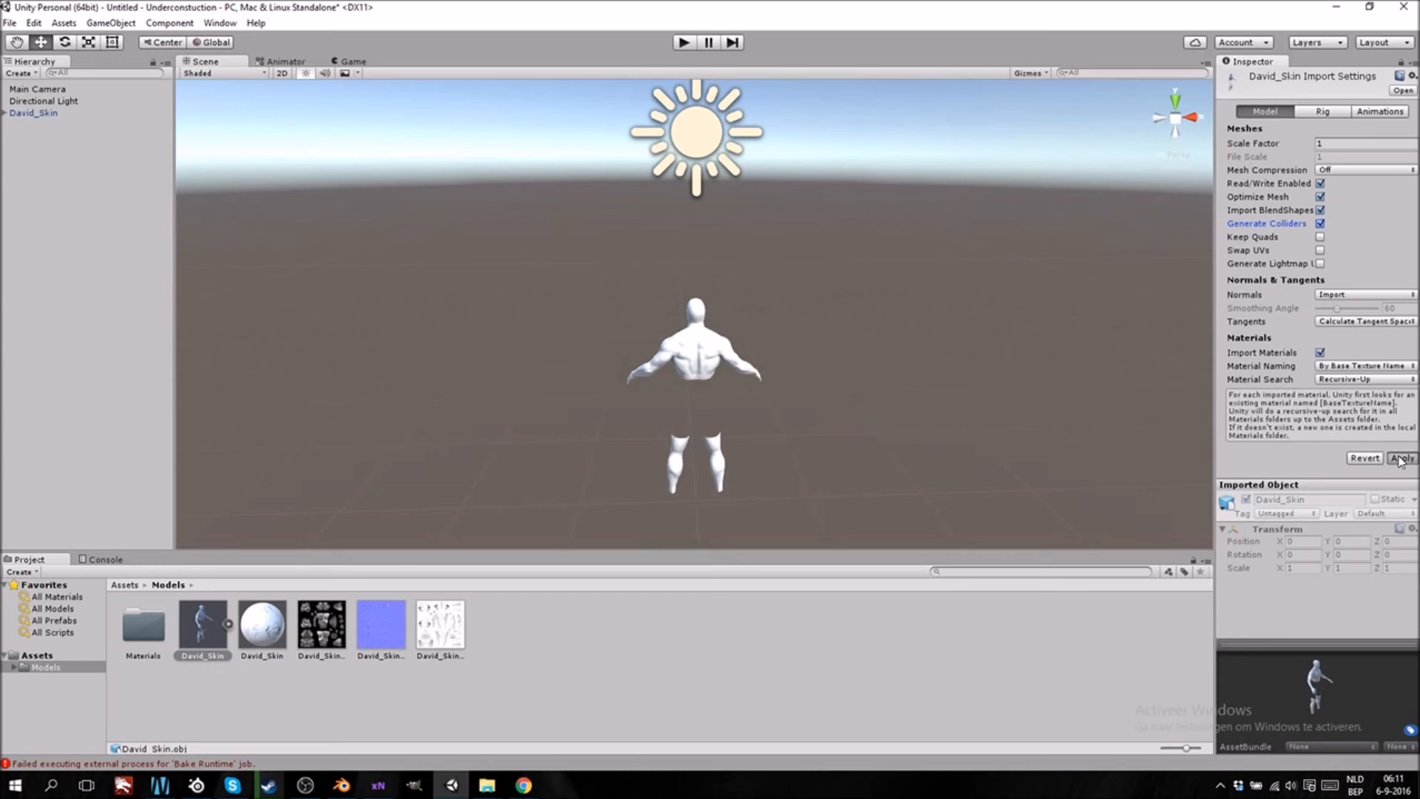
Locate the David_Skin model in the scene and examine its front side with the baked maps
{"action": "right_click_drag", "start_coordinate": [621, 424], "coordinate": [887, 448]}
{"action": "middle_click_drag", "start_coordinate": [514, 451], "coordinate": [677, 407]}
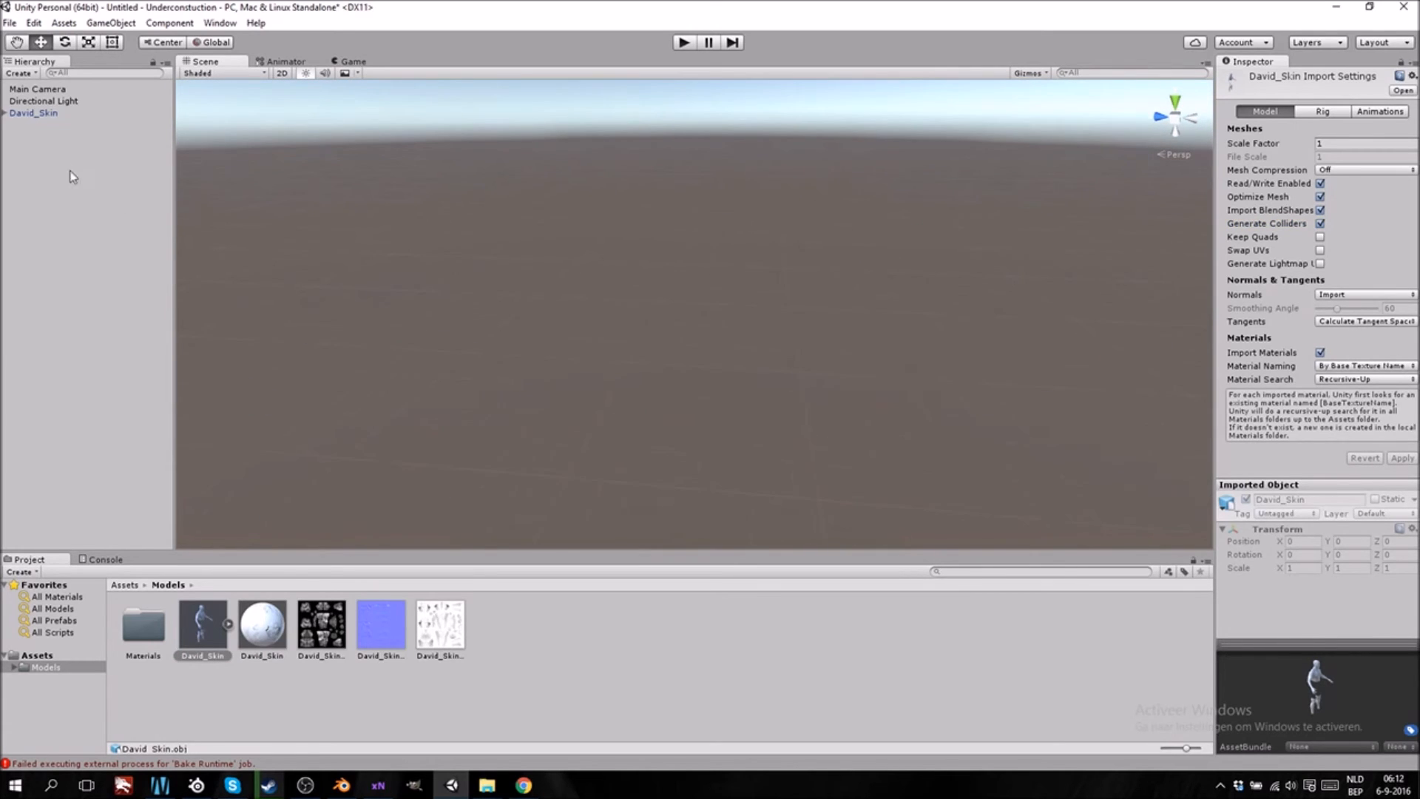
{"action": "left_click", "coordinate": [48, 113]}
{"action": "scroll", "coordinate": [641, 277], "scroll_direction": "down", "scroll_amount": 5}
{"action": "right_click_drag", "start_coordinate": [653, 271], "coordinate": [783, 296]}
{"action": "middle_click_drag", "start_coordinate": [377, 285], "coordinate": [910, 394]}
{"action": "right_click_drag", "start_coordinate": [736, 429], "coordinate": [887, 398]}
{"action": "left_click", "coordinate": [91, 220]}
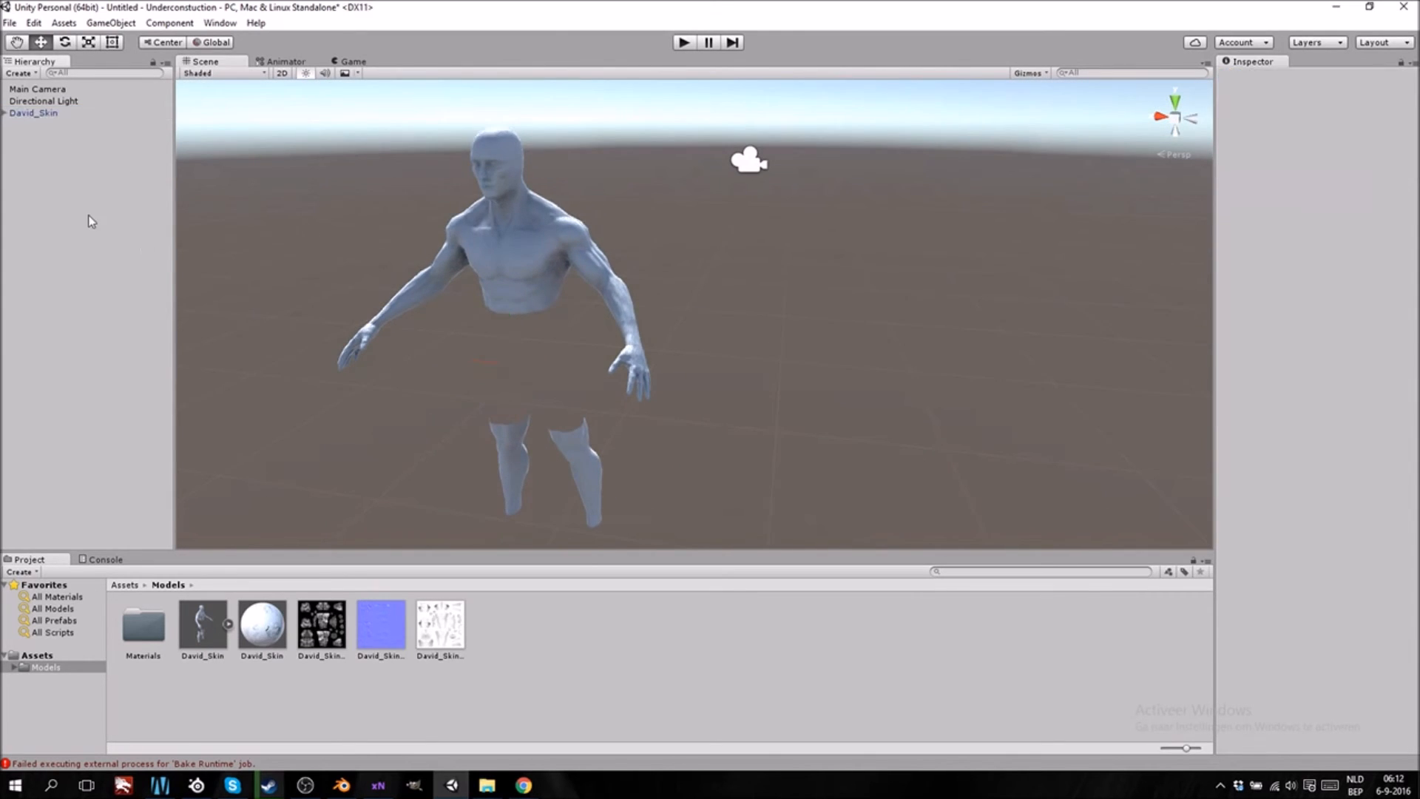
{"action": "middle_click_drag", "start_coordinate": [598, 363], "coordinate": [624, 357]}
{"action": "right_click_drag", "start_coordinate": [568, 374], "coordinate": [613, 378]}
{"action": "middle_click_drag", "start_coordinate": [529, 370], "coordinate": [603, 370]}
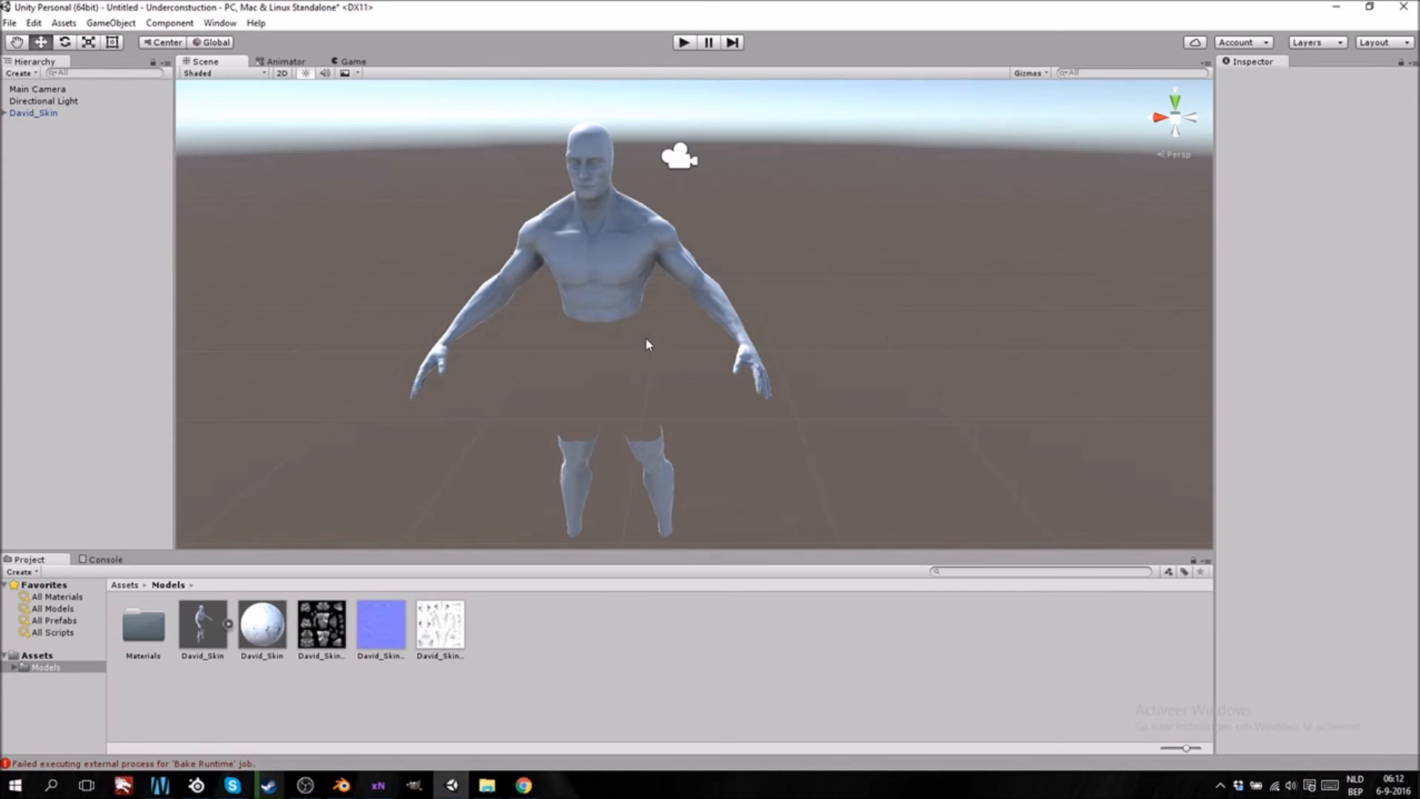
Inspect the model's shoulder, face and chest up close, and the whole body from several angles
{"action": "scroll", "coordinate": [636, 327], "scroll_direction": "up", "scroll_amount": 6}
{"action": "middle_click_drag", "start_coordinate": [572, 144], "coordinate": [619, 291]}
{"action": "scroll", "coordinate": [621, 296], "scroll_direction": "up", "scroll_amount": 10}
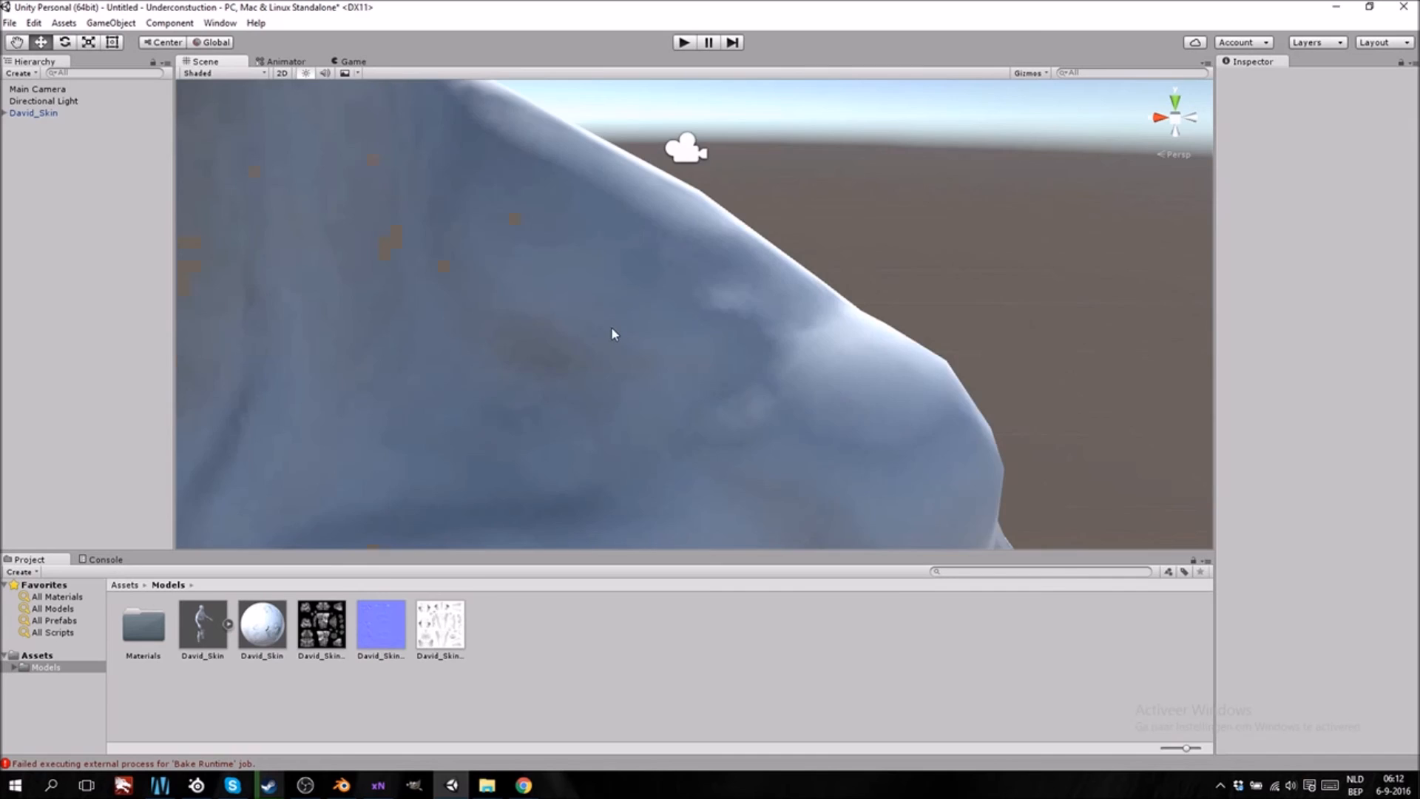
{"action": "scroll", "coordinate": [611, 333], "scroll_direction": "down", "scroll_amount": 12}
{"action": "middle_click_drag", "start_coordinate": [636, 362], "coordinate": [636, 339]}
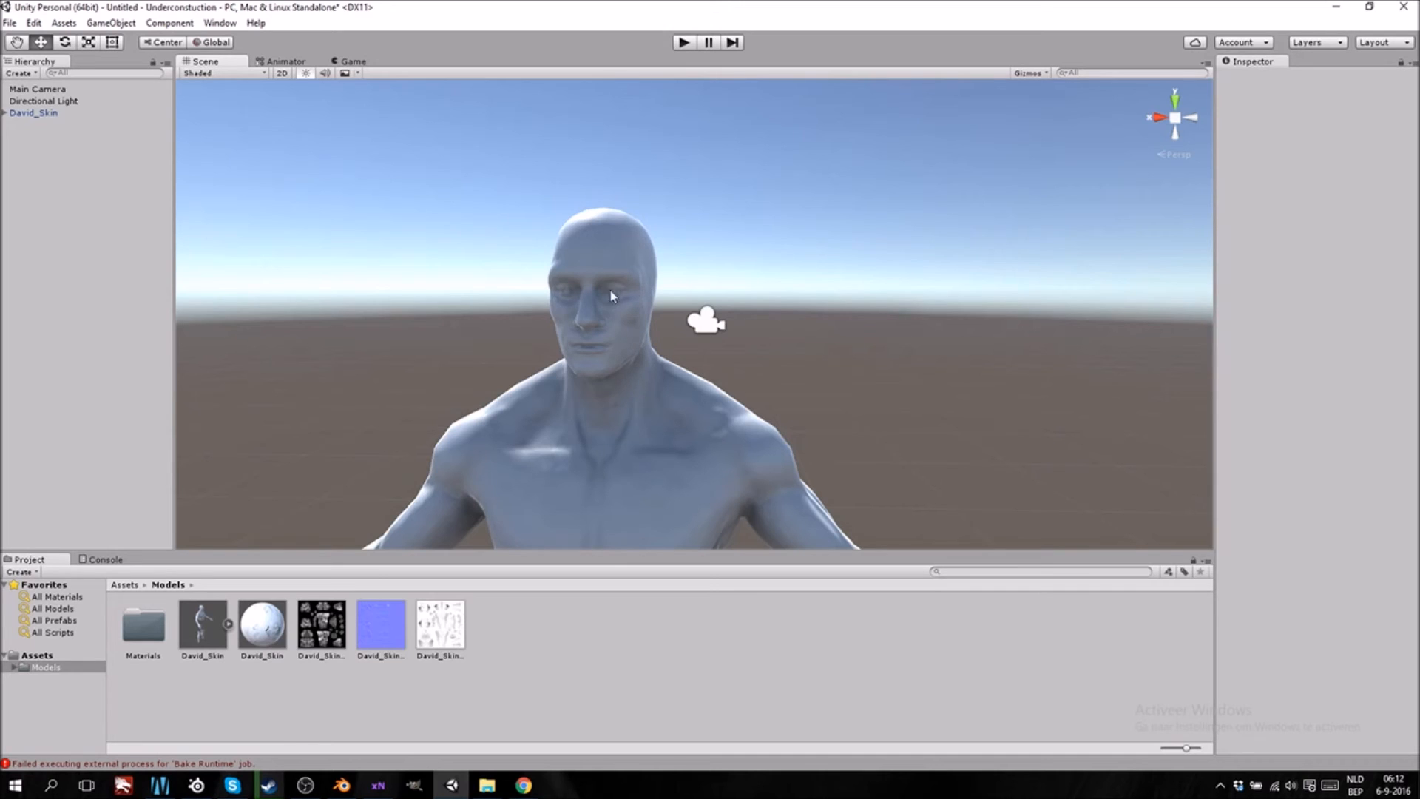
{"action": "scroll", "coordinate": [738, 420], "scroll_direction": "down", "scroll_amount": 5}
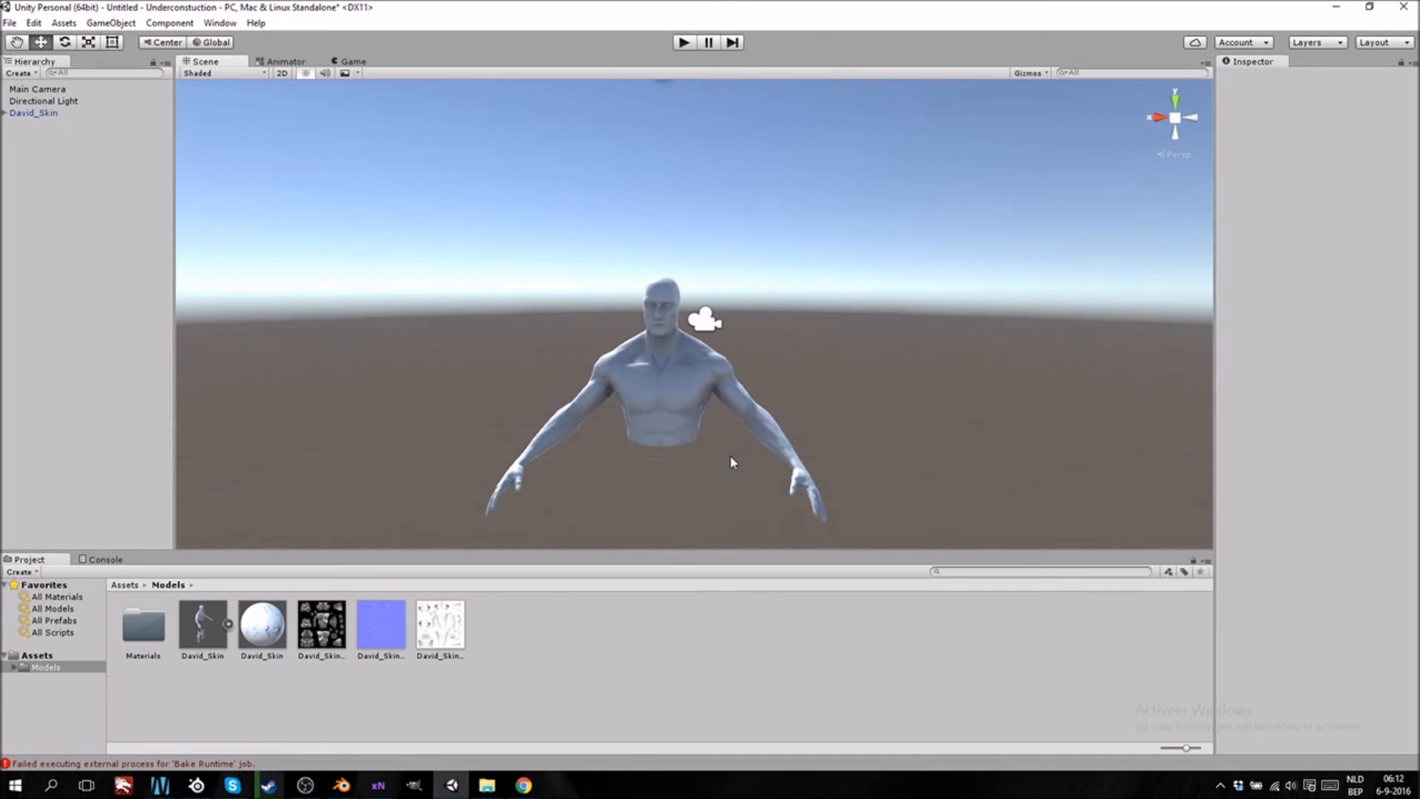
{"action": "right_click_drag", "start_coordinate": [805, 415], "coordinate": [748, 457]}
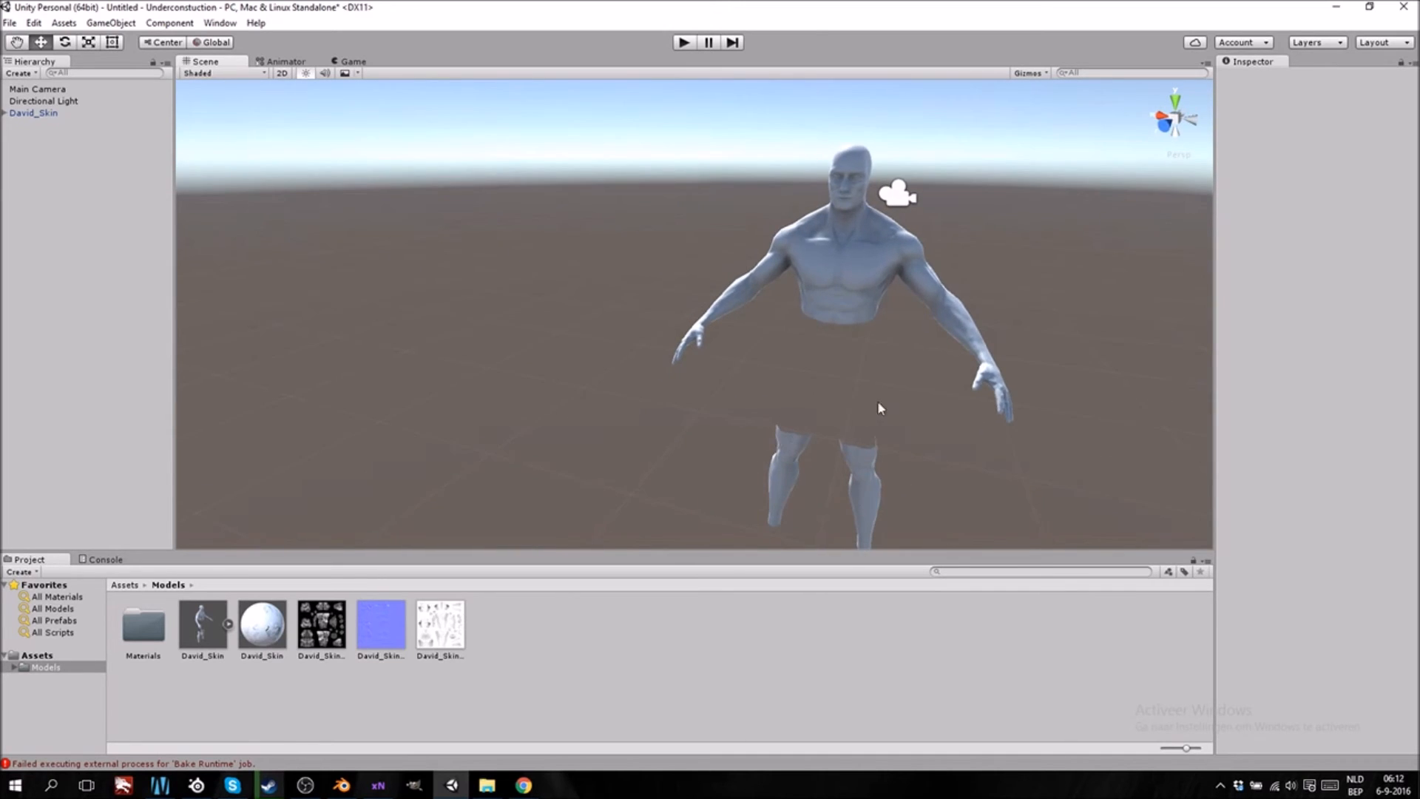
{"action": "middle_click_drag", "start_coordinate": [882, 401], "coordinate": [801, 418]}
{"action": "right_click_drag", "start_coordinate": [801, 417], "coordinate": [695, 462]}
{"action": "scroll", "coordinate": [742, 338], "scroll_direction": "down", "scroll_amount": 4}
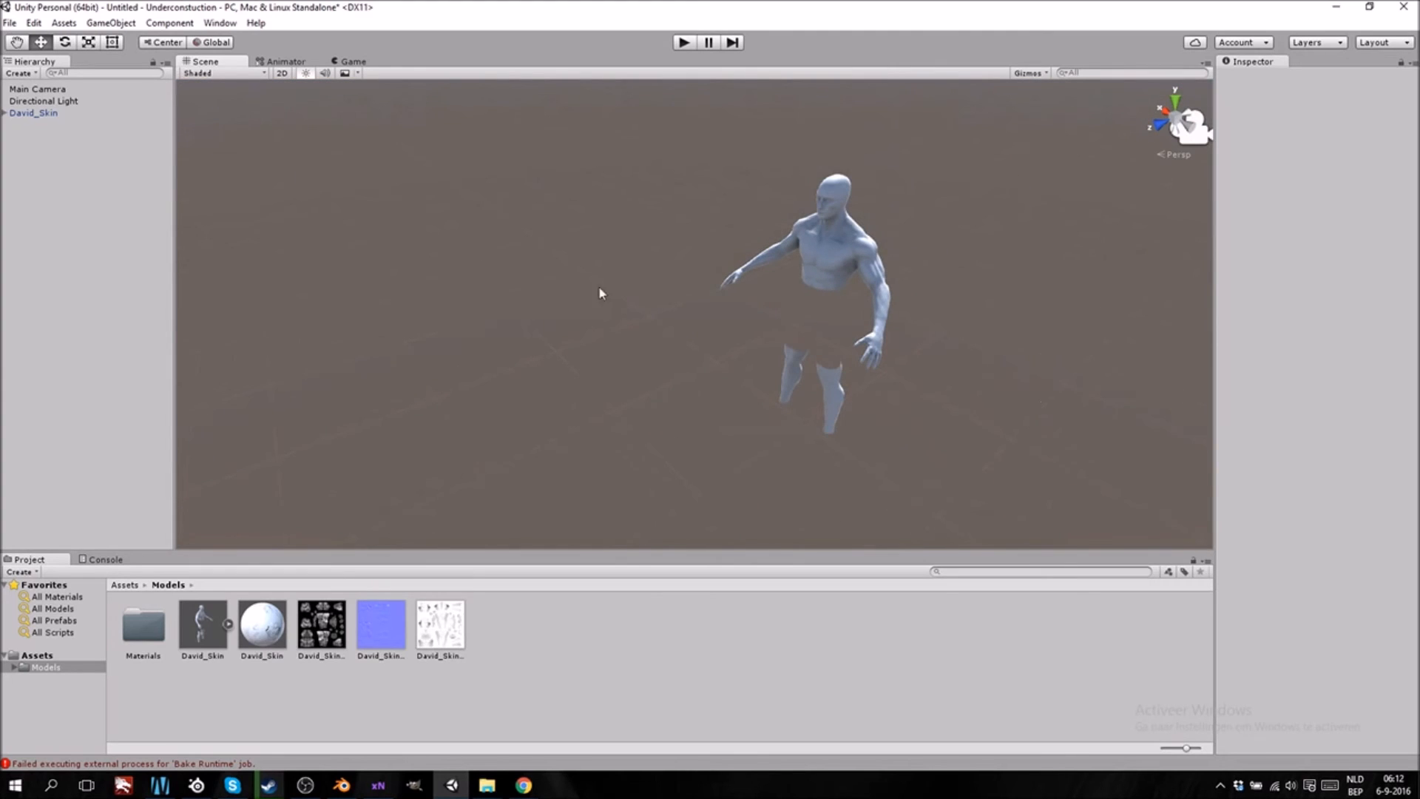
Rotate the Directional Light to about X 56.6, Y -144.2, Z -125.1 to light the front of the David_Skin model
{"action": "left_click", "coordinate": [50, 100]}
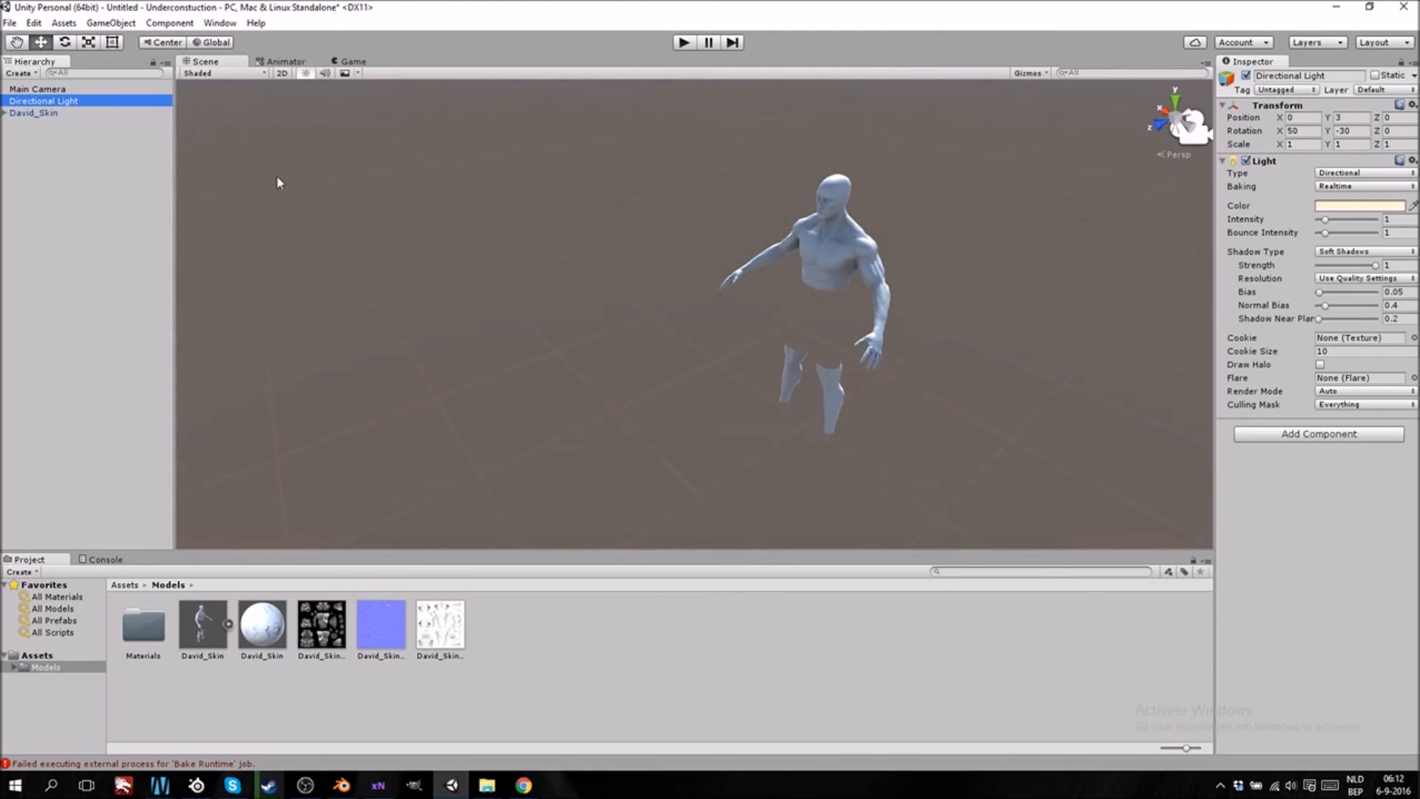
{"action": "key", "text": "f"}
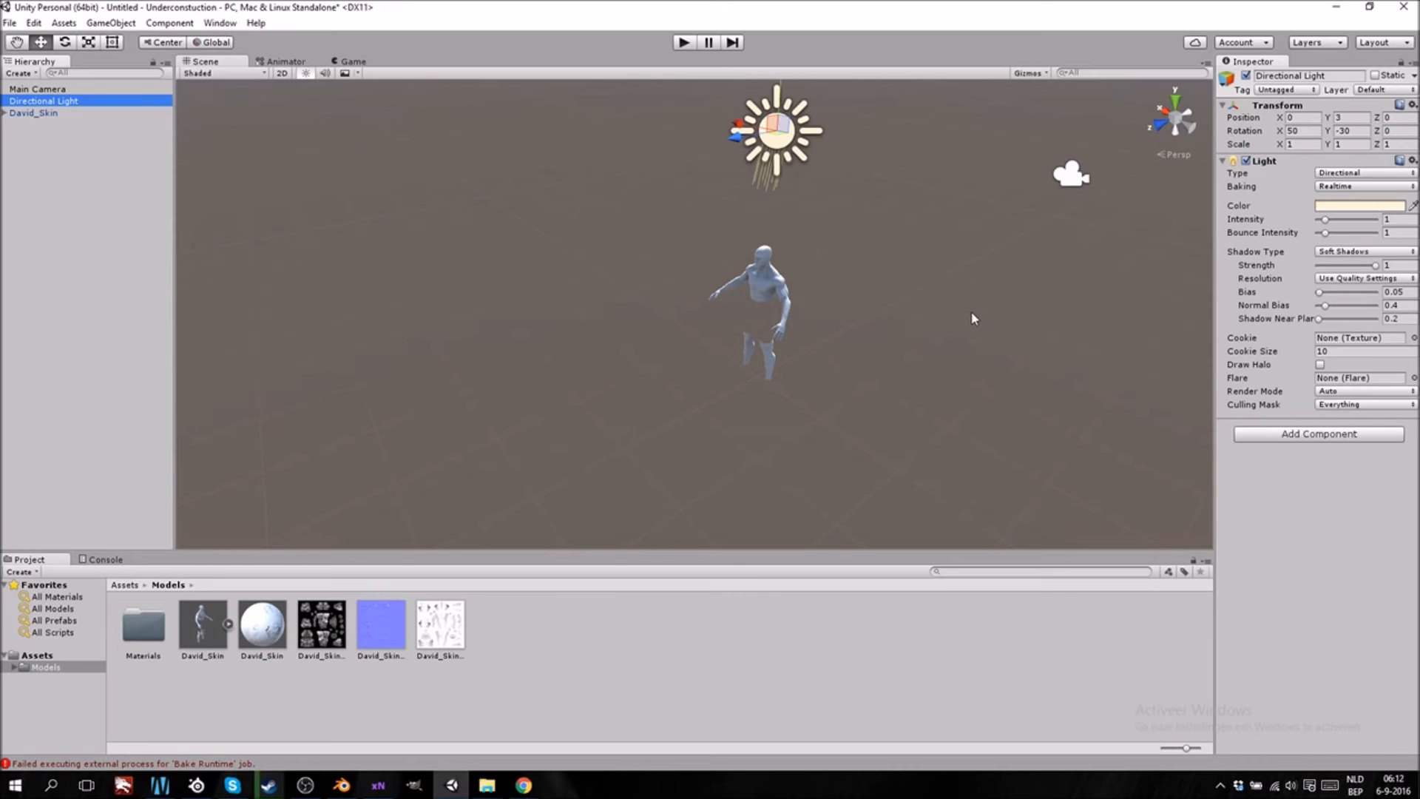
{"action": "right_click_drag", "start_coordinate": [977, 315], "coordinate": [875, 308]}
{"action": "middle_click_drag", "start_coordinate": [1118, 281], "coordinate": [913, 336]}
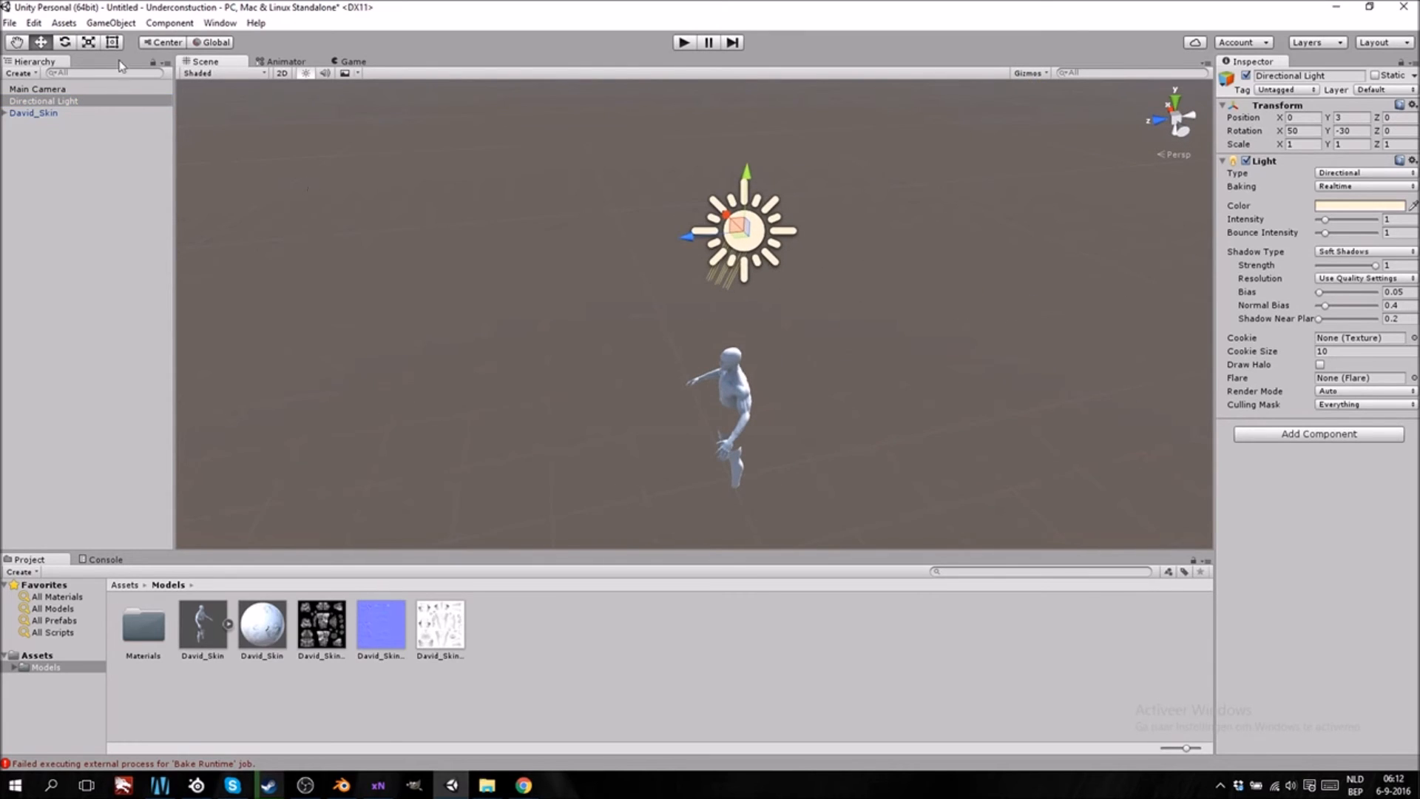
{"action": "left_click", "coordinate": [64, 42]}
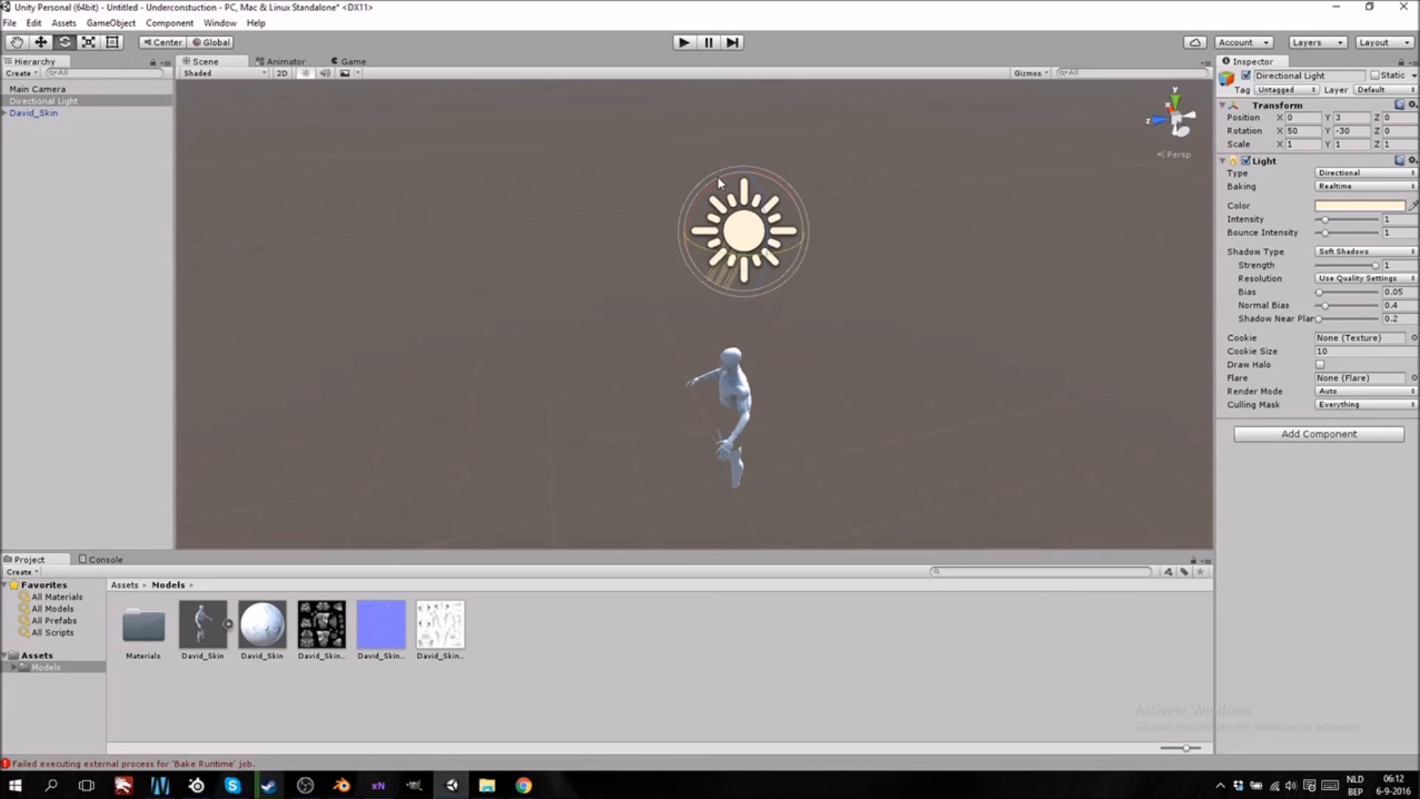
{"action": "left_click_drag", "start_coordinate": [717, 188], "coordinate": [723, 442]}
{"action": "right_click_drag", "start_coordinate": [611, 442], "coordinate": [681, 418]}
{"action": "middle_click_drag", "start_coordinate": [602, 396], "coordinate": [786, 331]}
{"action": "scroll", "coordinate": [786, 323], "scroll_direction": "up", "scroll_amount": 3}
{"action": "middle_click_drag", "start_coordinate": [924, 233], "coordinate": [802, 349]}
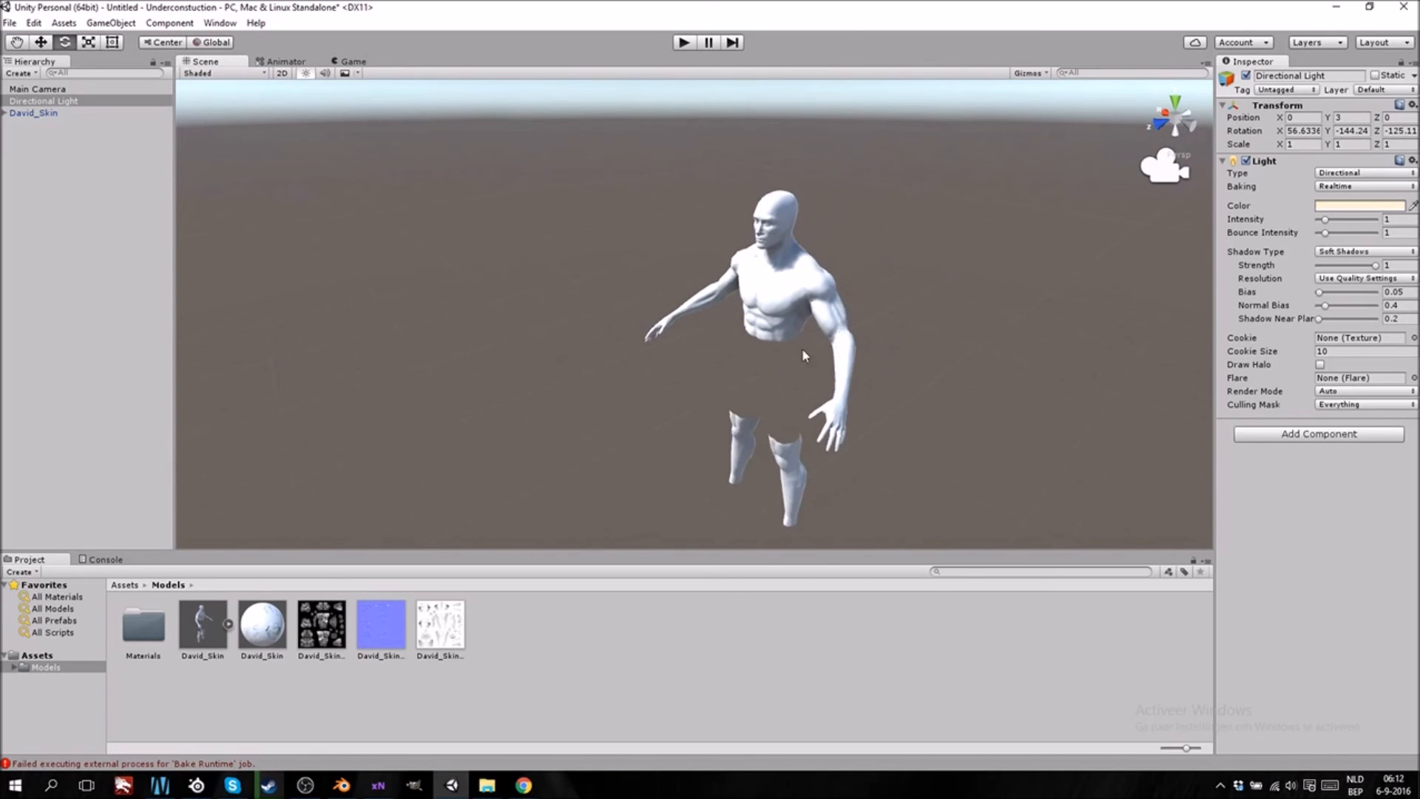
{"action": "scroll", "coordinate": [785, 355], "scroll_direction": "up", "scroll_amount": 4}
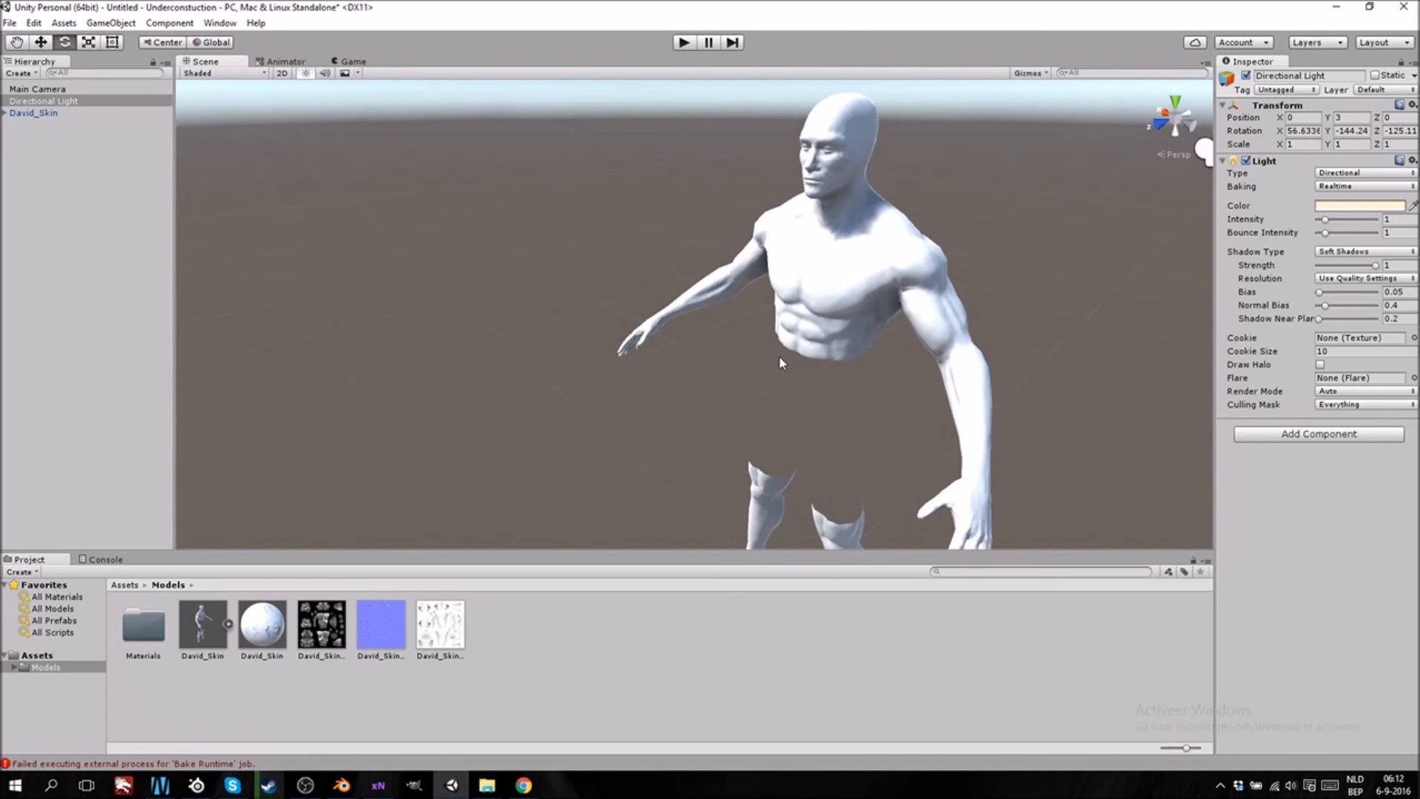
Select the David_Skin material and set its occlusion strength to 1
{"action": "left_click", "coordinate": [207, 632]}
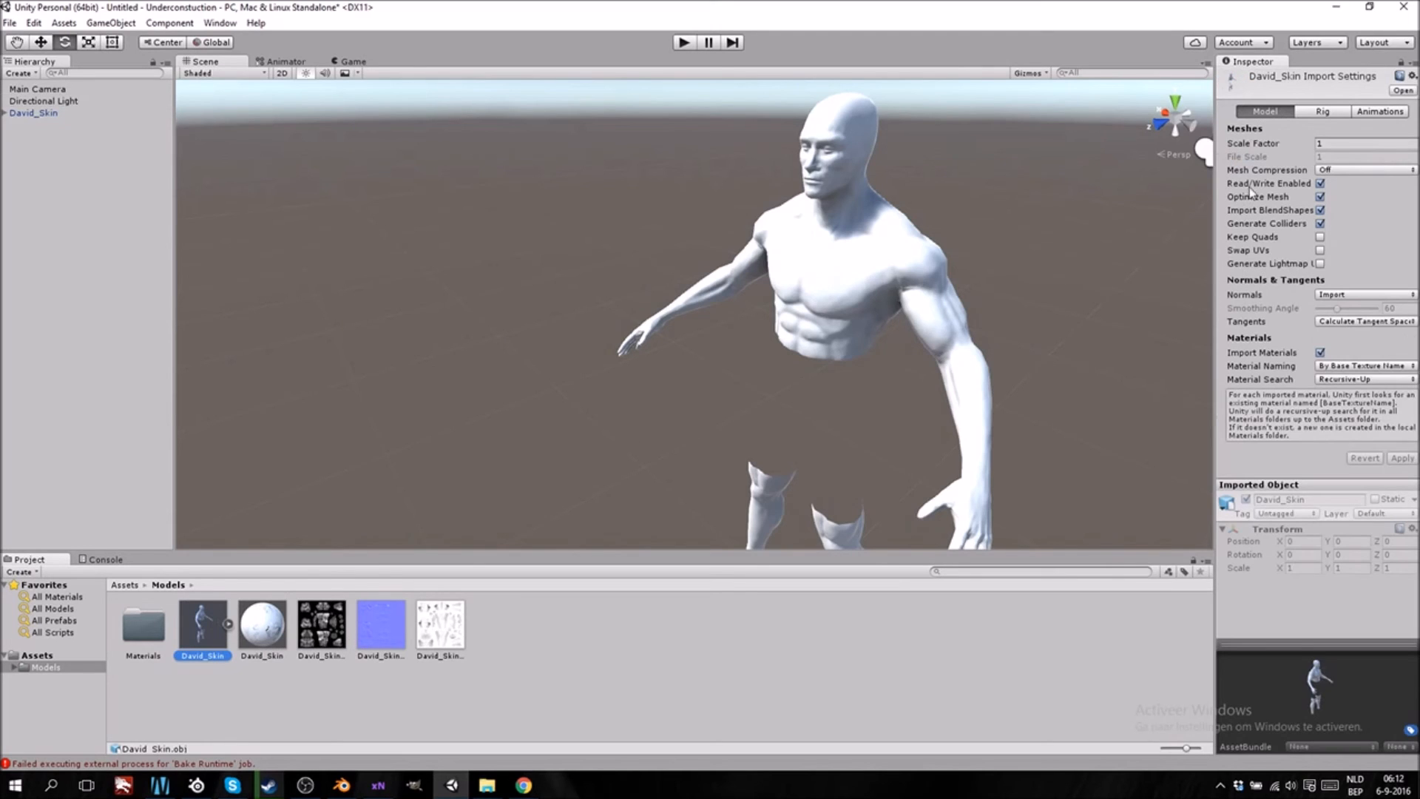
{"action": "left_click", "coordinate": [275, 627]}
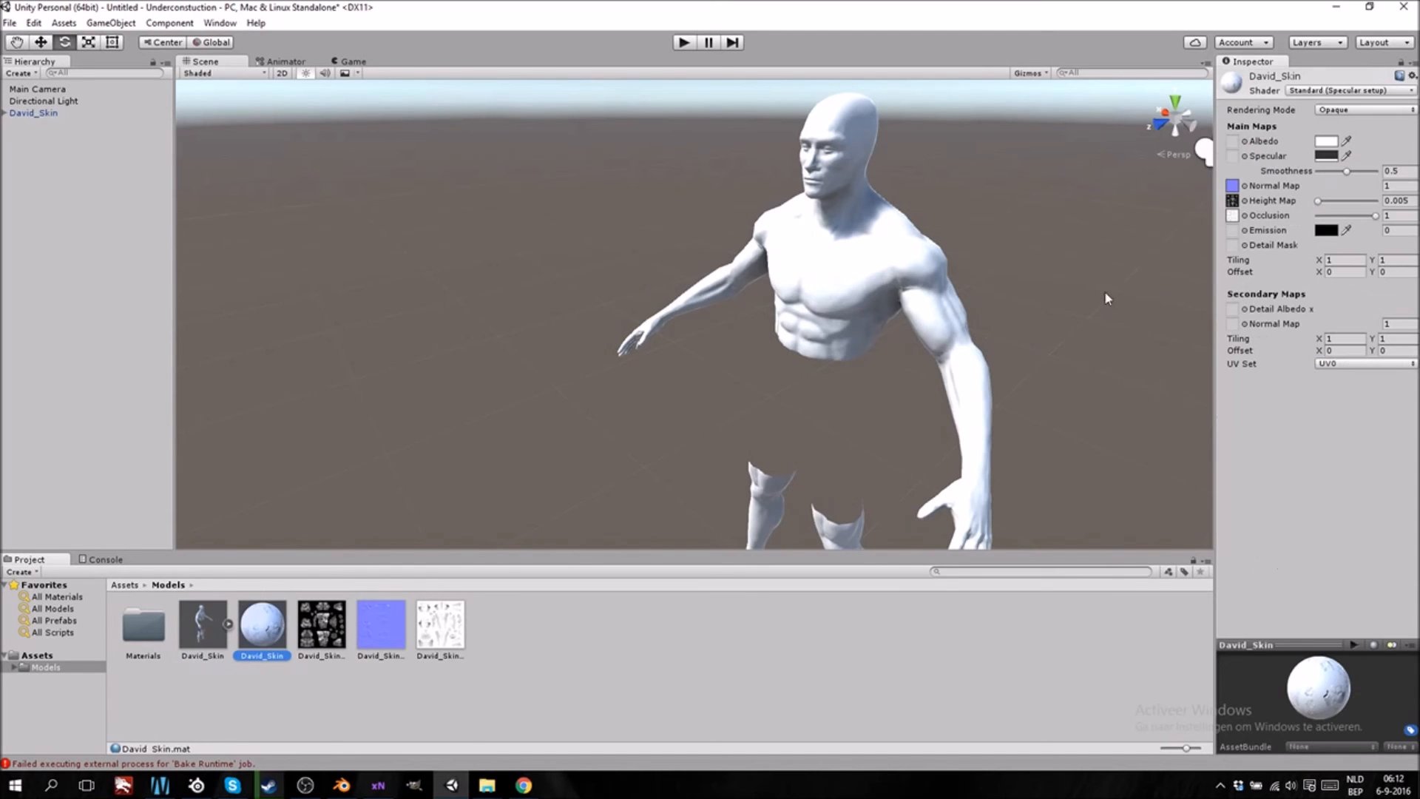
{"action": "mouse_move", "coordinate": [1376, 216]}
{"action": "left_mouse_down"}
{"action": "mouse_move", "coordinate": [1290, 235]}
{"action": "mouse_move", "coordinate": [1379, 230]}
{"action": "left_mouse_up"}
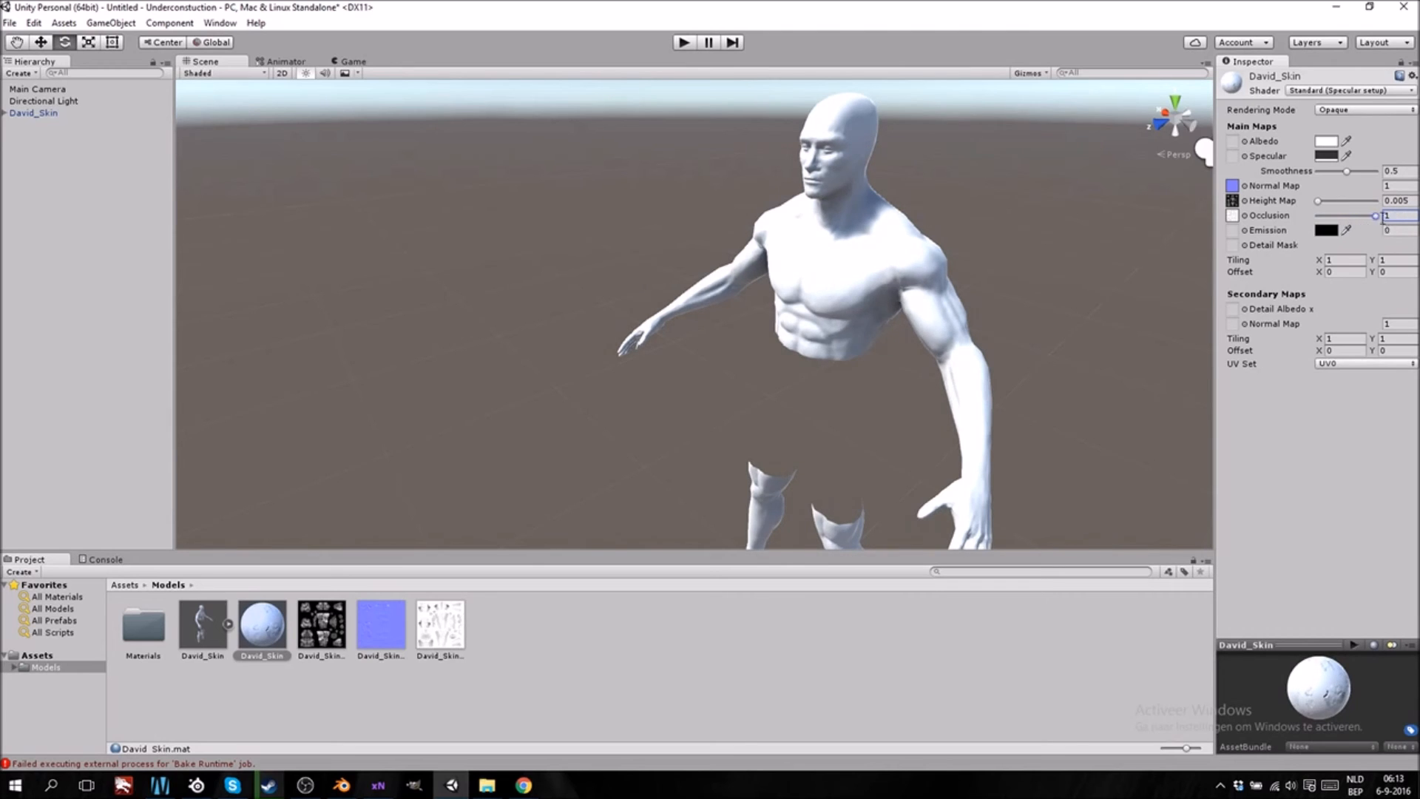
Try a light peach specular colour, hex FBD8ABFF, on the David_Skin material
{"action": "left_click", "coordinate": [1326, 157]}
{"action": "mouse_move", "coordinate": [28, 175]}
{"action": "left_mouse_down"}
{"action": "mouse_move", "coordinate": [21, 188]}
{"action": "mouse_move", "coordinate": [96, 113]}
{"action": "mouse_move", "coordinate": [59, 110]}
{"action": "mouse_move", "coordinate": [69, 85]}
{"action": "mouse_move", "coordinate": [58, 74]}
{"action": "left_mouse_up"}
{"action": "left_click_drag", "start_coordinate": [140, 173], "coordinate": [140, 169]}
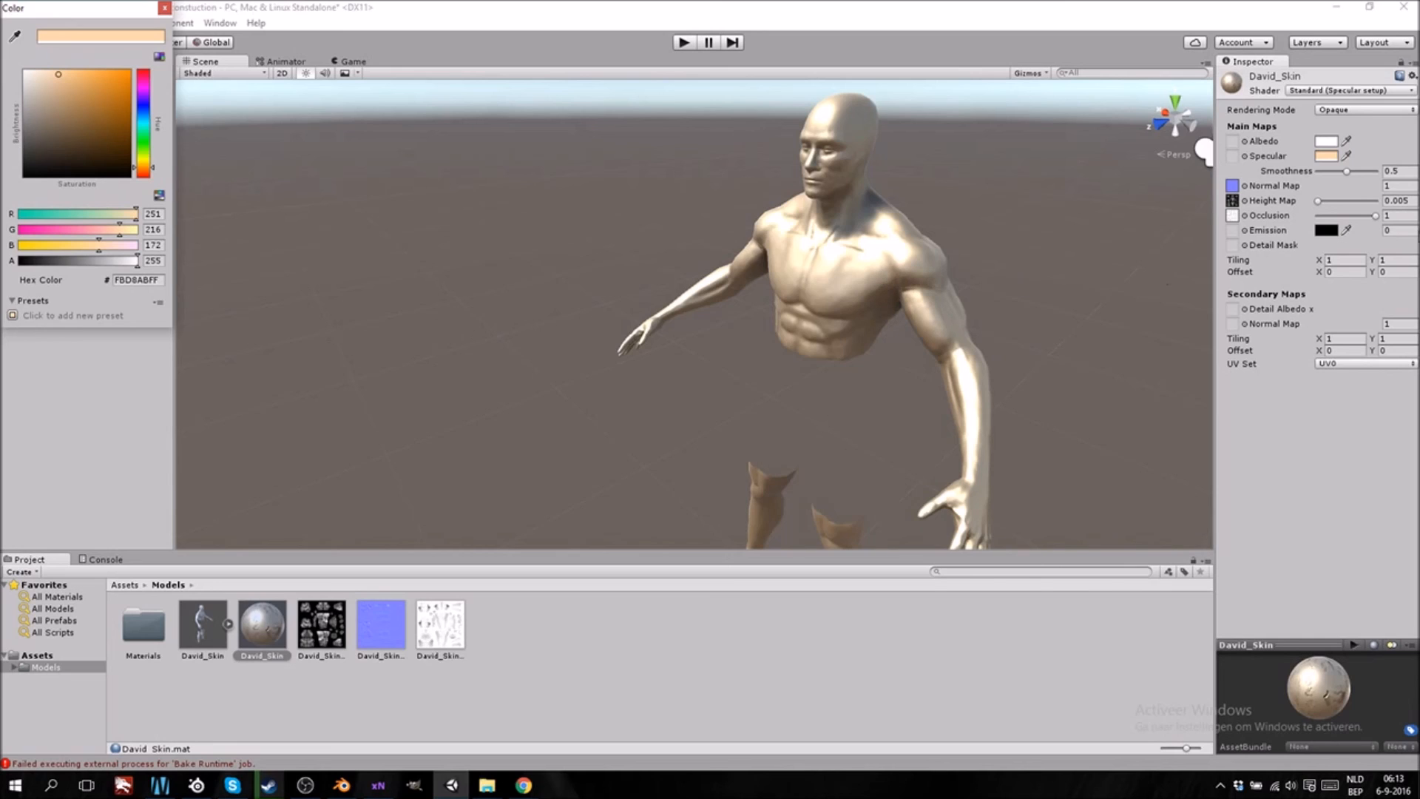
Reduce the David_Skin material's smoothness to 0.09
{"action": "left_click", "coordinate": [1342, 173]}
{"action": "mouse_move", "coordinate": [1340, 175]}
{"action": "left_mouse_down"}
{"action": "mouse_move", "coordinate": [1316, 173]}
{"action": "mouse_move", "coordinate": [1379, 170]}
{"action": "mouse_move", "coordinate": [1313, 182]}
{"action": "left_mouse_up"}
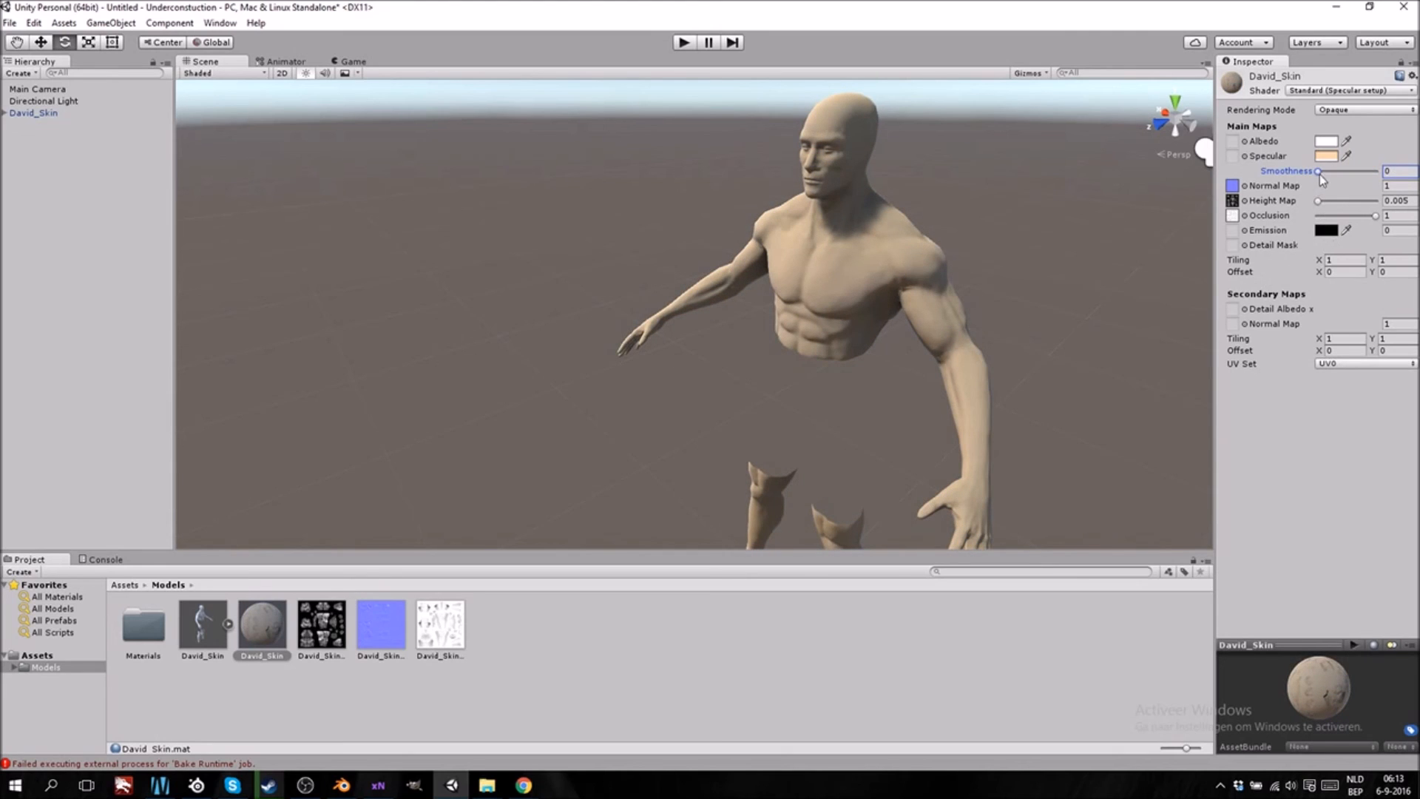
{"action": "left_click_drag", "start_coordinate": [1318, 172], "coordinate": [1321, 173]}
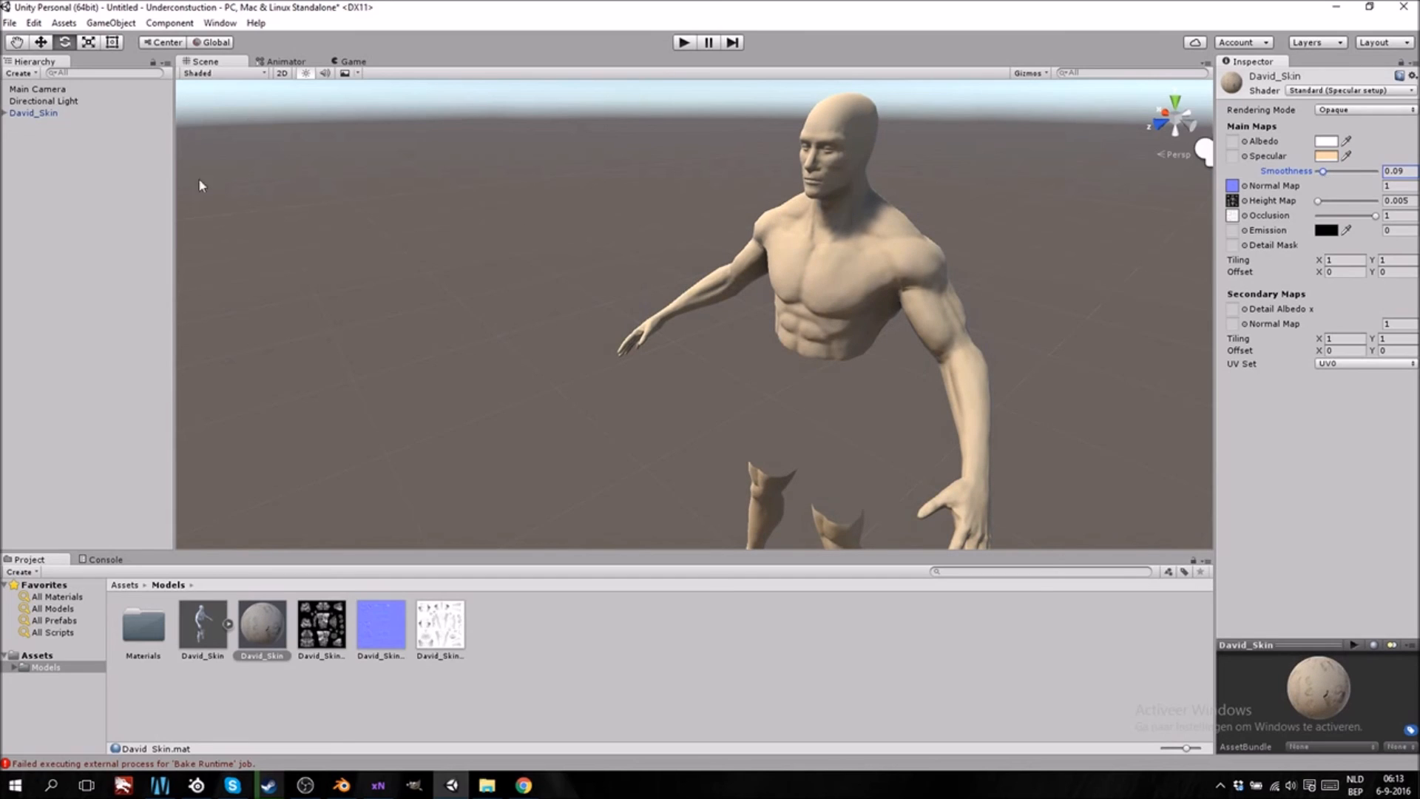
Set the David_Skin material's specular colour to black, hex 000000FF, and close the colour picker
{"action": "left_click", "coordinate": [1322, 157]}
{"action": "left_click_drag", "start_coordinate": [61, 150], "coordinate": [3, 209]}
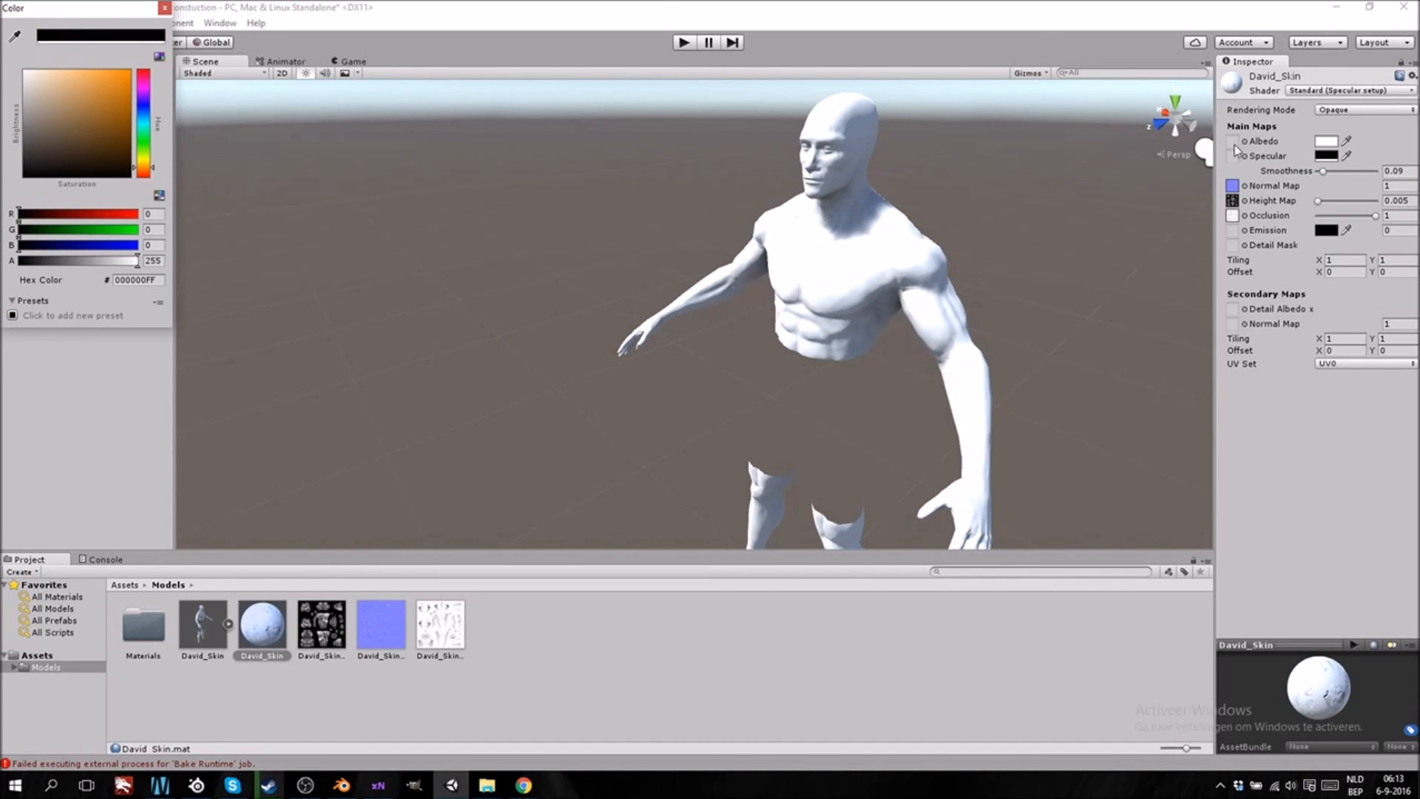
{"action": "left_click", "coordinate": [574, 668]}
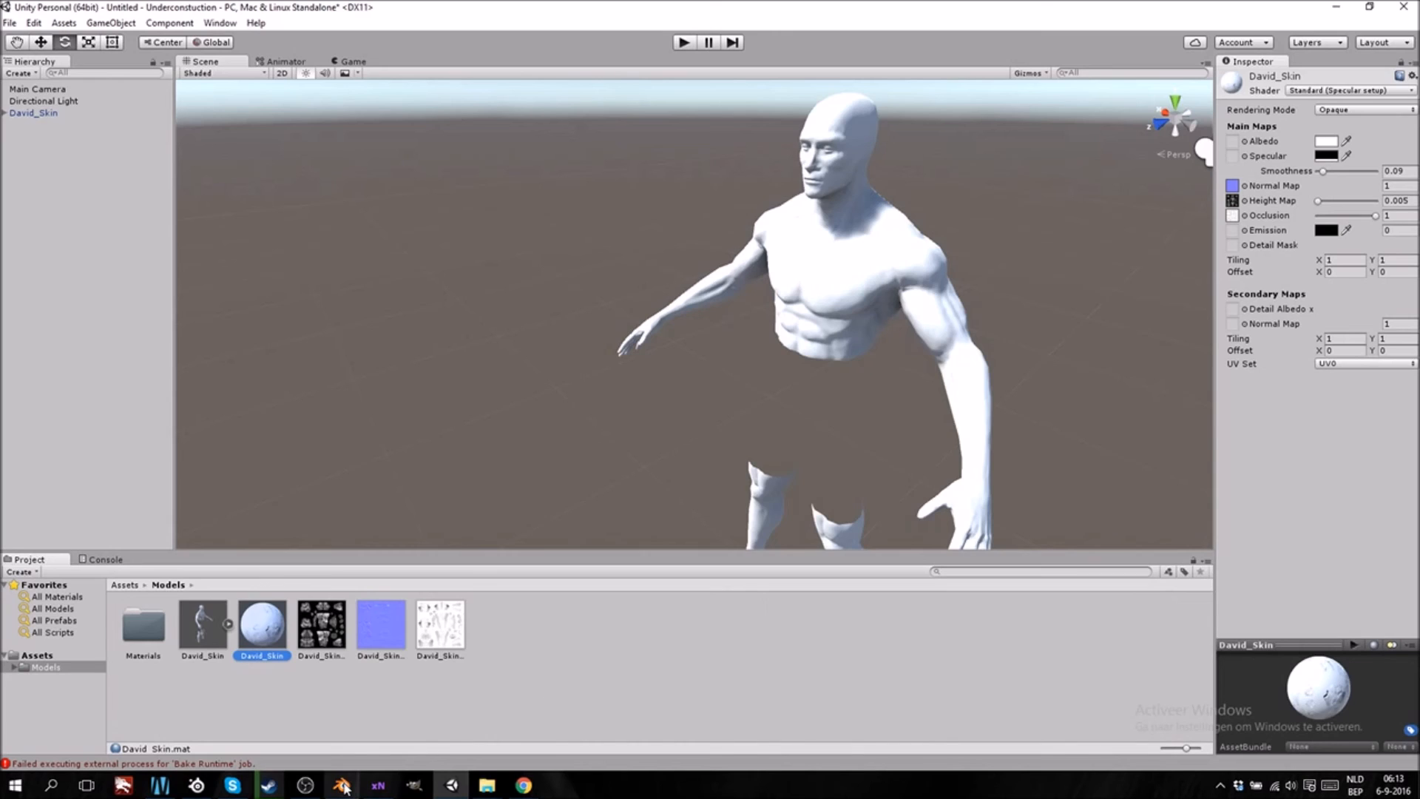
{"action": "mouse_move", "coordinate": [342, 785]}
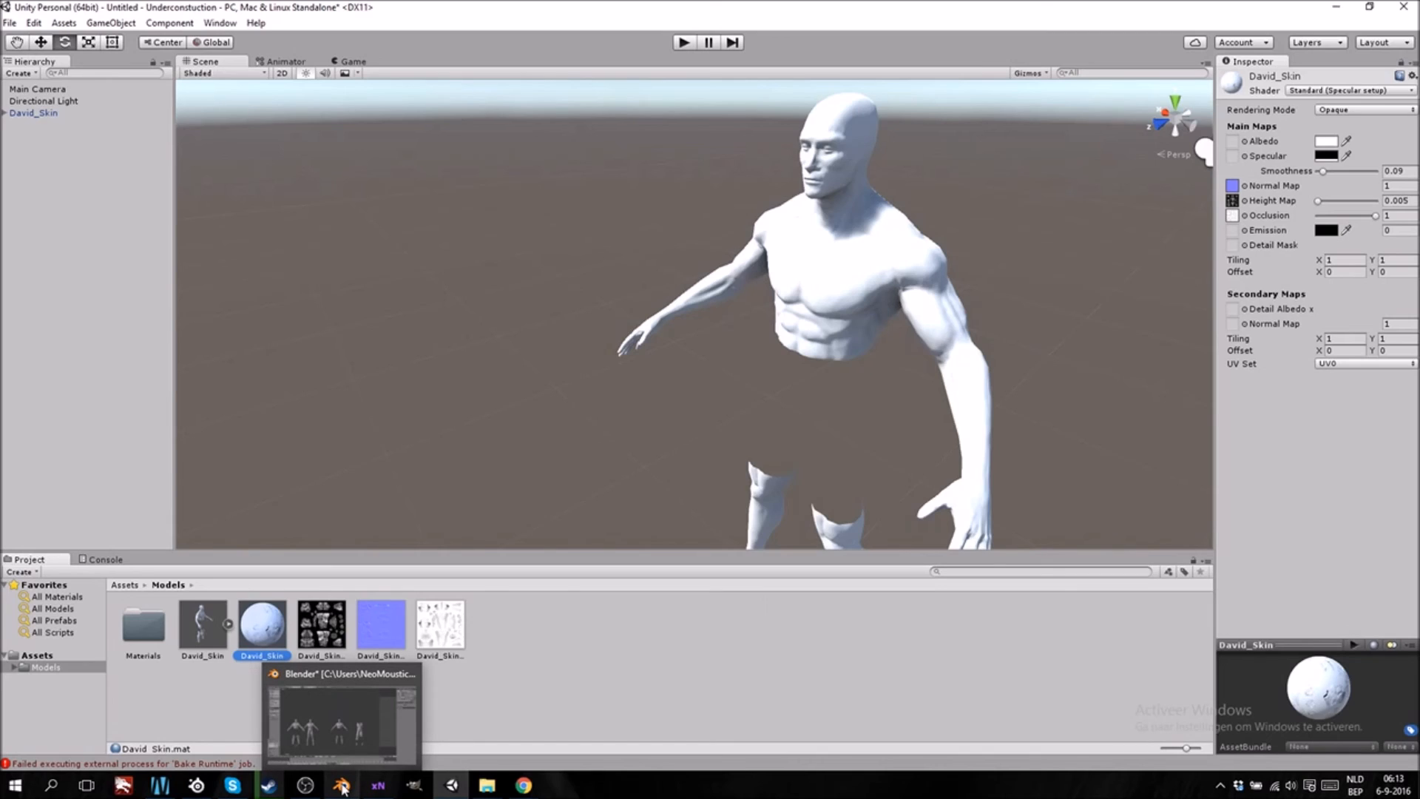